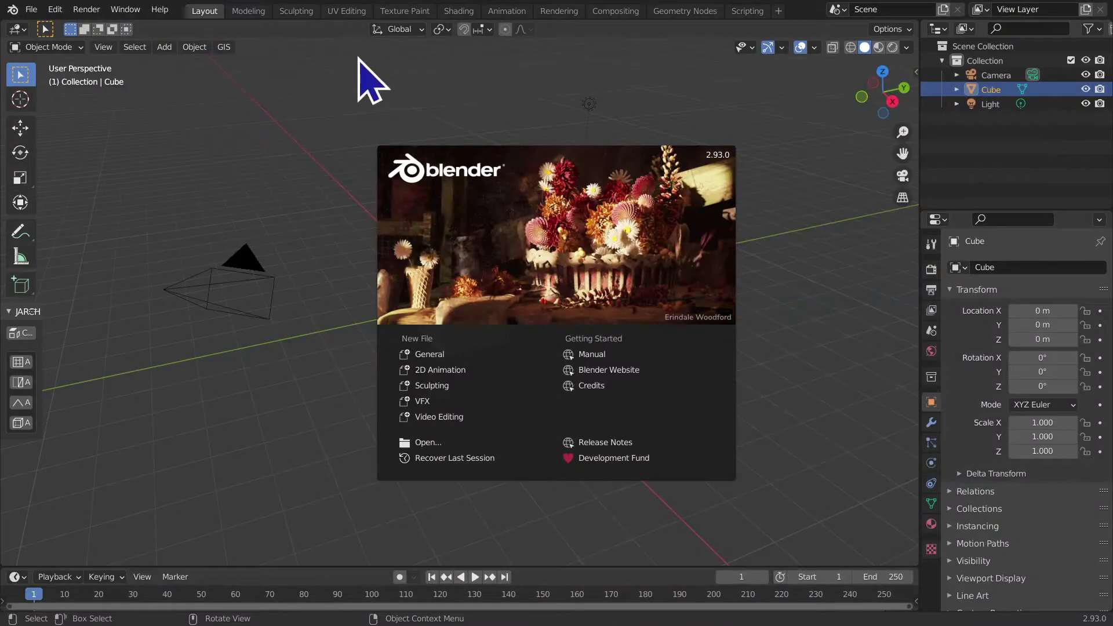
- Dismiss the splash screen, delete the default cube, and tilt the view toward the top
click(750, 252)
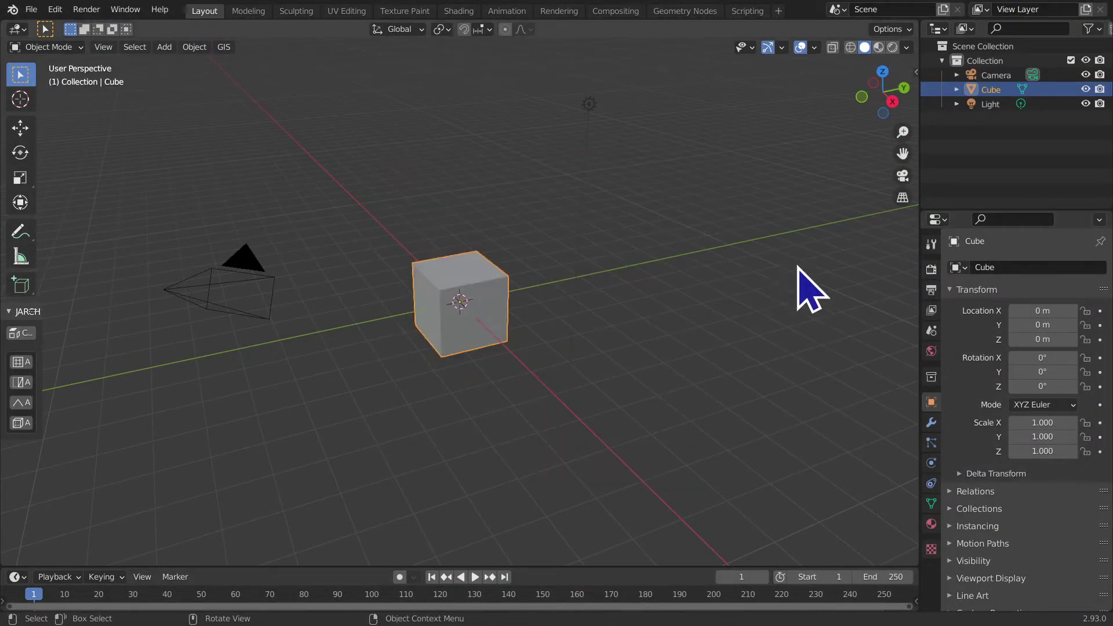
key(x)
click(559, 332)
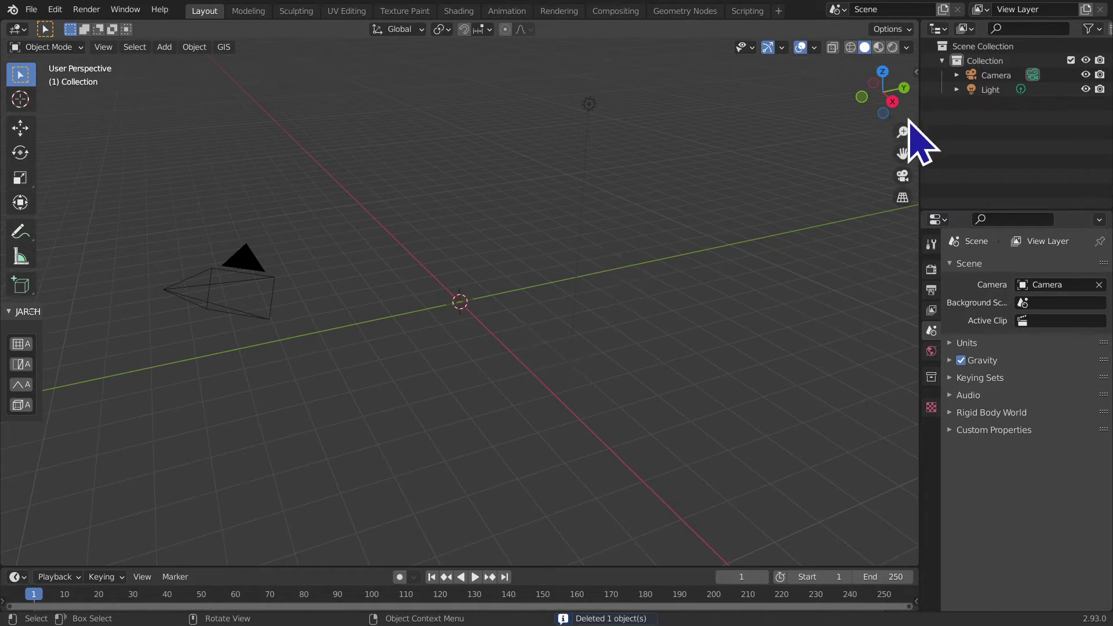
drag(887, 82, 887, 95)
- Snap to Top Orthographic view and bring up the Shift+A Add menu to browse Empty types
click(886, 87)
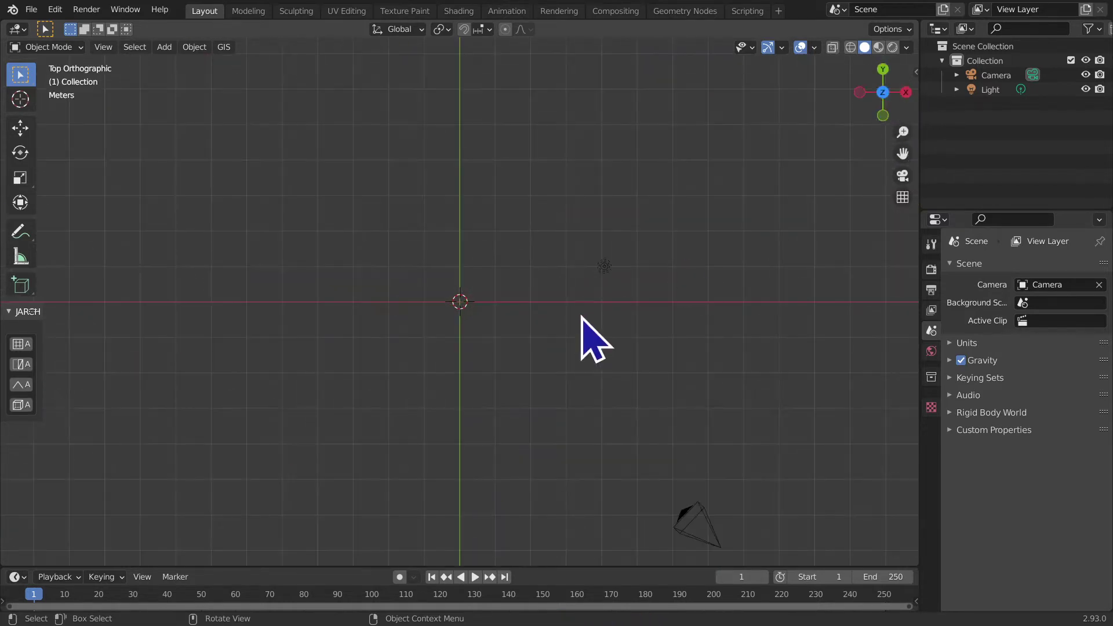
key(shift+a)
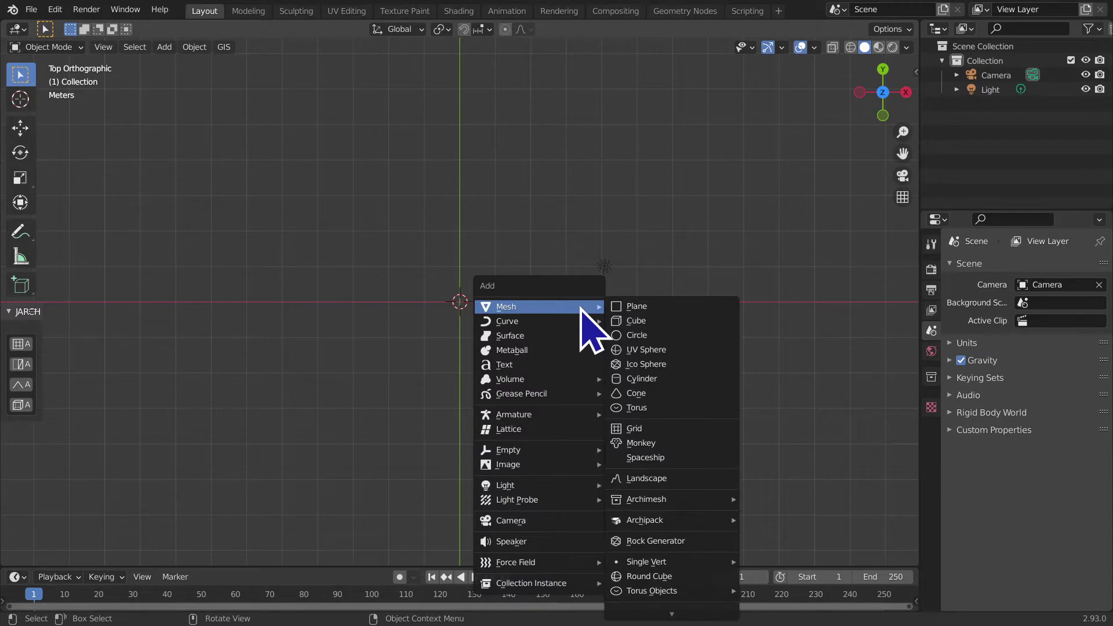
mouse_move(513, 450)
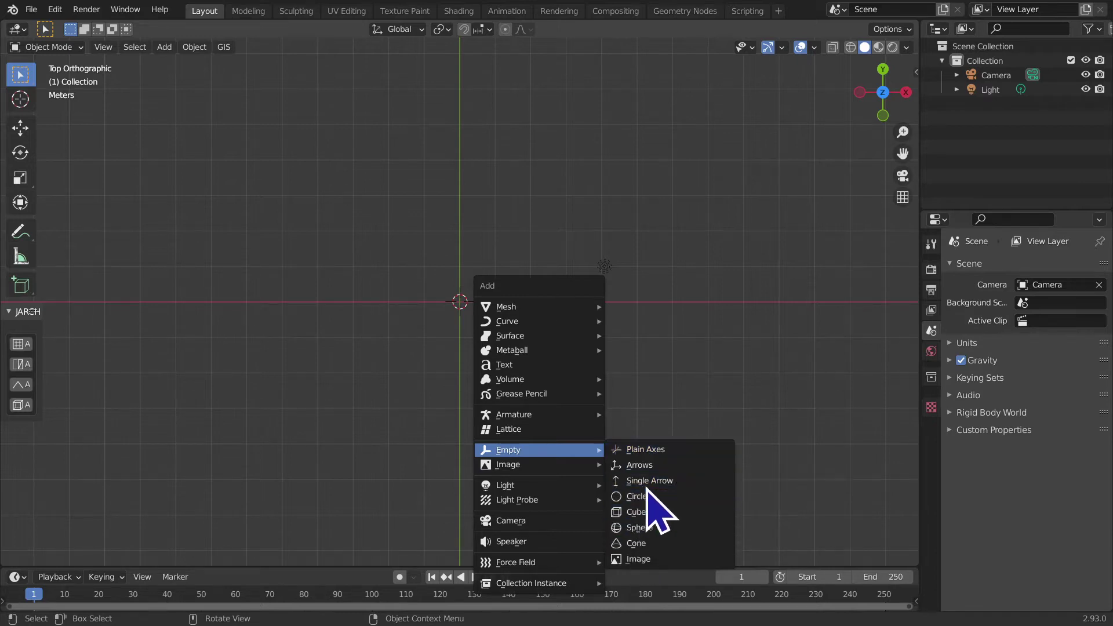
- Add a Plain Axes empty at the origin and an Arrows empty raised 1.2356 m on Z
click(661, 453)
mouse_move(660, 456)
middle_down()
mouse_move(669, 251)
mouse_move(649, 345)
mouse_move(686, 333)
mouse_move(669, 329)
middle_up()
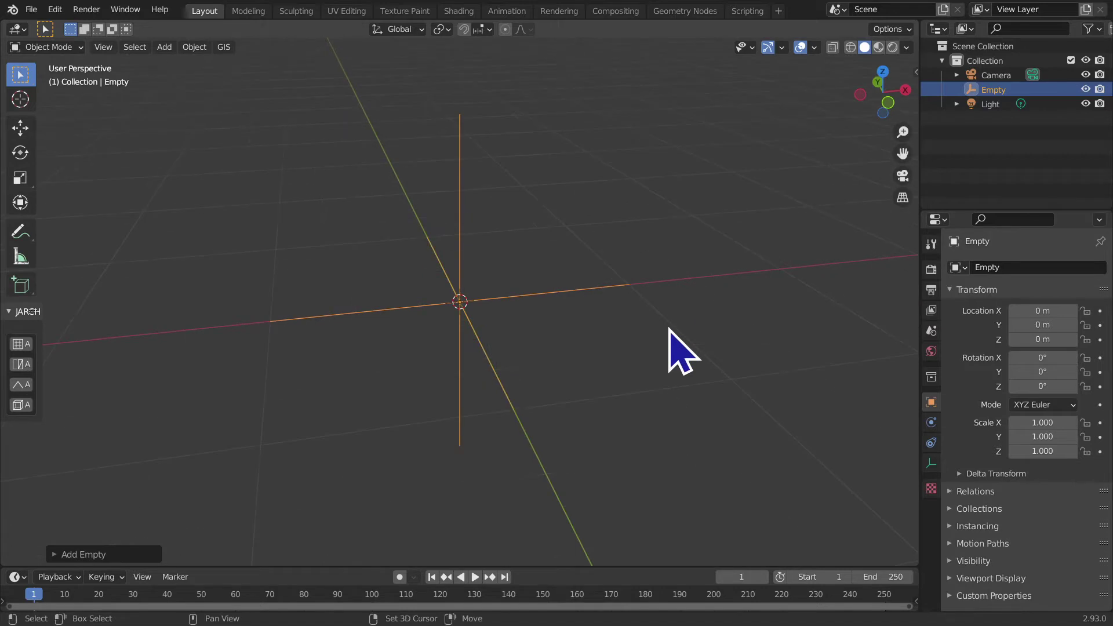
key(shift+a)
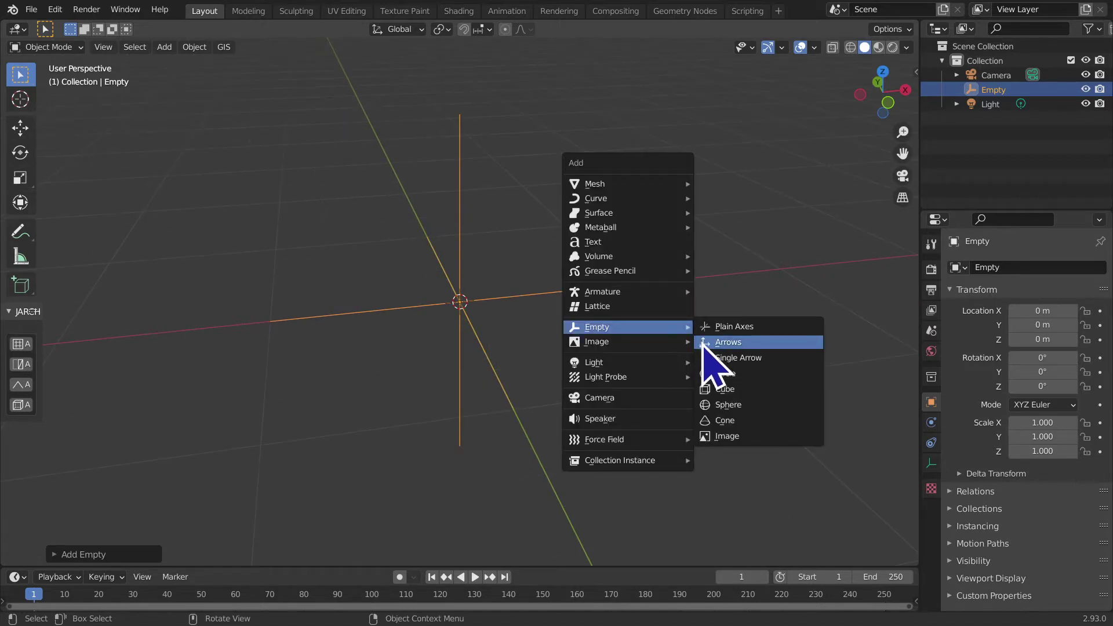
click(711, 342)
key(g)
key(z)
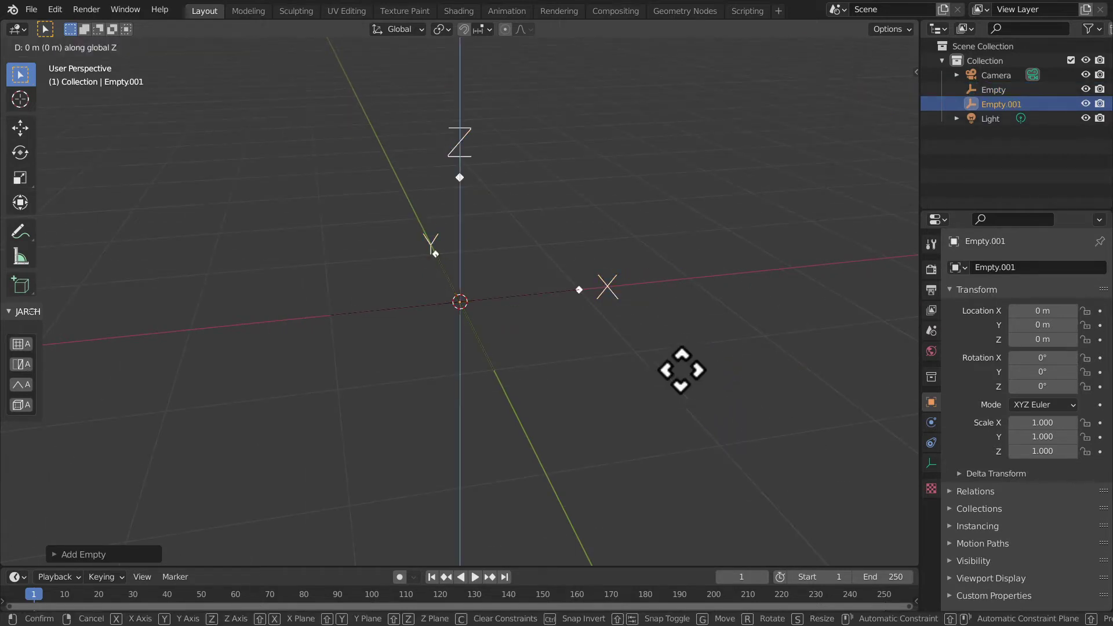
click(791, 258)
- Add a Single Arrow empty moved to X 1.6005 m
mouse_move(780, 243)
middle_down()
mouse_move(652, 328)
mouse_move(619, 290)
middle_up()
click(649, 330)
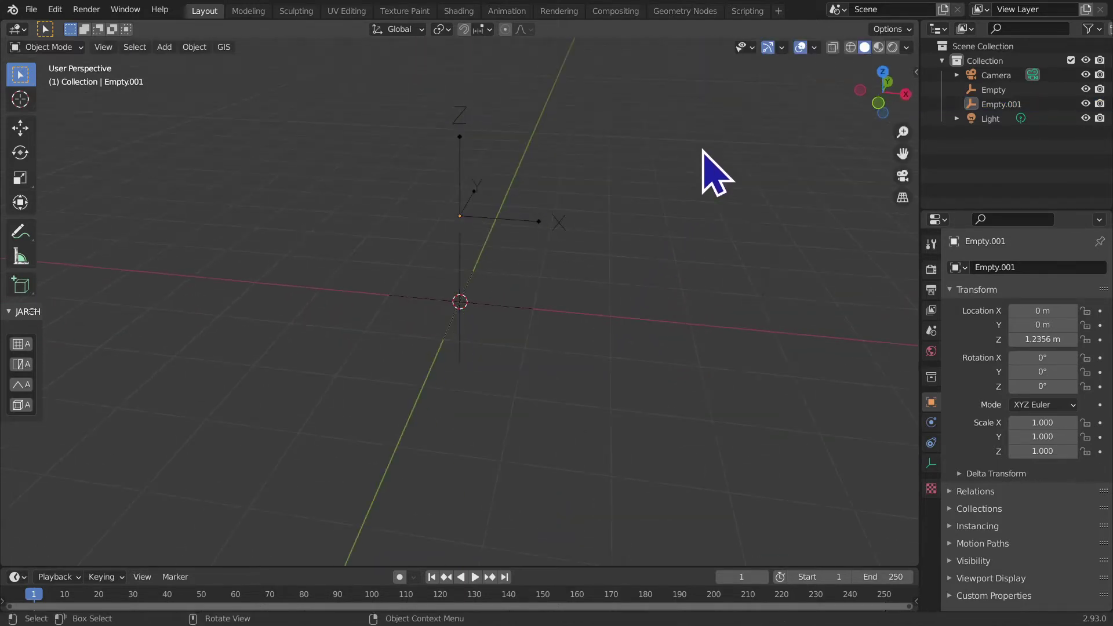
middle_drag(666, 223, 714, 220)
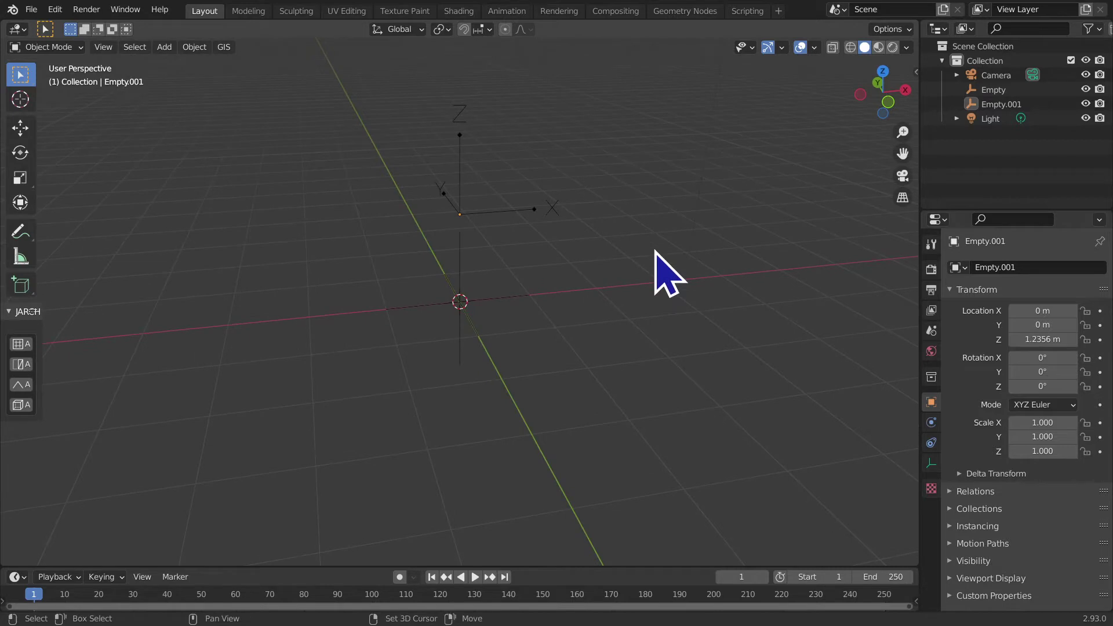
key(shift+a)
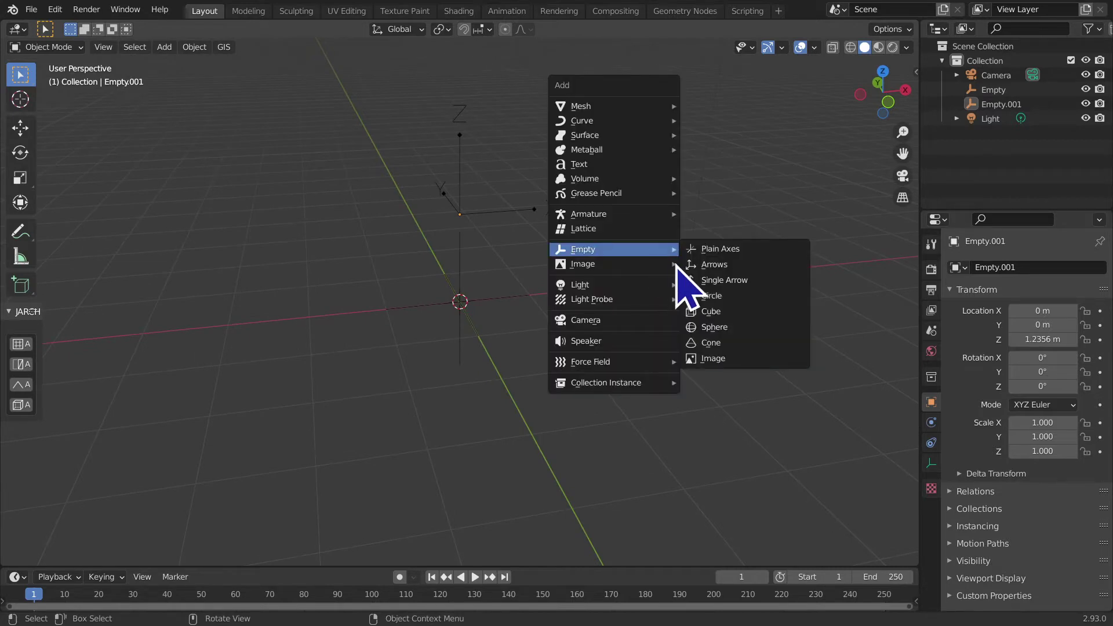
click(719, 280)
key(g)
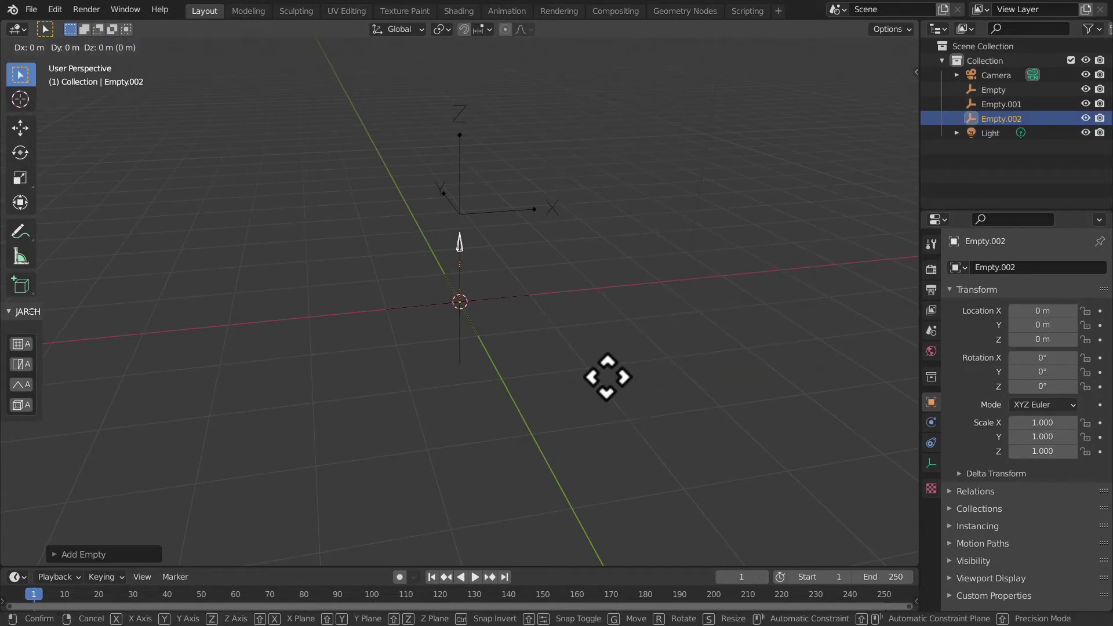
key(x)
click(715, 363)
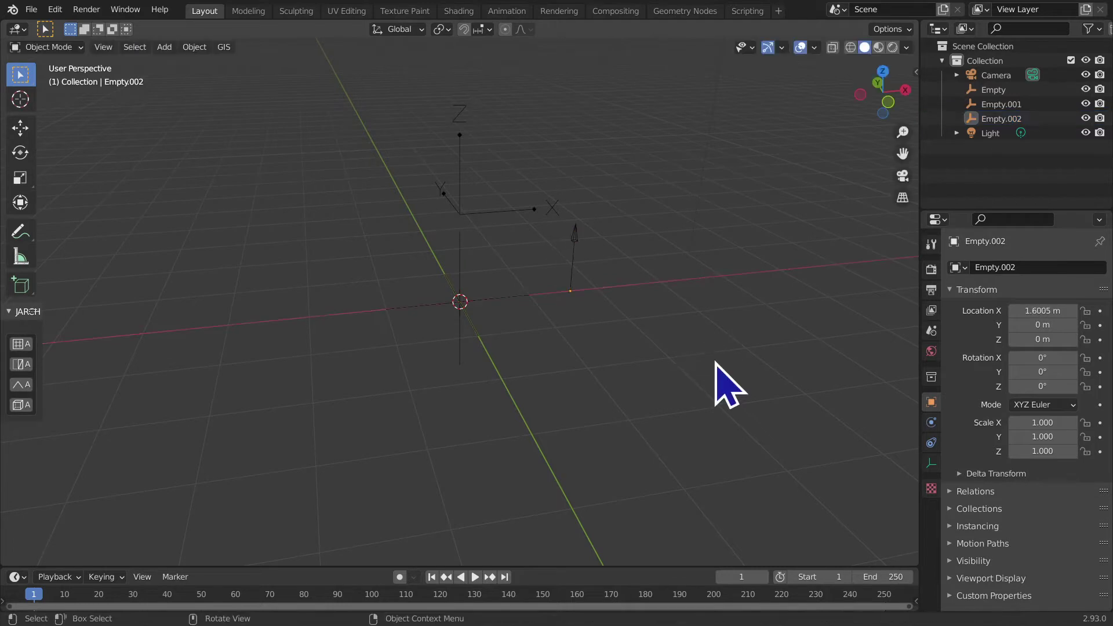
- Add a Circle empty moved to X -2.3252 m
key(shift+a)
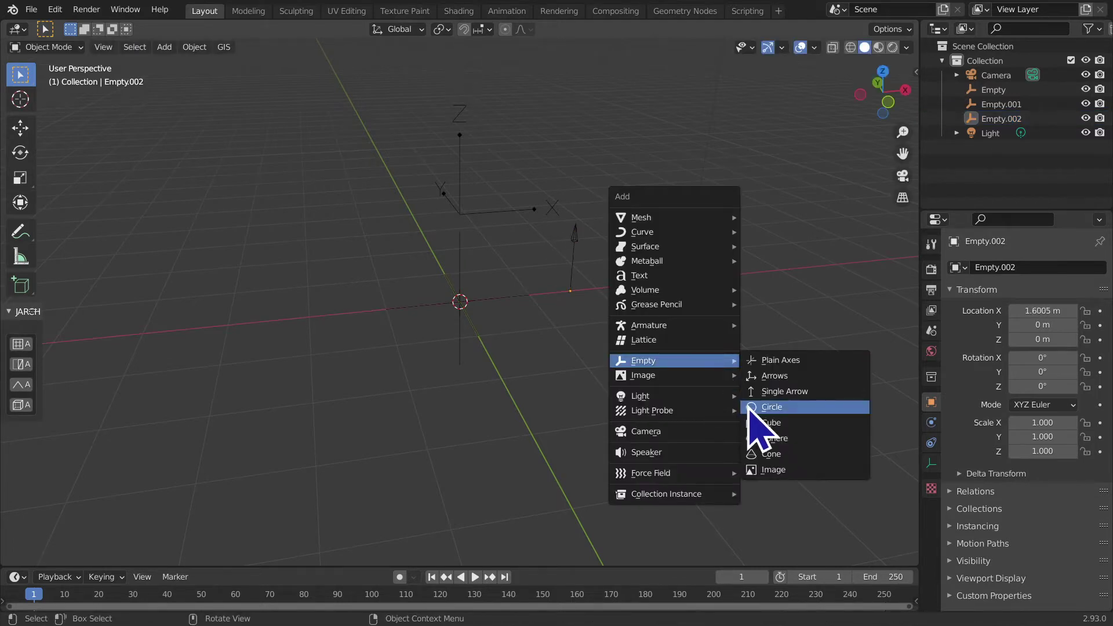
click(750, 408)
key(g)
key(x)
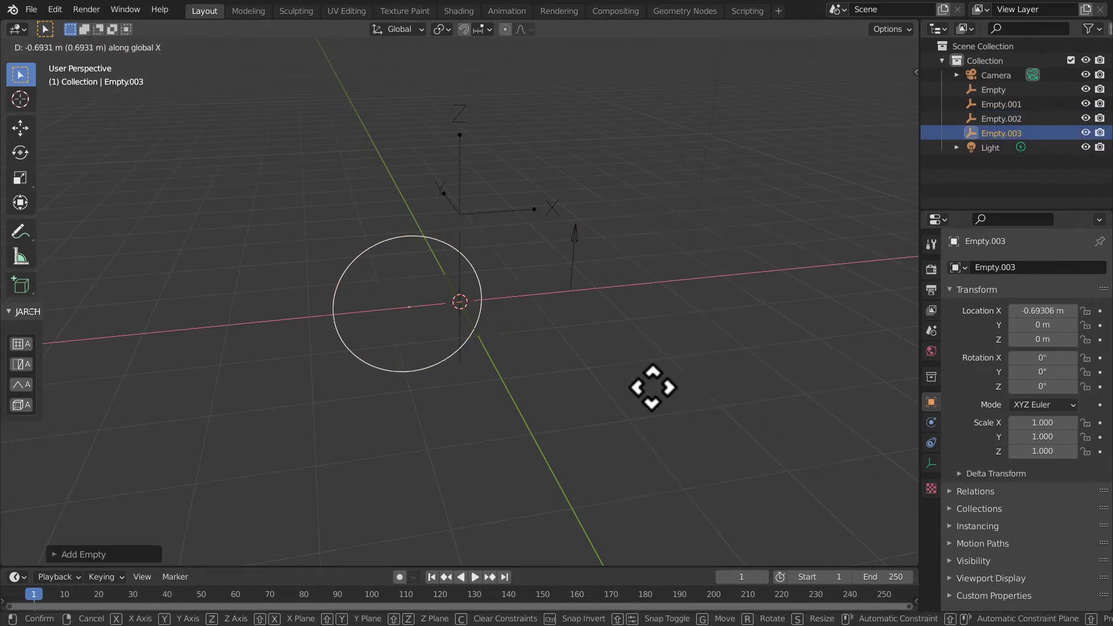
click(536, 406)
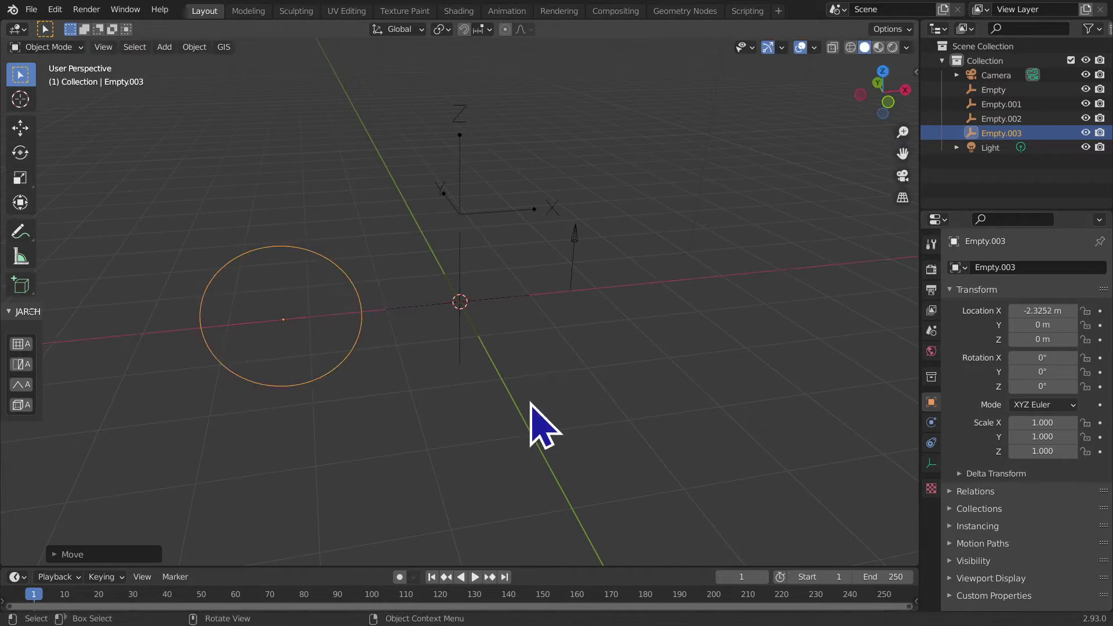
click(571, 410)
middle_drag(571, 410, 660, 418)
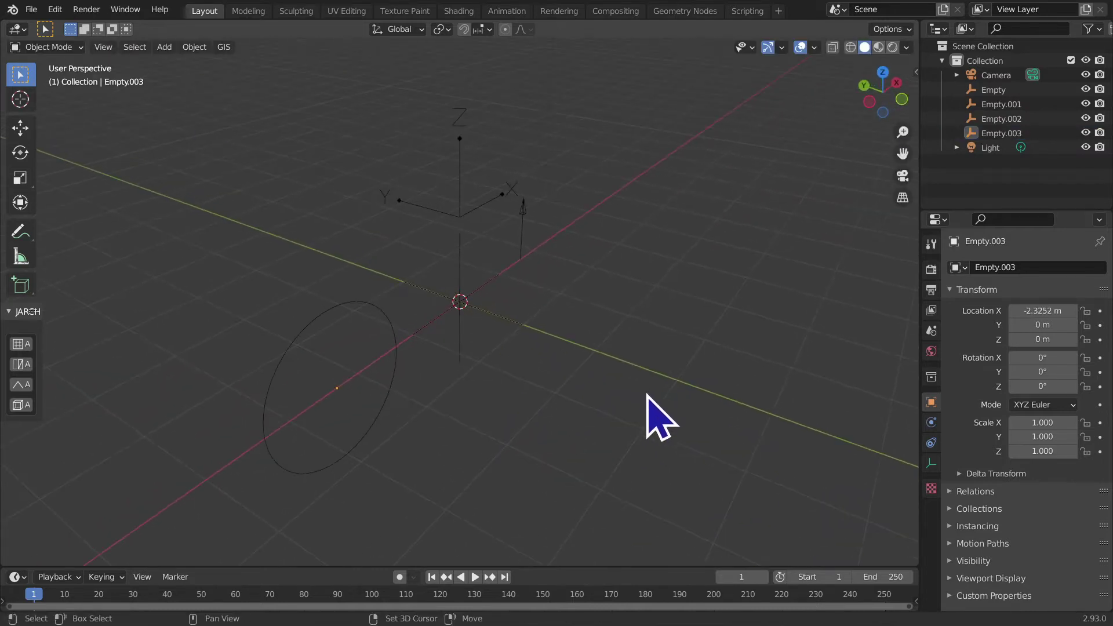
key(shift+a)
- Add a Cube empty and move it to Y -2.1986 m
click(717, 455)
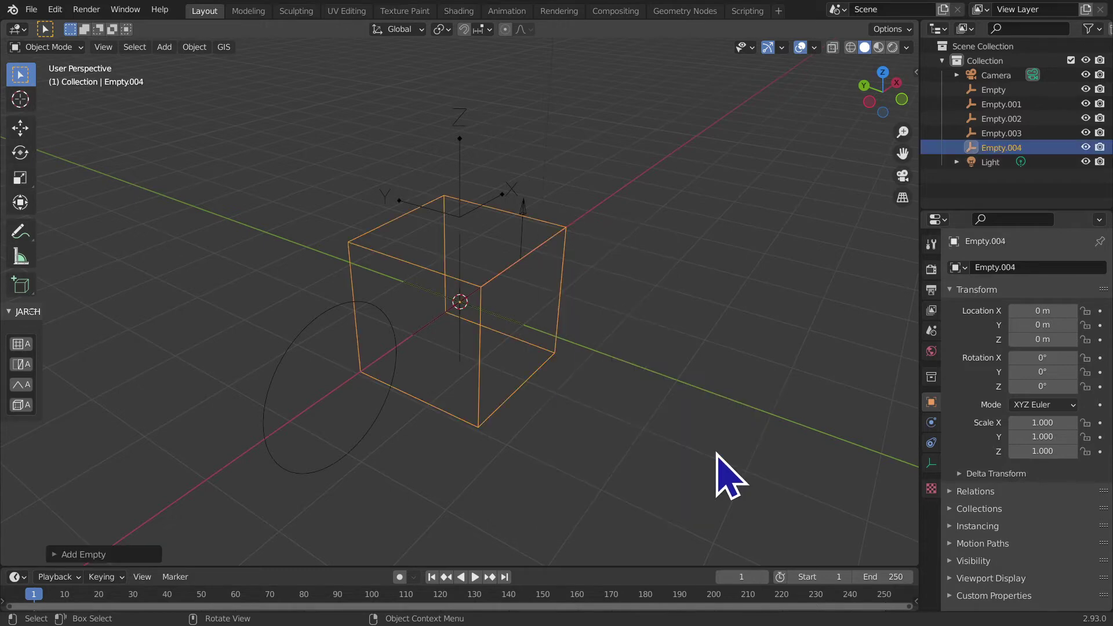
key(g)
key(y)
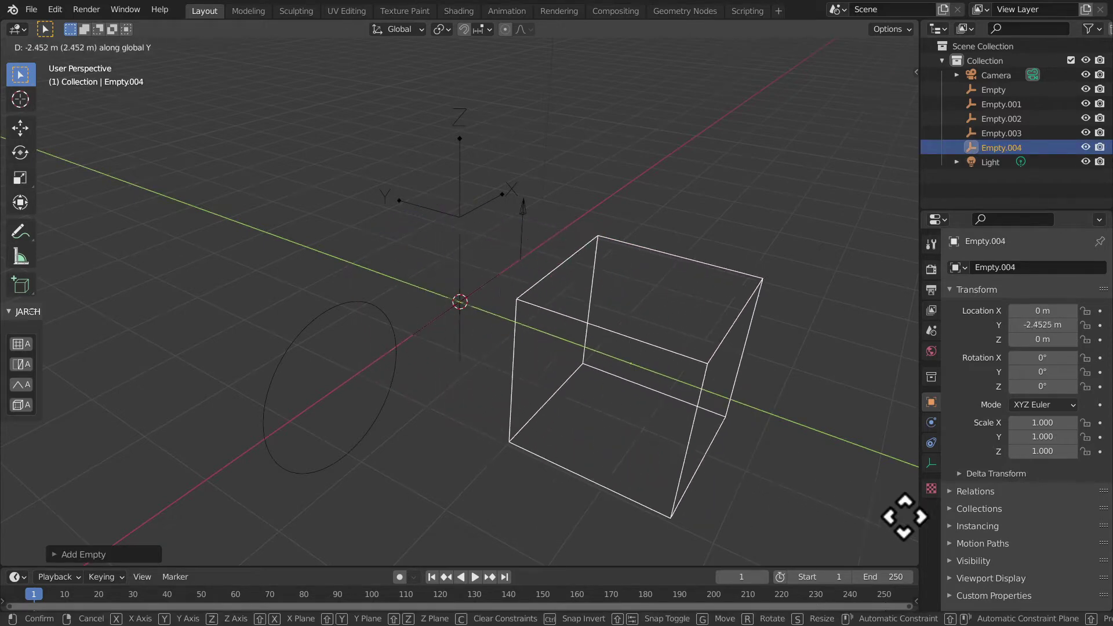
click(867, 505)
mouse_move(858, 522)
middle_down()
mouse_move(482, 458)
mouse_move(591, 510)
mouse_move(735, 371)
middle_up()
click(735, 371)
- Add a Sphere empty and move it to Y 2.2389 m
key(shift+a)
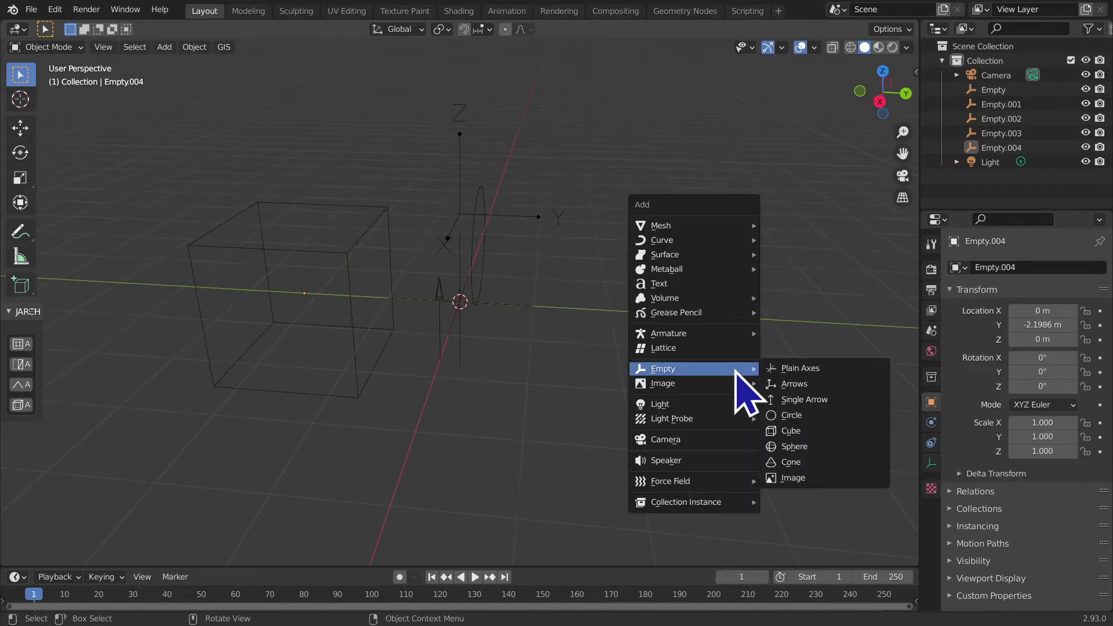
click(794, 451)
key(g)
key(y)
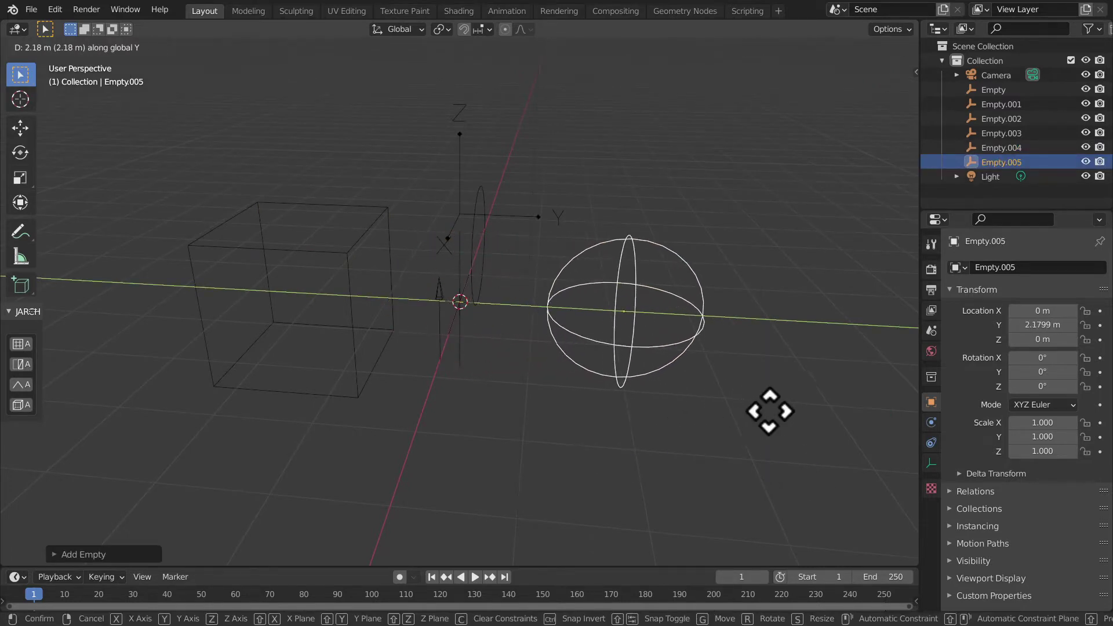
click(772, 414)
click(767, 407)
mouse_move(638, 378)
middle_down()
mouse_move(613, 399)
mouse_move(813, 397)
mouse_move(852, 360)
mouse_move(897, 423)
mouse_move(708, 330)
middle_up()
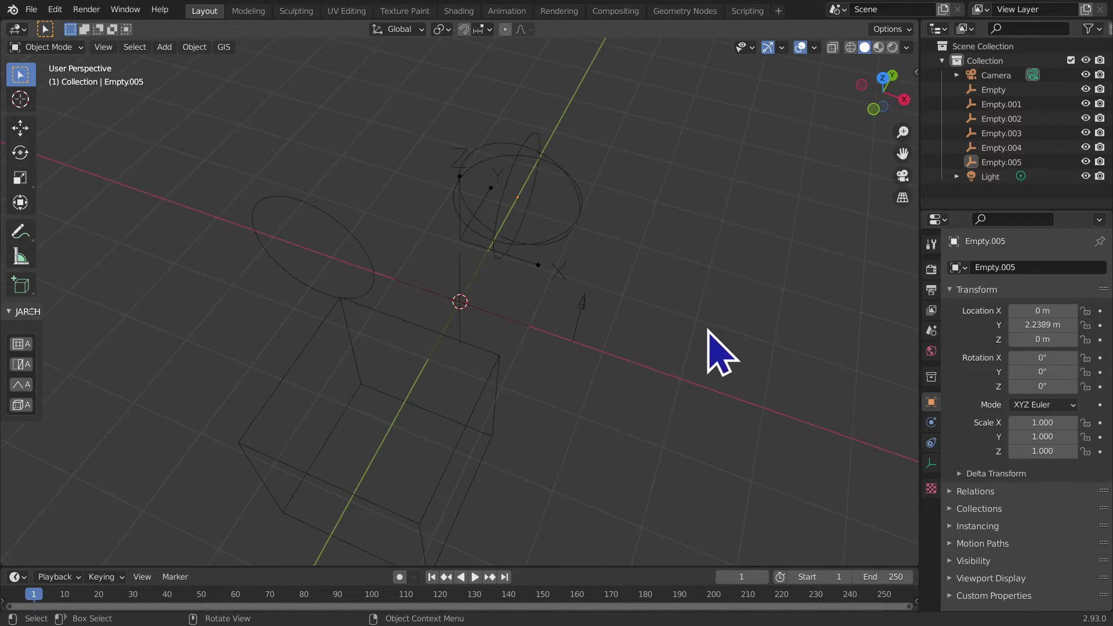
- Add a Cone empty and lower it to -1.6296 m on Z
key(shift+a)
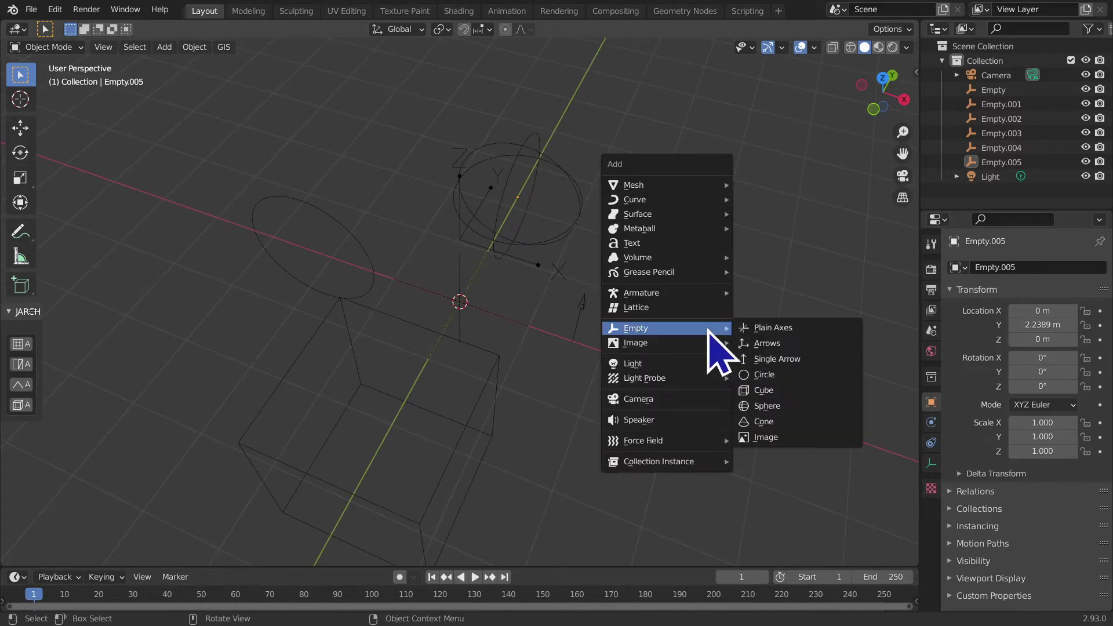
click(749, 422)
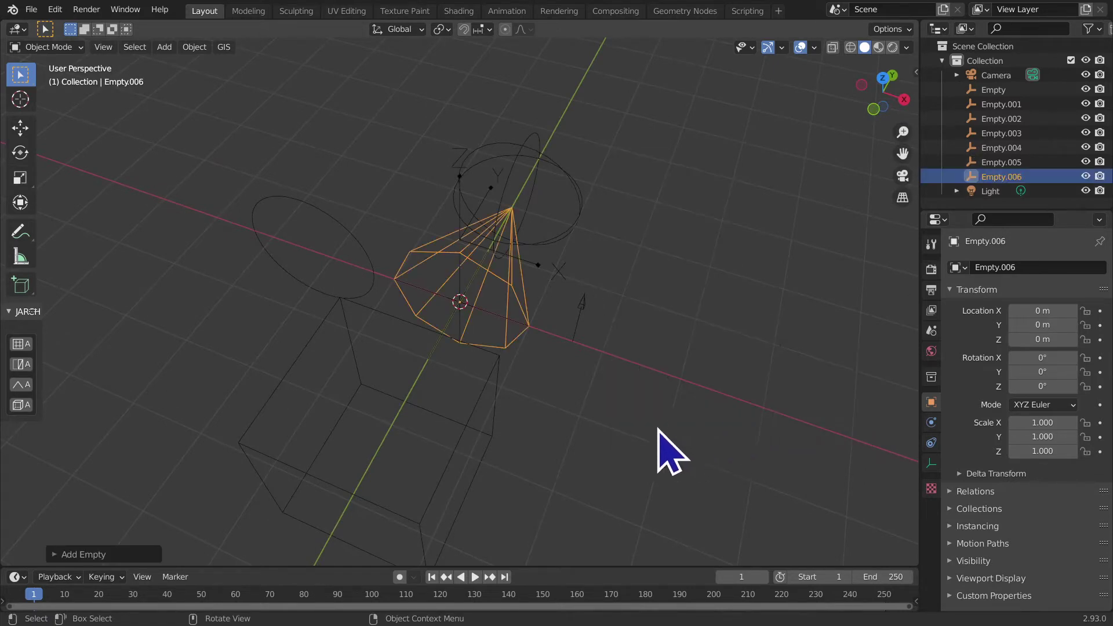
mouse_move(658, 429)
middle_down()
mouse_move(628, 348)
mouse_move(522, 341)
middle_up()
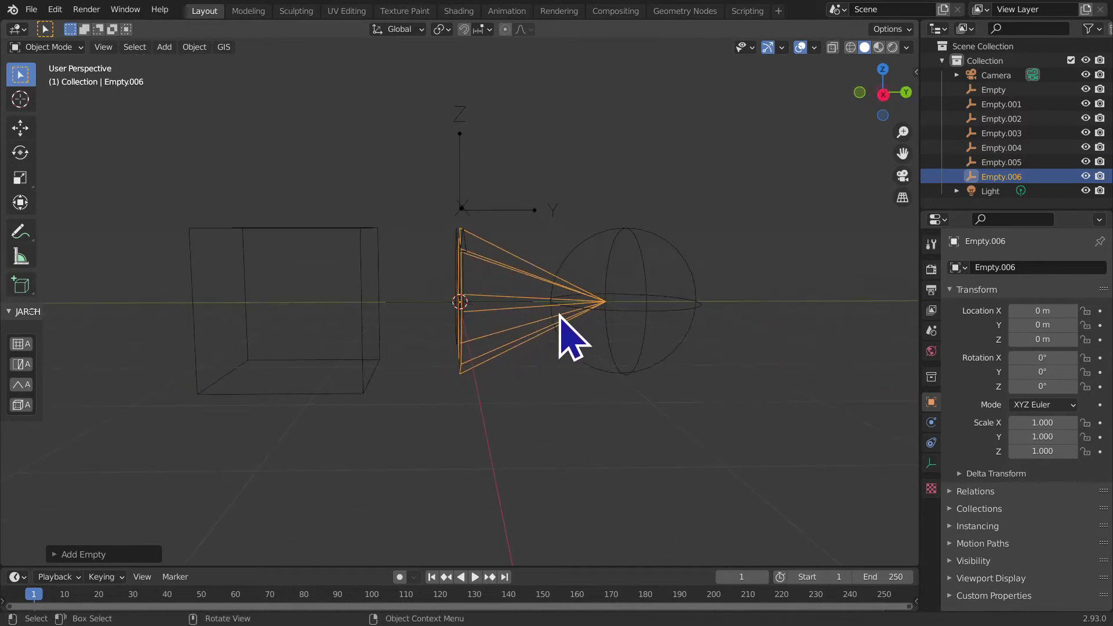
key(g)
key(z)
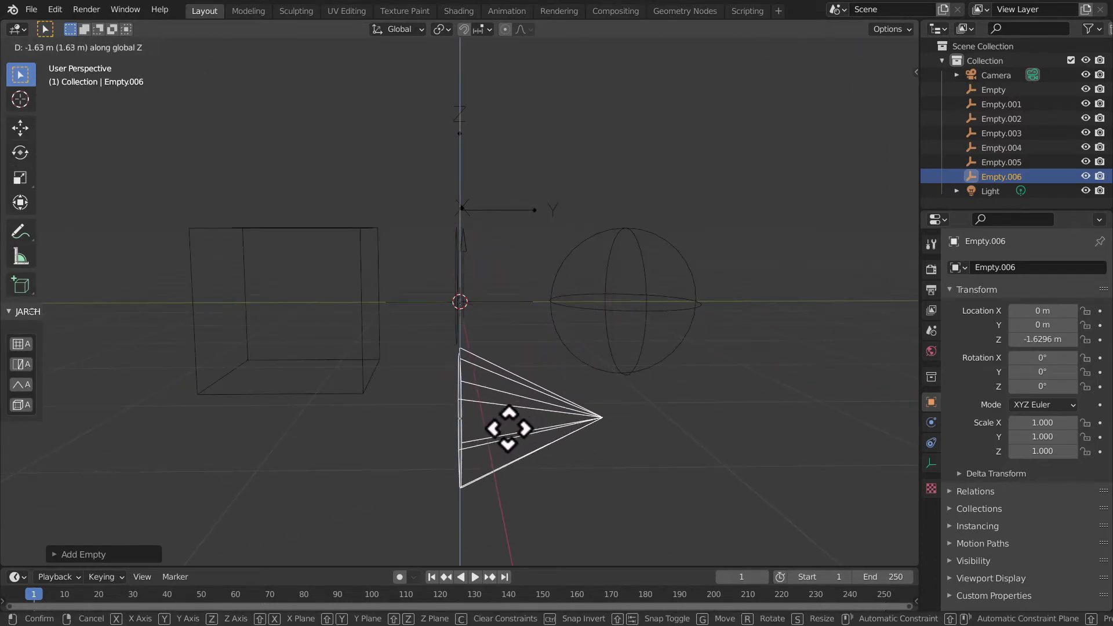
click(508, 429)
mouse_move(577, 459)
middle_down()
mouse_move(689, 462)
mouse_move(514, 452)
mouse_move(725, 330)
middle_up()
click(688, 463)
mouse_move(609, 443)
middle_down()
mouse_move(343, 335)
mouse_move(483, 350)
mouse_move(517, 367)
mouse_move(649, 360)
mouse_move(106, 360)
mouse_move(331, 398)
mouse_move(555, 350)
middle_up()
click(554, 350)
click(496, 328)
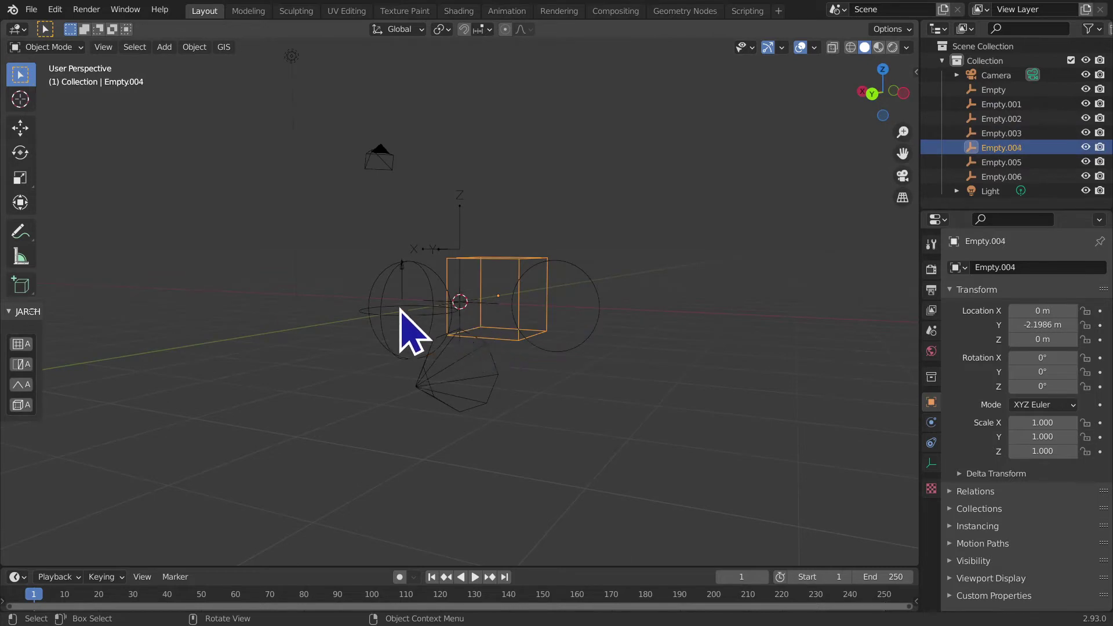
click(406, 302)
middle_drag(427, 281, 443, 393)
click(511, 293)
click(463, 239)
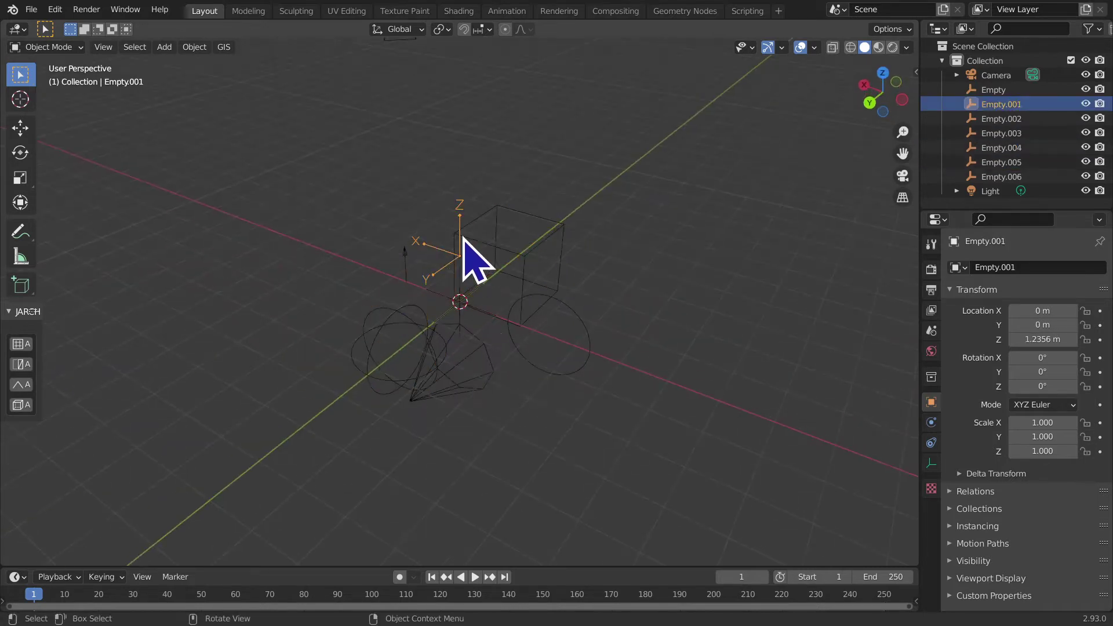
click(427, 289)
click(472, 400)
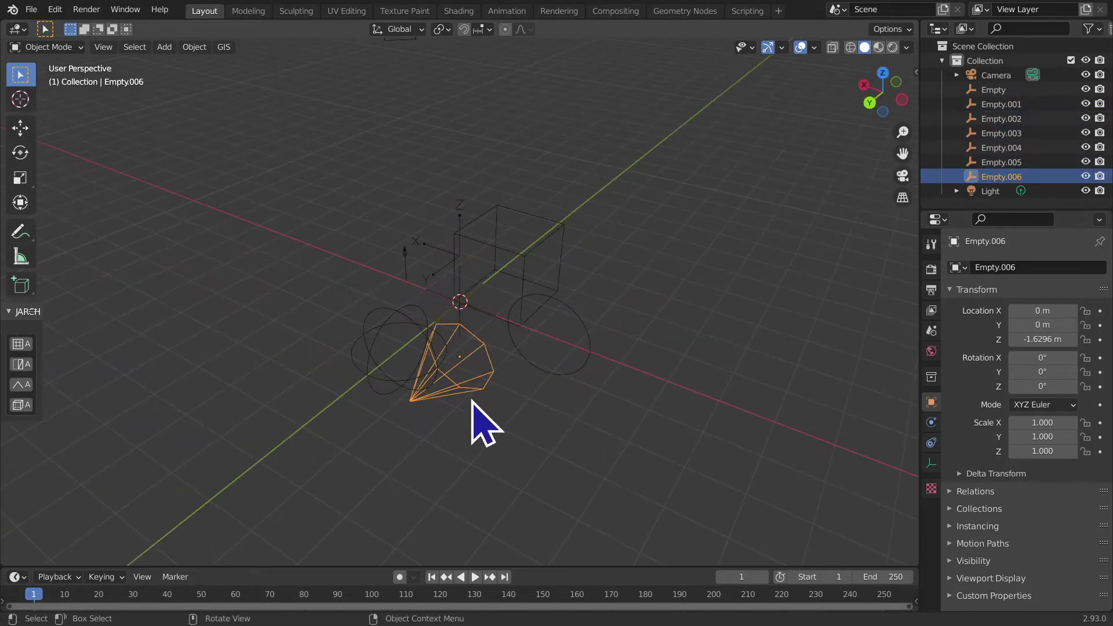
click(539, 344)
mouse_move(539, 344)
middle_down()
mouse_move(435, 460)
mouse_move(582, 435)
mouse_move(529, 470)
mouse_move(568, 394)
middle_up()
click(574, 364)
click(424, 378)
click(469, 316)
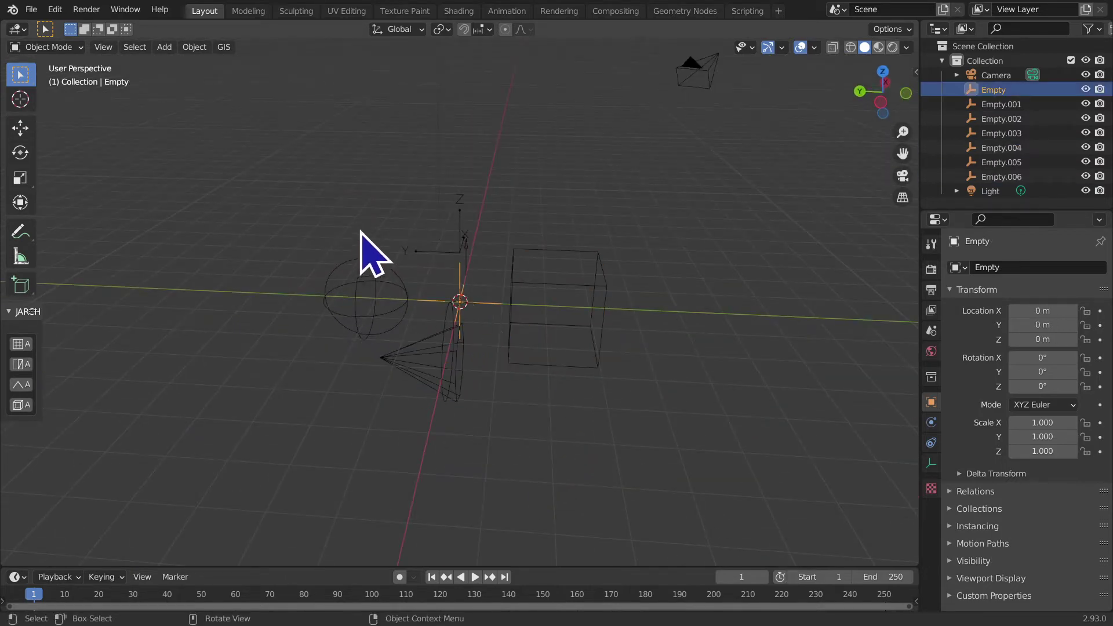
click(386, 266)
click(475, 274)
scroll(464, 371, up, 2)
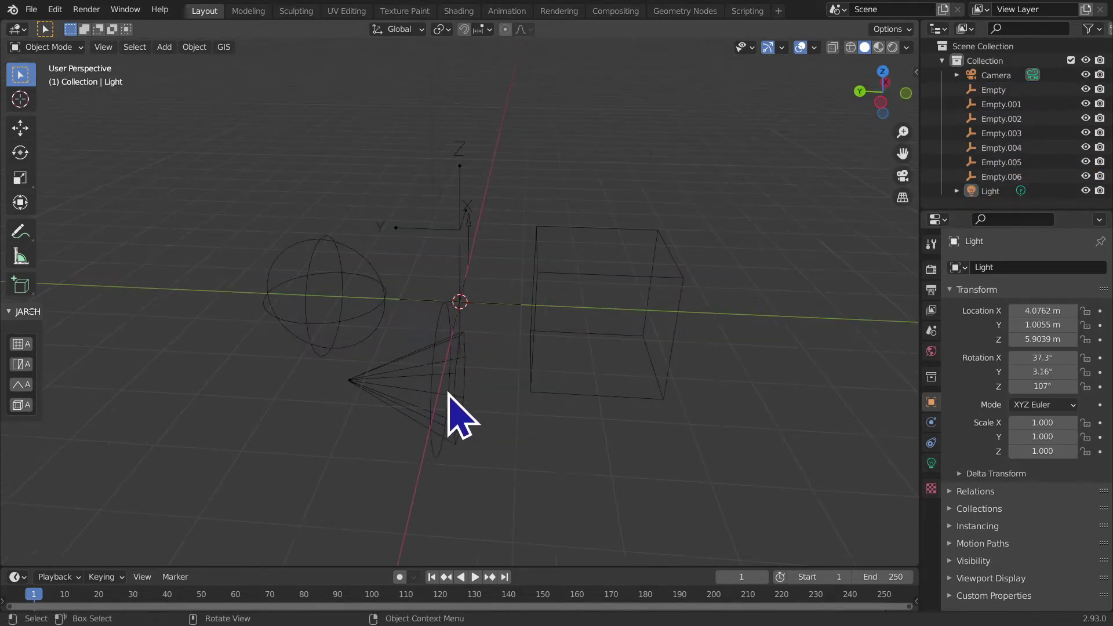
click(448, 395)
middle_drag(448, 395, 527, 398)
click(527, 398)
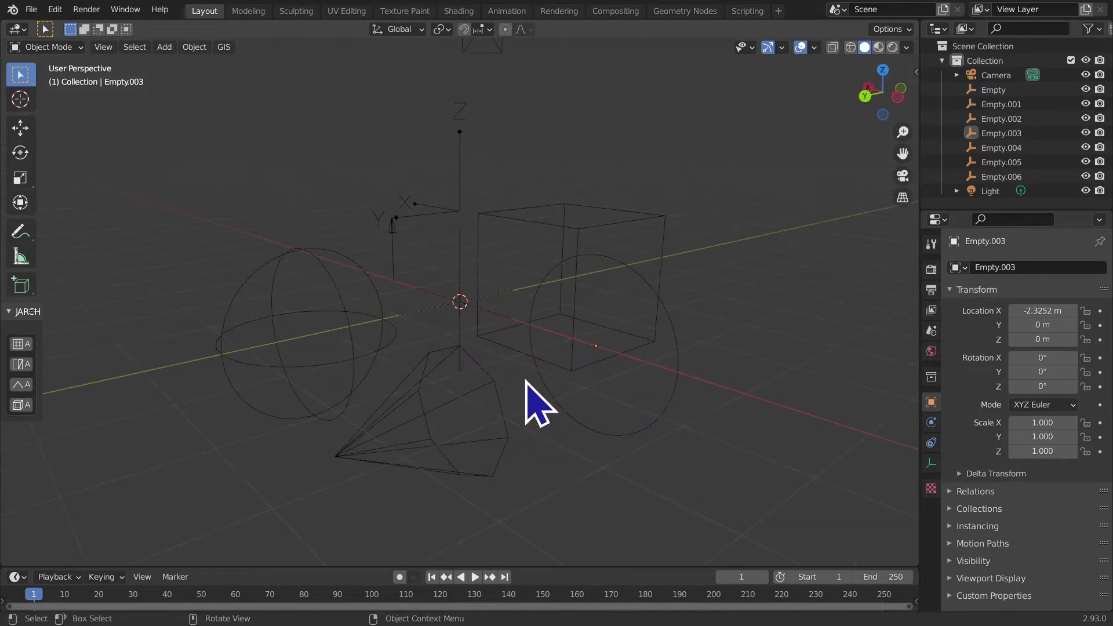
click(504, 430)
click(605, 247)
click(594, 235)
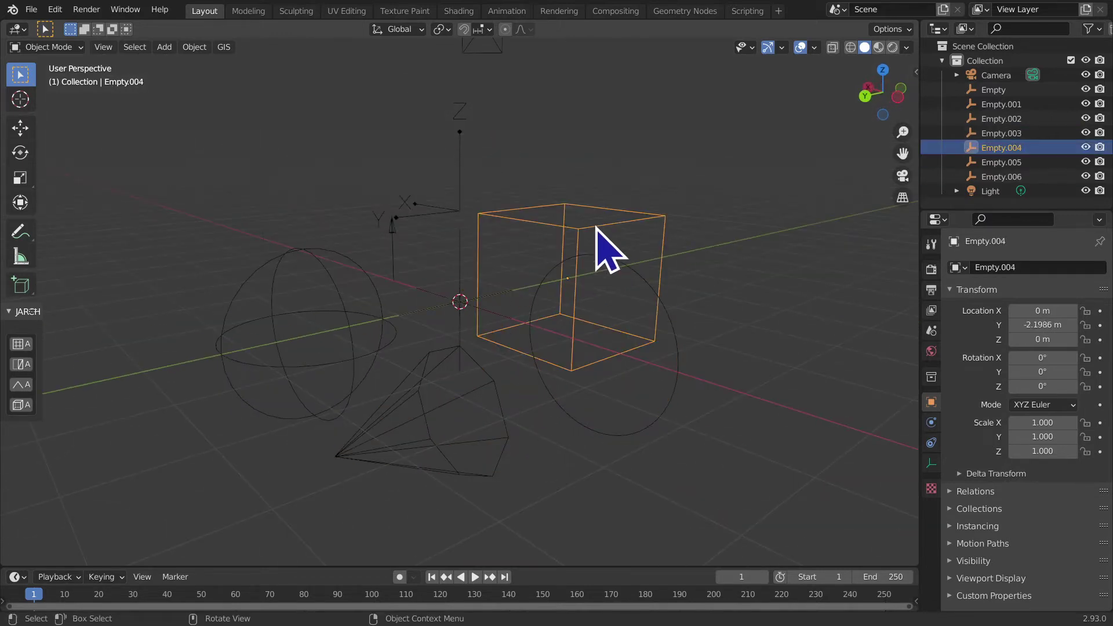
click(455, 213)
mouse_move(455, 212)
middle_down()
mouse_move(497, 235)
mouse_move(448, 323)
mouse_move(438, 321)
mouse_move(471, 283)
middle_up()
scroll(438, 321, up, 4)
click(469, 284)
click(464, 284)
scroll(471, 307, down, 4)
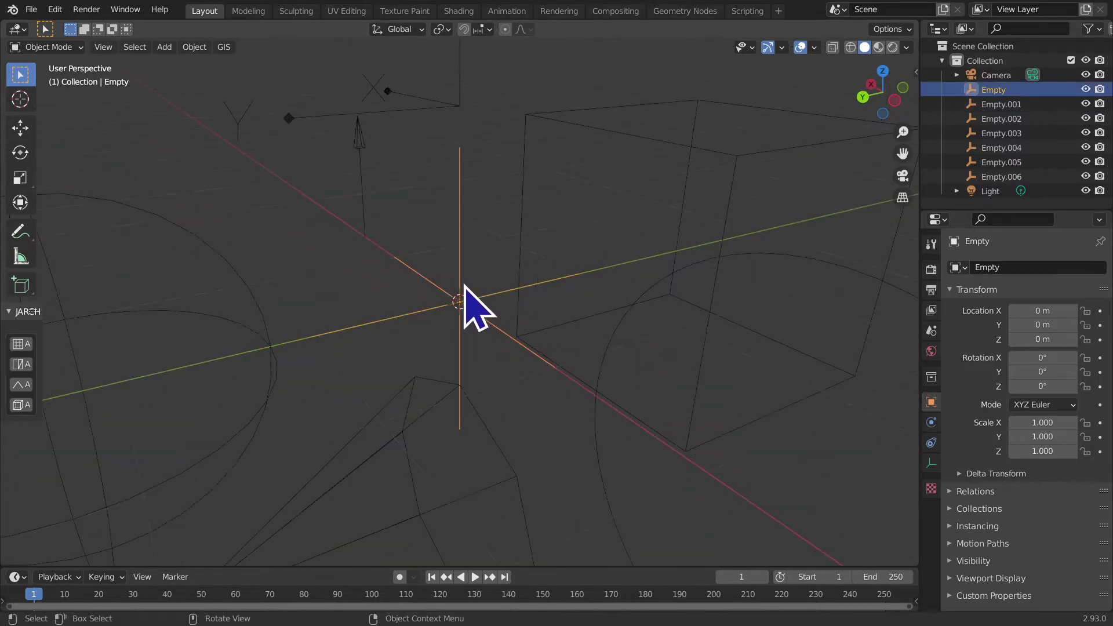
scroll(472, 310, down, 4)
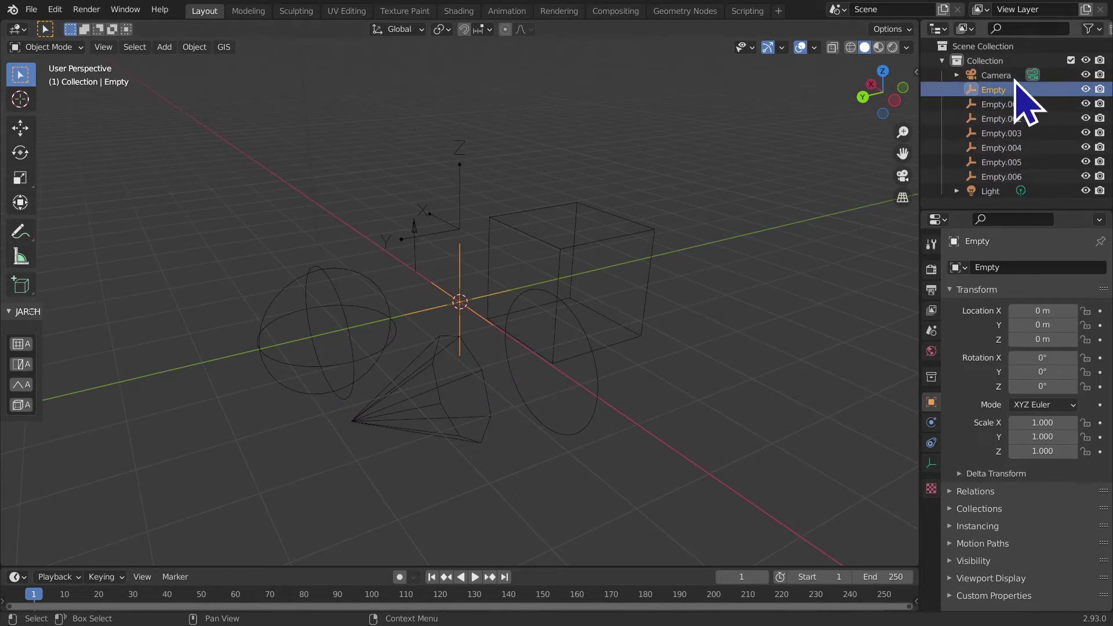
drag(1011, 84, 1002, 172)
scroll(748, 348, down, 4)
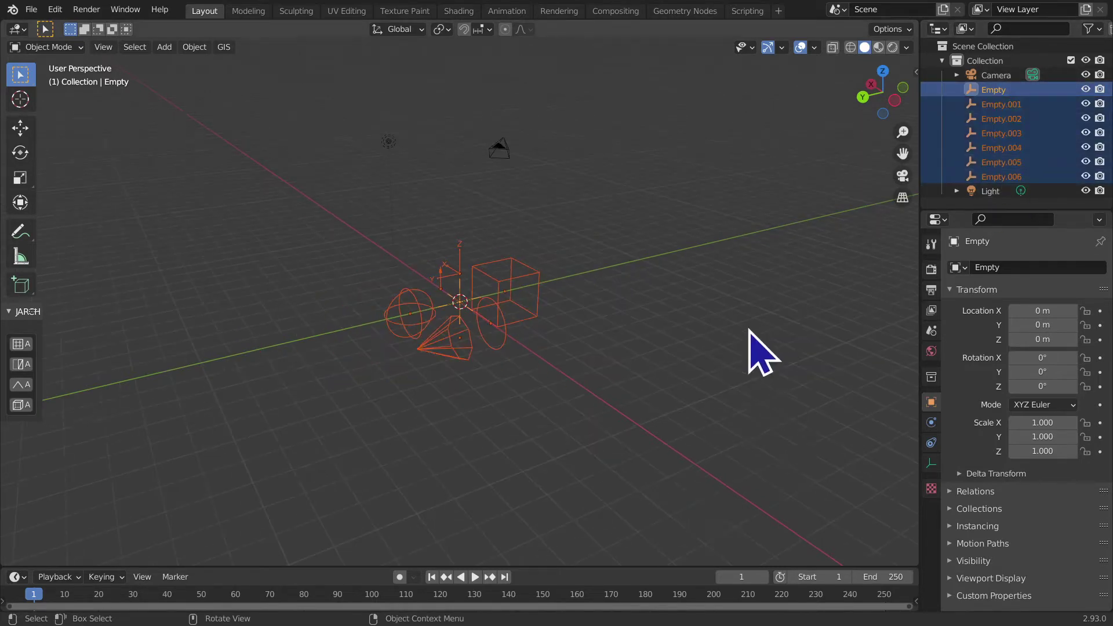
mouse_move(748, 348)
middle_down()
mouse_move(12, 485)
mouse_move(642, 479)
middle_up()
mouse_move(527, 443)
middle_down()
mouse_move(666, 462)
mouse_move(628, 427)
mouse_move(628, 479)
mouse_move(571, 492)
mouse_move(600, 490)
middle_up()
scroll(626, 473, up, 4)
click(600, 490)
mouse_move(527, 472)
middle_down()
mouse_move(497, 472)
mouse_move(552, 468)
mouse_move(556, 455)
mouse_move(481, 430)
mouse_move(472, 348)
middle_up()
click(470, 310)
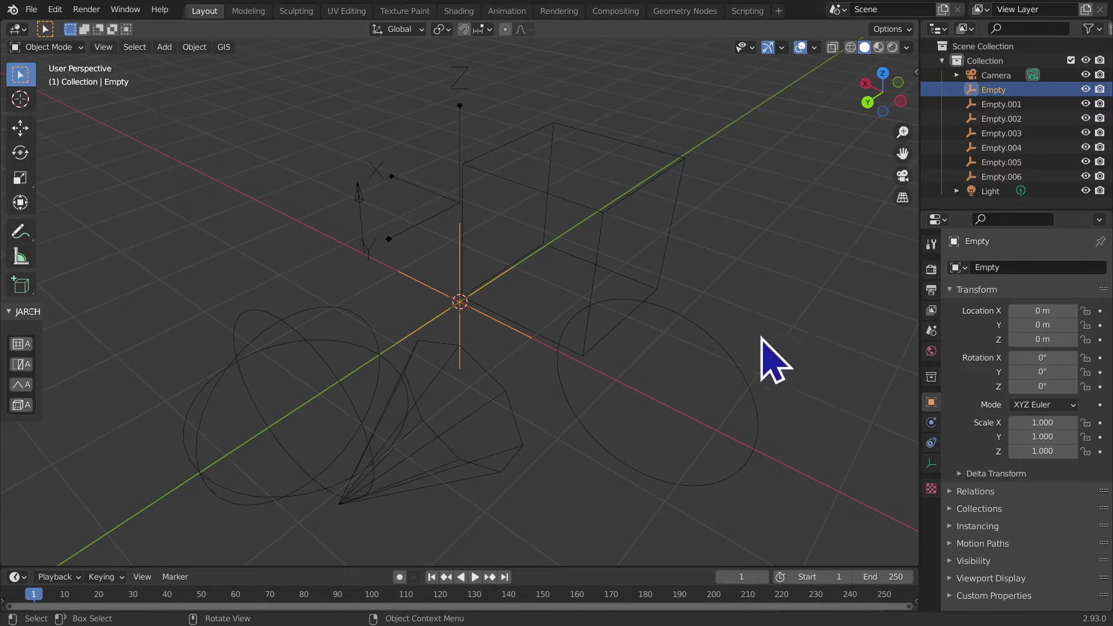
click(742, 366)
mouse_move(723, 385)
middle_down()
mouse_move(667, 373)
mouse_move(694, 242)
mouse_move(740, 294)
mouse_move(403, 435)
mouse_move(562, 371)
mouse_move(560, 249)
mouse_move(471, 196)
middle_up()
click(459, 189)
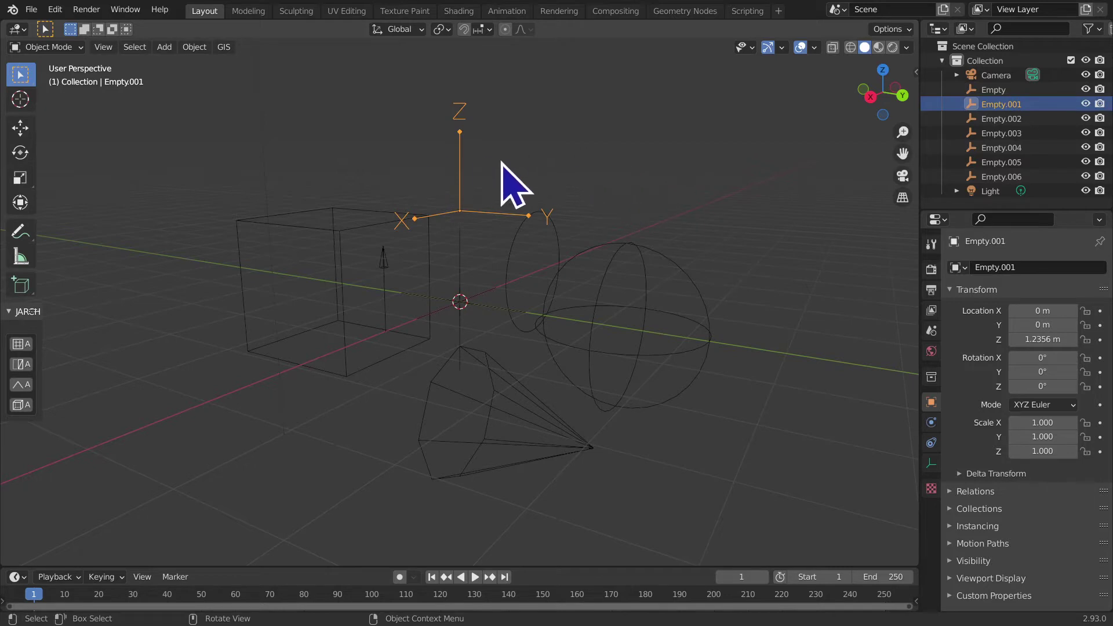
mouse_move(571, 198)
middle_down()
mouse_move(665, 318)
mouse_move(686, 270)
middle_up()
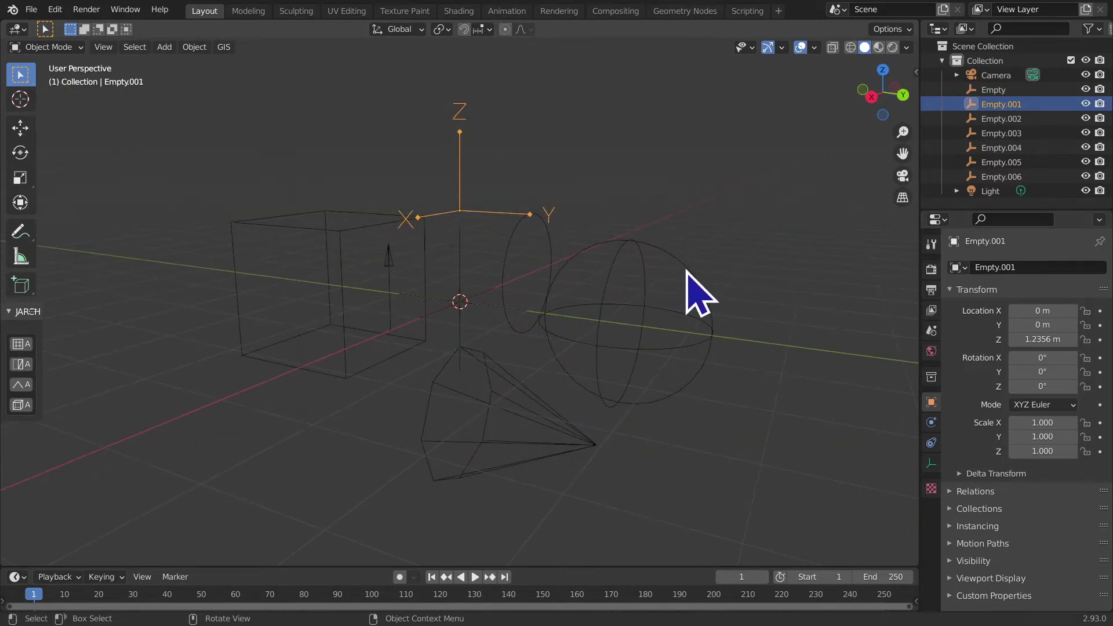
key(shift+a)
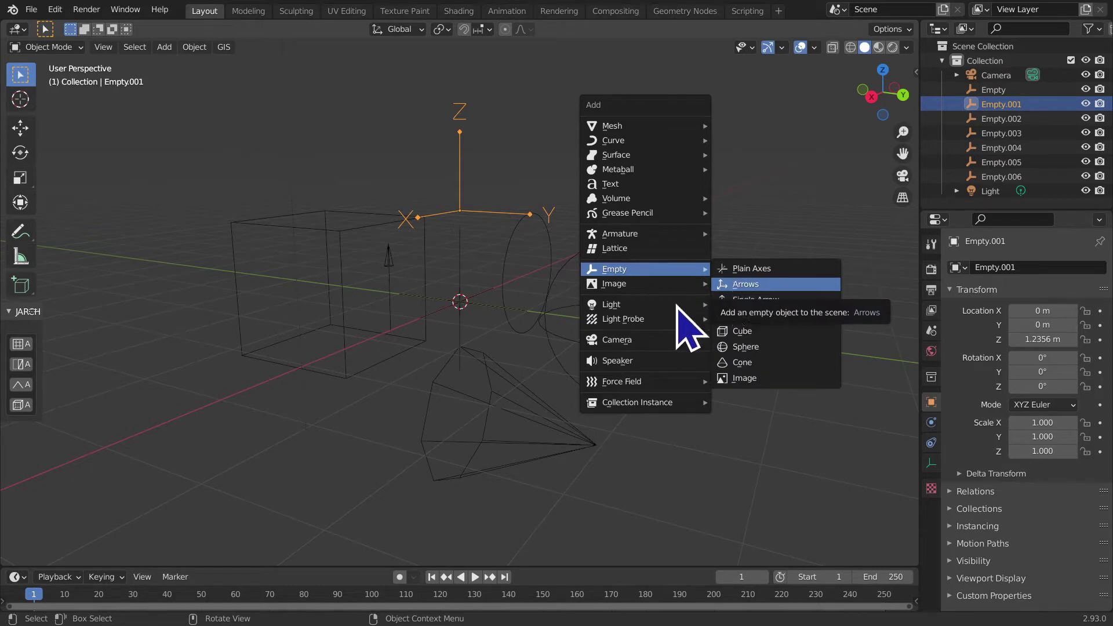
mouse_move(606, 301)
middle_down()
mouse_move(596, 319)
mouse_move(517, 316)
mouse_move(713, 315)
mouse_move(680, 330)
middle_up()
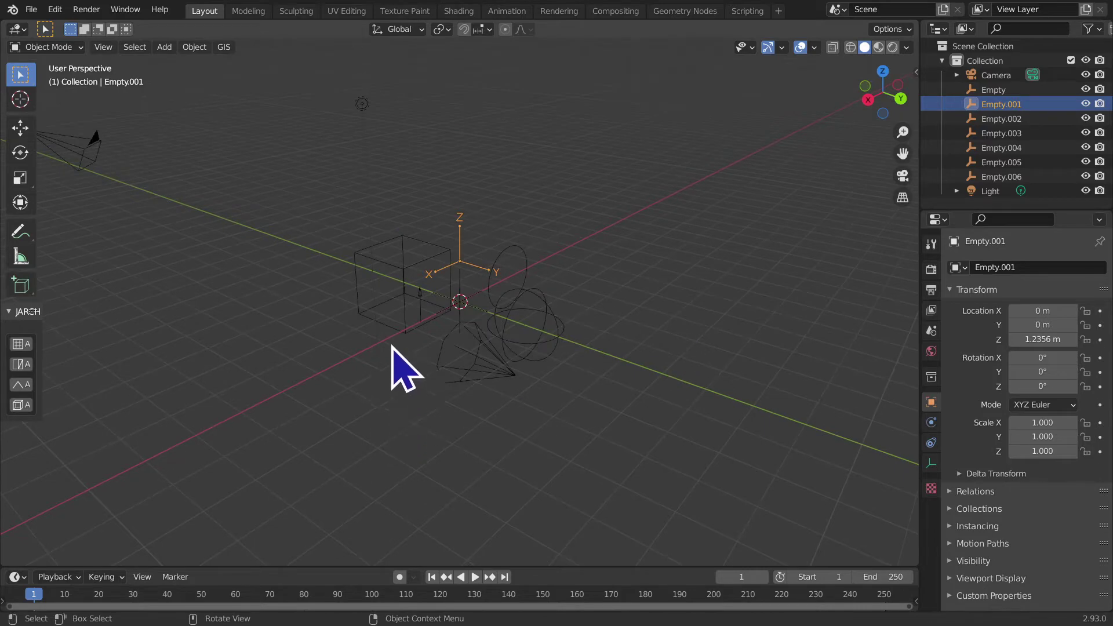
- Select all seven empties in the viewport
click(390, 260)
shift+click(426, 307)
shift+click(452, 269)
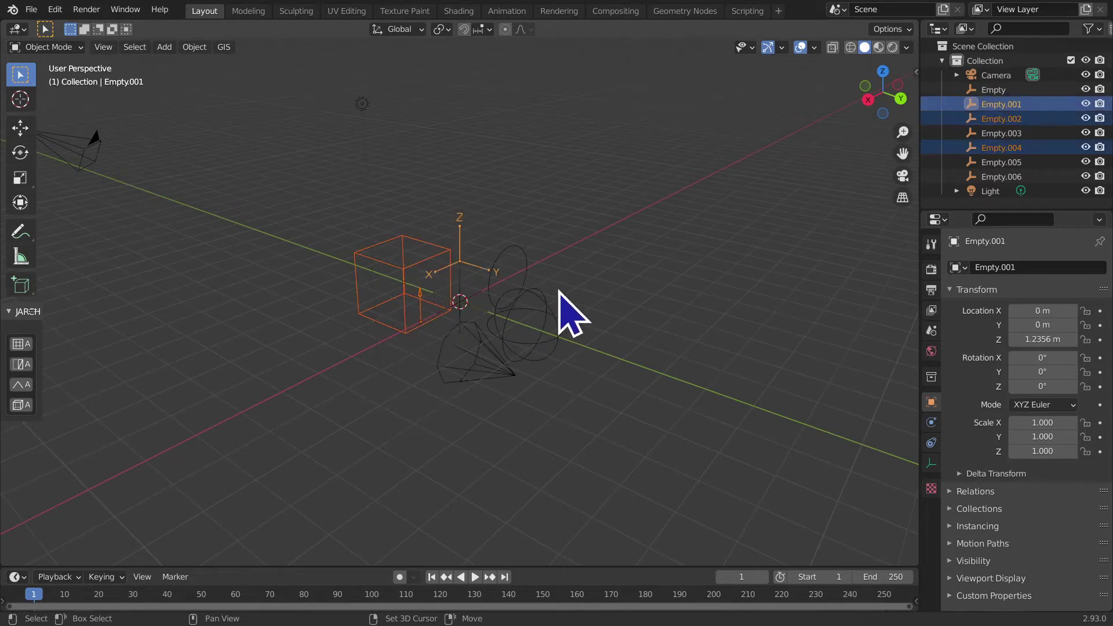
shift+click(542, 347)
shift+click(497, 311)
shift+click(466, 300)
scroll(458, 348, up, 3)
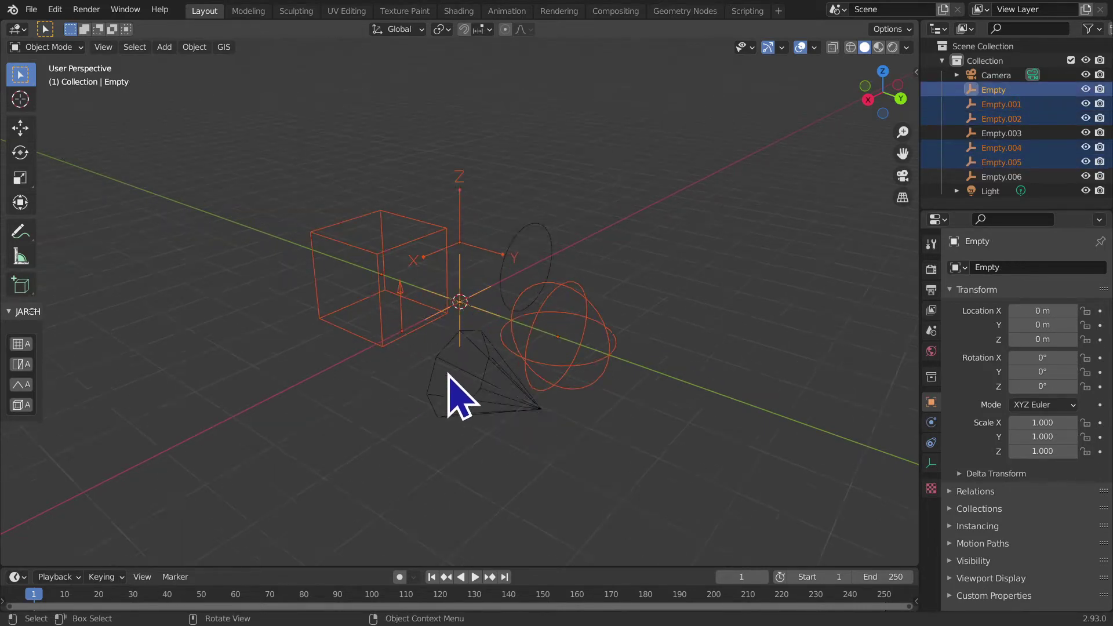
scroll(356, 402, up, 3)
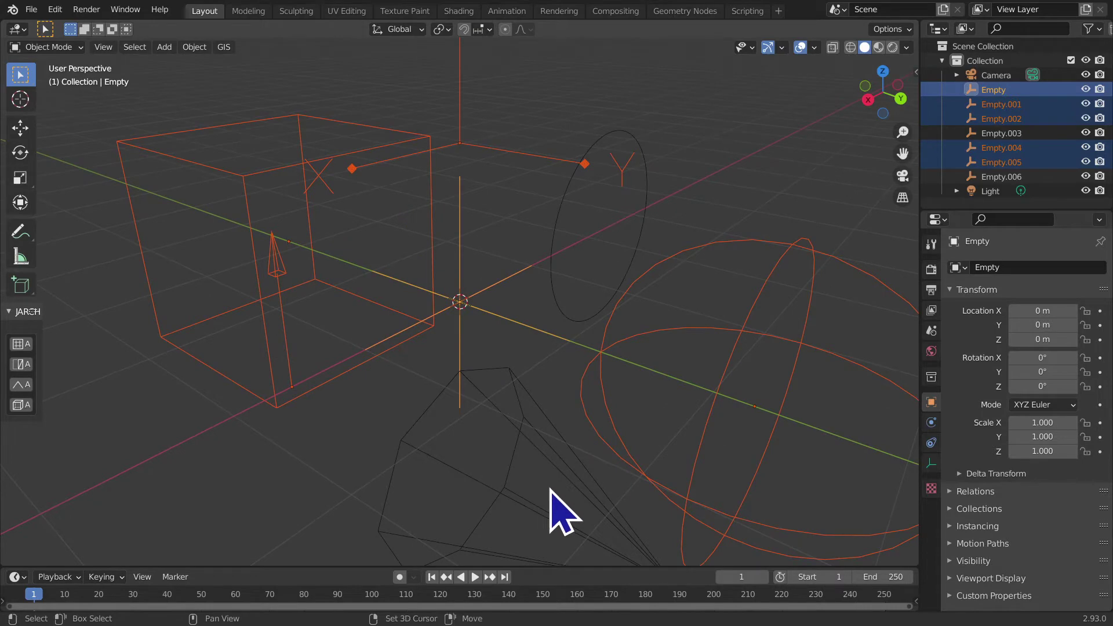
shift+click(545, 443)
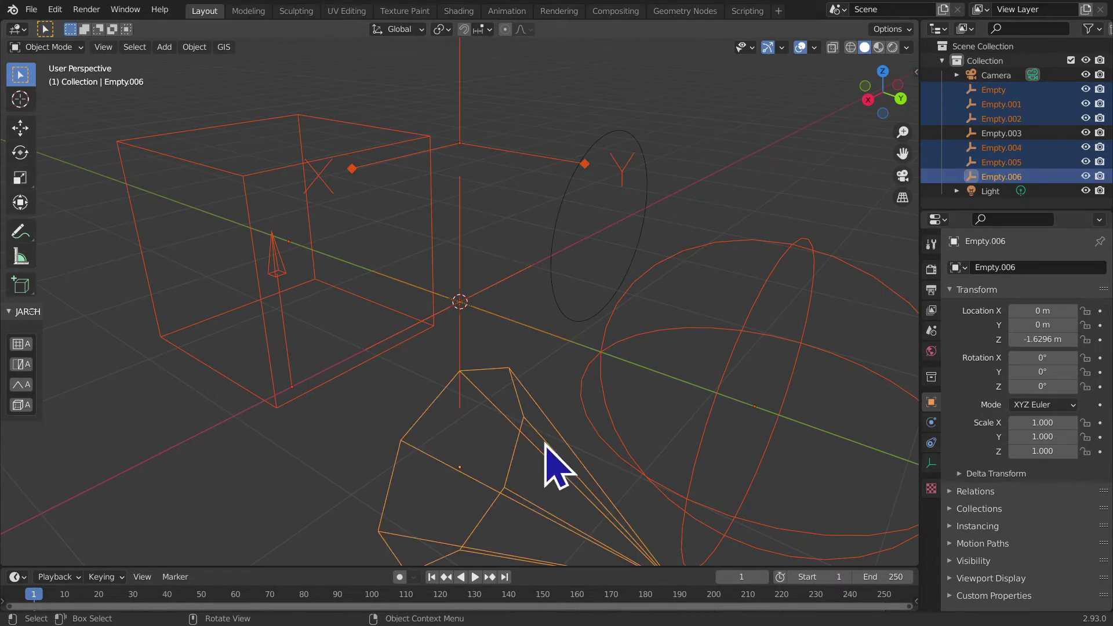
scroll(522, 458, down, 6)
mouse_move(502, 464)
middle_down()
mouse_move(398, 558)
mouse_move(429, 458)
mouse_move(532, 386)
middle_up()
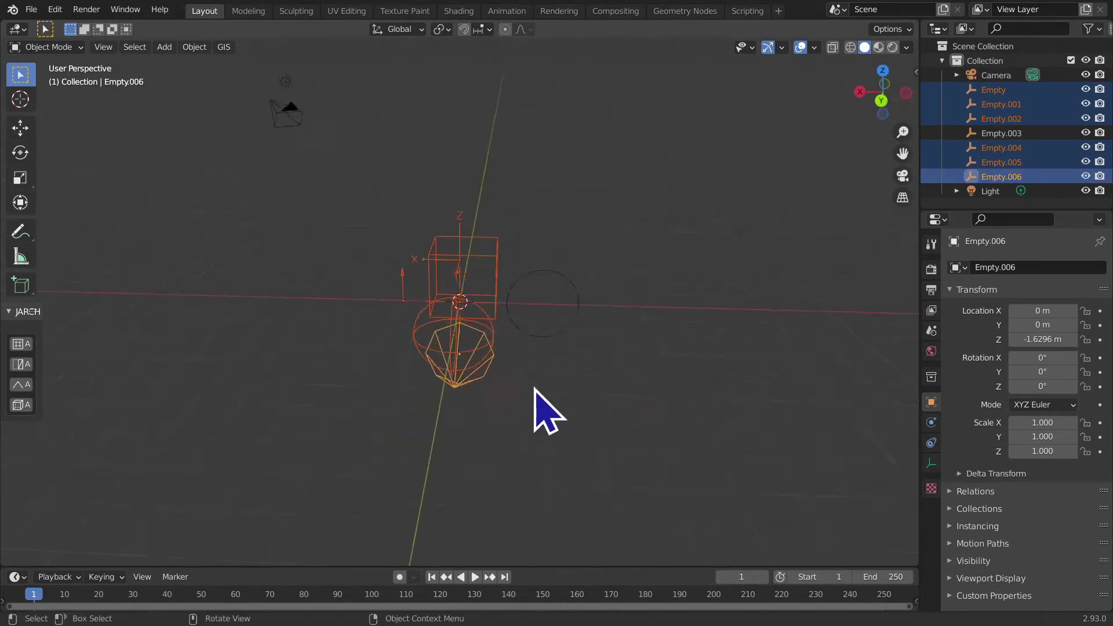
shift+click(603, 345)
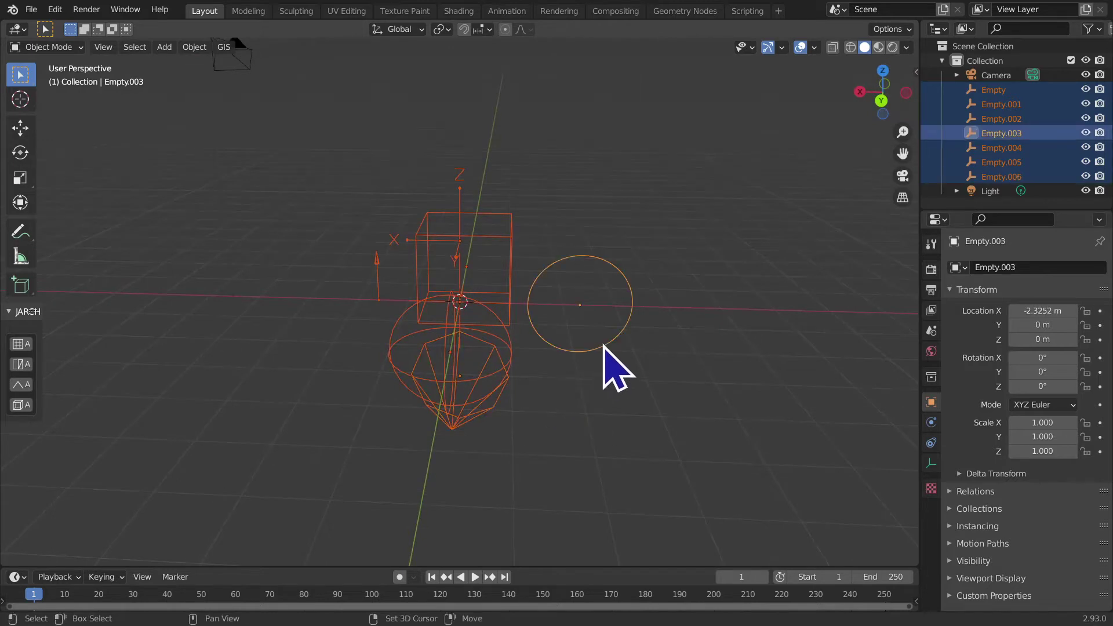
- Move the empties into a new 'Empties' collection and rename 'Collection' to 'Cam & Light'
key(m)
click(709, 378)
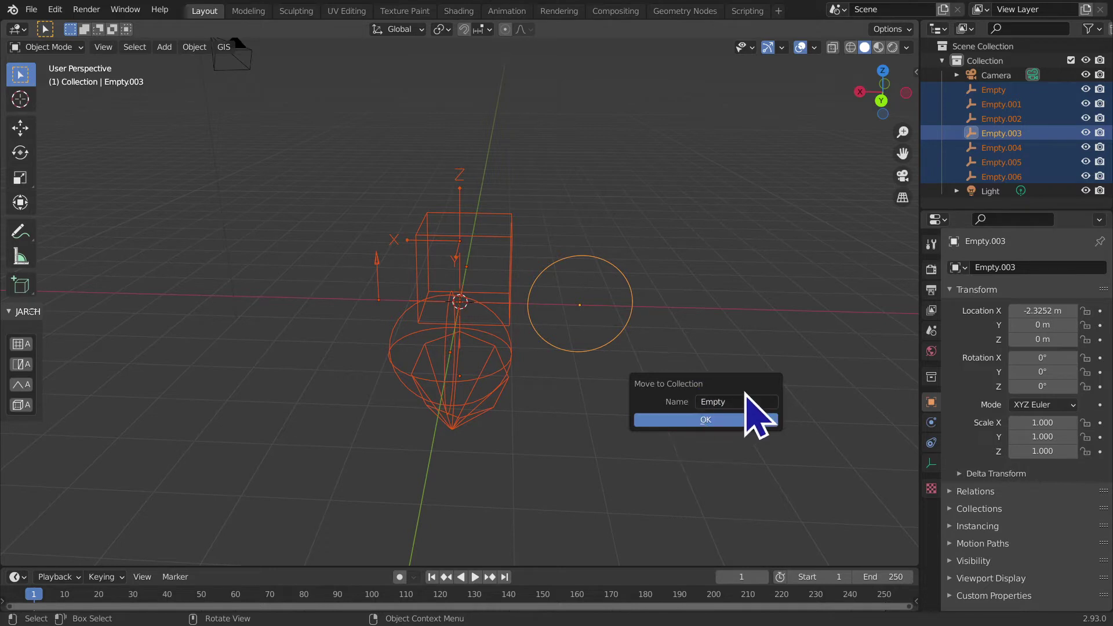
double_click(742, 401)
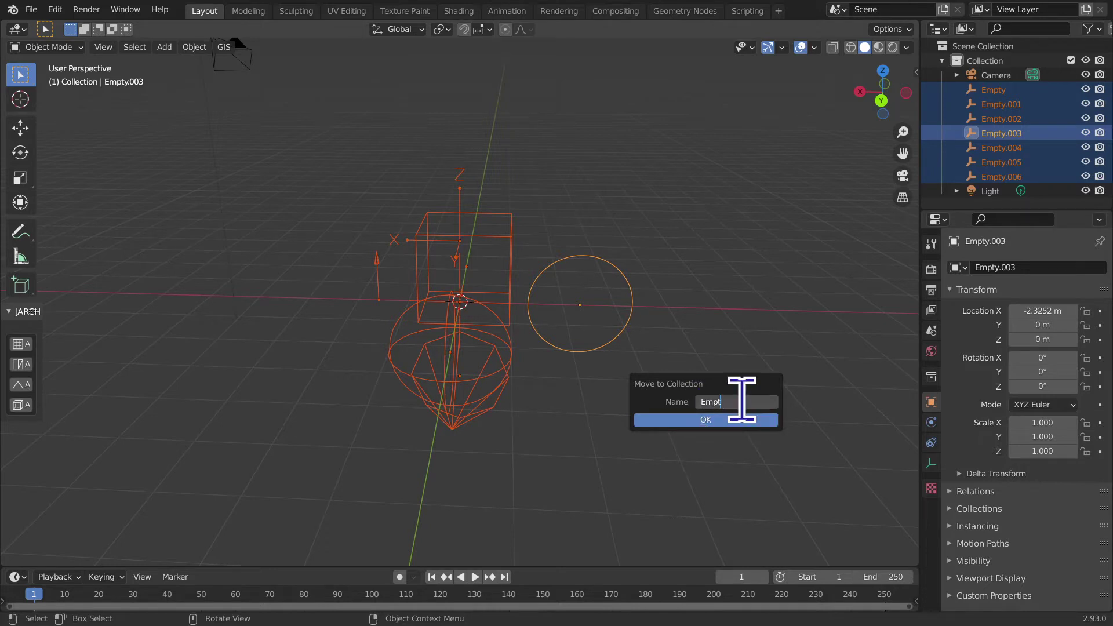
click(717, 417)
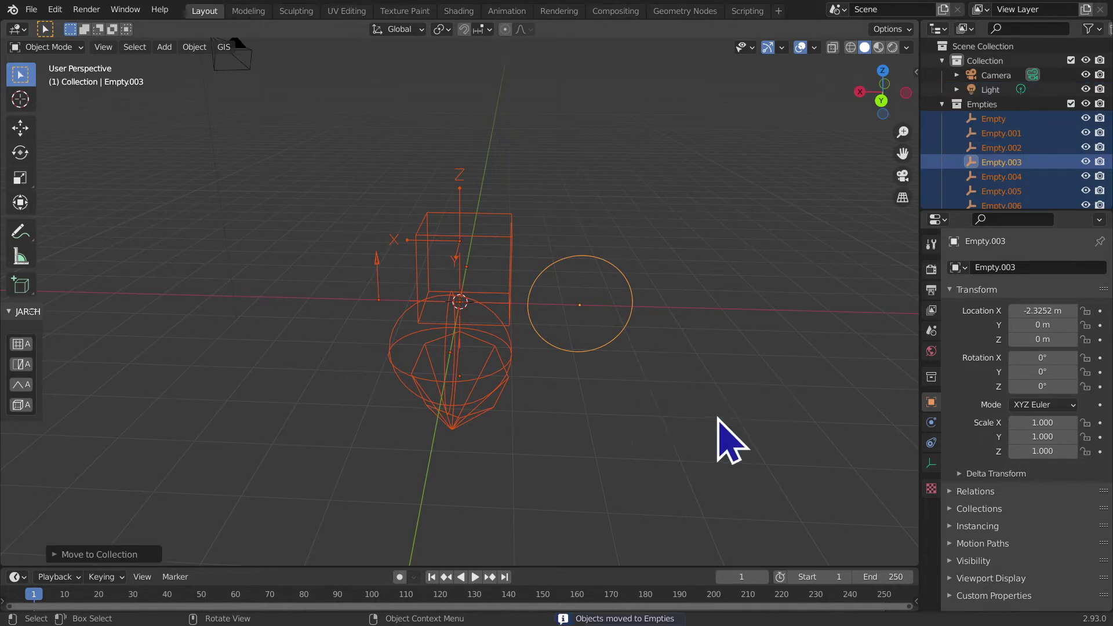
click(942, 105)
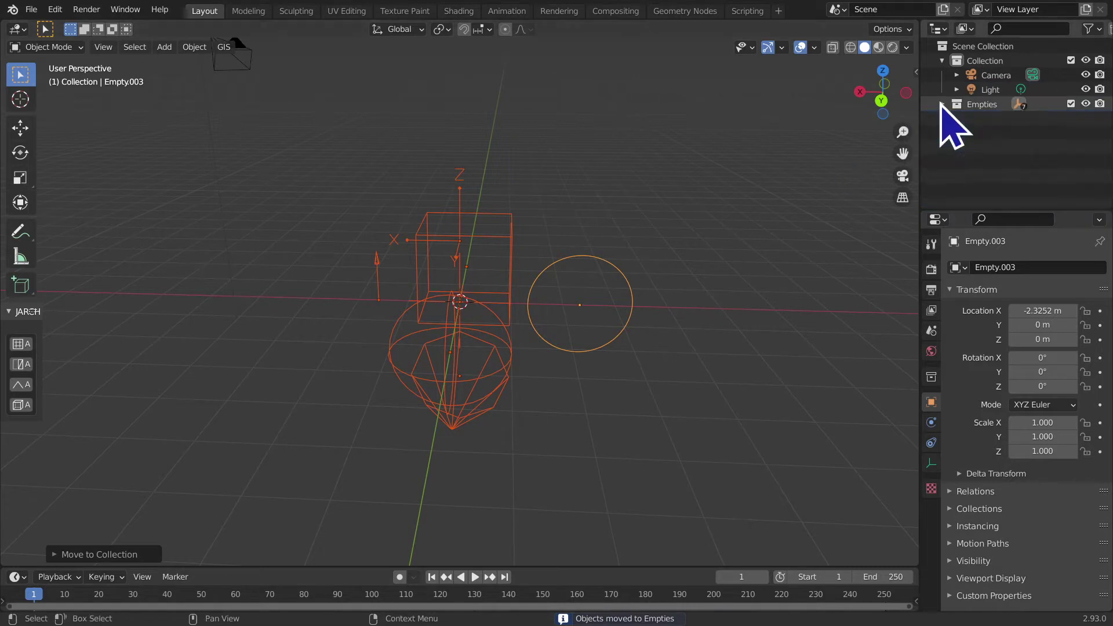
double_click(984, 60)
text(Cam & Light)
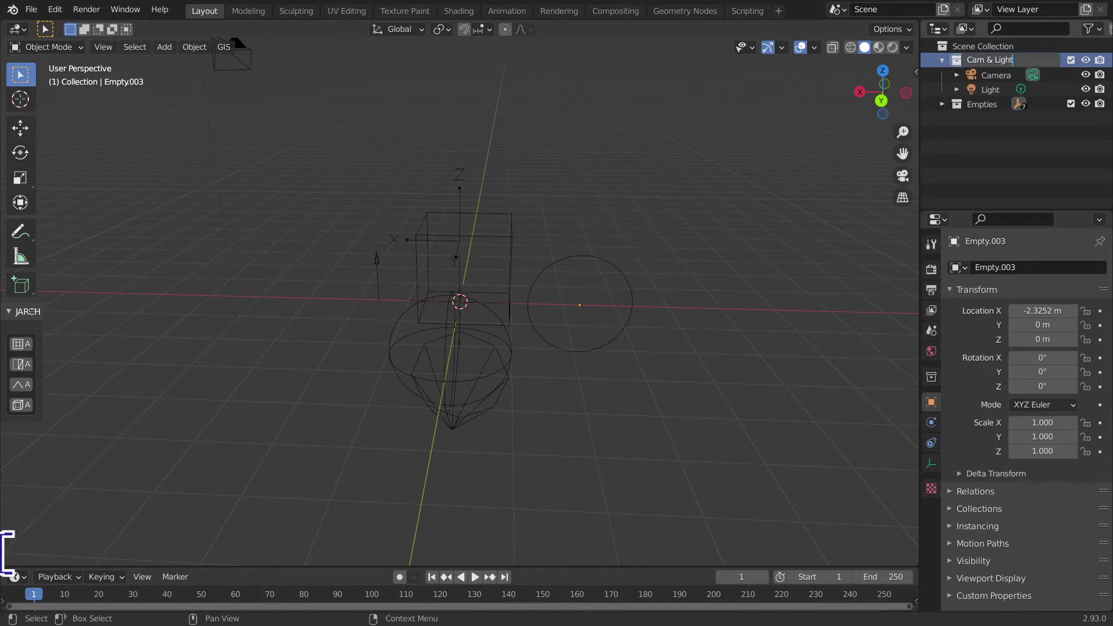
key(Return)
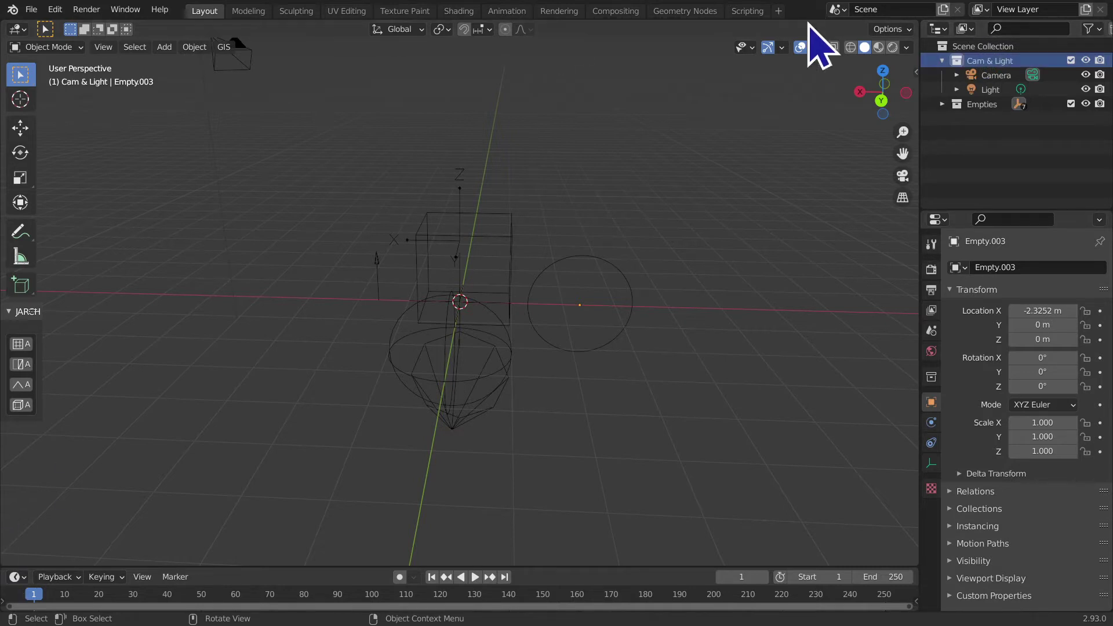
- Exclude the Cam & Light collection from the view layer and tag it red
click(943, 62)
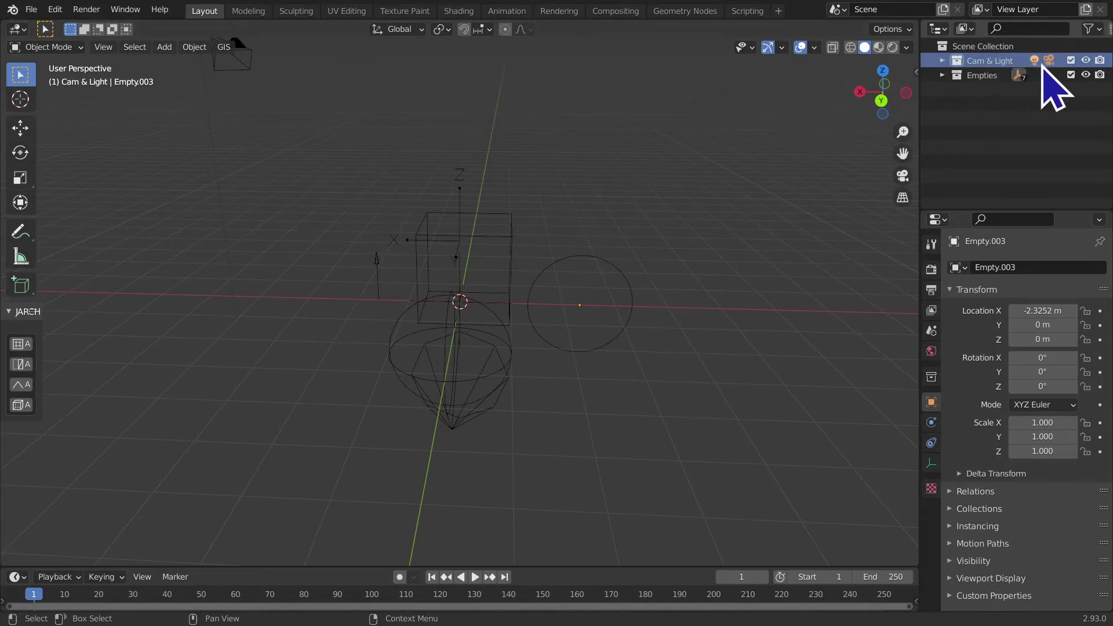
click(1071, 60)
right_click(1052, 60)
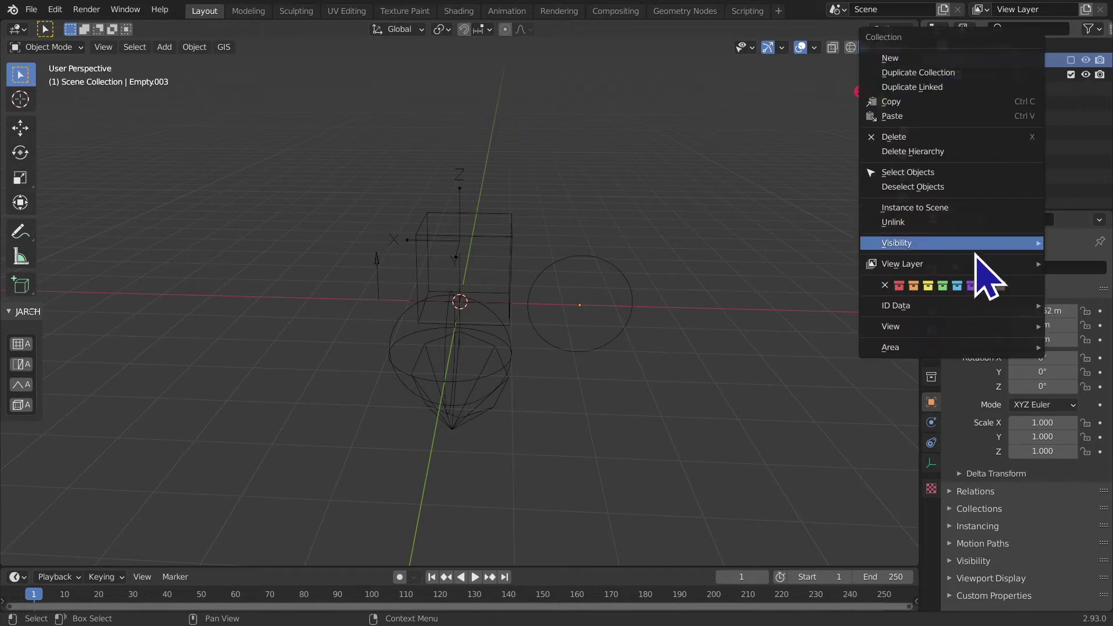
click(900, 287)
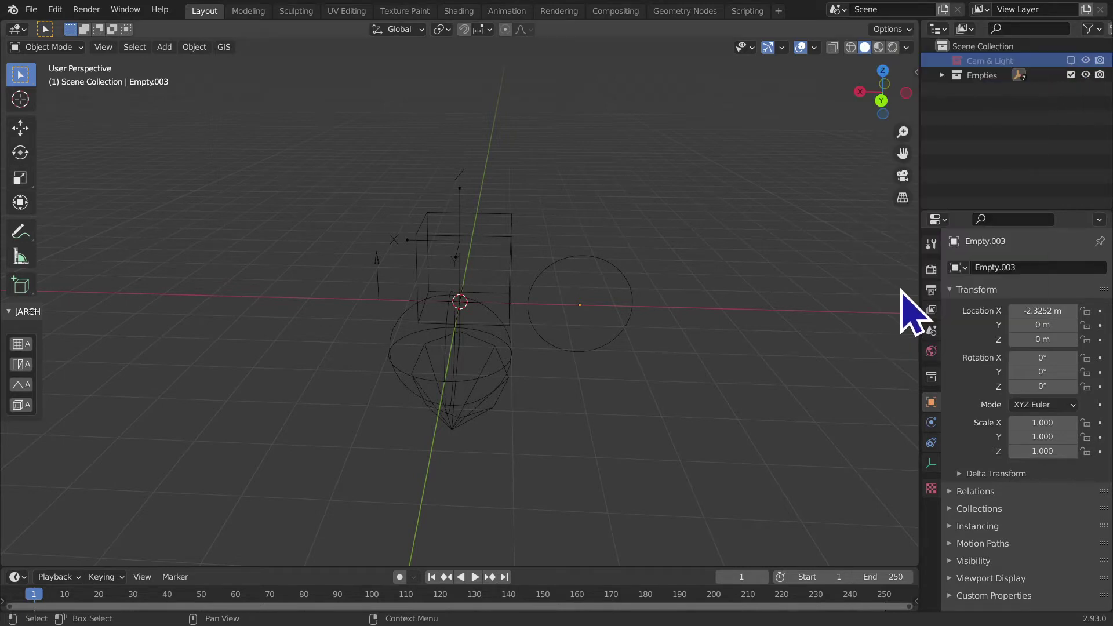
- Tag the Empties collection blue and rename it to 'Default Empties'
right_click(993, 78)
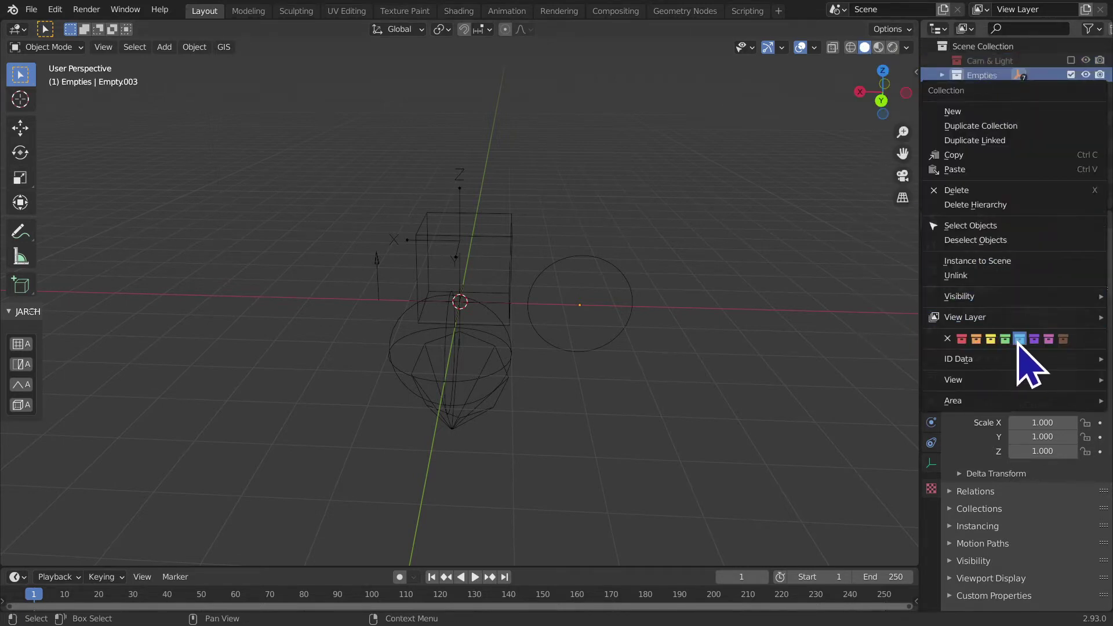
click(1016, 341)
mouse_move(477, 343)
middle_down()
mouse_move(417, 331)
mouse_move(497, 328)
mouse_move(576, 368)
mouse_move(565, 396)
mouse_move(641, 347)
middle_up()
double_click(986, 76)
text(Default)
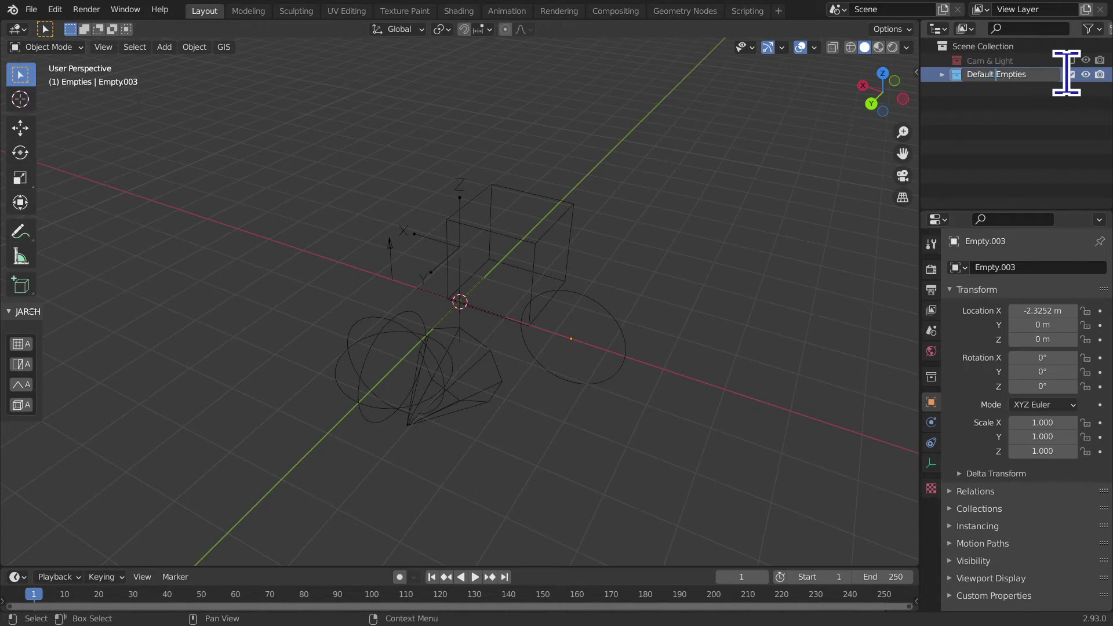
key(Return)
mouse_move(820, 377)
middle_down()
mouse_move(559, 353)
mouse_move(597, 237)
mouse_move(666, 377)
mouse_move(651, 410)
middle_up()
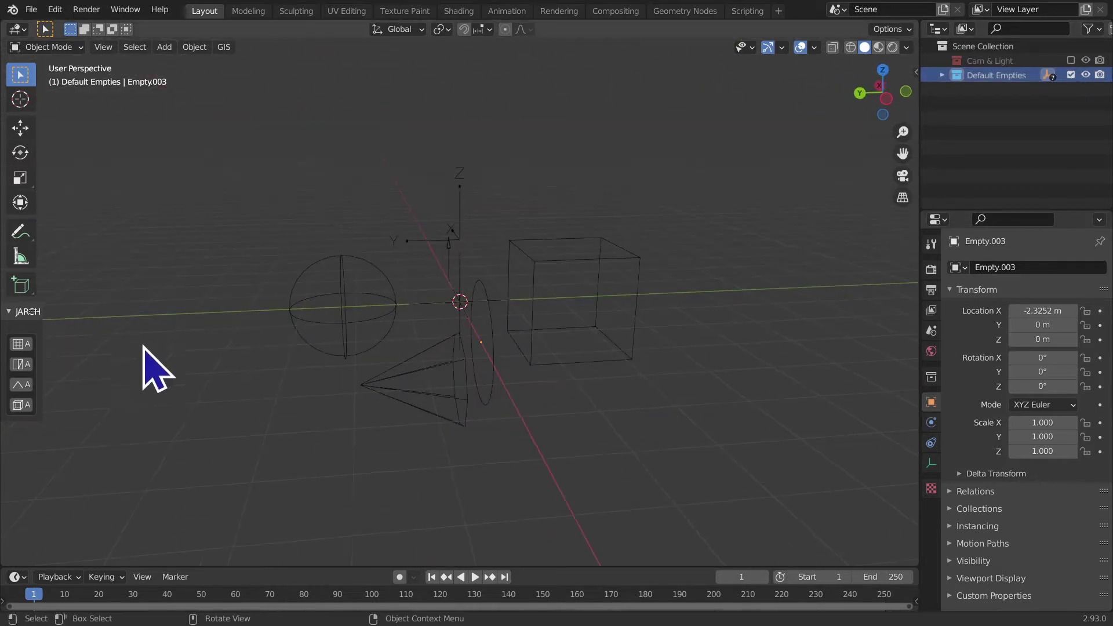
mouse_move(332, 329)
middle_down()
mouse_move(907, 353)
mouse_move(609, 378)
middle_up()
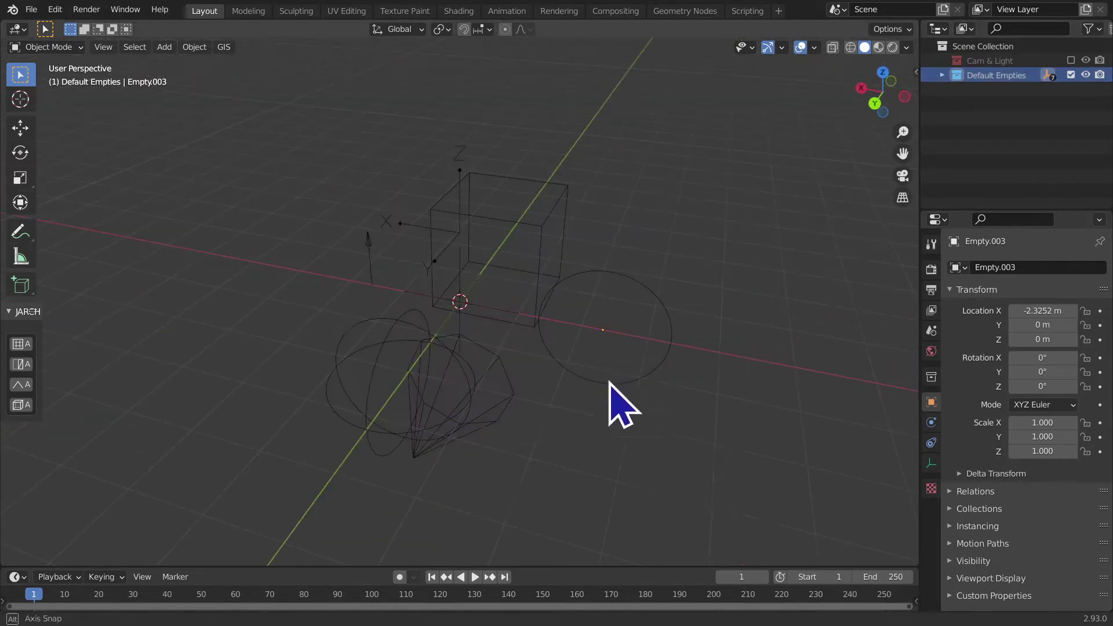
click(666, 342)
key(g)
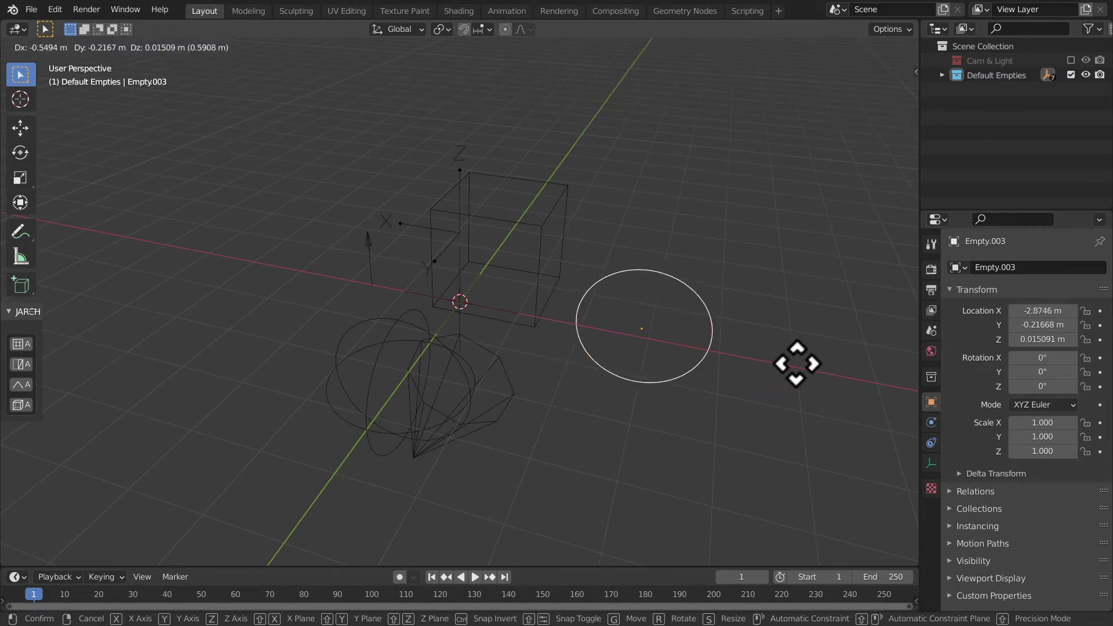
click(728, 365)
key(r)
click(751, 285)
key(s)
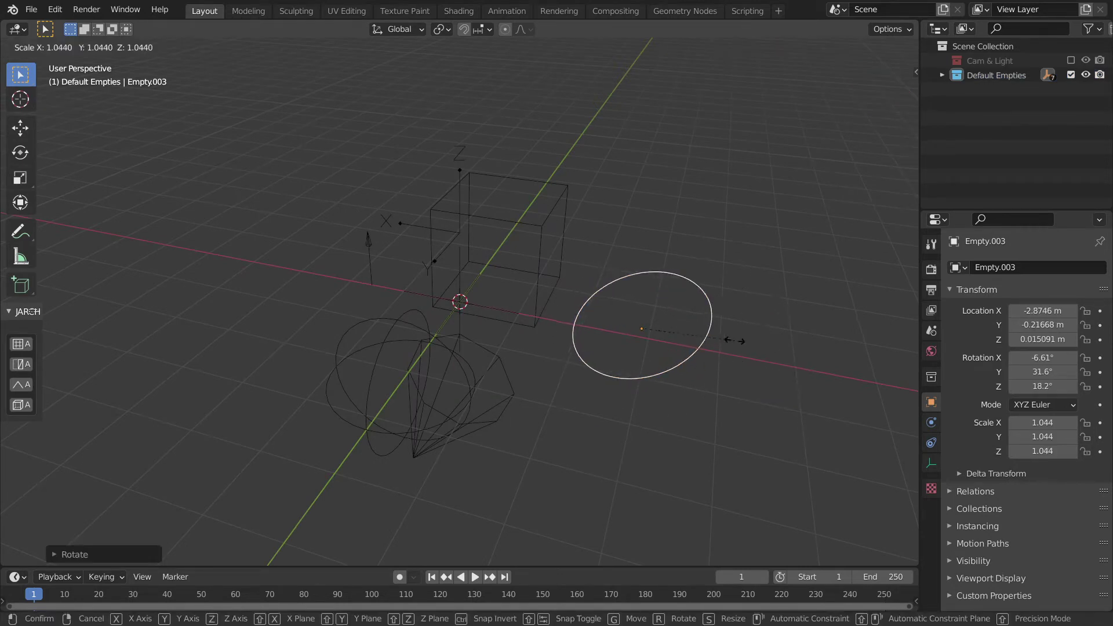
click(12, 336)
mouse_move(12, 336)
middle_down()
mouse_move(426, 348)
mouse_move(477, 318)
middle_up()
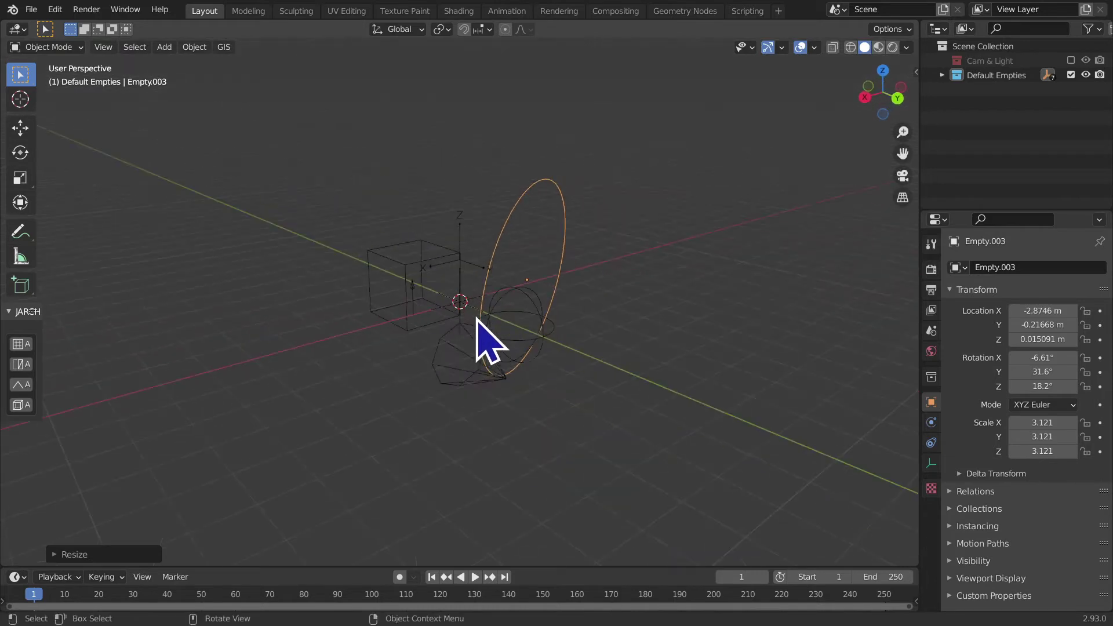
key(ctrl+z)
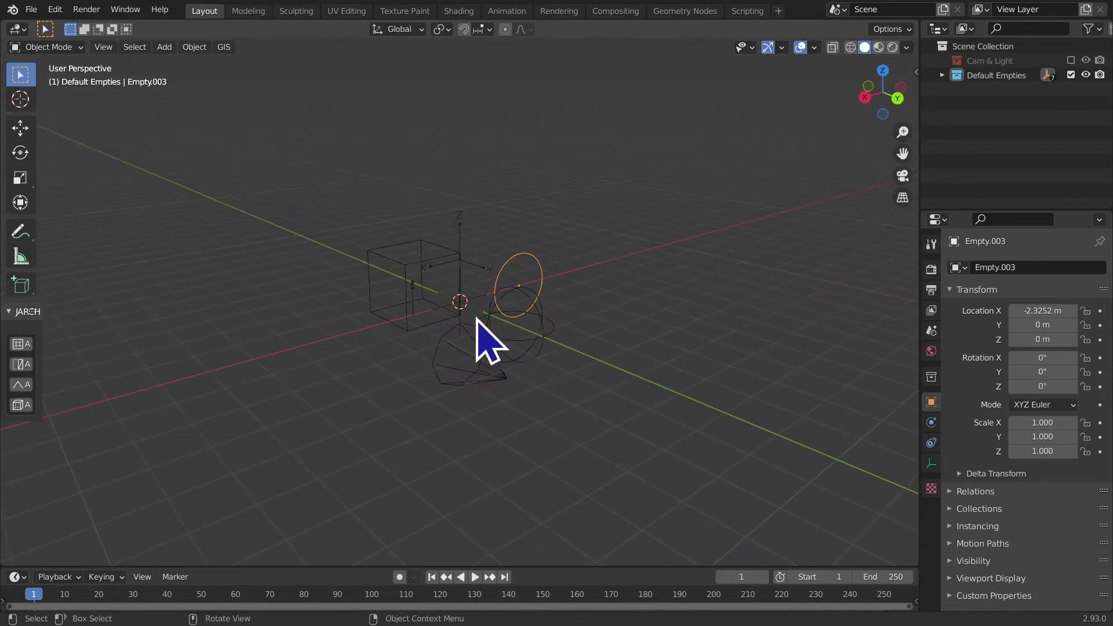
mouse_move(367, 270)
middle_down()
mouse_move(560, 286)
mouse_move(455, 353)
mouse_move(480, 405)
mouse_move(524, 330)
middle_up()
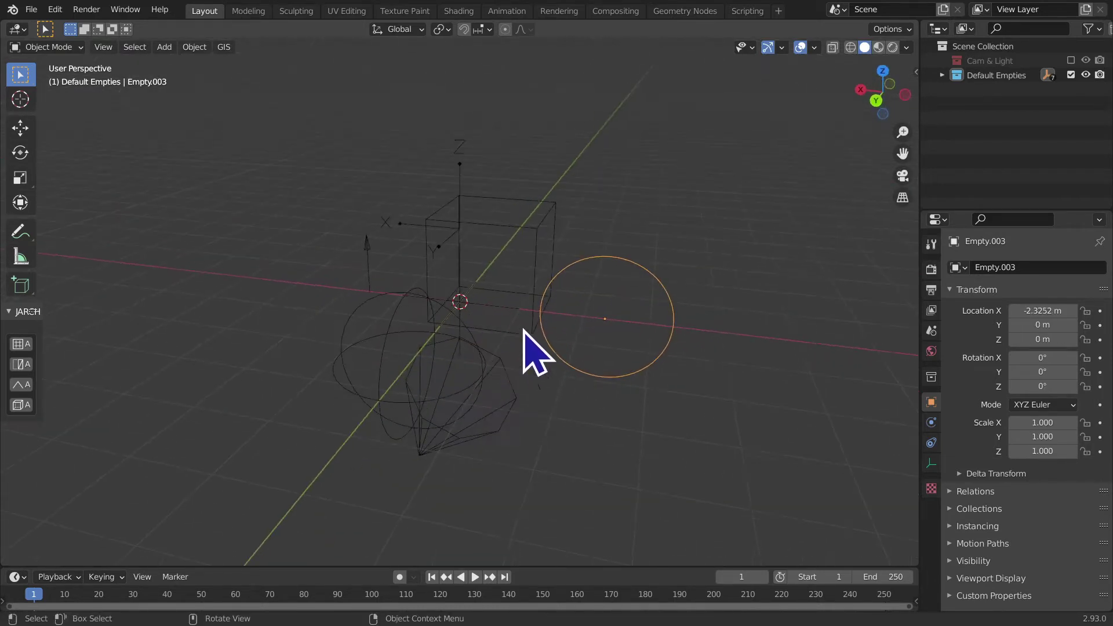
- Set the circle empty Empty.003 to Display As Image and bring up the image file browser
click(1071, 75)
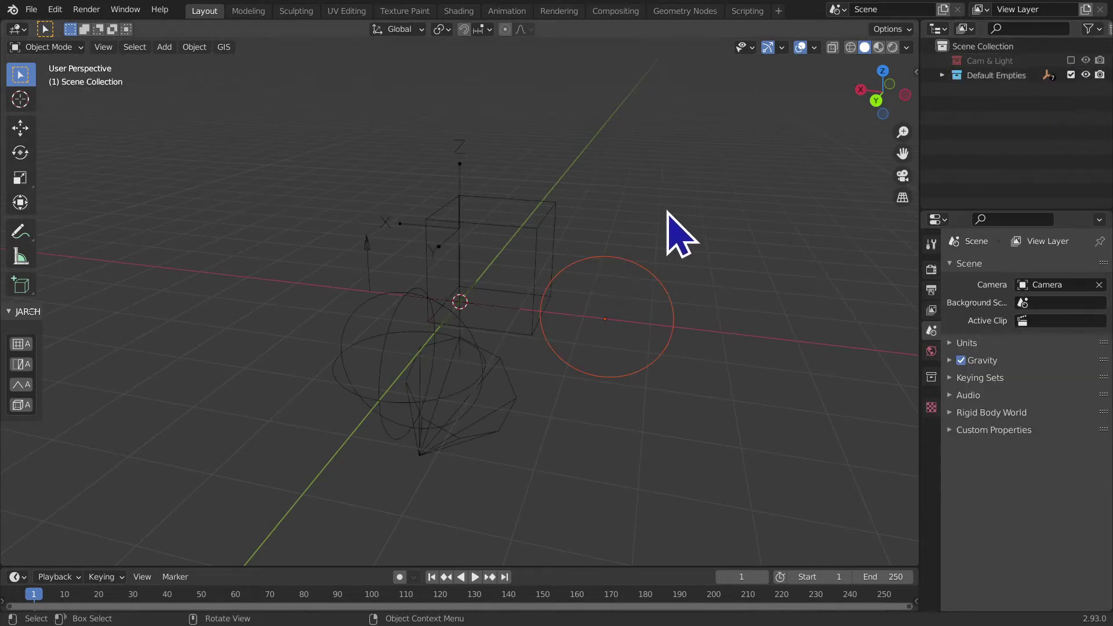
click(613, 258)
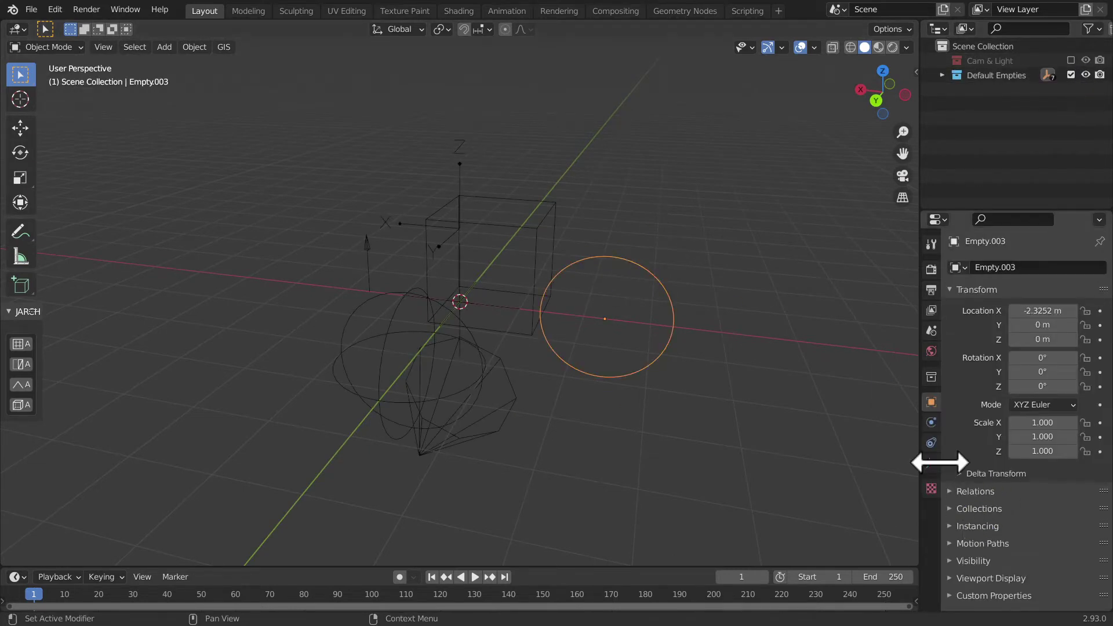
click(932, 463)
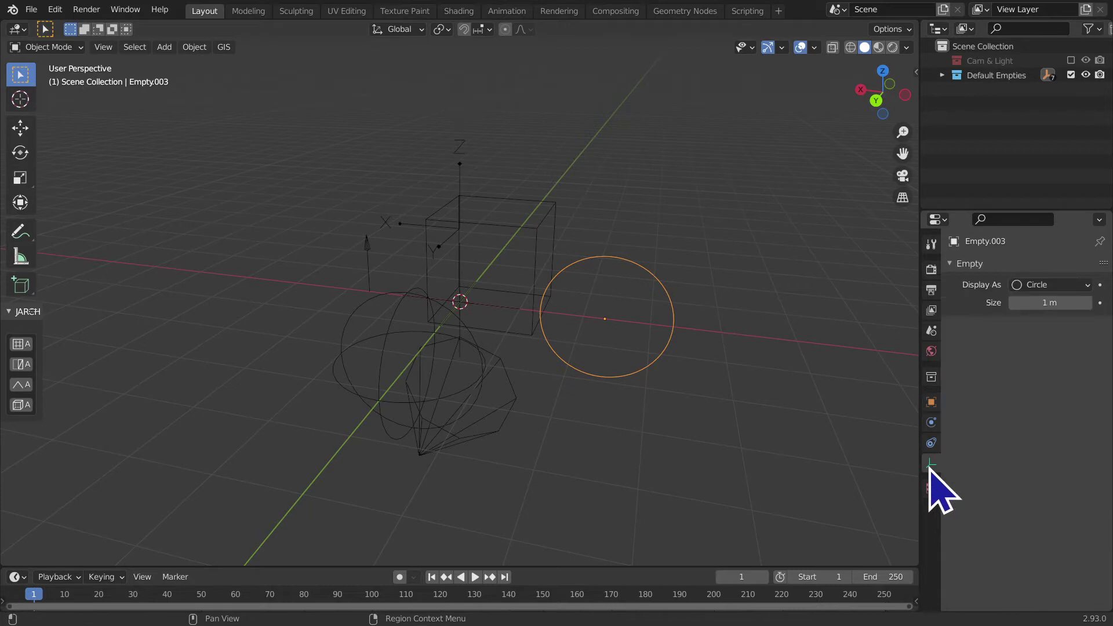
click(1066, 285)
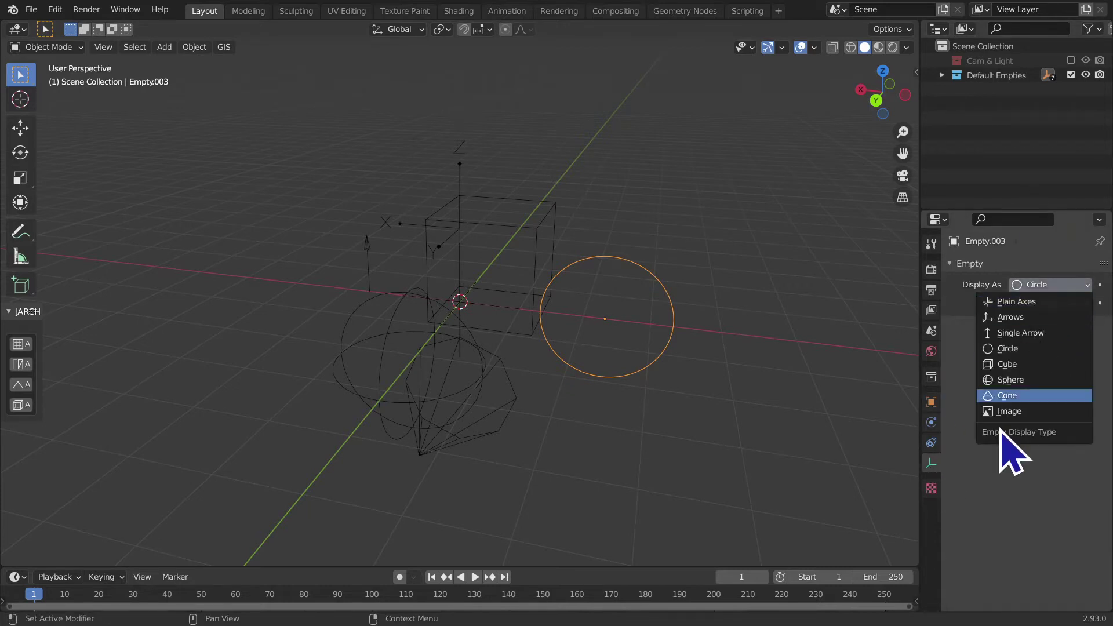
click(1006, 412)
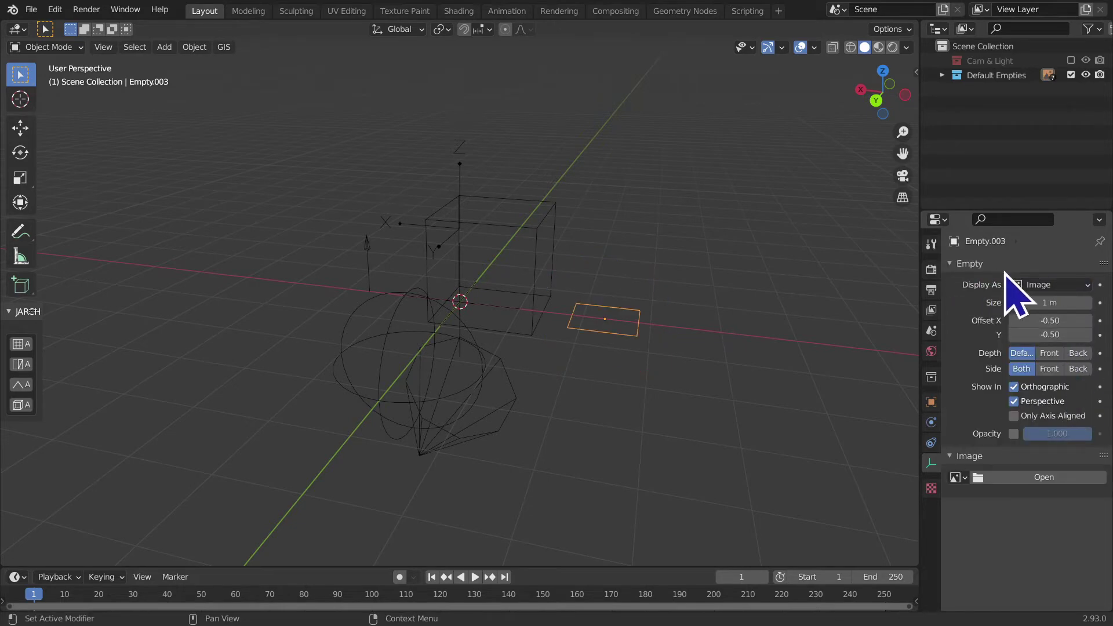
click(986, 477)
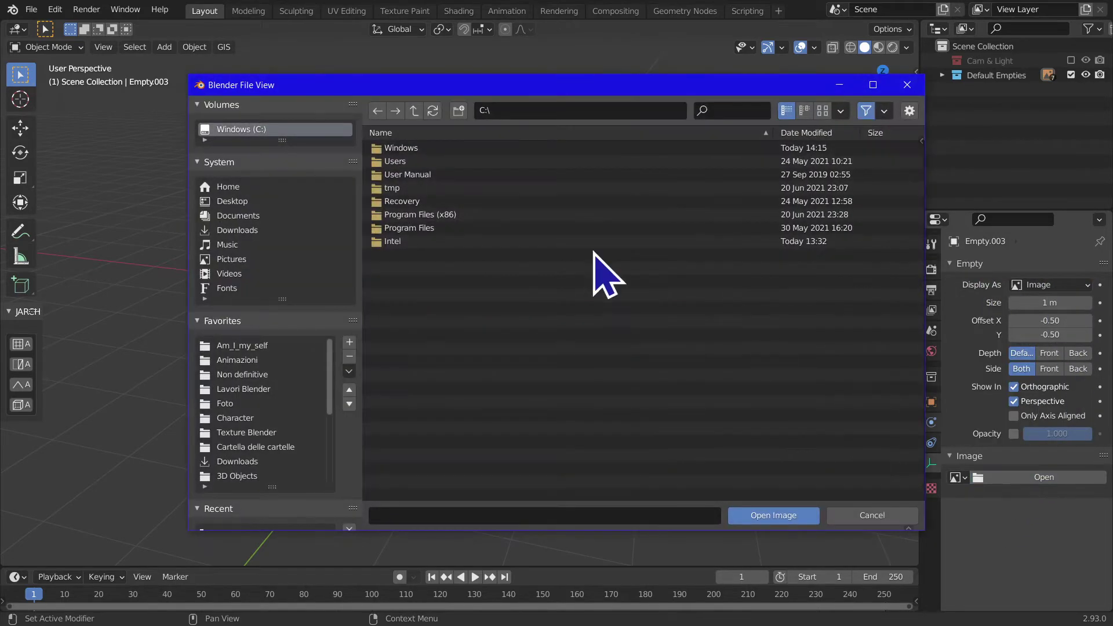
- Navigate from Desktop to the Lezione 12 images folder and load maxresdefault.jpg into the empty
click(228, 201)
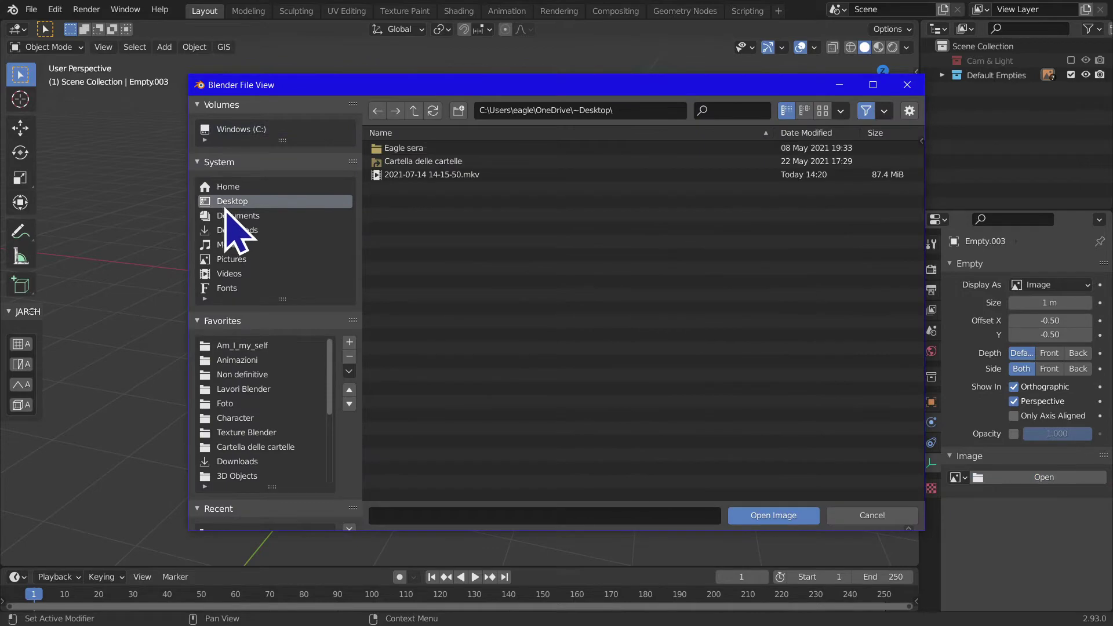
double_click(535, 149)
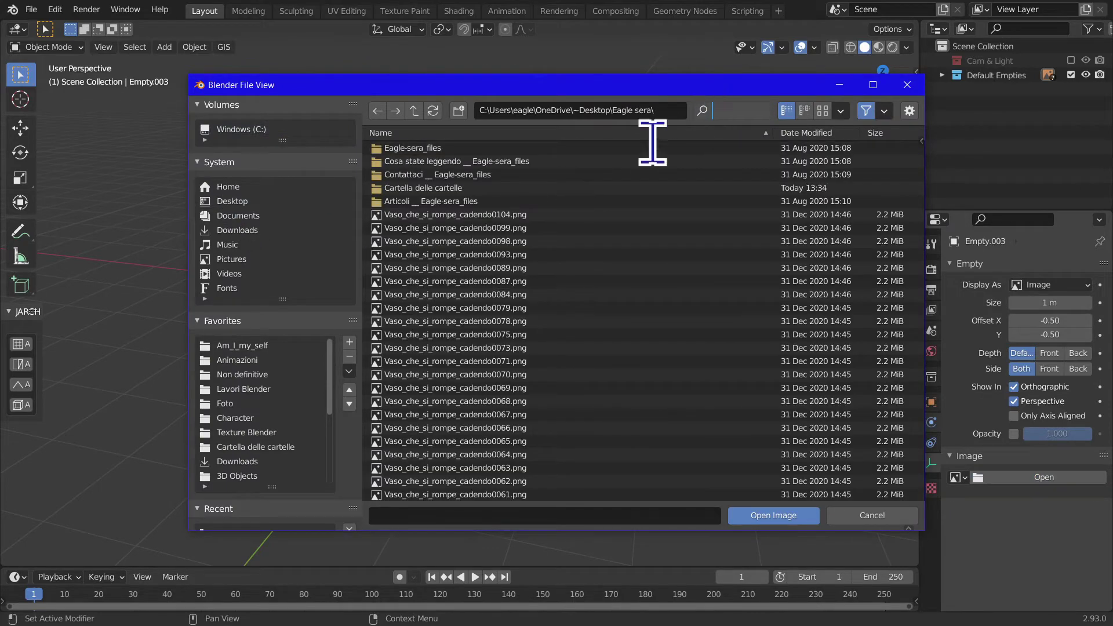
double_click(481, 188)
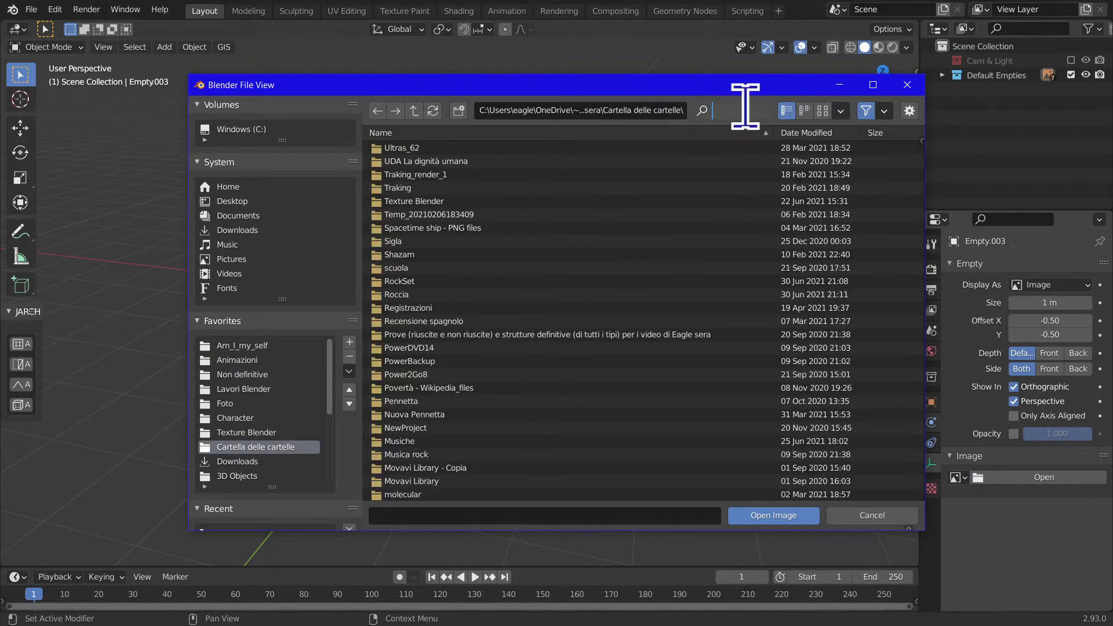
text(Lezio)
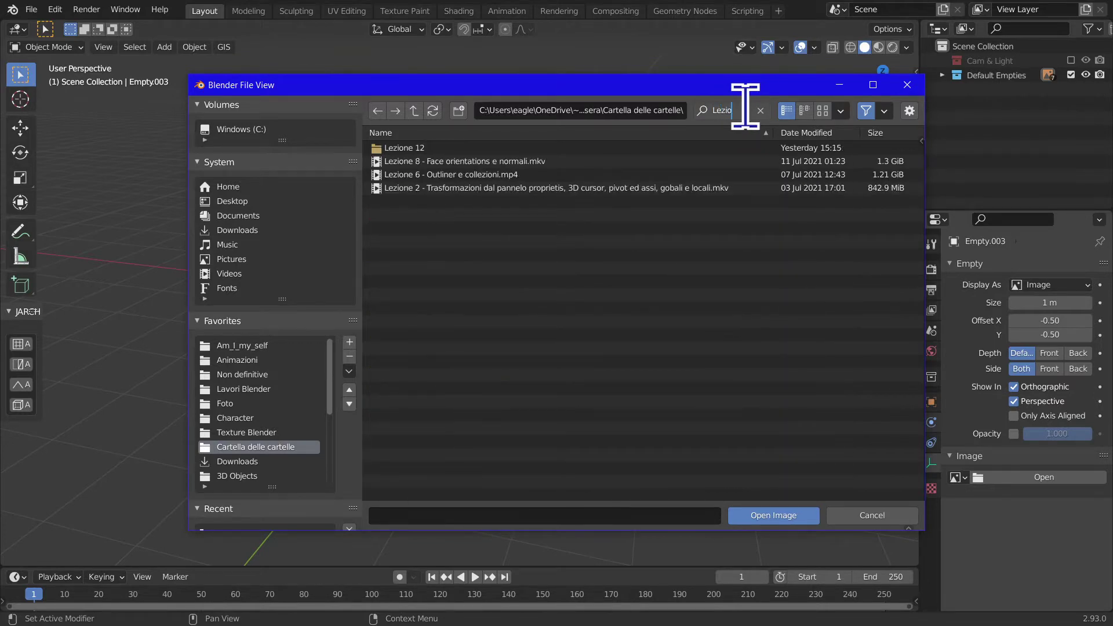
double_click(452, 148)
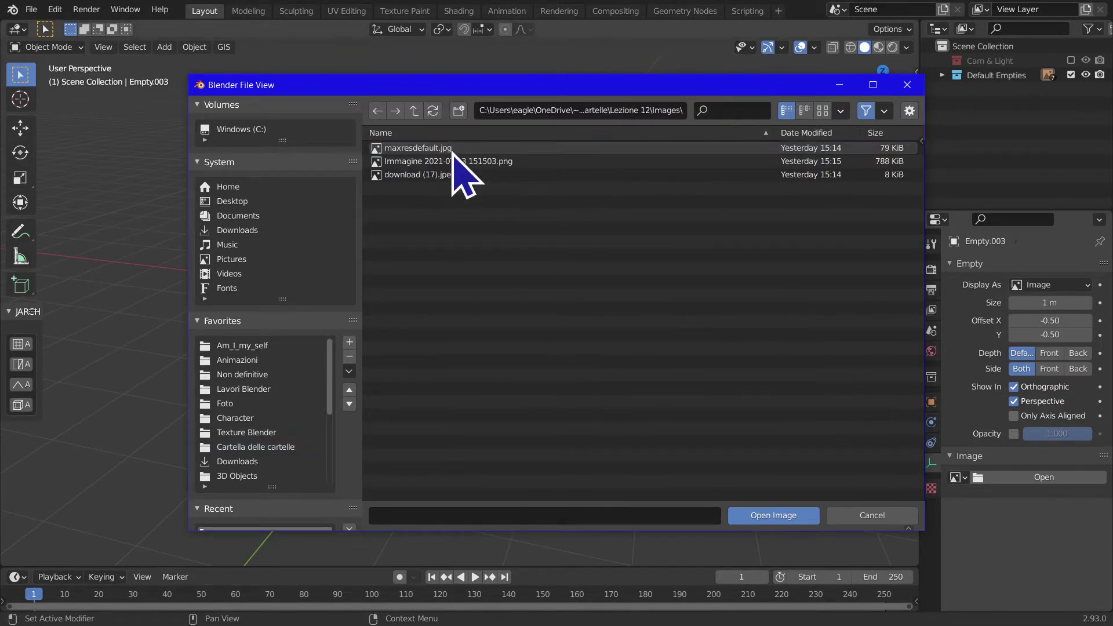
click(452, 152)
click(805, 515)
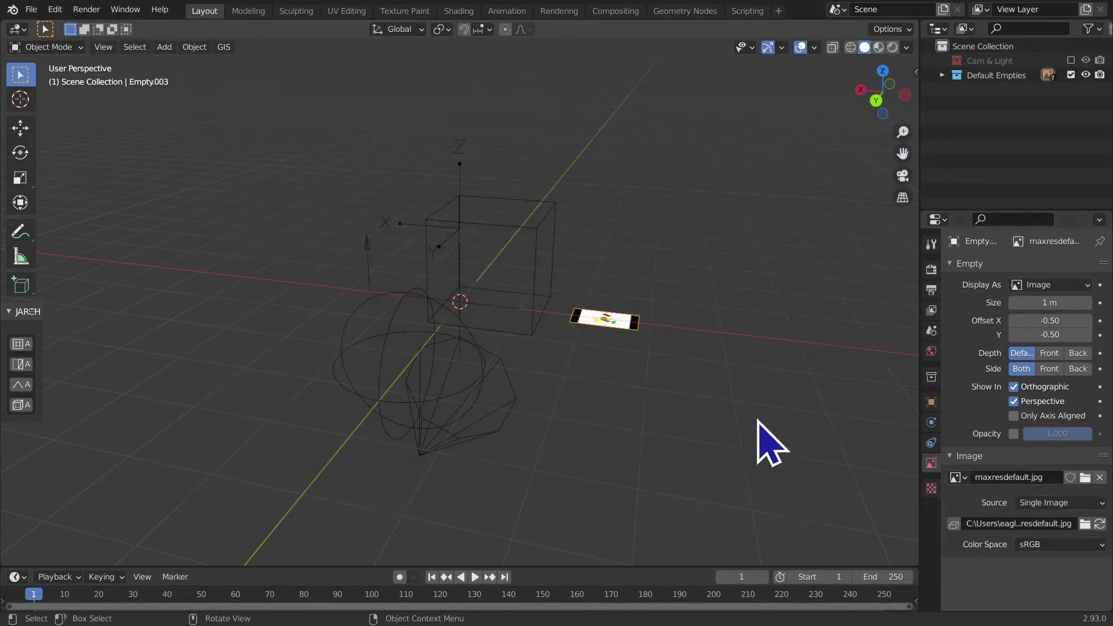
- Frame the image empty, switch it back to Circle, and drag its size to 6.9 m
key(KP_Decimal)
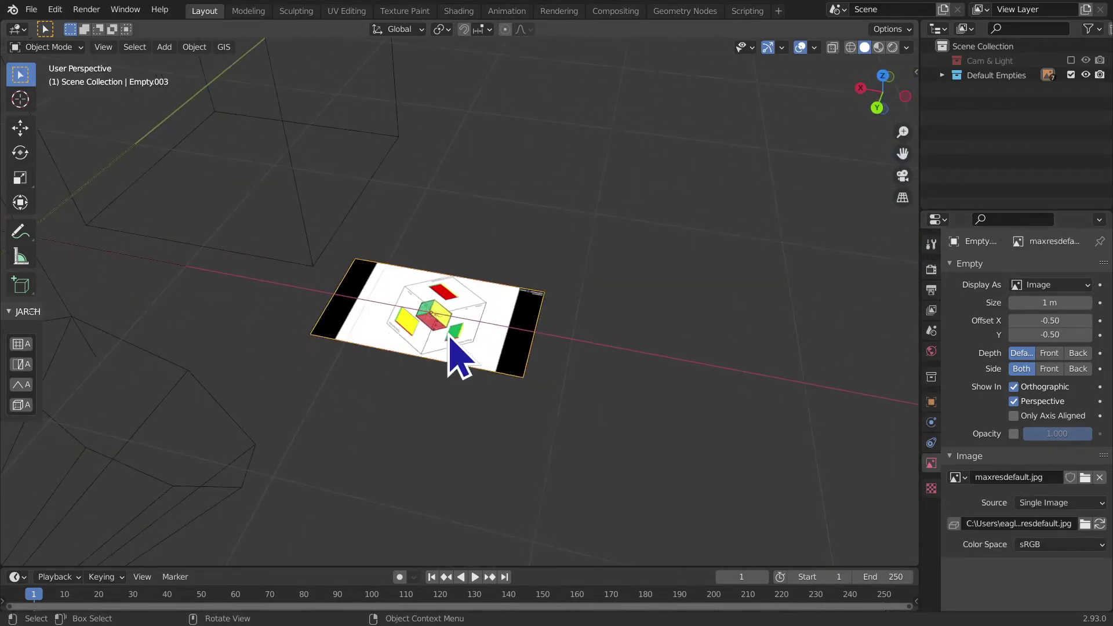
click(1034, 285)
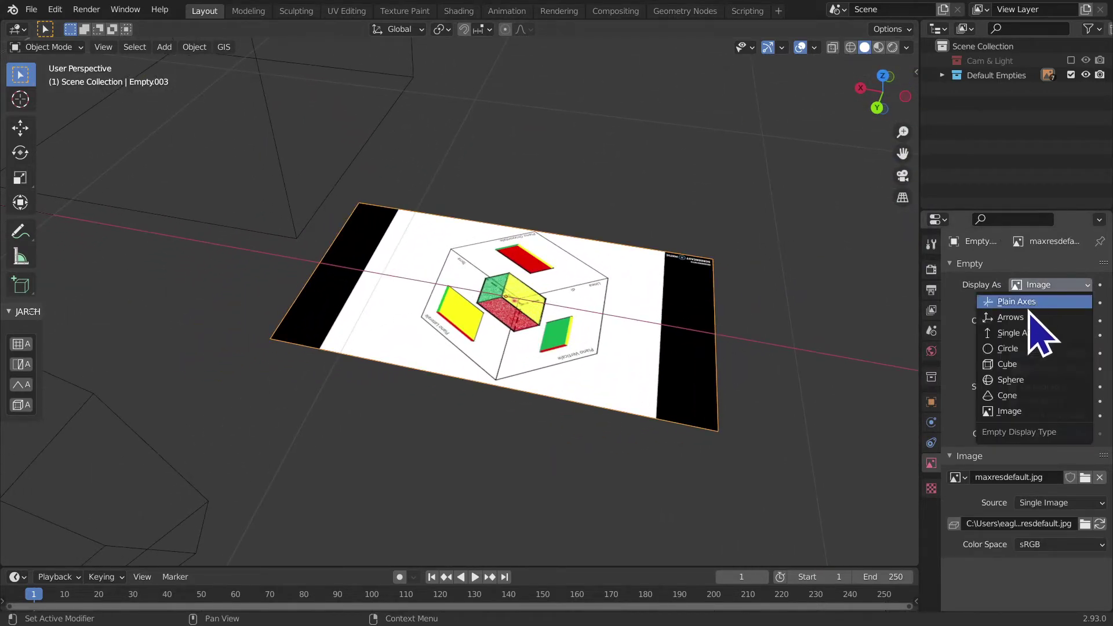
click(1026, 349)
scroll(543, 425, down, 10)
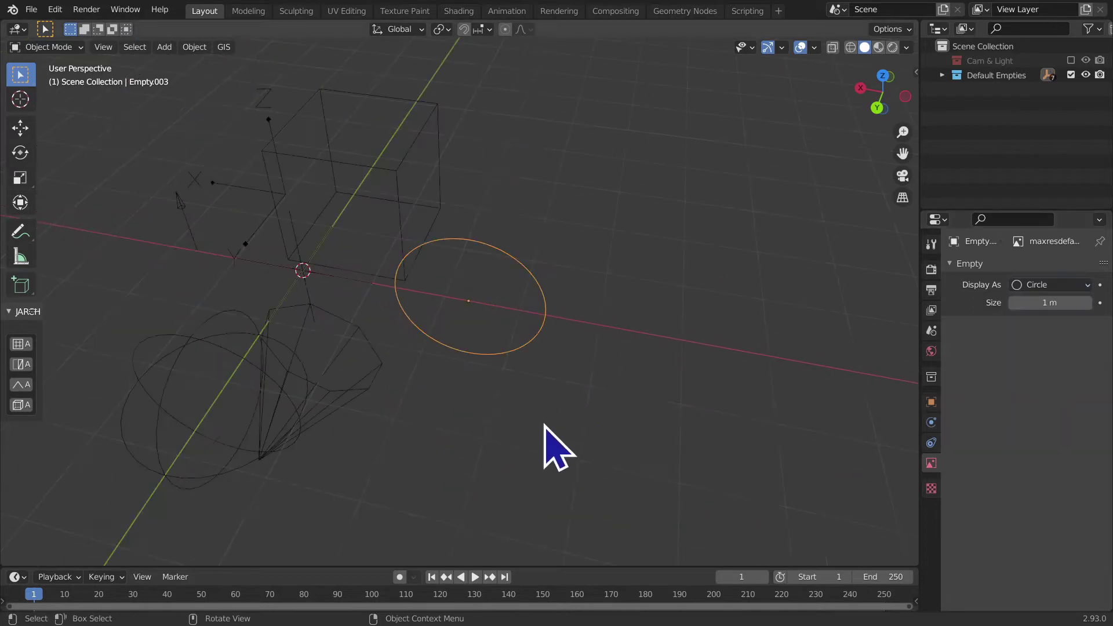
mouse_move(544, 424)
middle_down()
mouse_move(541, 353)
mouse_move(439, 348)
middle_up()
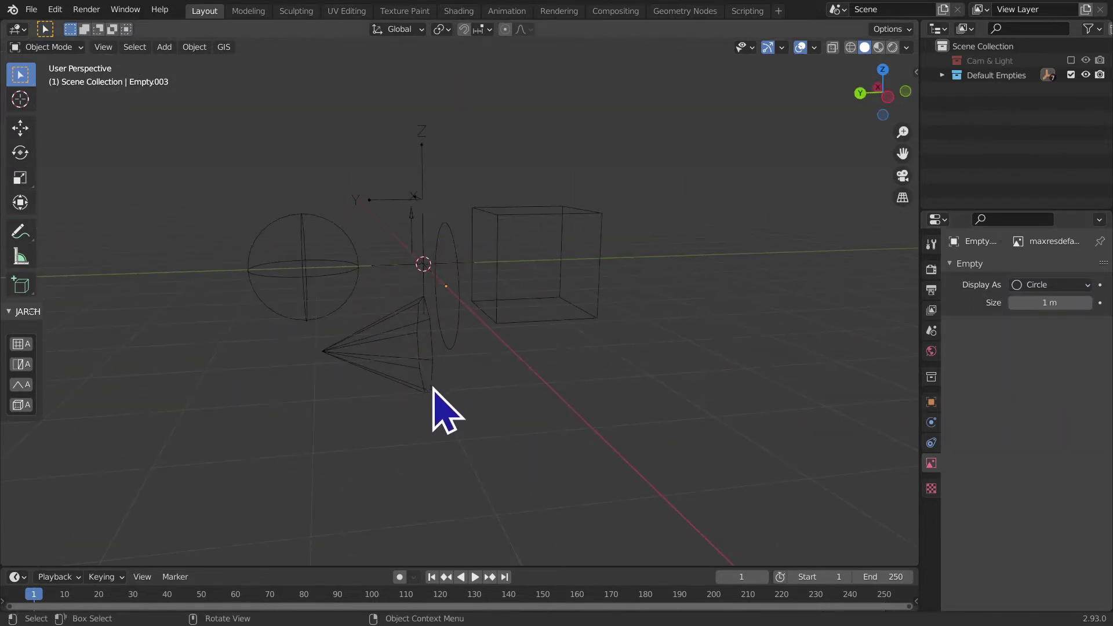
middle_drag(433, 390, 514, 361)
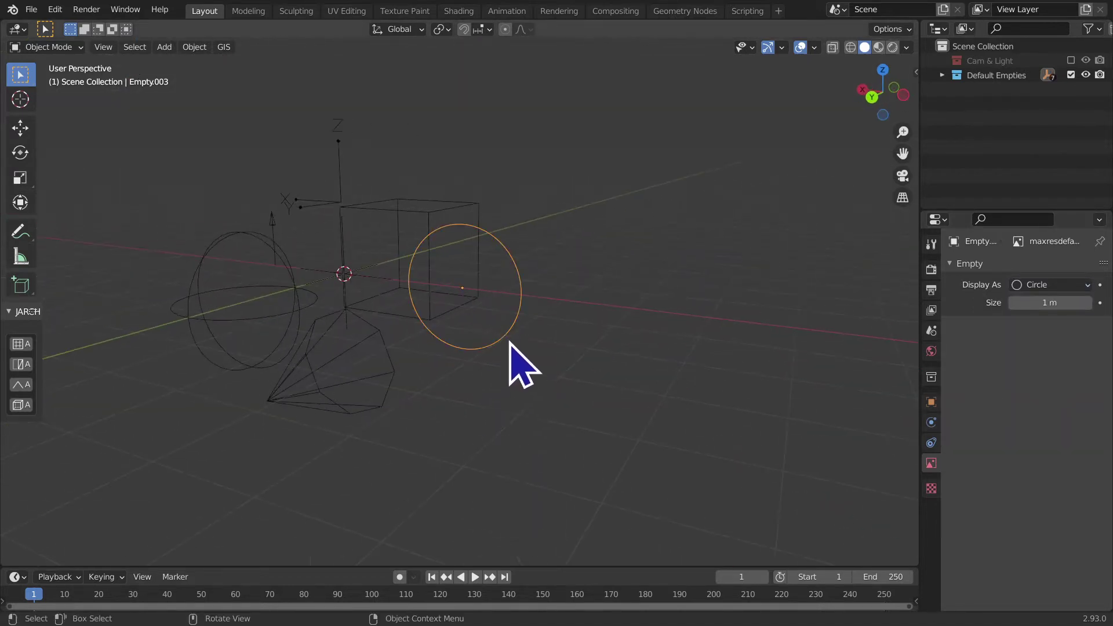
mouse_move(1069, 302)
mouse_down()
mouse_move(1090, 303)
mouse_move(1052, 303)
mouse_up()
- Try Single Arrow, Cone and Arrows displays, then settle on Circle at 1 m size
click(1079, 285)
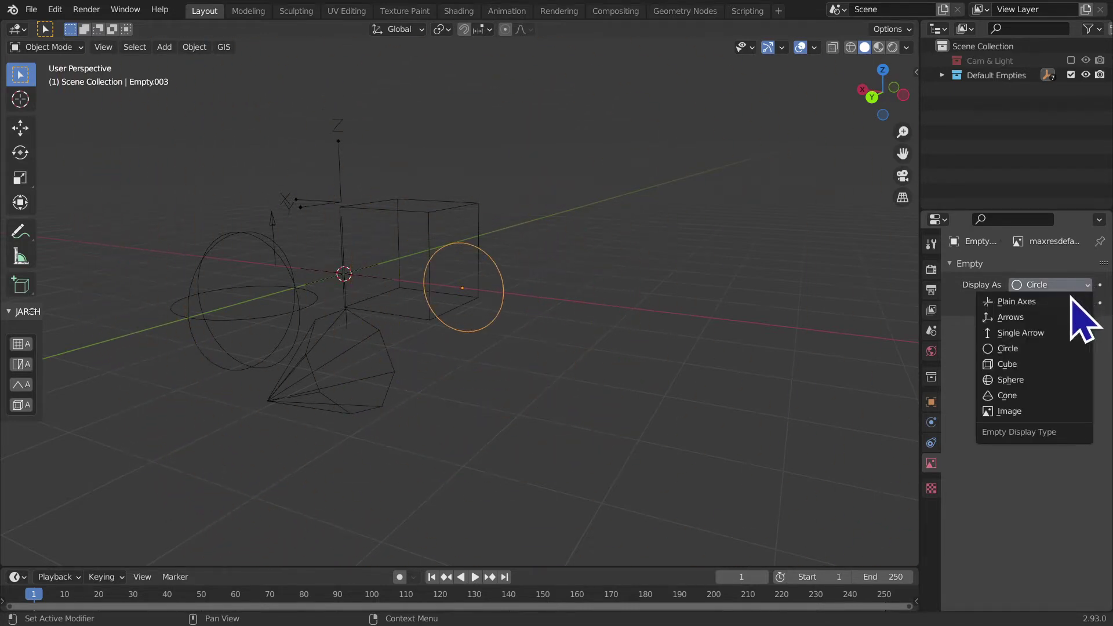
click(1026, 333)
click(1038, 285)
click(1022, 397)
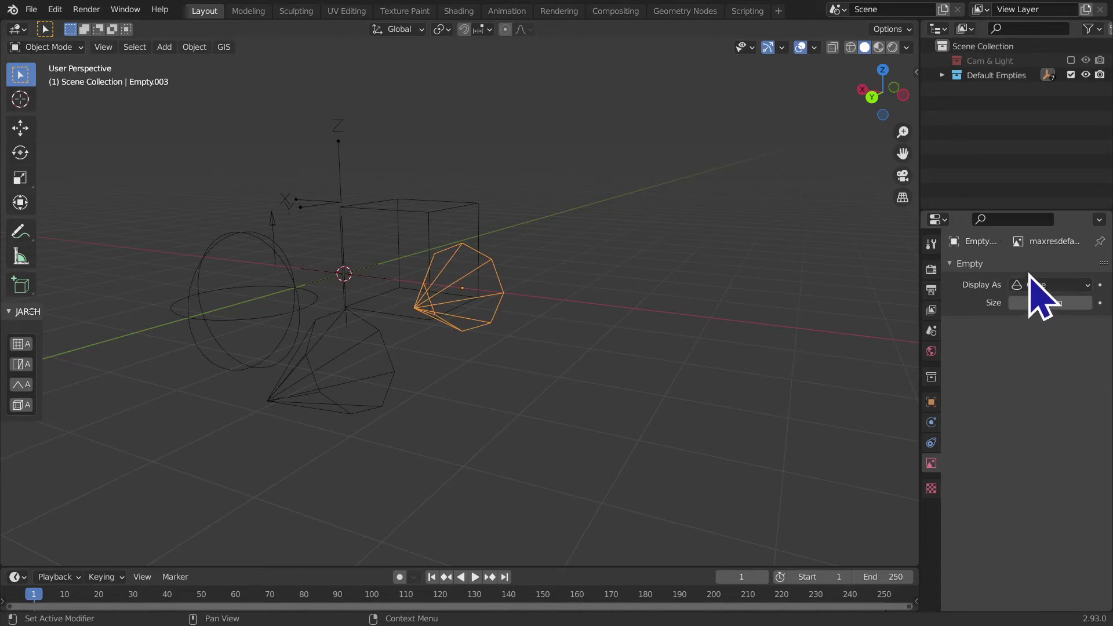
click(1029, 289)
click(1023, 317)
click(1029, 288)
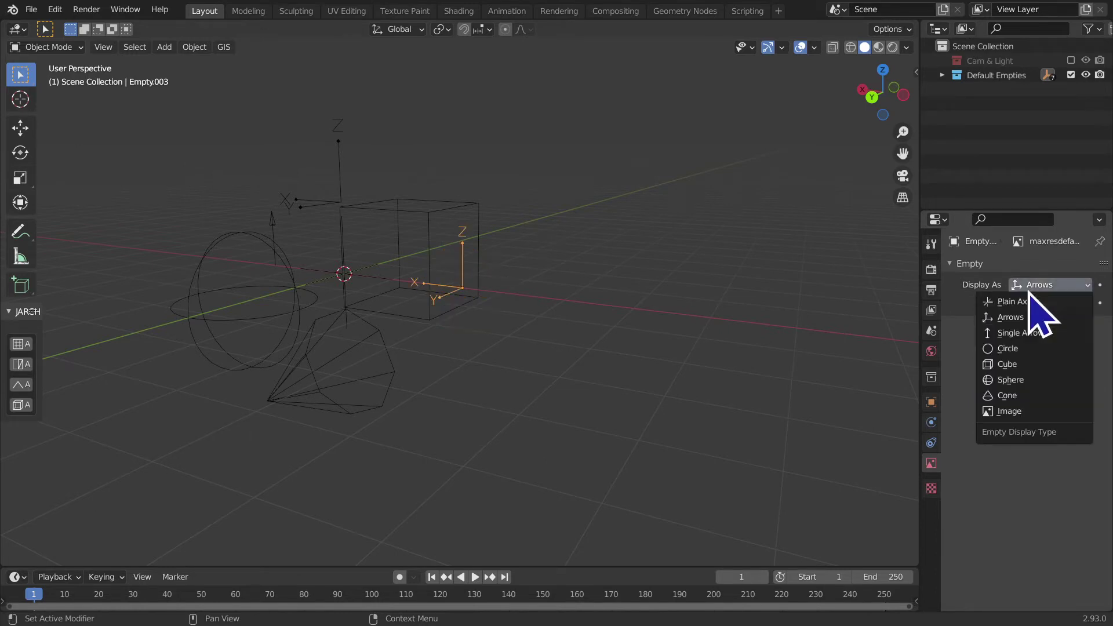
click(1032, 349)
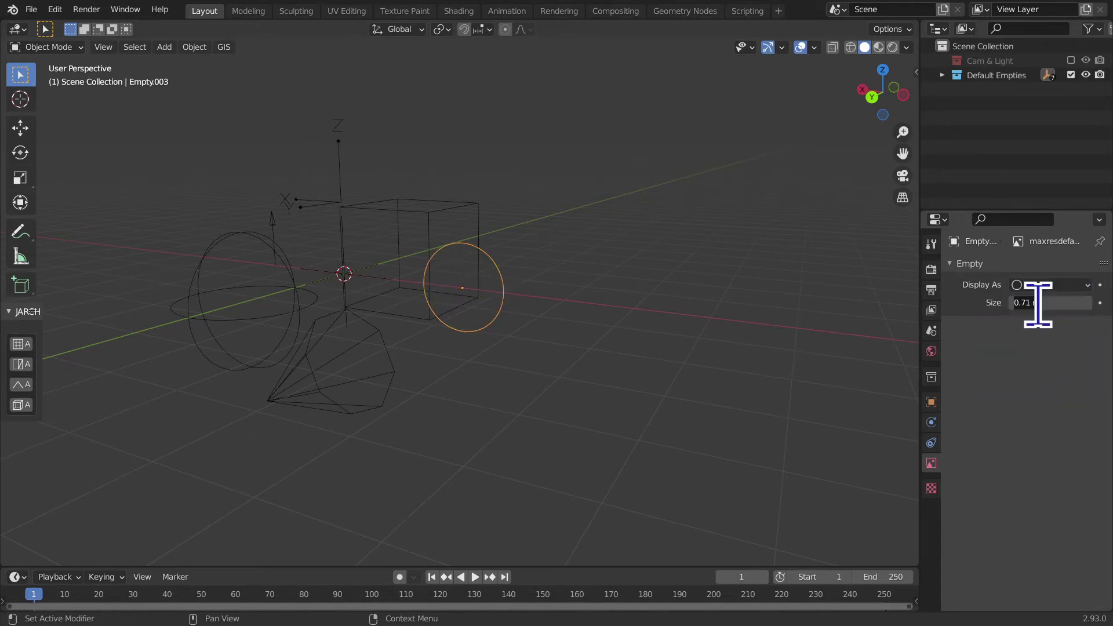
text(1)
key(Return)
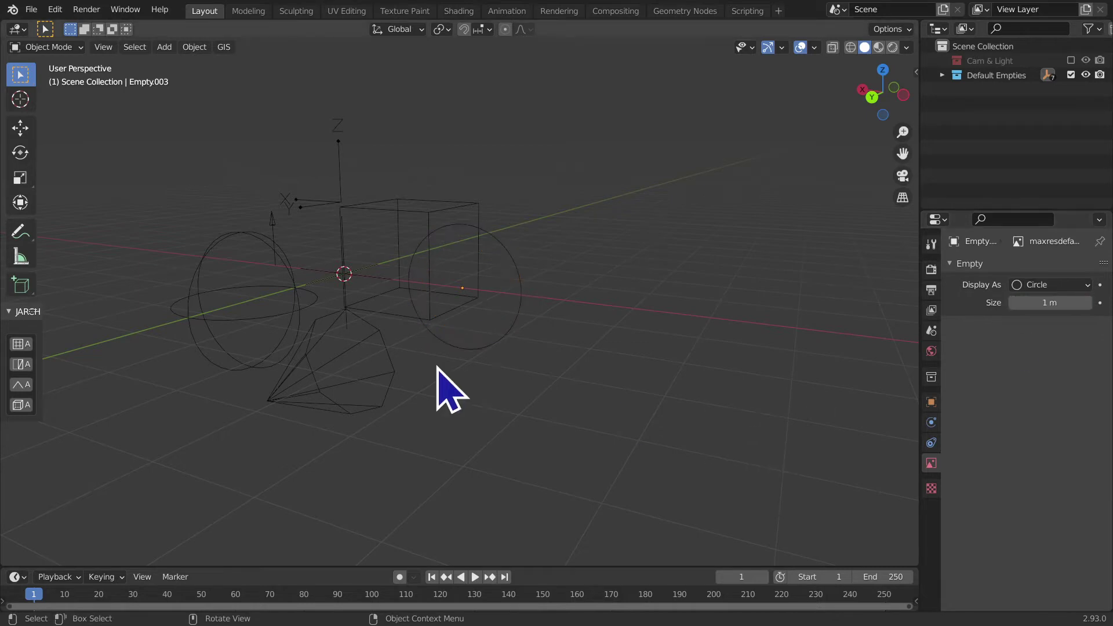
mouse_move(437, 390)
middle_down()
mouse_move(513, 276)
mouse_move(490, 438)
middle_up()
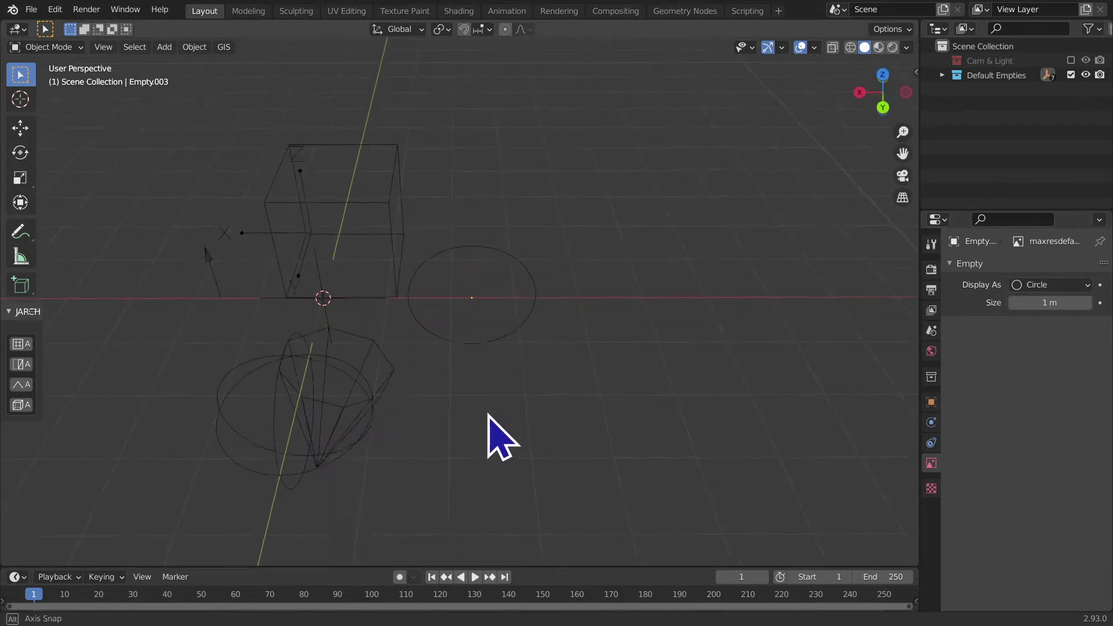
click(1071, 75)
click(882, 107)
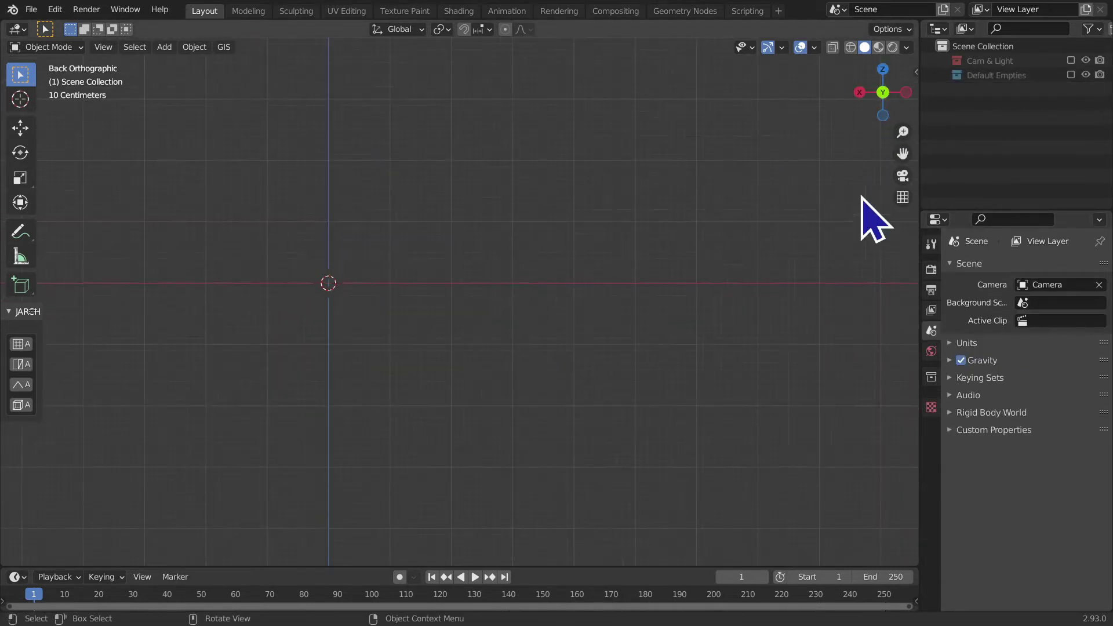
drag(902, 154, 1031, 201)
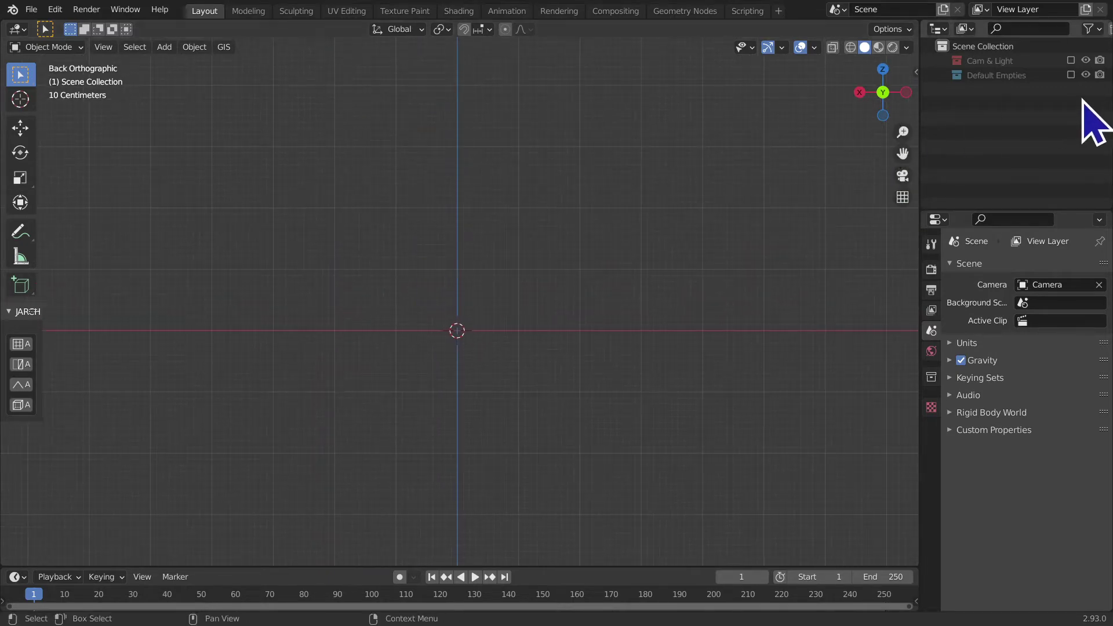
click(1071, 76)
mouse_move(541, 298)
middle_down()
mouse_move(435, 348)
mouse_move(354, 435)
mouse_move(405, 391)
mouse_move(458, 377)
mouse_move(425, 301)
mouse_move(434, 439)
middle_up()
- Move the cone empty Empty.006 along Z toward below the cube
click(434, 439)
key(g)
key(z)
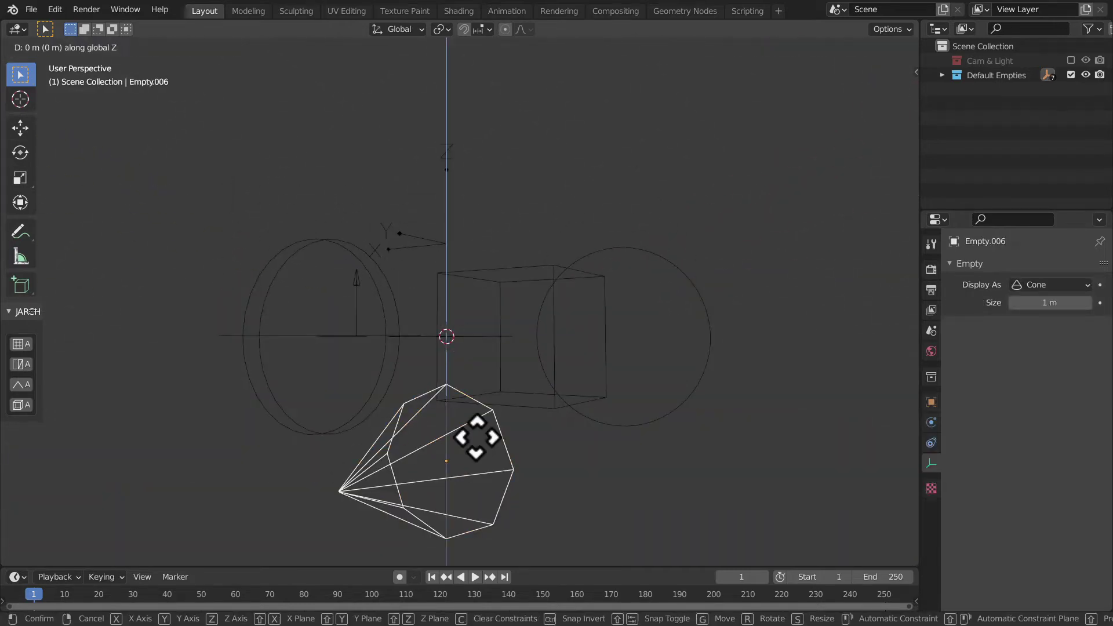
click(467, 463)
click(625, 207)
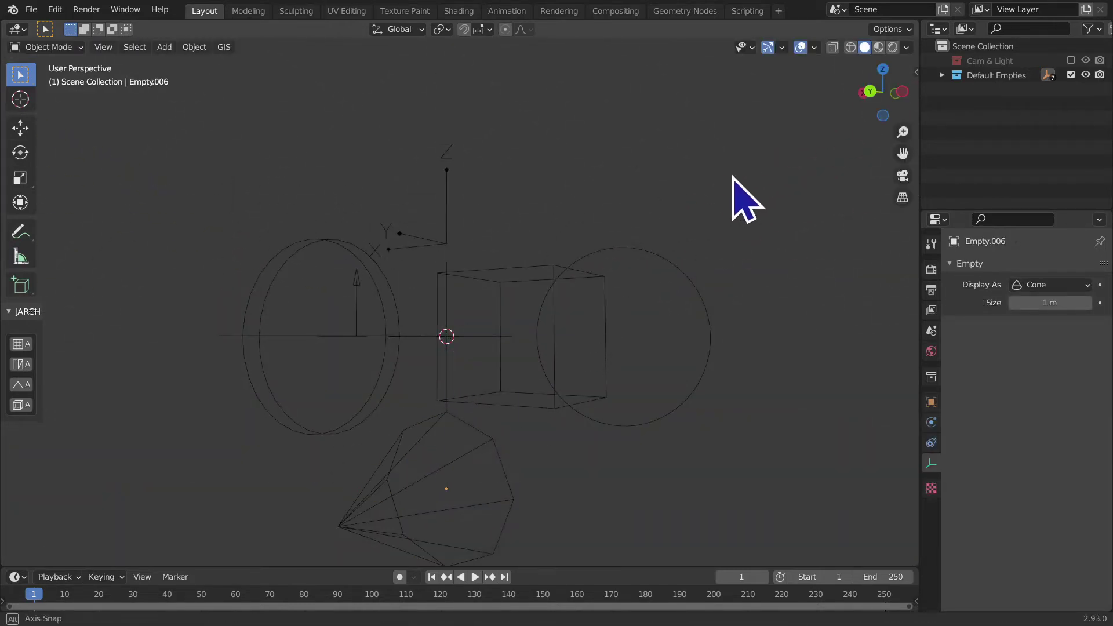
- View the scene from the back in orthographic projection
mouse_move(741, 194)
middle_down()
mouse_move(757, 194)
mouse_move(252, 525)
mouse_move(294, 367)
mouse_move(398, 454)
mouse_move(579, 467)
mouse_move(609, 405)
mouse_move(547, 378)
mouse_move(452, 361)
mouse_move(577, 269)
middle_up()
scroll(576, 467, up, 3)
scroll(579, 465, down, 4)
scroll(571, 441, down, 2)
scroll(567, 438, up, 1)
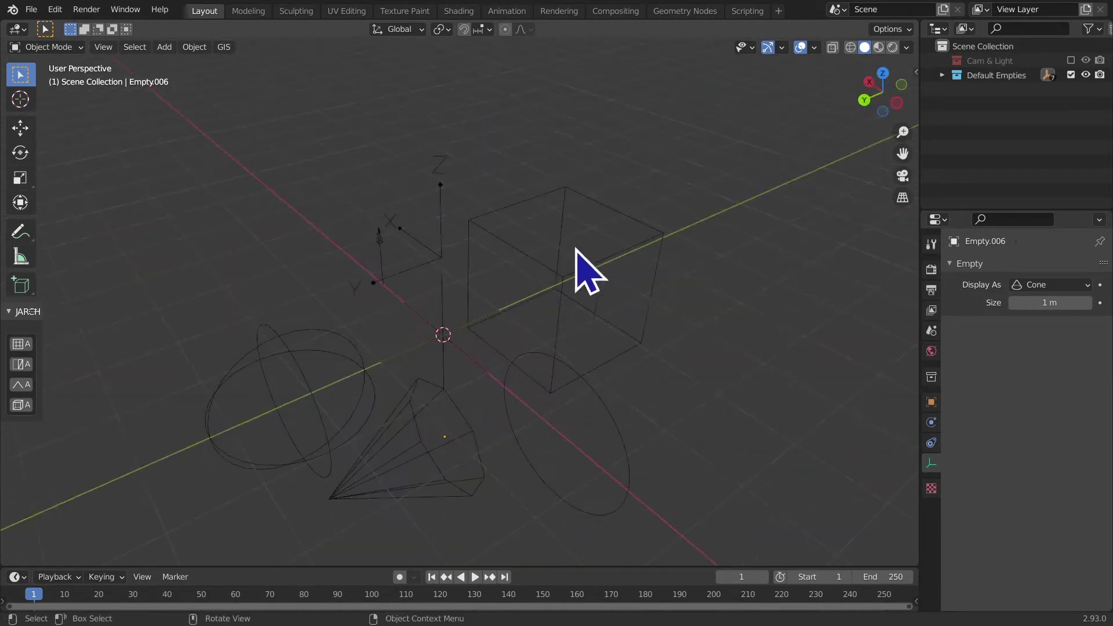
click(874, 120)
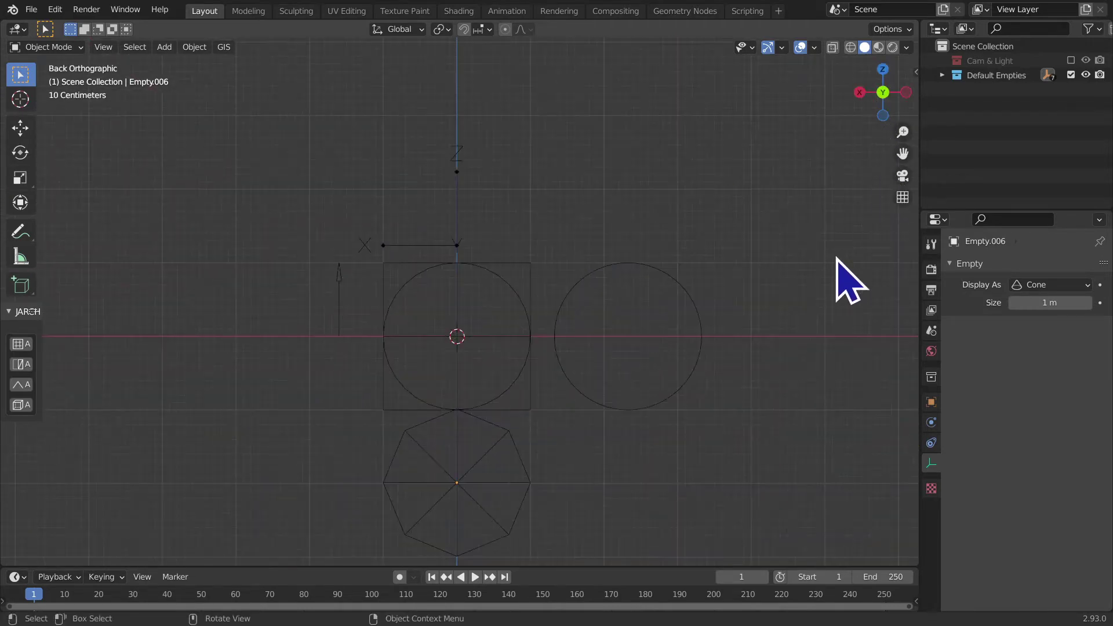
drag(903, 153, 889, 114)
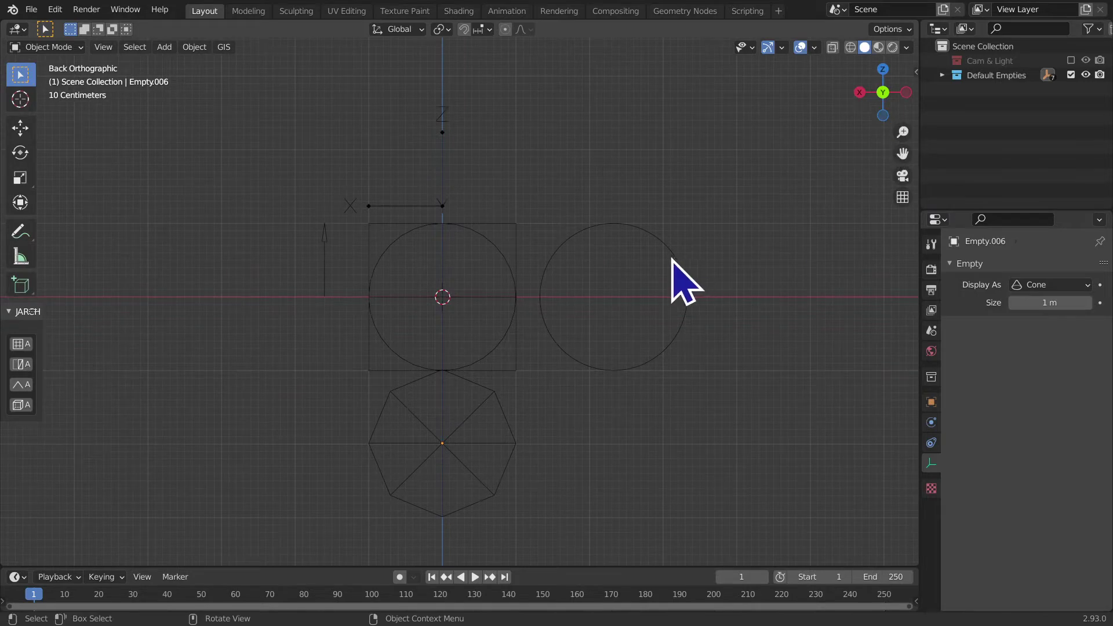
click(510, 295)
click(518, 233)
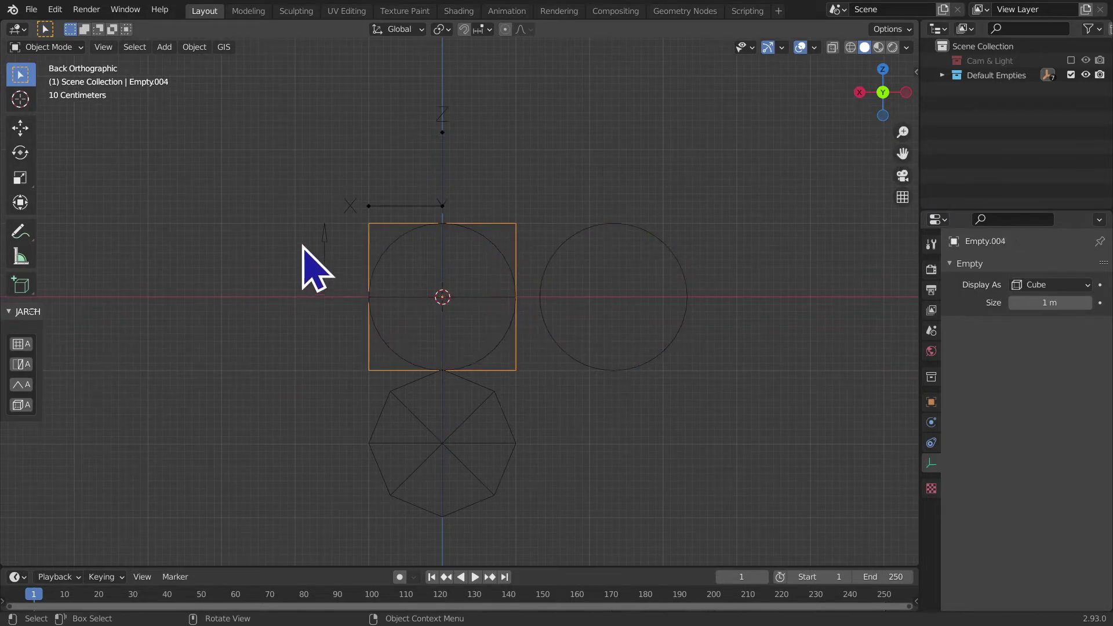
click(324, 262)
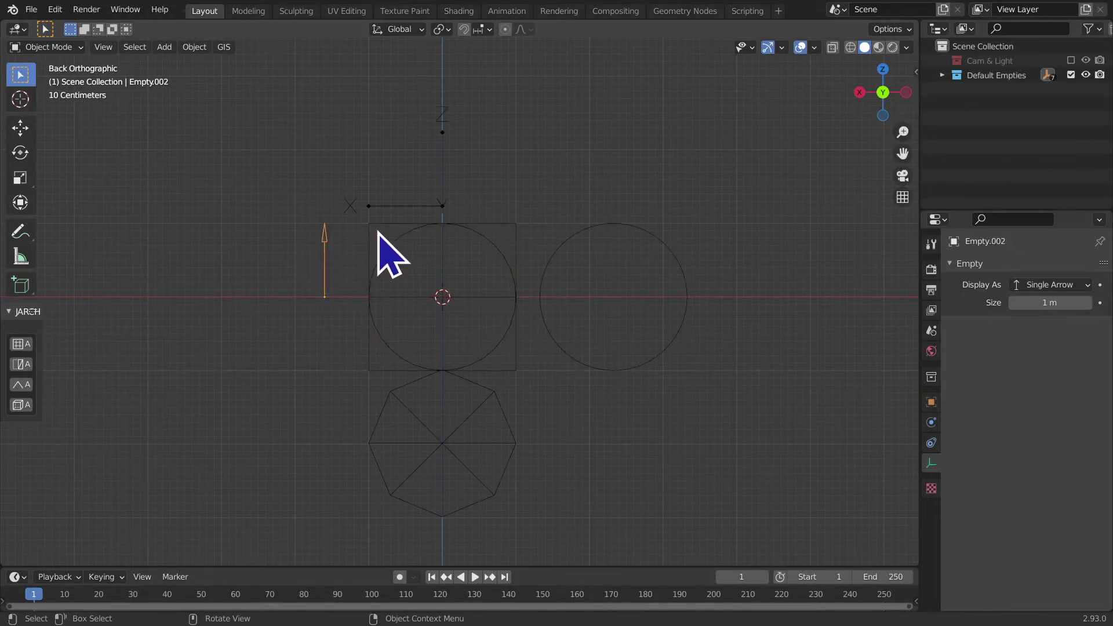
click(396, 225)
click(429, 207)
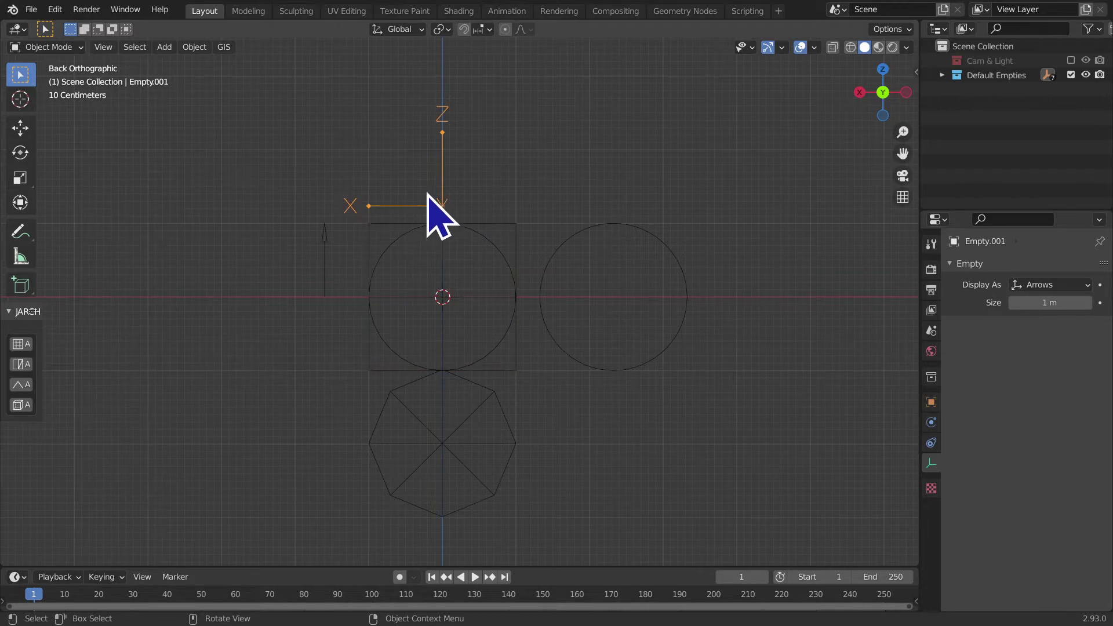
click(504, 472)
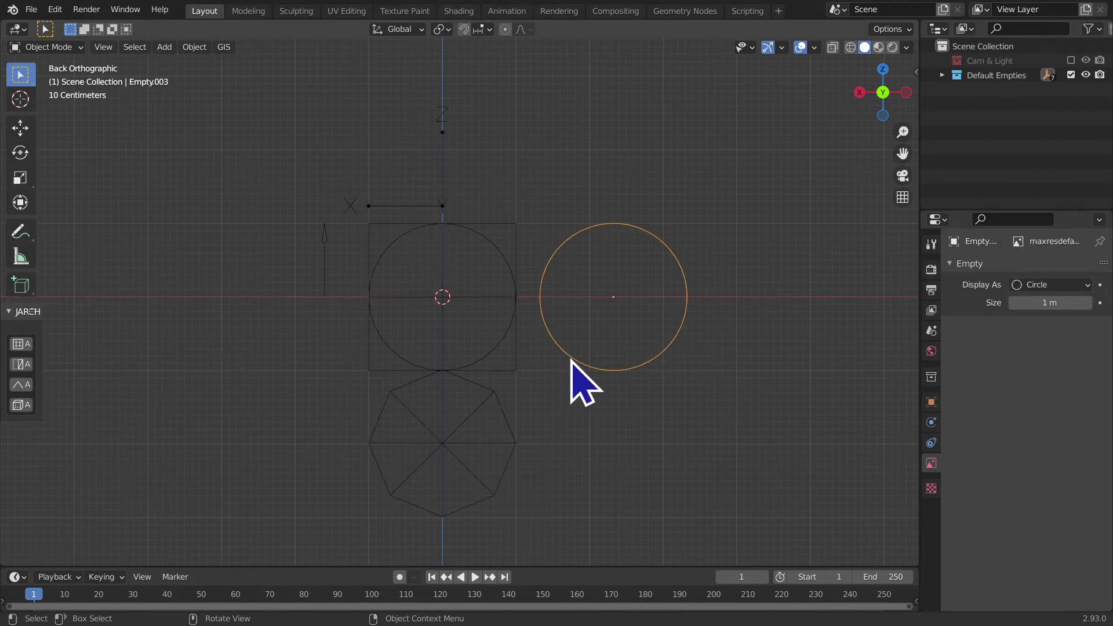
click(489, 361)
click(511, 350)
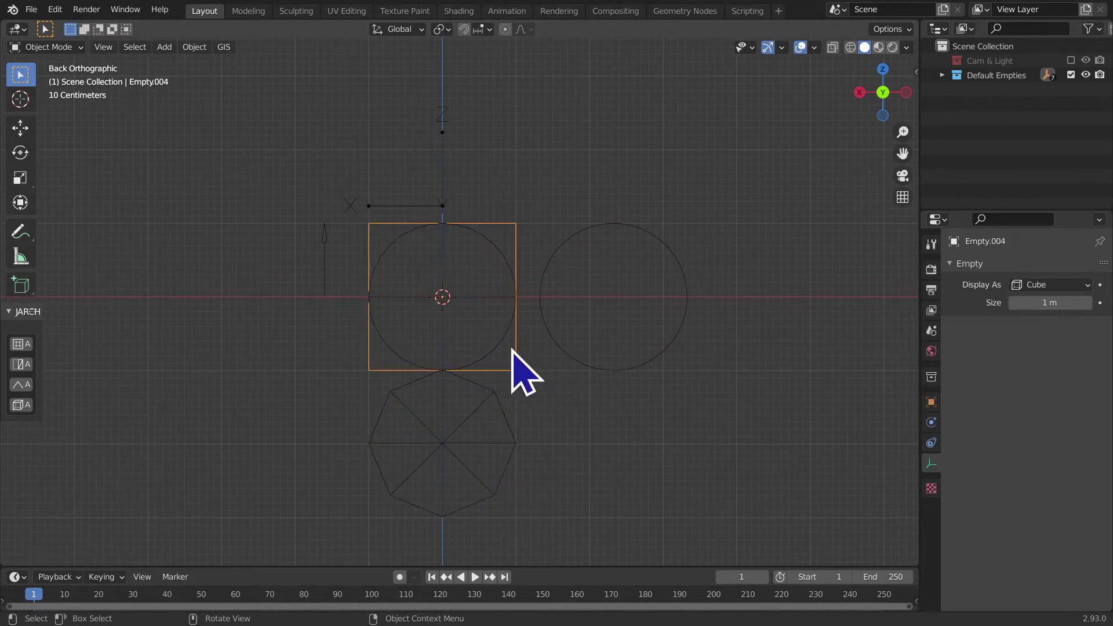
click(347, 199)
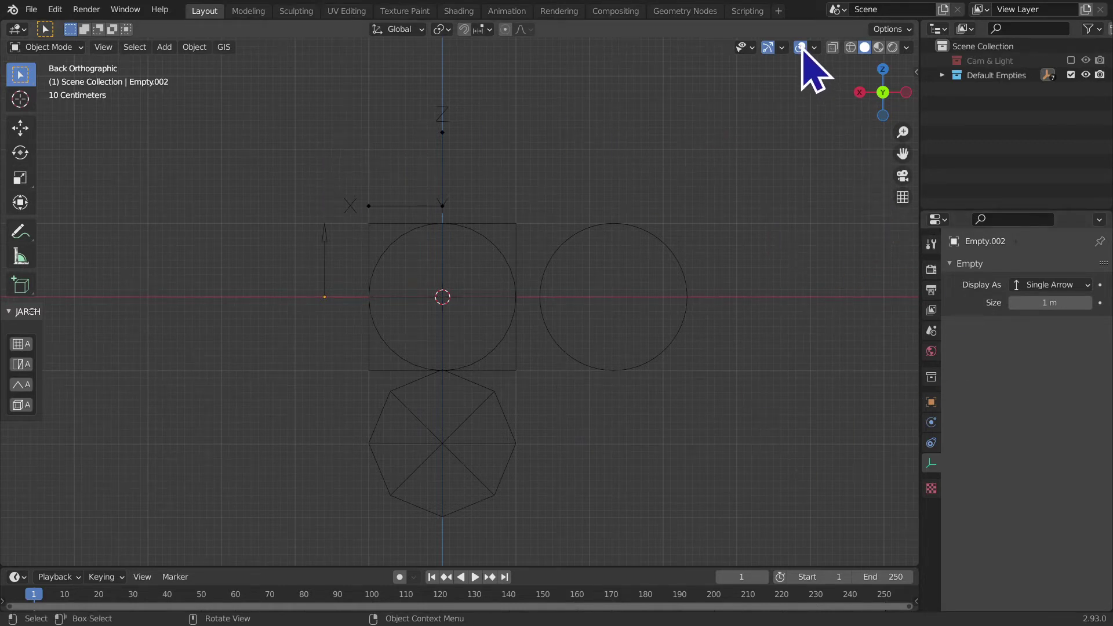
- Exclude the Default Empties collection and sketch a cone outline at lower left
click(1071, 74)
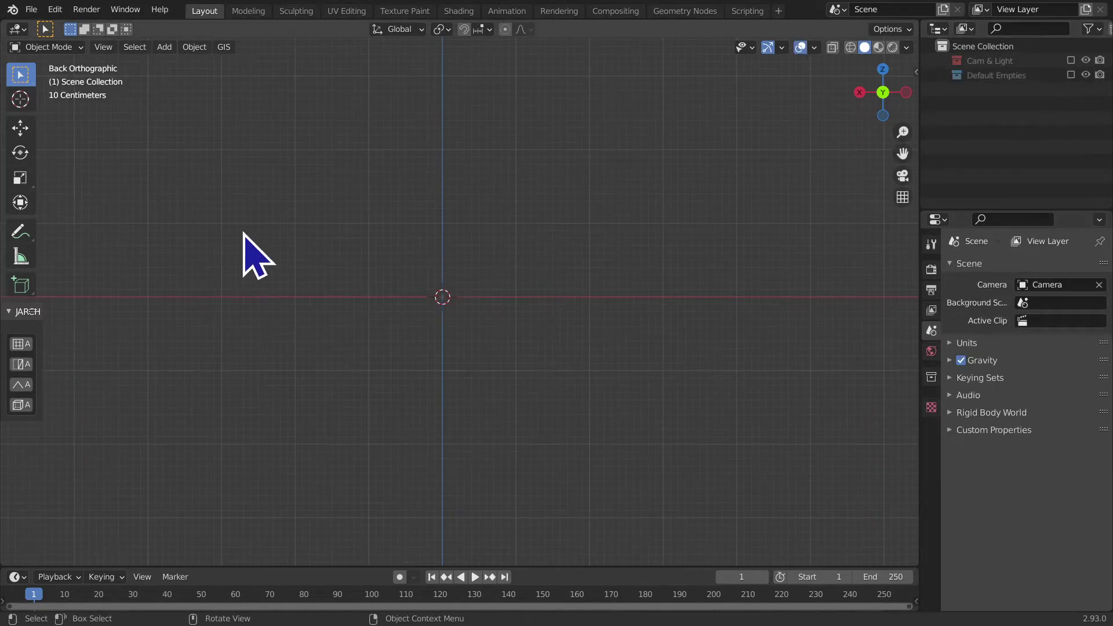
click(21, 232)
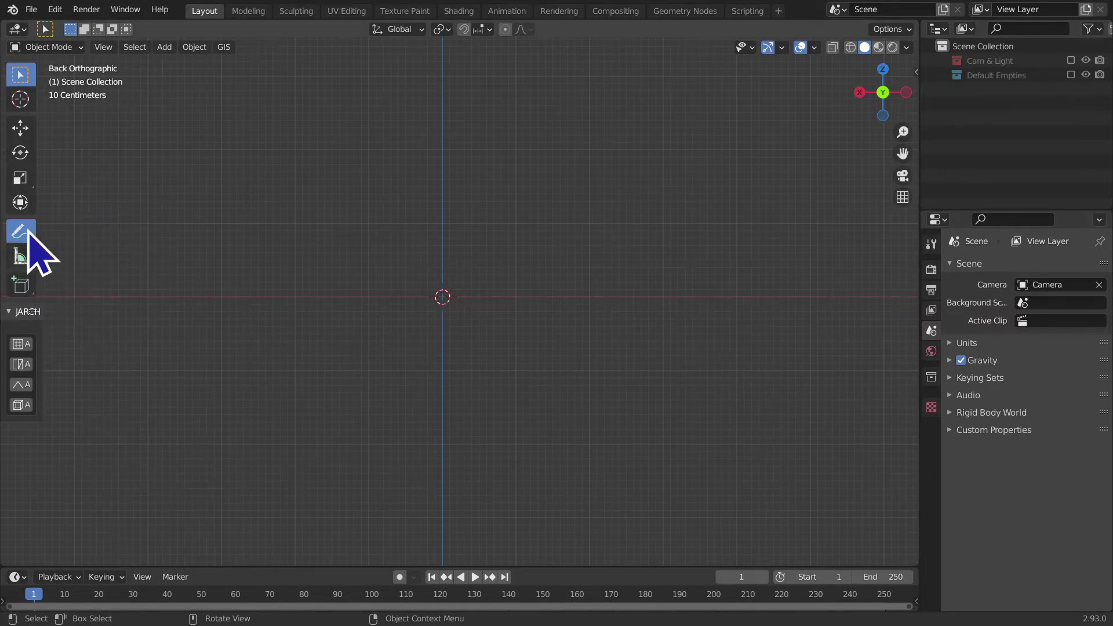
click(21, 232)
mouse_move(159, 408)
mouse_down()
mouse_move(166, 329)
mouse_move(229, 383)
mouse_up()
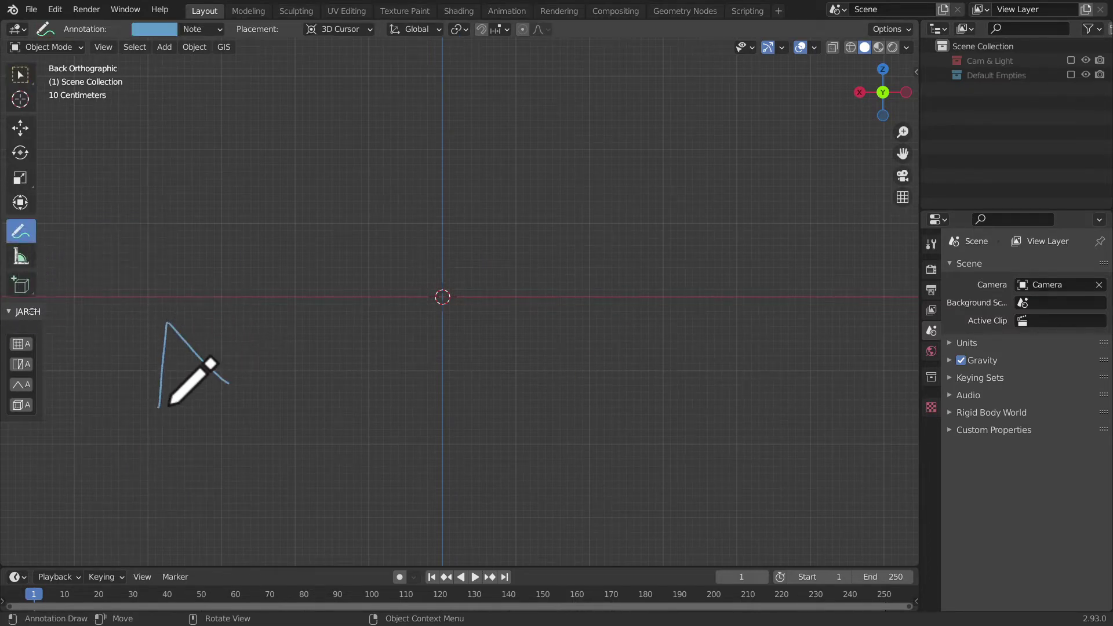
drag(157, 411, 223, 400)
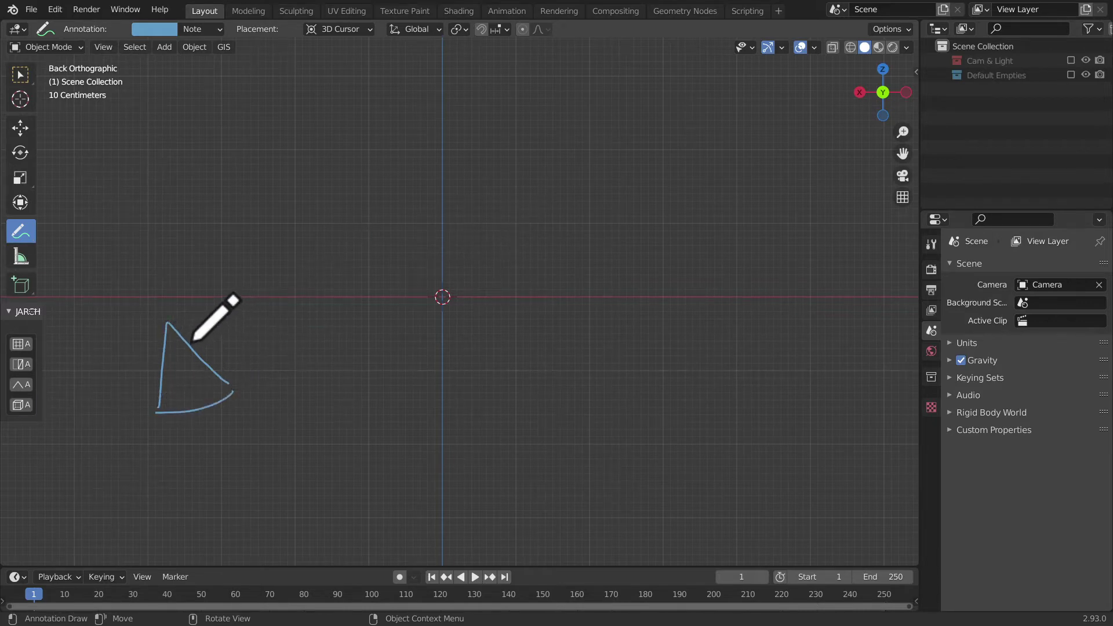
drag(210, 336, 201, 370)
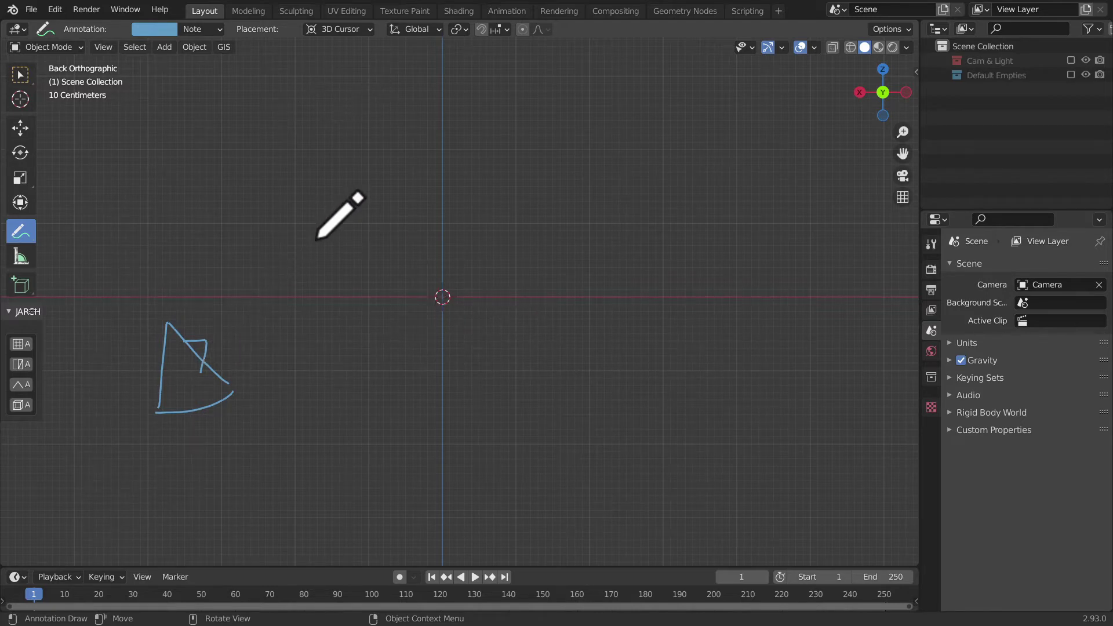
- Draw a cross left of centre, a cross top-right, and a box around the left cross
drag(353, 221, 352, 297)
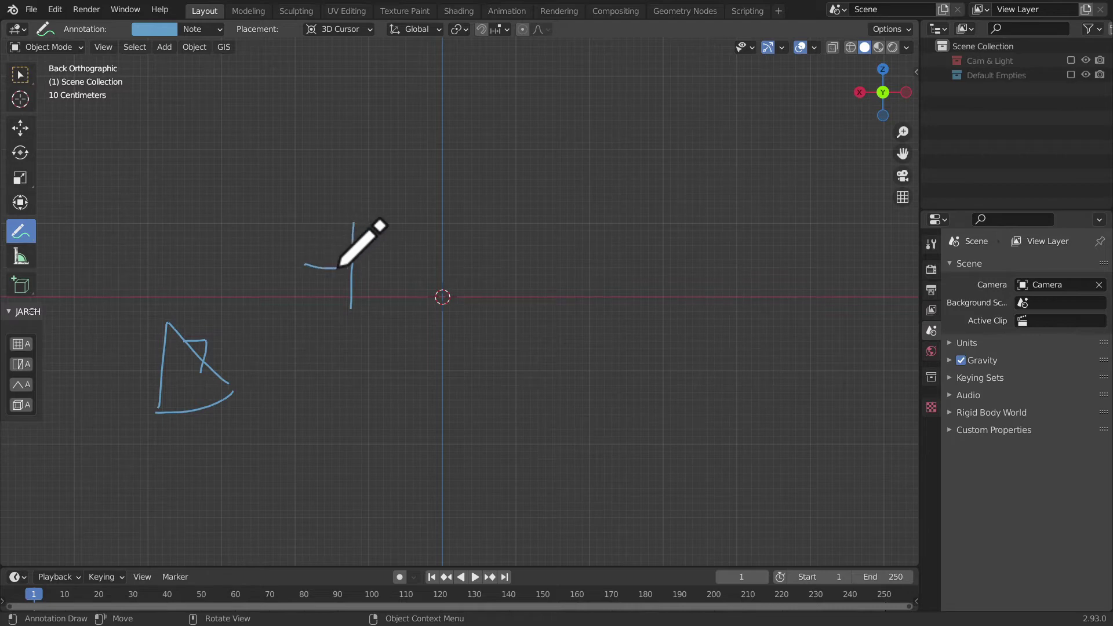
drag(338, 268, 398, 268)
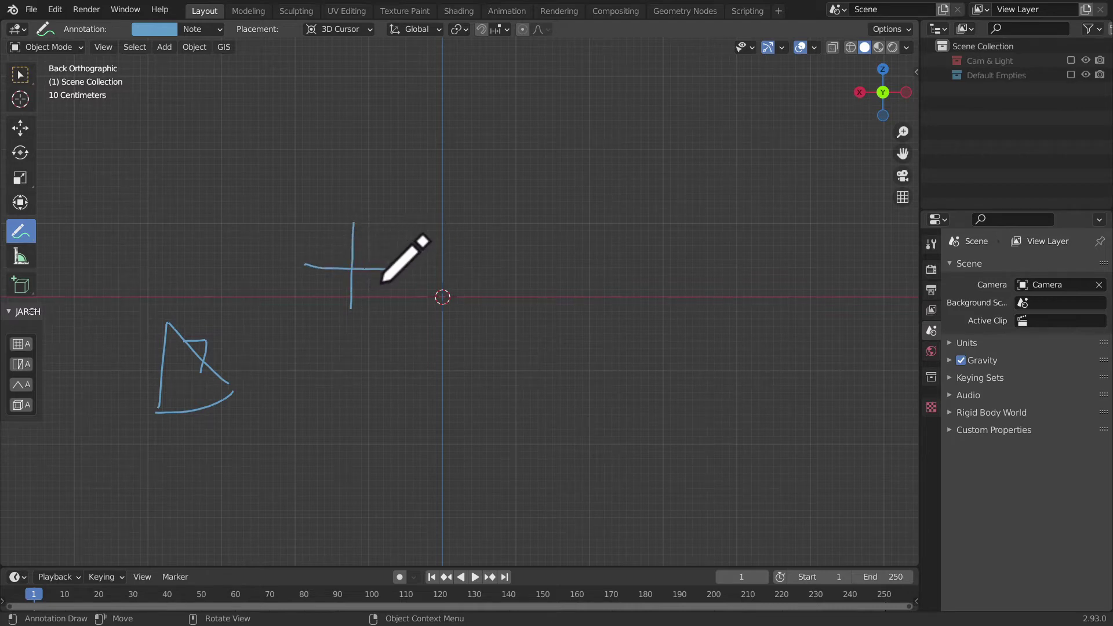
drag(583, 84, 580, 168)
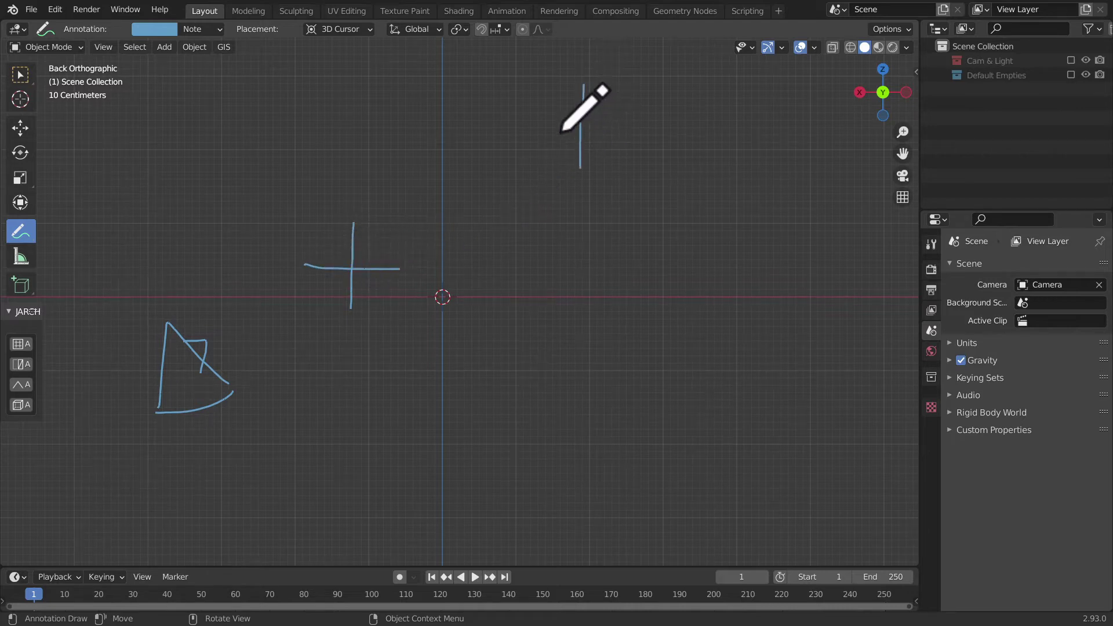
drag(539, 123, 605, 118)
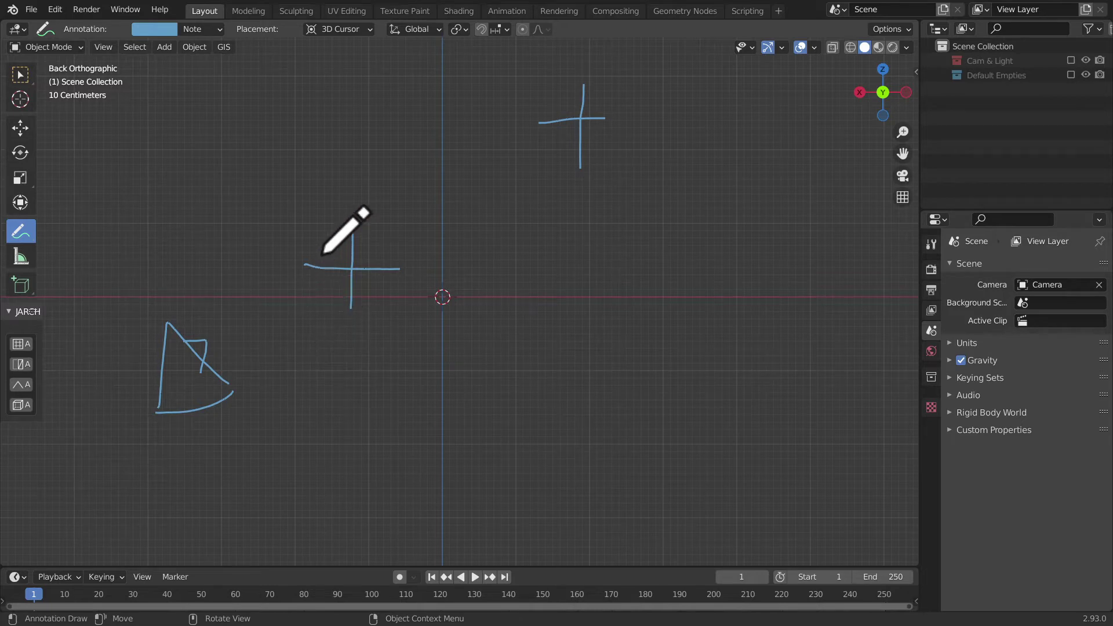
mouse_move(332, 248)
mouse_down()
mouse_move(378, 299)
mouse_move(338, 243)
mouse_up()
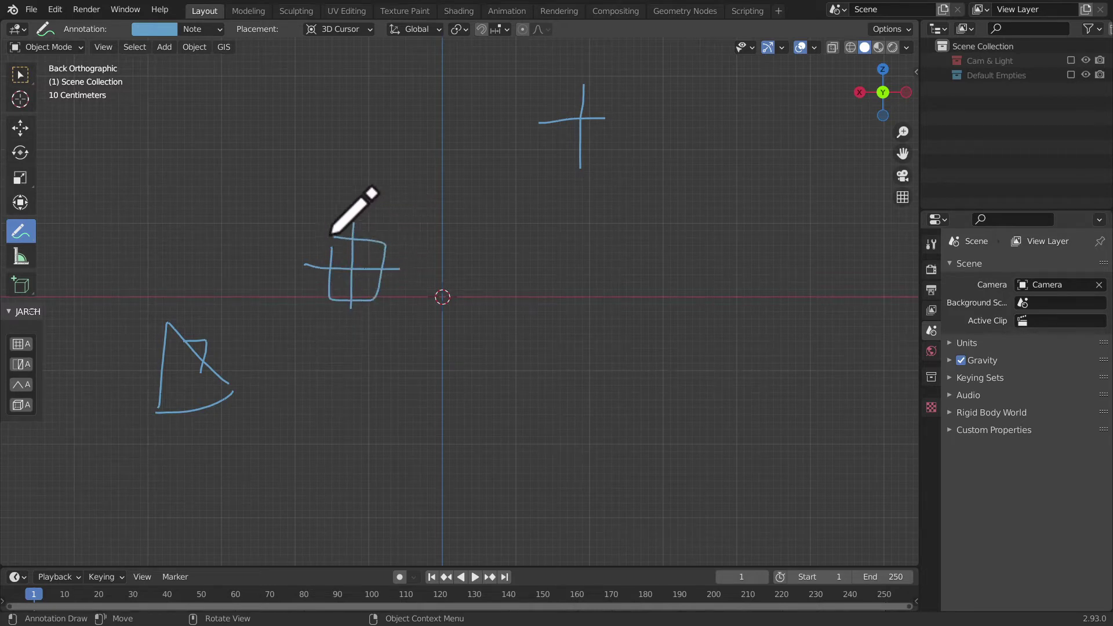
scroll(338, 243, down, 1)
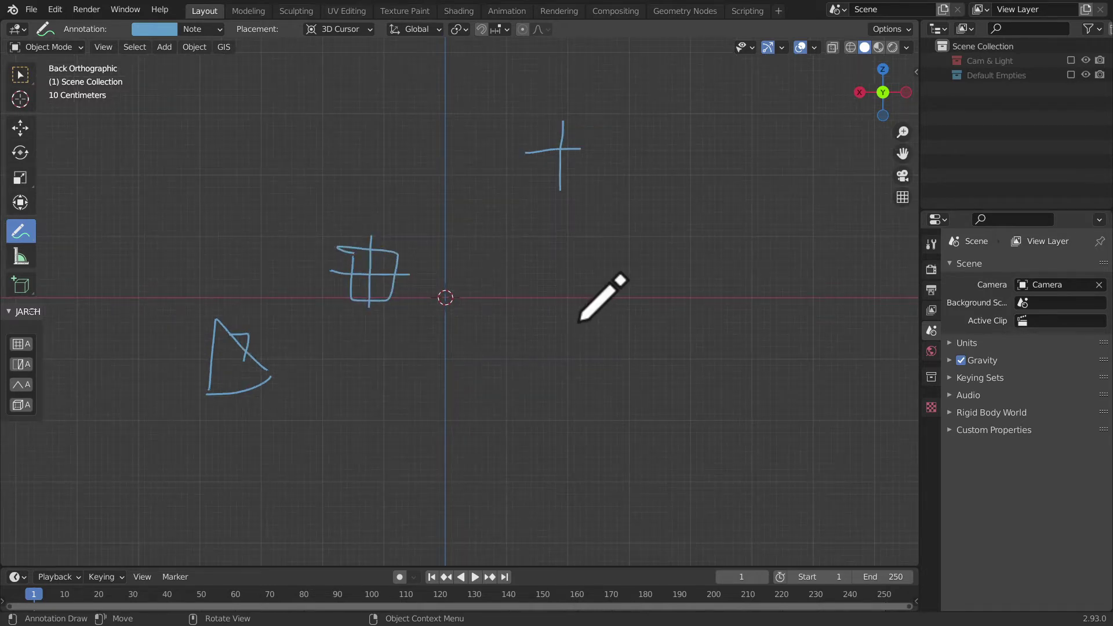
- Undo the box stroke and dot the centres of the left and top-right crosses
key(ctrl+z)
scroll(579, 319, up, 1)
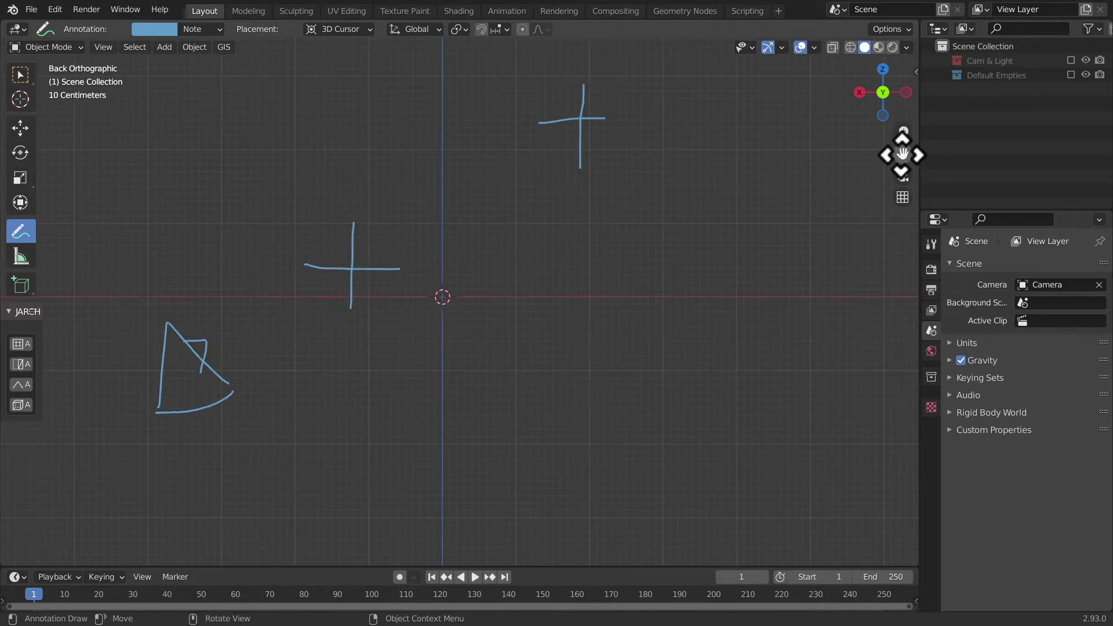
drag(902, 153, 913, 184)
scroll(858, 174, down, 1)
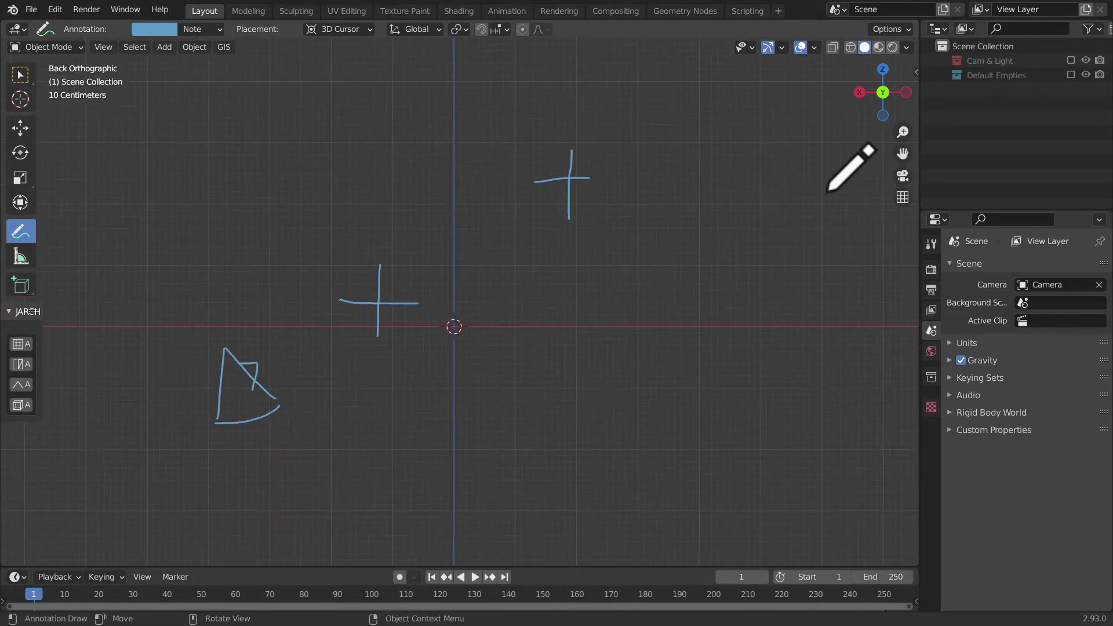
scroll(835, 185, up, 2)
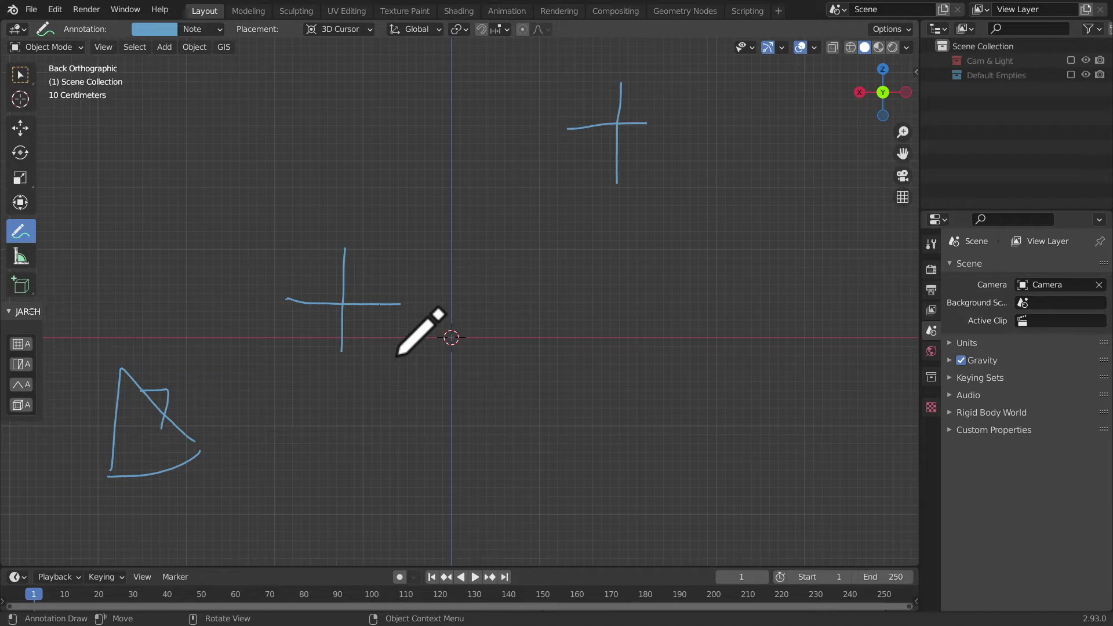
click(362, 296)
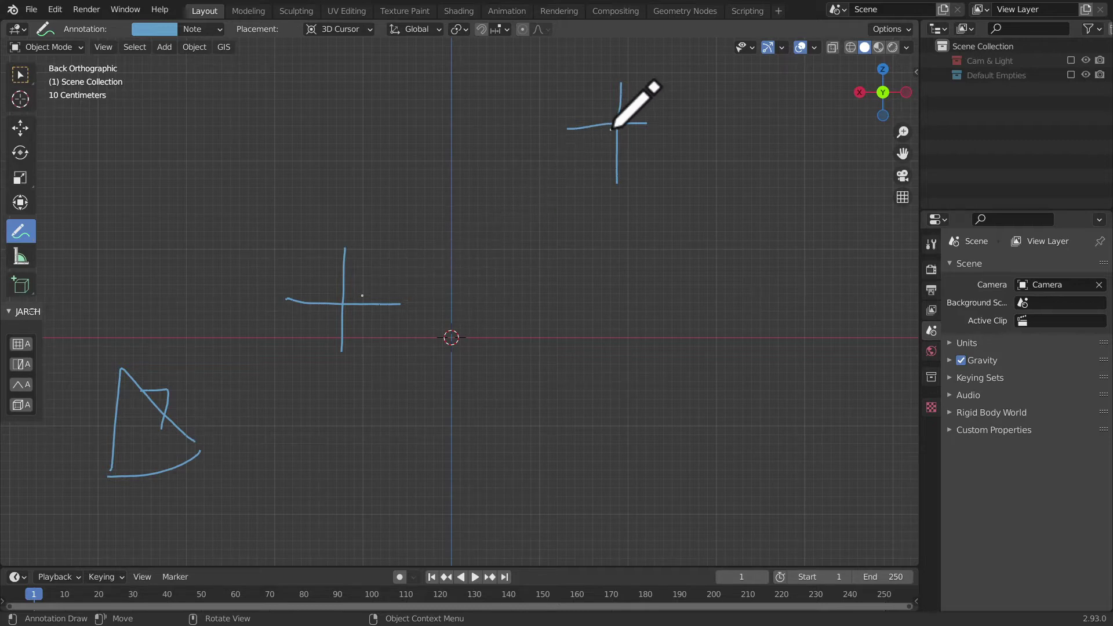
click(611, 130)
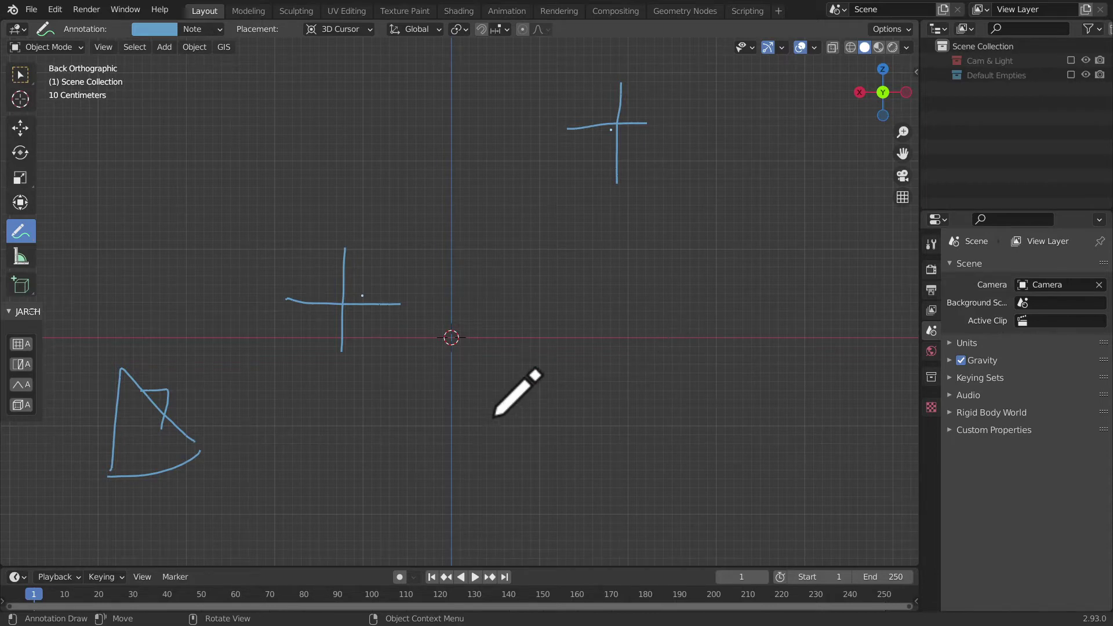
- Draw an arrow from the left cross to the top-right cross, then re-centre the sketch
mouse_move(355, 363)
mouse_down()
mouse_move(645, 185)
mouse_move(672, 217)
mouse_up()
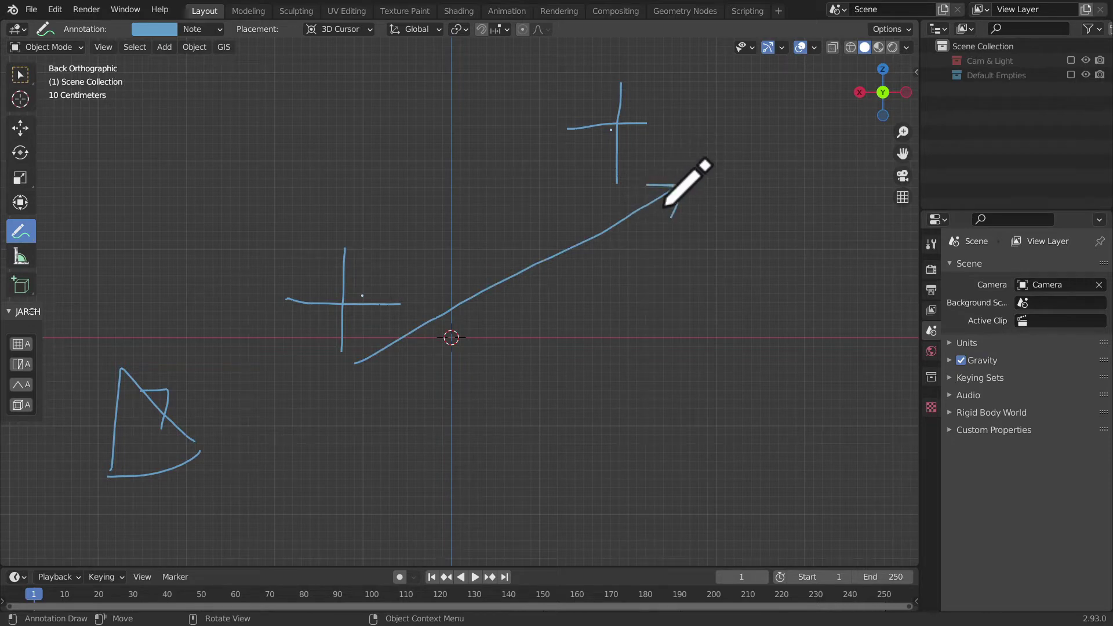
drag(634, 181, 678, 227)
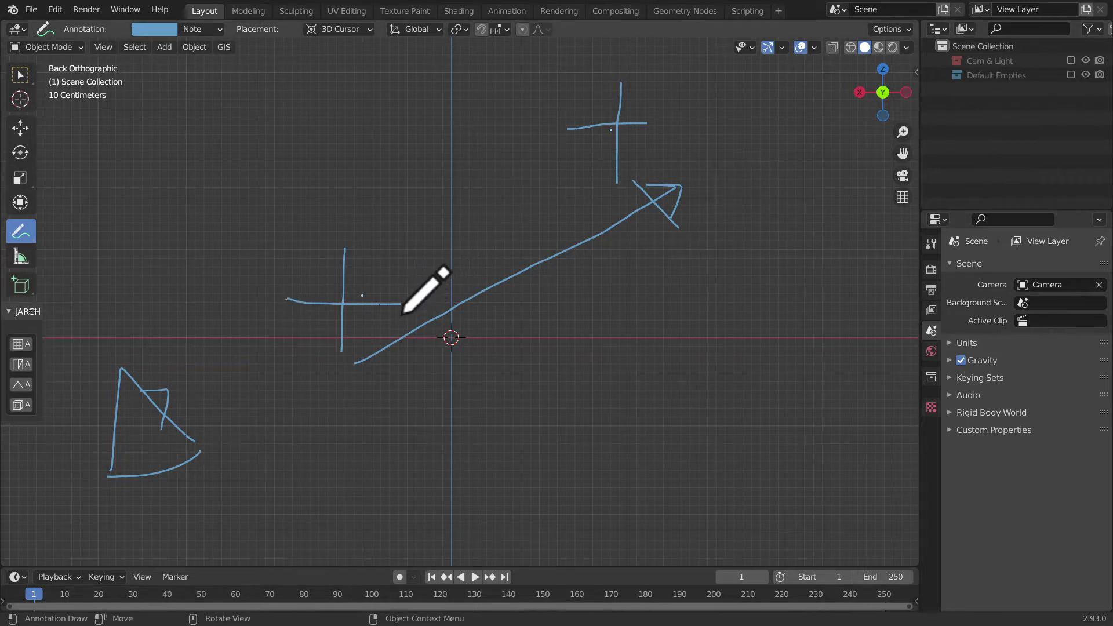
scroll(636, 283, up, 1)
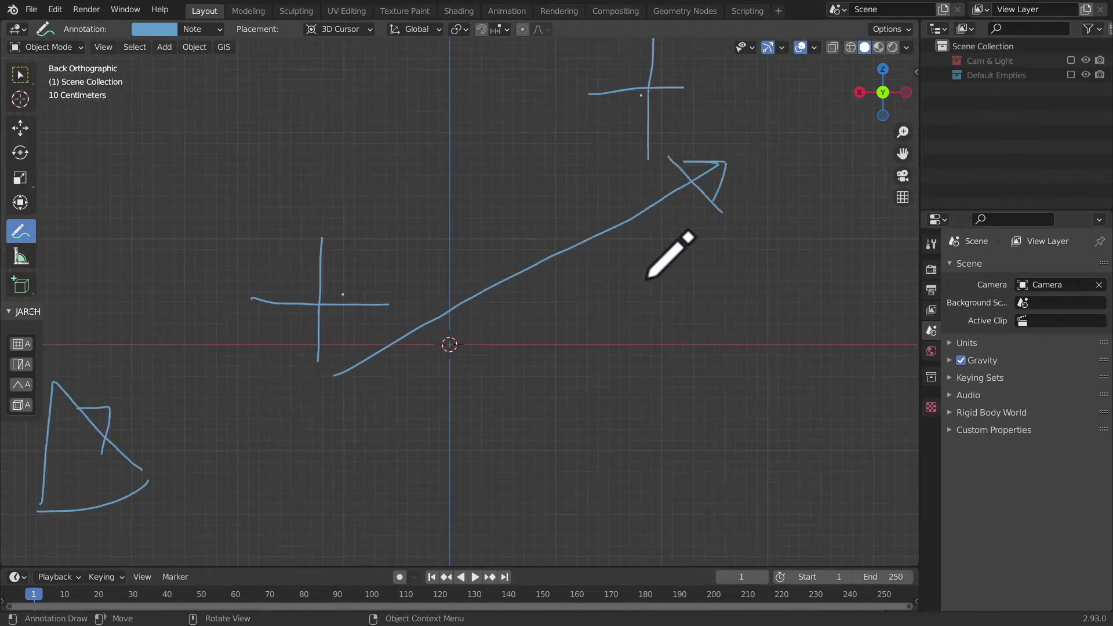
drag(903, 153, 975, 204)
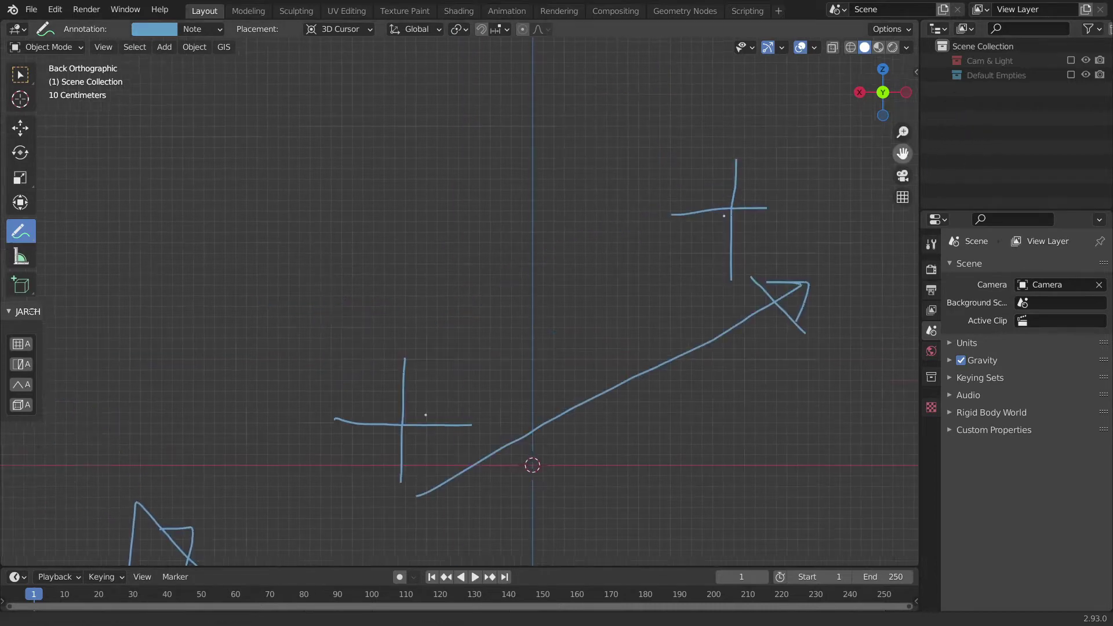
drag(903, 153, 903, 128)
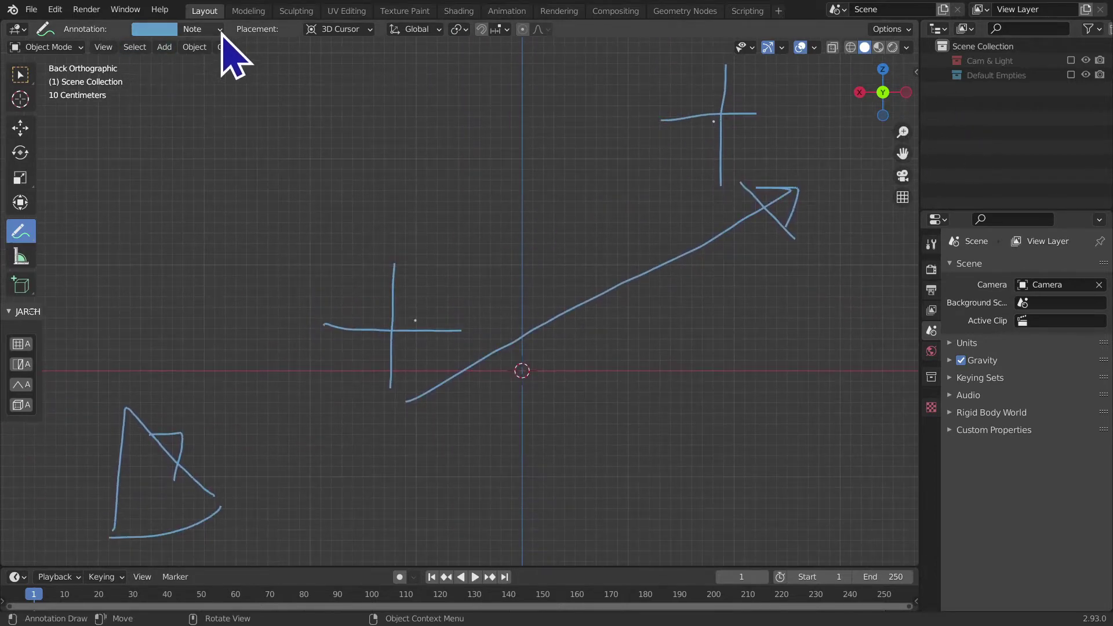
- Add a new blank annotation layer, Note.001, from the annotation layer popover
click(206, 30)
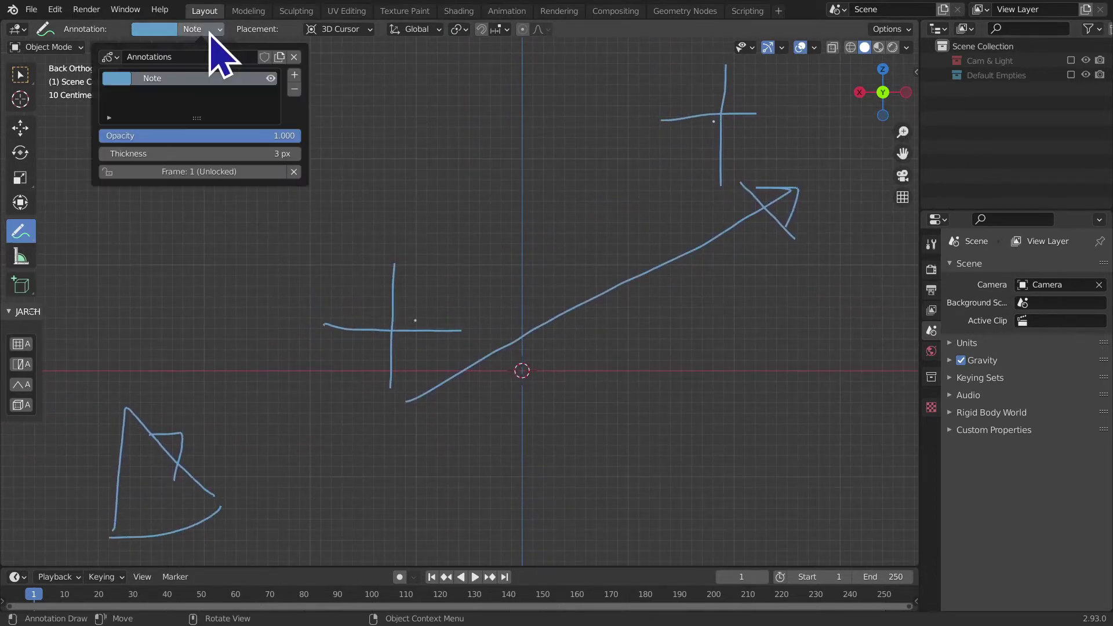
click(294, 75)
click(271, 92)
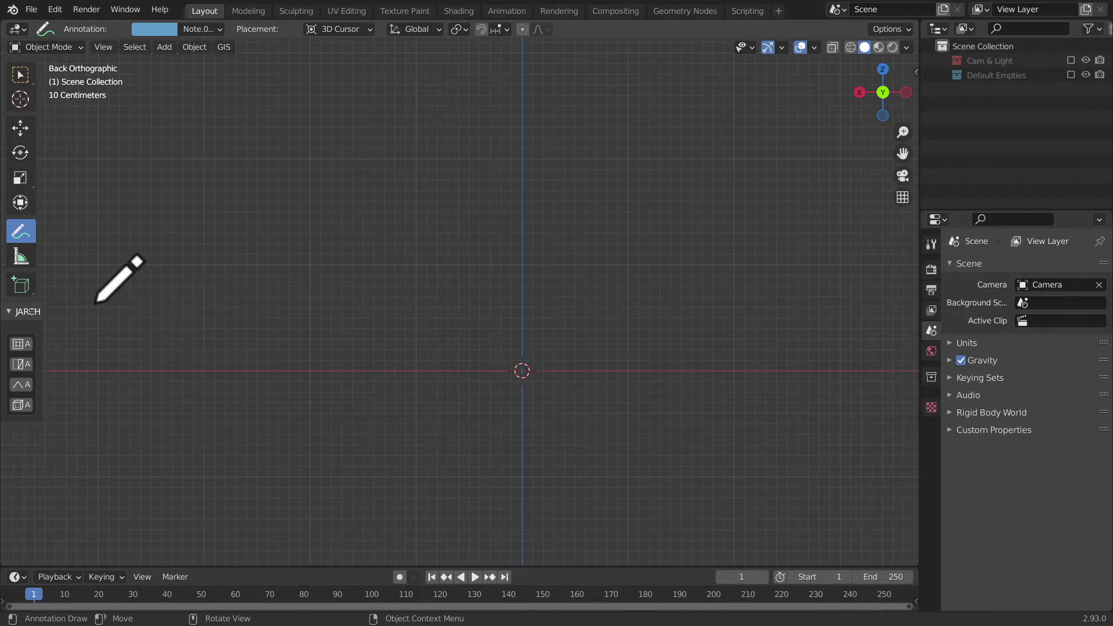
- Draw a long horizontal baseline with small loops along its length
drag(96, 303, 802, 299)
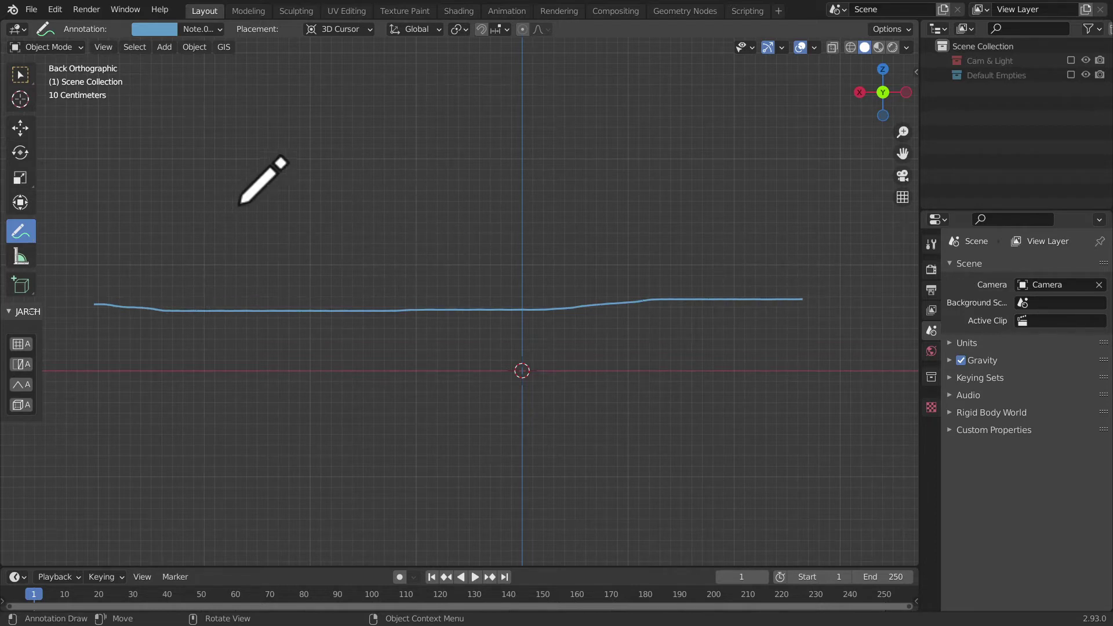
mouse_move(100, 298)
mouse_down()
mouse_move(180, 306)
mouse_move(257, 285)
mouse_move(235, 302)
mouse_up()
drag(340, 310, 350, 305)
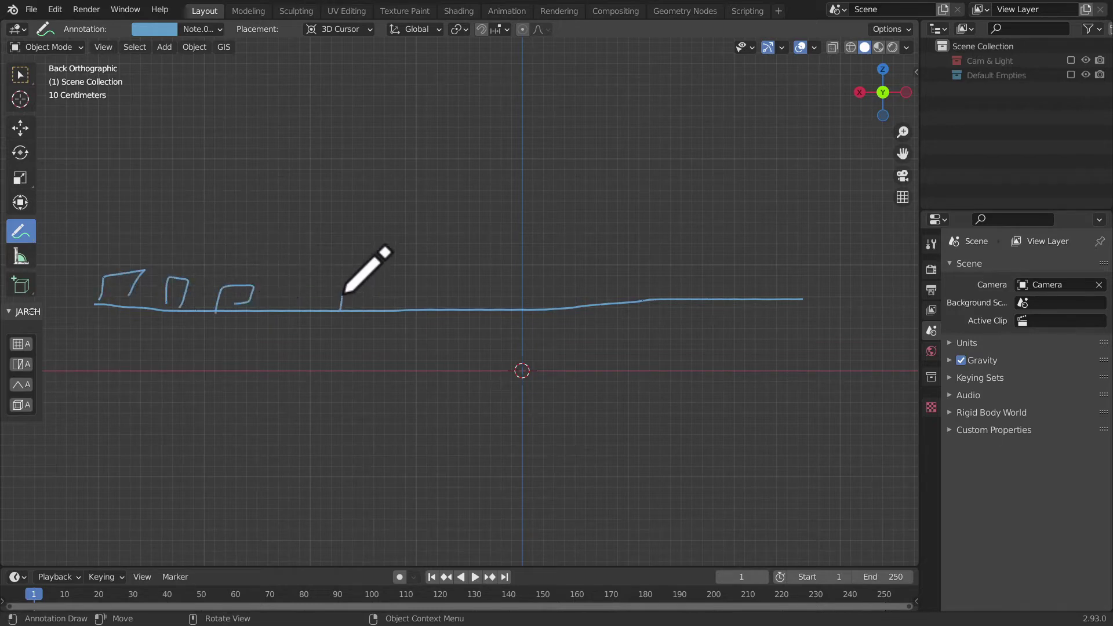
drag(293, 284, 297, 304)
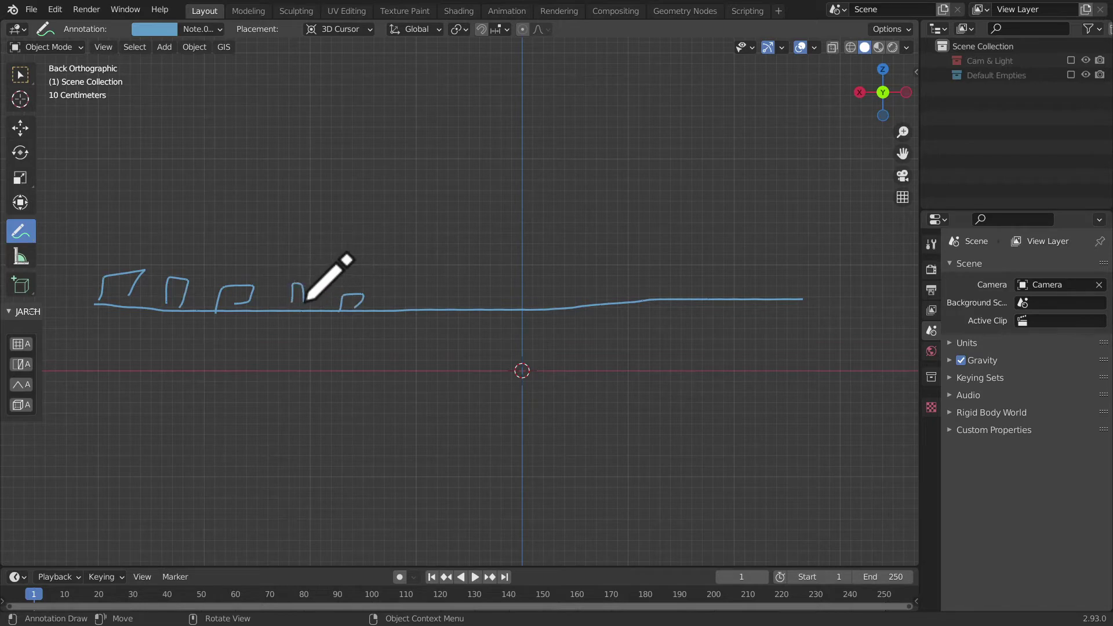
mouse_move(410, 305)
mouse_down()
mouse_move(427, 290)
mouse_move(413, 305)
mouse_up()
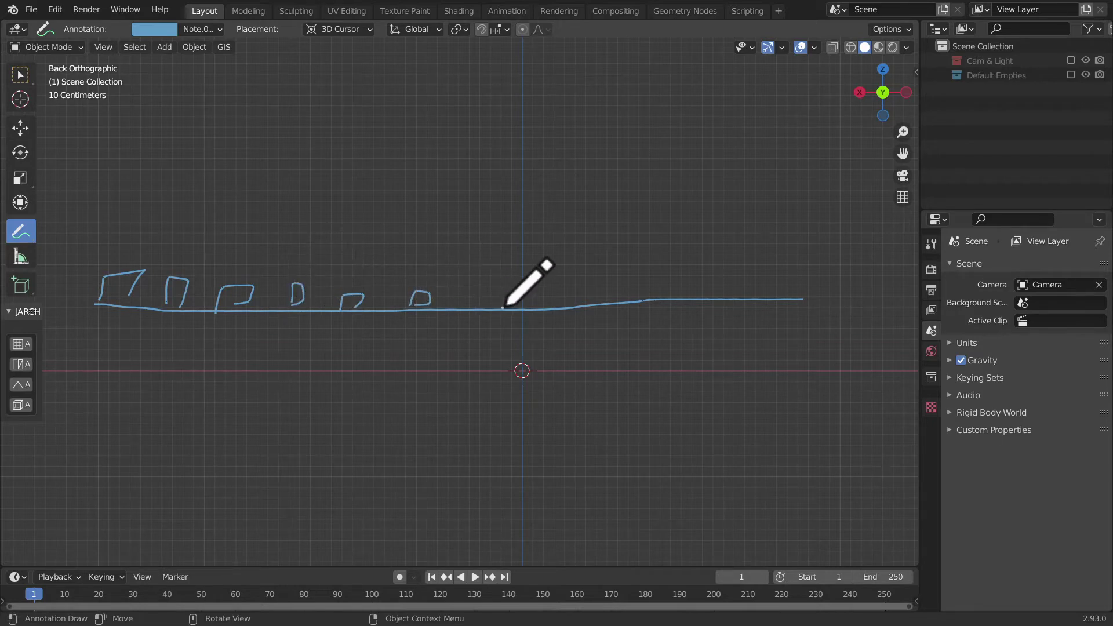
drag(504, 307, 520, 296)
mouse_move(587, 304)
mouse_down()
mouse_move(666, 280)
mouse_move(670, 297)
mouse_move(759, 285)
mouse_move(739, 297)
mouse_up()
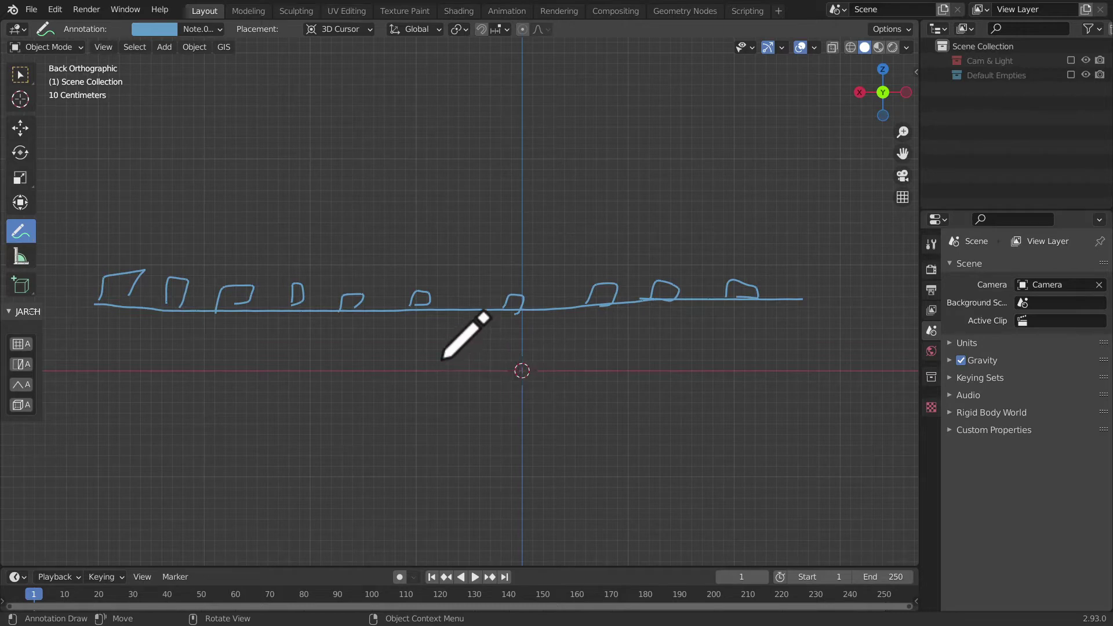
drag(503, 311, 516, 313)
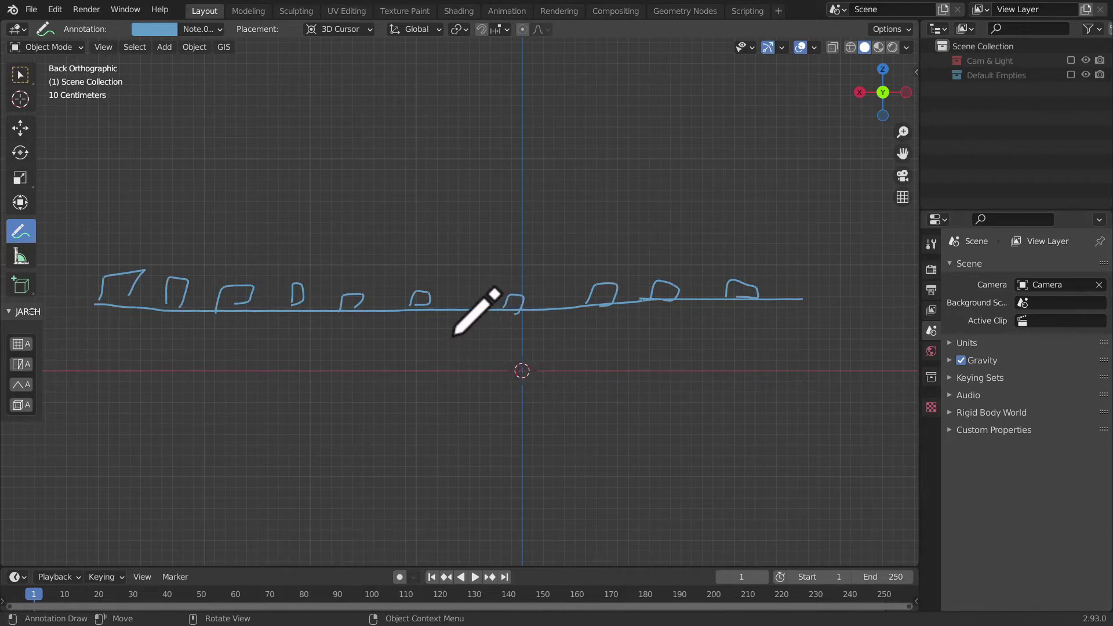
- Sketch a vertical stroke and cross below the baseline and a large dome over it
mouse_move(451, 338)
mouse_down()
mouse_move(439, 390)
mouse_move(510, 367)
mouse_up()
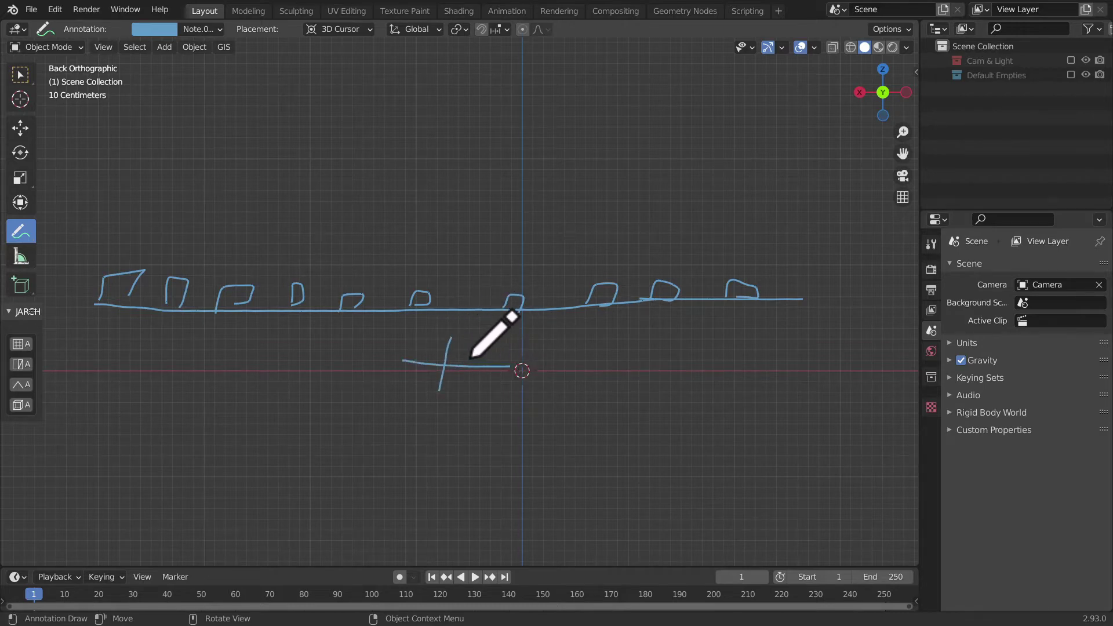
drag(430, 348, 452, 265)
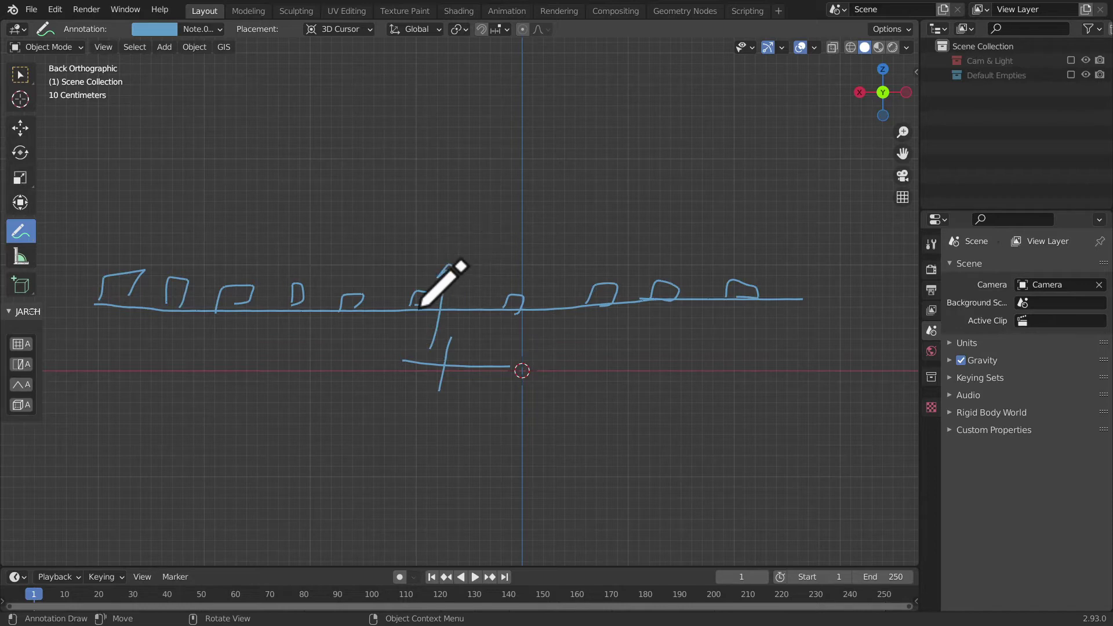
mouse_move(359, 289)
mouse_down()
mouse_move(433, 232)
mouse_move(485, 224)
mouse_move(534, 249)
mouse_move(564, 303)
mouse_up()
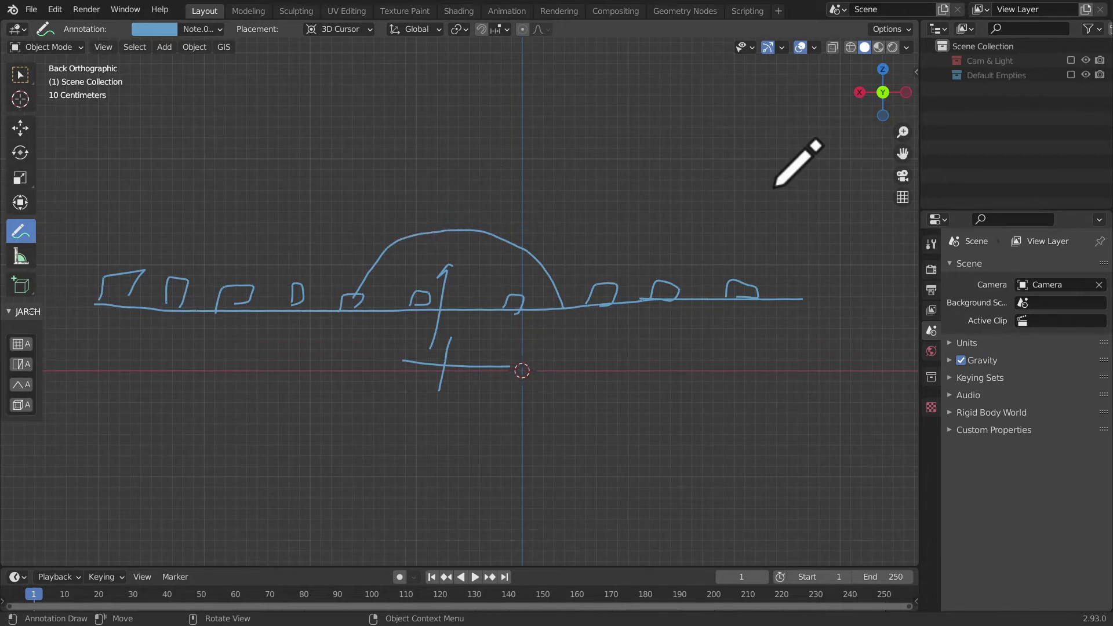
scroll(776, 186, up, 1)
scroll(776, 187, up, 2)
scroll(317, 401, up, 1)
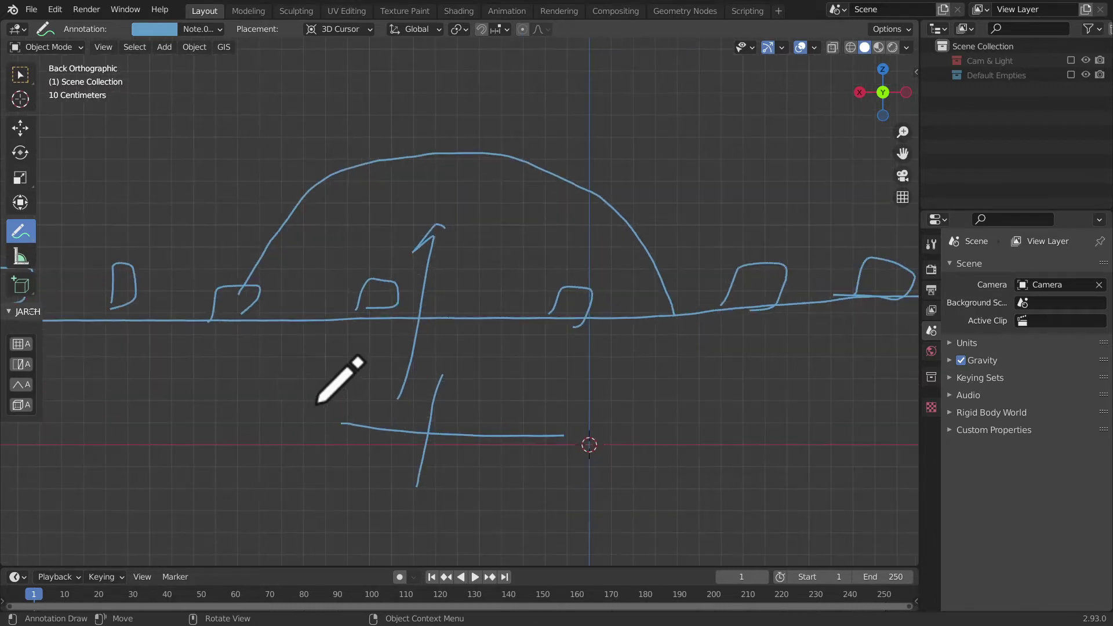
scroll(287, 391, up, 1)
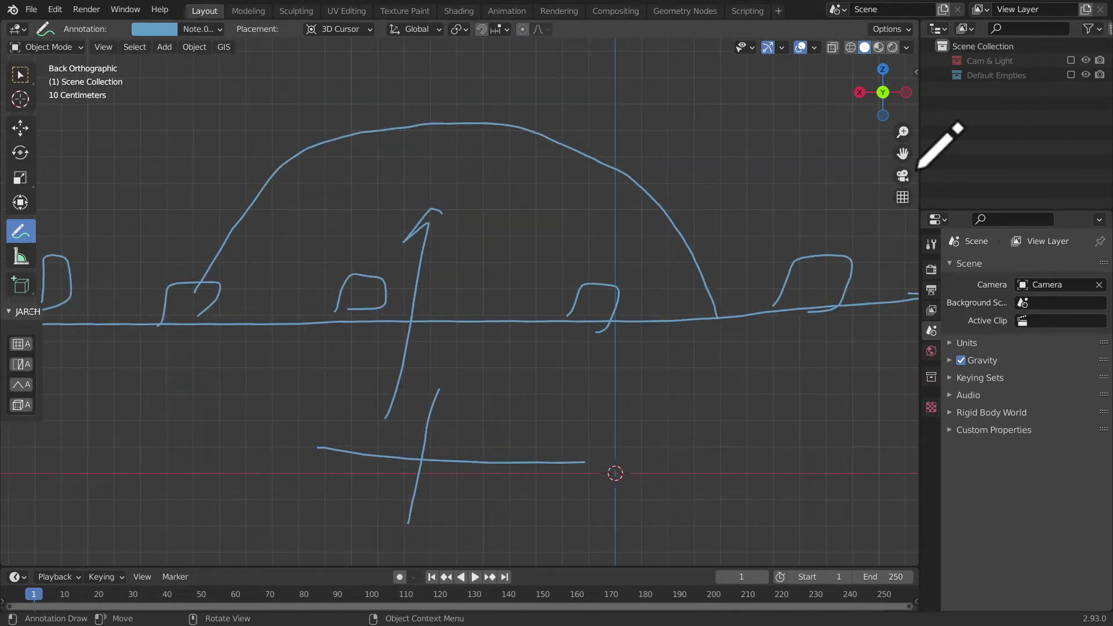
drag(903, 153, 926, 123)
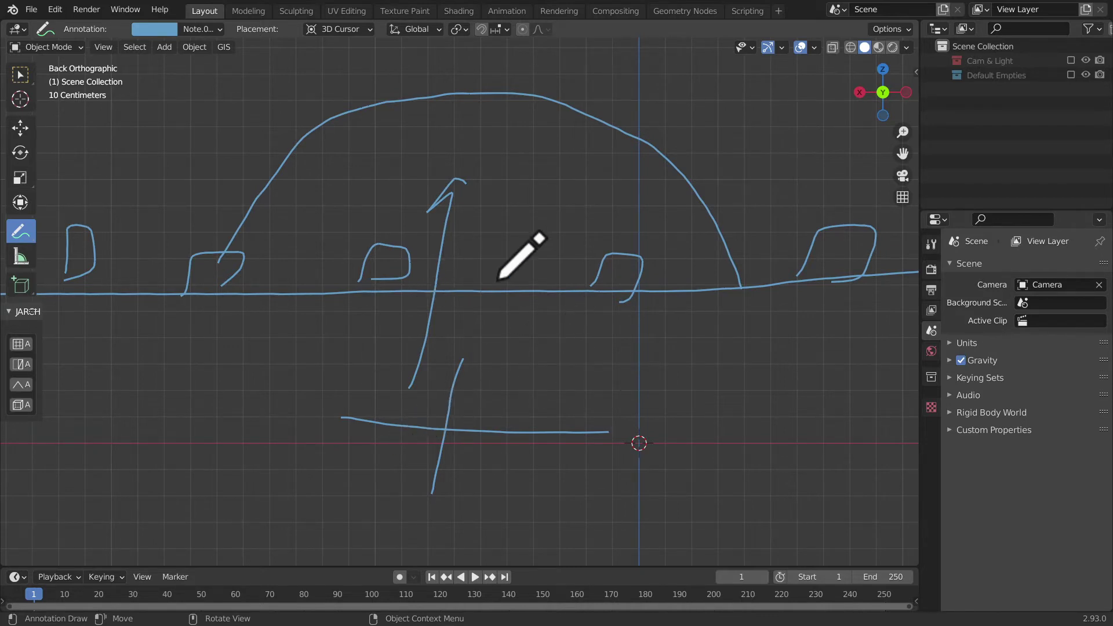
- Draw a second, taller arch around the dome
mouse_move(777, 267)
mouse_down()
mouse_move(661, 106)
mouse_move(287, 27)
mouse_move(161, 268)
mouse_up()
scroll(667, 423, down, 3)
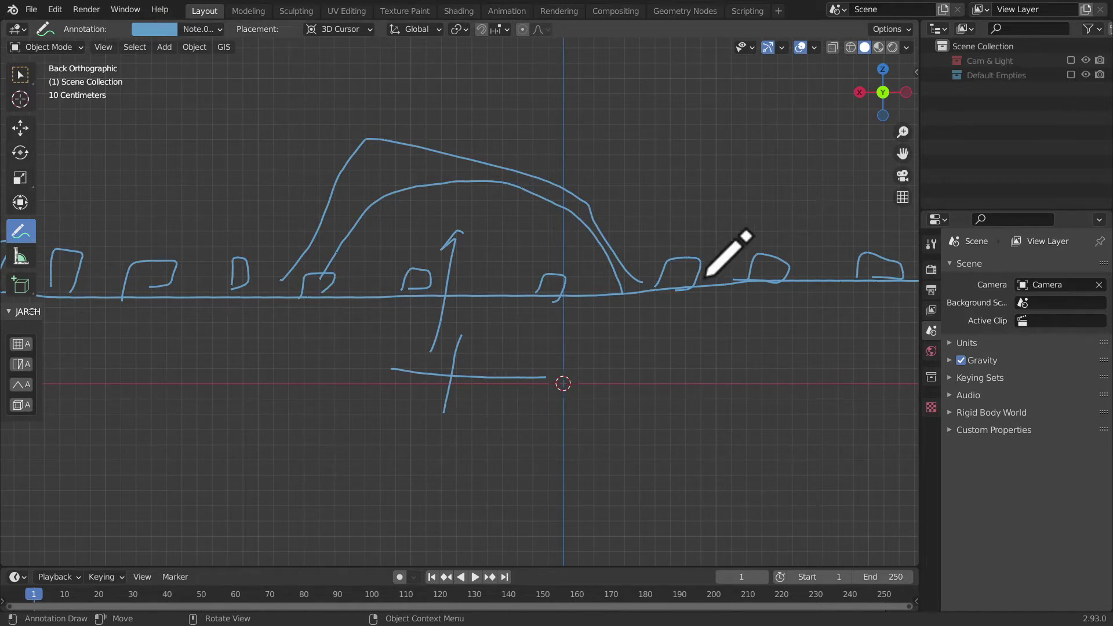
scroll(635, 351, up, 1)
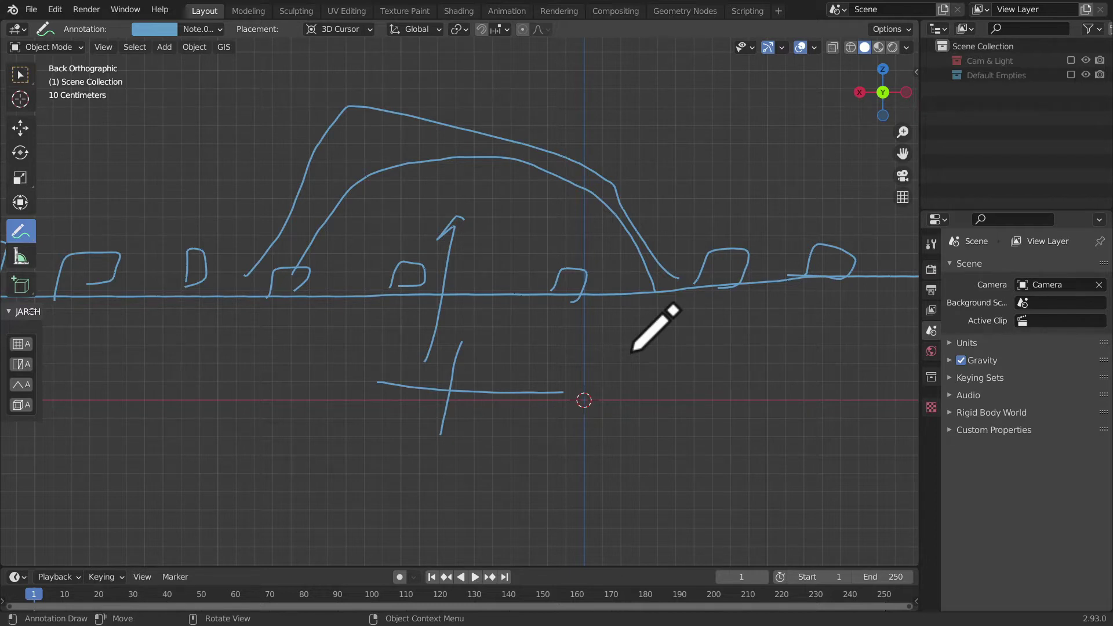
- Scatter dots around the cross and add an arrowhead at its lower end
click(522, 387)
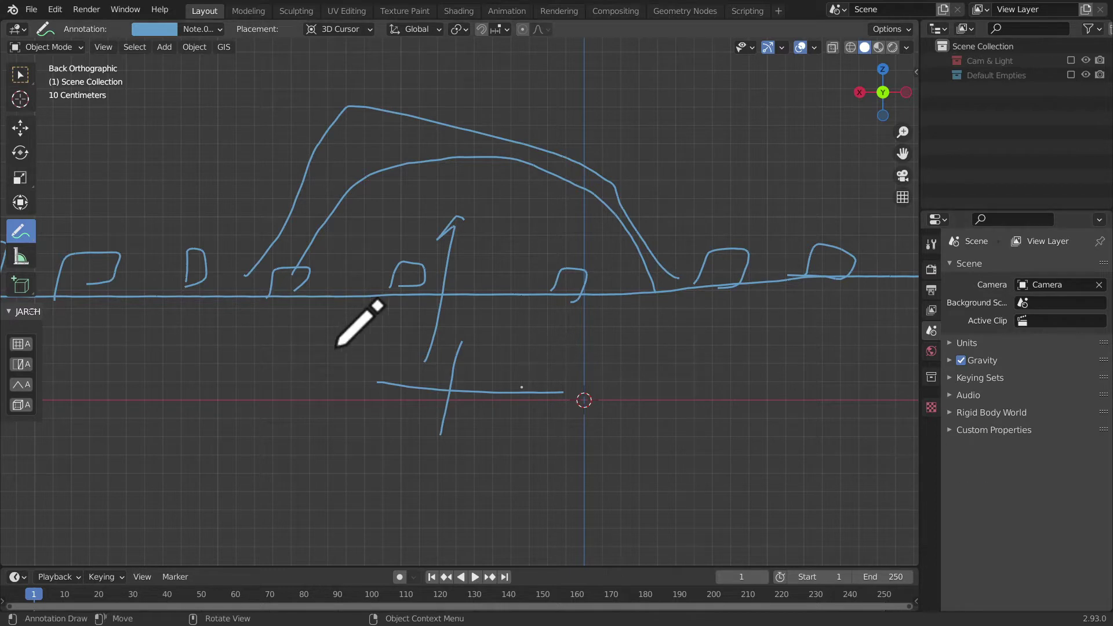
click(418, 386)
click(489, 362)
click(473, 436)
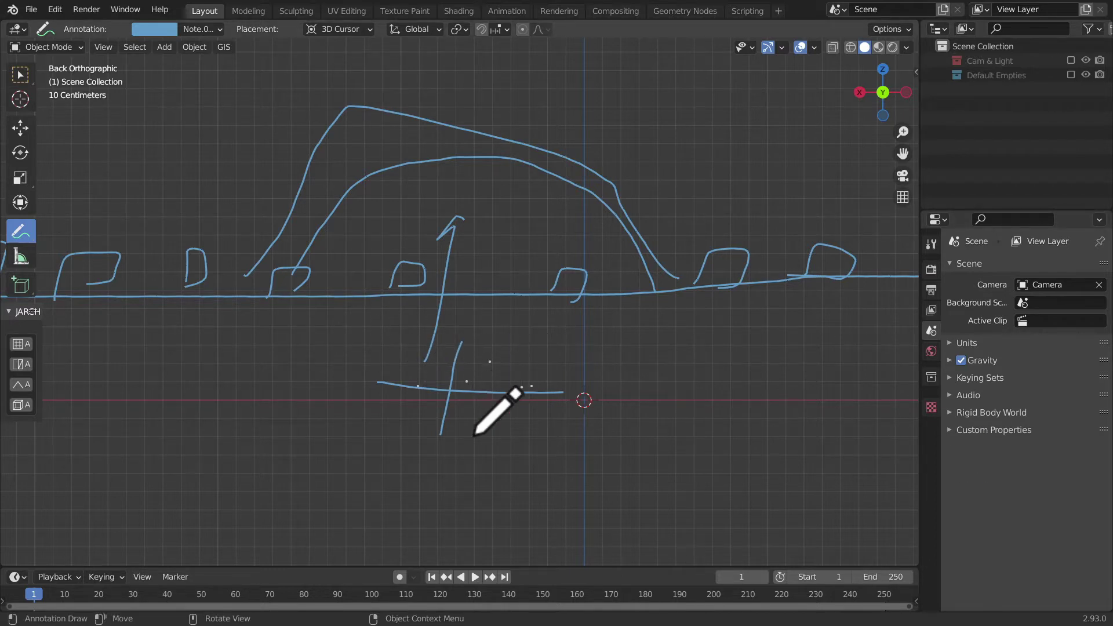
click(467, 381)
click(396, 410)
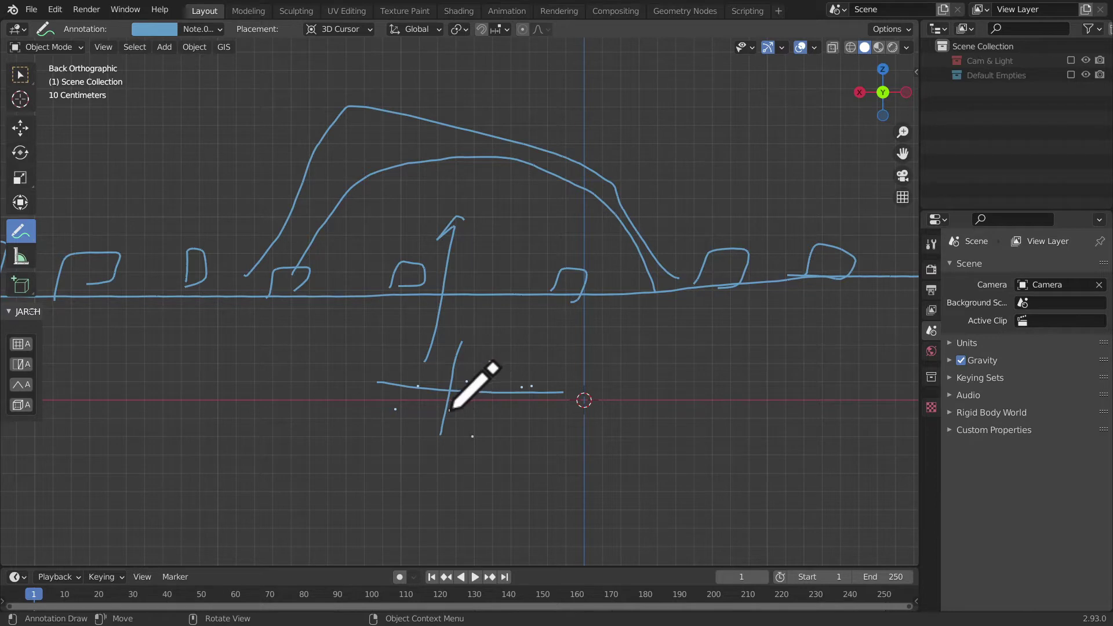
mouse_move(451, 412)
mouse_down()
mouse_move(490, 439)
mouse_move(461, 434)
mouse_up()
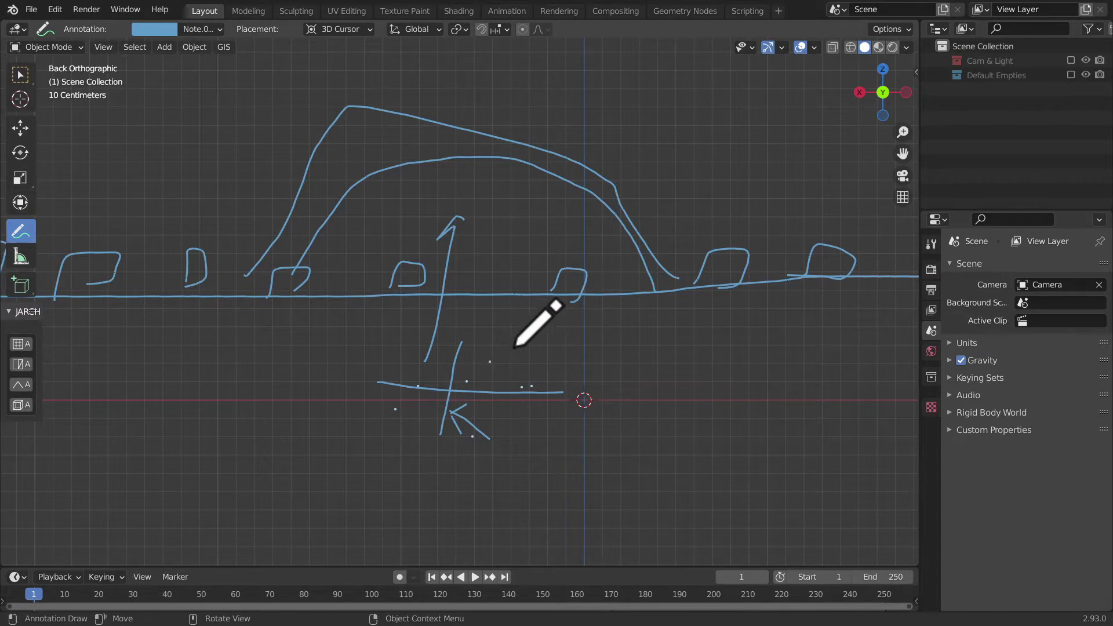
scroll(504, 394, down, 4)
scroll(488, 410, up, 1)
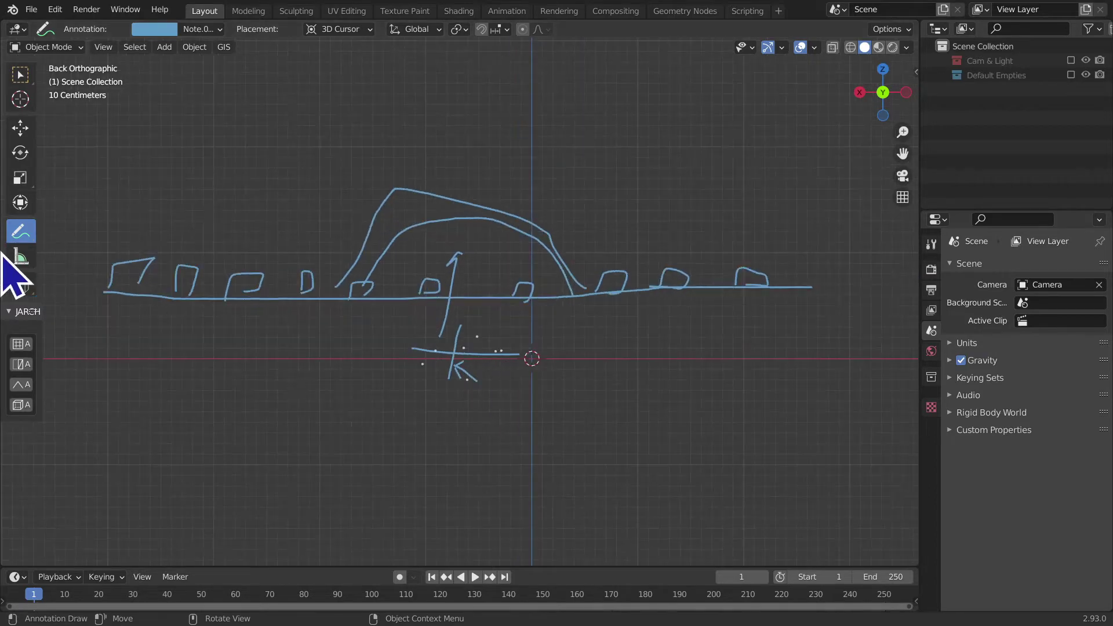
- Erase the Note.001 sketch, return to Select Box, and orbit into a tilted perspective view
mouse_move(20, 232)
mouse_down()
mouse_move(82, 320)
mouse_move(409, 361)
mouse_move(179, 263)
mouse_move(808, 276)
mouse_move(502, 227)
mouse_move(412, 337)
mouse_up()
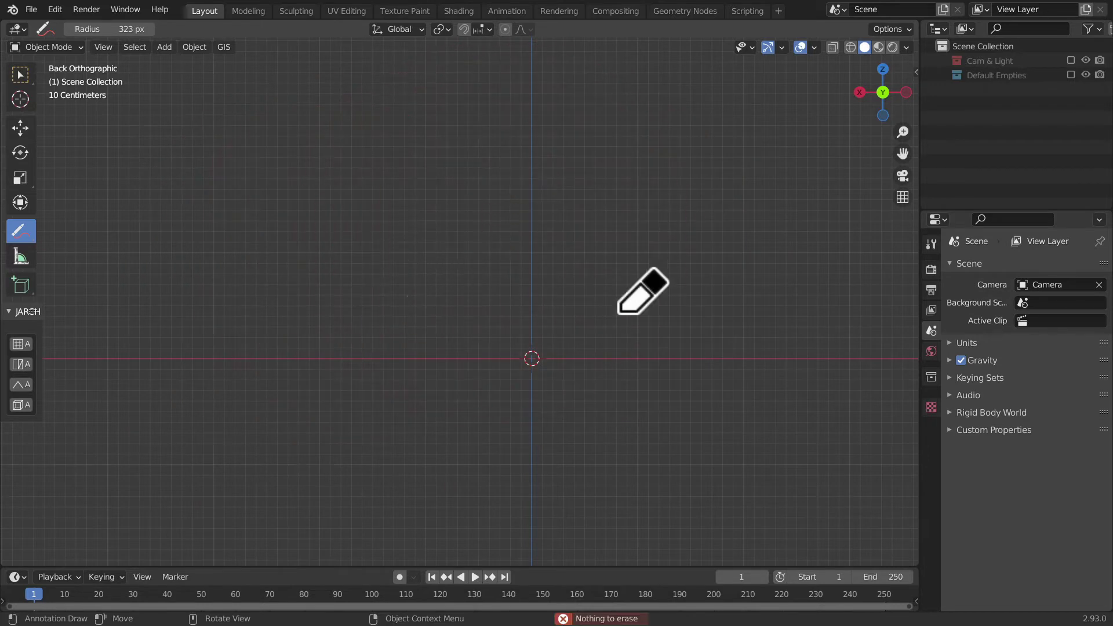
click(20, 75)
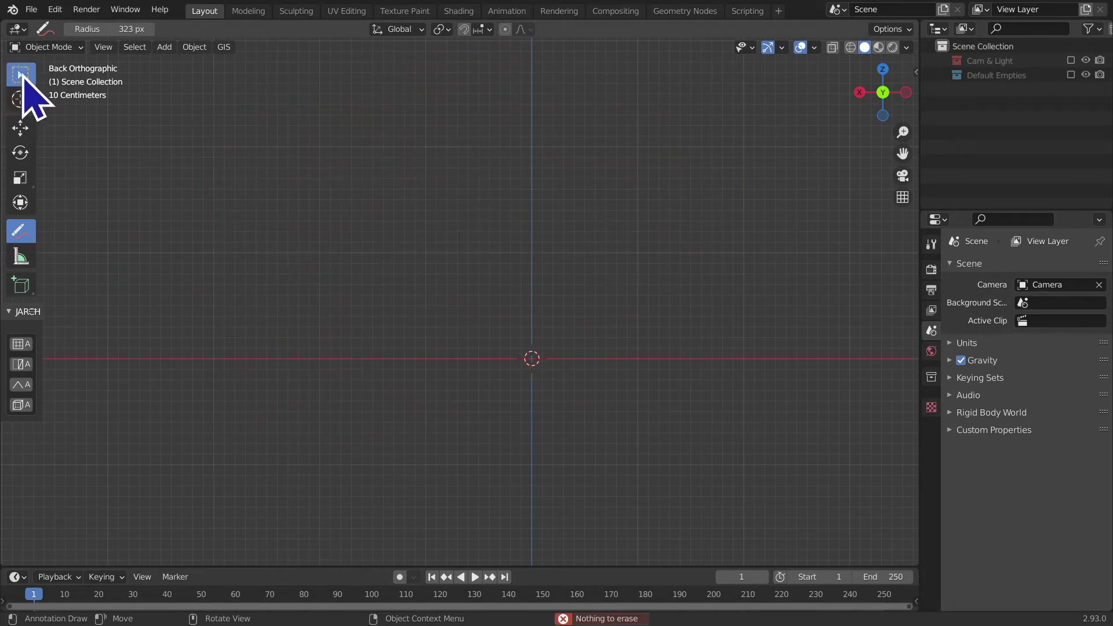
click(883, 69)
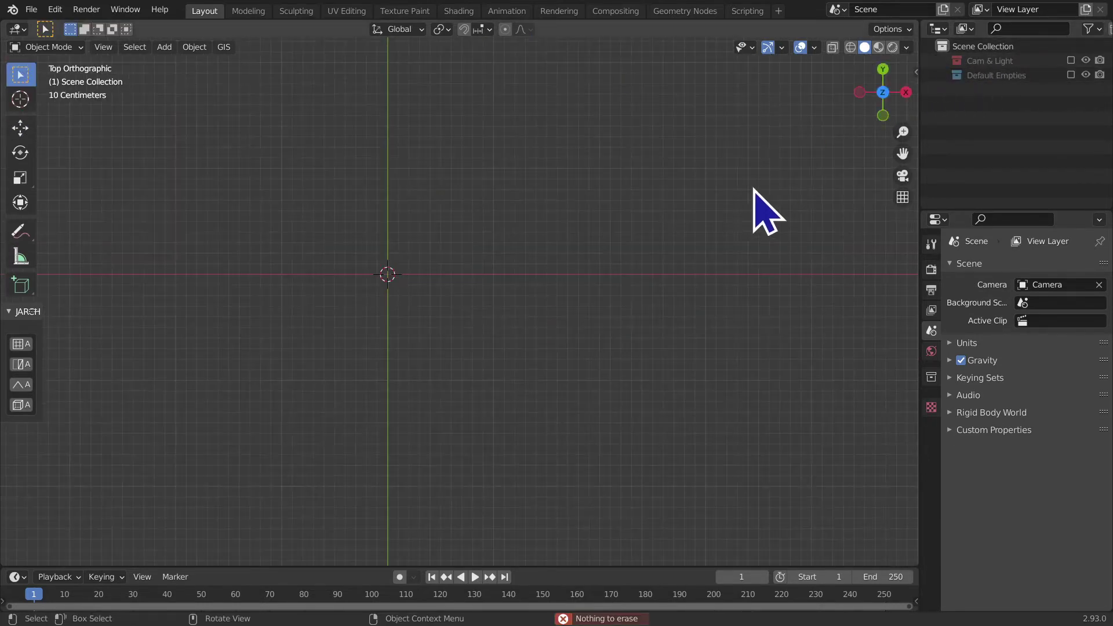
drag(903, 152, 820, 211)
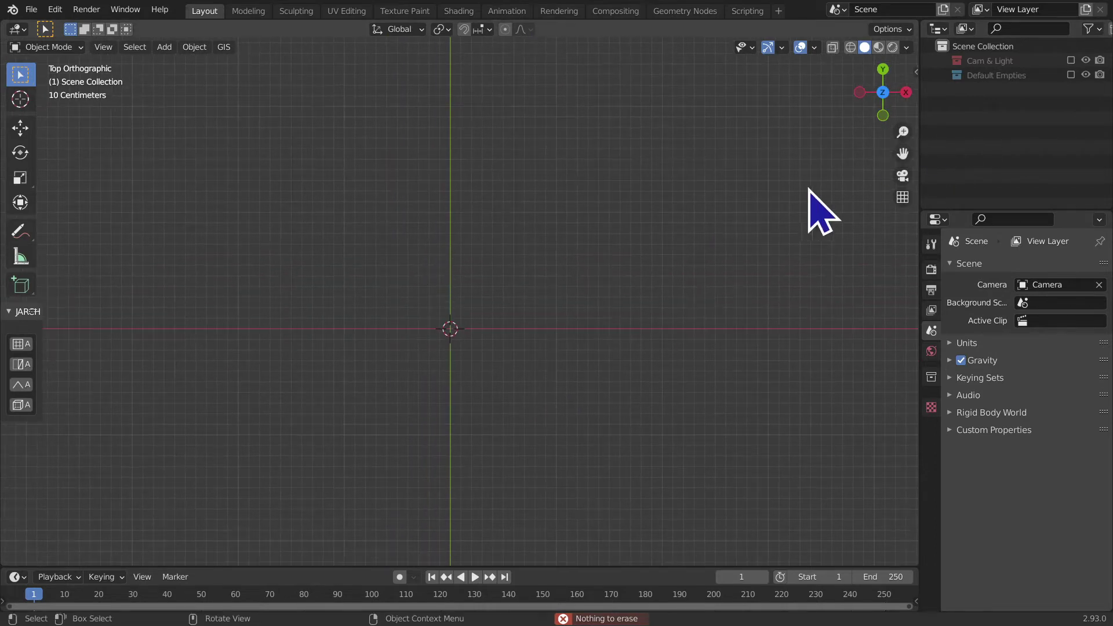
mouse_move(891, 148)
middle_down()
mouse_move(689, 385)
mouse_move(712, 358)
middle_up()
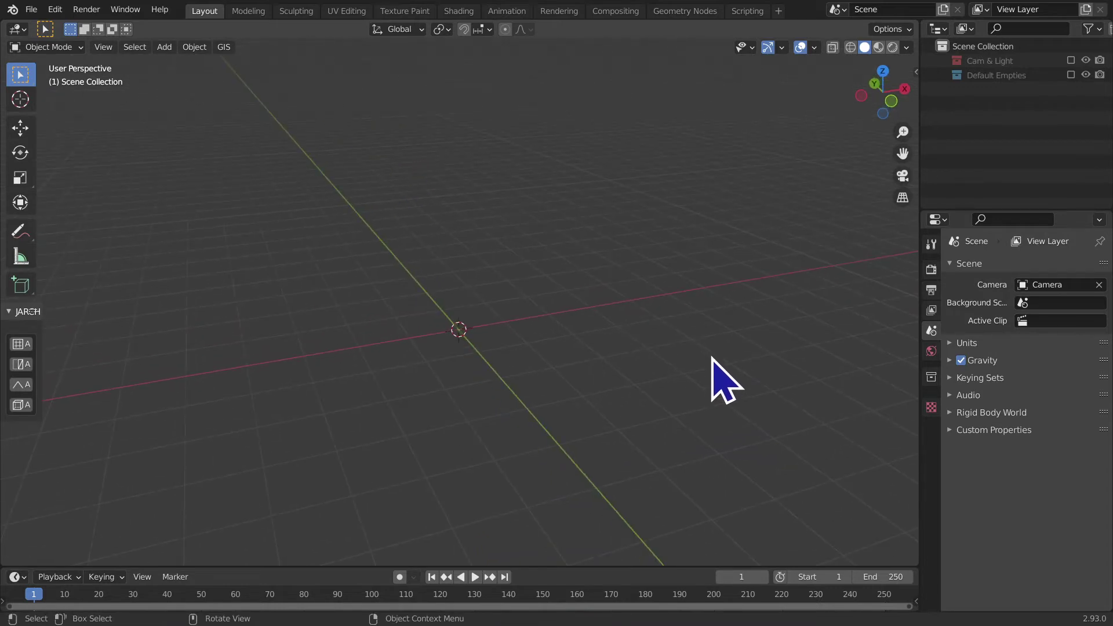
click(1021, 76)
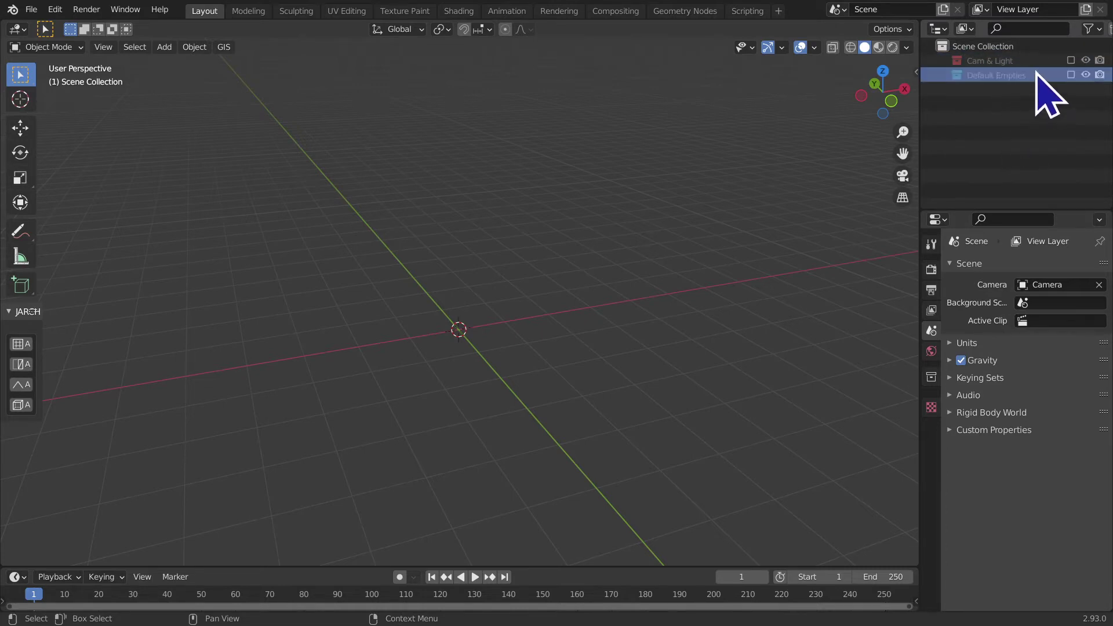
click(1059, 64)
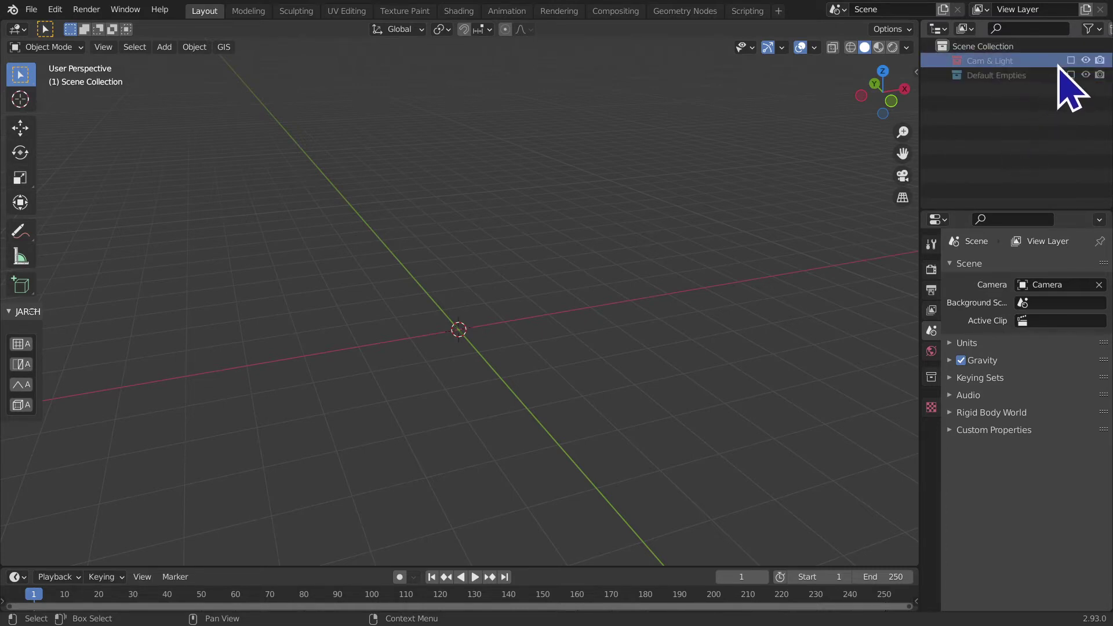
click(1047, 75)
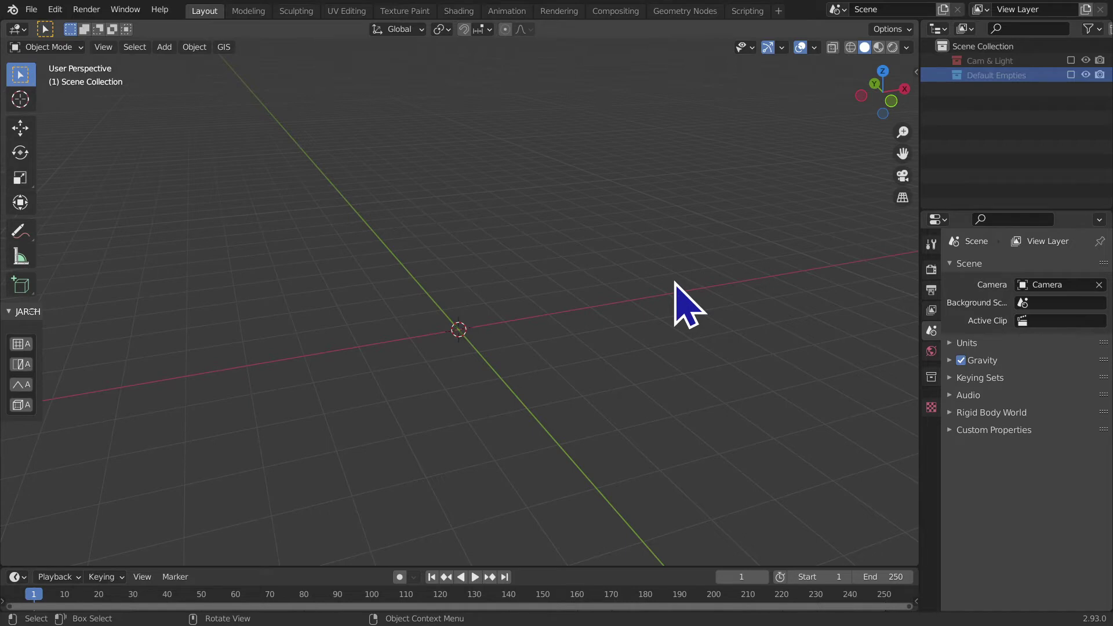
key(shift+q)
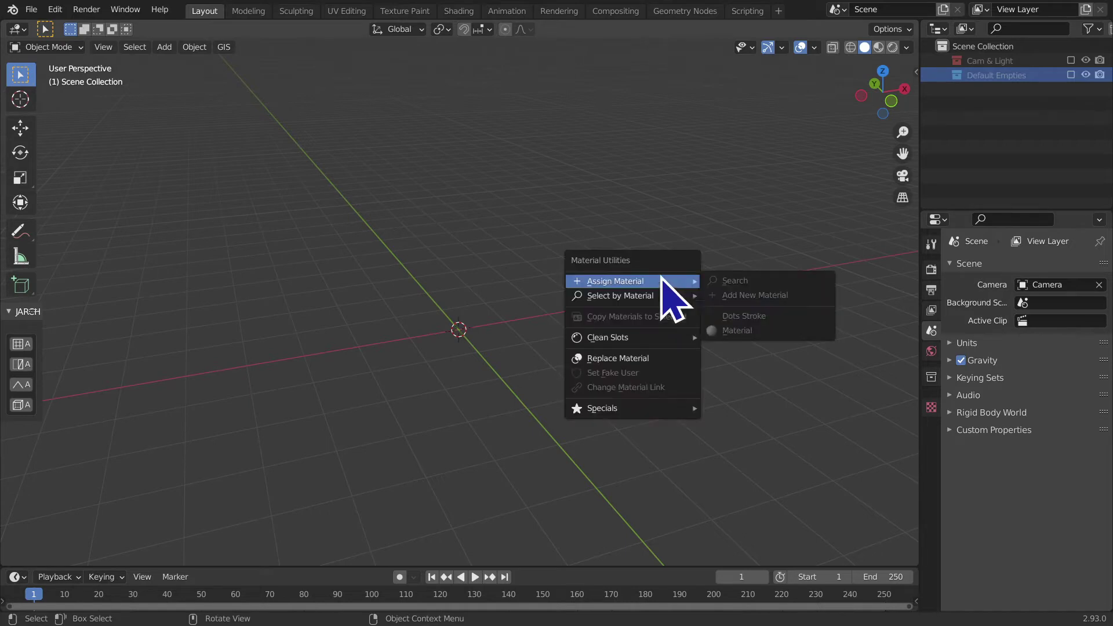
key(shift+a)
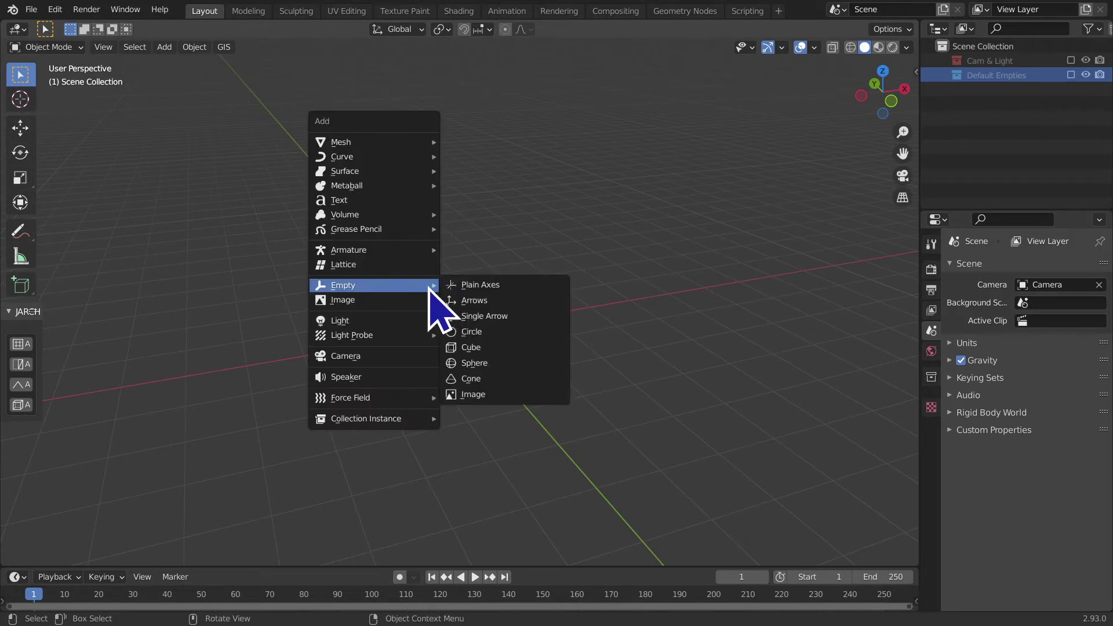
scroll(449, 385, up, 3)
scroll(449, 385, up, 3)
scroll(450, 385, up, 6)
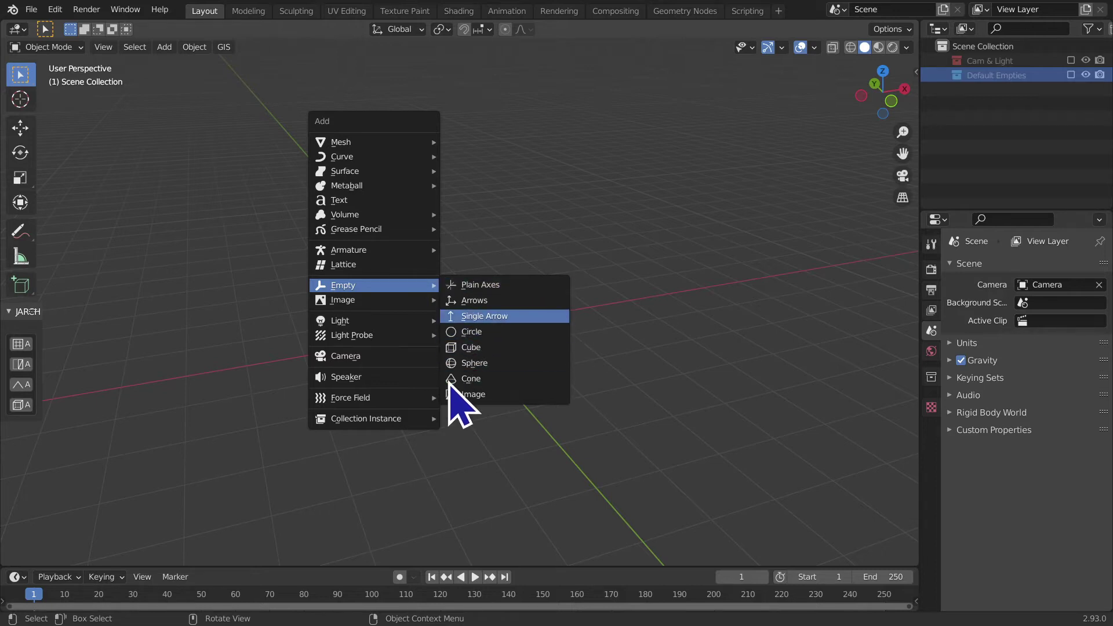
scroll(455, 398, up, 2)
scroll(455, 398, down, 1)
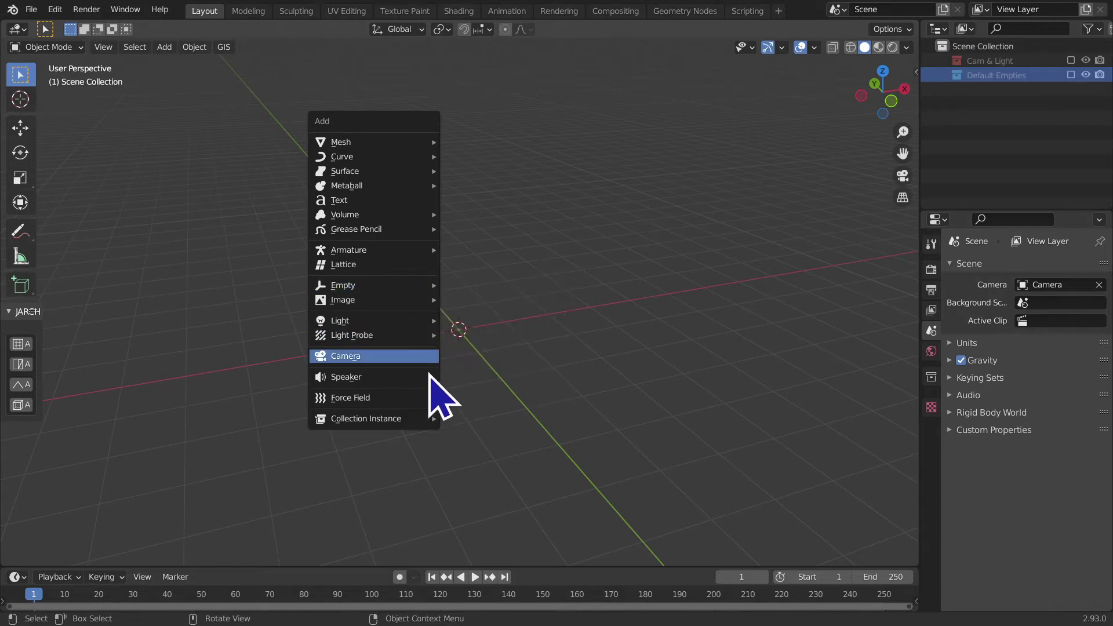
scroll(429, 374, up, 6)
scroll(419, 365, down, 6)
scroll(412, 367, up, 3)
scroll(408, 360, down, 1)
scroll(407, 365, up, 1)
scroll(409, 371, up, 1)
scroll(409, 371, down, 1)
scroll(400, 369, up, 3)
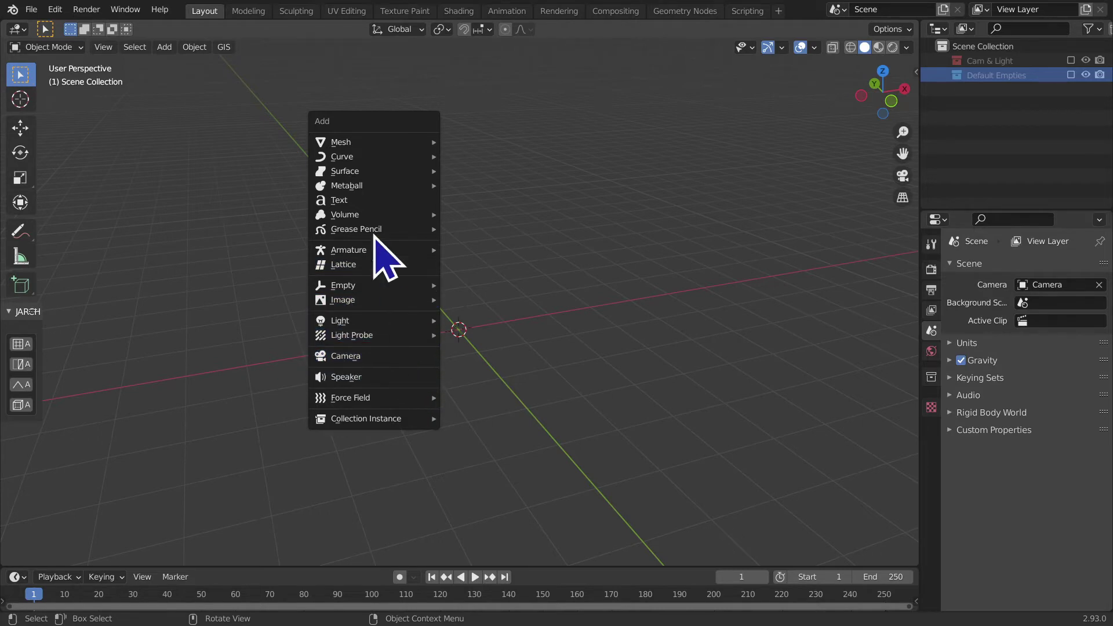
mouse_move(869, 266)
middle_down()
mouse_move(653, 372)
mouse_move(691, 330)
mouse_move(868, 199)
mouse_move(490, 249)
mouse_move(674, 197)
mouse_move(574, 405)
mouse_move(544, 348)
mouse_move(551, 371)
middle_up()
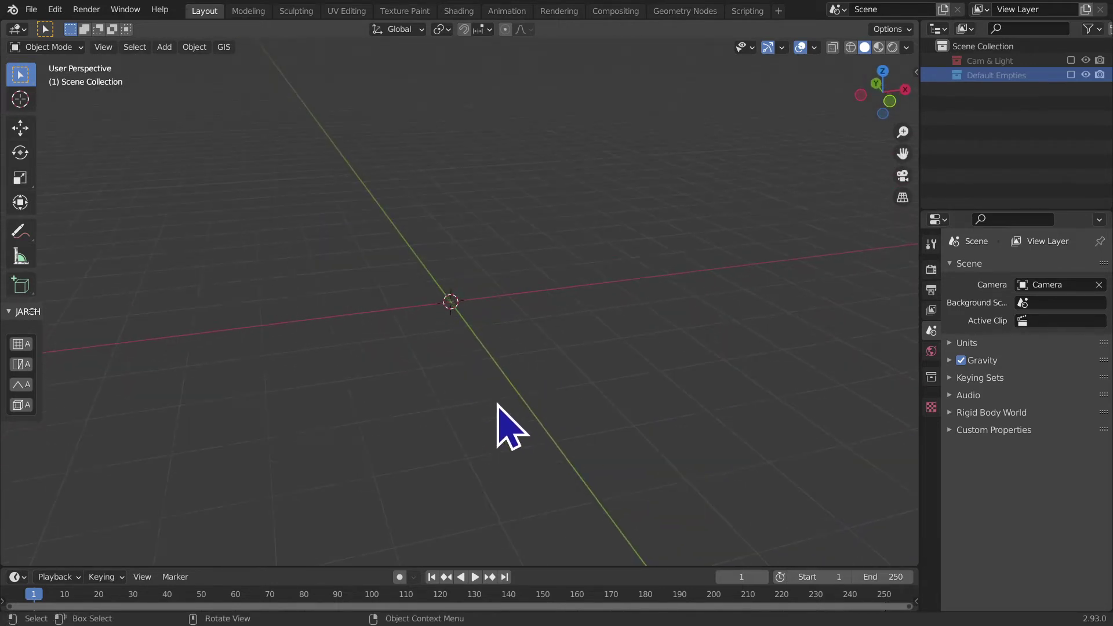
middle_drag(495, 403, 491, 408)
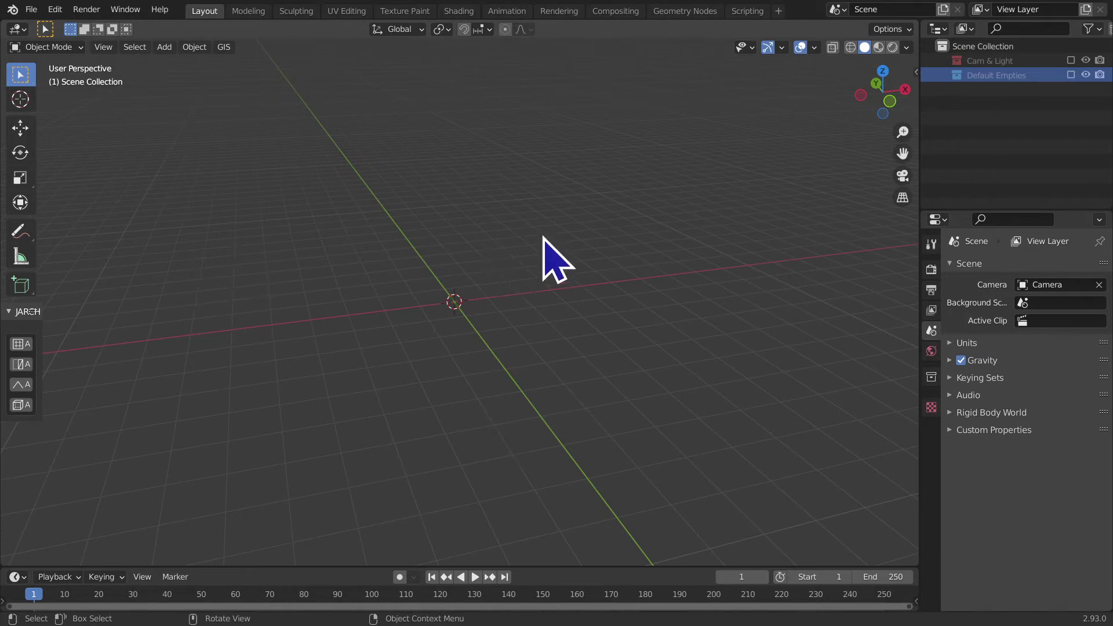
- Add a cube and a torus at the scene origin
key(shift+a)
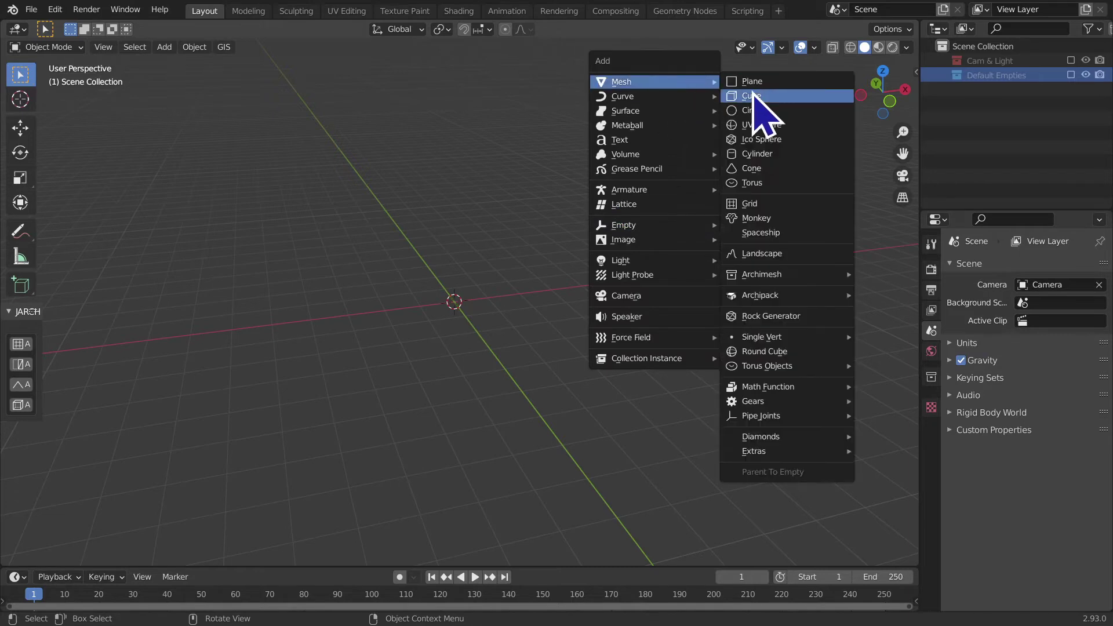
click(754, 98)
key(shift+a)
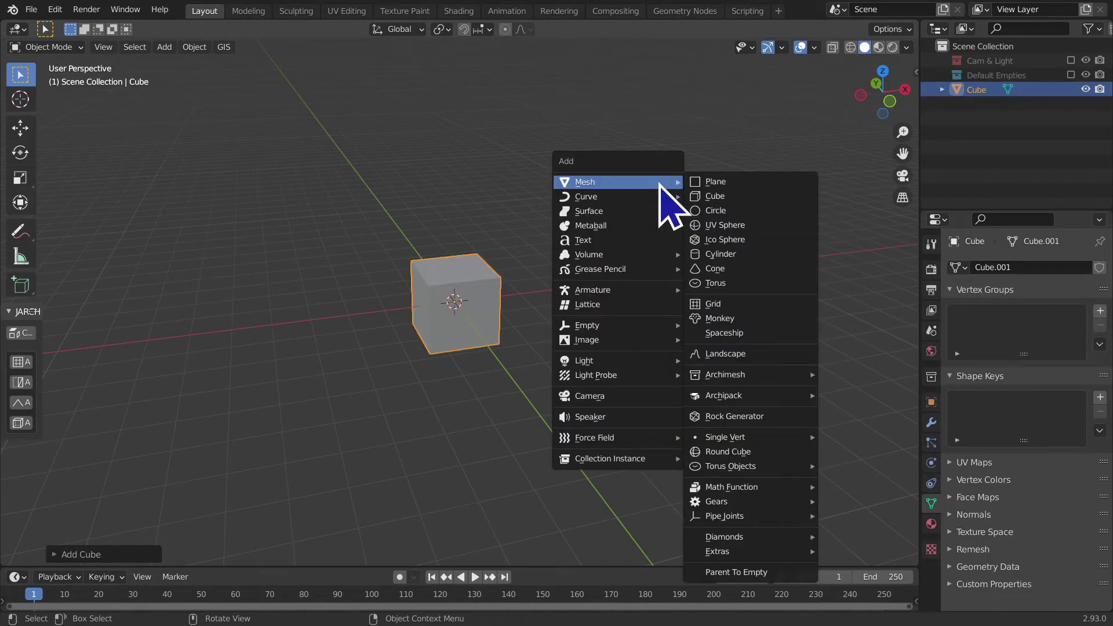
click(706, 282)
mouse_move(717, 301)
middle_down()
mouse_move(659, 356)
mouse_move(617, 340)
middle_up()
scroll(482, 405, up, 3)
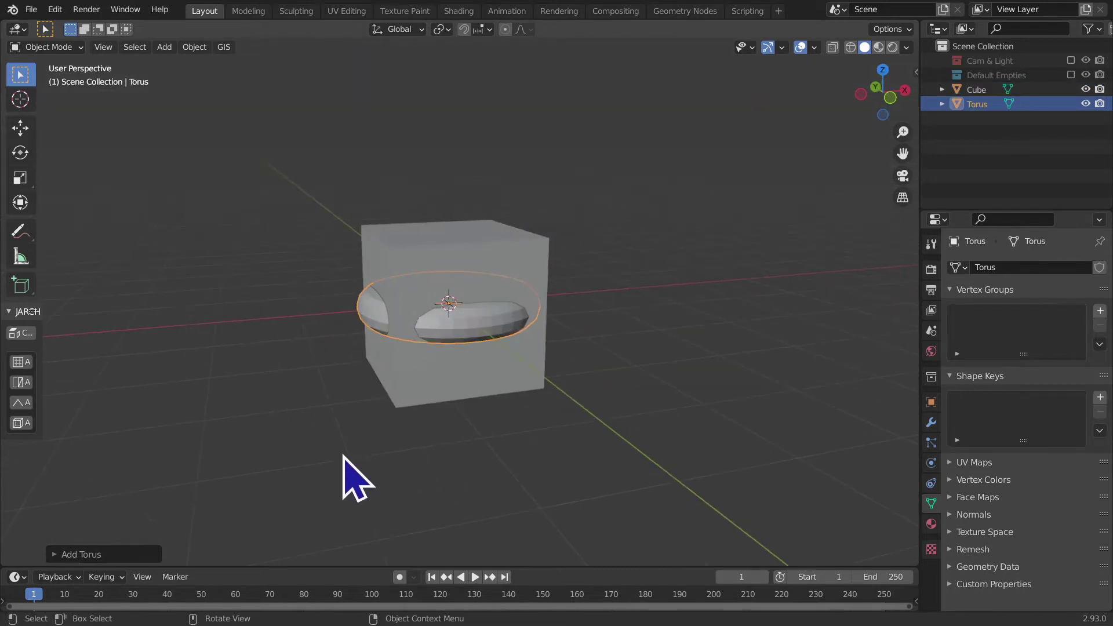
scroll(232, 516, up, 1)
- Set the torus to 0.54 m minor radius with 100 major and 100 minor segments
click(62, 557)
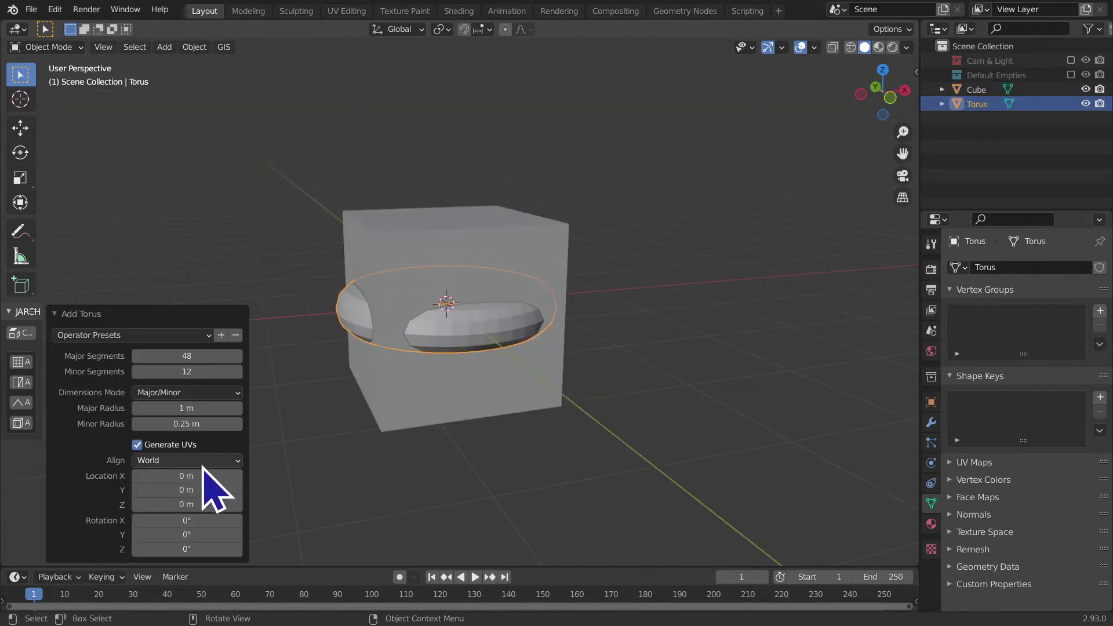
drag(177, 426, 232, 426)
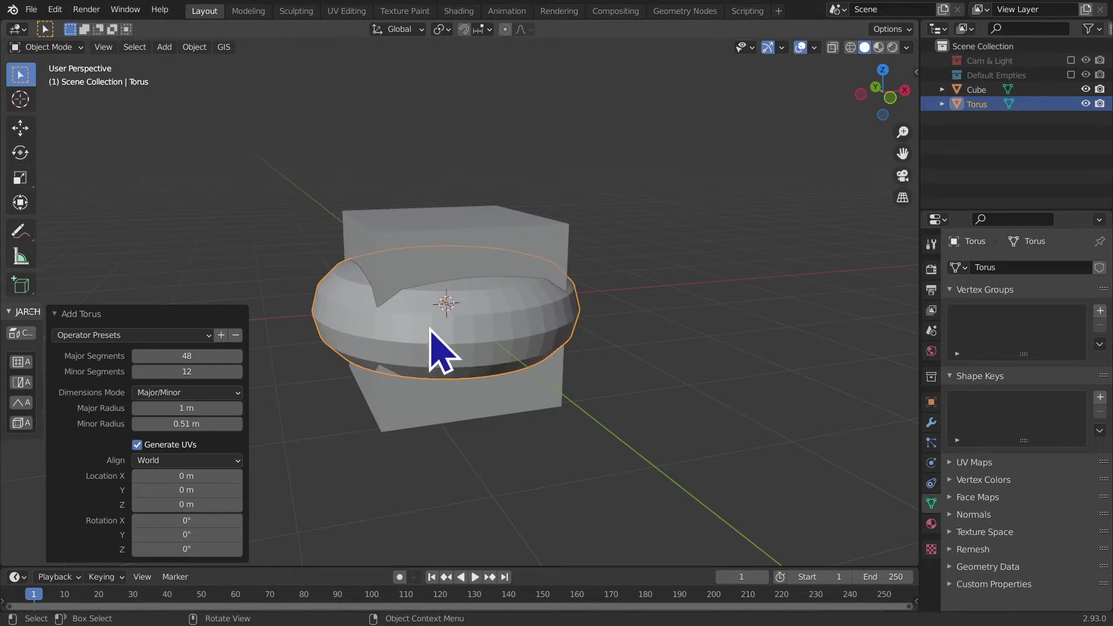
click(851, 47)
mouse_move(735, 154)
middle_down()
mouse_move(683, 203)
mouse_move(700, 181)
middle_up()
scroll(273, 373, up, 2)
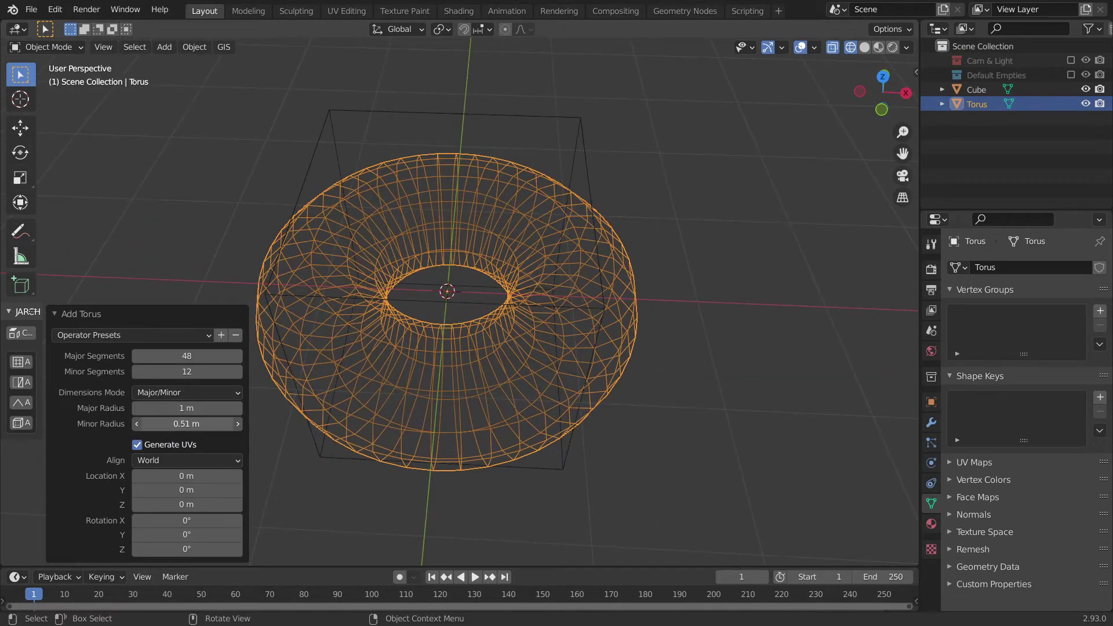
drag(177, 424, 181, 424)
drag(163, 356, 209, 356)
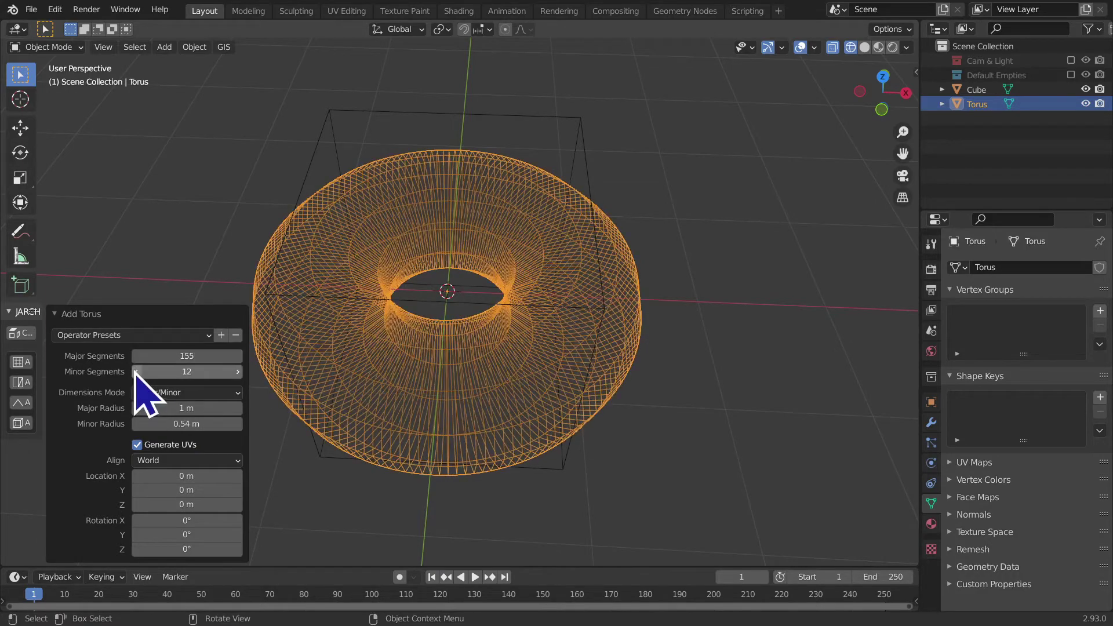
mouse_move(142, 356)
mouse_down()
mouse_move(174, 356)
mouse_move(151, 372)
mouse_move(219, 423)
mouse_up()
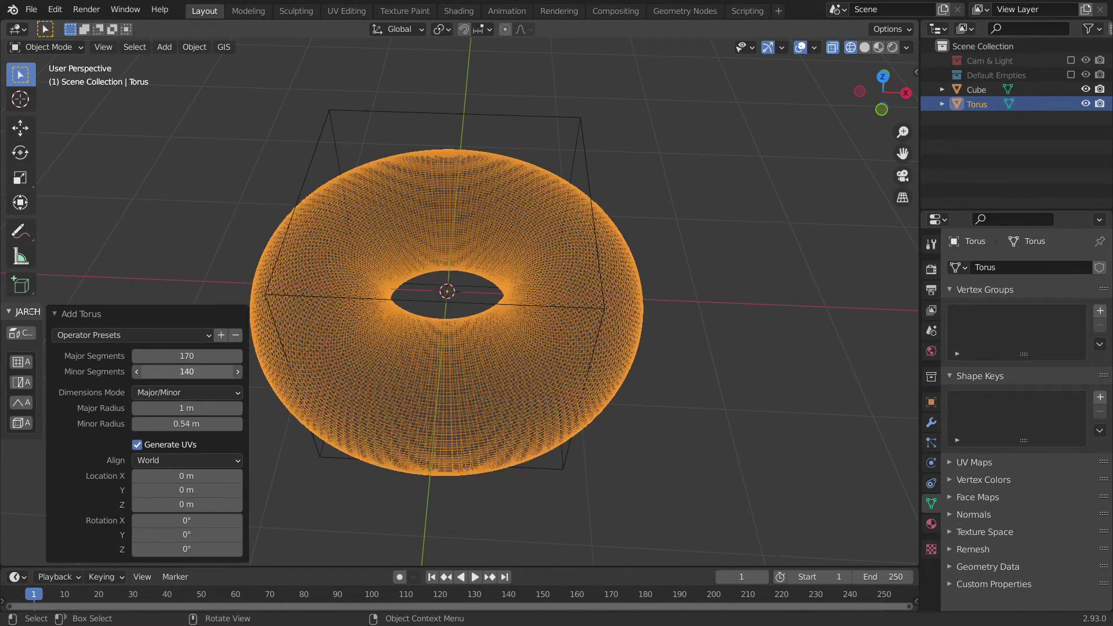
drag(177, 356, 179, 371)
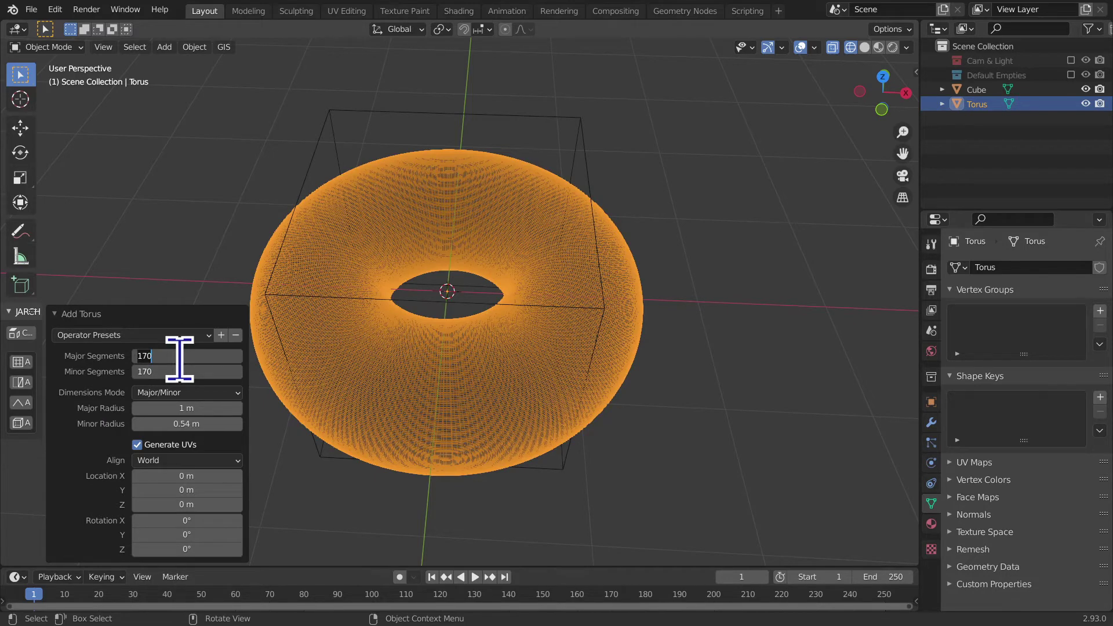
text(100)
key(Return)
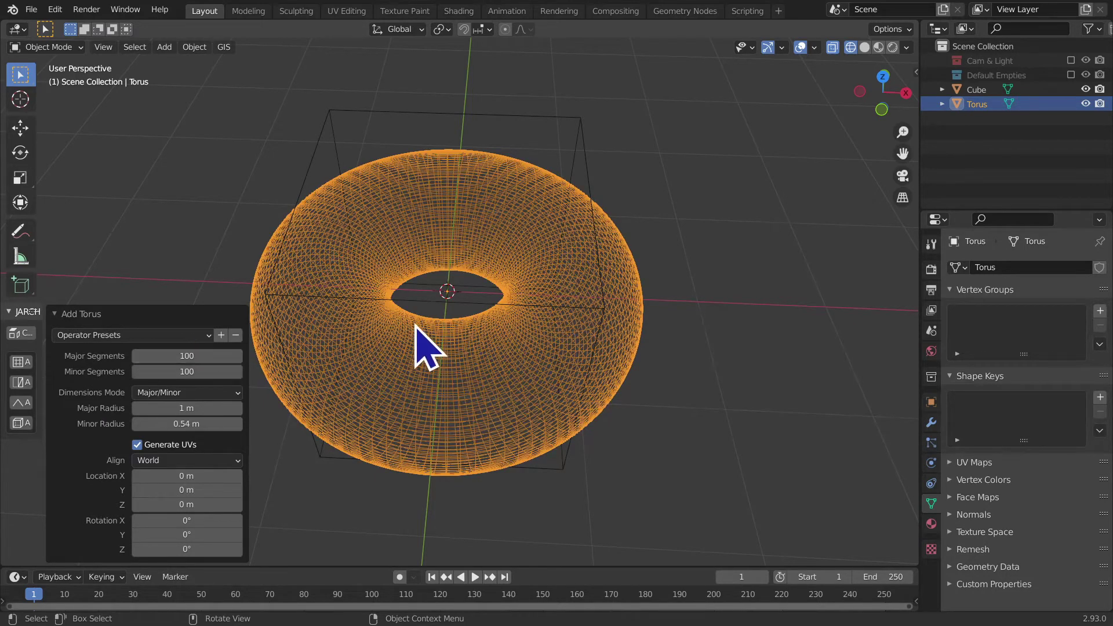
middle_drag(477, 406, 510, 333)
- Switch back to solid shading and select the torus
key(alt+a)
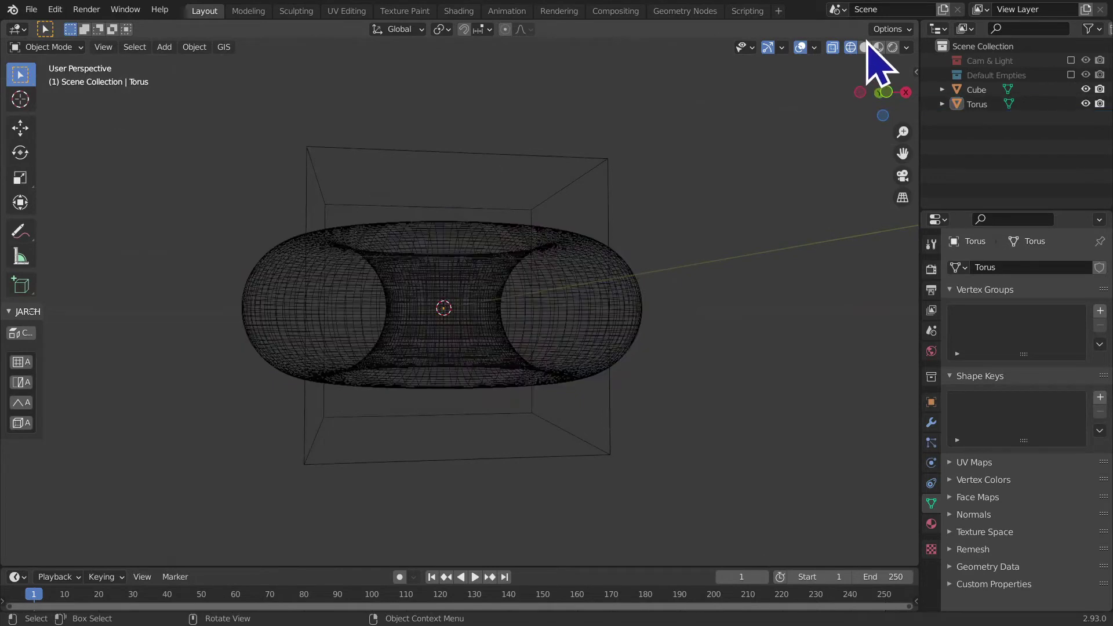
click(864, 47)
mouse_move(864, 49)
middle_down()
mouse_move(760, 268)
mouse_move(595, 366)
middle_up()
click(595, 365)
right_click(596, 339)
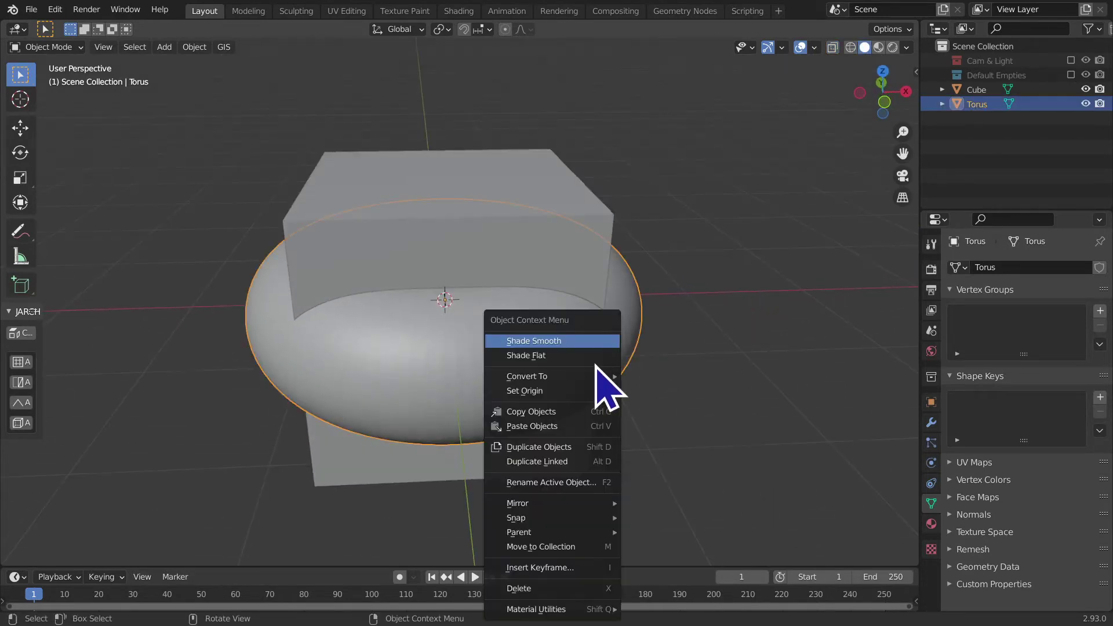
mouse_move(673, 347)
middle_down()
mouse_move(631, 418)
mouse_move(654, 360)
mouse_move(645, 312)
middle_up()
scroll(645, 311, down, 2)
scroll(645, 311, down, 2)
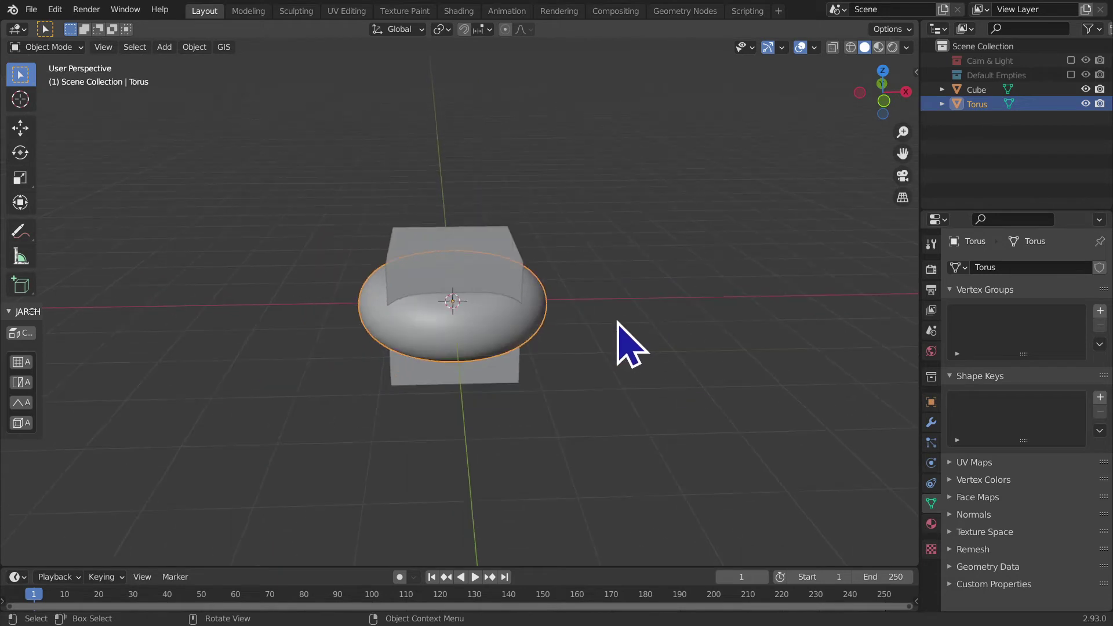
- Move the torus several times with G to lift it off the cube
key(g)
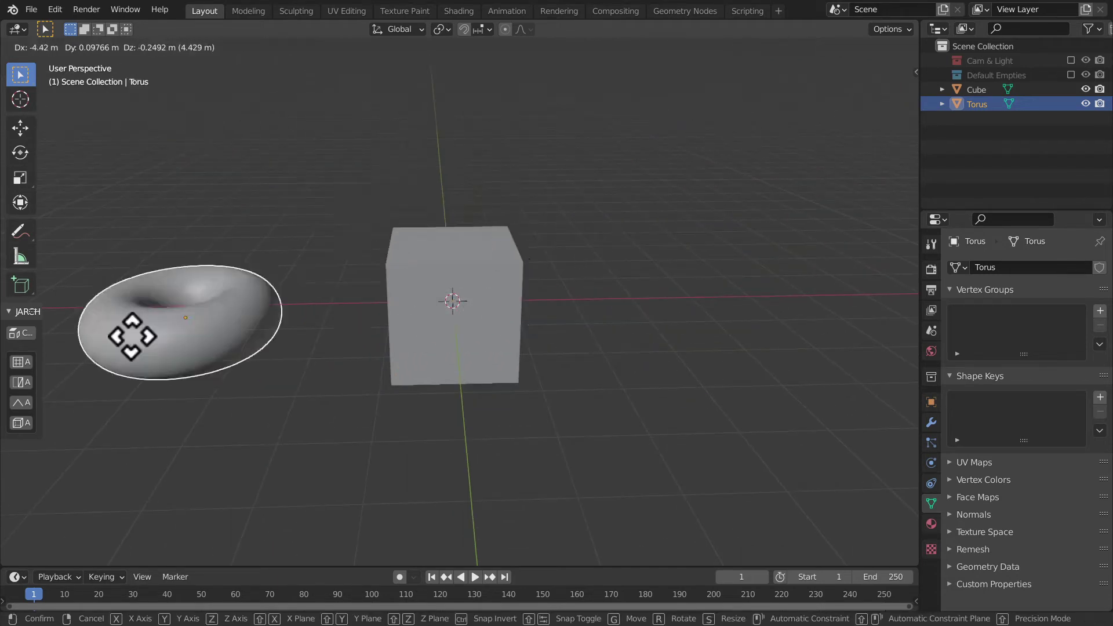
click(509, 147)
scroll(574, 156, down, 4)
key(g)
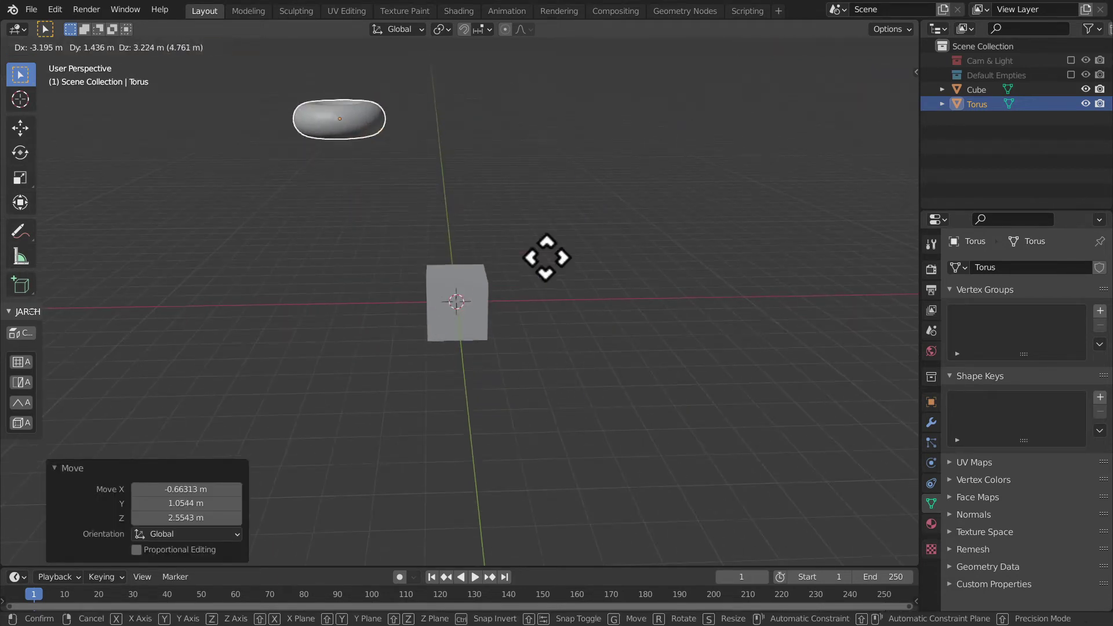
click(564, 331)
middle_drag(589, 336, 562, 264)
key(g)
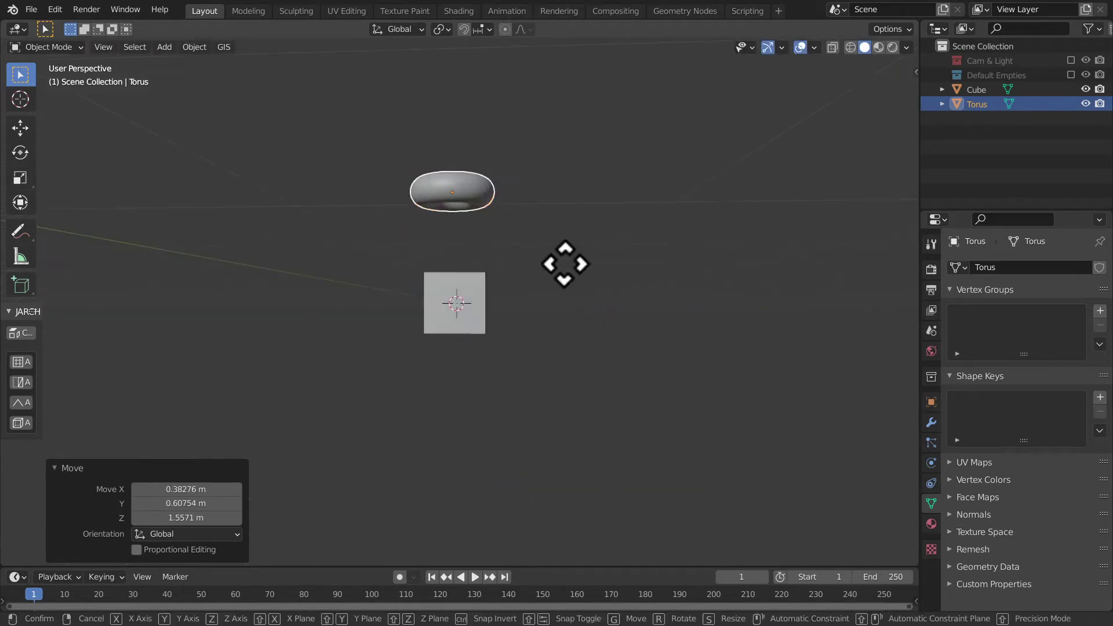
click(453, 330)
middle_drag(453, 332, 487, 386)
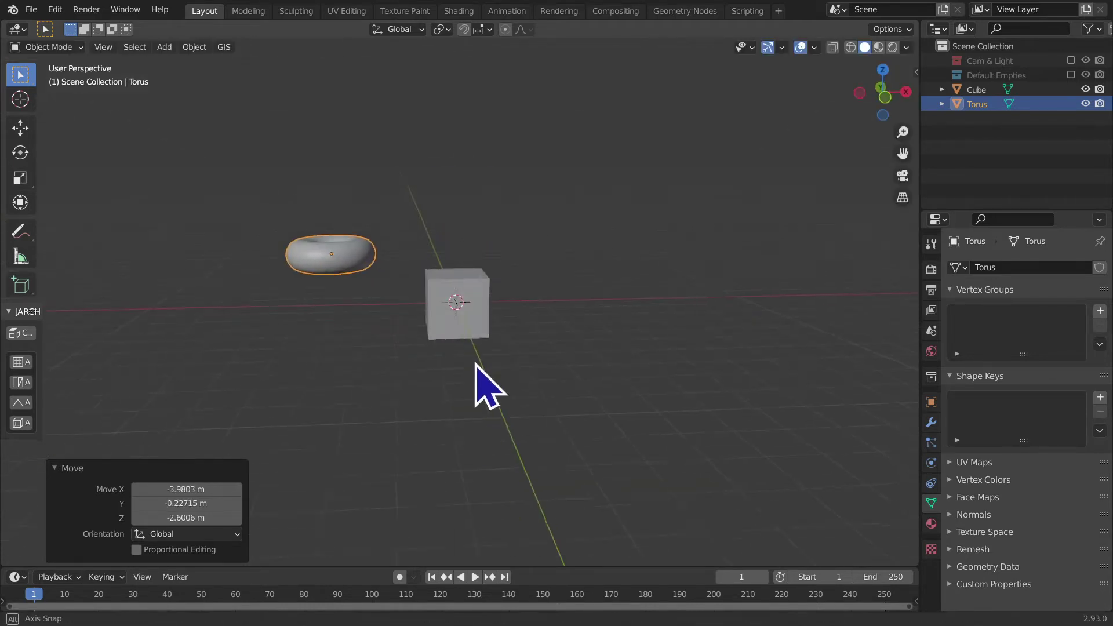
- Place the torus beside the cube, finishing with a Y-constrained move
key(g)
click(415, 376)
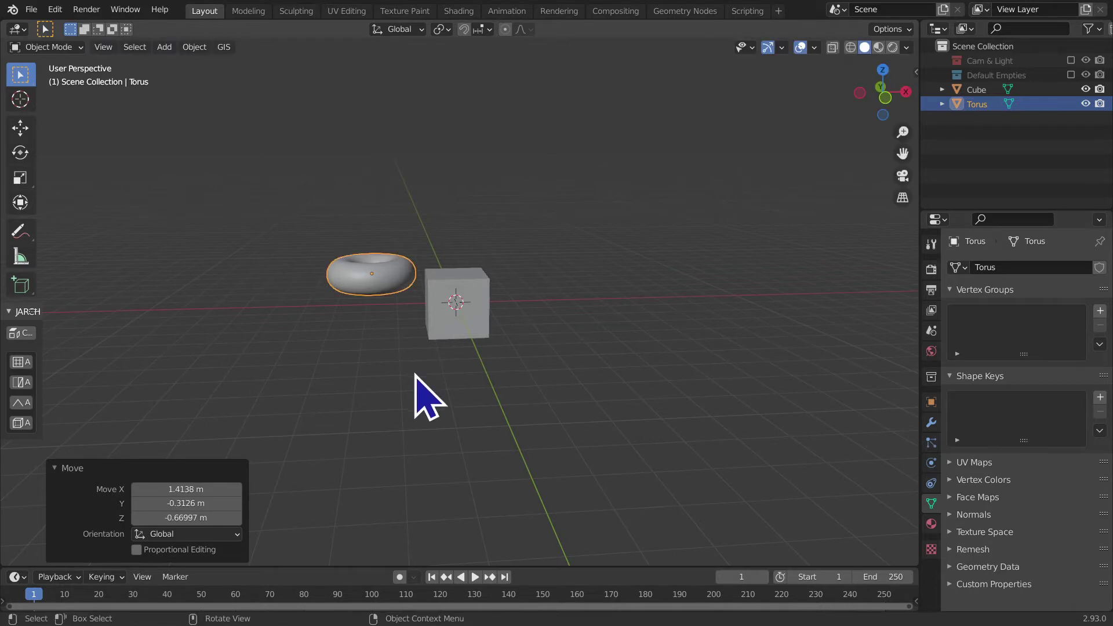
middle_drag(418, 378, 460, 403)
scroll(367, 342, up, 3)
mouse_move(367, 342)
middle_down()
mouse_move(502, 397)
mouse_move(601, 410)
mouse_move(559, 434)
middle_up()
key(g)
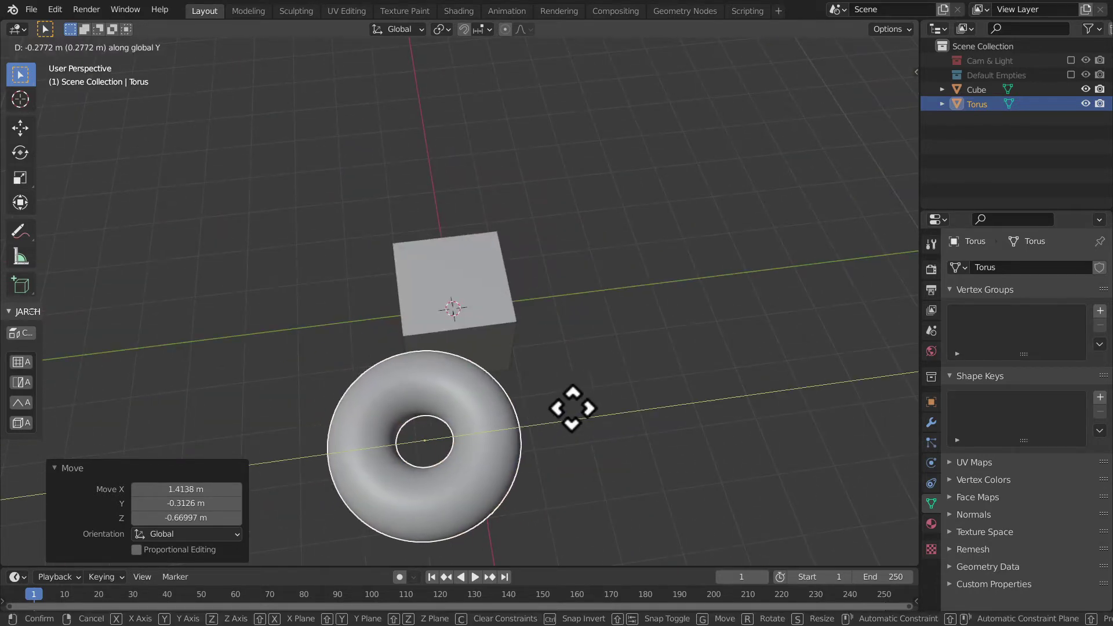
key(y)
click(619, 398)
mouse_move(619, 398)
middle_down()
mouse_move(558, 405)
mouse_move(351, 337)
middle_up()
- Toggle selection between torus and cube, ending with the cube selected
click(171, 285)
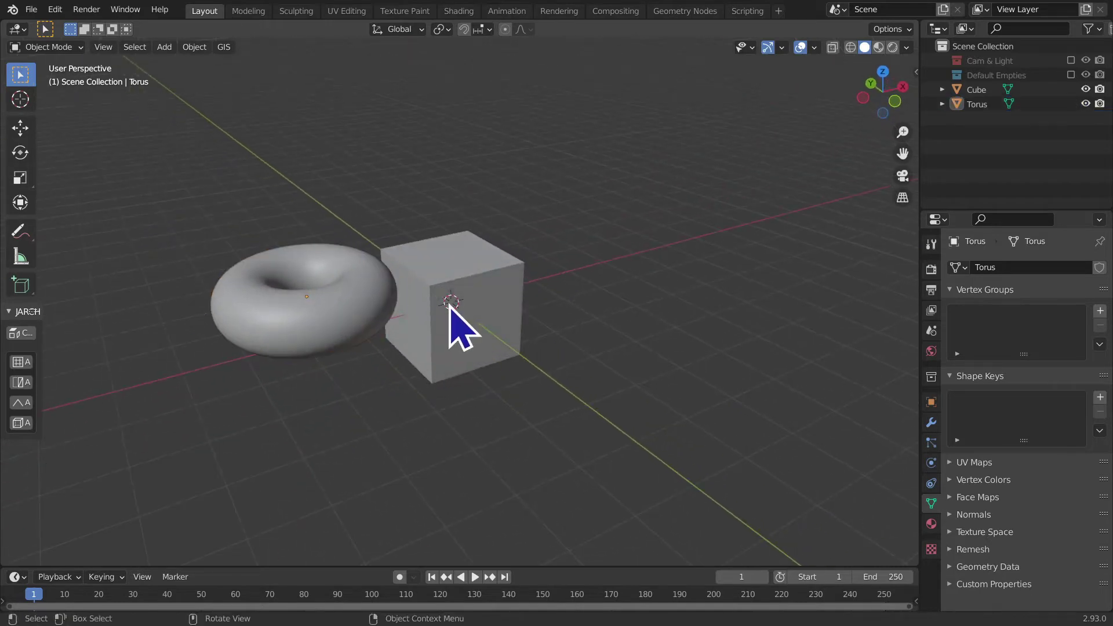
click(449, 305)
click(353, 311)
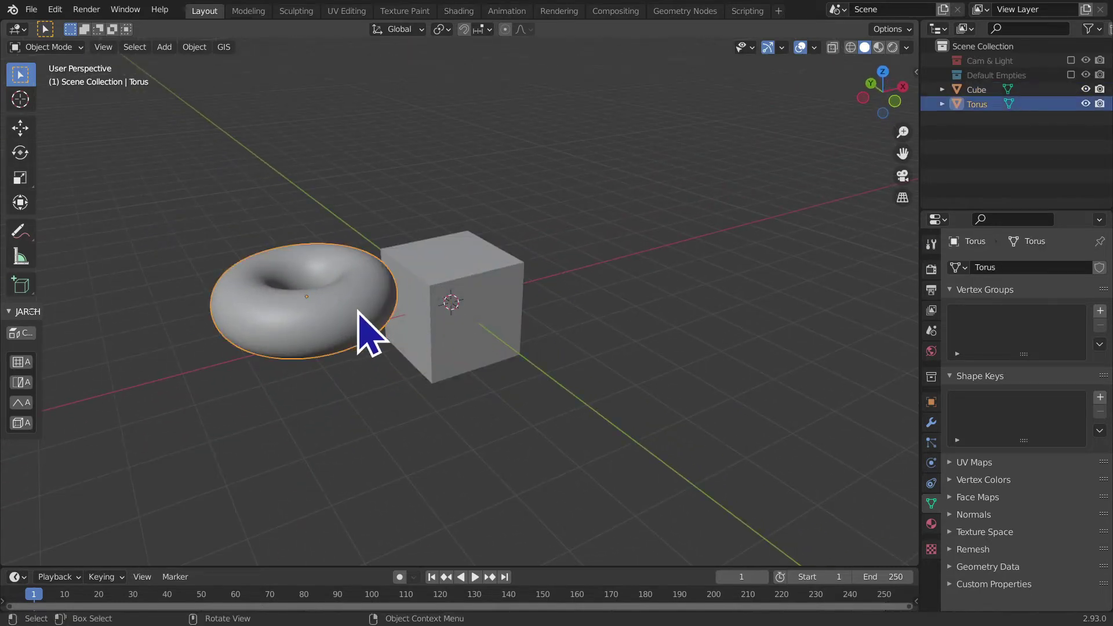
click(444, 360)
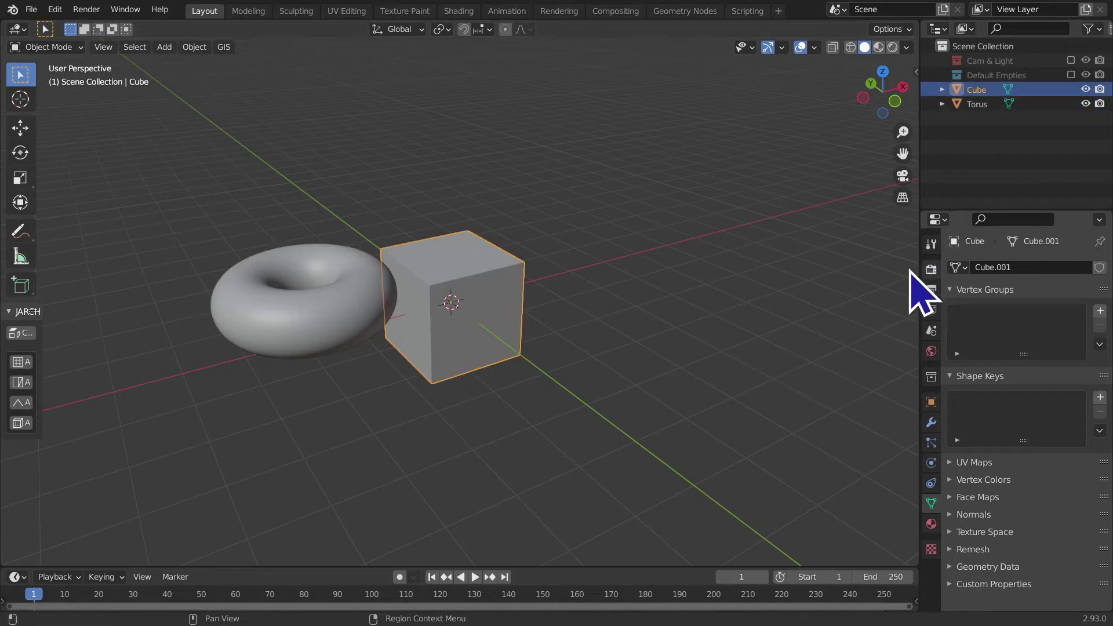
click(345, 302)
click(438, 303)
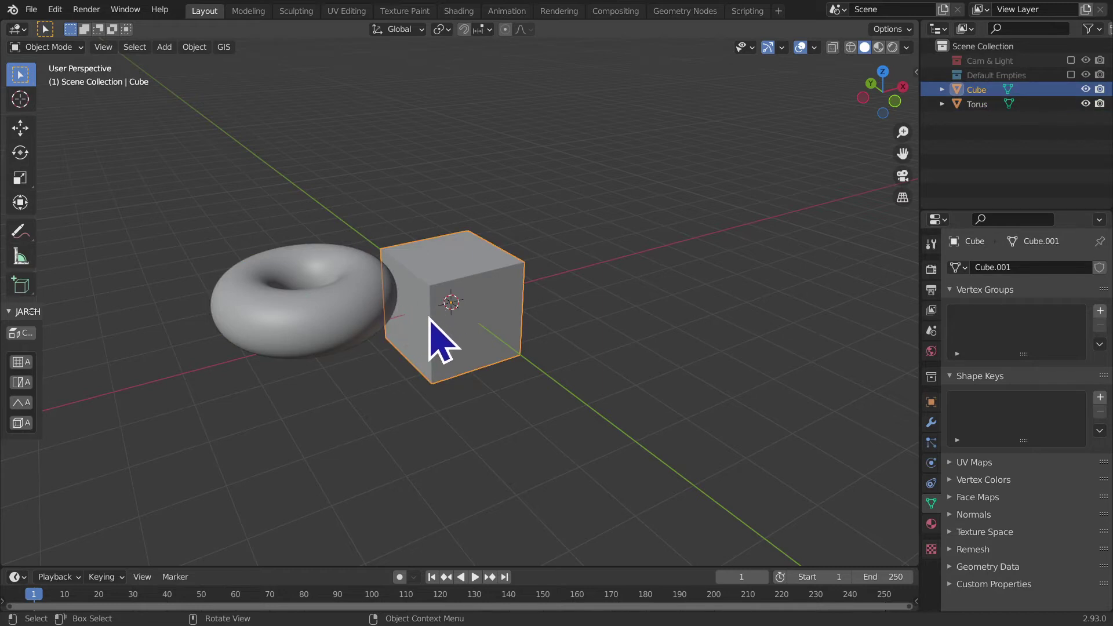
- Parent the cube to the active torus with Ctrl+P > Object, then select the torus alone
shift+click(328, 317)
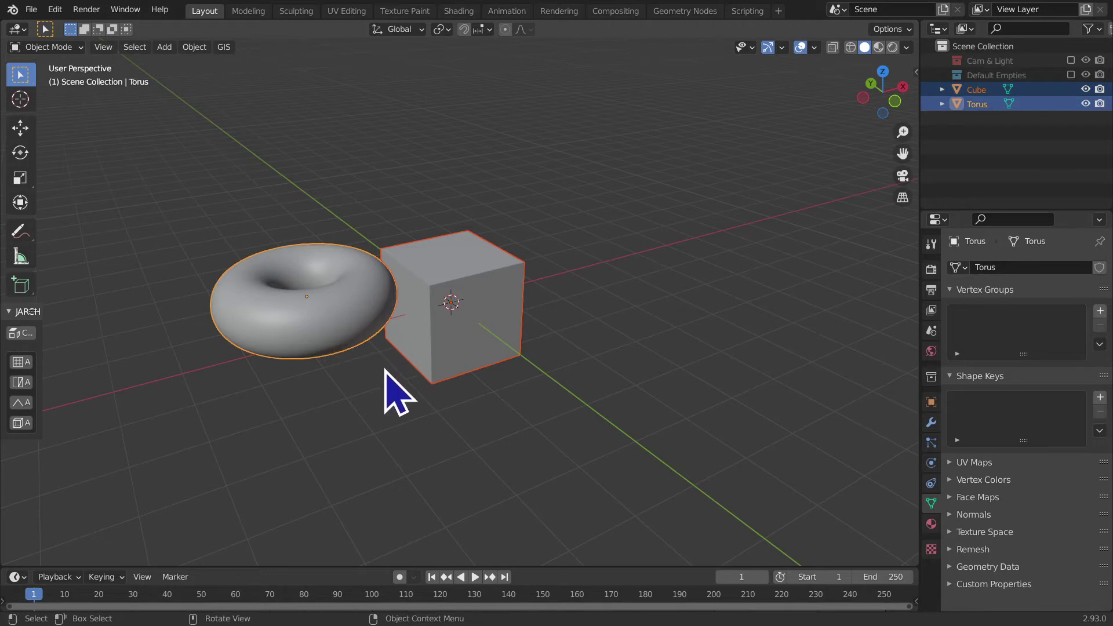
mouse_move(517, 363)
middle_down()
mouse_move(654, 380)
mouse_move(681, 367)
mouse_move(758, 372)
mouse_move(717, 378)
middle_up()
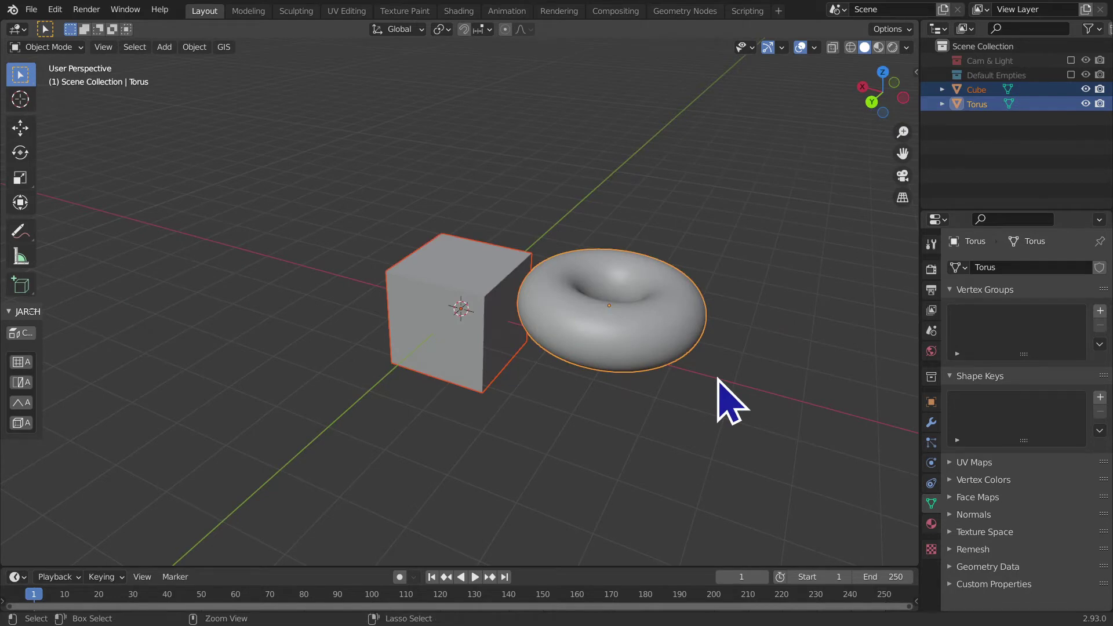
key(ctrl+p)
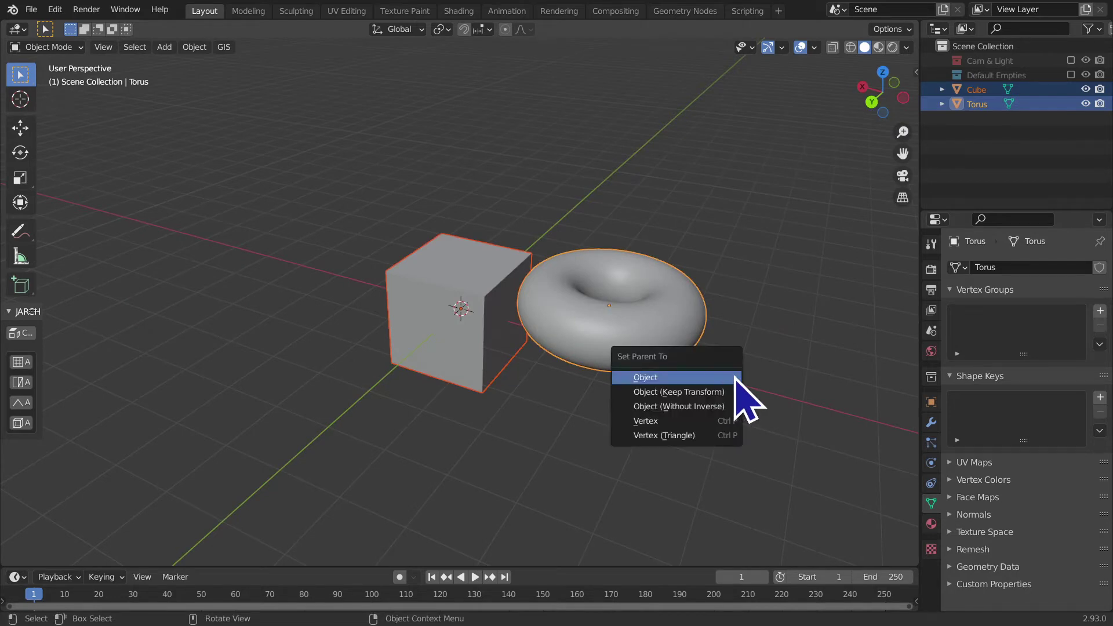
click(735, 378)
mouse_move(735, 377)
middle_down()
mouse_move(597, 392)
mouse_move(529, 385)
middle_up()
click(582, 355)
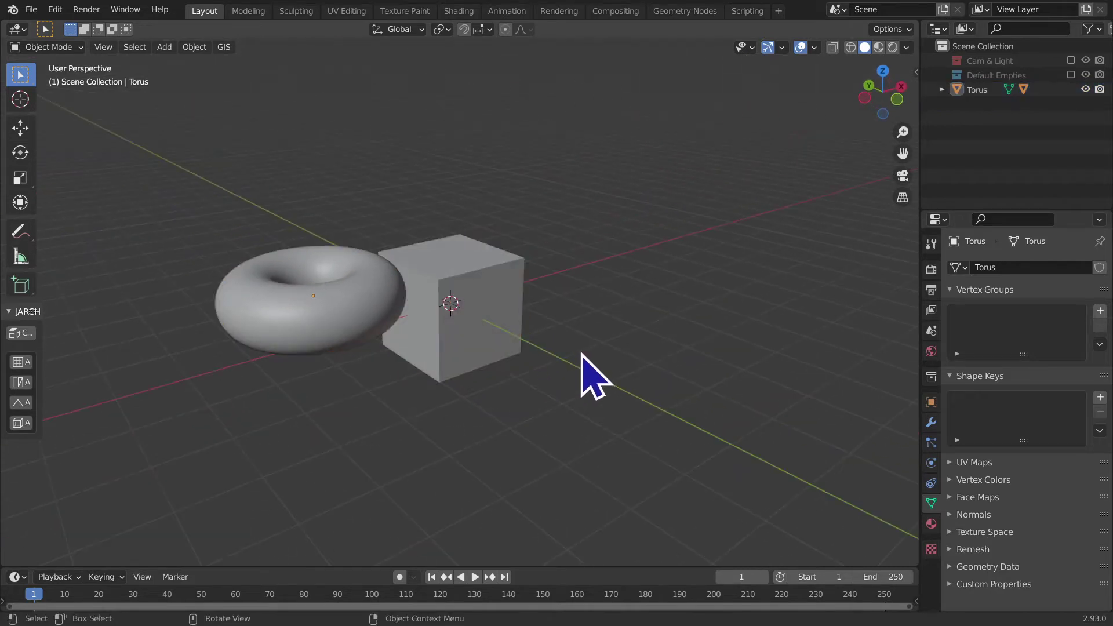
click(326, 336)
- Move the torus so its child cube follows, undo, then move it again
key(g)
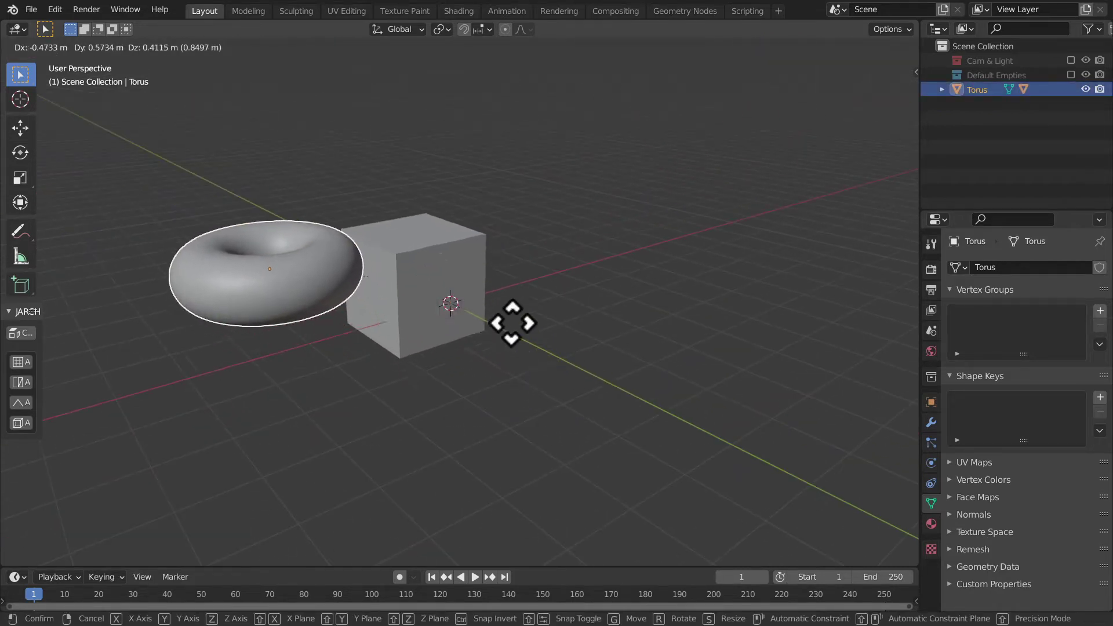
click(525, 285)
key(ctrl+z)
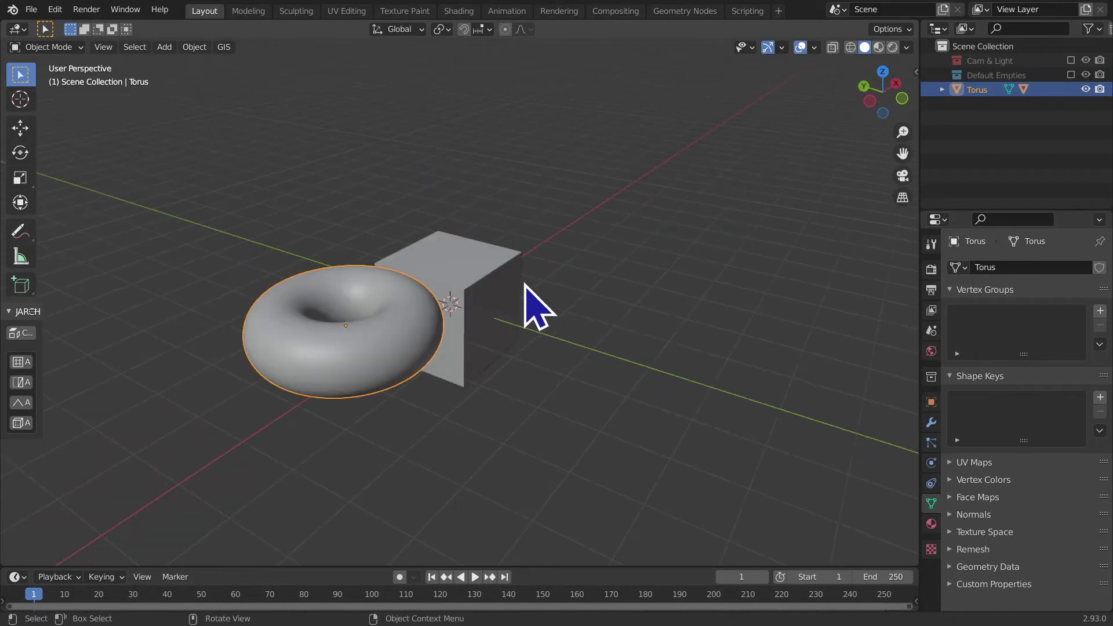
middle_drag(525, 286, 510, 460)
key(g)
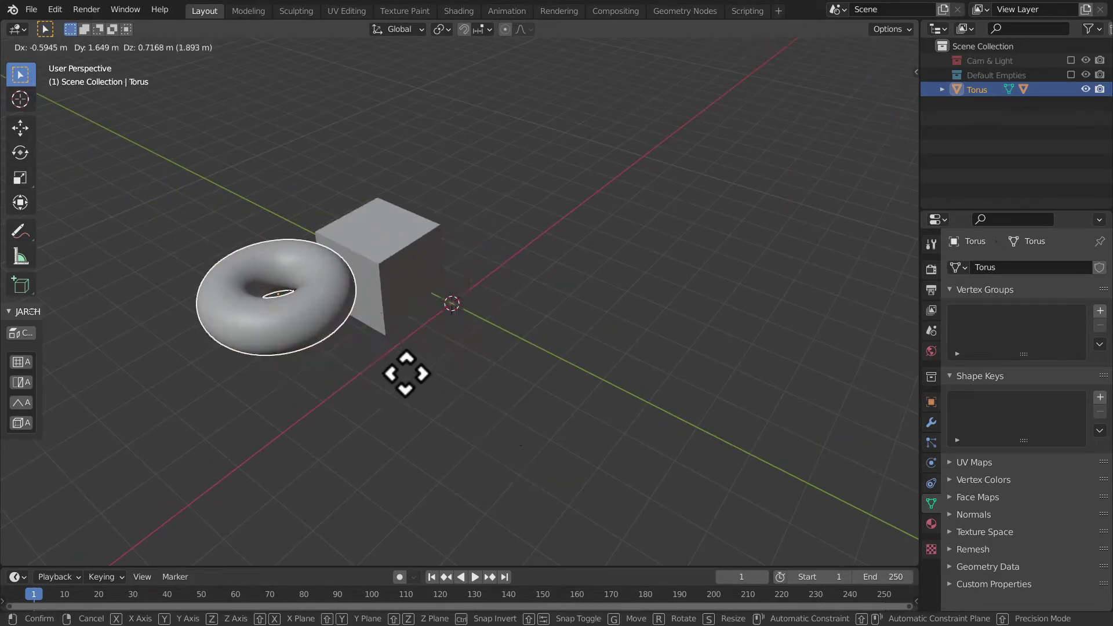
click(406, 374)
middle_drag(375, 380, 454, 330)
- Rotate the torus and scale it up, checking the cube follows along
key(r)
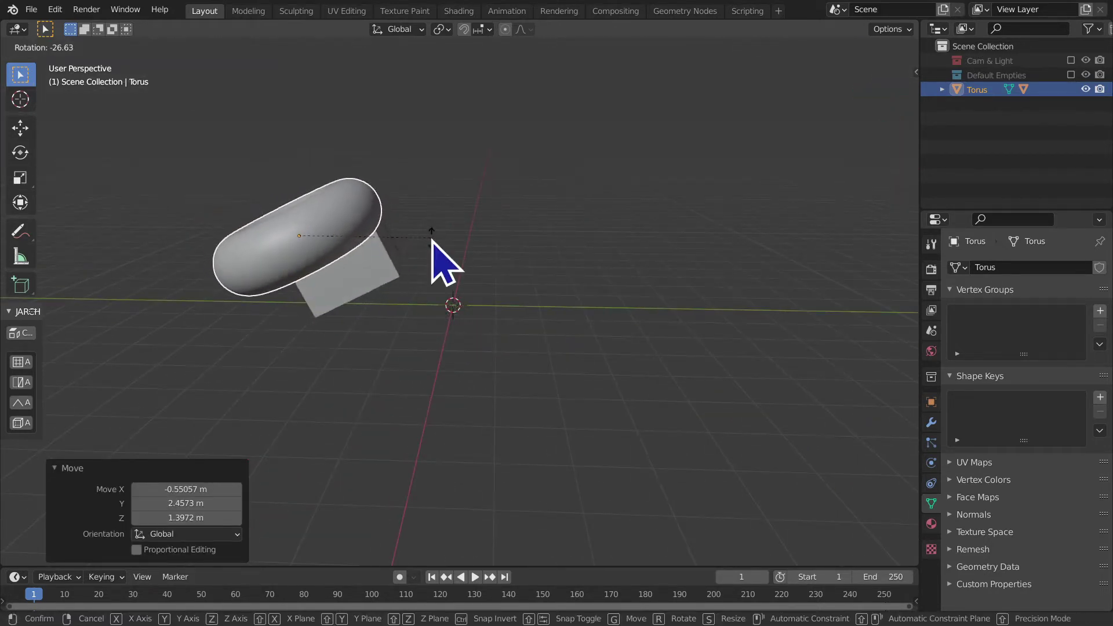
click(432, 239)
key(s)
click(522, 231)
mouse_move(522, 232)
middle_down()
mouse_move(534, 323)
mouse_move(659, 290)
middle_up()
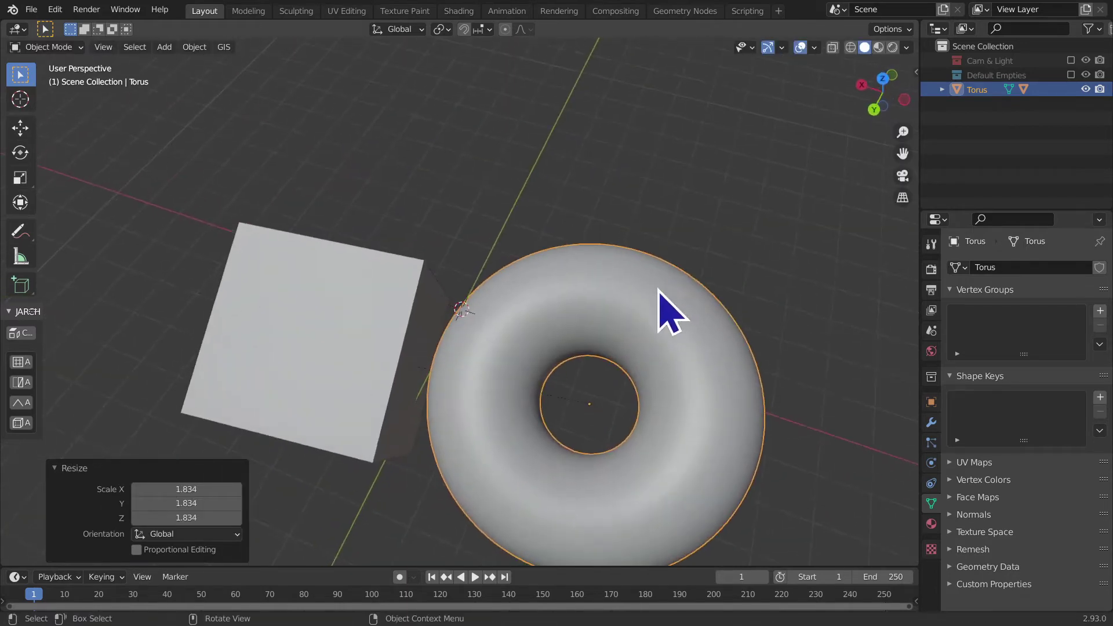
- Orbit around the objects from above, then switch to the back orthographic view
scroll(658, 289, down, 5)
scroll(658, 289, up, 5)
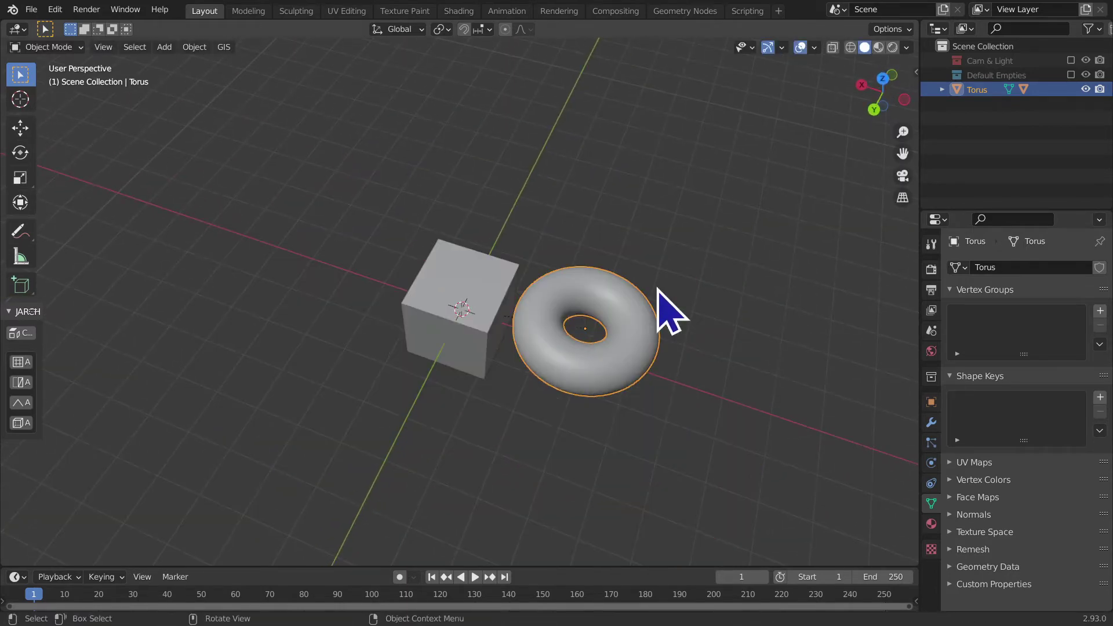
middle_drag(662, 281, 540, 277)
mouse_move(465, 163)
middle_down()
mouse_move(318, 298)
mouse_move(457, 241)
mouse_move(646, 341)
mouse_move(670, 339)
mouse_move(522, 293)
mouse_move(634, 268)
mouse_move(596, 269)
mouse_move(657, 265)
middle_up()
scroll(588, 281, up, 3)
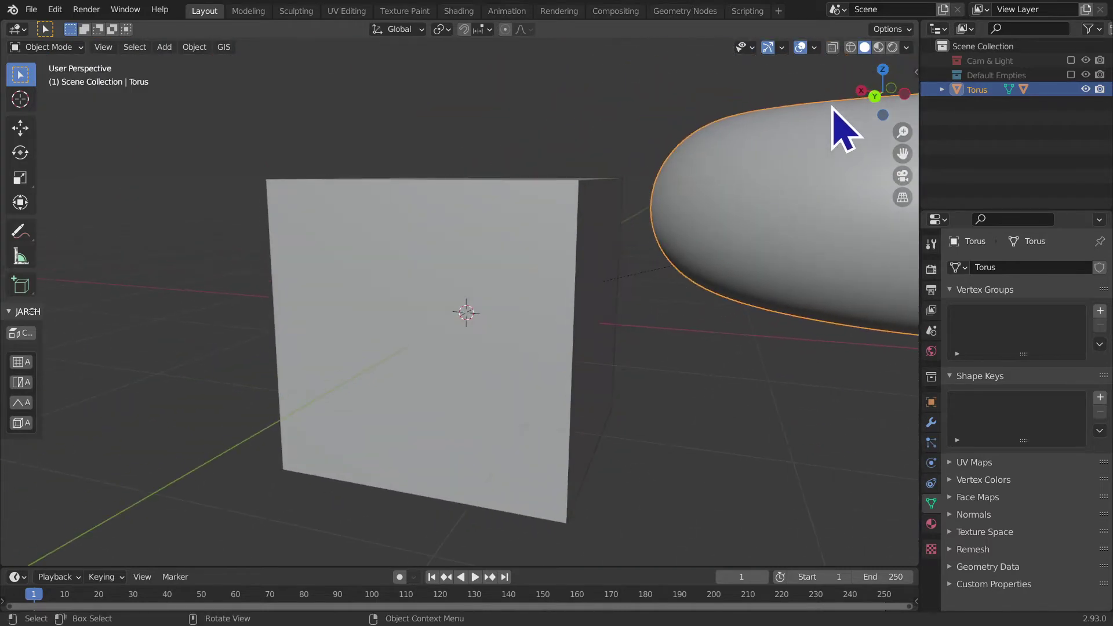
click(876, 97)
scroll(753, 212, down, 1)
- Pan and zoom onto the torus and cube, then orbit back to perspective
shift+middle_drag(720, 219, 530, 266)
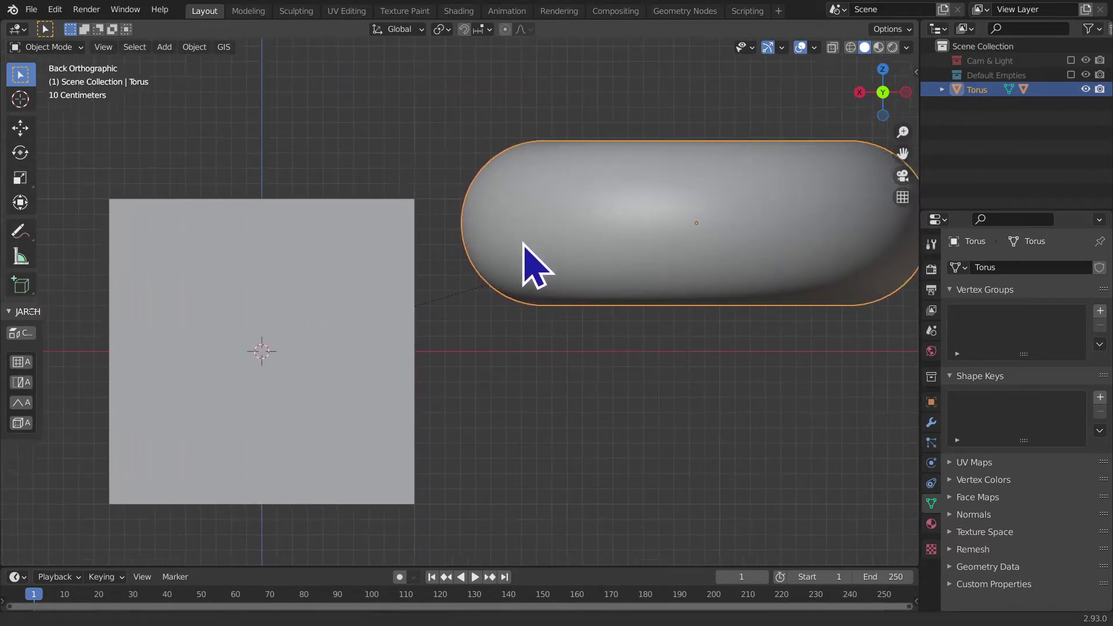
scroll(529, 266, up, 2)
scroll(351, 409, up, 2)
scroll(348, 410, up, 2)
scroll(339, 400, up, 1)
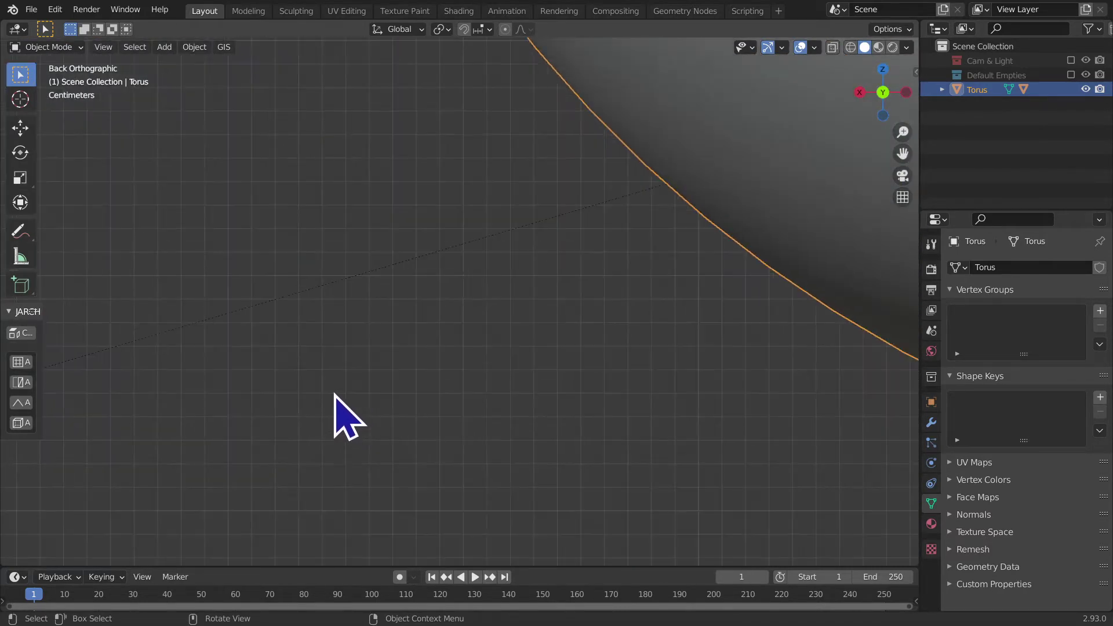
scroll(365, 385, up, 1)
scroll(412, 383, up, 2)
scroll(433, 392, up, 3)
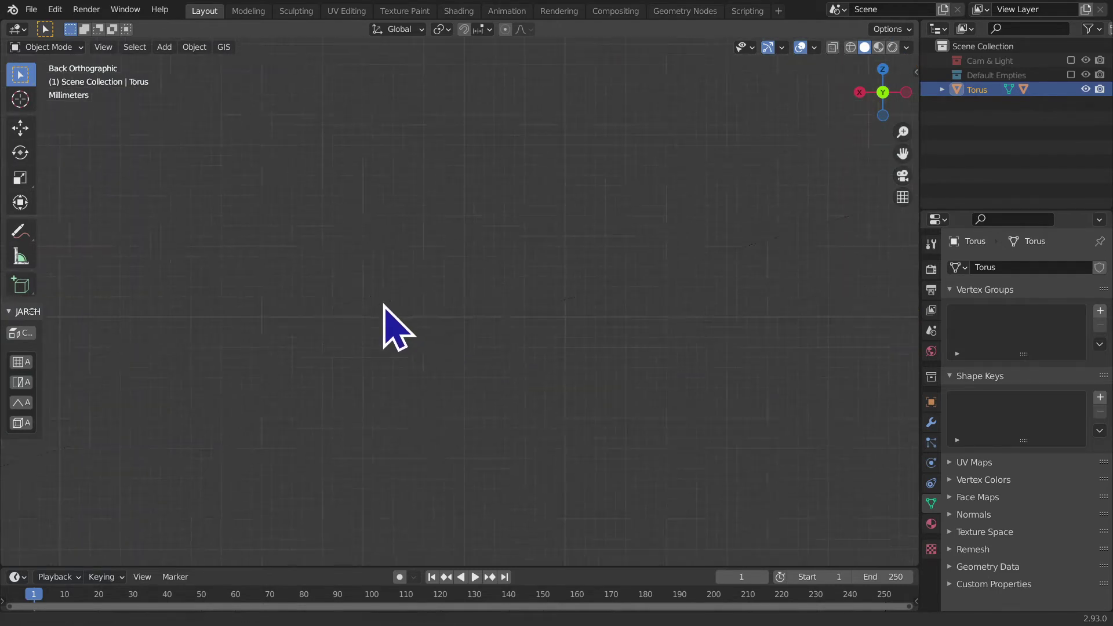
scroll(441, 371, up, 2)
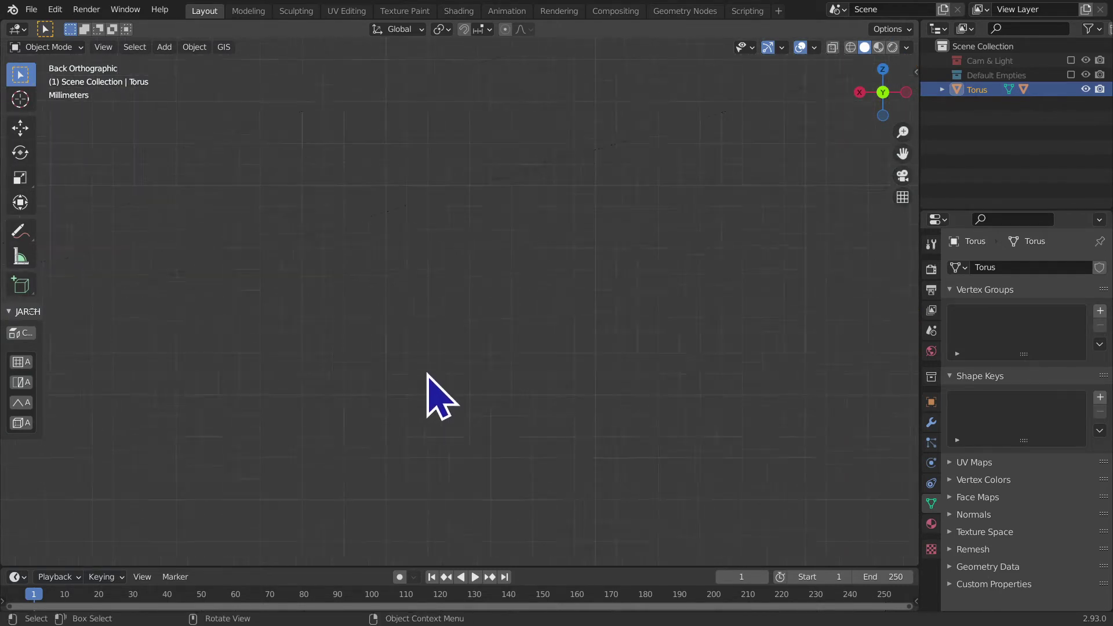
scroll(436, 371, down, 2)
scroll(440, 358, down, 3)
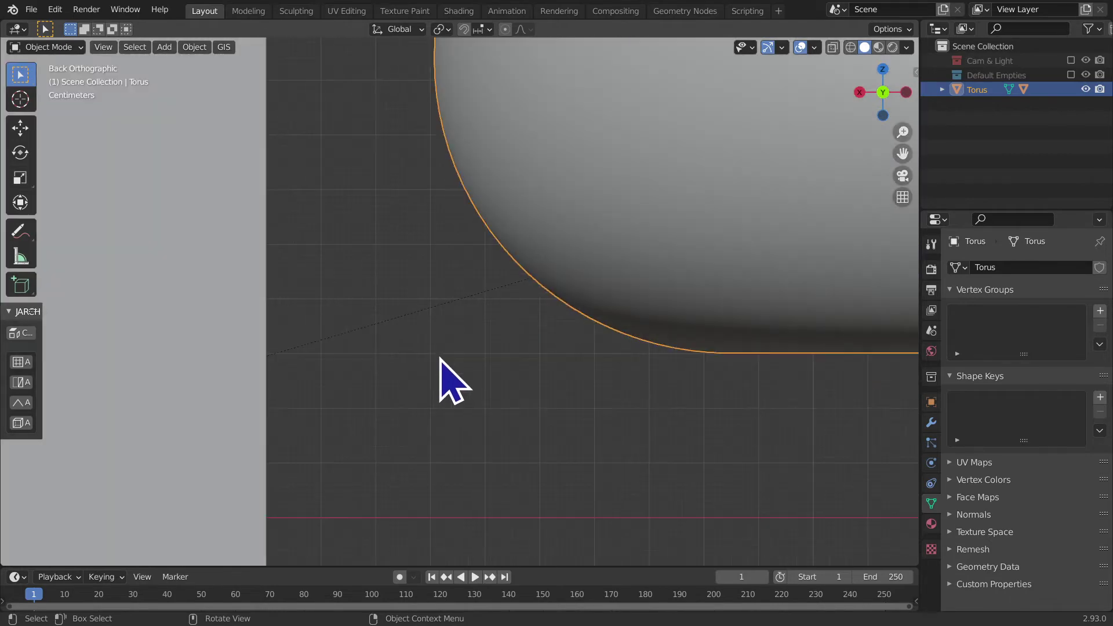
scroll(445, 358, down, 2)
scroll(444, 359, down, 1)
scroll(440, 363, down, 3)
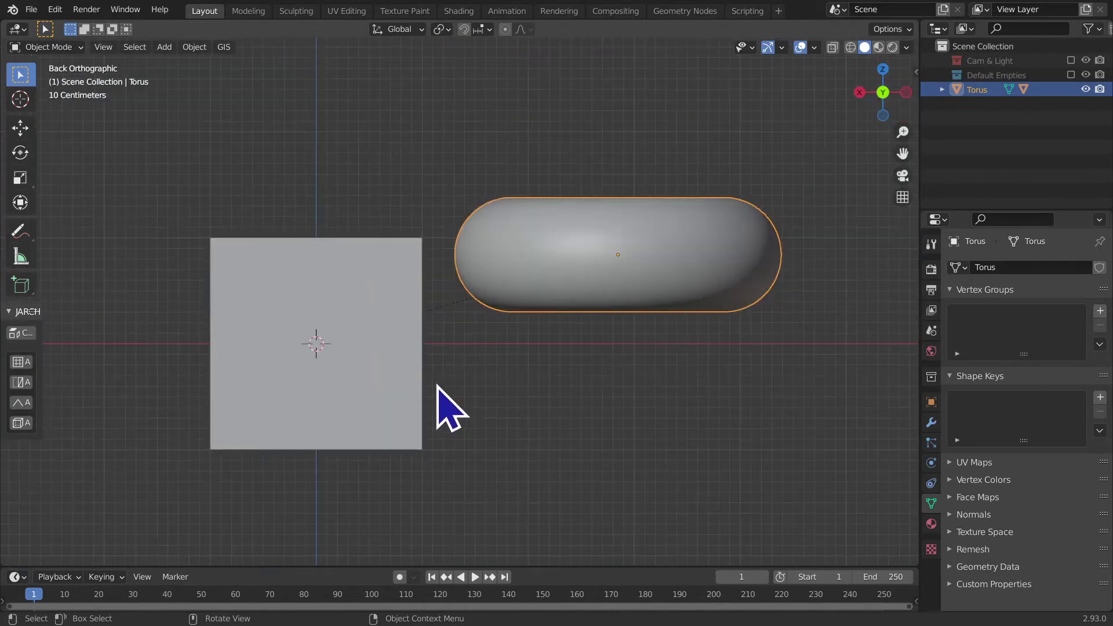
mouse_move(440, 360)
middle_down()
mouse_move(423, 394)
mouse_move(498, 310)
mouse_move(298, 314)
mouse_move(313, 389)
mouse_move(472, 355)
middle_up()
- Reselect the torus, then pick the Cube nested under Torus in the Outliner
click(443, 530)
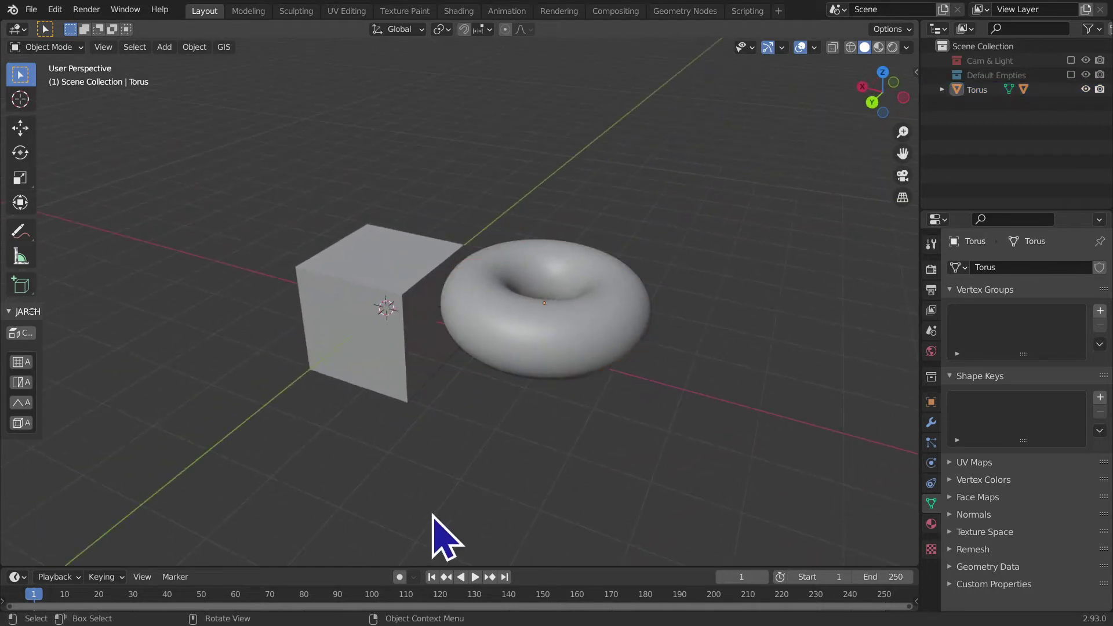
click(548, 263)
key(b)
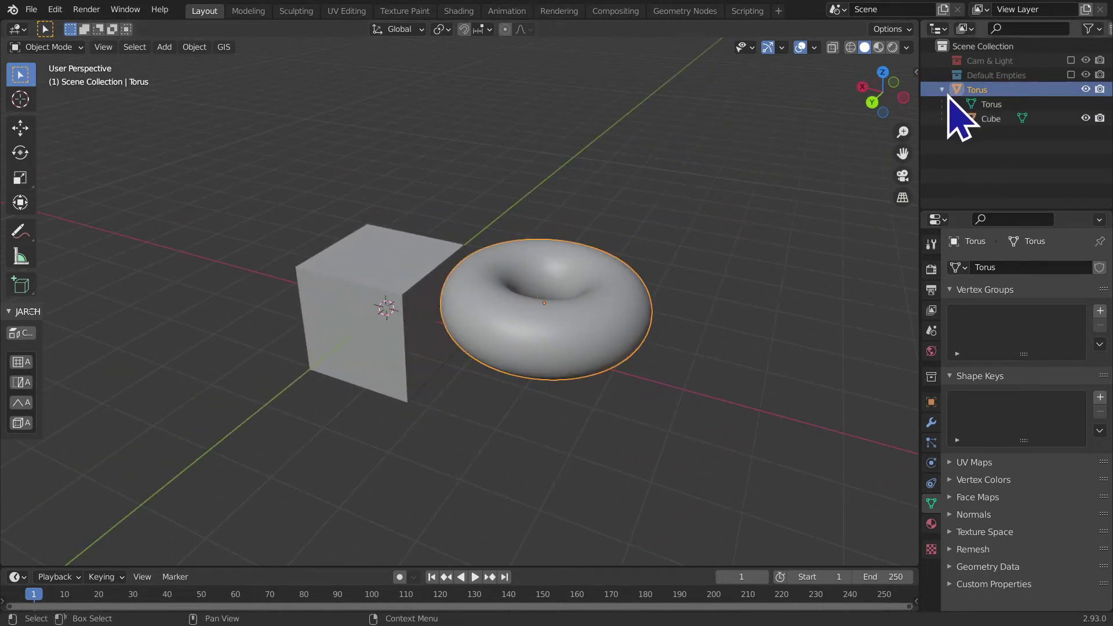
click(973, 118)
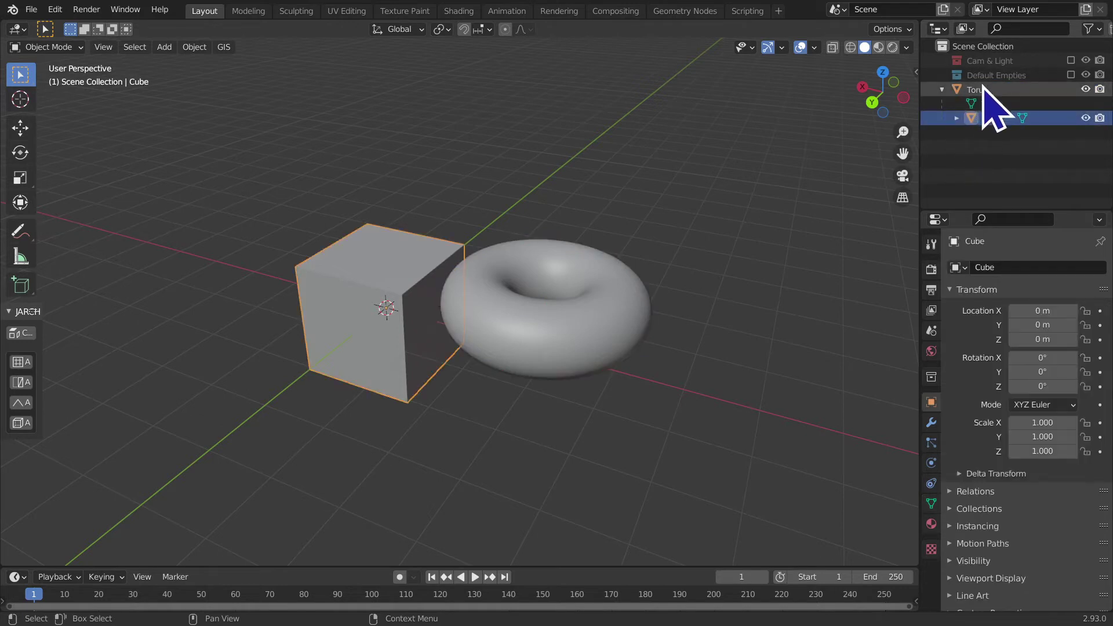
- Alternate between Torus and Cube rows to compare their Object transform values
click(983, 90)
click(981, 119)
click(982, 93)
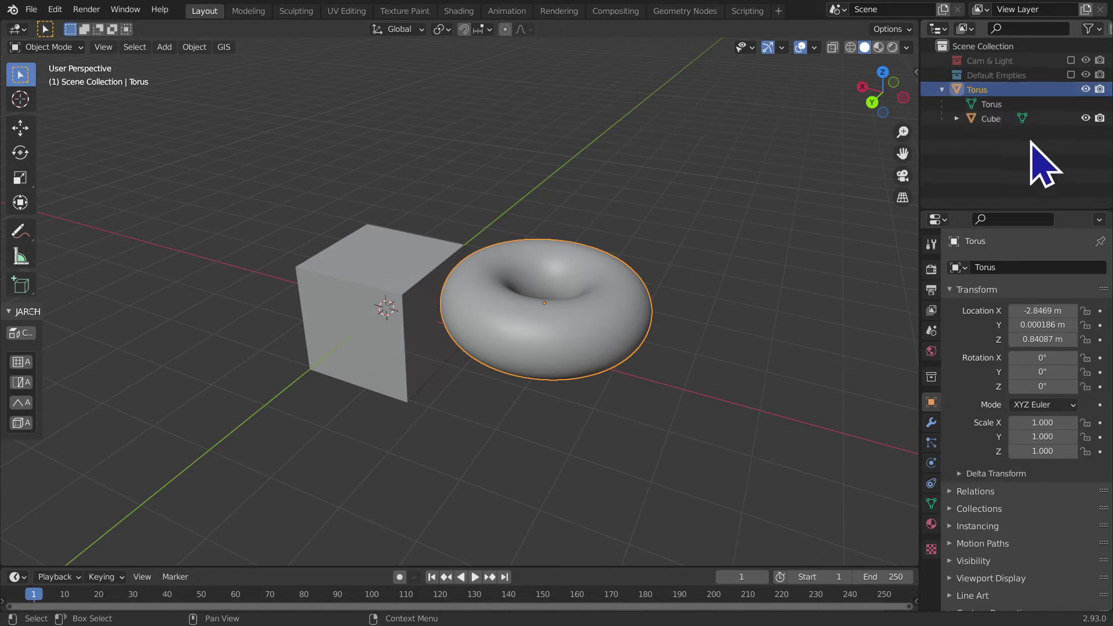
double_click(1009, 119)
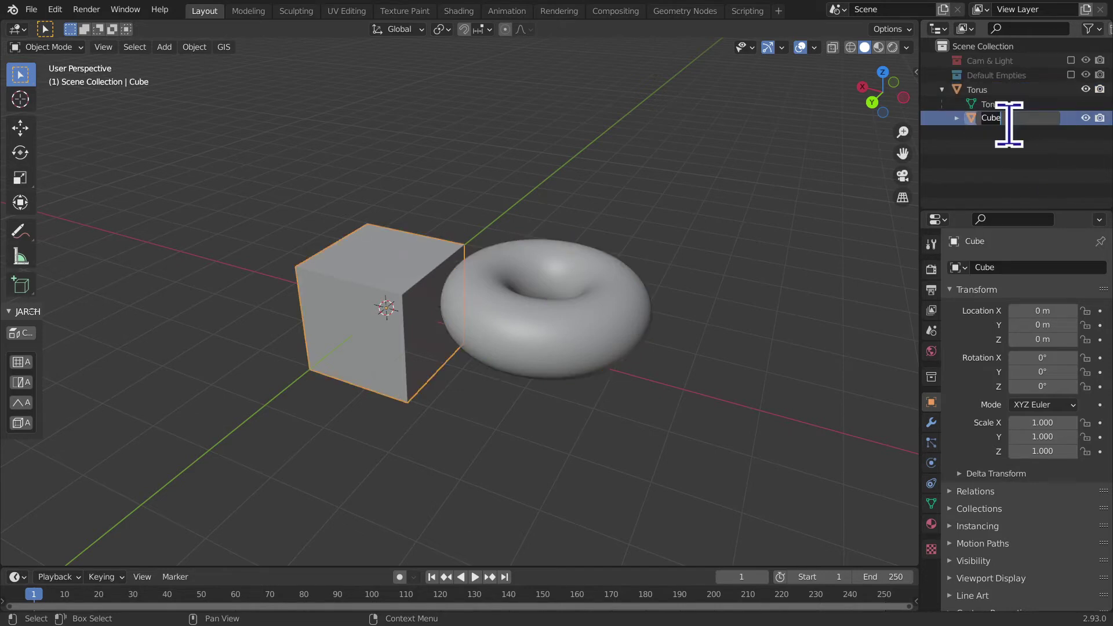
click(984, 92)
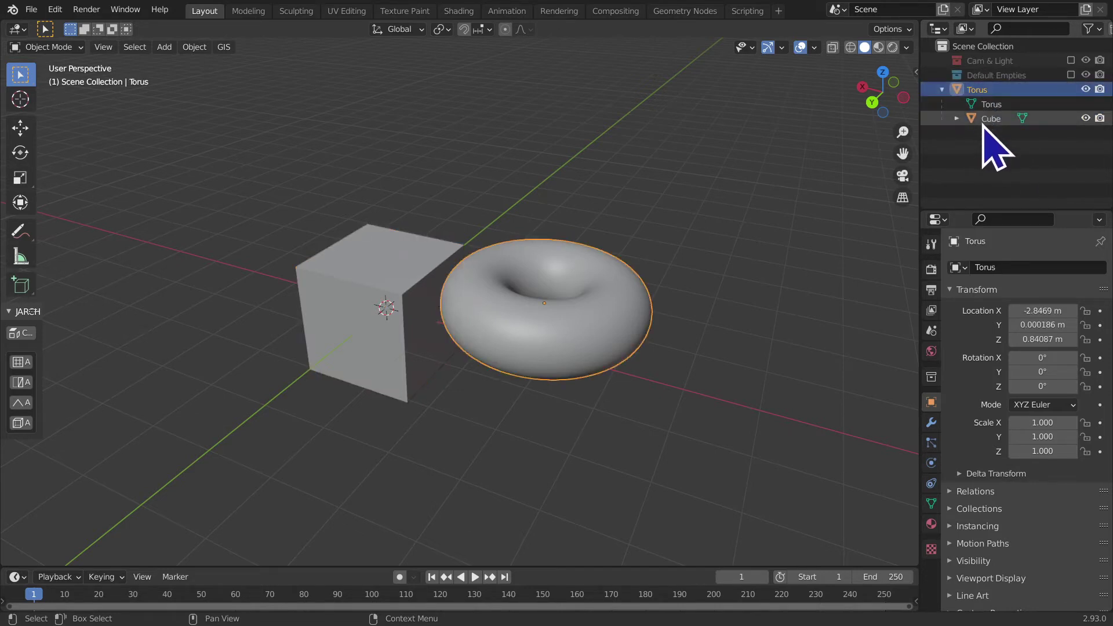
click(987, 119)
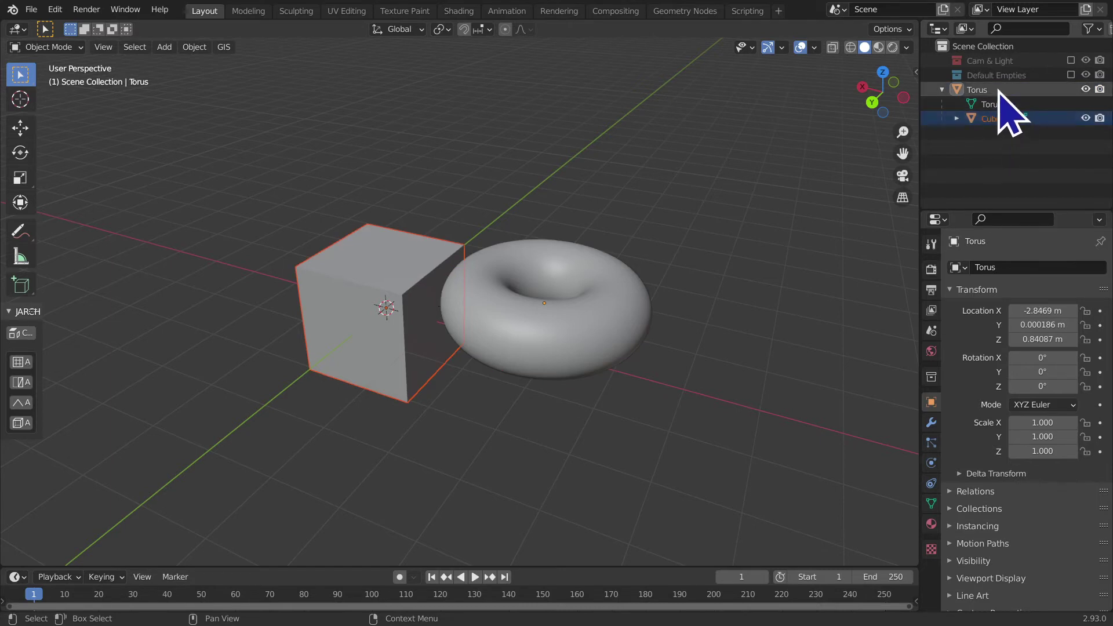
click(988, 91)
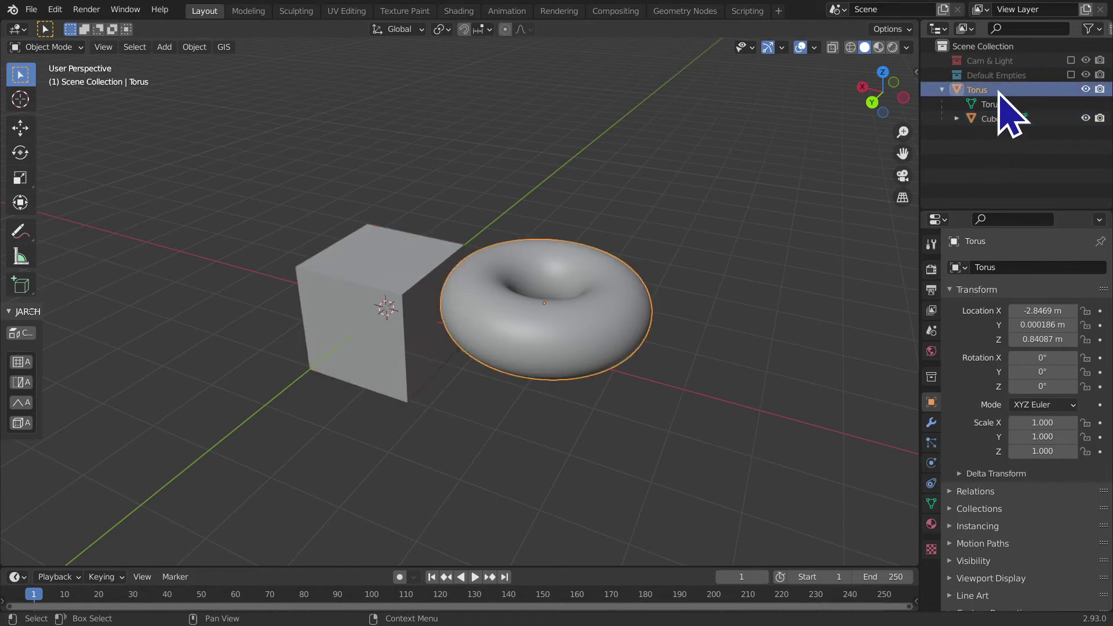
click(985, 151)
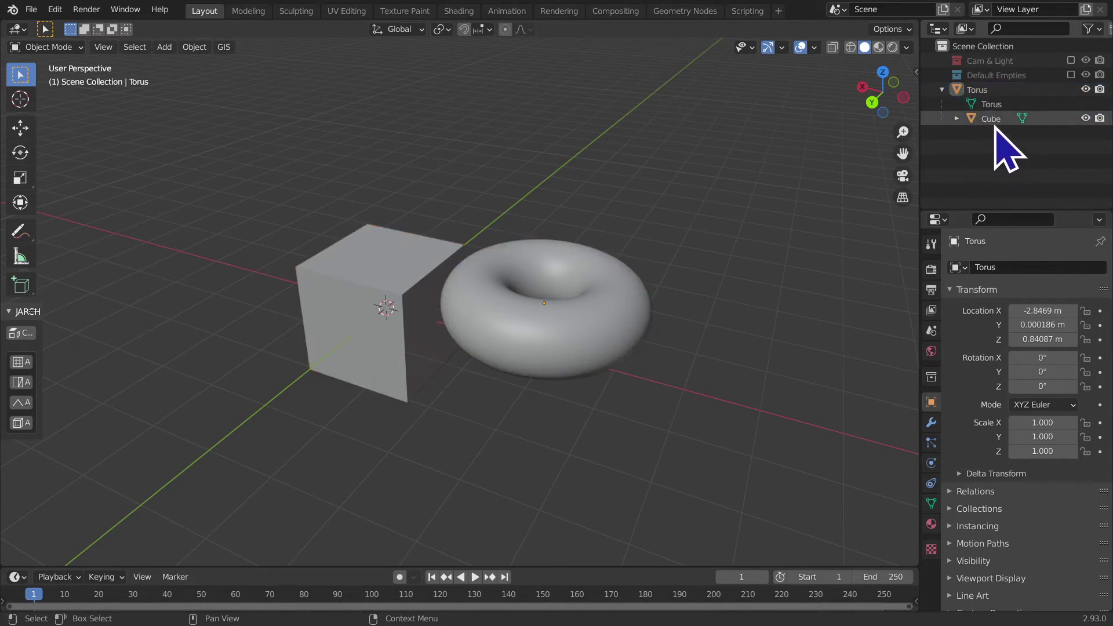
middle_drag(497, 414, 682, 432)
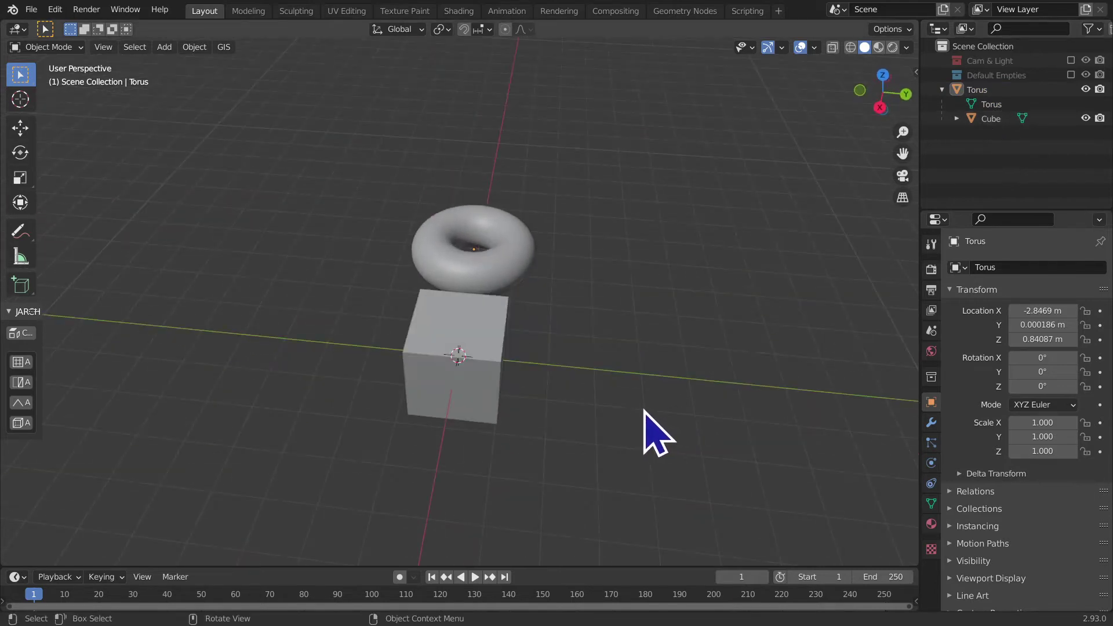
- Add a UV sphere and move it just left of the cube
key(shift+a)
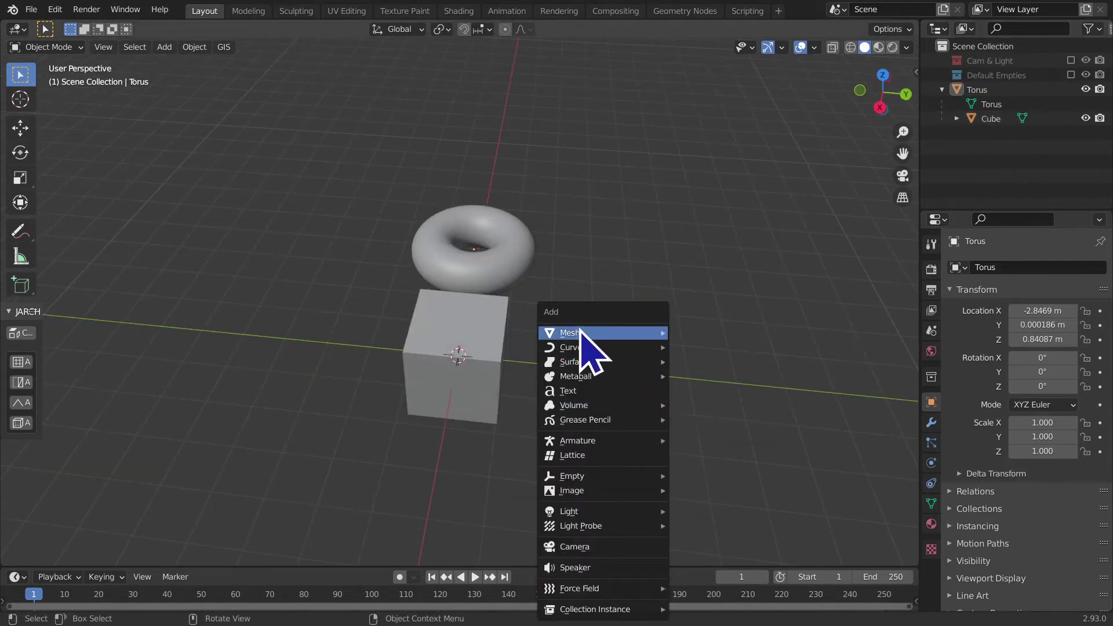
mouse_move(602, 332)
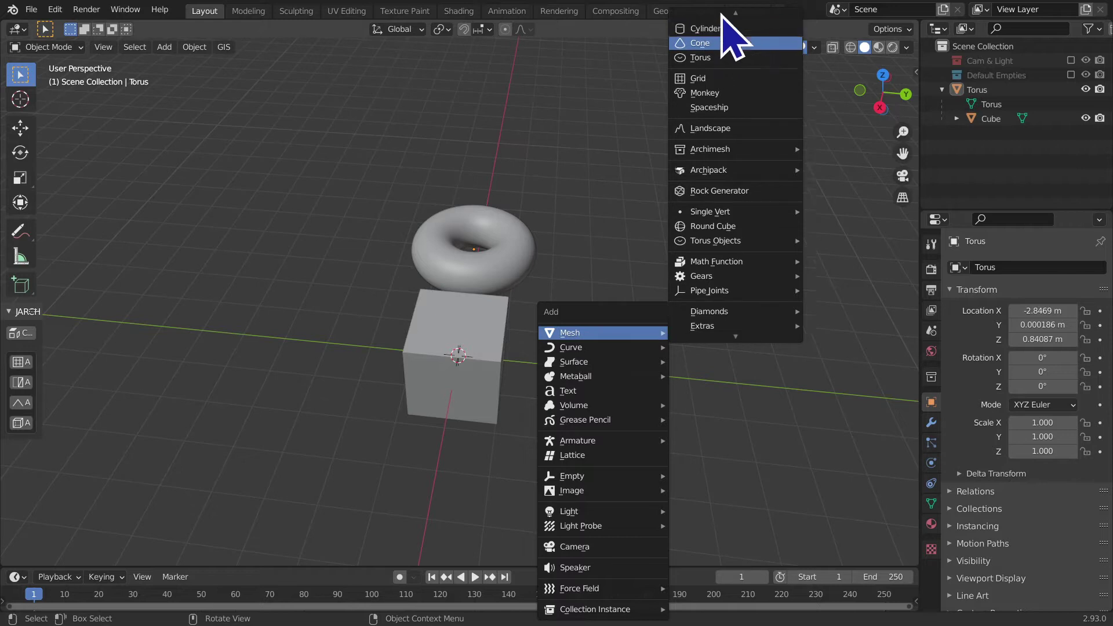
click(722, 63)
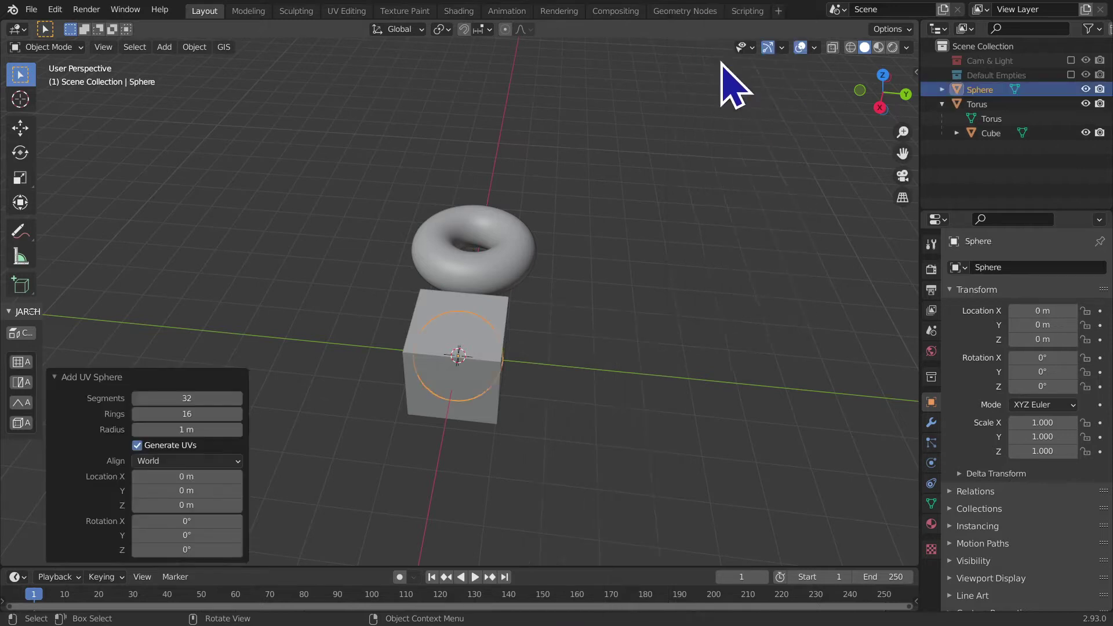
key(g)
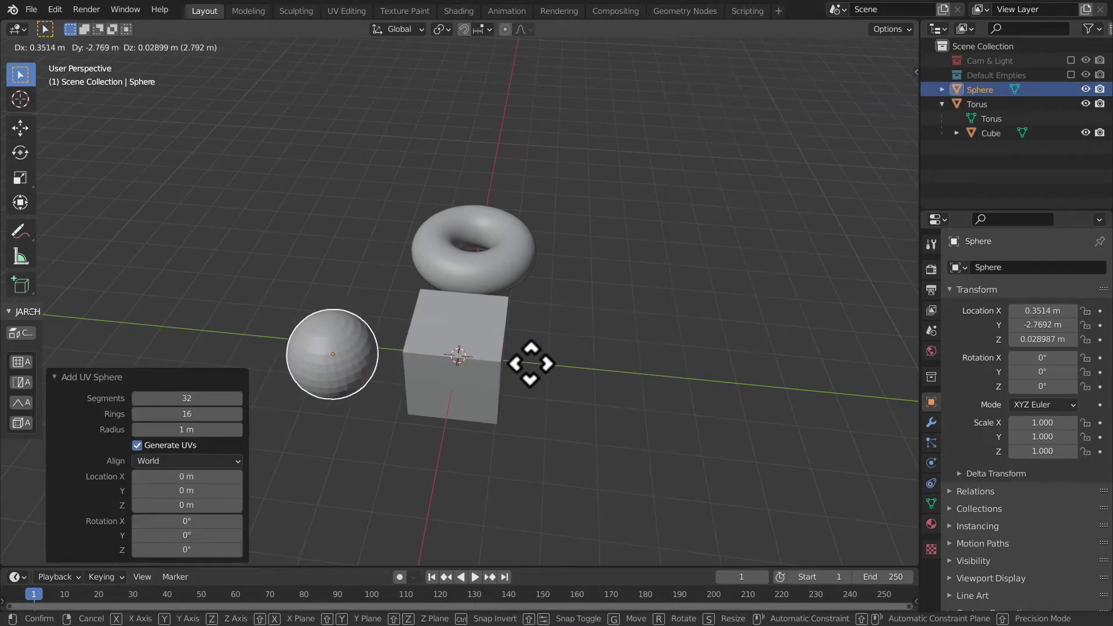
click(539, 366)
- Shade the sphere smooth and add the cube to the selection
right_click(348, 337)
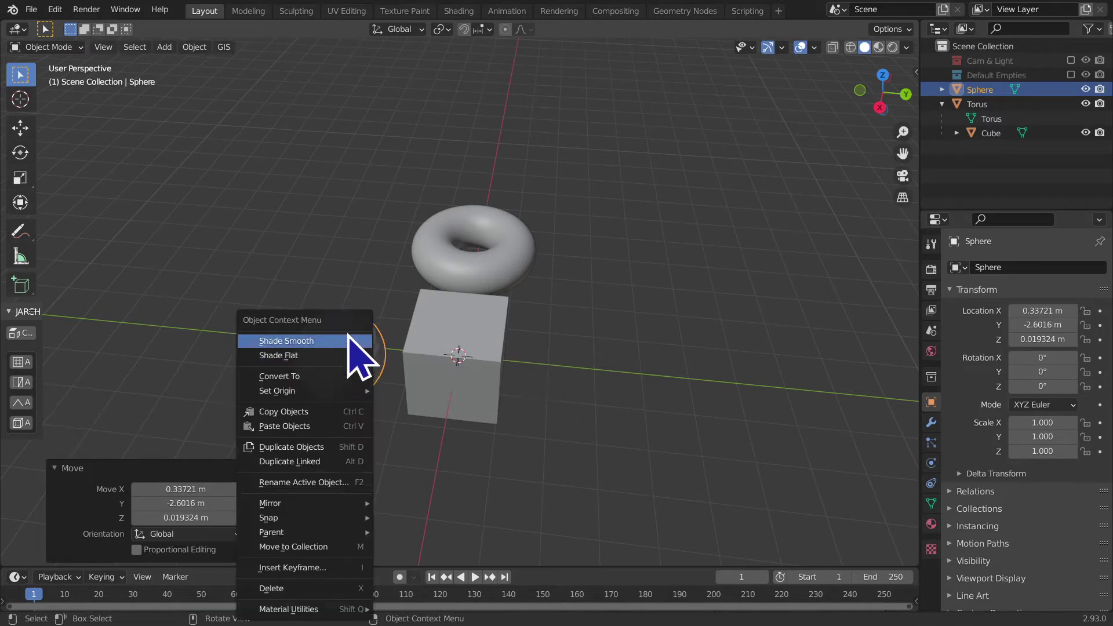
click(347, 341)
shift+click(474, 375)
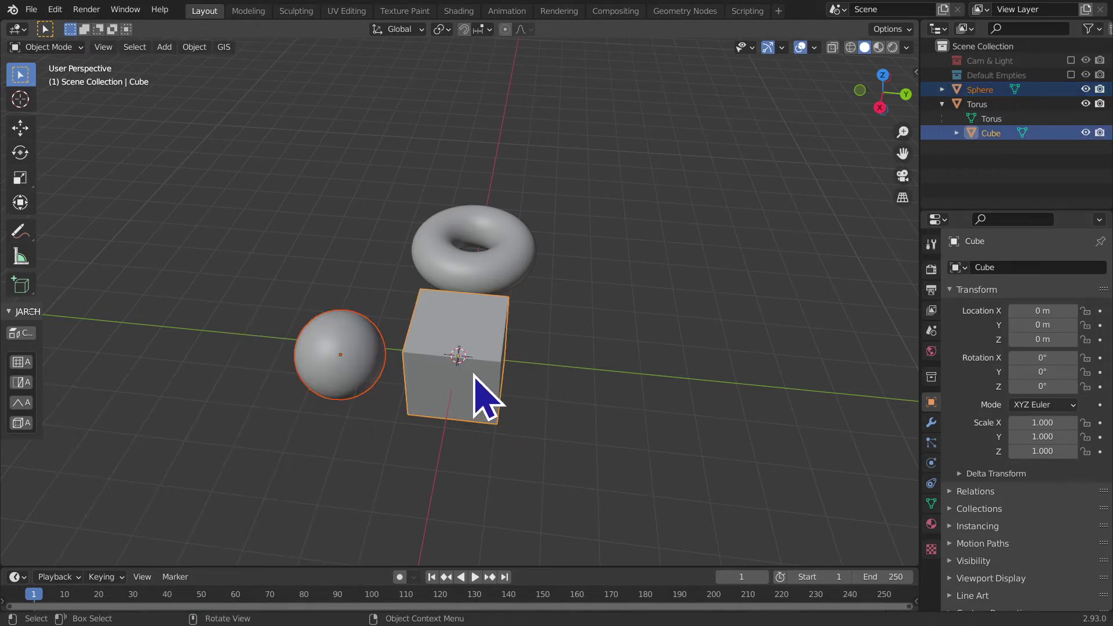
- Parent the sphere to the cube with Ctrl+P > Object
key(ctrl+p)
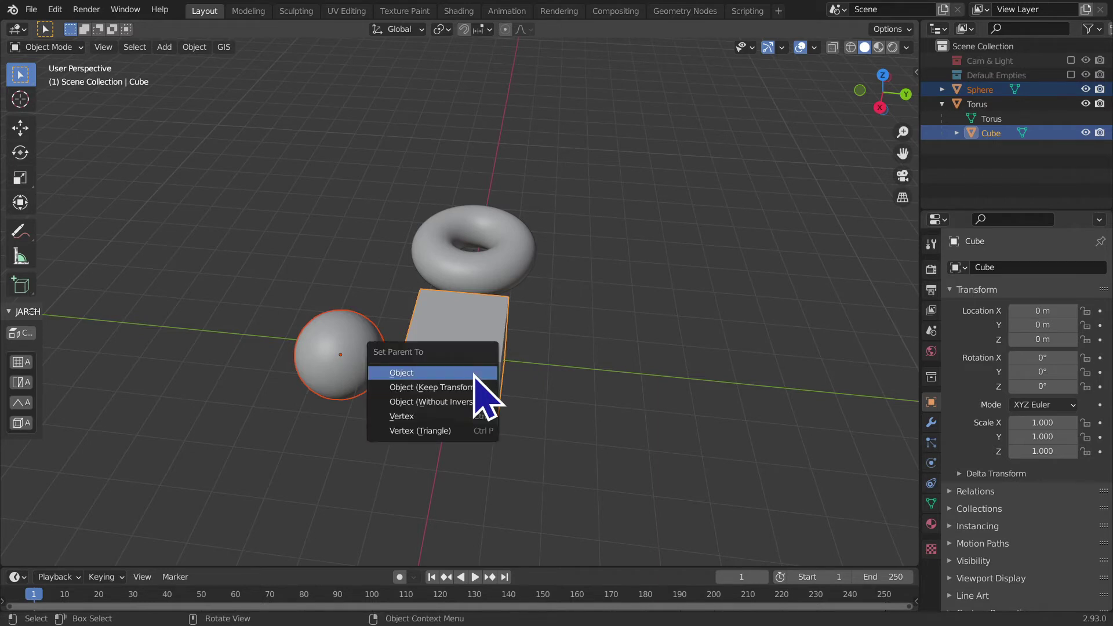
click(475, 374)
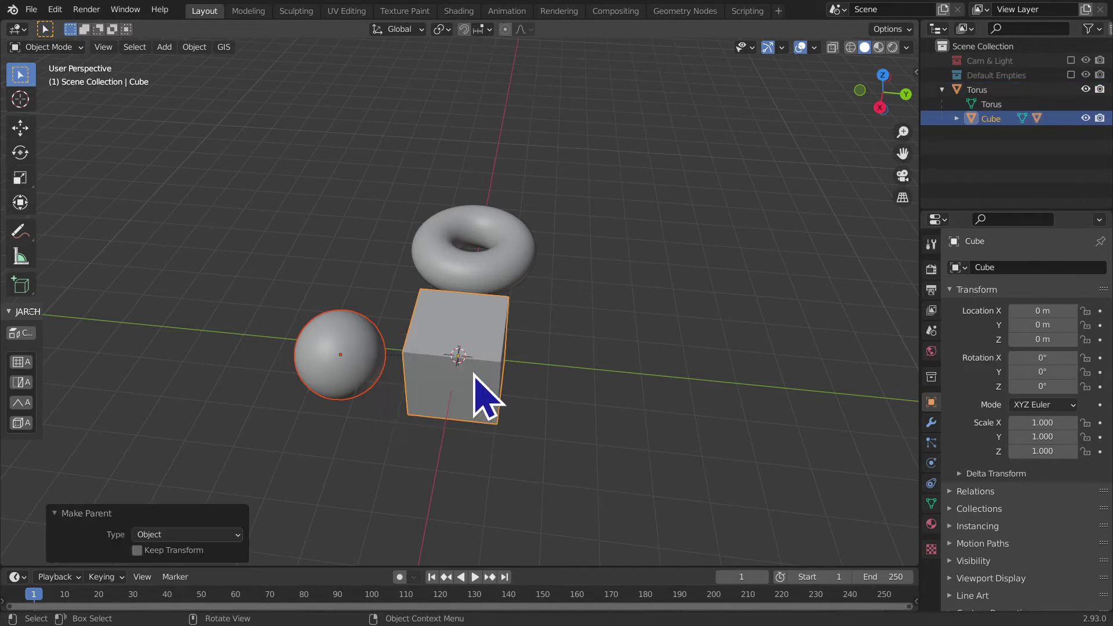
mouse_move(480, 397)
middle_down()
mouse_move(530, 405)
mouse_move(474, 405)
mouse_move(475, 297)
middle_up()
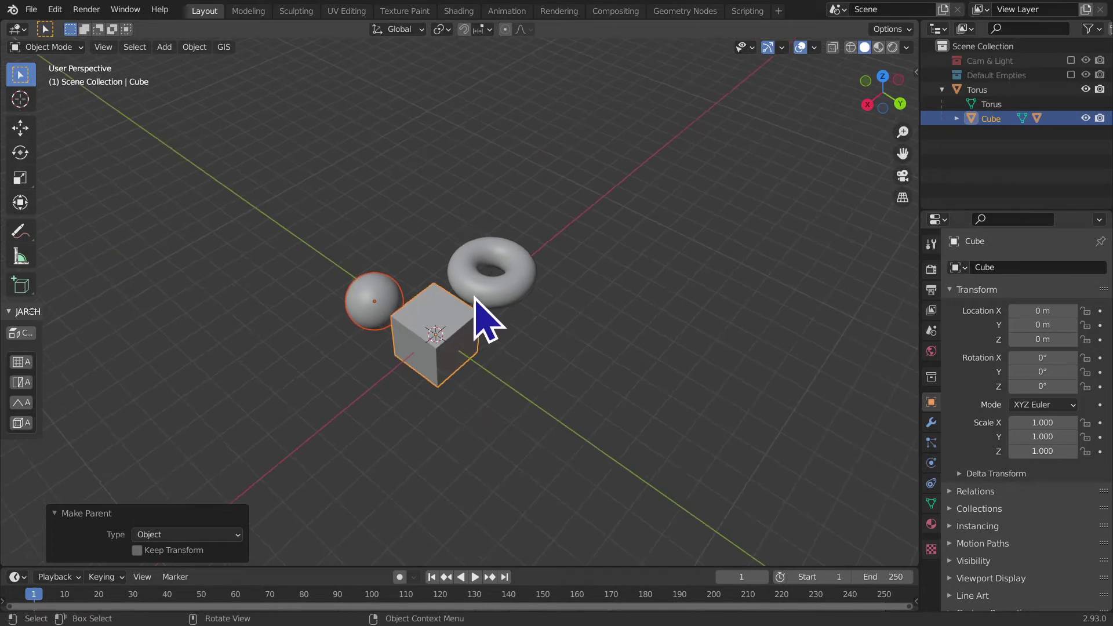
- Move the torus to test that the cube and sphere follow it
click(474, 297)
key(g)
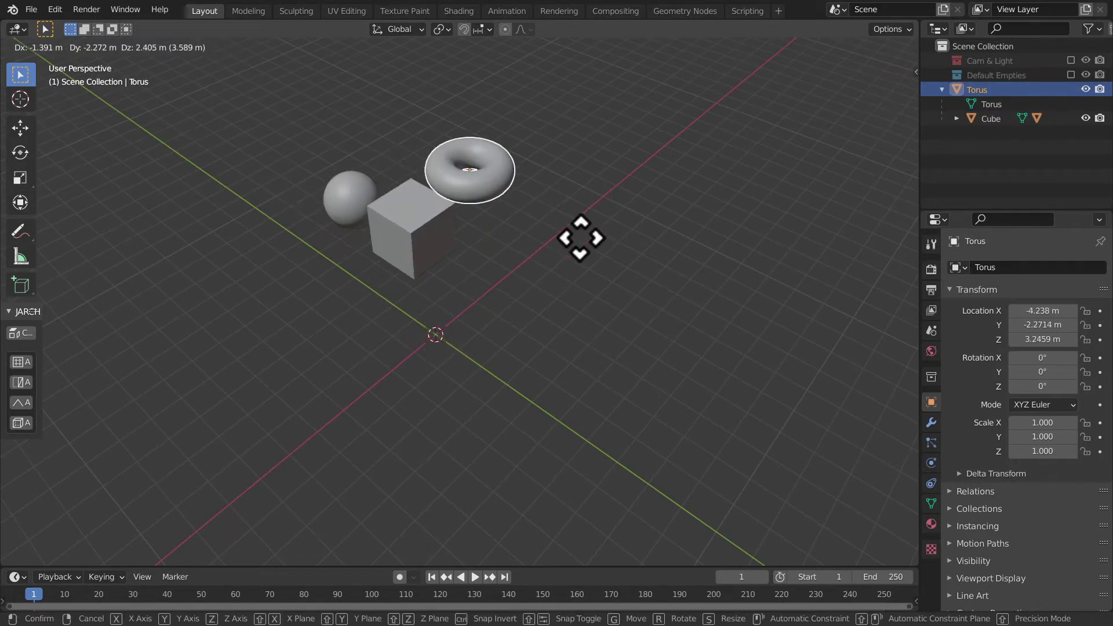
click(632, 238)
click(499, 266)
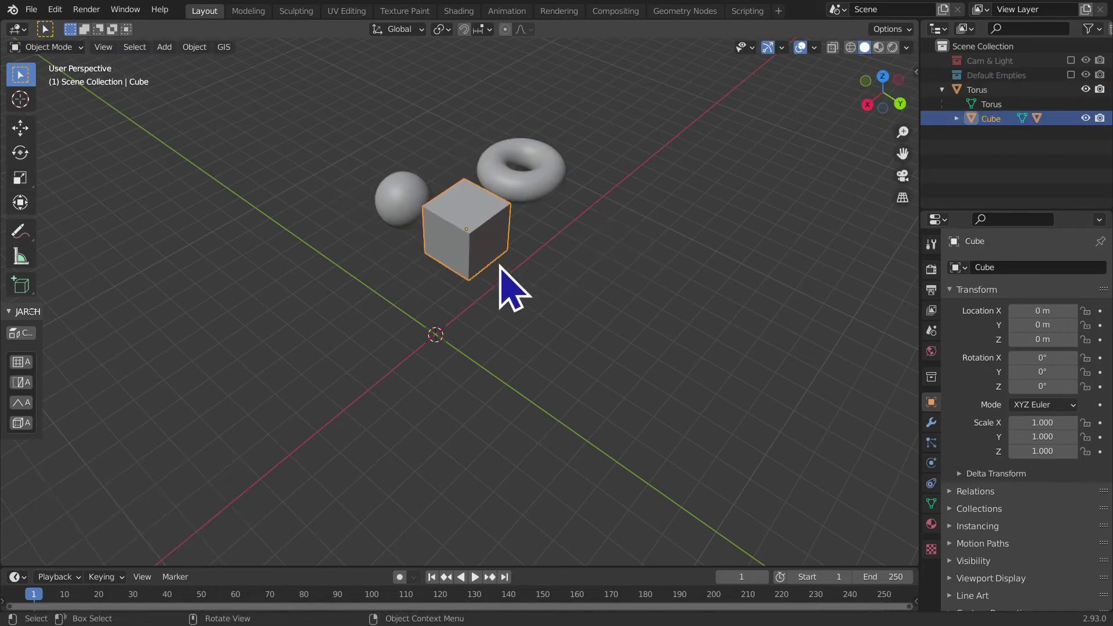
middle_drag(500, 266, 506, 290)
scroll(506, 290, up, 5)
- Move the cube with its sphere, move the sphere alone, then undo
key(g)
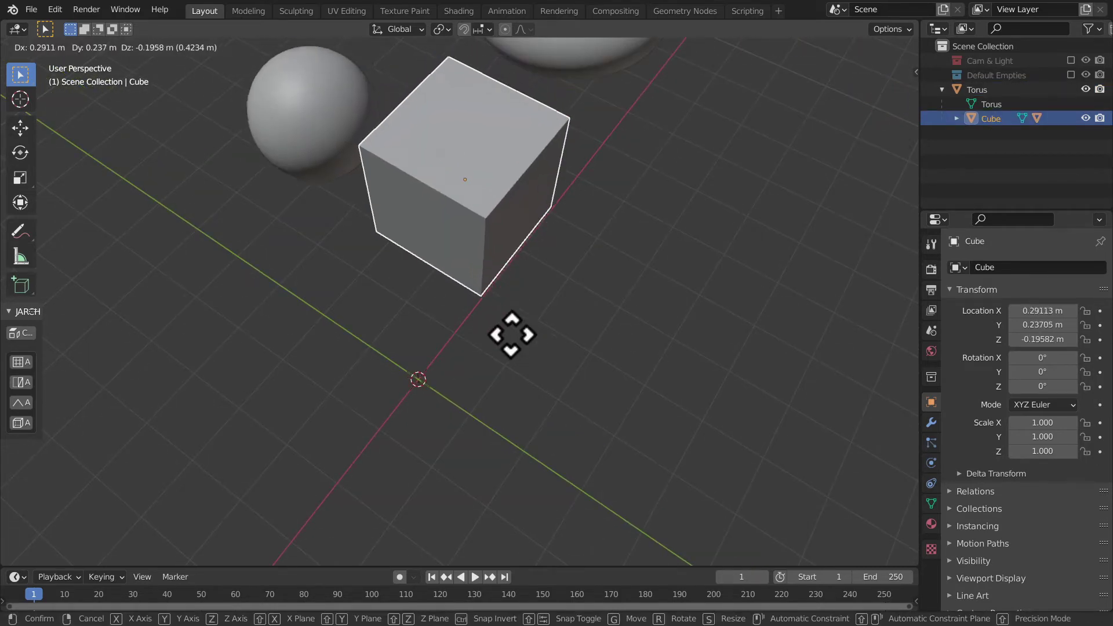
click(644, 395)
middle_drag(645, 394, 711, 380)
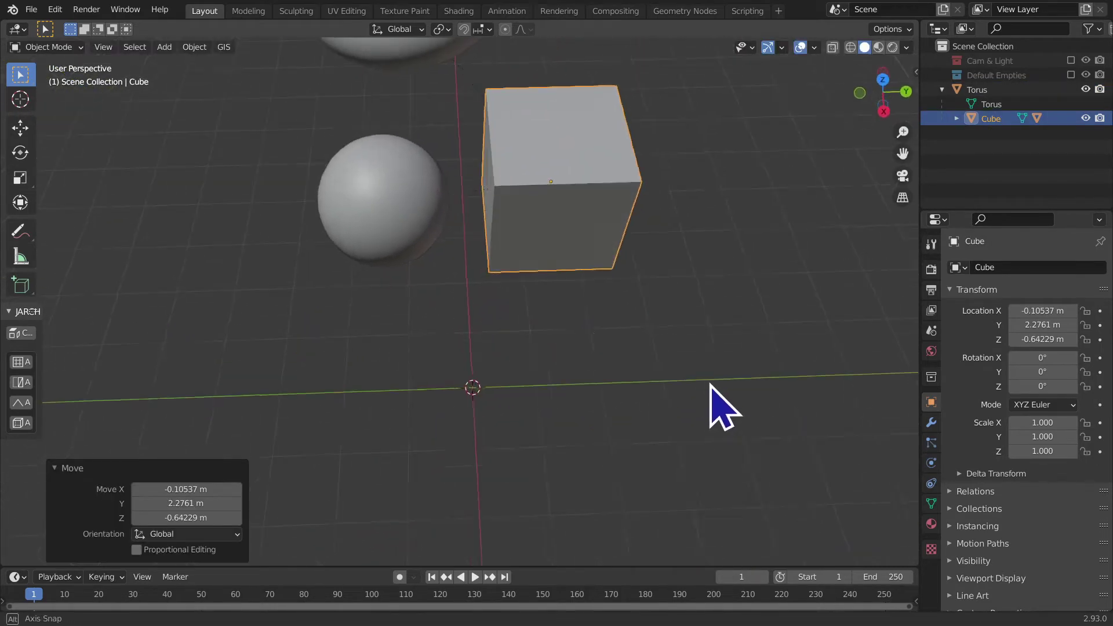
click(390, 252)
key(g)
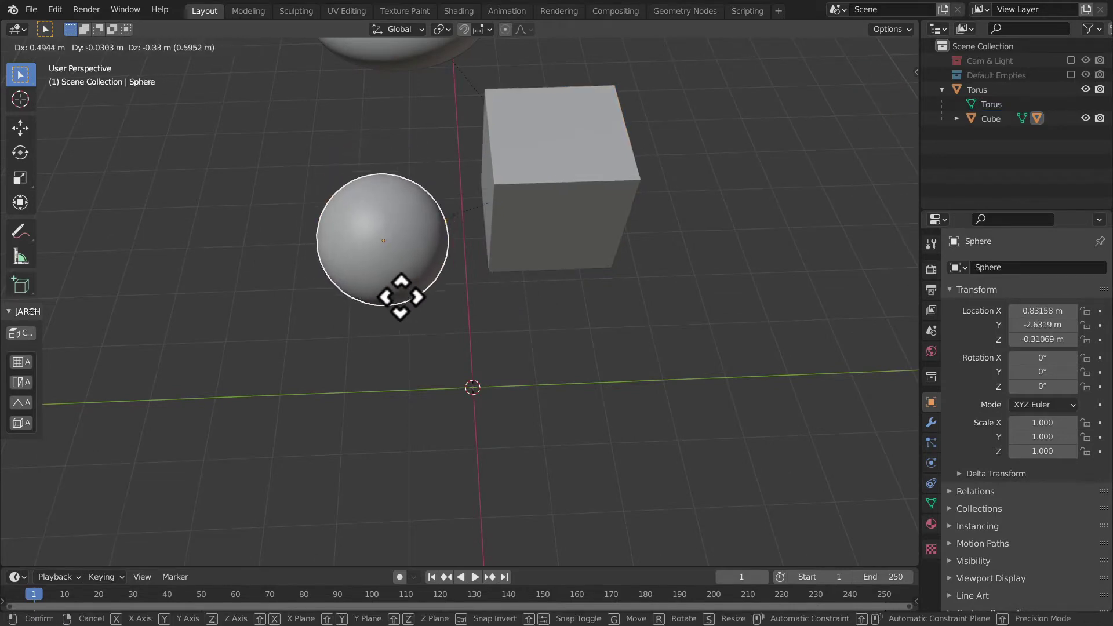
click(403, 298)
key(ctrl+z)
key(ctrl+z)
key(ctrl+z)
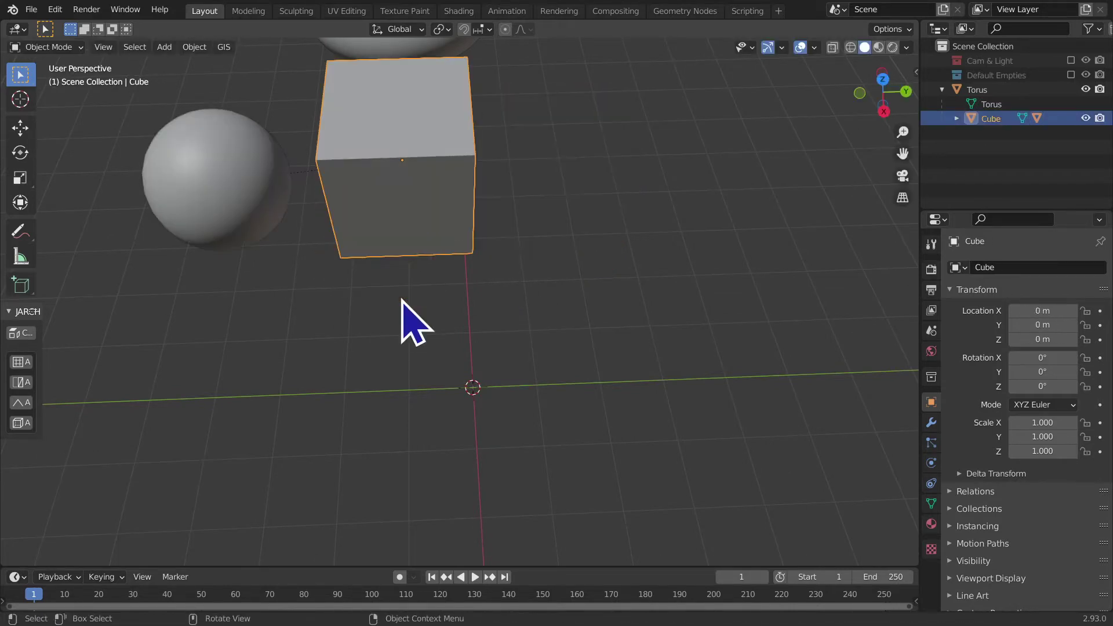
scroll(406, 298, down, 4)
middle_drag(410, 298, 209, 298)
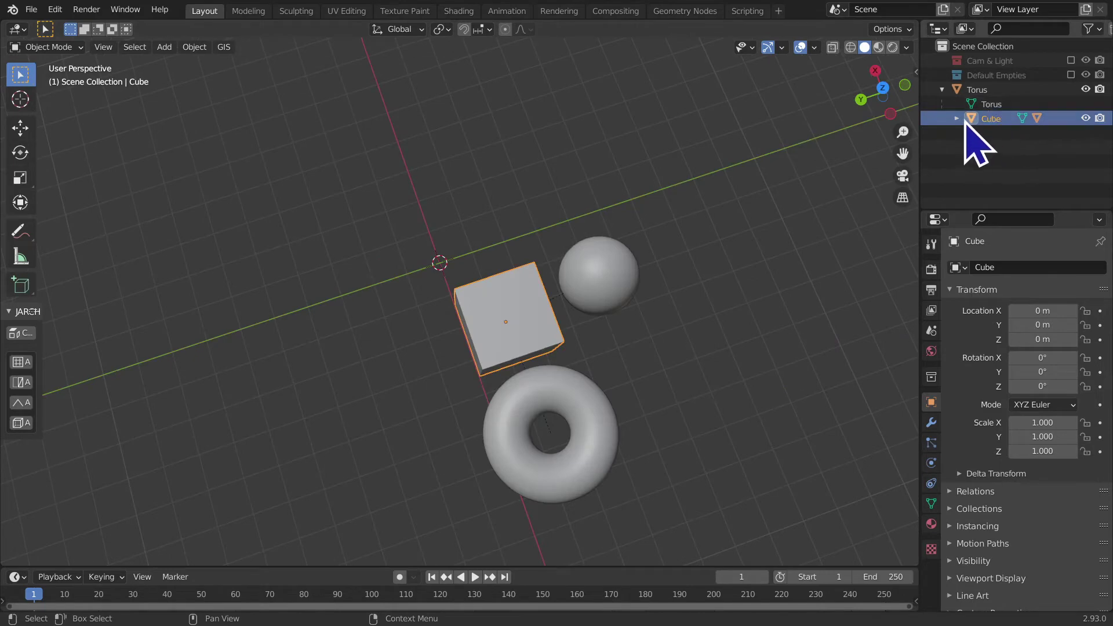
- Expand the Cube entry in the Outliner to show the nested Sphere
click(835, 223)
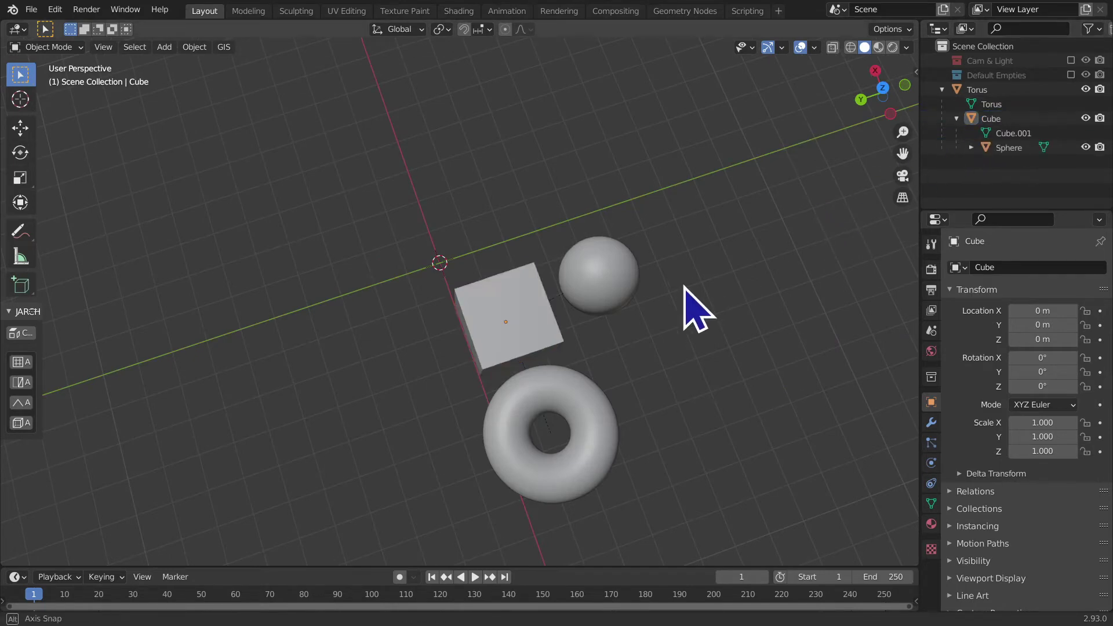
mouse_move(690, 308)
middle_down()
mouse_move(721, 259)
mouse_move(661, 263)
mouse_move(667, 255)
middle_up()
scroll(869, 185, up, 5)
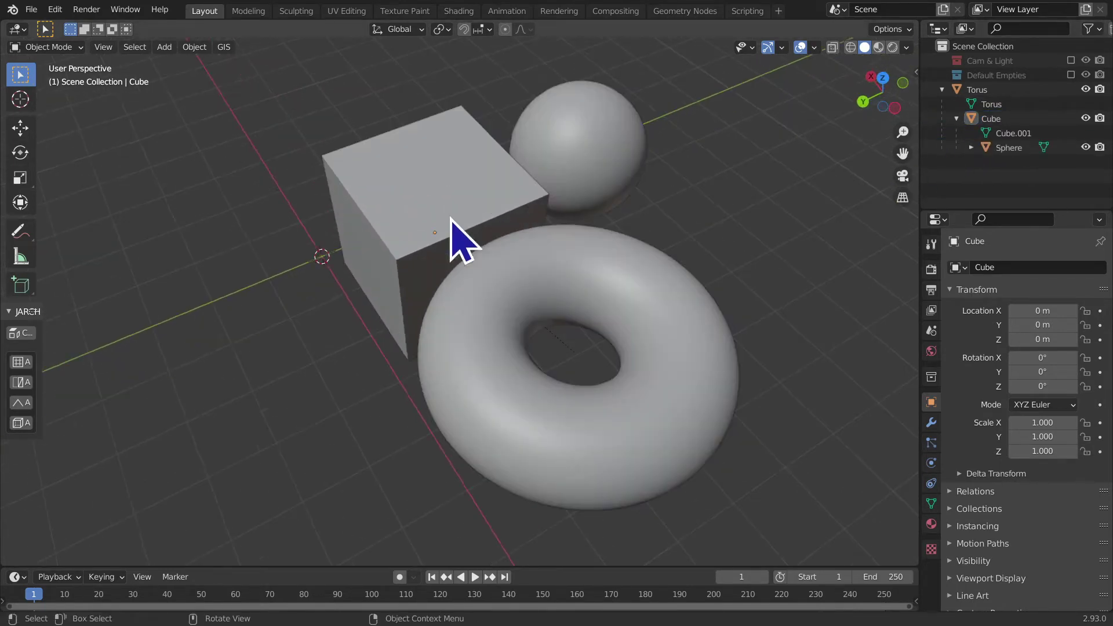
click(977, 89)
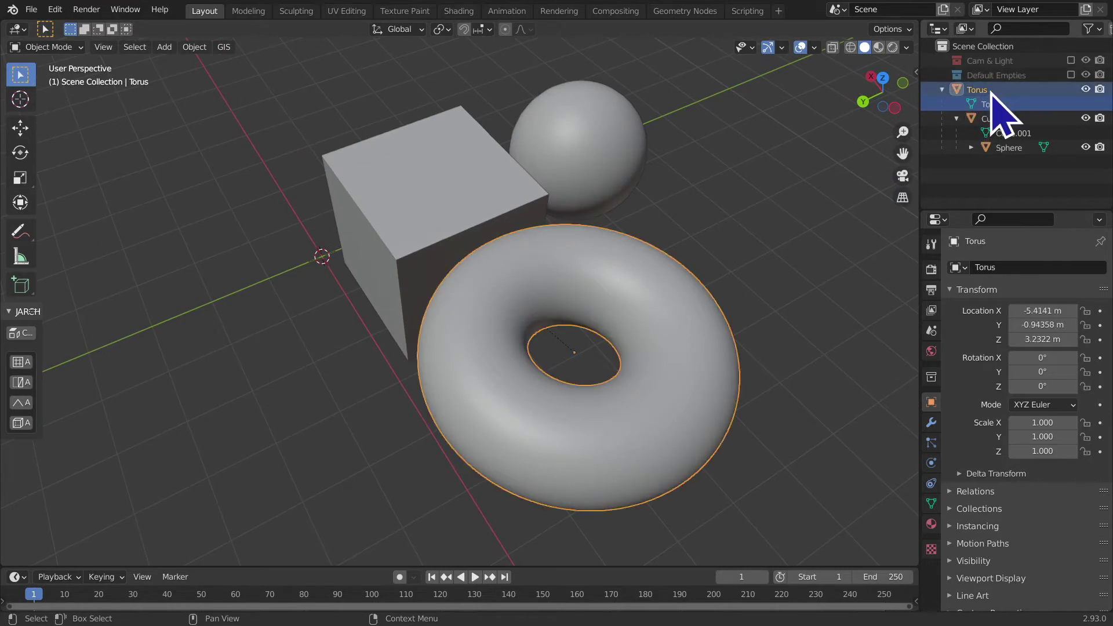
middle_drag(689, 496, 675, 481)
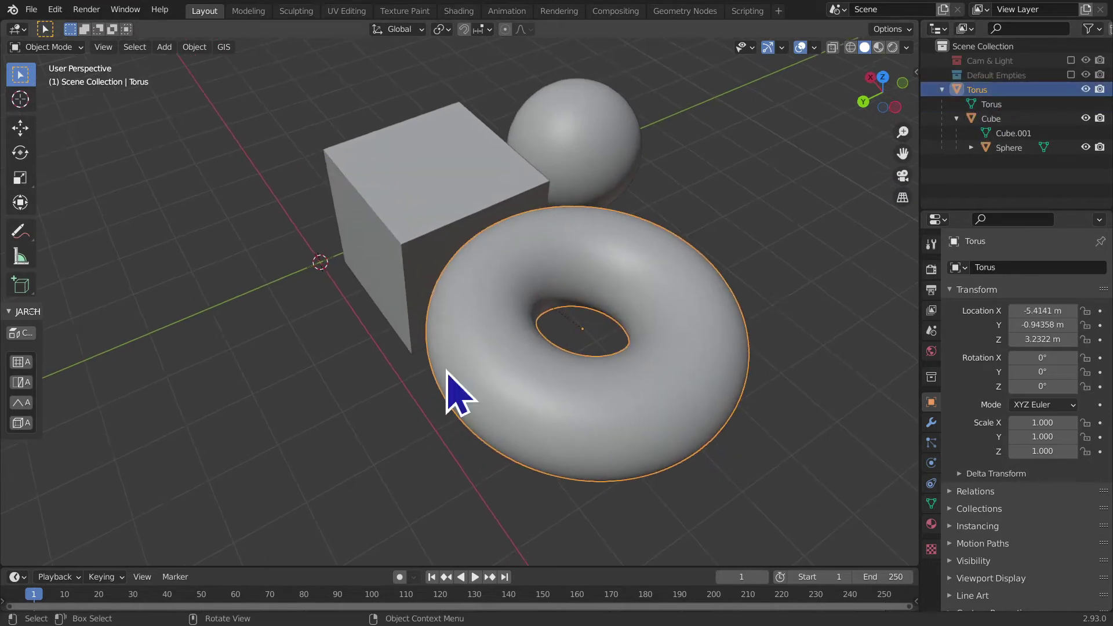
click(408, 286)
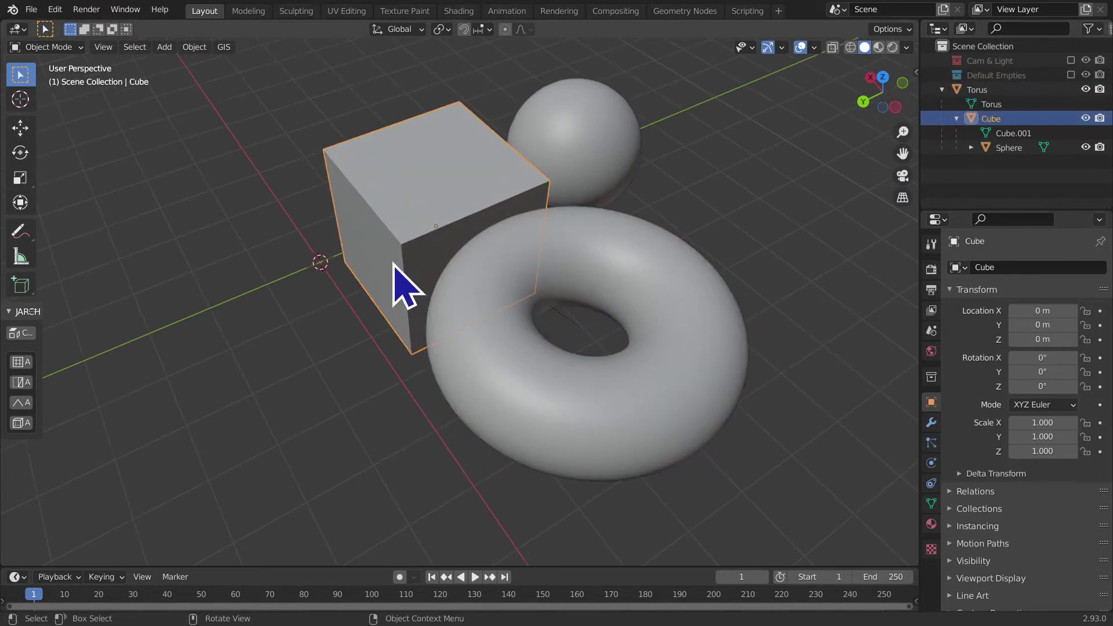
mouse_move(423, 284)
middle_down()
mouse_move(385, 428)
mouse_move(472, 403)
mouse_move(547, 336)
mouse_move(744, 277)
middle_up()
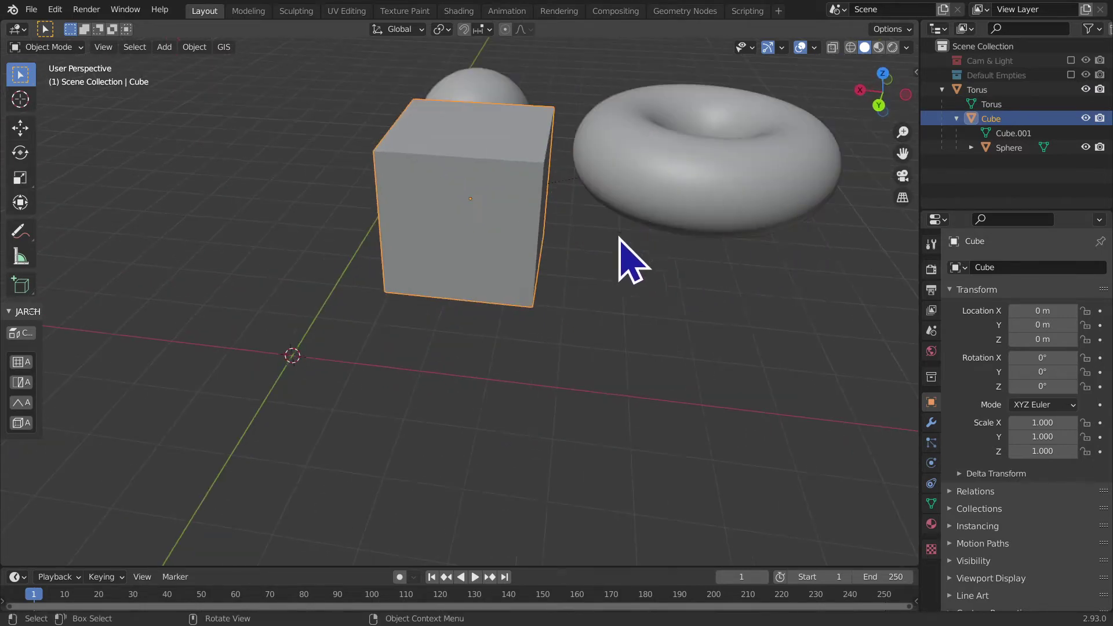
middle_drag(619, 238, 541, 262)
- Click through the torus, cube and sphere in the viewport to inspect the chain
click(517, 292)
click(415, 203)
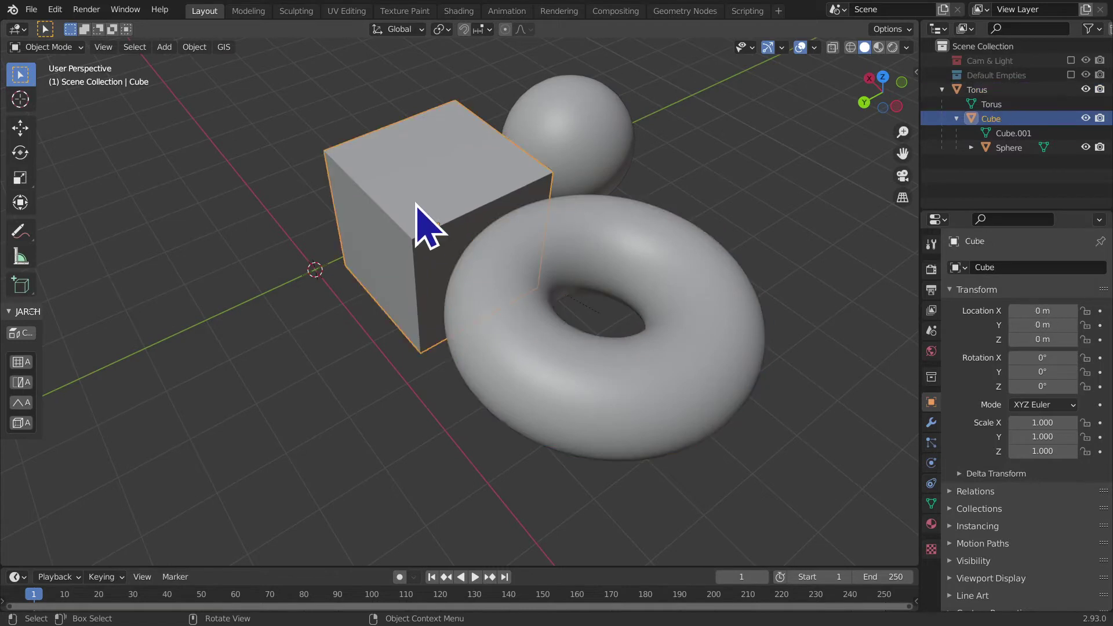
click(765, 409)
click(574, 339)
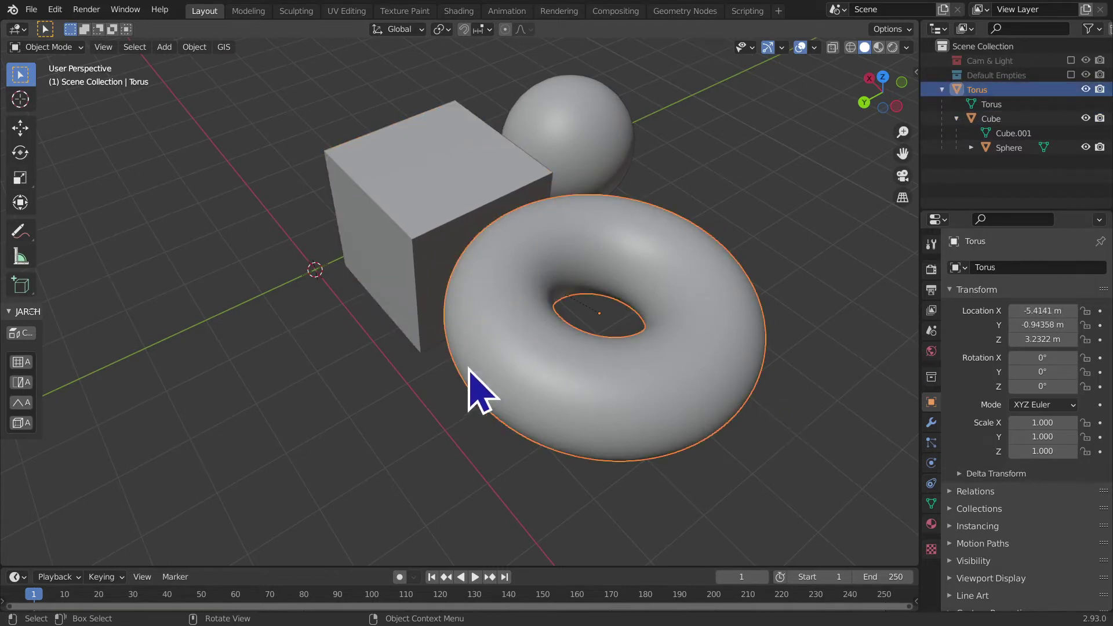
click(406, 362)
click(512, 226)
middle_drag(512, 226, 472, 235)
click(696, 165)
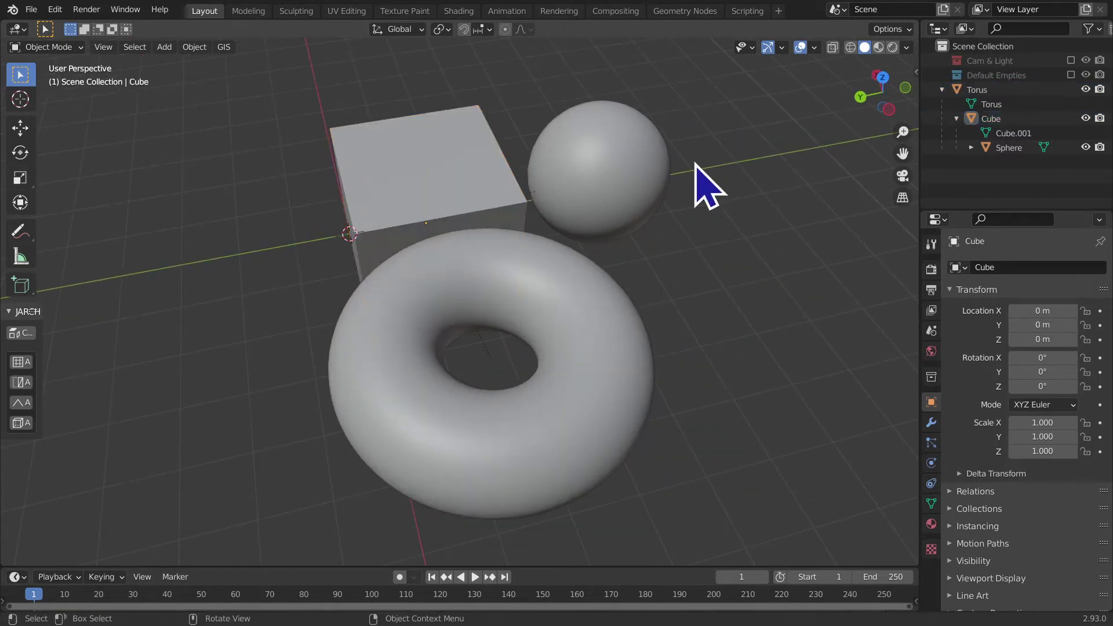
click(596, 180)
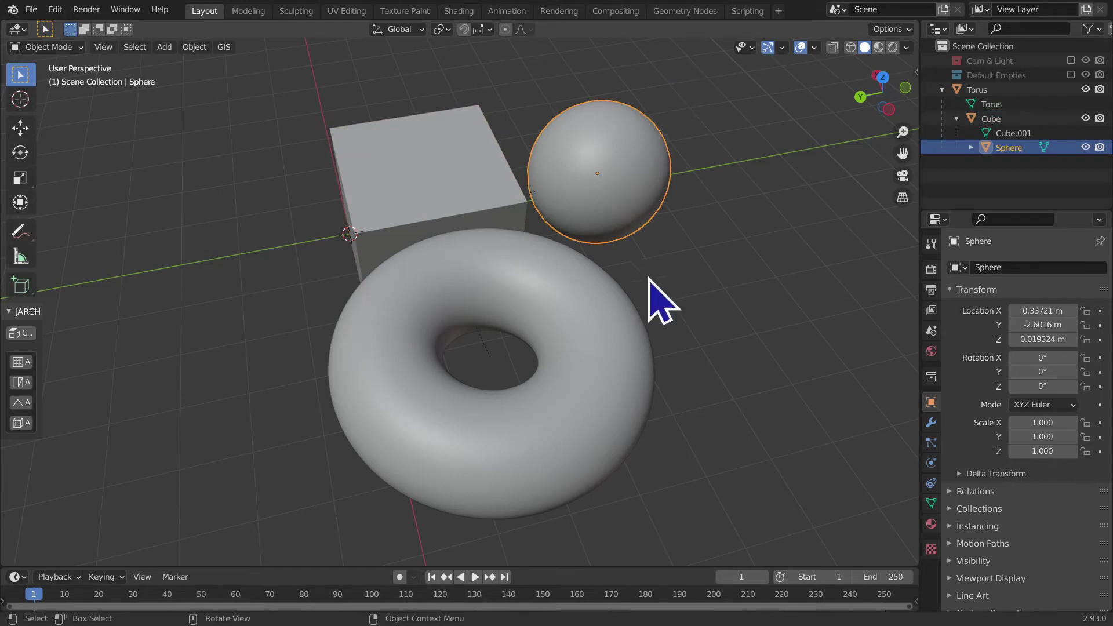
click(406, 225)
- Reselect the cube, sphere and finally the torus while orbiting the scene
middle_drag(571, 273, 560, 378)
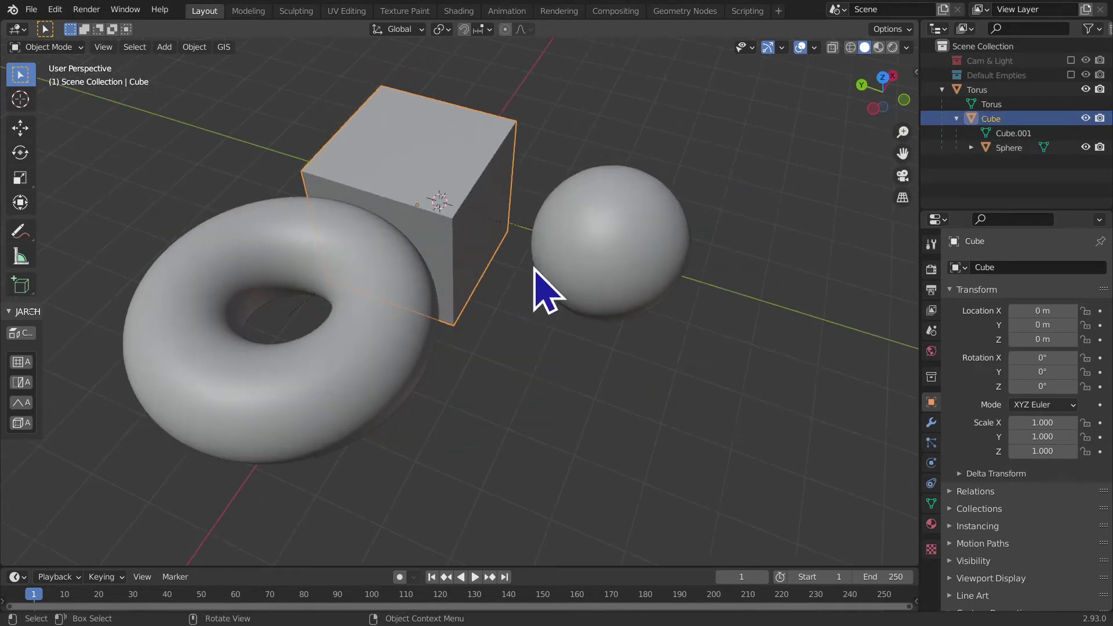
click(518, 428)
click(450, 316)
click(562, 294)
mouse_move(563, 295)
middle_down()
mouse_move(556, 442)
mouse_move(443, 385)
mouse_move(486, 432)
mouse_move(674, 373)
mouse_move(628, 448)
mouse_move(600, 355)
middle_up()
click(537, 472)
click(442, 385)
scroll(492, 418, down, 2)
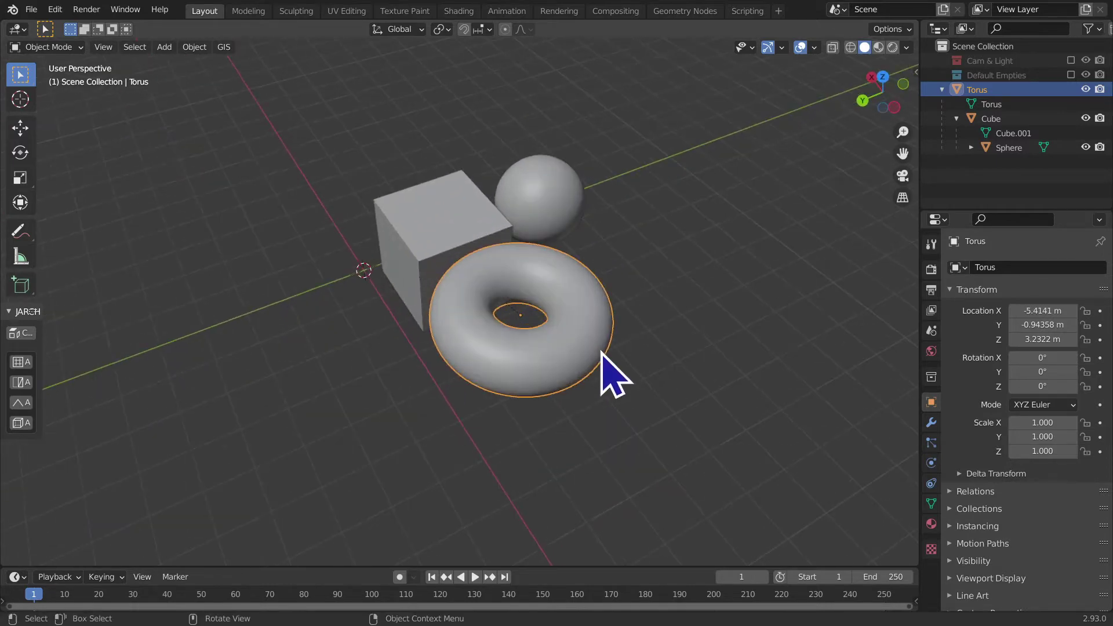
- Trial-move the torus with its children, then undo the move
key(g)
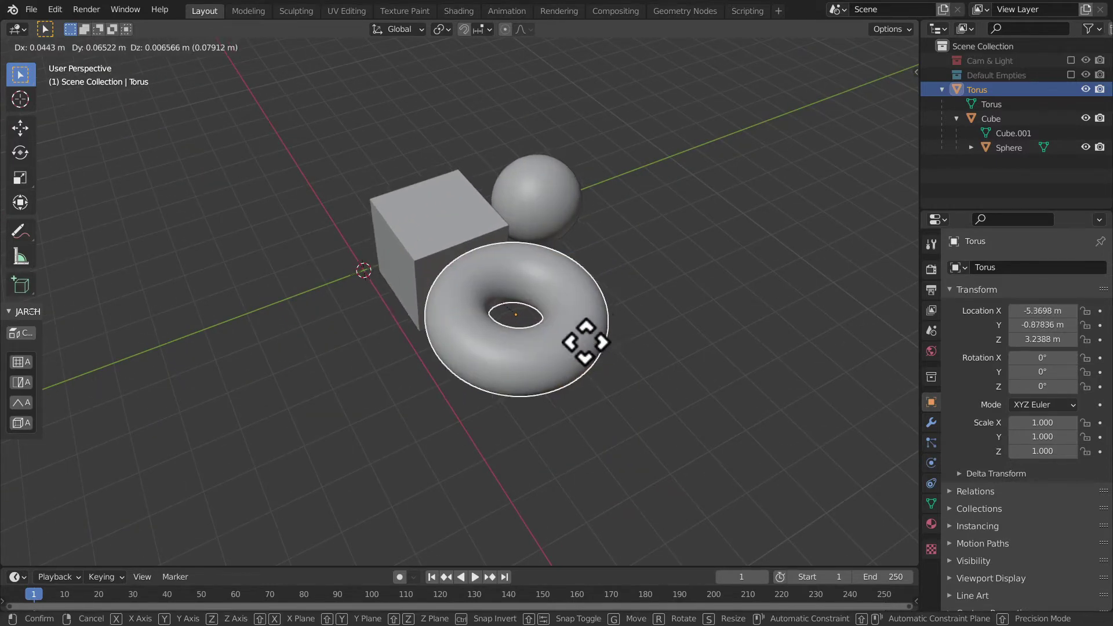
click(600, 290)
key(ctrl+z)
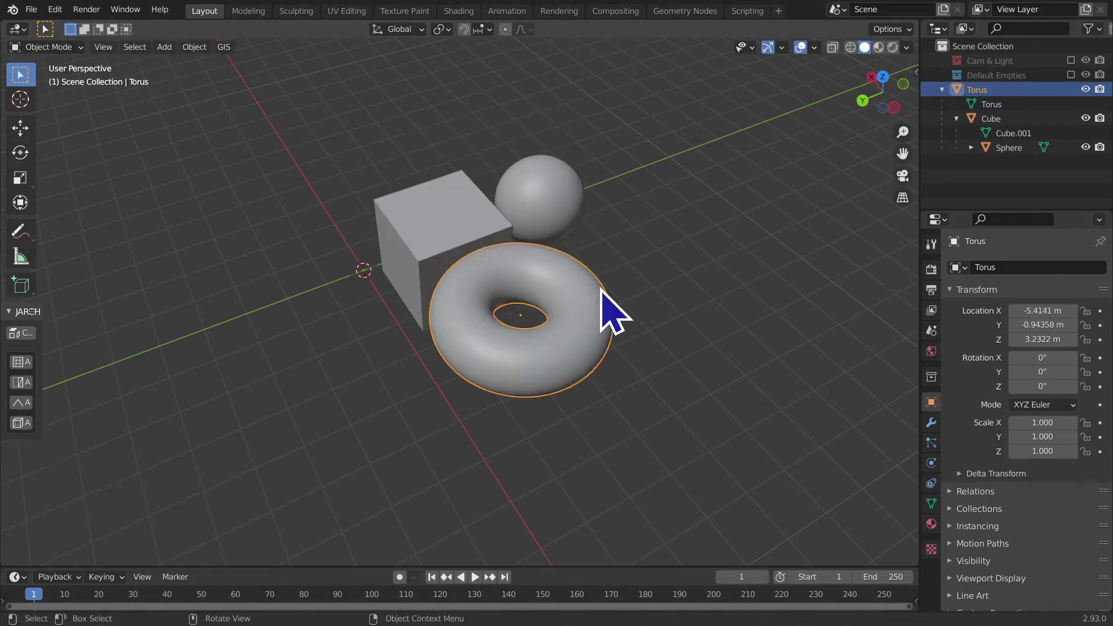
mouse_move(601, 281)
middle_down()
mouse_move(593, 319)
mouse_move(672, 355)
middle_up()
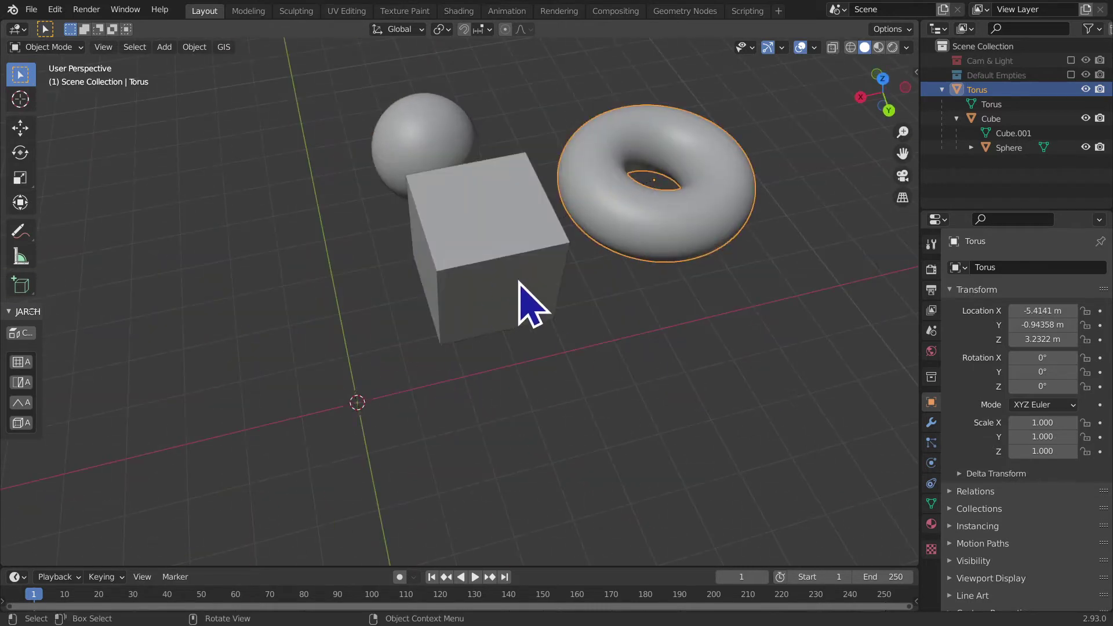
- Move the cube with its child sphere twice, undoing back to the origin
click(519, 284)
mouse_move(538, 271)
middle_down()
mouse_move(576, 301)
mouse_move(648, 302)
middle_up()
scroll(654, 299, up, 1)
key(g)
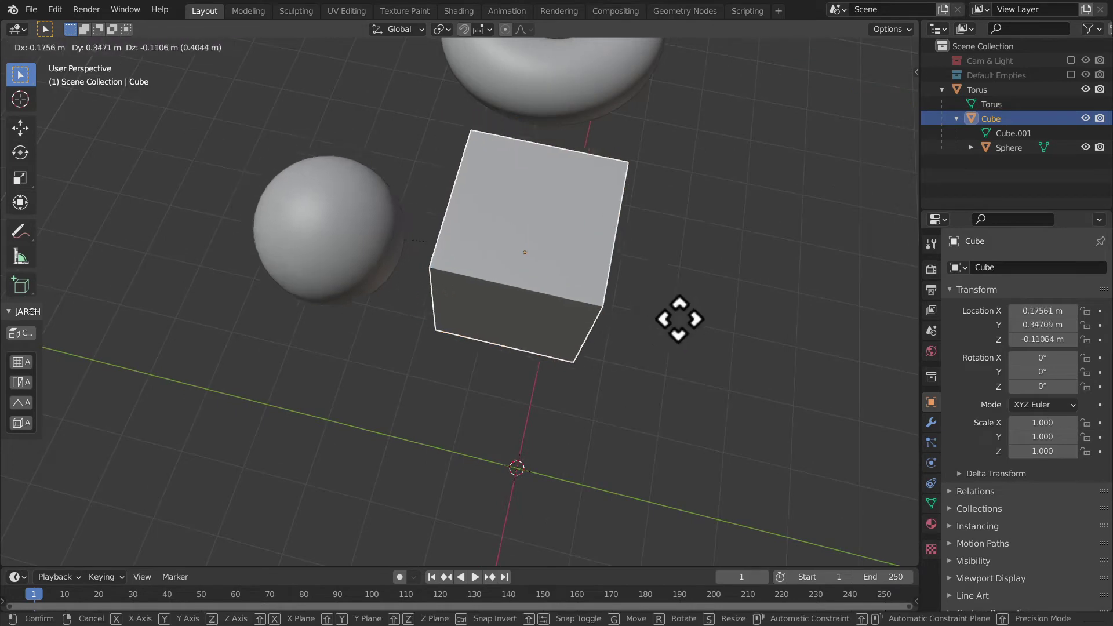
click(706, 310)
key(ctrl+z)
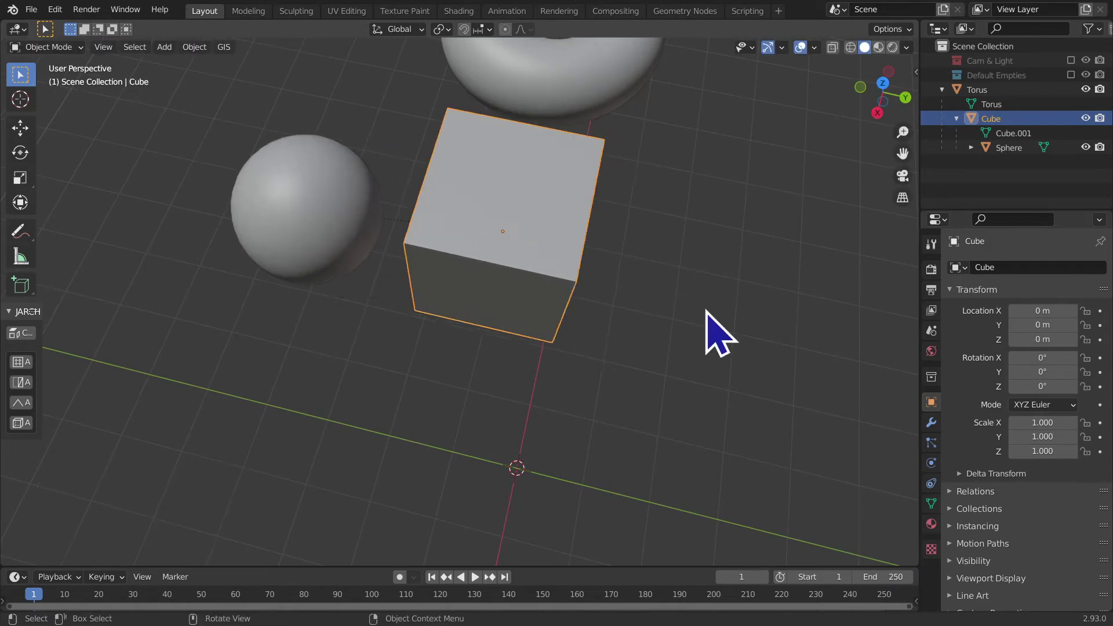
key(g)
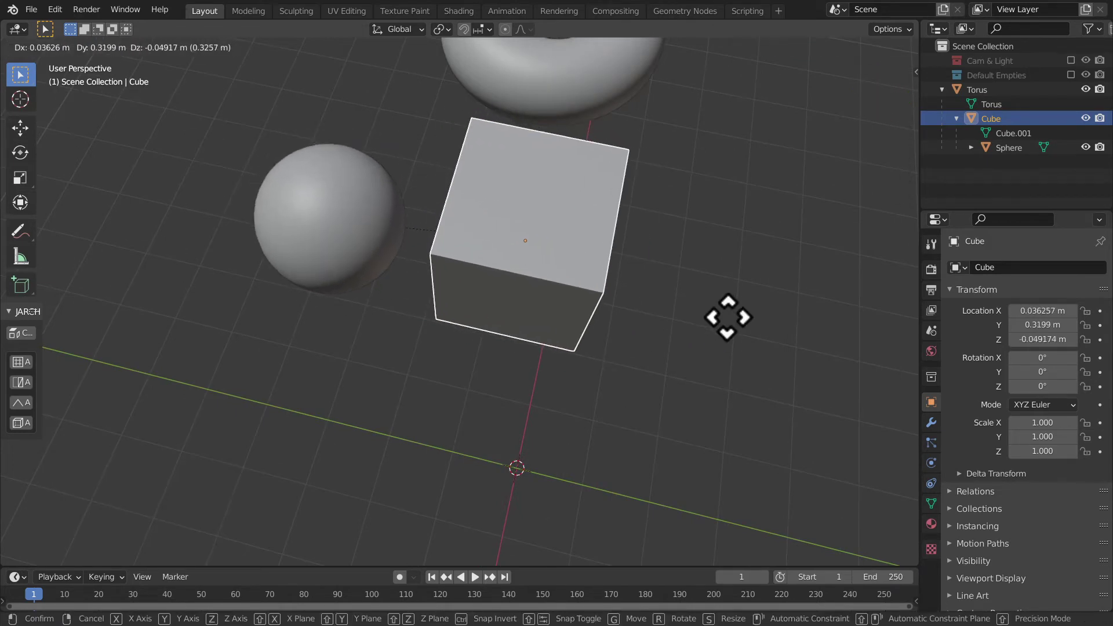
click(723, 319)
key(ctrl+z)
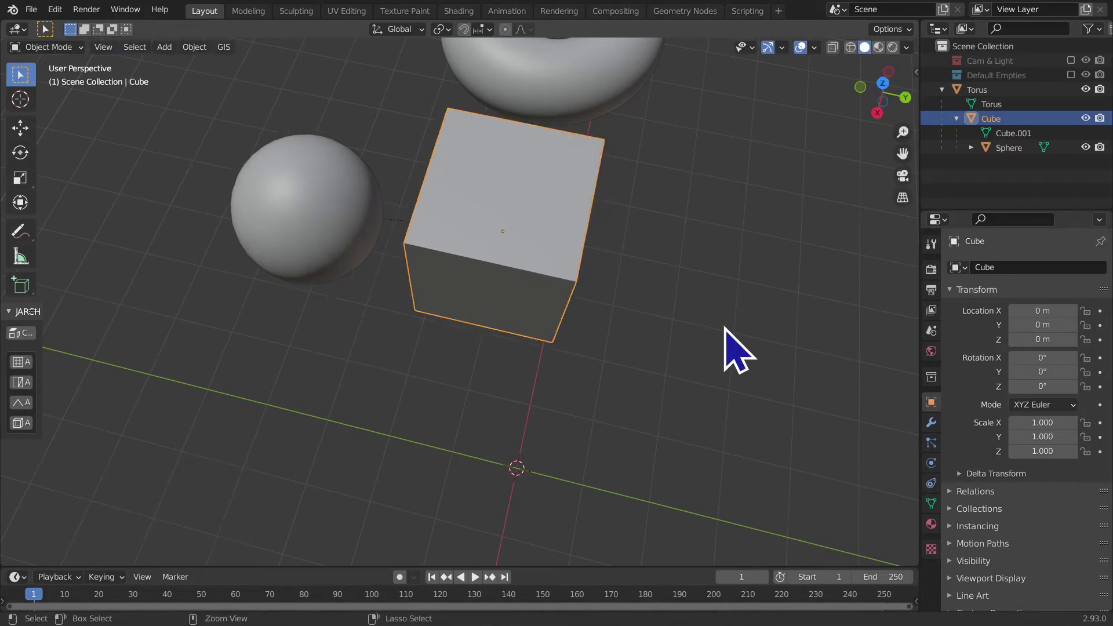
- Select the Torus in the Outliner and expand the Sphere entry to show its mesh
click(1006, 189)
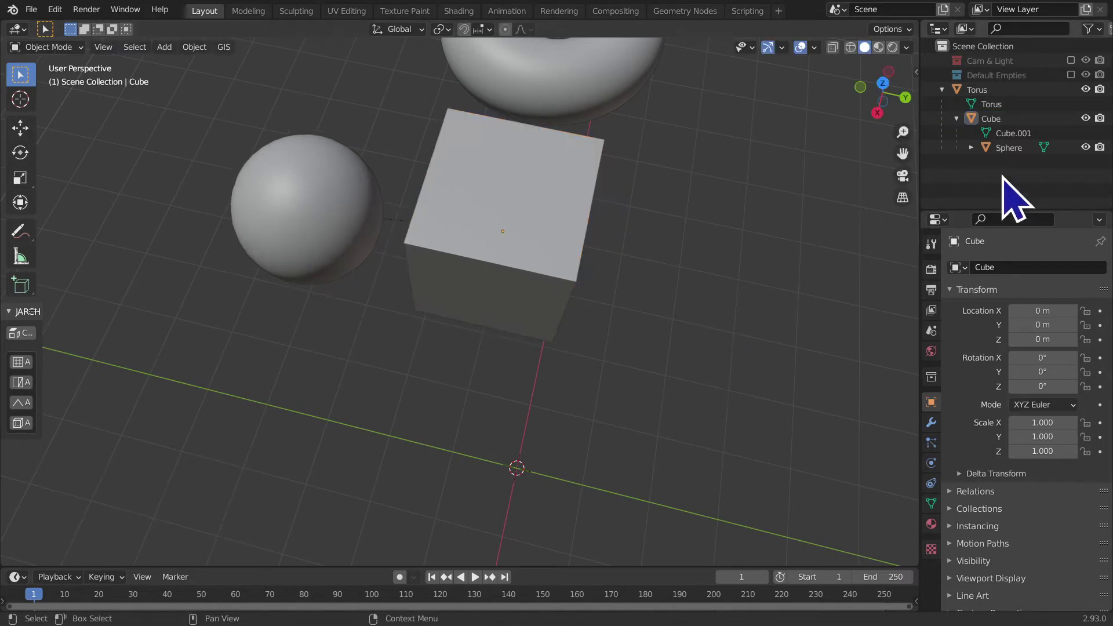
click(994, 90)
scroll(532, 303, up, 2)
middle_drag(532, 303, 448, 318)
scroll(443, 341, down, 6)
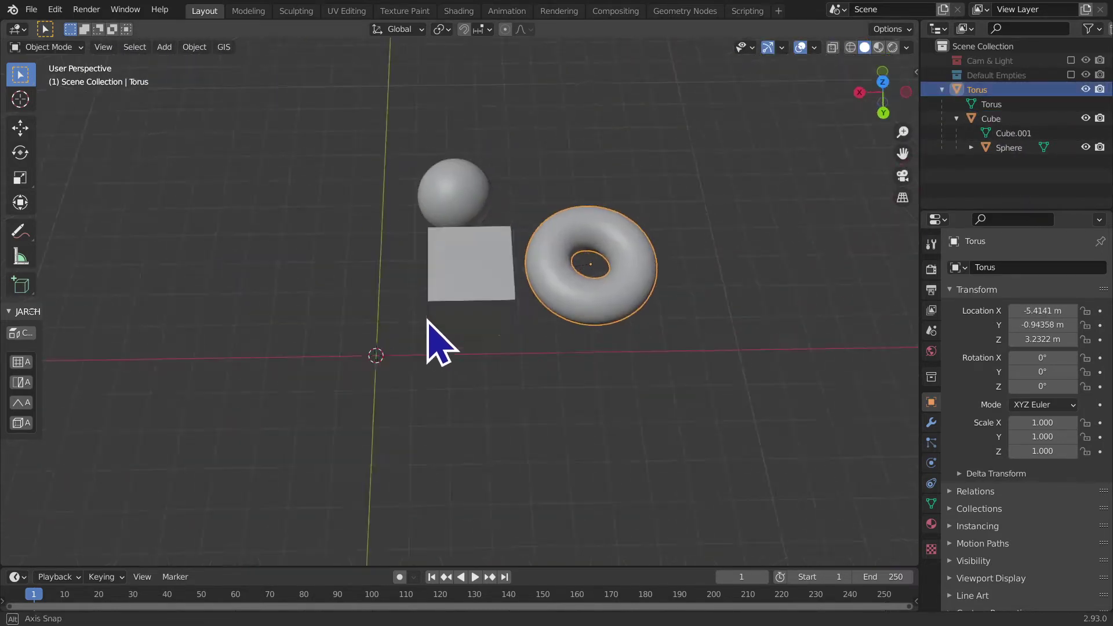
click(547, 334)
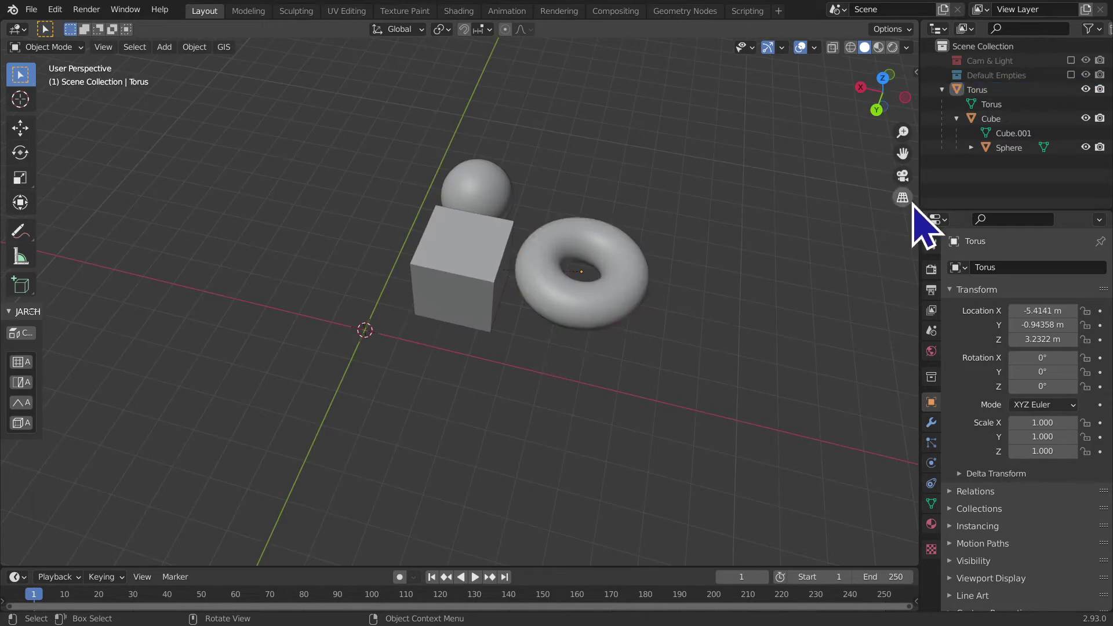
click(568, 275)
click(972, 147)
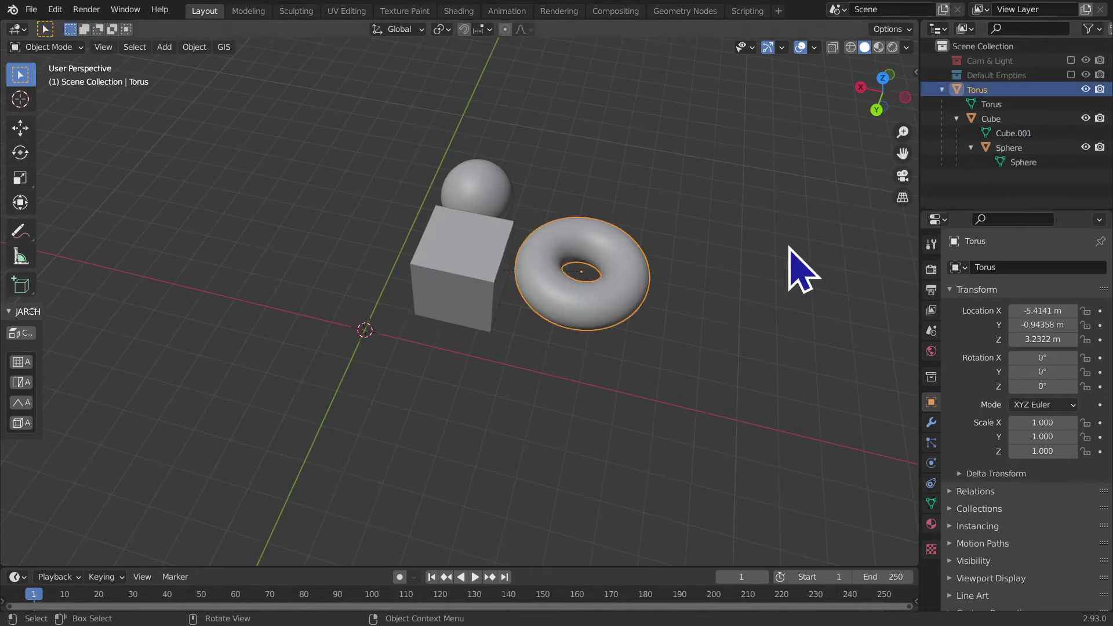
- Select the cube and orbit around it, then deselect it
click(707, 406)
mouse_move(708, 420)
middle_down()
mouse_move(459, 330)
mouse_move(444, 371)
middle_up()
click(448, 364)
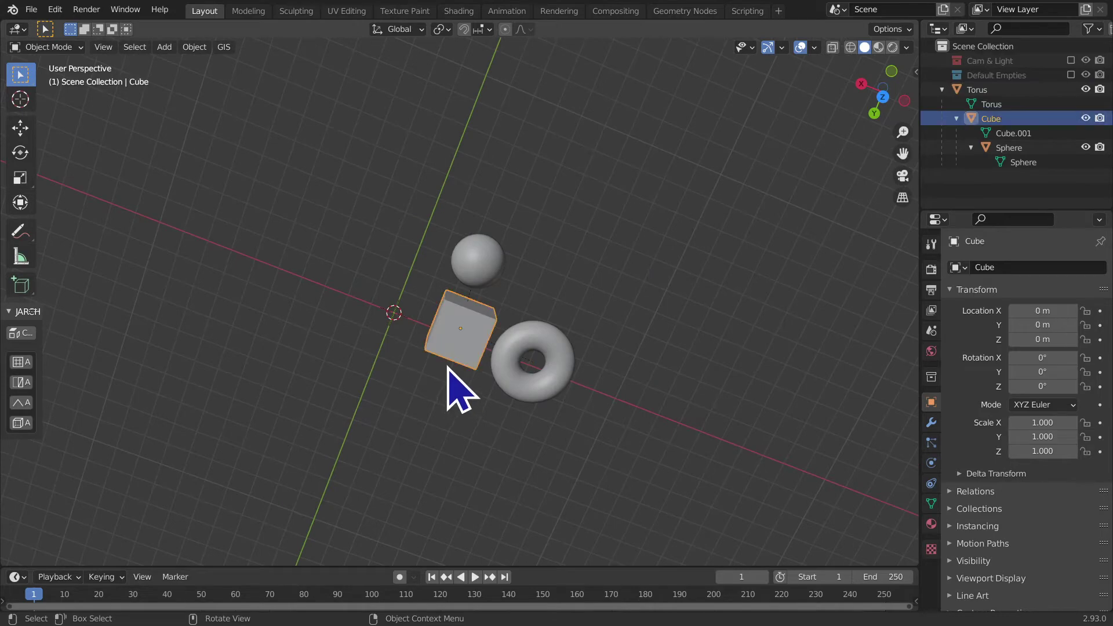
mouse_move(423, 522)
middle_down()
mouse_move(638, 468)
mouse_move(266, 458)
middle_up()
scroll(267, 458, up, 5)
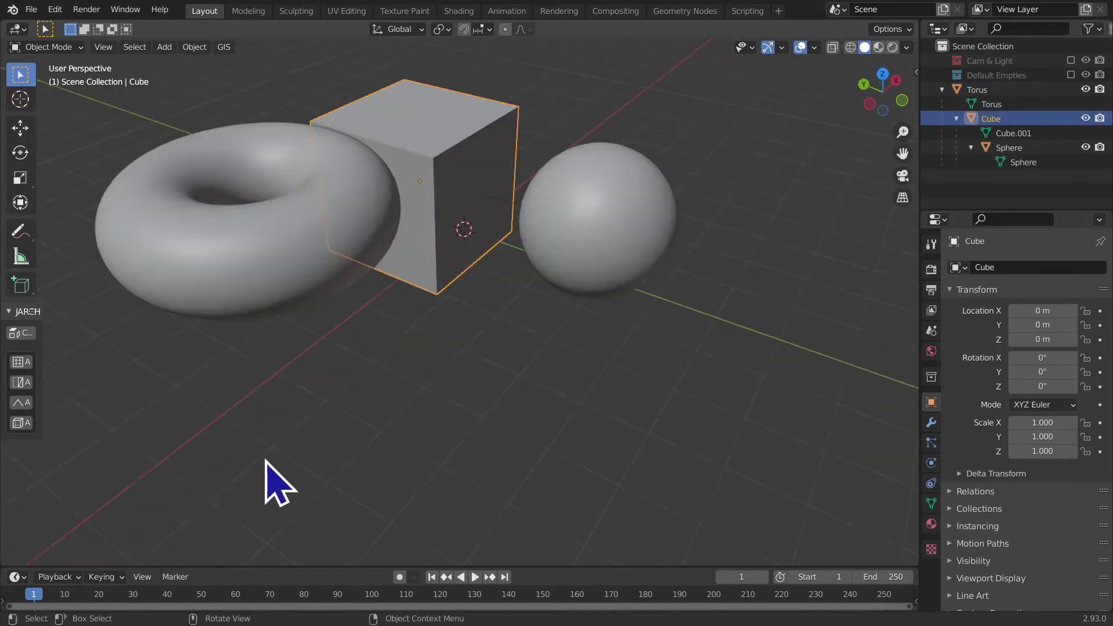
click(694, 276)
- Add a cone mesh, shade it smooth, and enable Auto Smooth in its Object Data
key(shift+a)
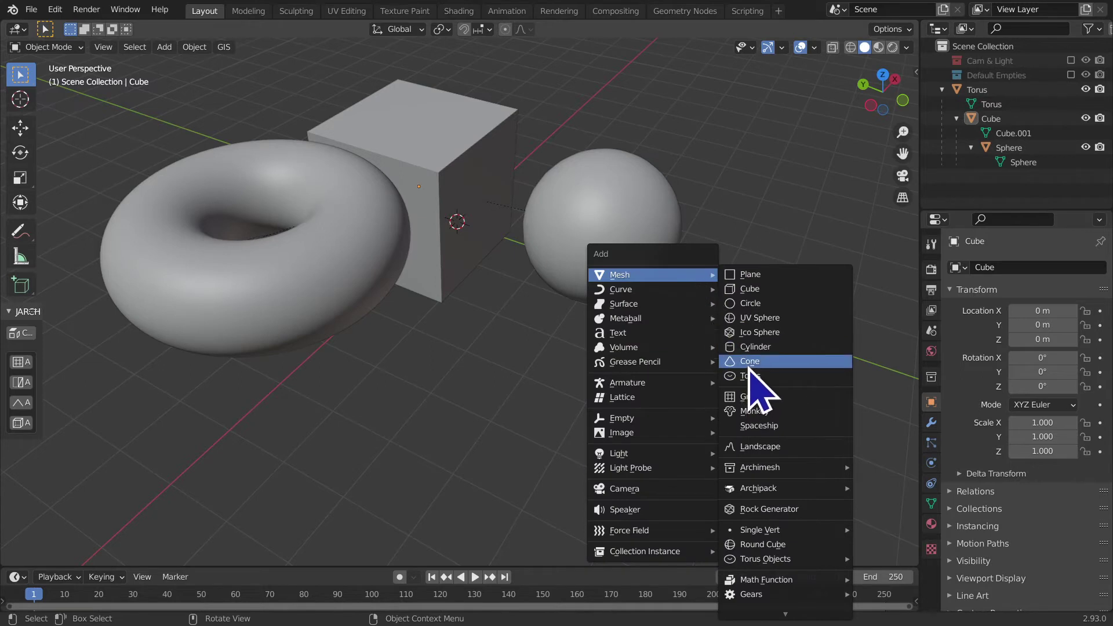
click(748, 362)
mouse_move(646, 398)
middle_down()
mouse_move(475, 375)
mouse_move(481, 311)
middle_up()
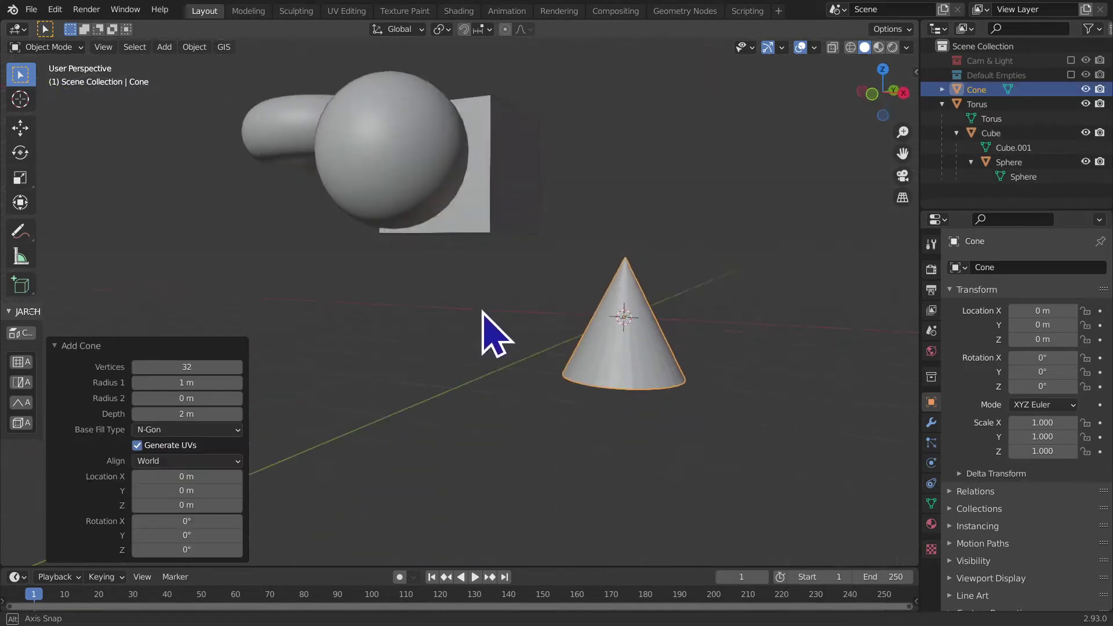
right_click(676, 367)
click(629, 358)
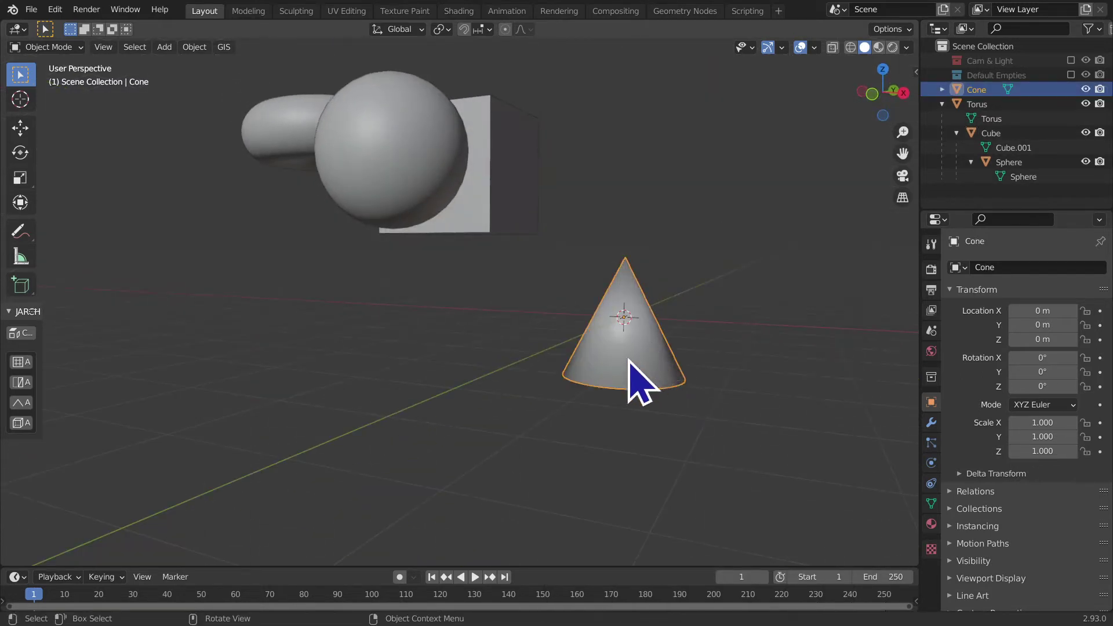
click(932, 503)
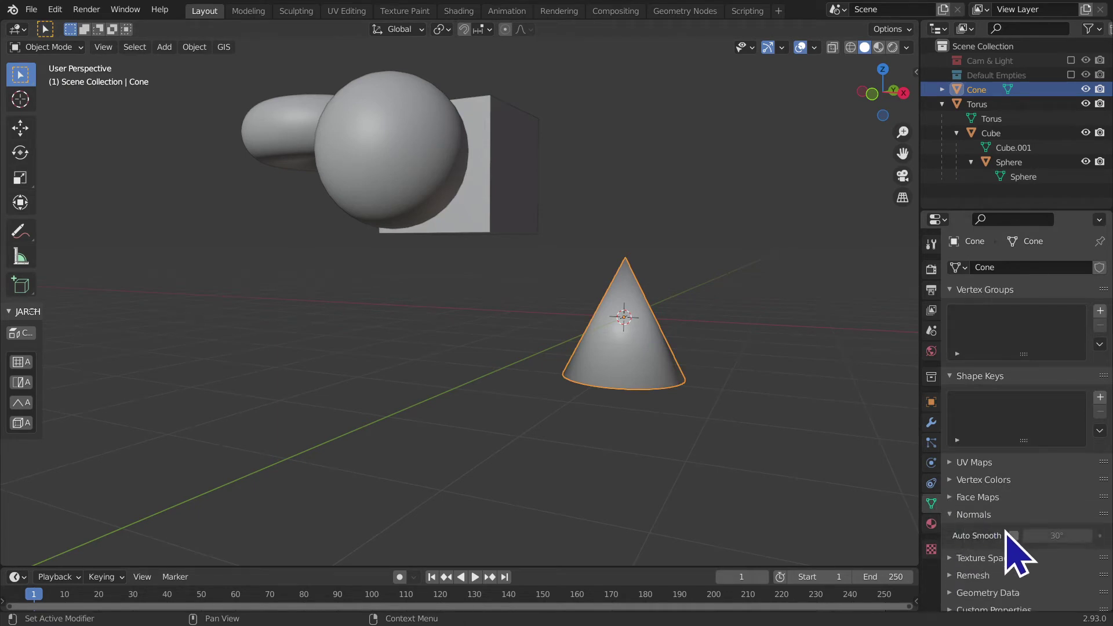
click(1013, 535)
mouse_move(729, 487)
middle_down()
mouse_move(696, 427)
mouse_move(682, 419)
mouse_move(671, 440)
middle_up()
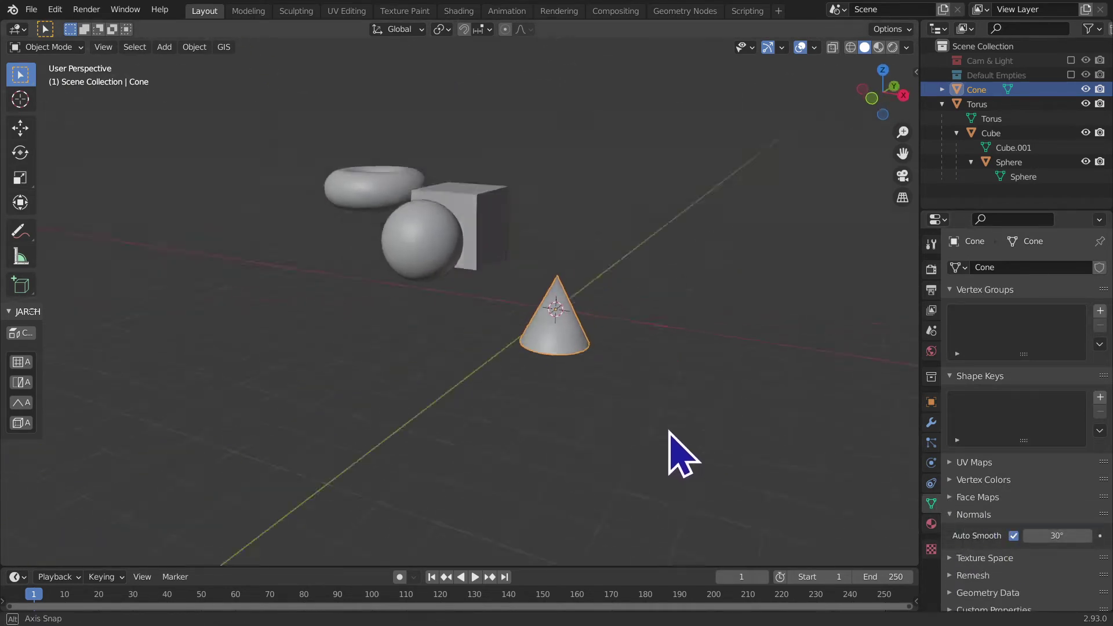
- Place the cone beside the sphere and raise it along Z
key(g)
click(462, 394)
middle_drag(462, 394, 522, 372)
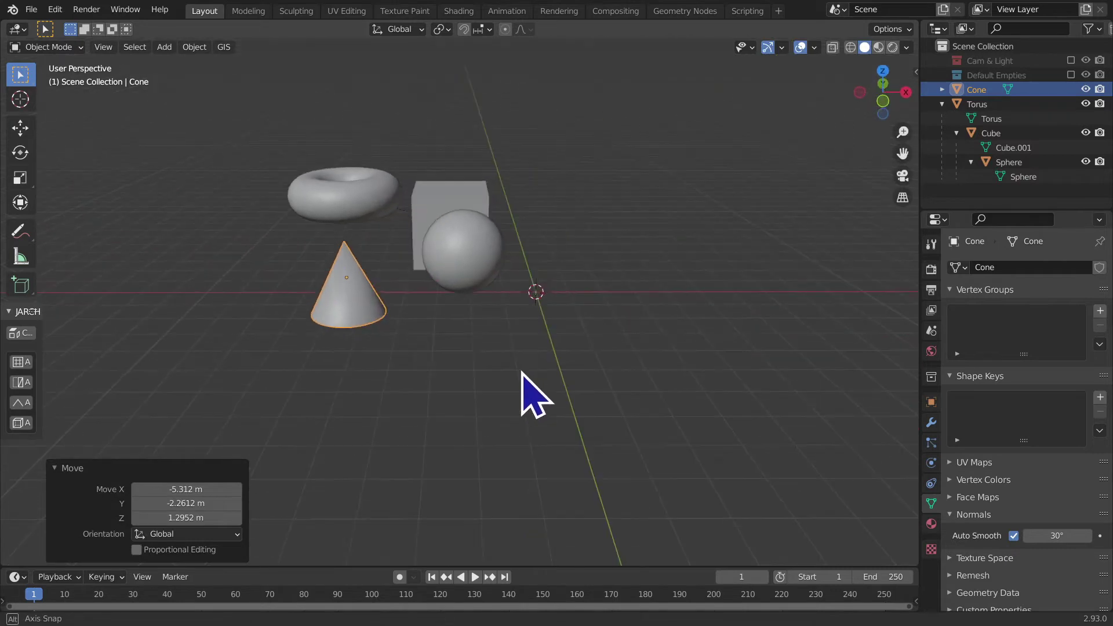
key(g)
key(z)
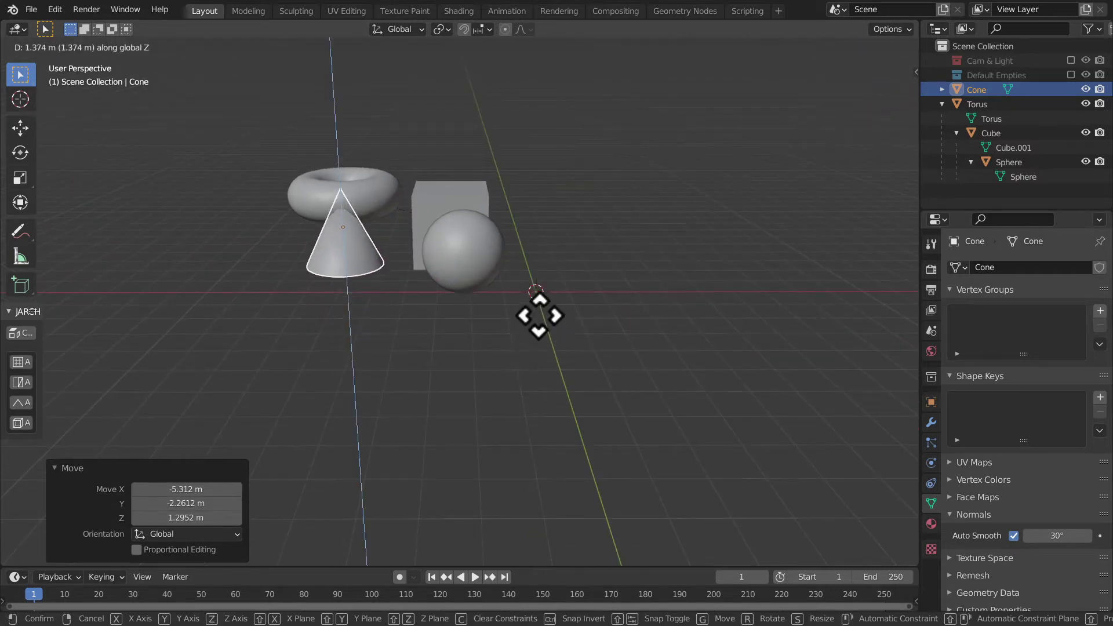
click(540, 307)
- Readjust the cone's height on Z and move it along Y toward the viewer
middle_drag(280, 340, 320, 378)
key(g)
key(z)
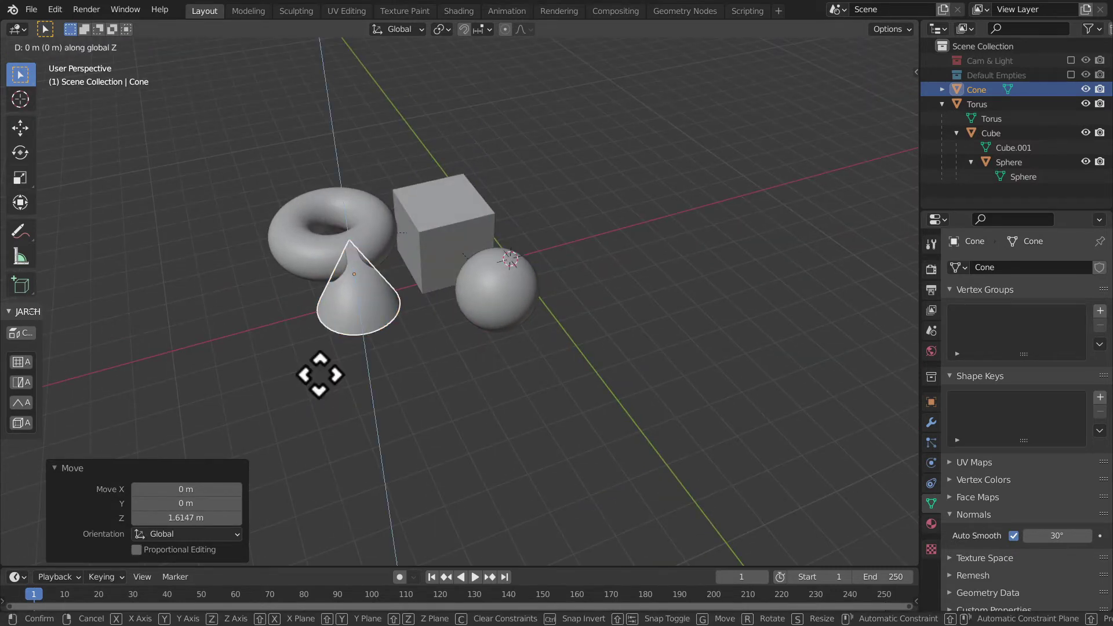
click(376, 344)
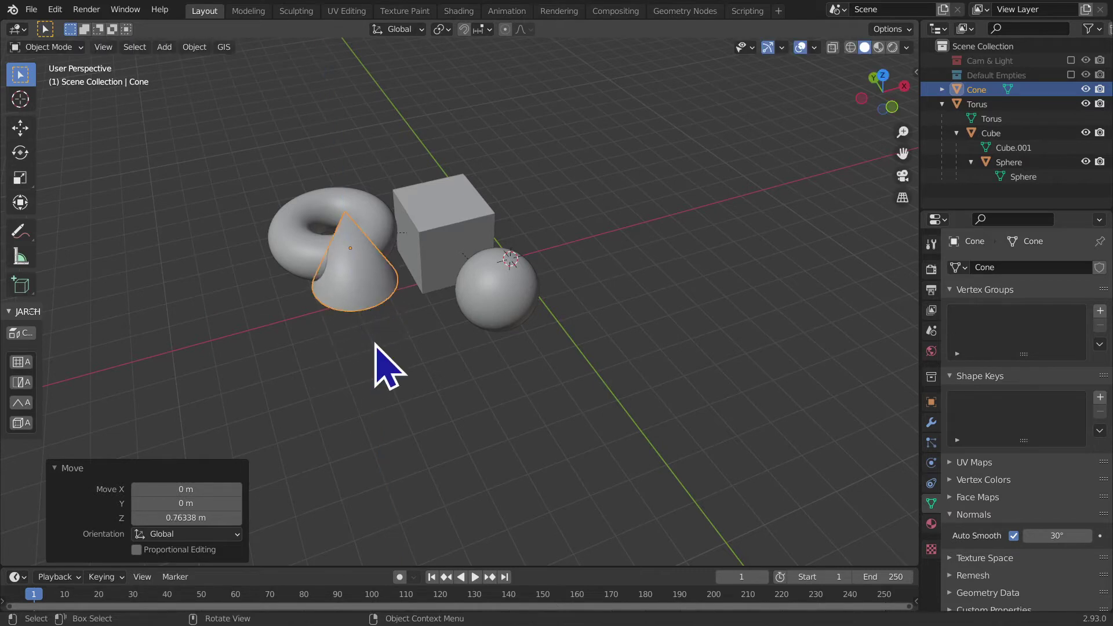
key(g)
key(y)
click(442, 406)
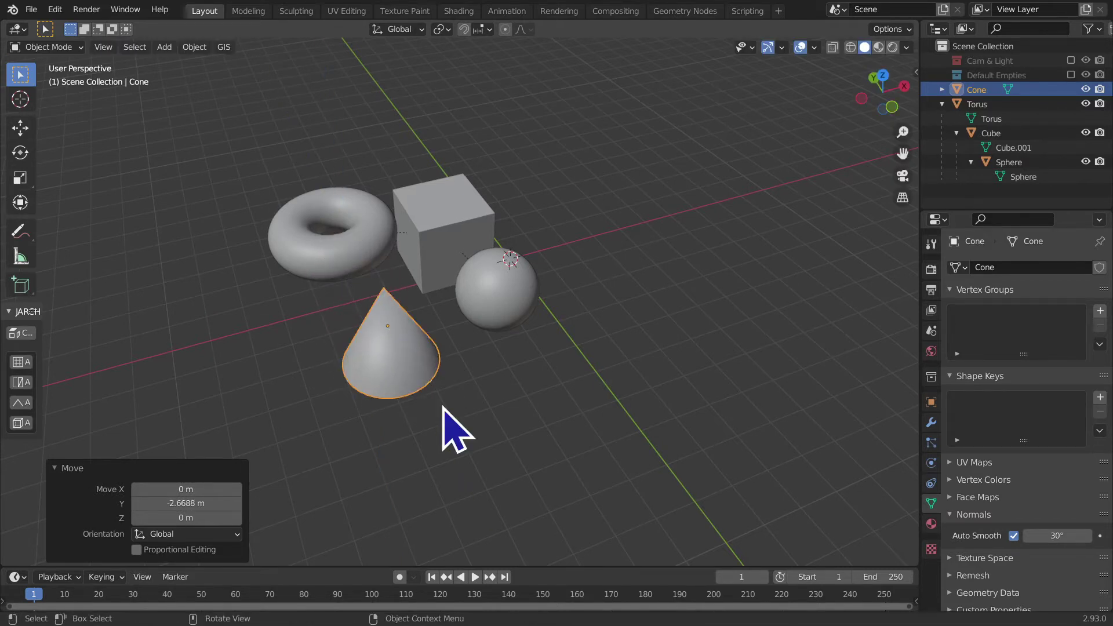
- Duplicate the cone as Cone.001 left of the original, raise it, and select both cones
key(shift+d)
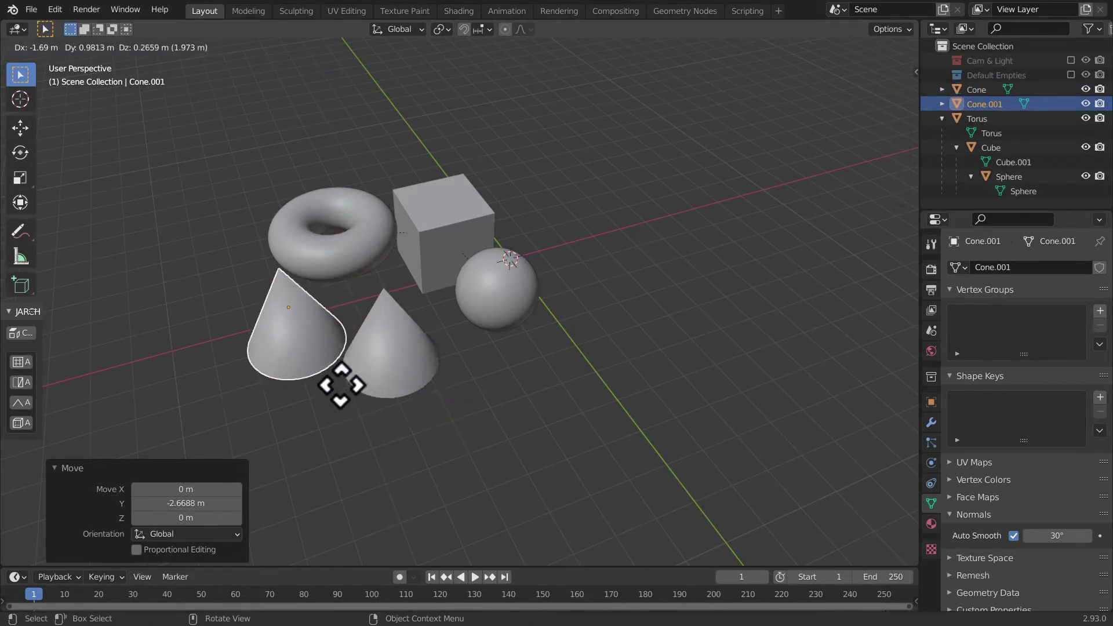
click(341, 385)
mouse_move(340, 405)
middle_down()
mouse_move(340, 366)
mouse_move(455, 363)
middle_up()
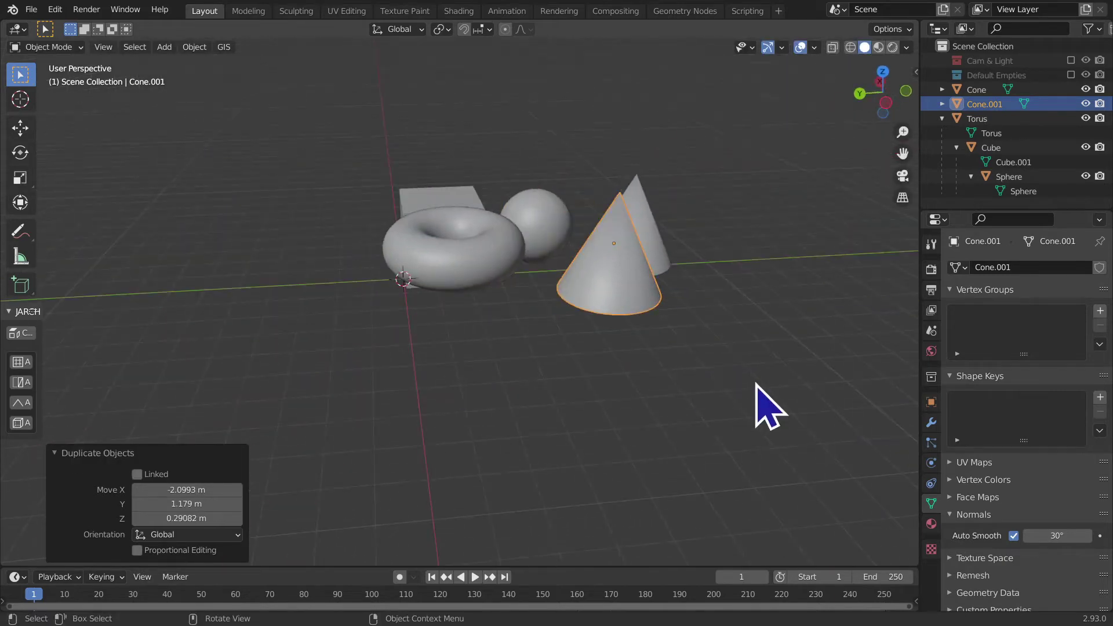
key(g)
key(z)
click(760, 347)
middle_drag(760, 347, 622, 402)
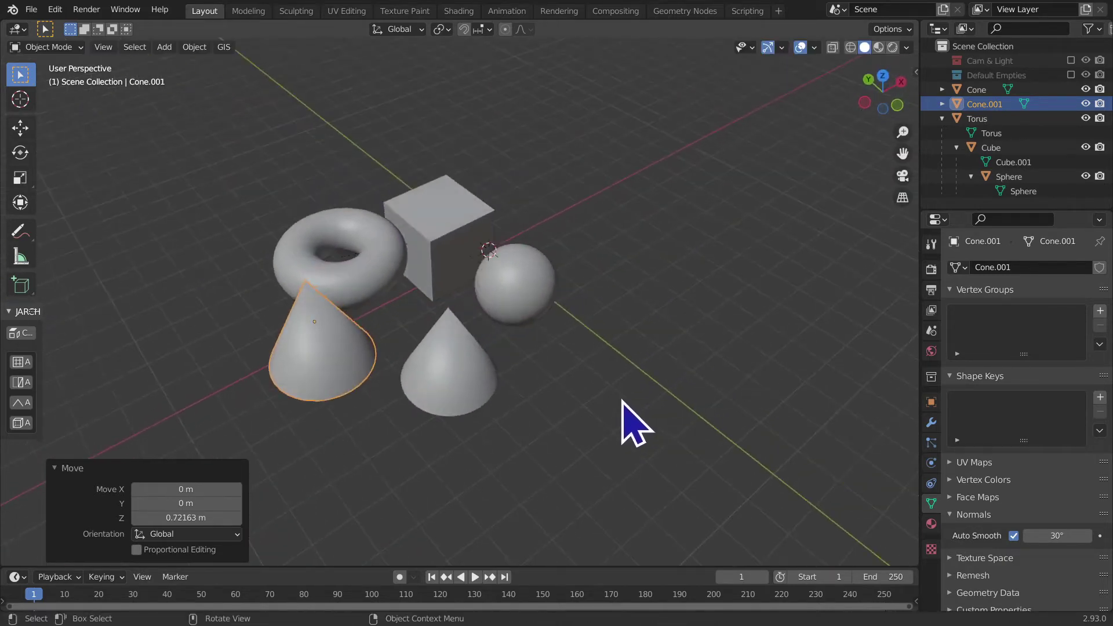
shift+click(462, 396)
- Make the Sphere the active object alongside both cones and bring up the Set Parent To menu
shift+click(511, 318)
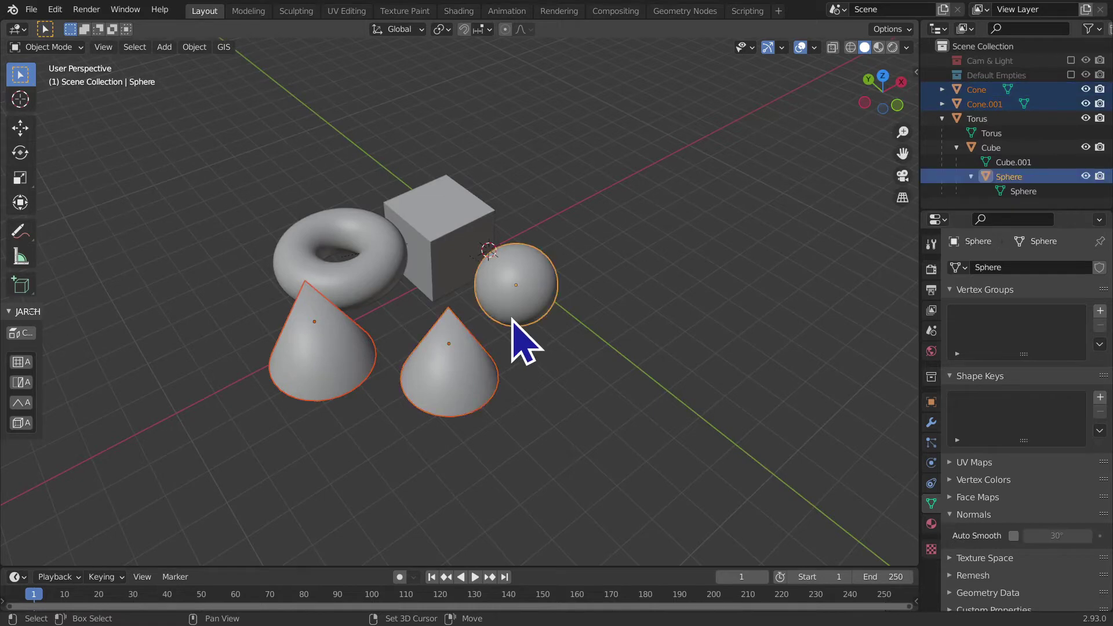
mouse_move(577, 387)
middle_down()
mouse_move(521, 341)
mouse_move(551, 287)
mouse_move(614, 378)
mouse_move(571, 400)
mouse_move(527, 519)
mouse_move(542, 405)
mouse_move(525, 365)
mouse_move(569, 323)
middle_up()
scroll(584, 423, up, 4)
scroll(582, 400, down, 4)
scroll(585, 403, down, 4)
scroll(536, 452, up, 2)
scroll(540, 406, up, 4)
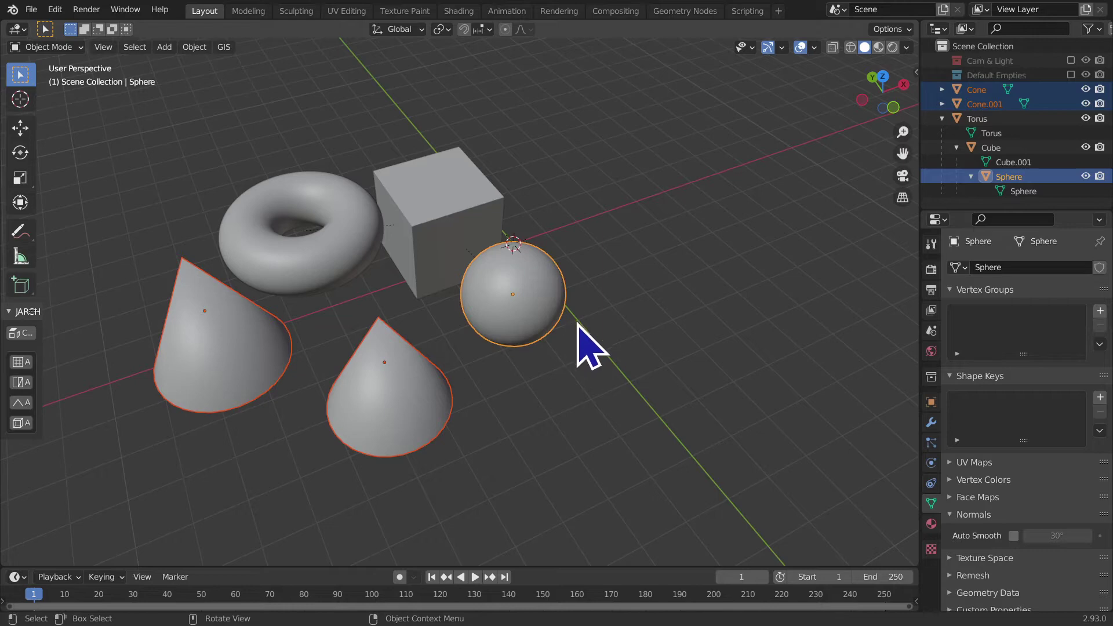
middle_drag(577, 324, 613, 343)
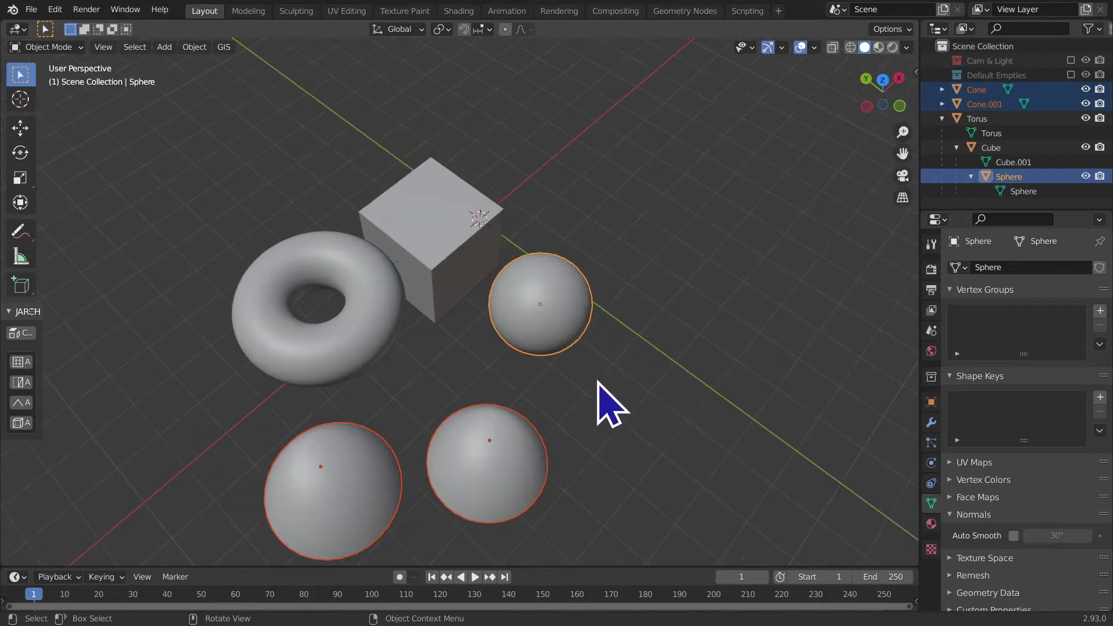
middle_drag(601, 384, 608, 356)
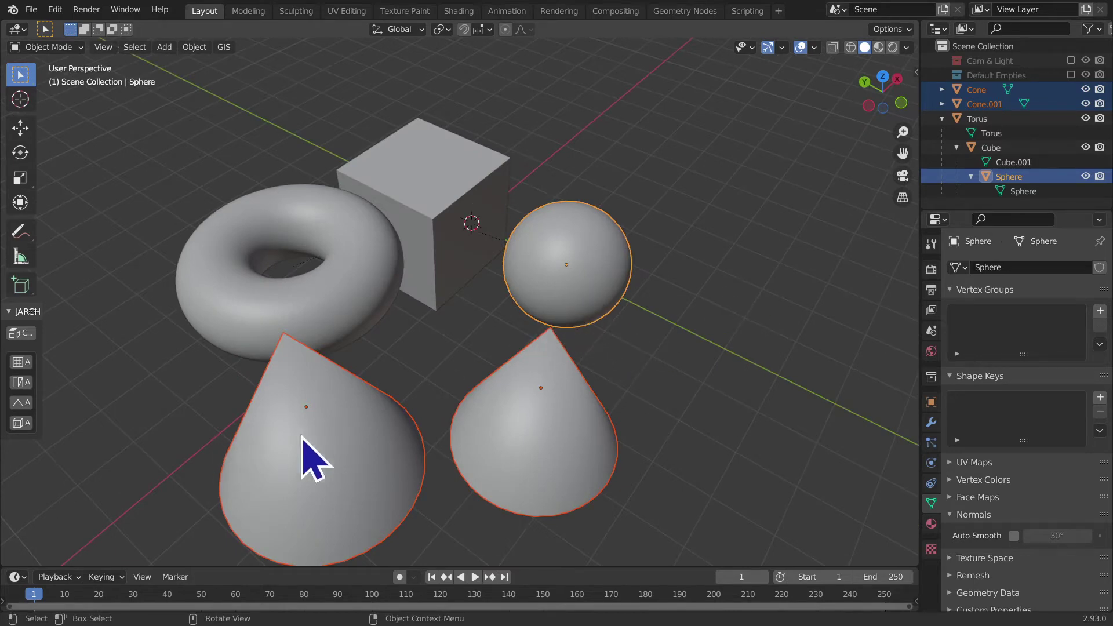
mouse_move(385, 432)
middle_down()
mouse_move(373, 386)
mouse_move(365, 398)
mouse_move(543, 292)
middle_up()
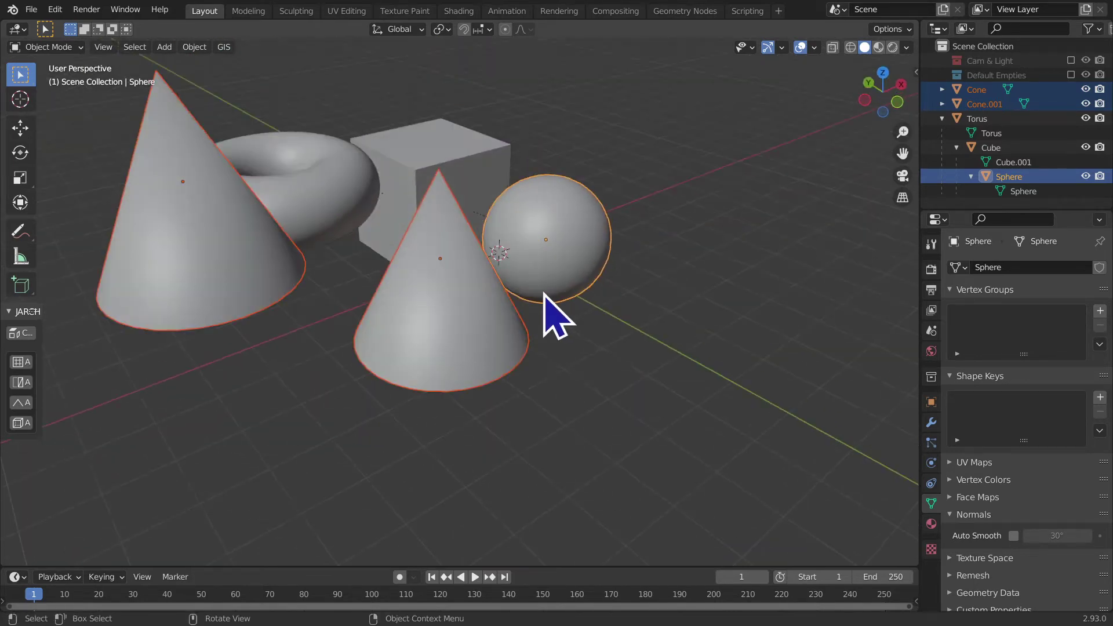
key(ctrl+p)
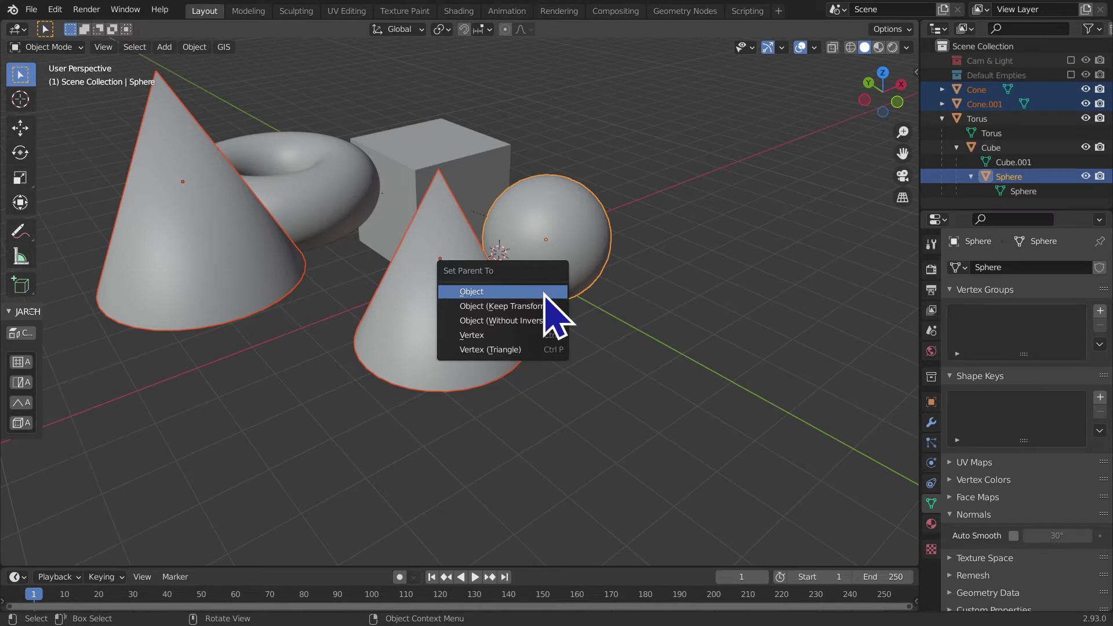
- Parent both cones to the sphere using Object parenting
click(545, 292)
mouse_move(653, 345)
middle_down()
mouse_move(634, 423)
mouse_move(918, 248)
middle_up()
click(634, 423)
scroll(597, 398, up, 3)
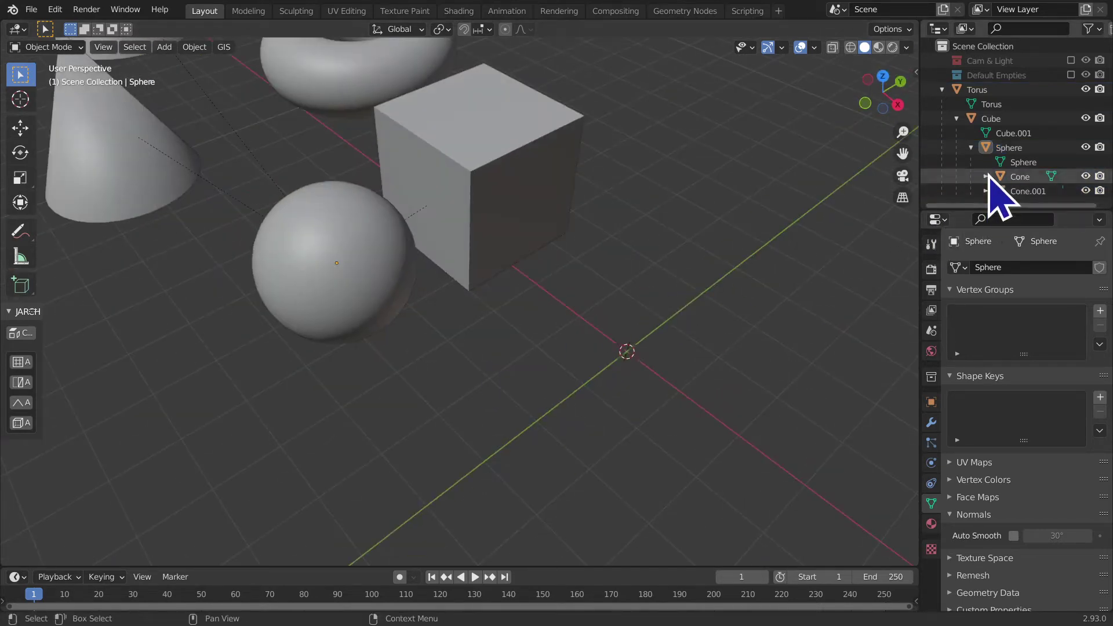
- Check that Cone and Cone.001 sit under the Sphere in the Outliner hierarchy
click(1012, 177)
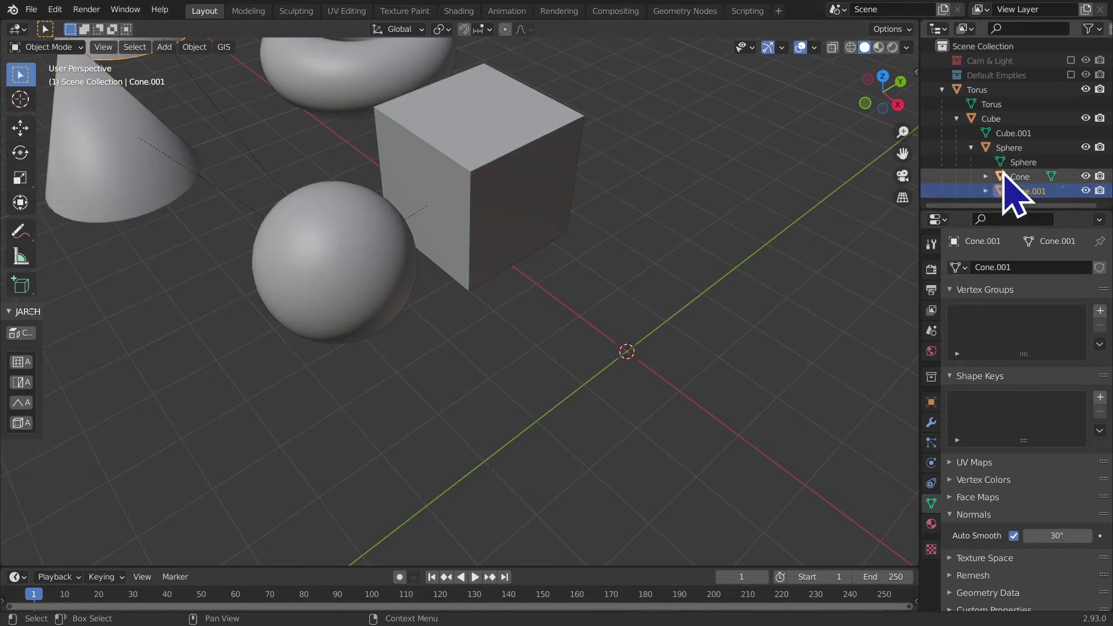
click(1011, 163)
key(Down)
key(Down)
key(Up)
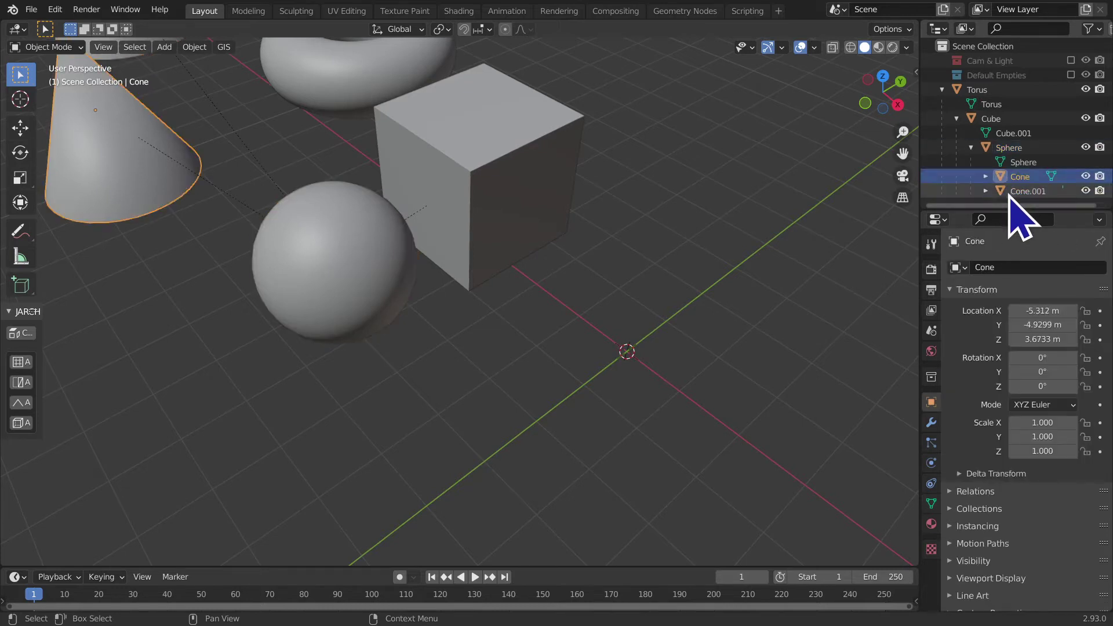
key(Down)
key(Up)
key(Up)
key(Down)
key(Down)
scroll(671, 378, down, 3)
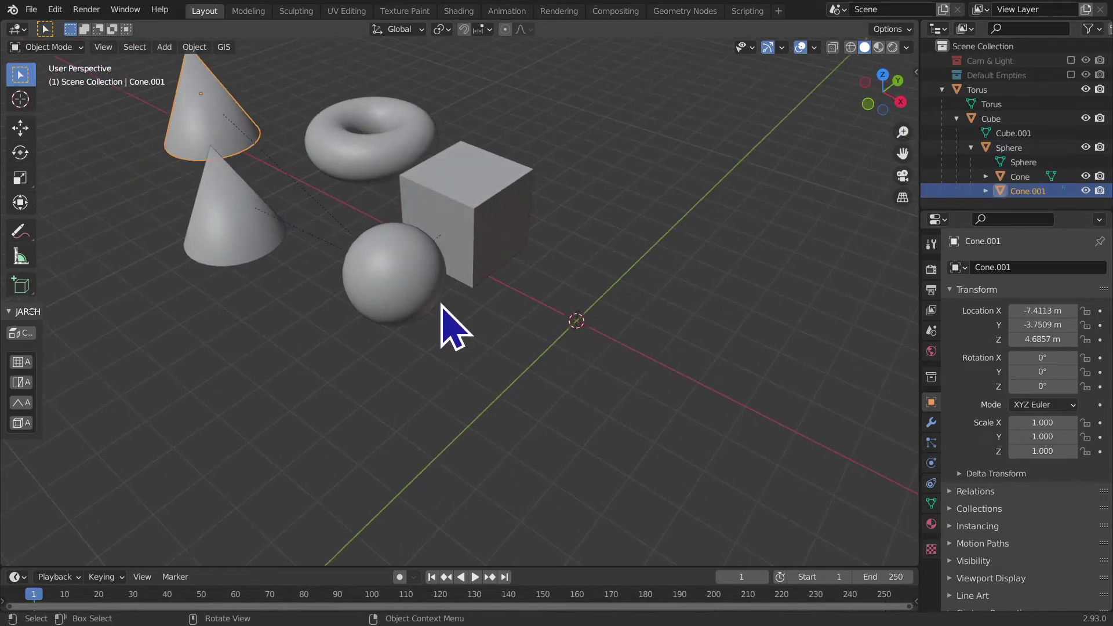
- Trial-move the sphere with its cones, then undo the move
click(440, 303)
middle_drag(422, 378, 455, 385)
key(g)
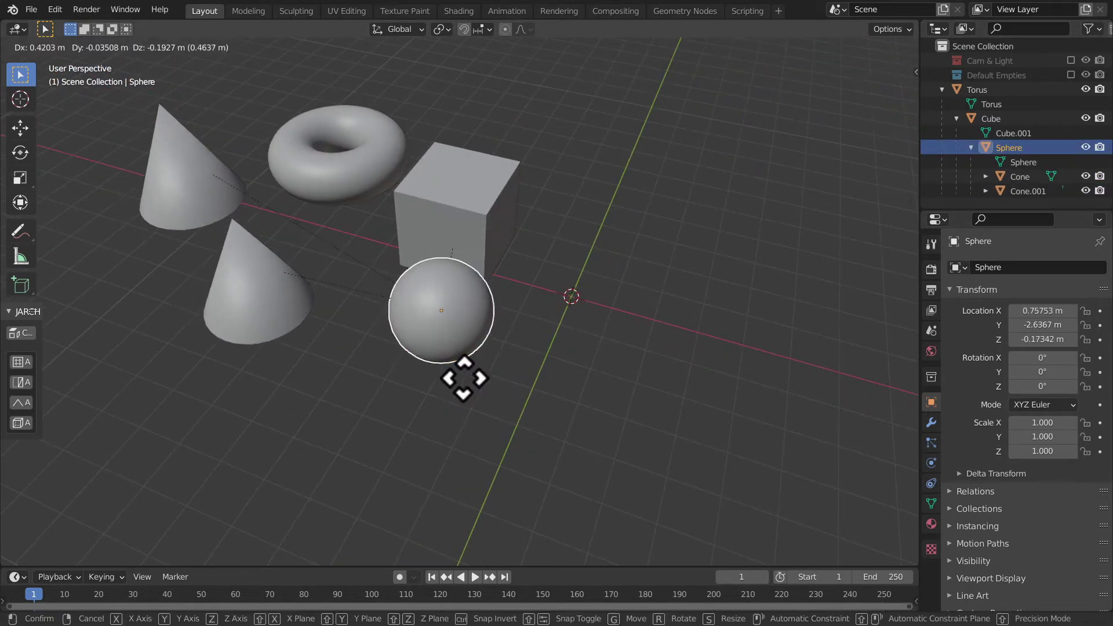
click(542, 408)
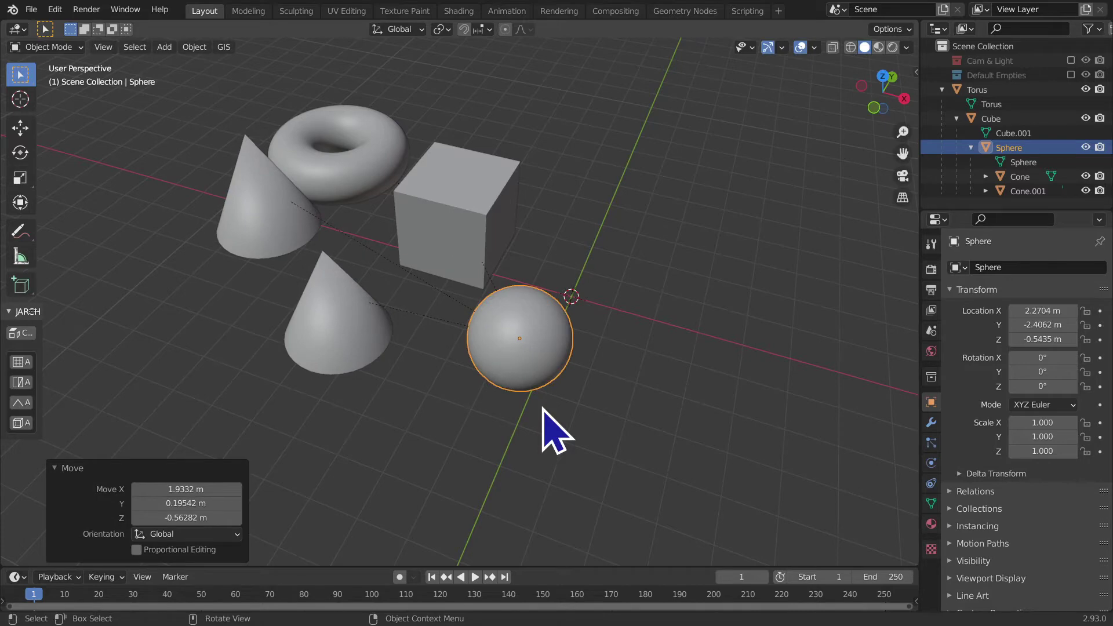
key(ctrl+z)
middle_drag(536, 442, 547, 400)
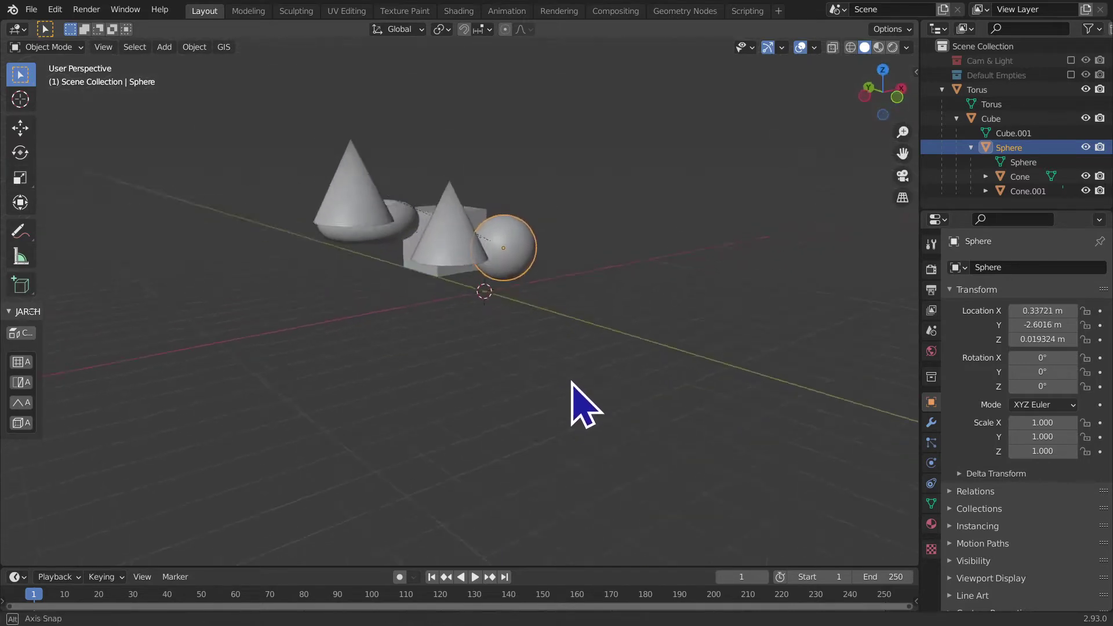
- Nudge the right cone slightly to a new position
click(466, 374)
scroll(524, 443, up, 1)
key(g)
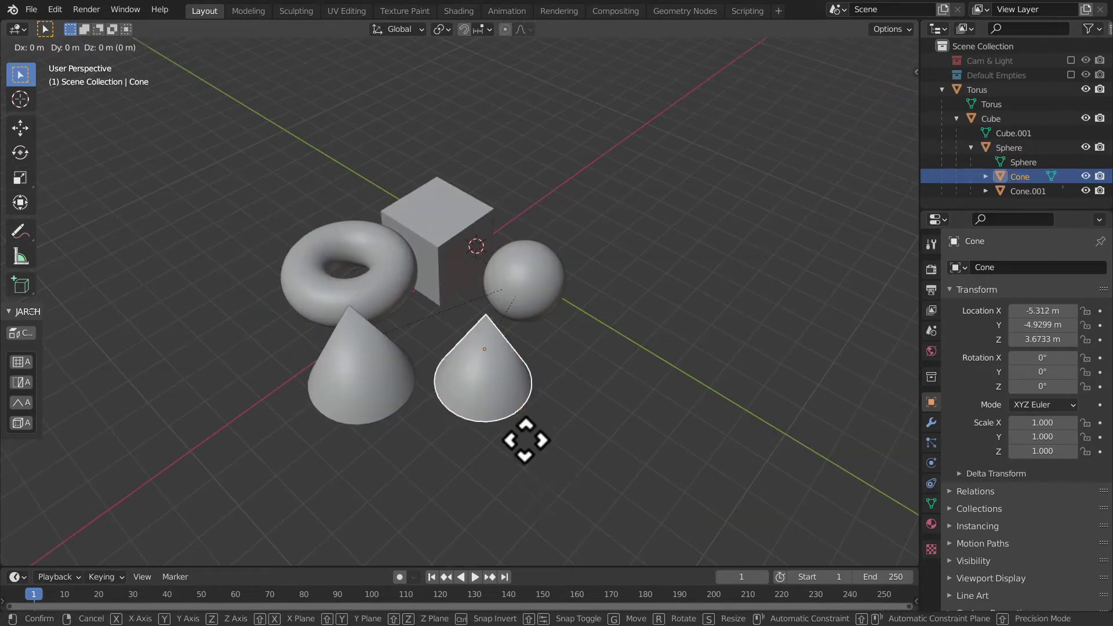
click(548, 450)
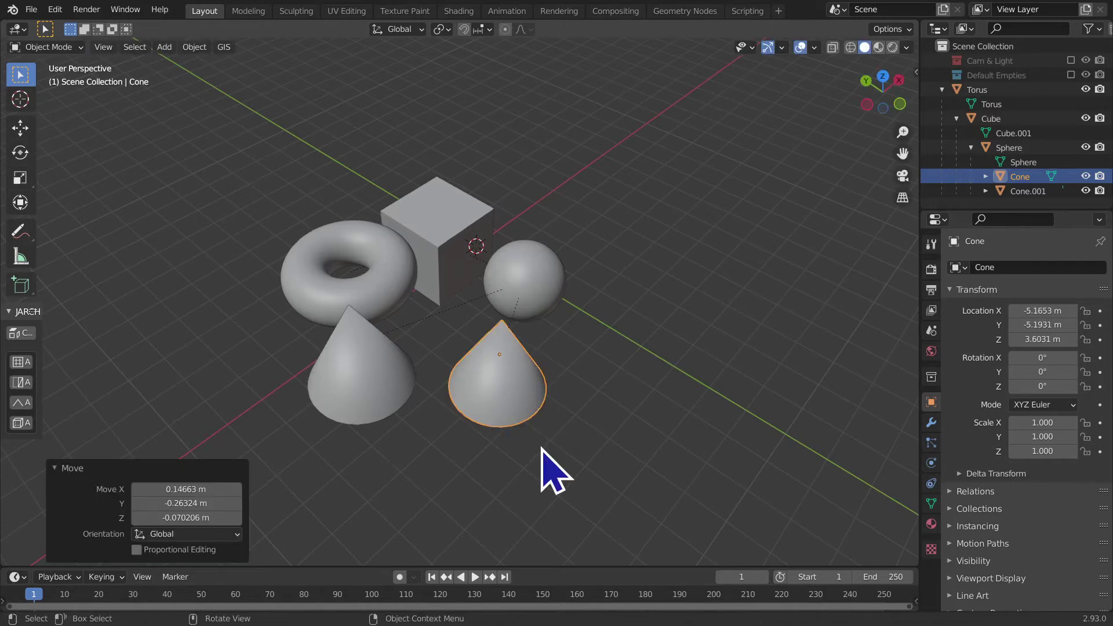
scroll(567, 471, up, 2)
- Select the torus and expand Cone and Cone.001 in the Outliner
mouse_move(566, 472)
middle_down()
mouse_move(497, 472)
mouse_move(484, 458)
mouse_move(465, 512)
mouse_move(581, 427)
mouse_move(654, 487)
mouse_move(696, 348)
middle_up()
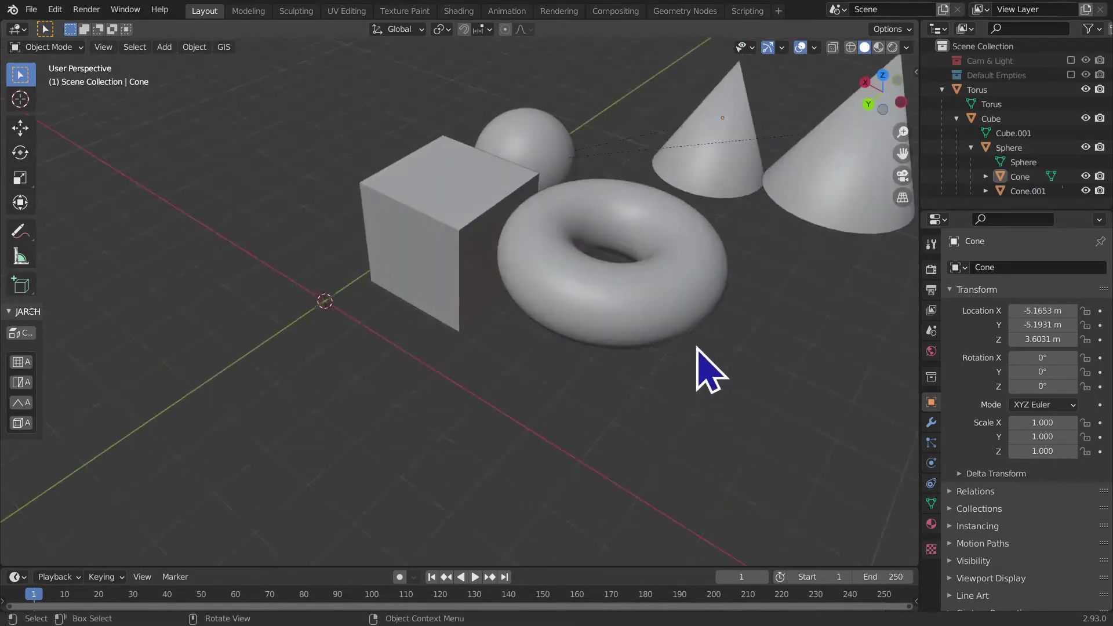
click(693, 331)
scroll(706, 400, down, 2)
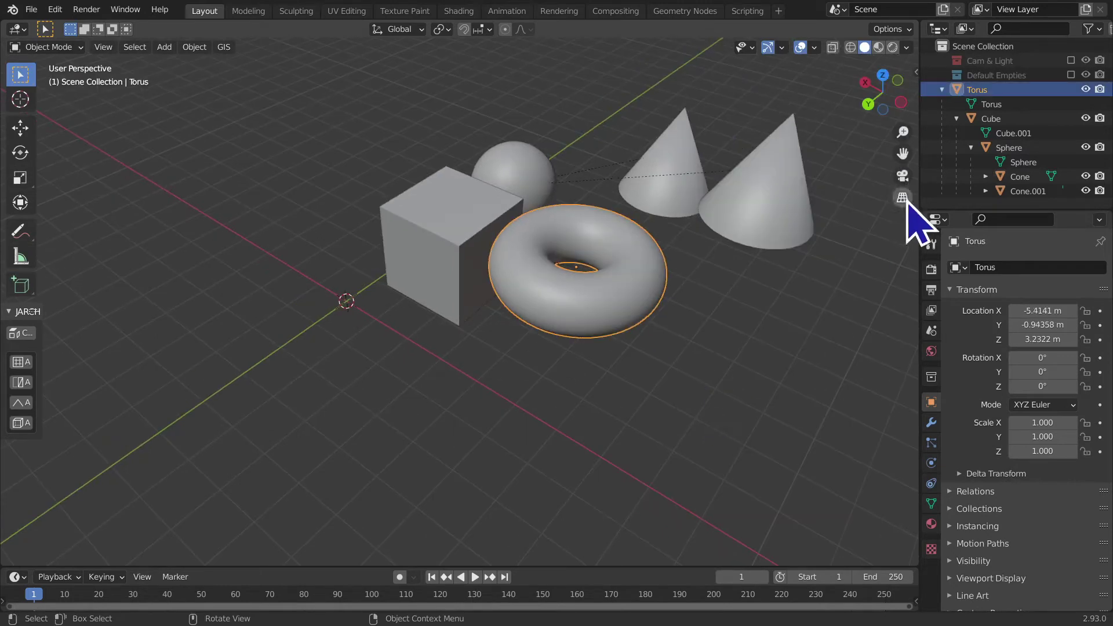
click(985, 177)
scroll(988, 204, down, 1)
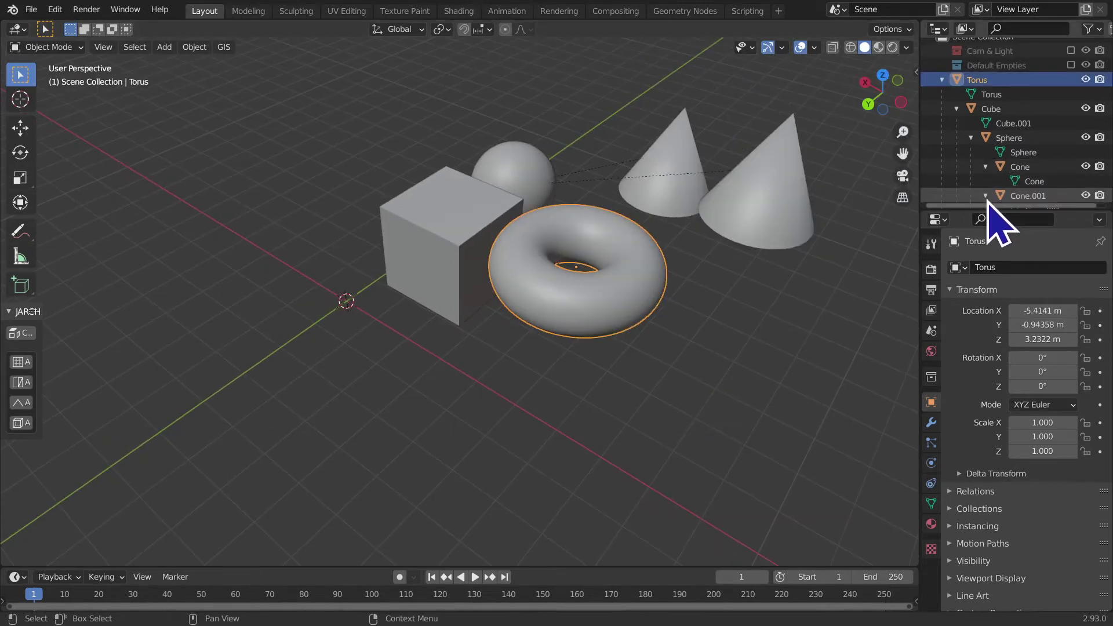
click(986, 195)
scroll(987, 200, down, 1)
- Trial-move the torus with all its children, undo it, and select the cube
key(g)
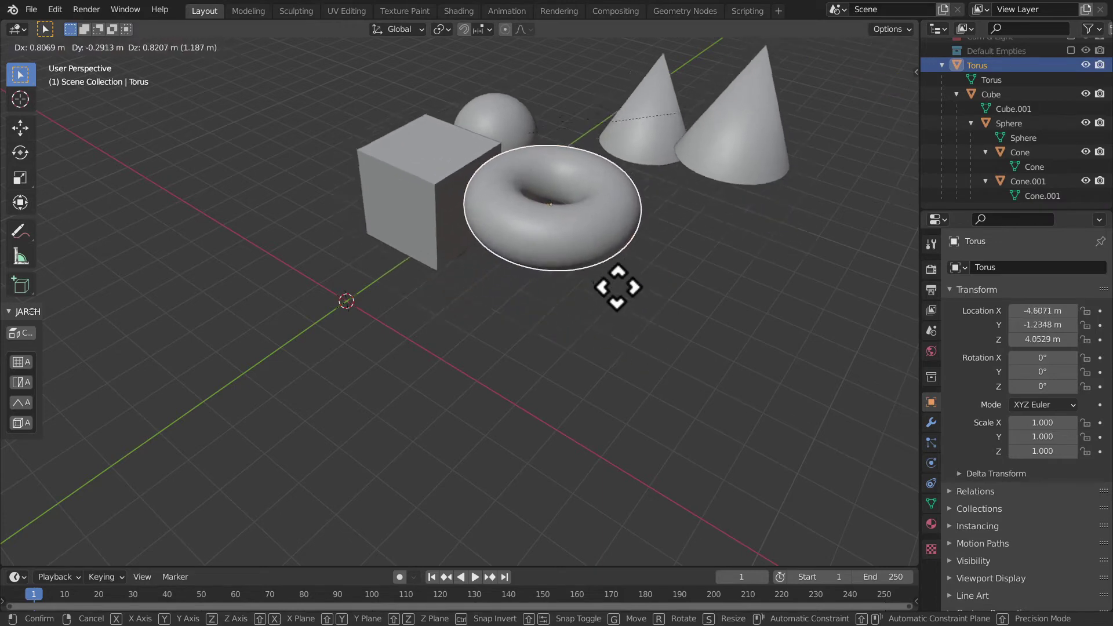
click(544, 276)
key(ctrl+z)
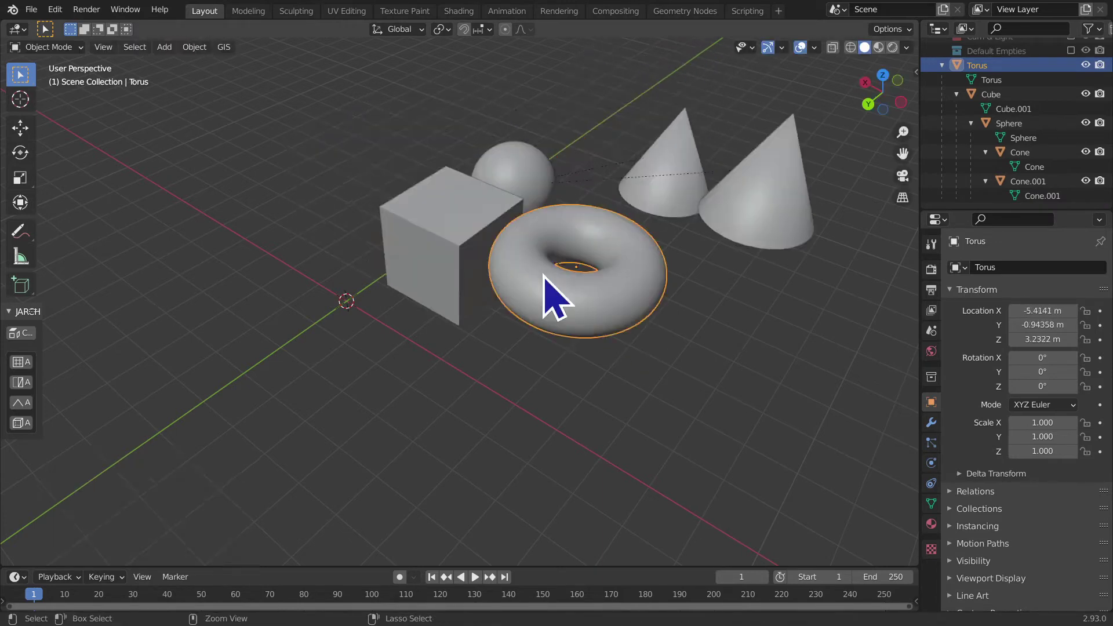
middle_drag(566, 340, 550, 292)
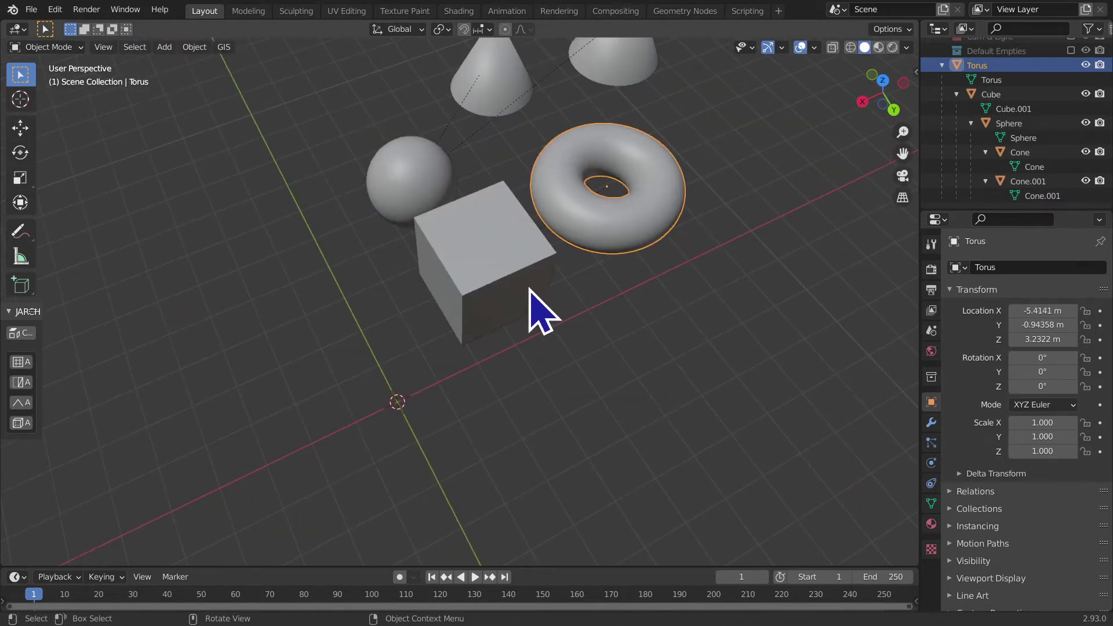
click(527, 295)
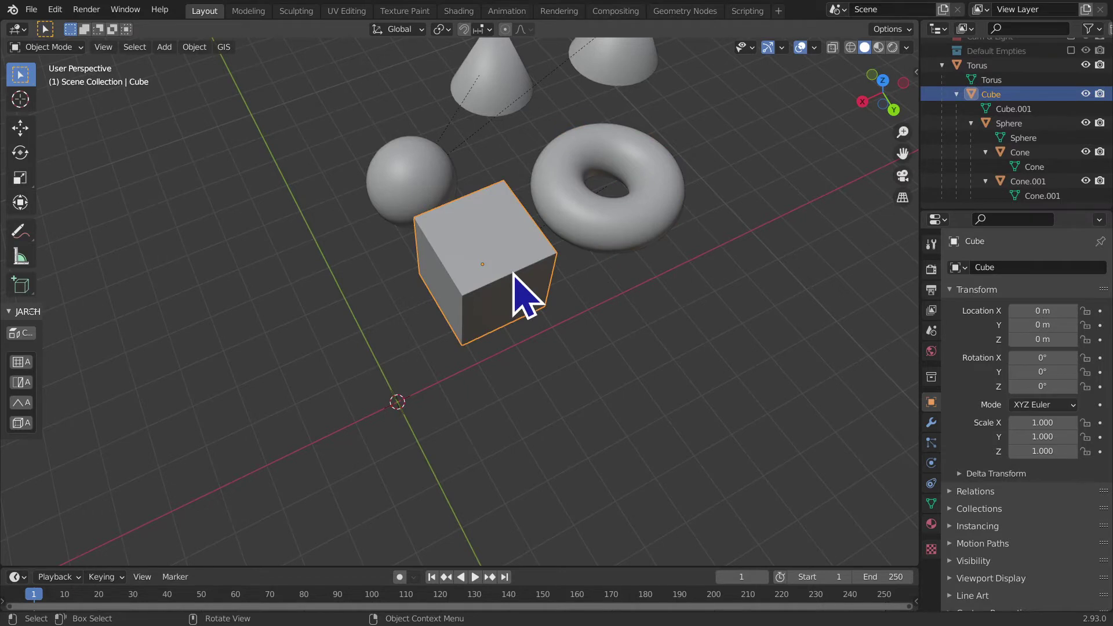
- Shift the cube to a new position and move the sphere slightly
key(g)
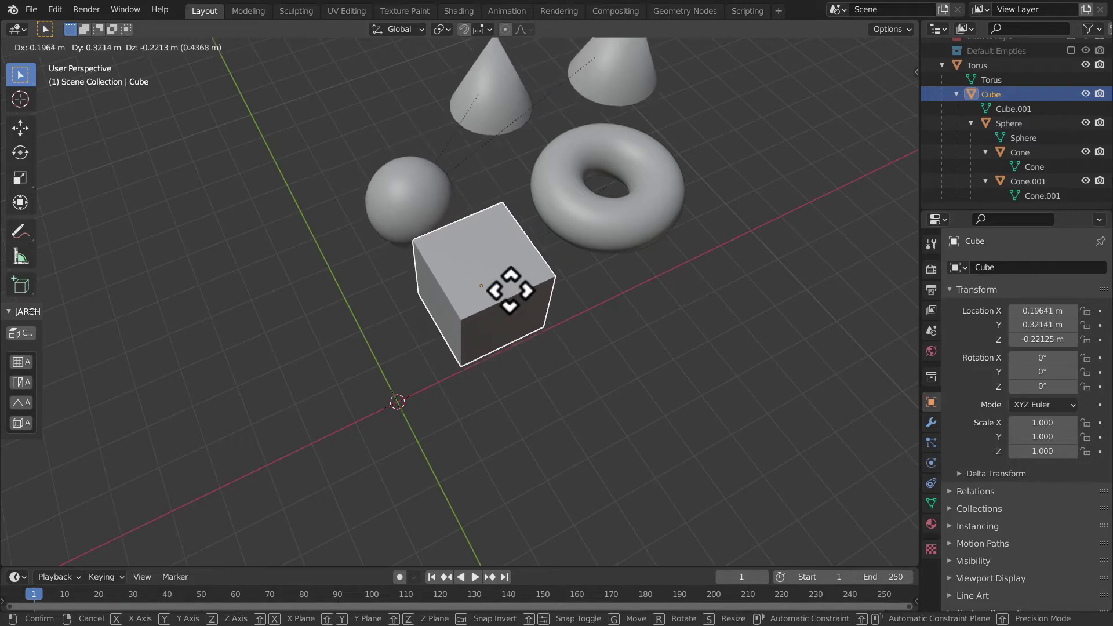
click(505, 296)
click(416, 226)
mouse_move(385, 330)
middle_down()
mouse_move(484, 323)
mouse_move(567, 343)
mouse_move(474, 369)
mouse_move(512, 376)
middle_up()
key(g)
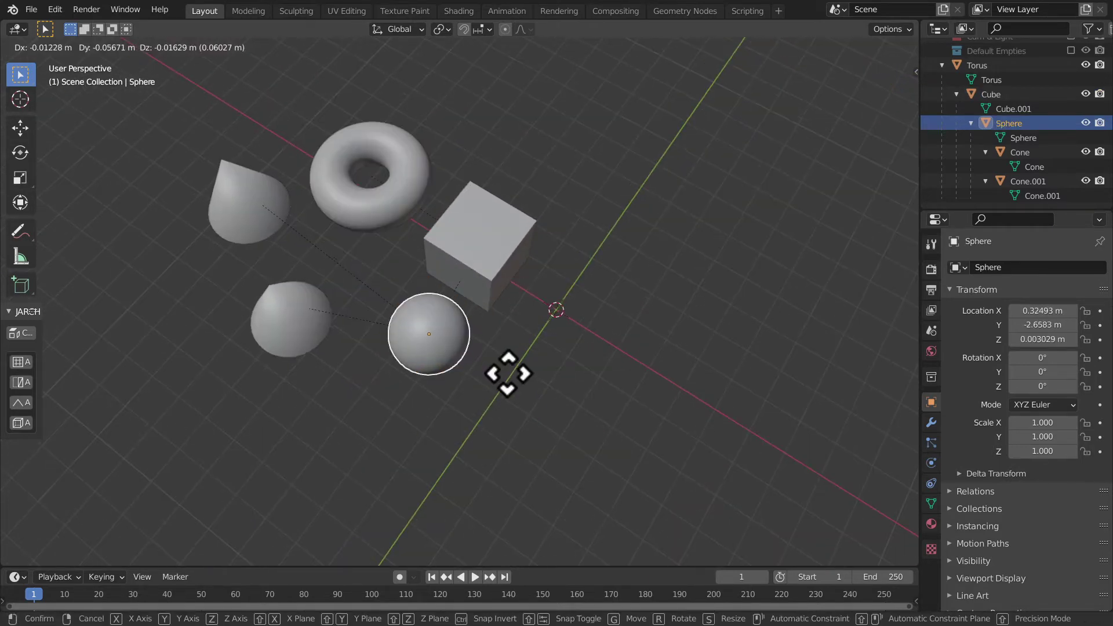
click(507, 375)
- Rotate the sphere about -21° with its cones and scale it to 1.191
key(r)
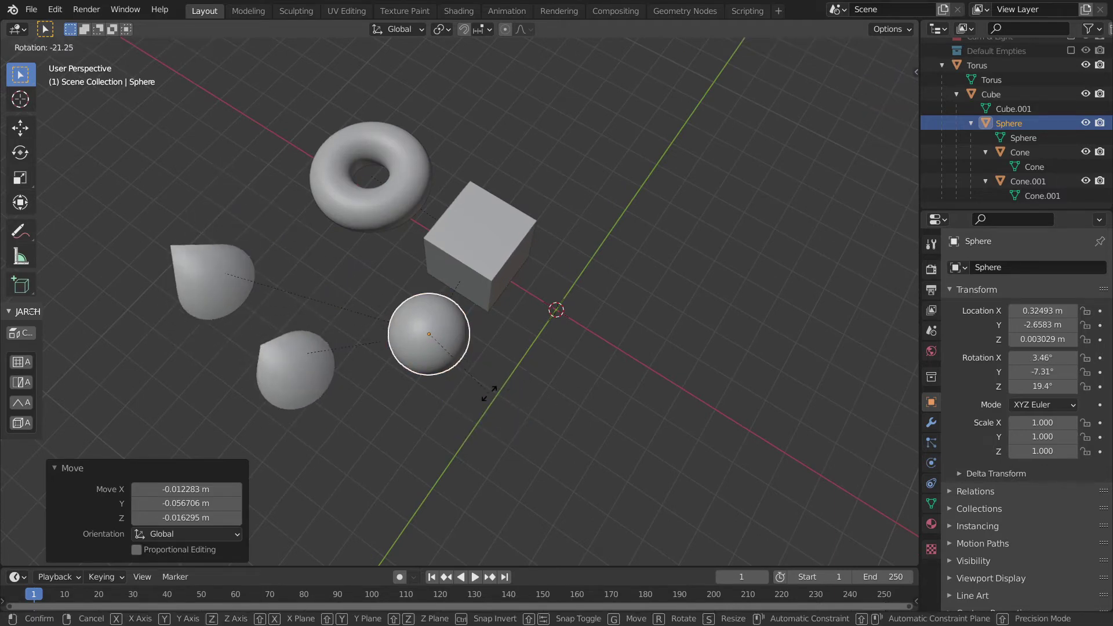
click(510, 400)
mouse_move(510, 400)
middle_down()
mouse_move(518, 380)
mouse_move(435, 317)
mouse_move(428, 298)
middle_up()
key(s)
click(536, 384)
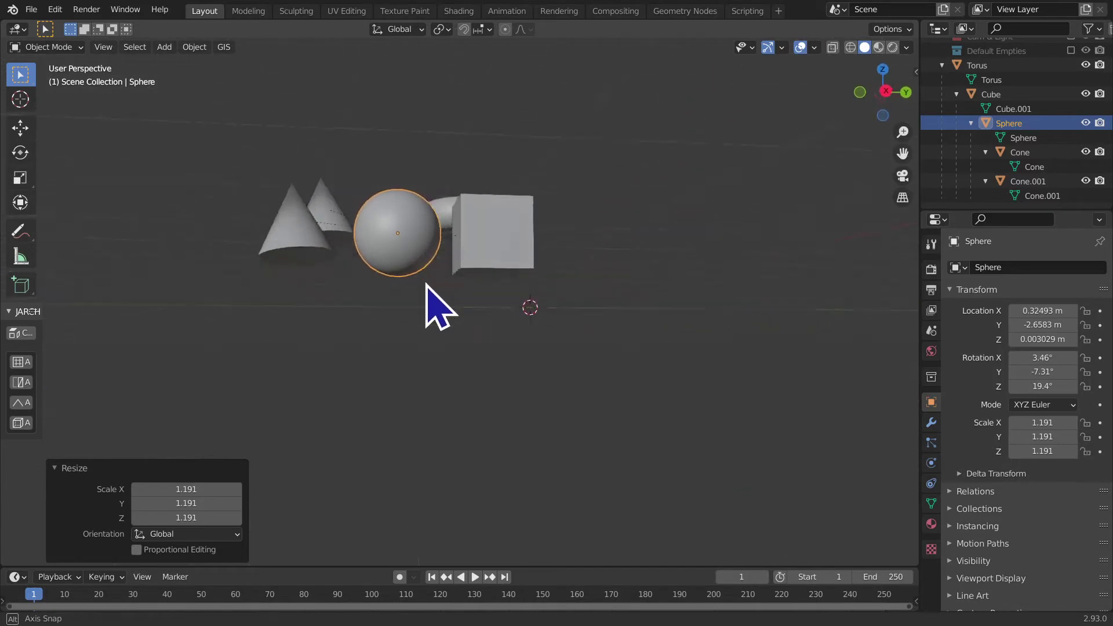
- Scale the cube uniformly to 1.142
click(437, 390)
middle_drag(437, 389, 425, 345)
click(467, 302)
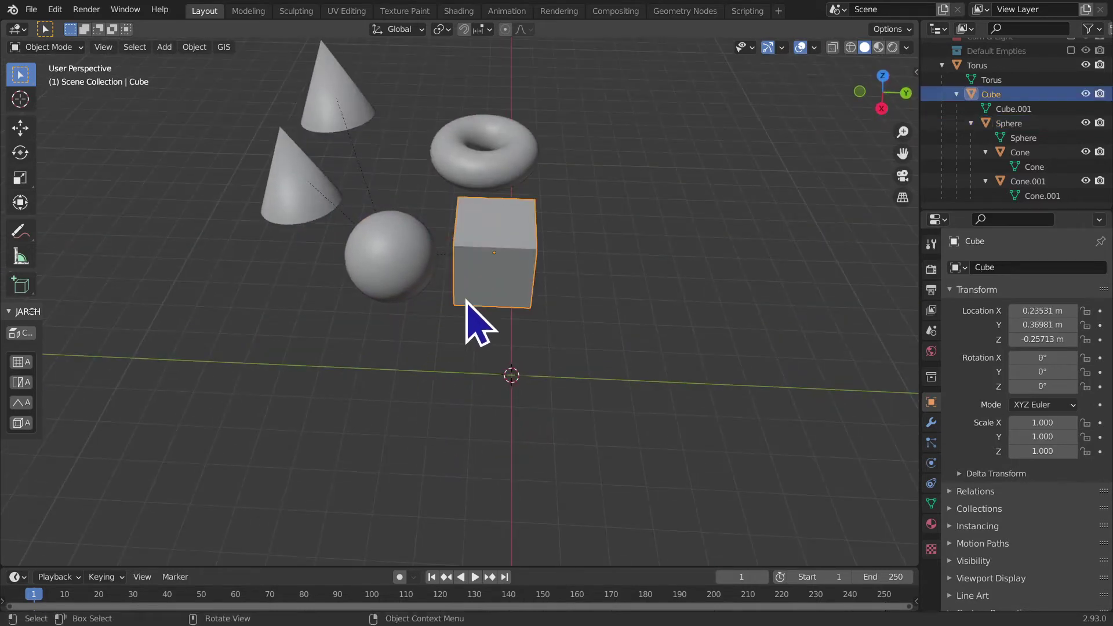
key(s)
click(550, 302)
- Scale the sphere back down to a smaller size
middle_drag(534, 335, 439, 251)
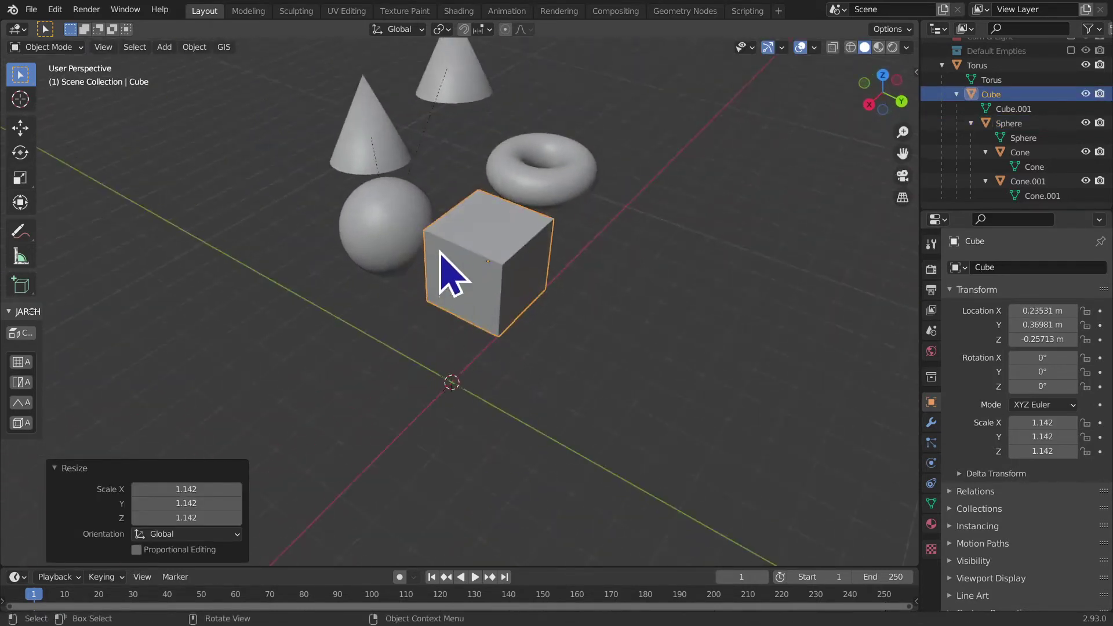
click(389, 244)
key(s)
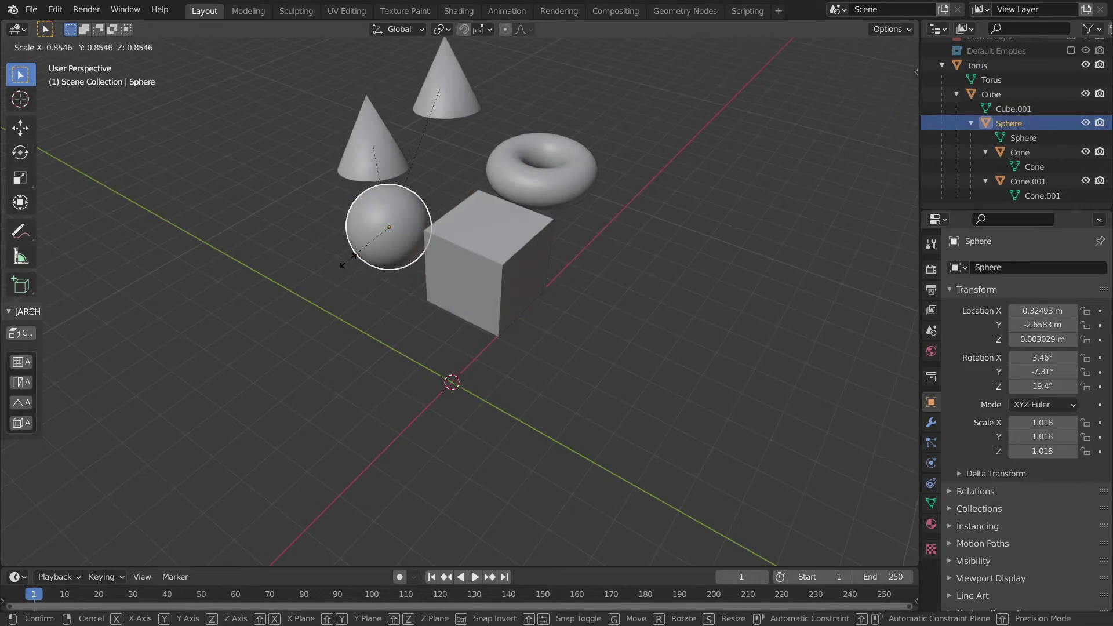
click(355, 262)
- Select and deselect the cube and torus while orbiting toward a top-down view
click(545, 270)
mouse_move(545, 269)
middle_down()
mouse_move(527, 316)
mouse_move(388, 255)
middle_up()
click(472, 423)
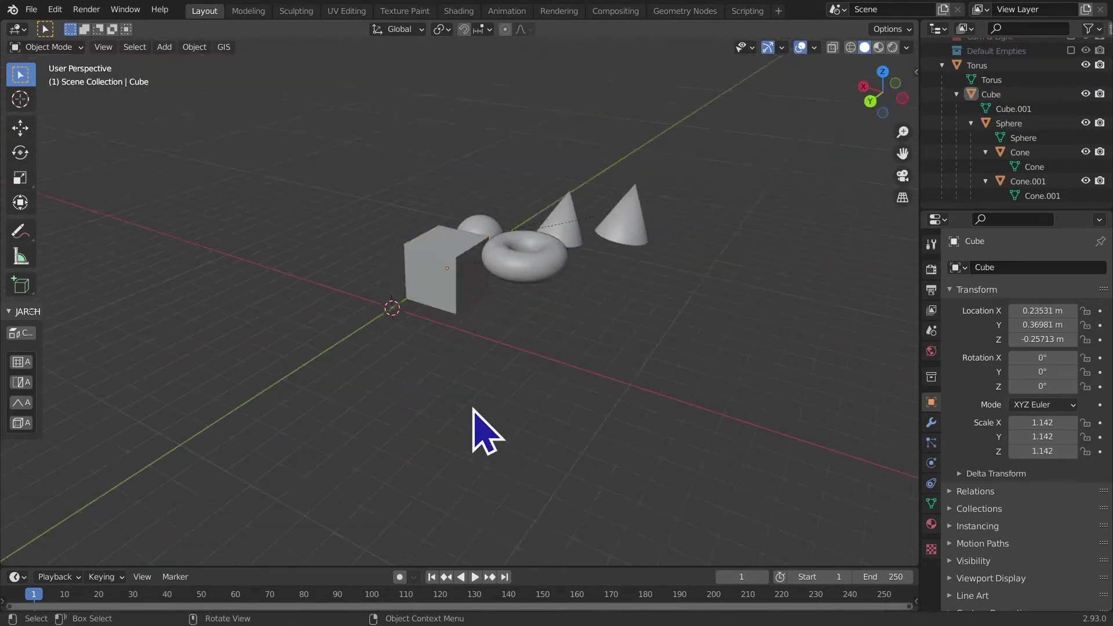
middle_drag(472, 423, 489, 293)
click(520, 250)
mouse_move(555, 303)
middle_down()
mouse_move(596, 447)
mouse_move(592, 406)
mouse_move(572, 506)
mouse_move(577, 417)
mouse_move(596, 398)
mouse_move(659, 488)
mouse_move(417, 268)
mouse_move(571, 373)
mouse_move(377, 346)
mouse_move(458, 396)
middle_up()
click(598, 451)
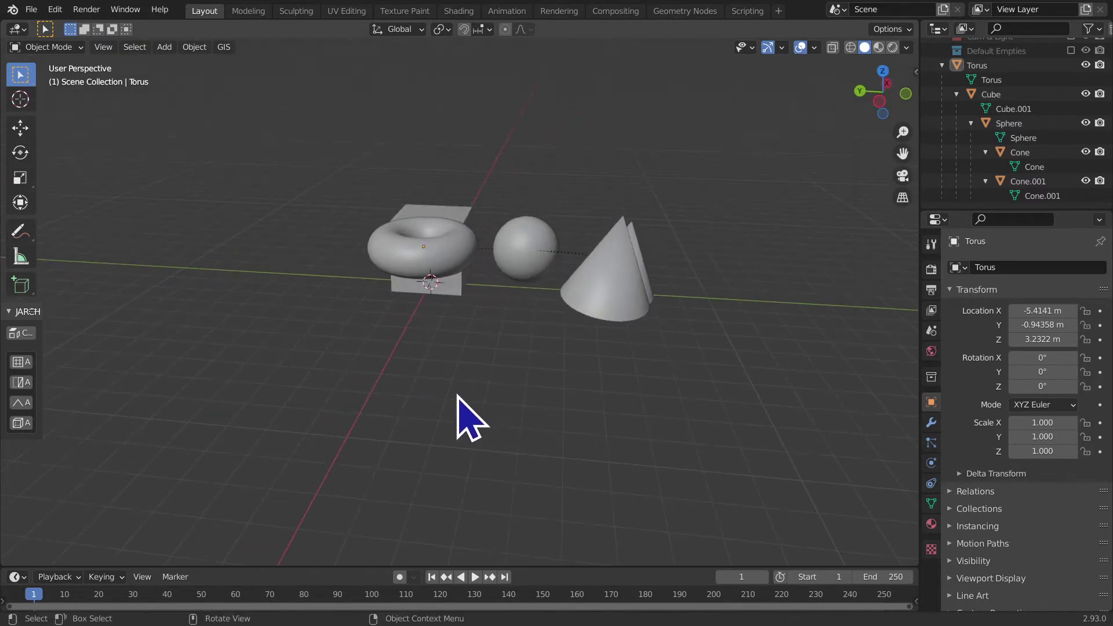
click(852, 48)
mouse_move(773, 98)
middle_down()
mouse_move(242, 281)
mouse_move(325, 316)
middle_up()
scroll(393, 334, up, 4)
scroll(396, 333, up, 3)
scroll(394, 334, down, 2)
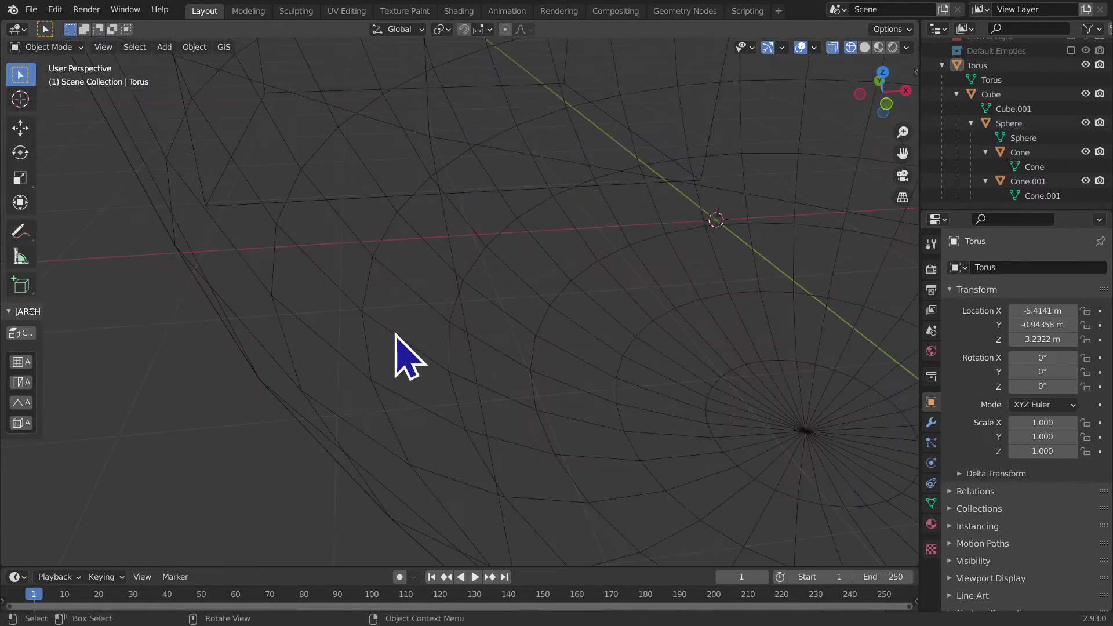
scroll(393, 331, down, 2)
scroll(392, 332, down, 3)
scroll(389, 330, down, 2)
mouse_move(387, 332)
middle_down()
mouse_move(367, 405)
mouse_move(466, 346)
middle_up()
scroll(373, 406, down, 3)
click(865, 46)
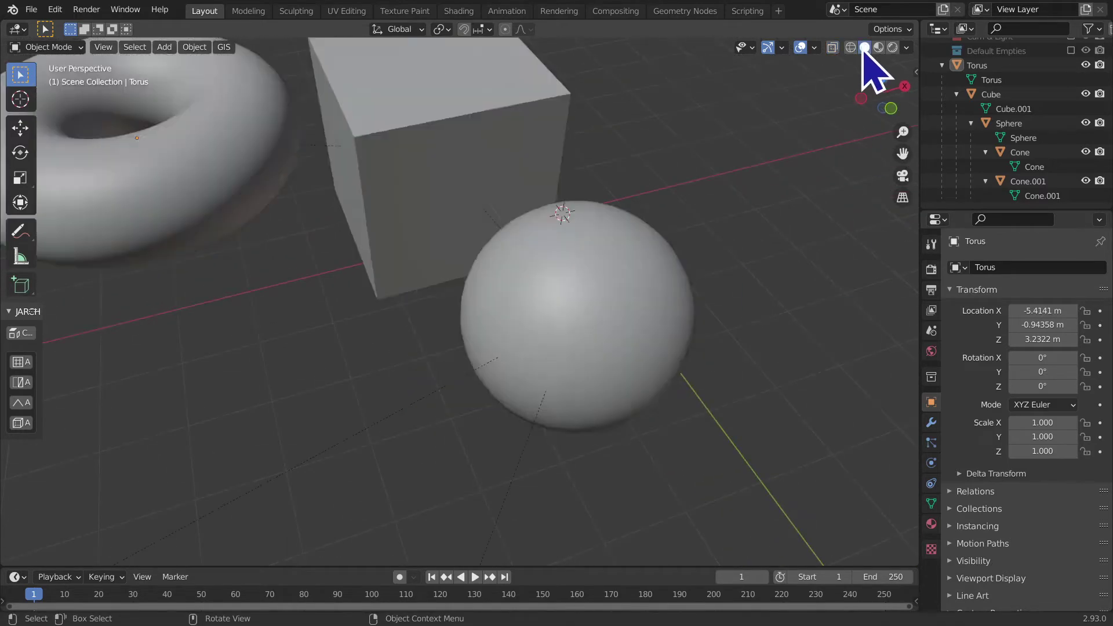
scroll(667, 229, up, 5)
scroll(654, 293, up, 2)
scroll(654, 287, down, 10)
middle_drag(654, 284, 631, 266)
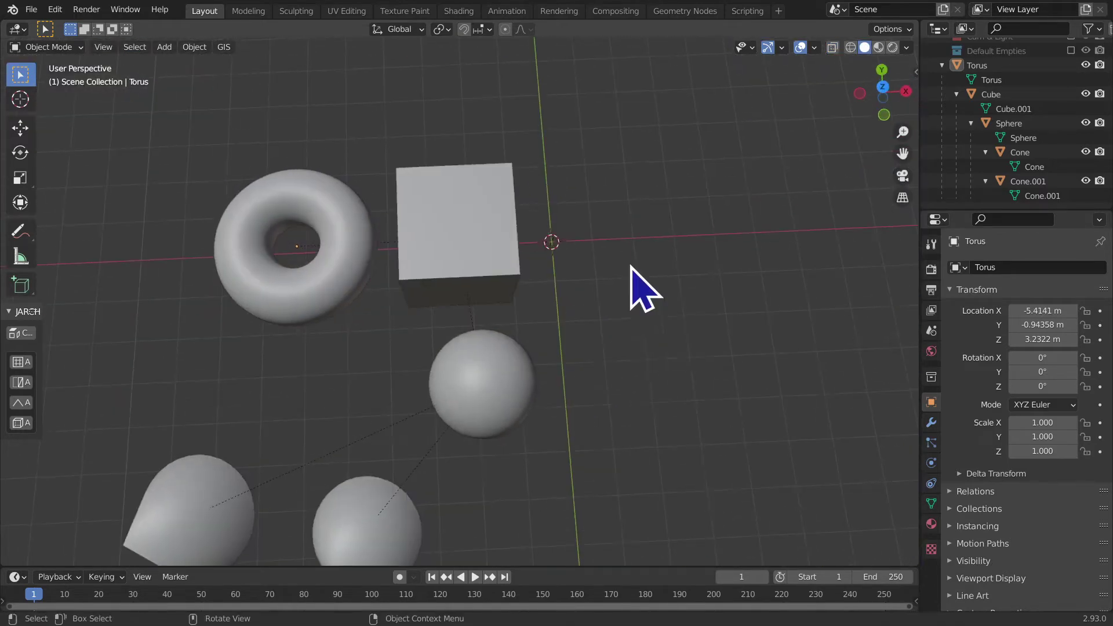
- Duplicate the cube twice, placing copies to the right and upper left
key(shift+a)
click(471, 242)
key(shift+d)
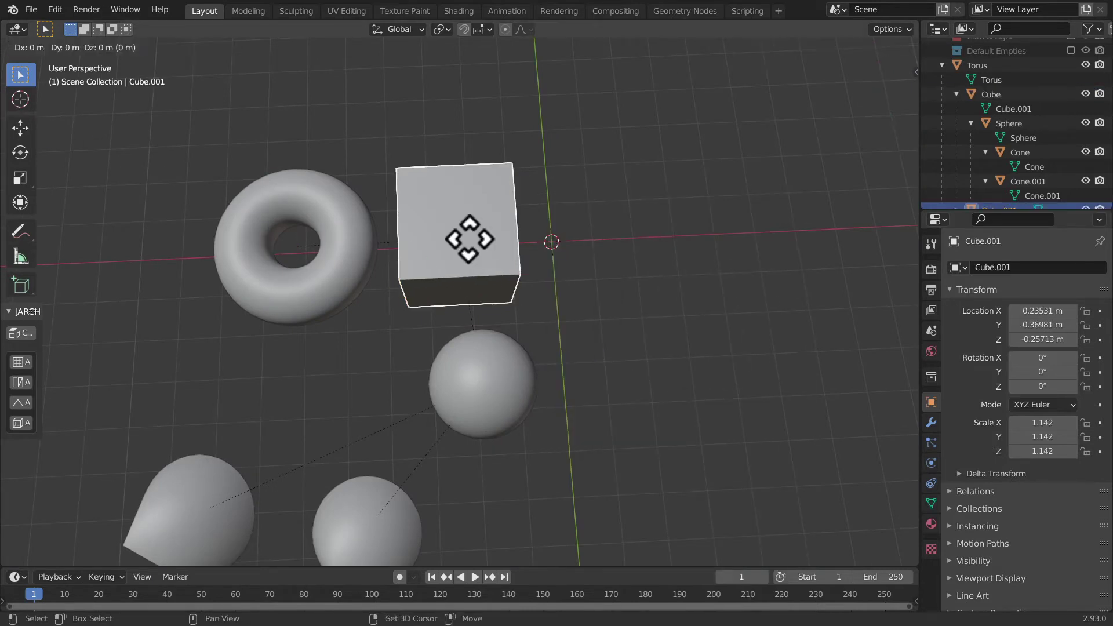
click(613, 197)
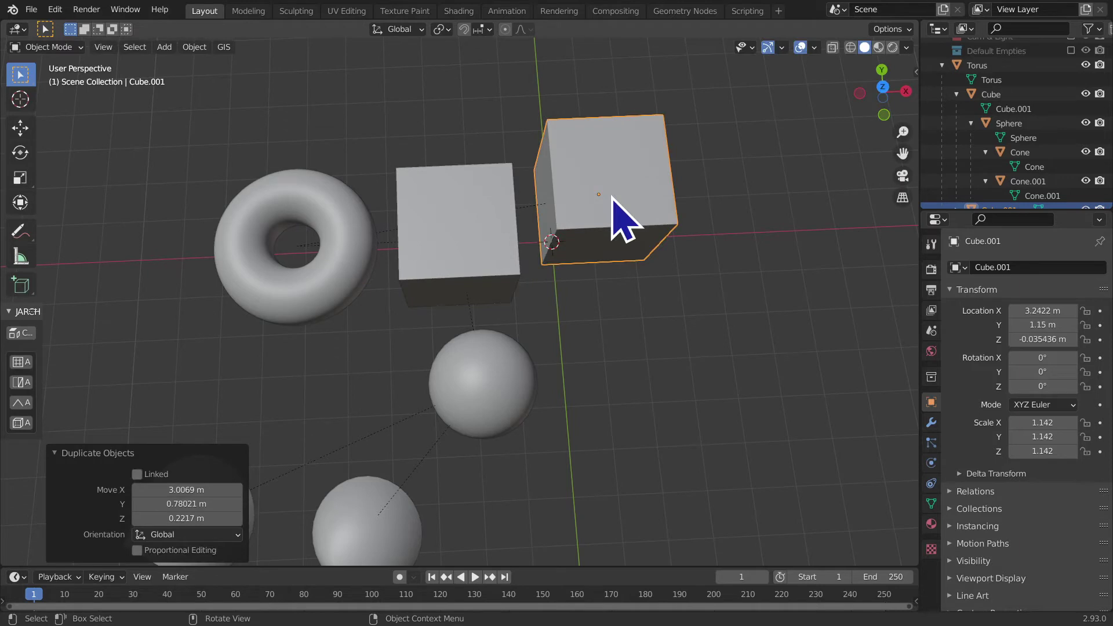
key(shift+d)
click(378, 115)
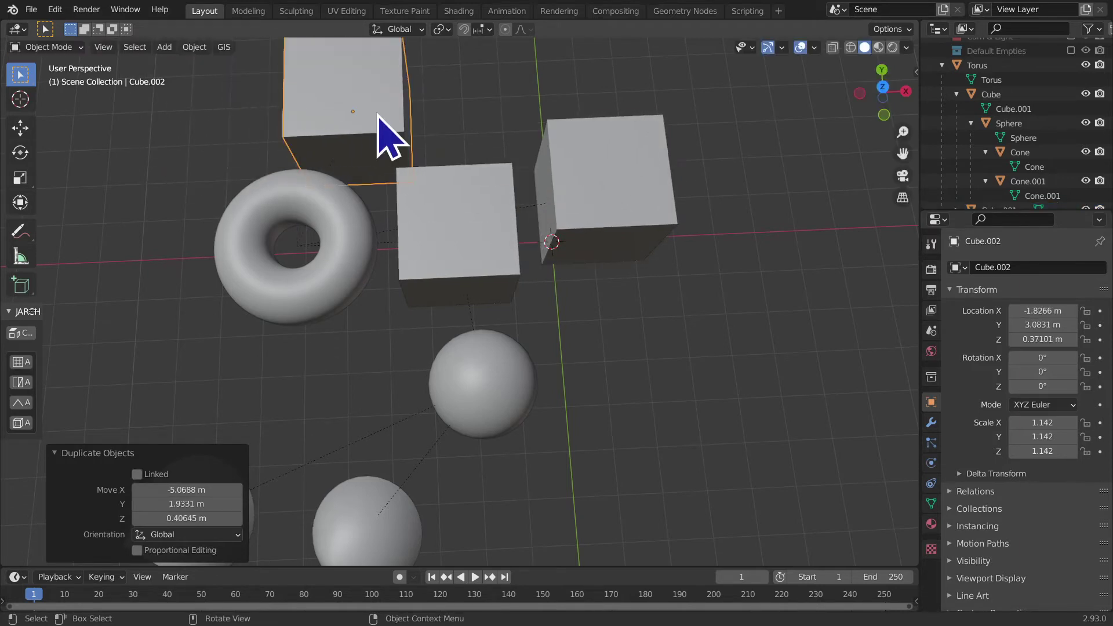
scroll(997, 145, down, 2)
click(1015, 197)
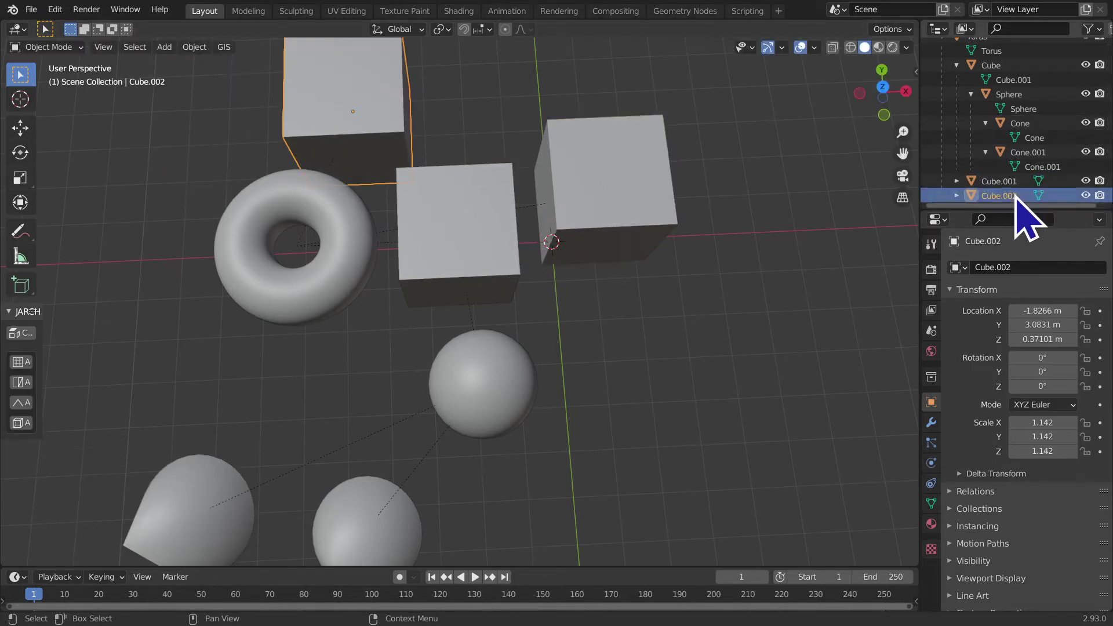
- Shift Cube.001 slightly right and up
mouse_move(562, 308)
middle_down()
mouse_move(771, 232)
mouse_move(870, 261)
middle_up()
scroll(1026, 157, up, 2)
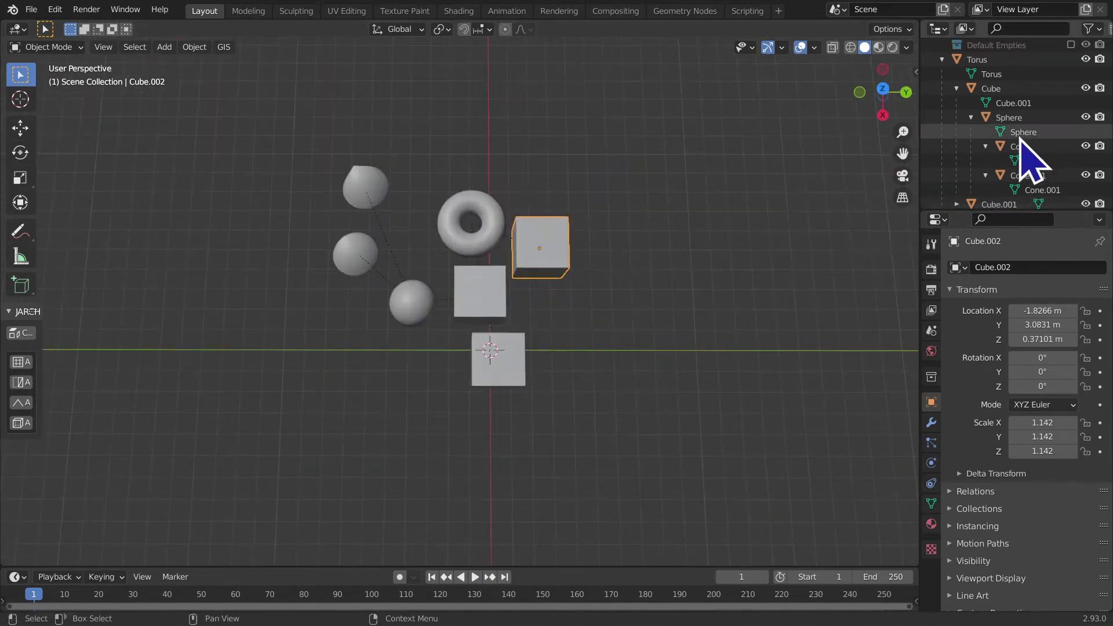
scroll(1026, 156, down, 2)
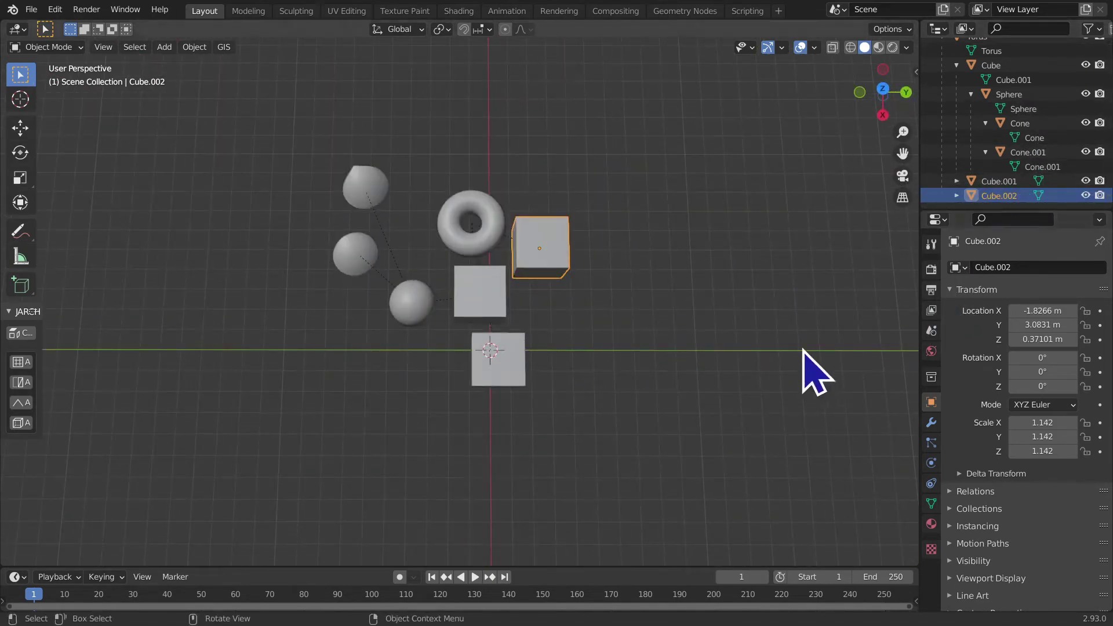
scroll(734, 390, down, 2)
scroll(733, 390, up, 3)
scroll(733, 391, up, 3)
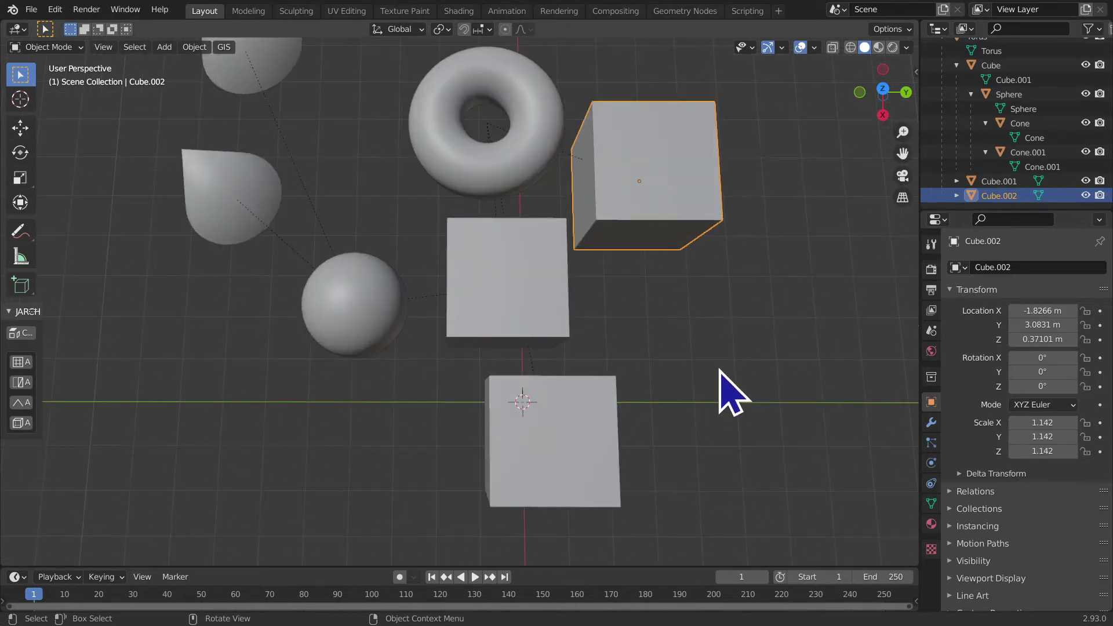
click(548, 450)
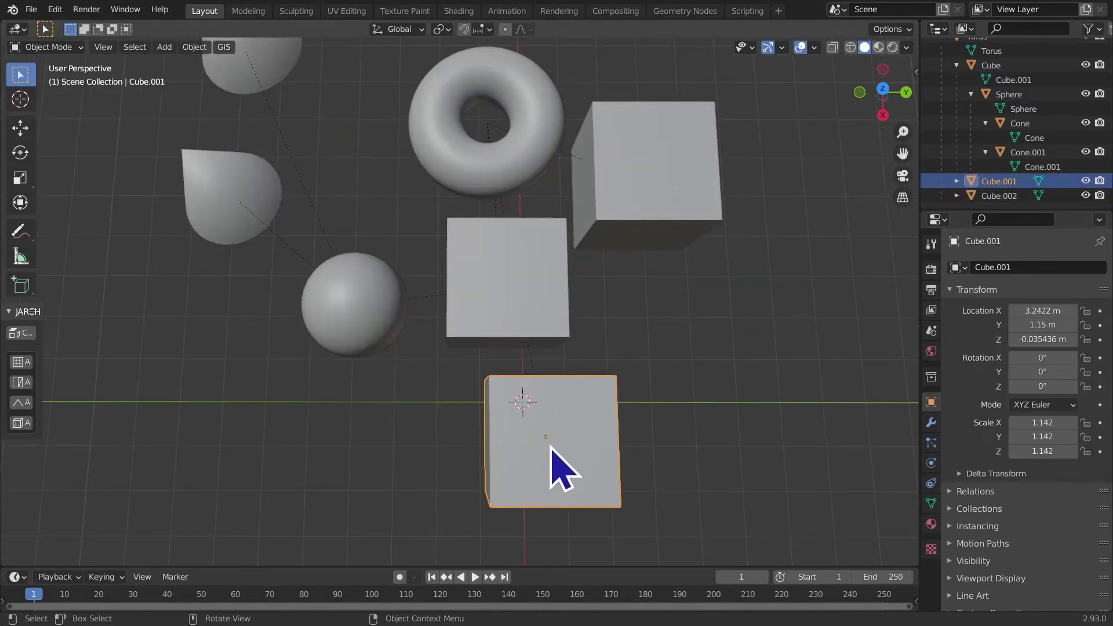
drag(551, 452, 600, 439)
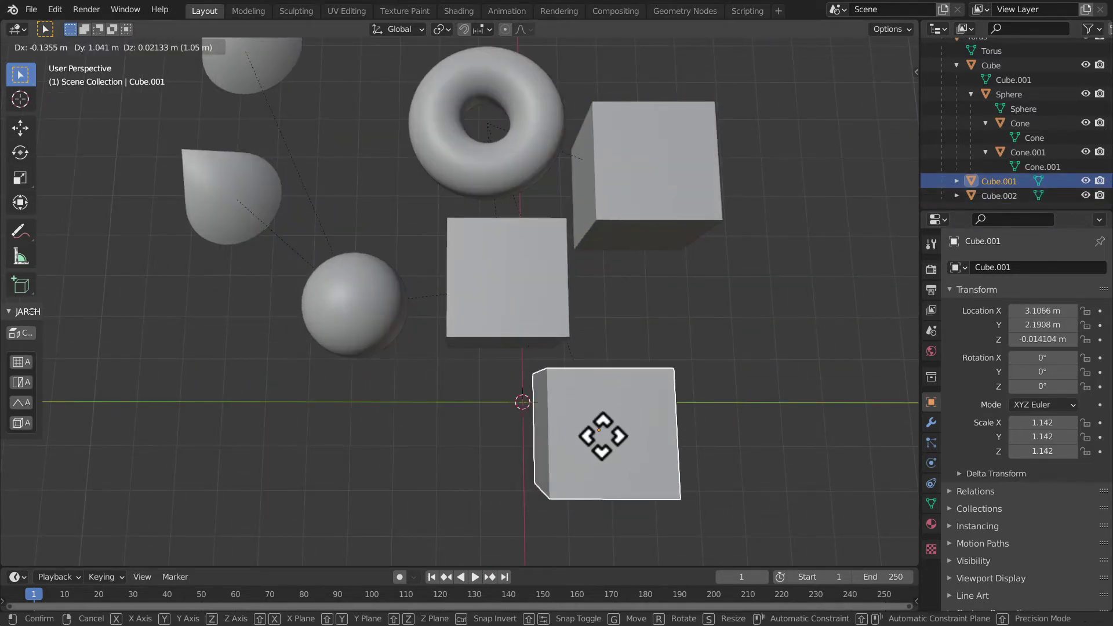
- Duplicate the upper right cube twice, placing the copies beside it
click(663, 240)
key(shift+d)
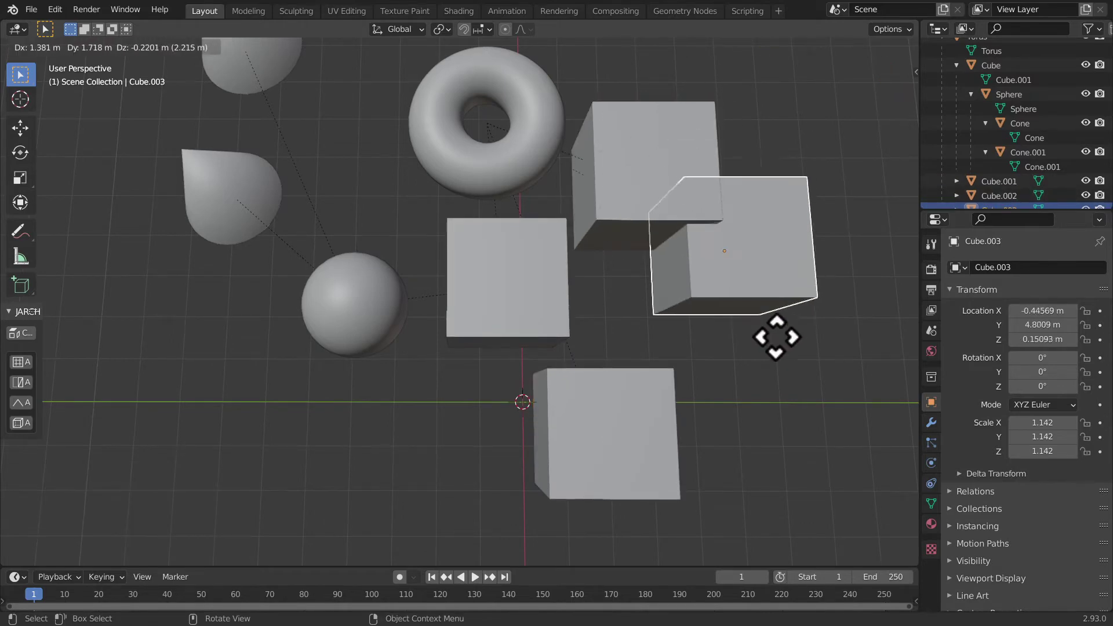
click(804, 394)
mouse_move(806, 398)
middle_down()
mouse_move(653, 328)
mouse_move(642, 298)
mouse_move(617, 360)
middle_up()
key(shift+d)
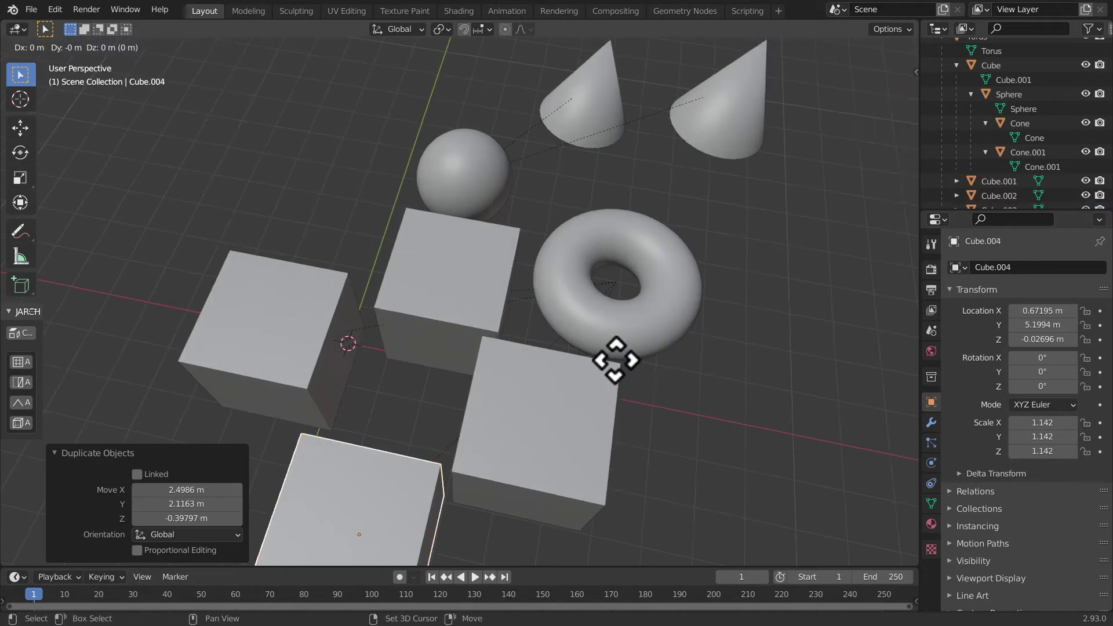
click(552, 472)
mouse_move(472, 580)
middle_down()
mouse_move(641, 455)
mouse_move(657, 419)
mouse_move(703, 400)
middle_up()
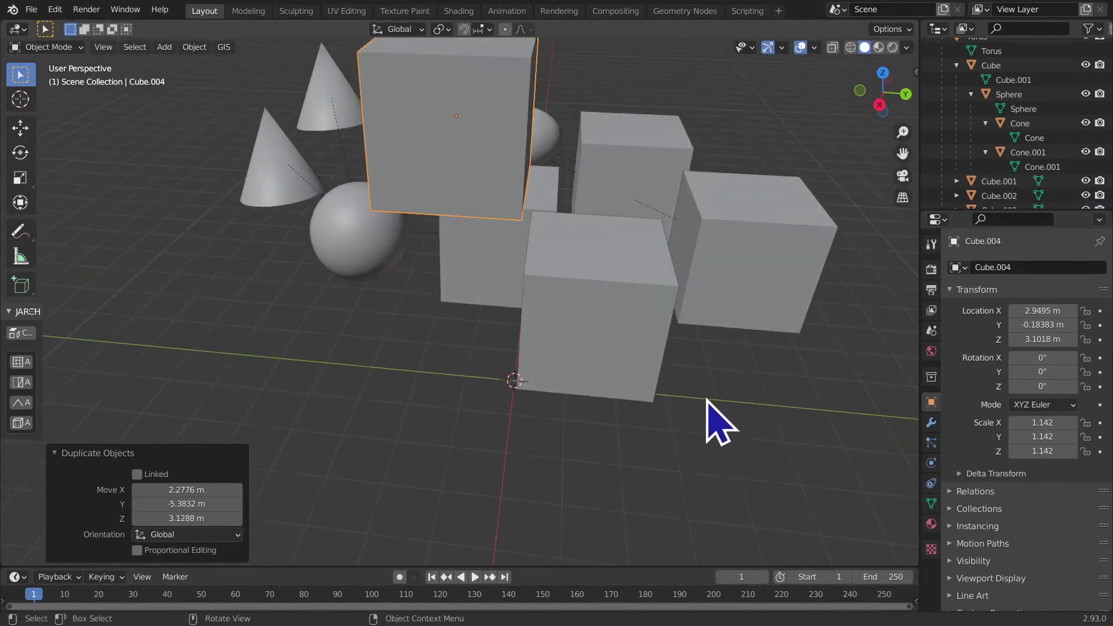
- Lower Cube.004 along Z to ground level
key(g)
click(684, 330)
key(g)
key(z)
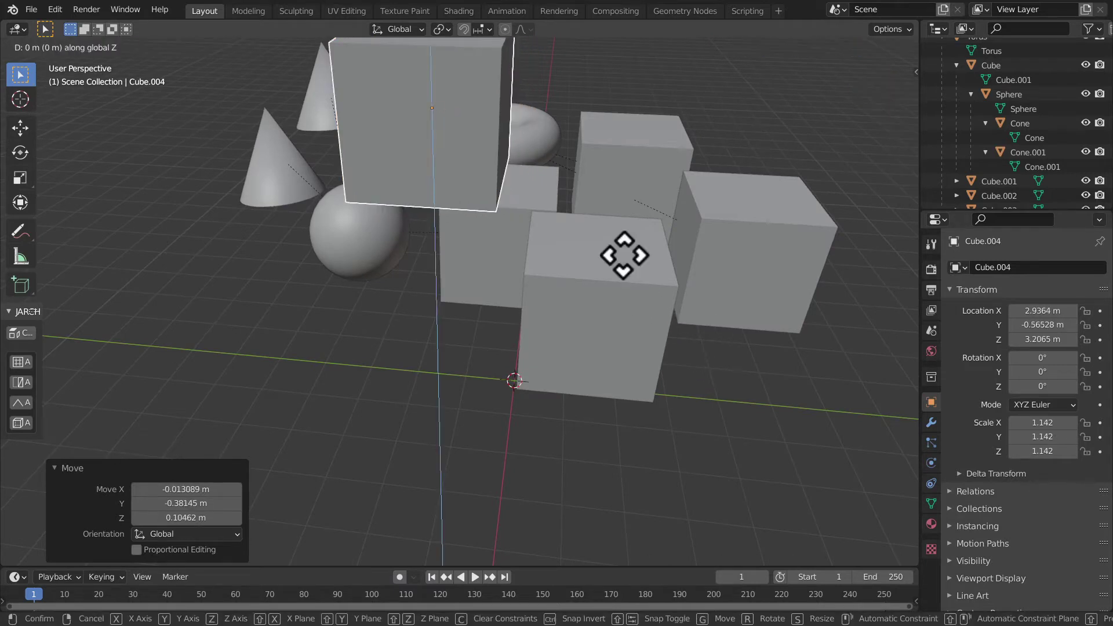
click(587, 445)
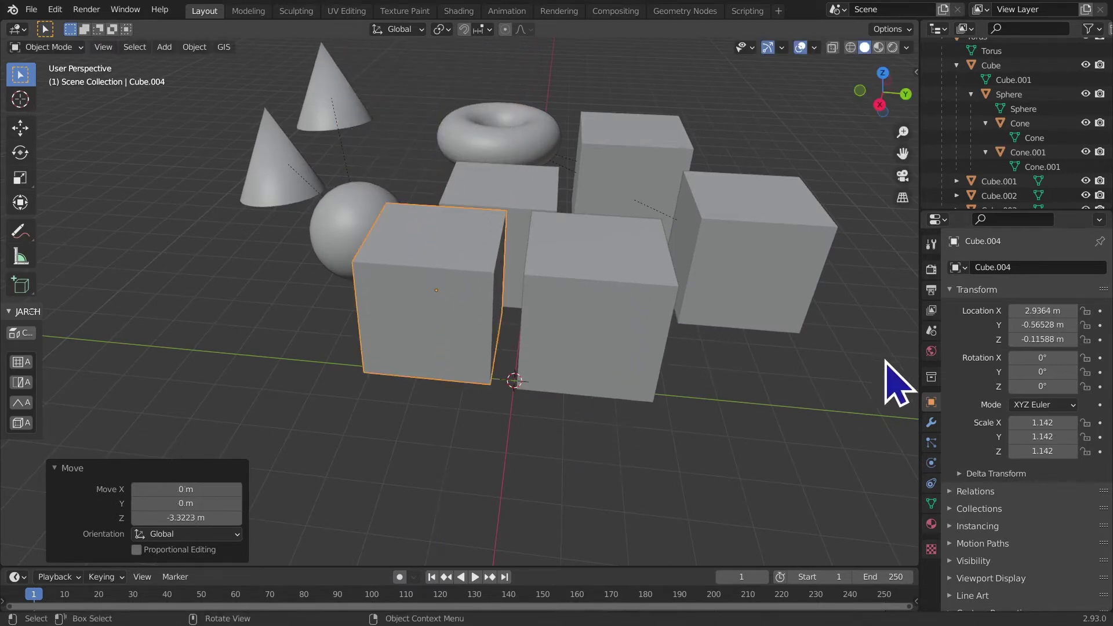
scroll(986, 192, down, 2)
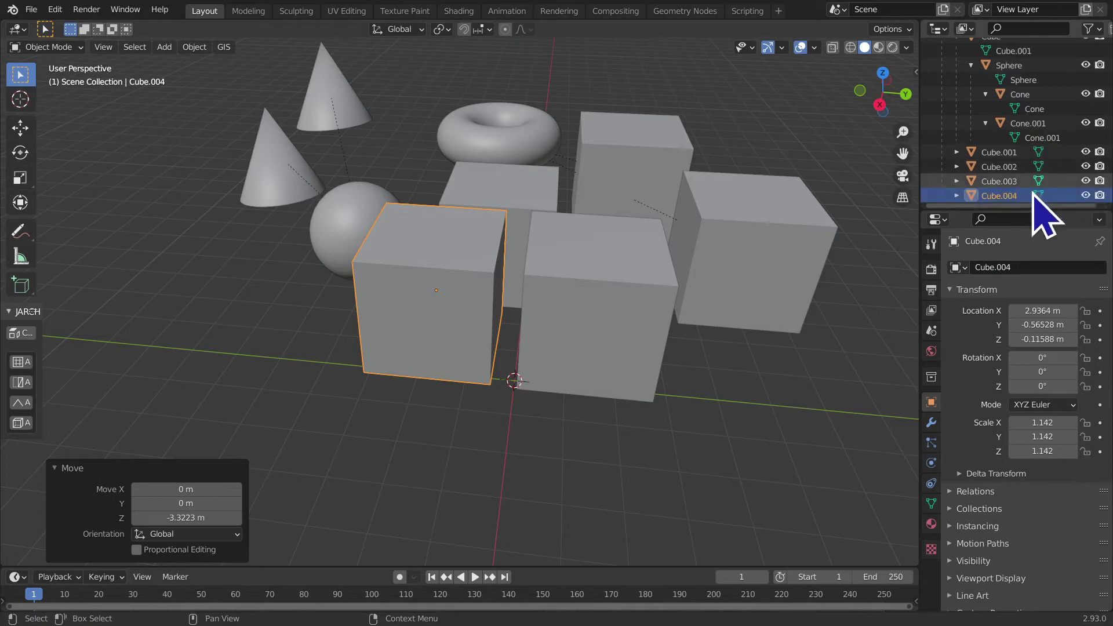
mouse_move(783, 302)
middle_down()
mouse_move(638, 390)
mouse_move(603, 458)
mouse_move(550, 455)
middle_up()
mouse_move(503, 394)
middle_down()
mouse_move(559, 398)
mouse_move(330, 385)
middle_up()
mouse_move(580, 429)
middle_down()
mouse_move(609, 447)
mouse_move(634, 427)
middle_up()
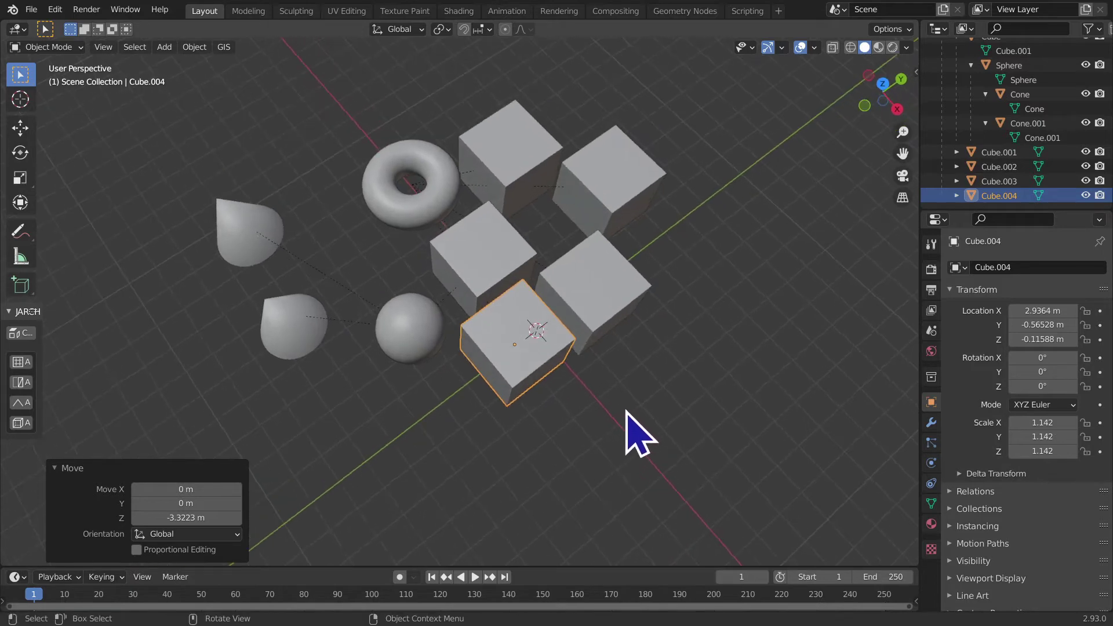
- Duplicate Cube.004 into Cube.005 placed off to the side
key(shift+d)
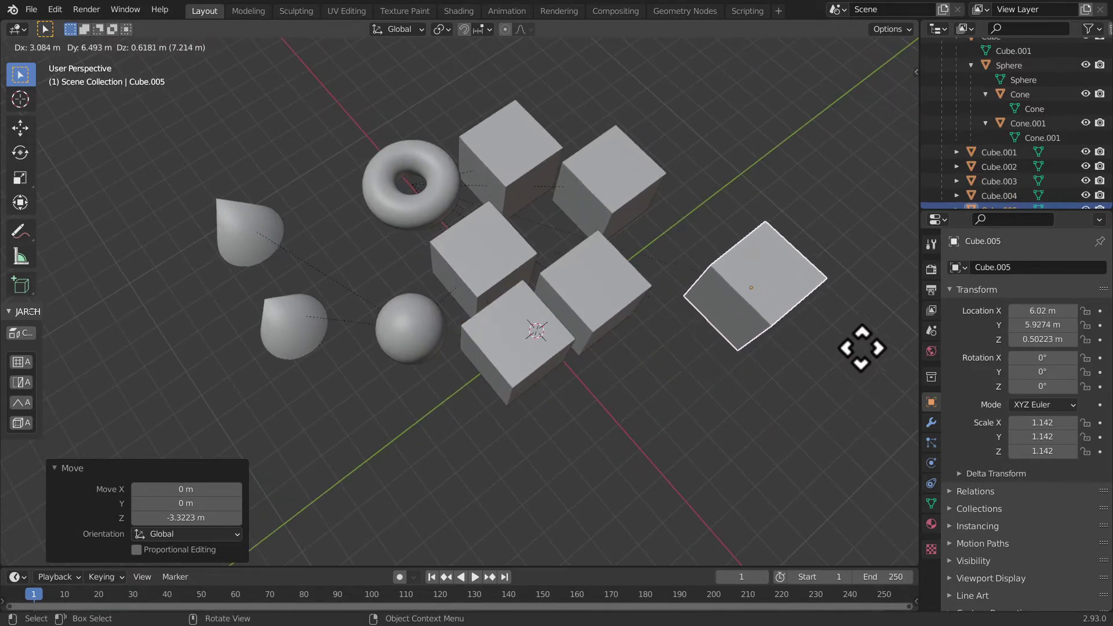
click(802, 306)
mouse_move(790, 372)
middle_down()
mouse_move(708, 323)
mouse_move(620, 313)
middle_up()
click(525, 185)
- Undo a trial torus move, then nudge Cube.001 into place
key(g)
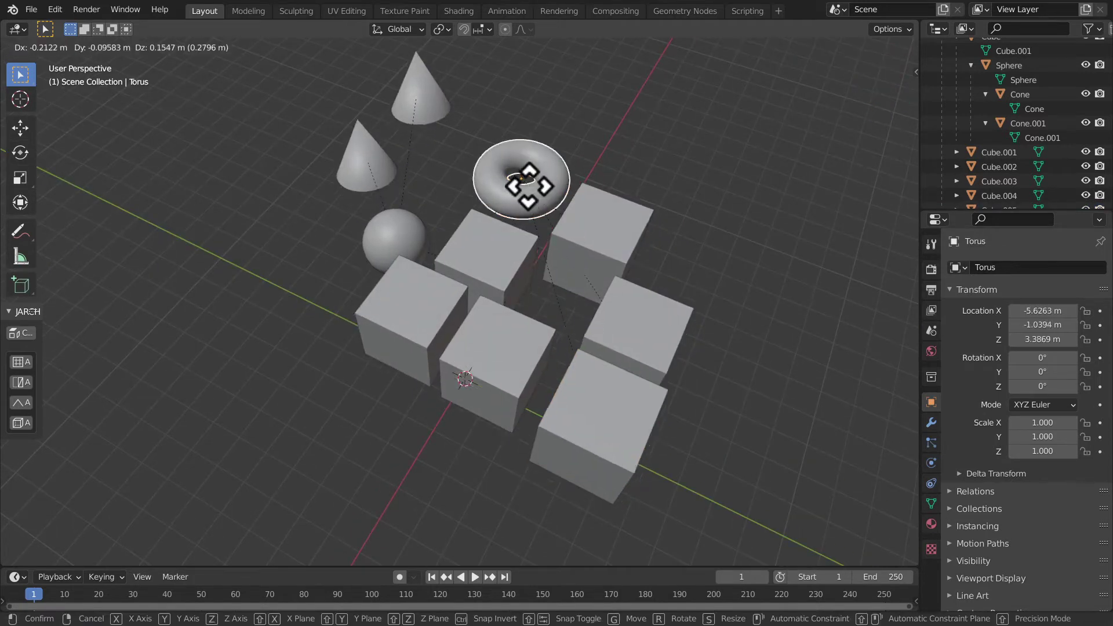
click(545, 165)
key(ctrl+z)
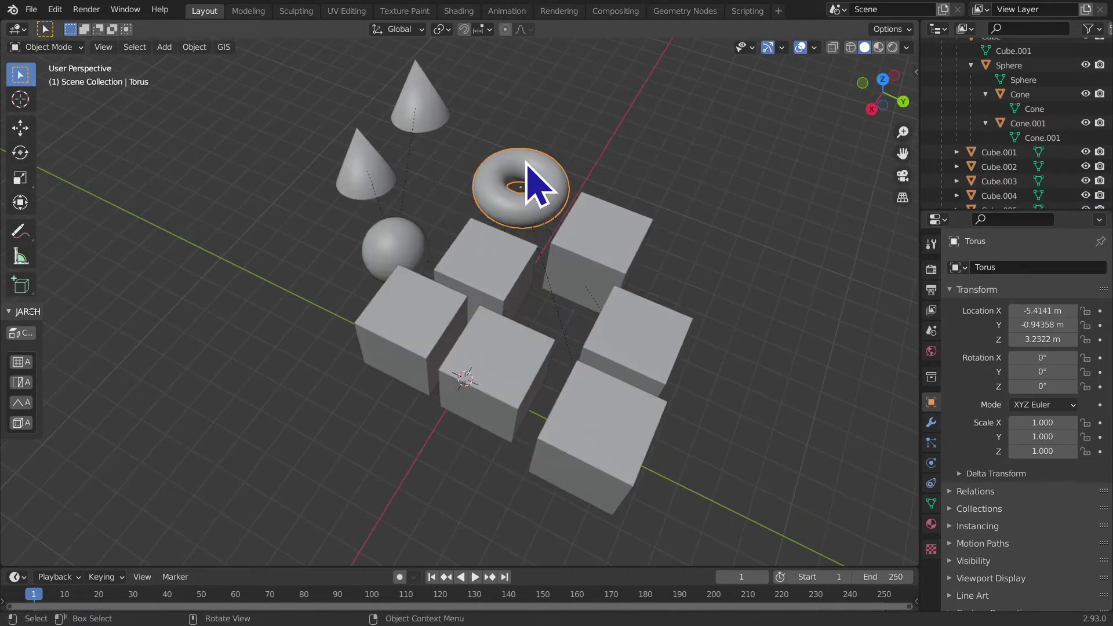
click(460, 399)
key(g)
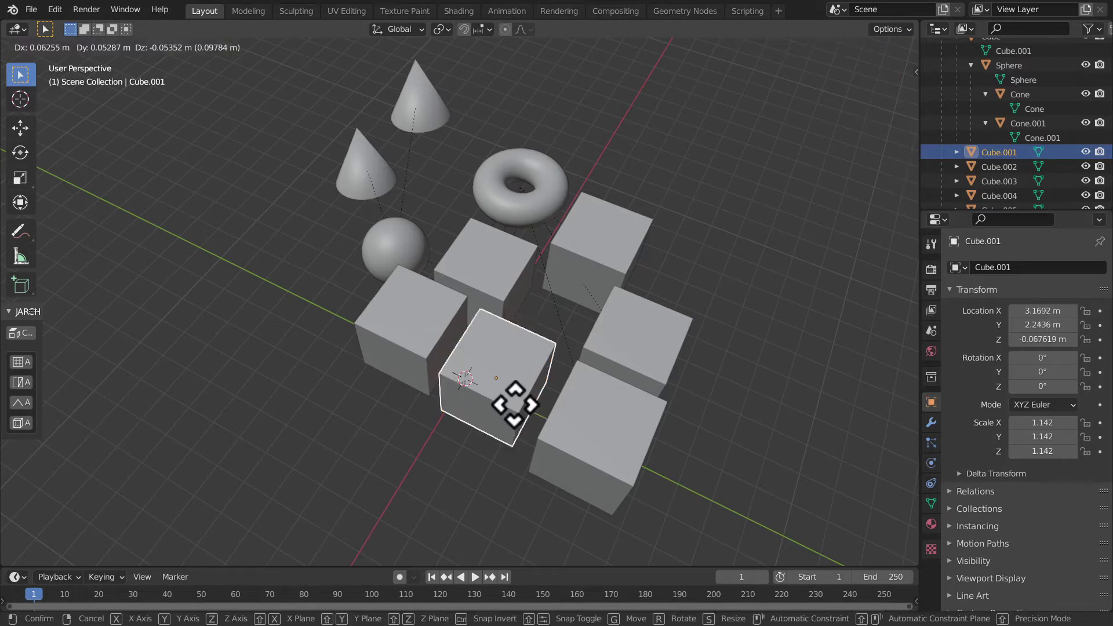
click(522, 397)
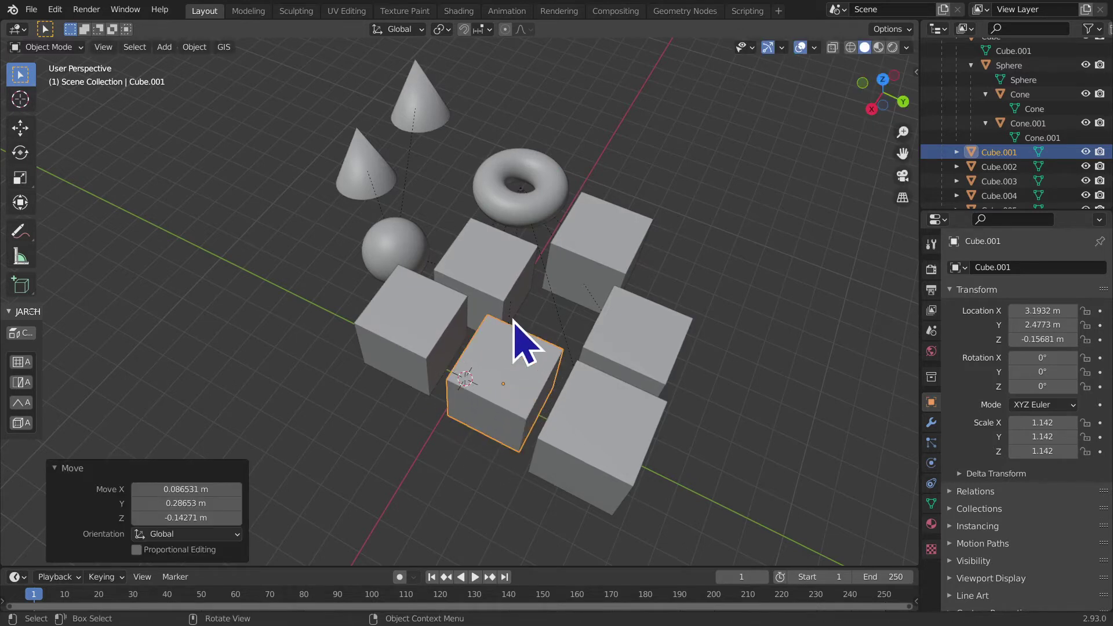
scroll(946, 184, up, 1)
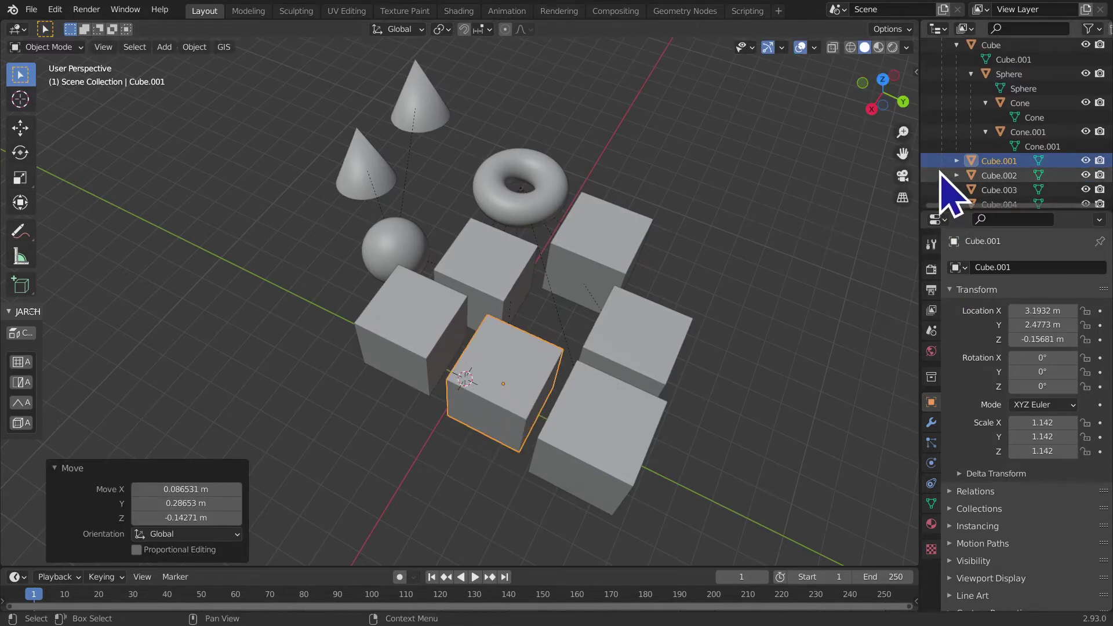
scroll(951, 191, up, 1)
- Trial-raise the original Cube, undo it, and bring up the Add mesh list
click(489, 273)
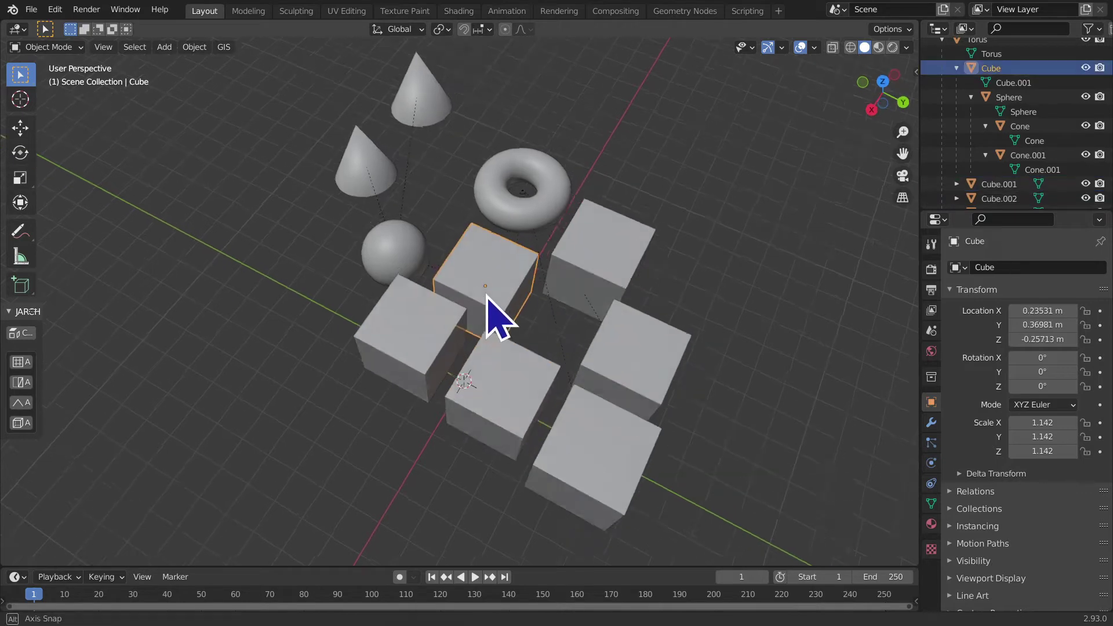
mouse_move(487, 301)
middle_down()
mouse_move(586, 298)
mouse_move(546, 315)
middle_up()
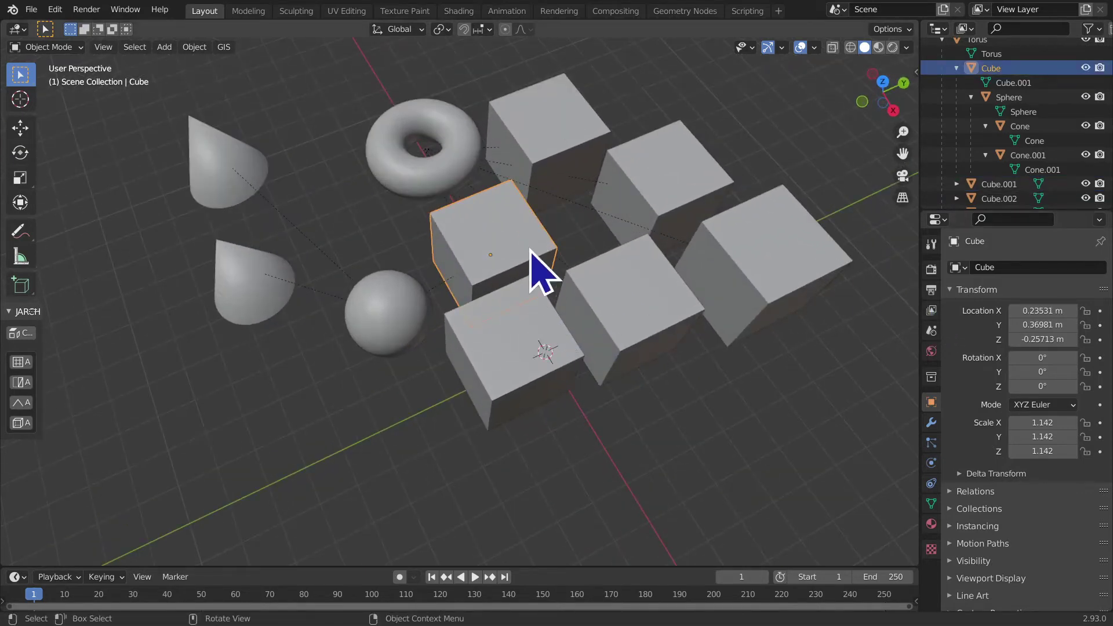
key(g)
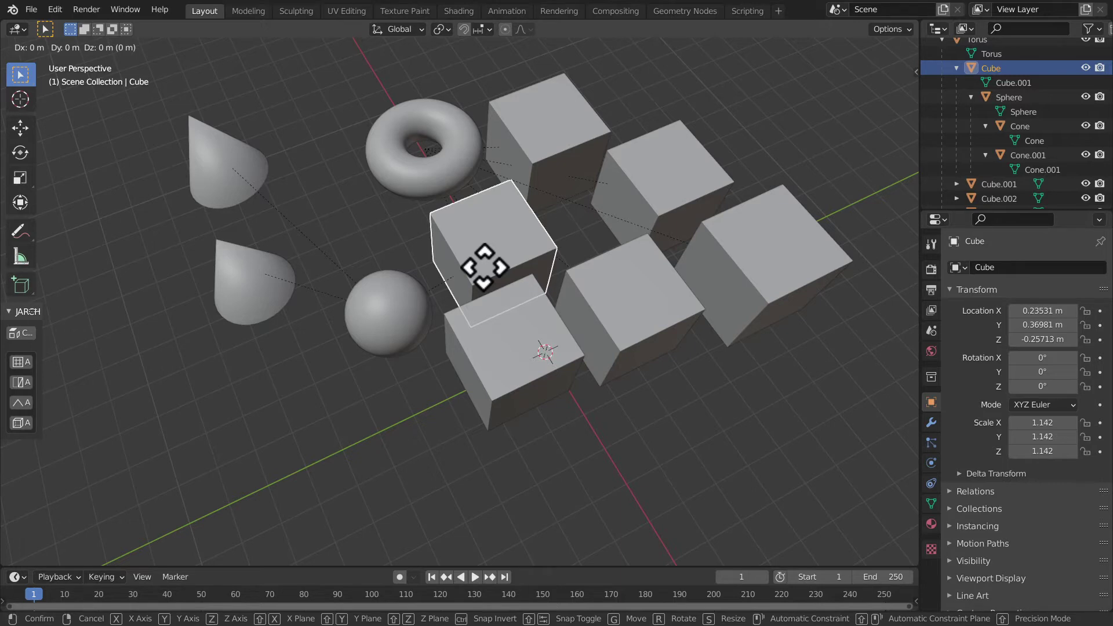
click(487, 255)
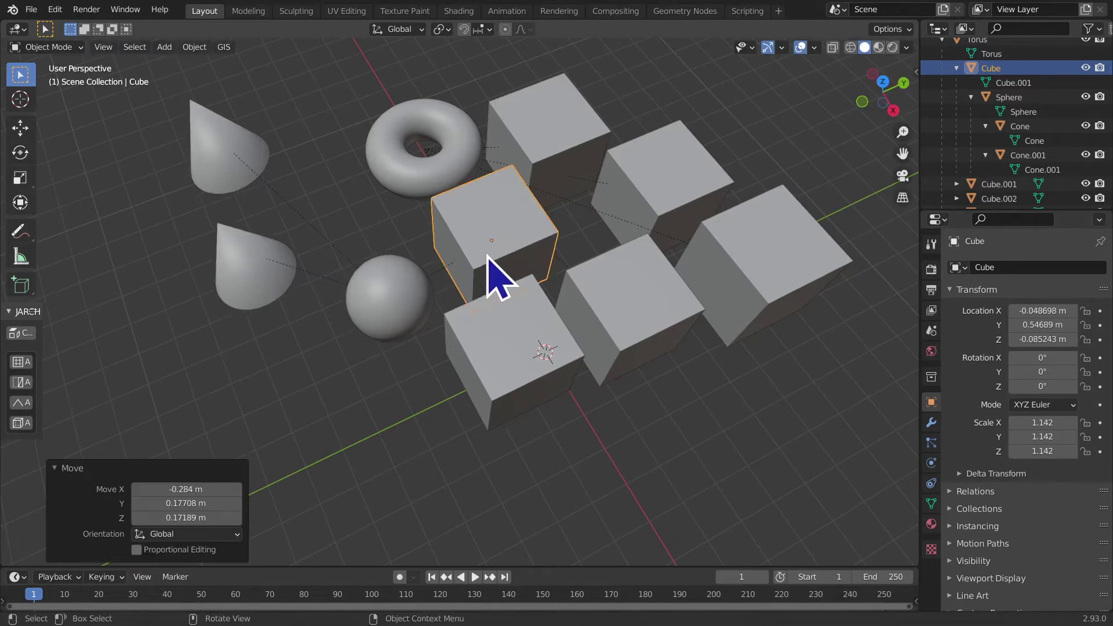
key(ctrl+z)
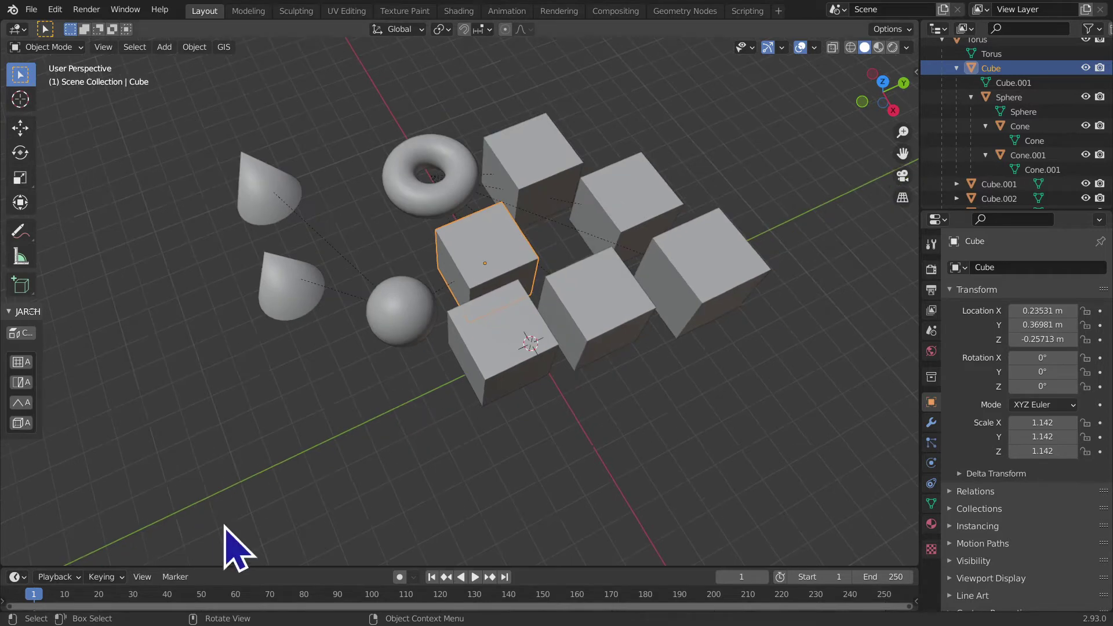
middle_drag(224, 534, 435, 442)
key(shift+a)
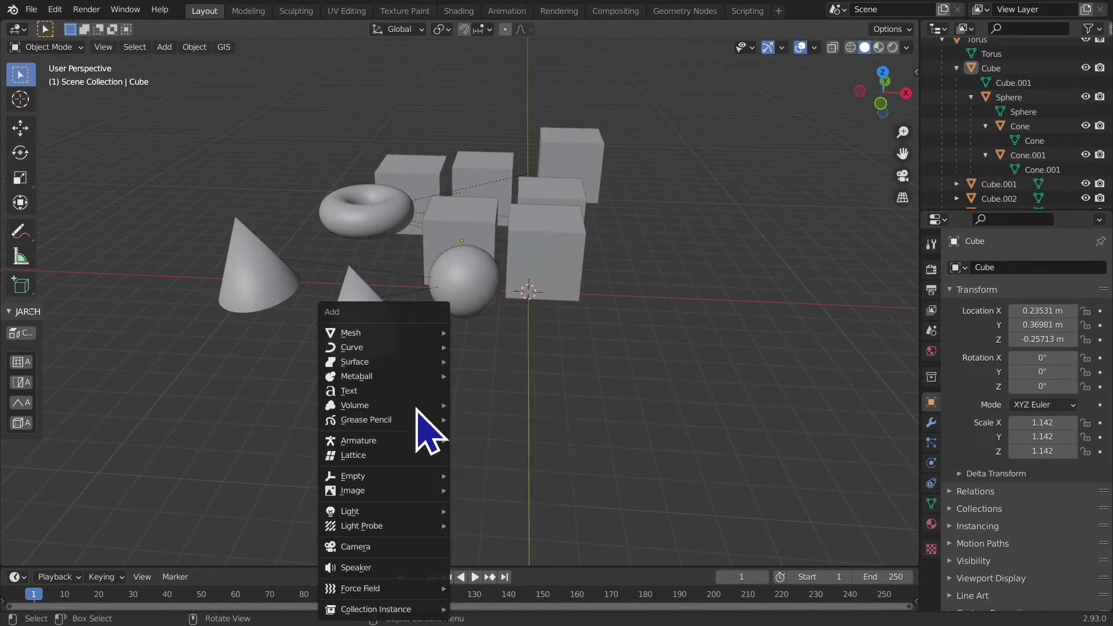
mouse_move(383, 332)
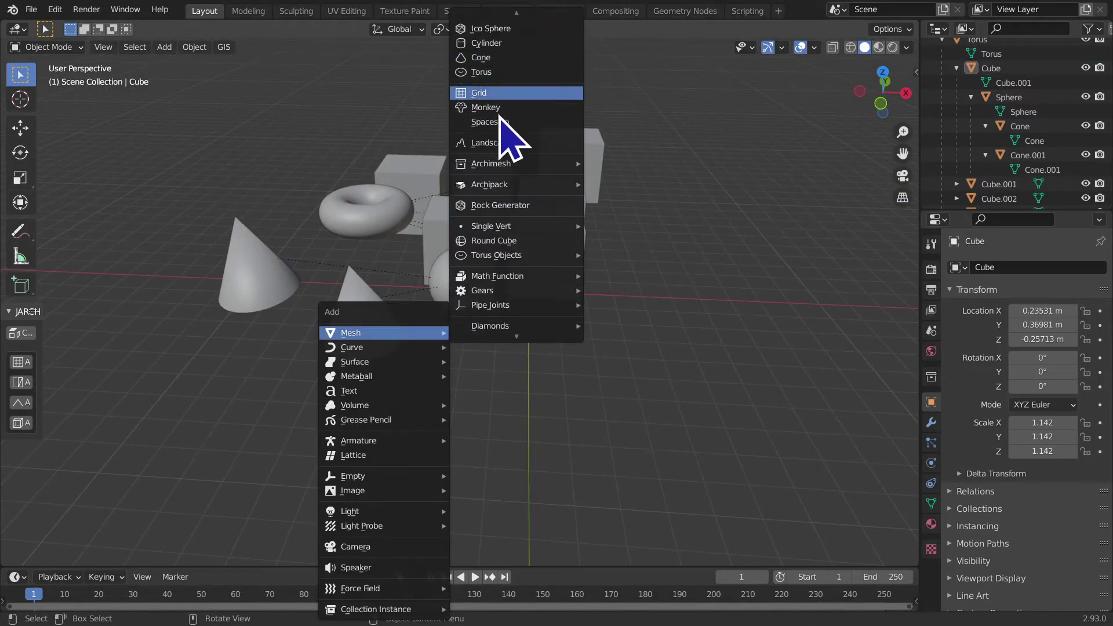
- Add a Suzanne monkey head and position it beside the lower cone, raised along Z
click(502, 109)
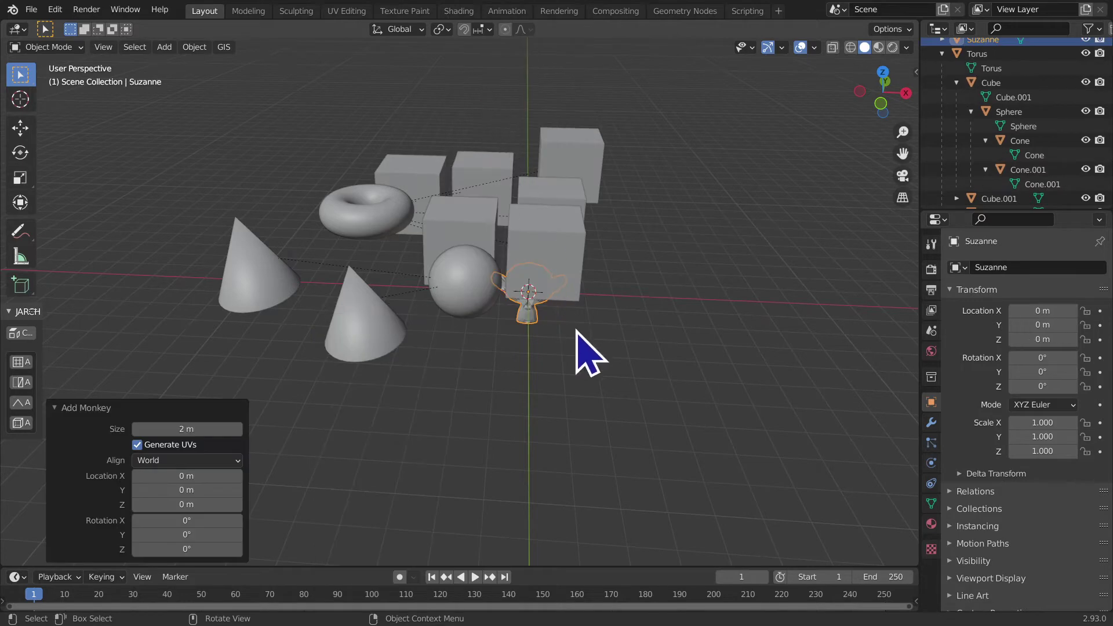
key(g)
click(351, 284)
key(g)
key(z)
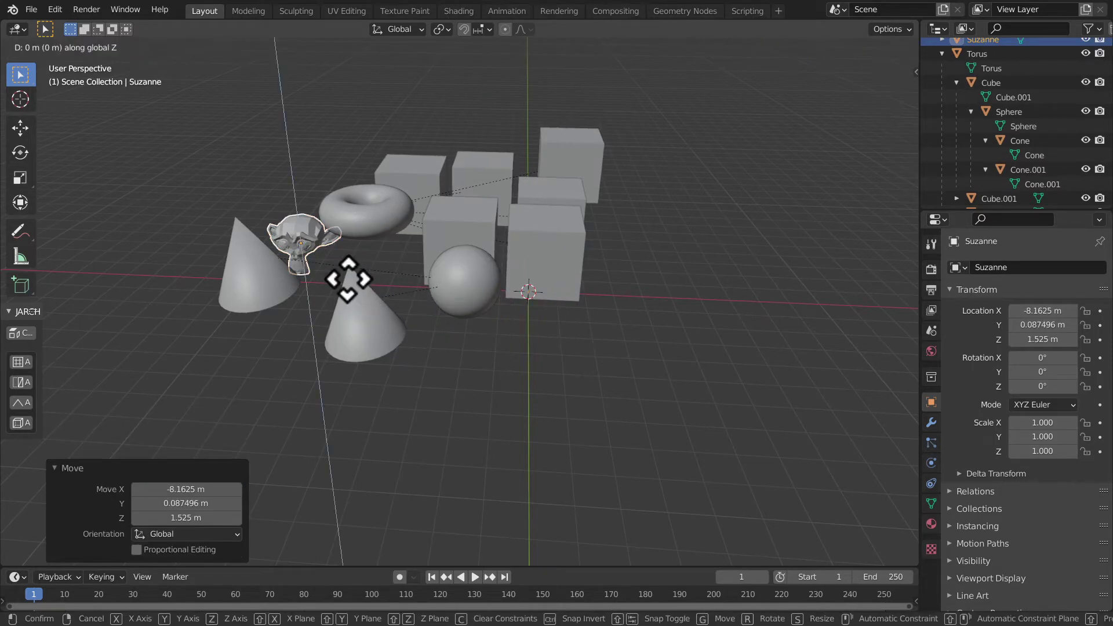
click(351, 229)
mouse_move(368, 261)
middle_down()
mouse_move(522, 286)
mouse_move(524, 368)
middle_up()
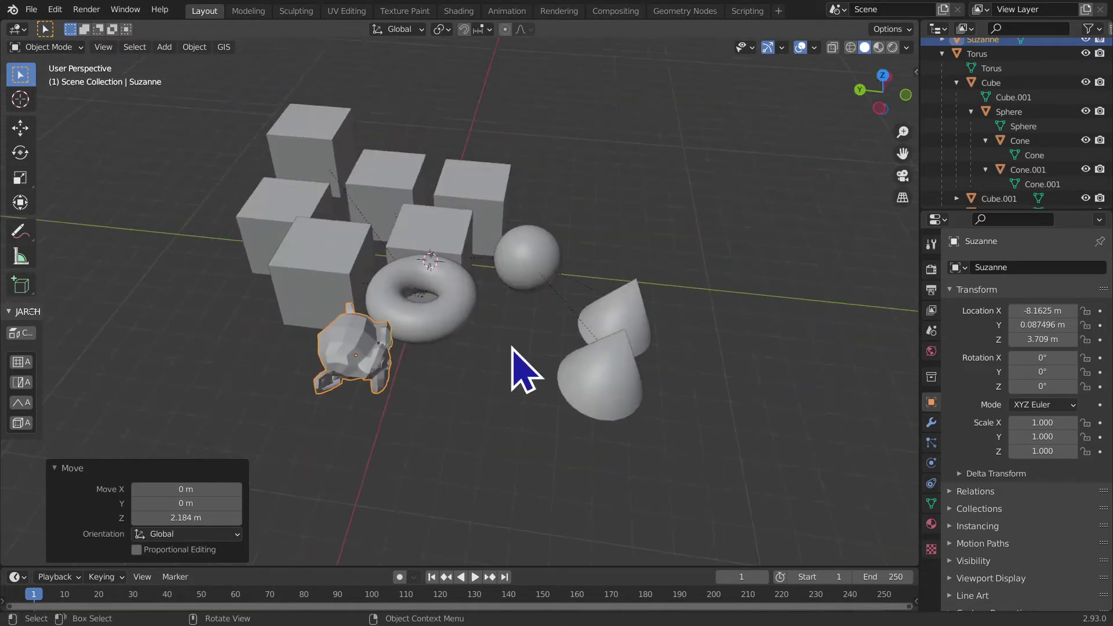
key(g)
key(y)
click(642, 376)
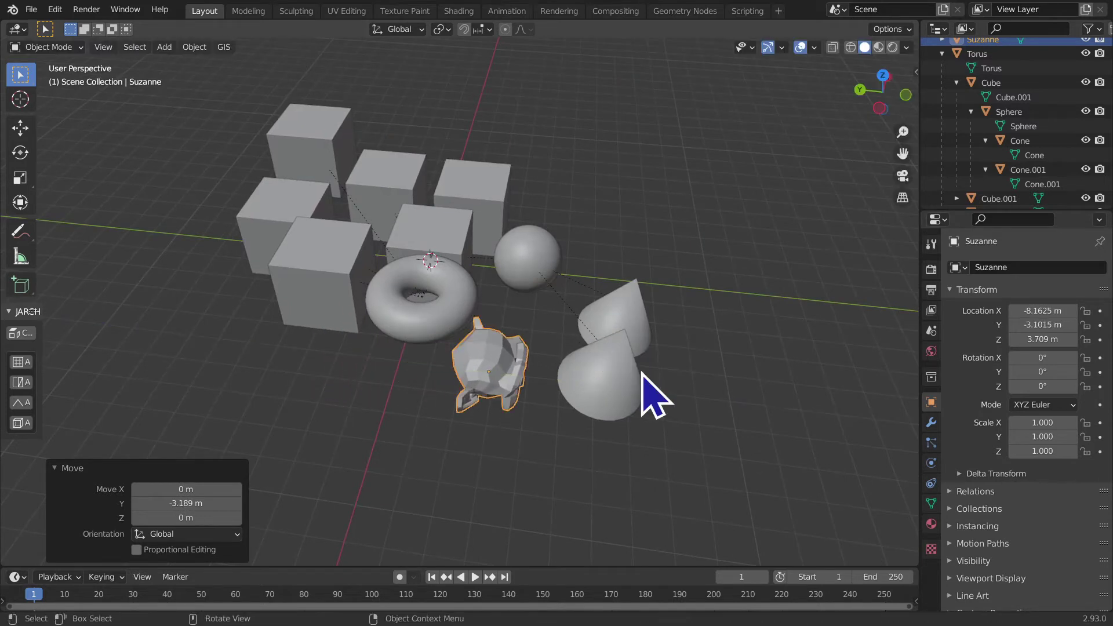
- Duplicate the monkey twice into a row, then select the three monkeys and Cone.001
key(shift+d)
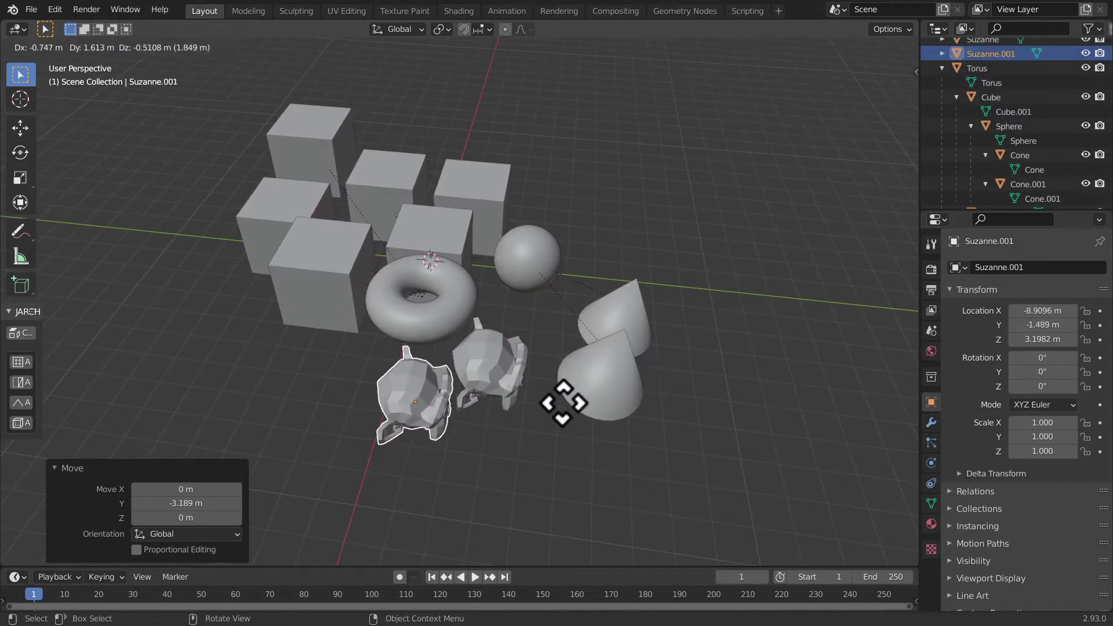
click(563, 405)
key(shift+d)
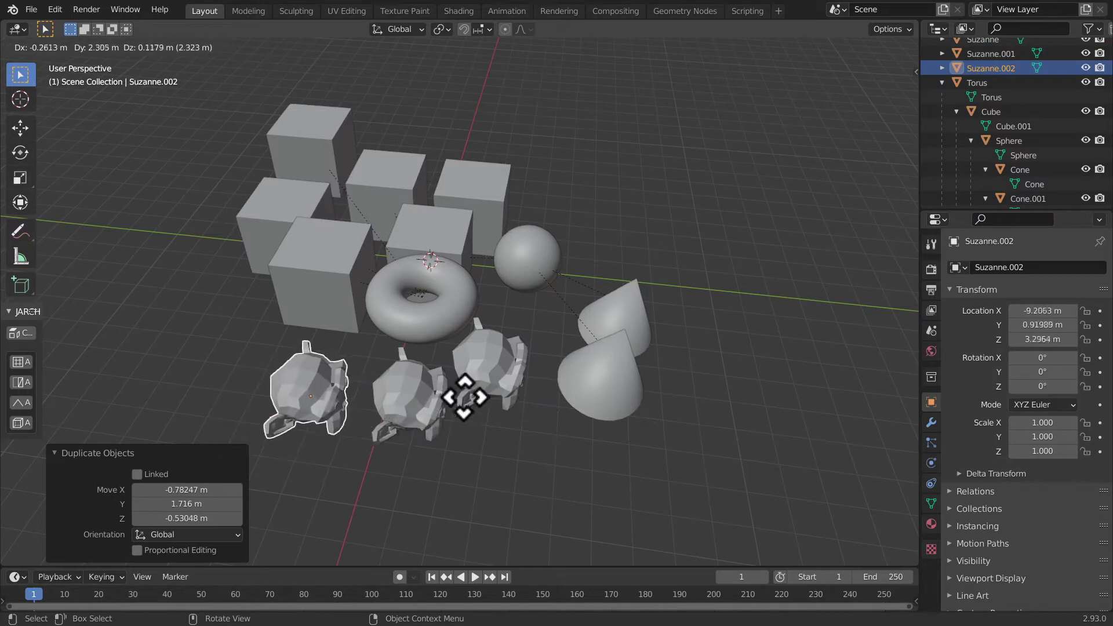
click(455, 409)
shift+click(493, 375)
shift+click(586, 410)
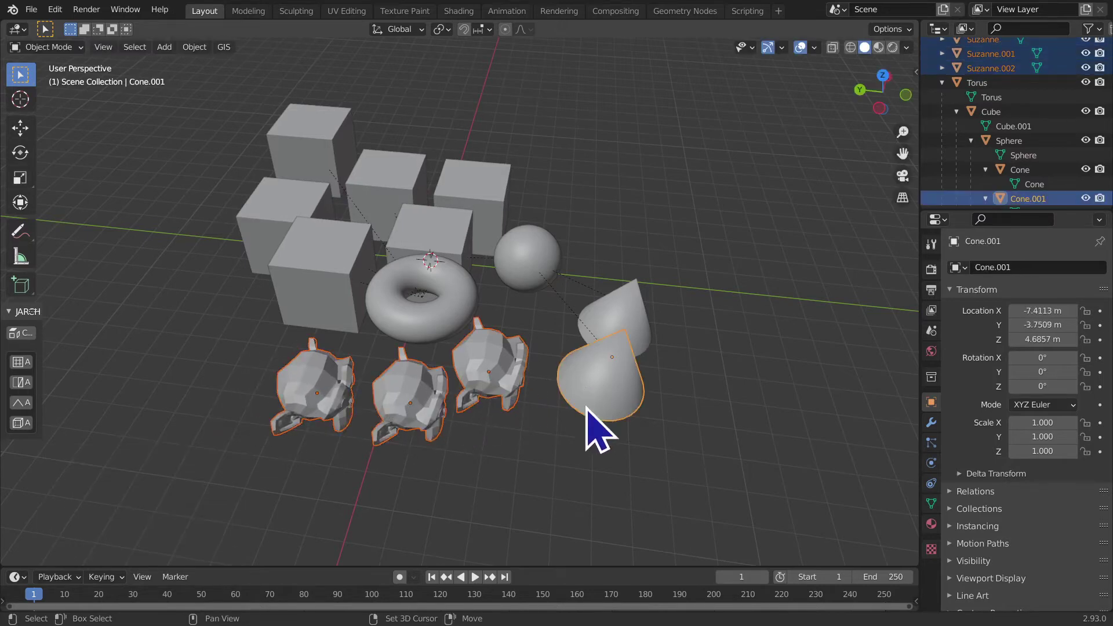
mouse_move(587, 410)
middle_down()
mouse_move(629, 490)
mouse_move(661, 492)
middle_up()
- Parent the three monkey heads to the lower cone with Ctrl+P > Object
key(ctrl+p)
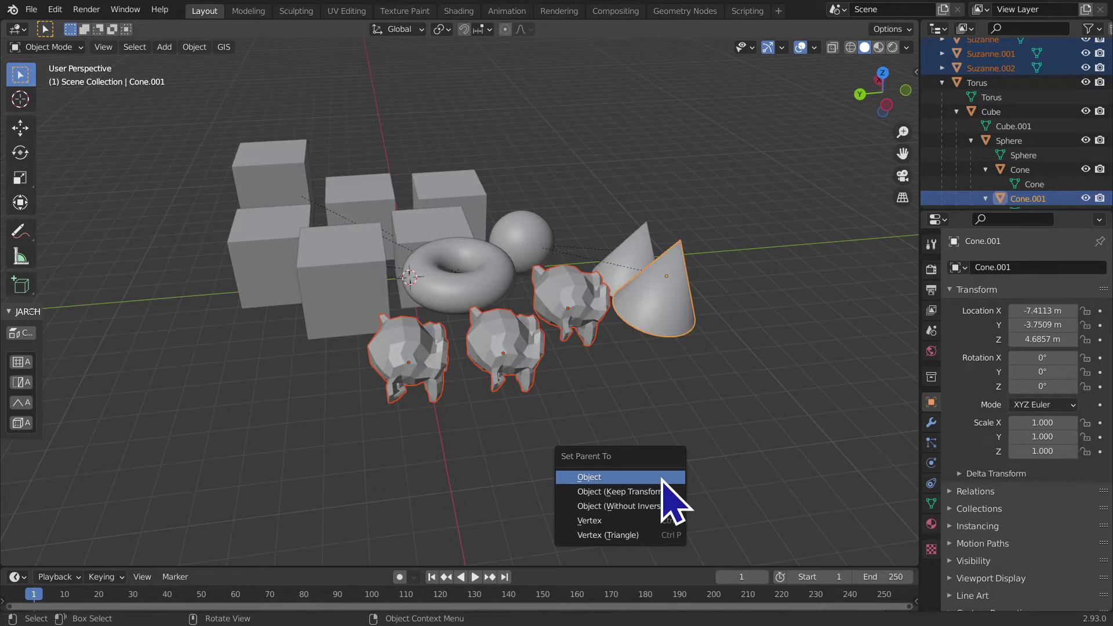
click(663, 478)
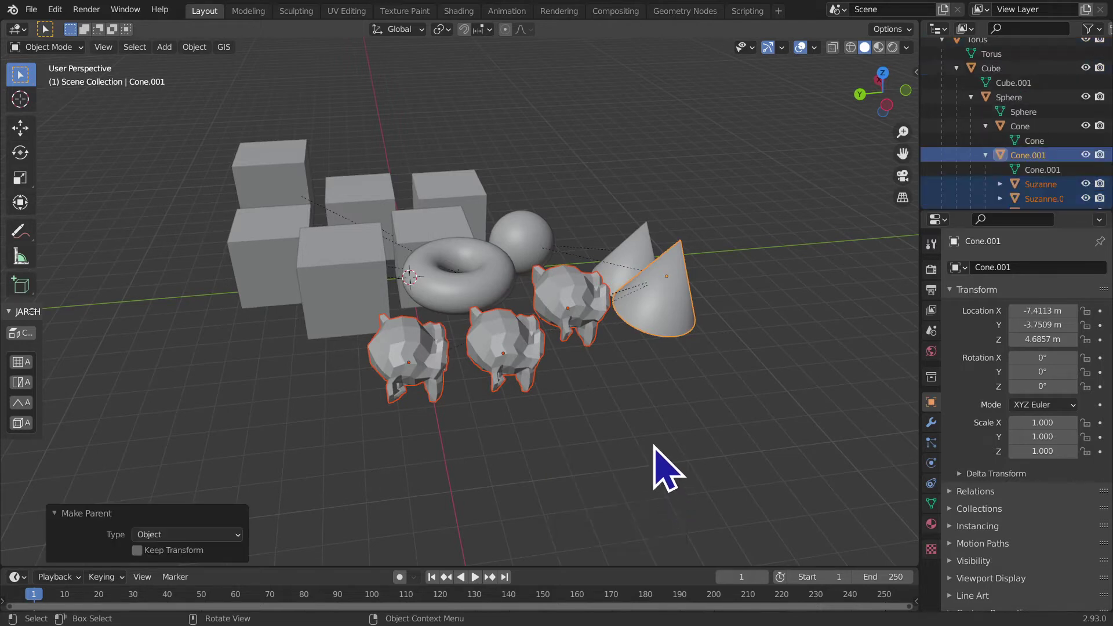
scroll(957, 197, down, 2)
scroll(956, 185, down, 3)
scroll(958, 179, down, 2)
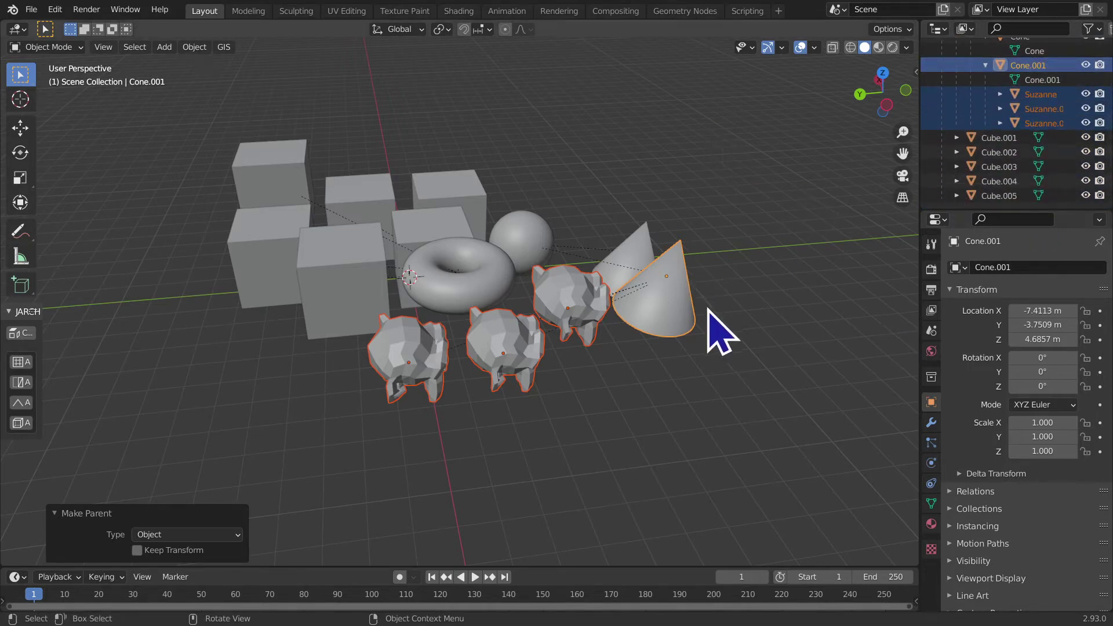
- Test the parenting: move the upper cone and undo, then move the lower cone with its monkeys
mouse_move(708, 313)
middle_down()
mouse_move(597, 374)
mouse_move(691, 381)
middle_up()
click(569, 398)
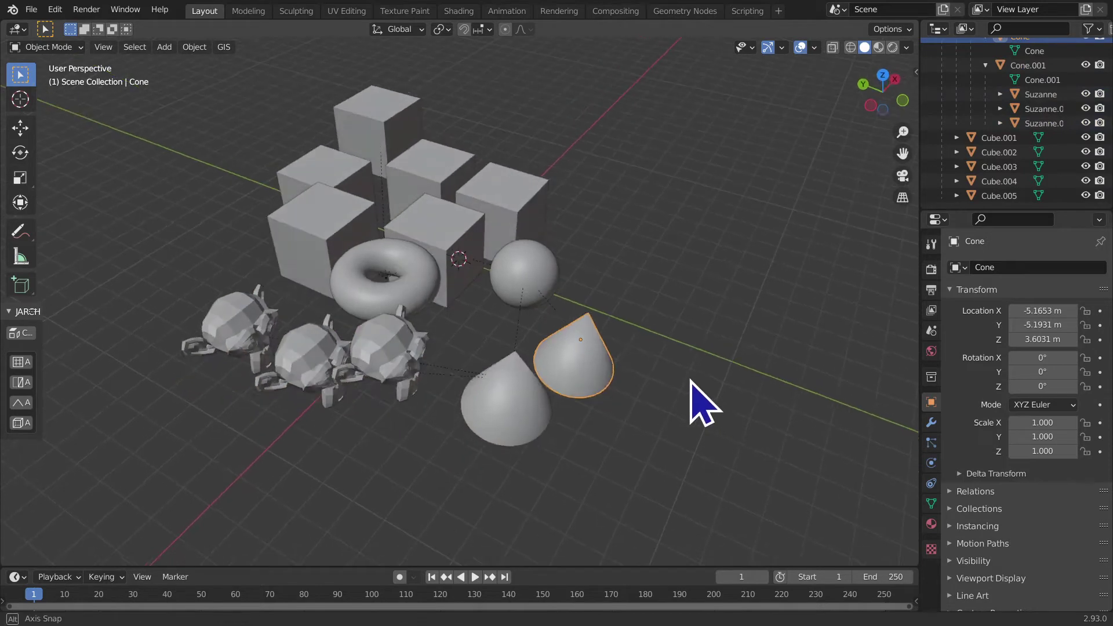
key(g)
click(679, 342)
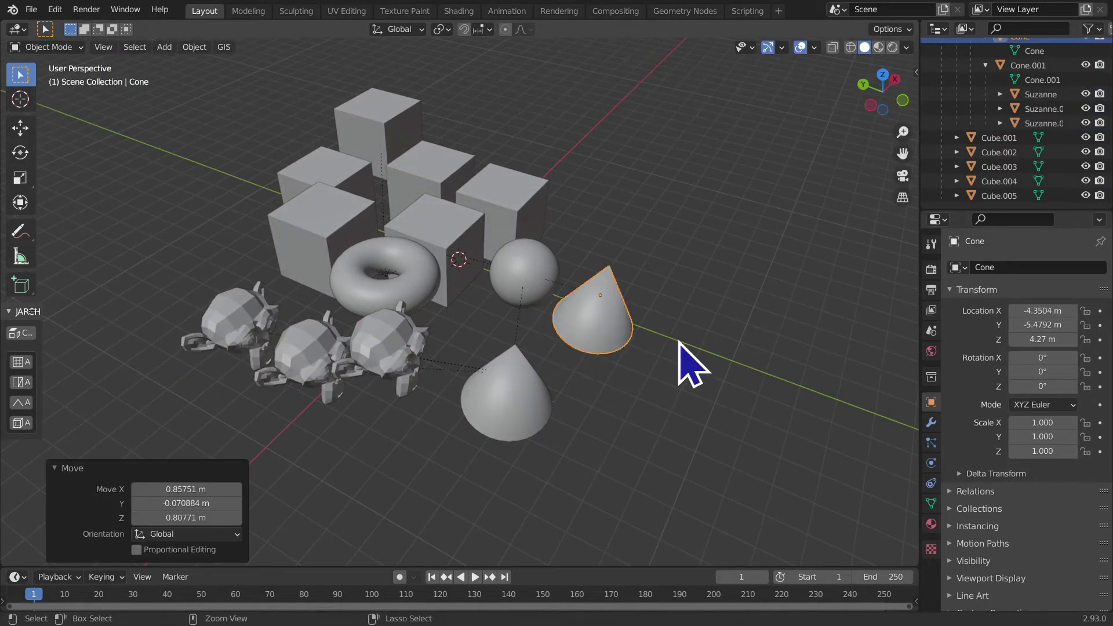
key(ctrl+z)
middle_drag(666, 397, 413, 540)
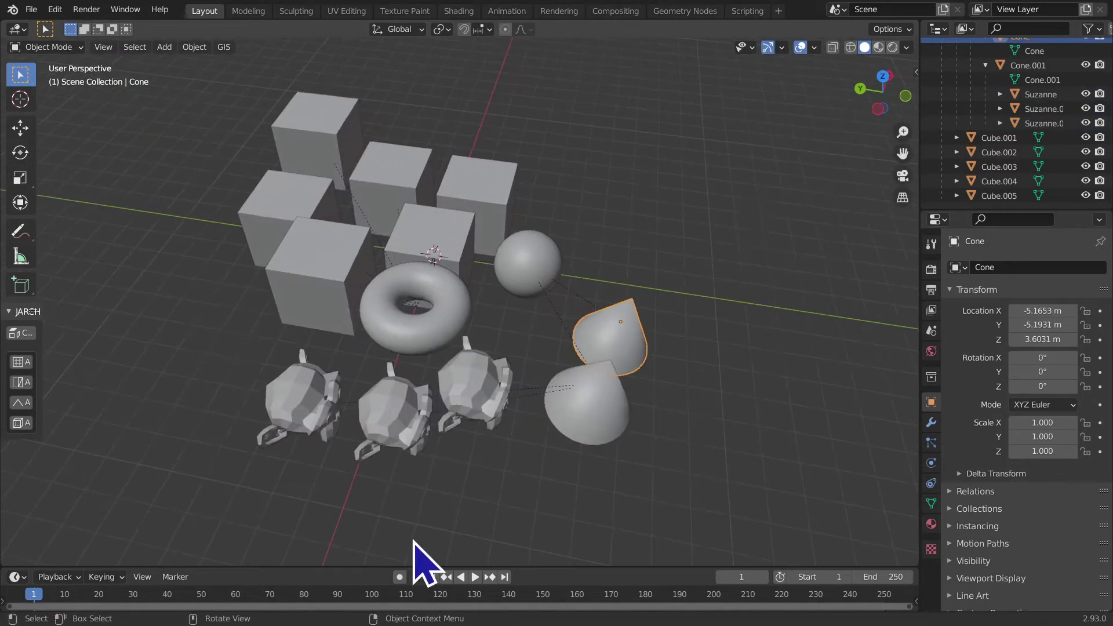
click(602, 435)
key(g)
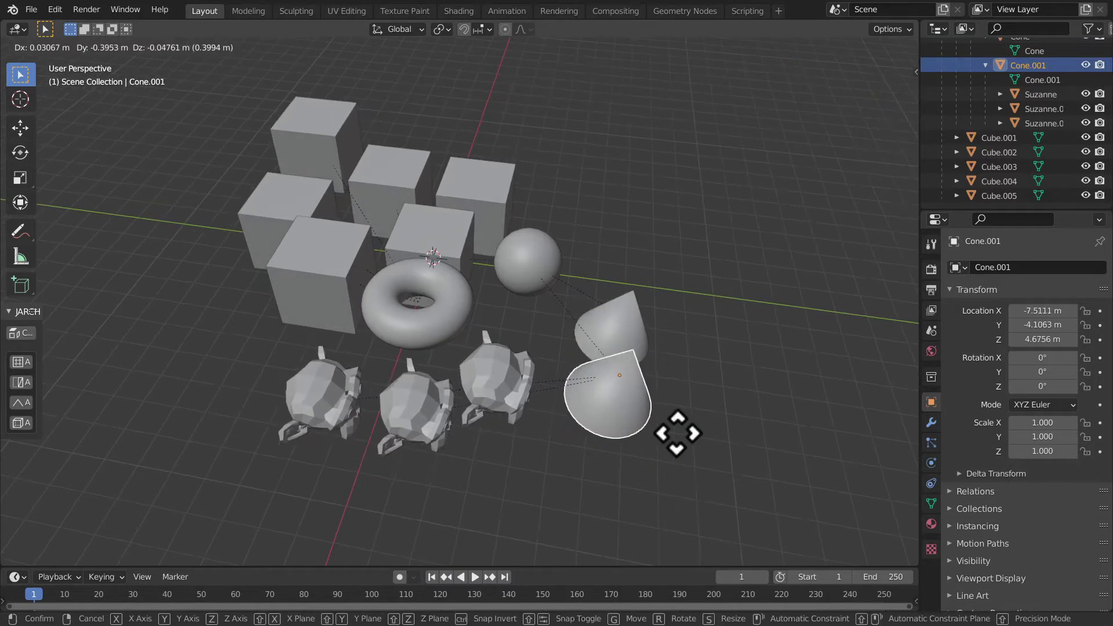
click(671, 432)
scroll(676, 460, up, 2)
- Nudge the middle monkey head slightly along Y, then clear the selection
mouse_move(696, 460)
middle_down()
mouse_move(658, 397)
mouse_move(636, 391)
mouse_move(627, 443)
middle_up()
click(496, 371)
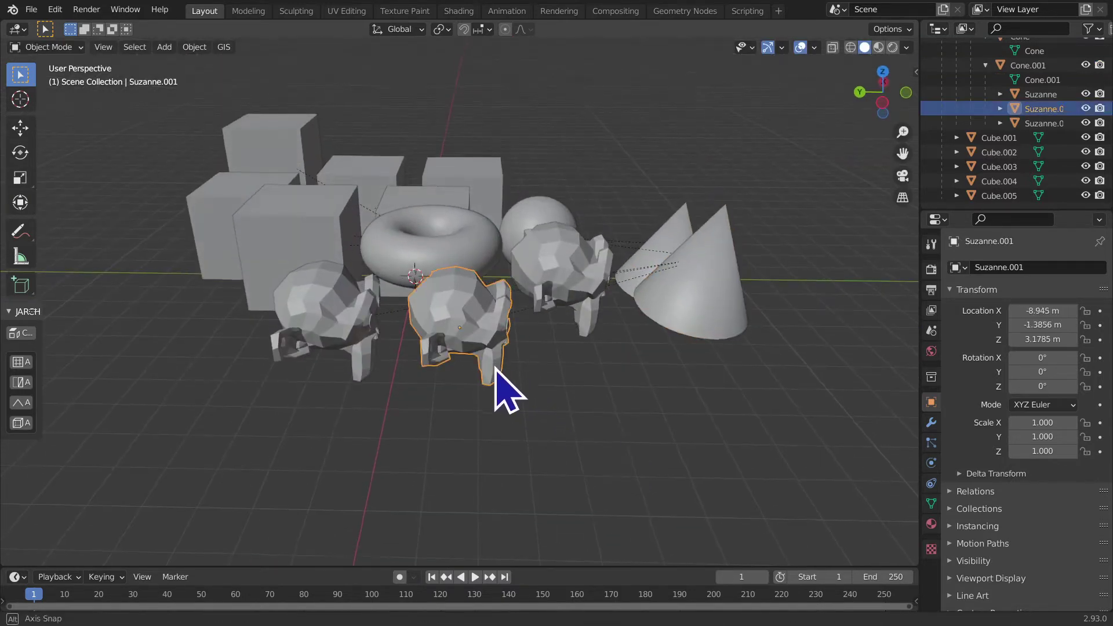
key(g)
key(y)
click(487, 377)
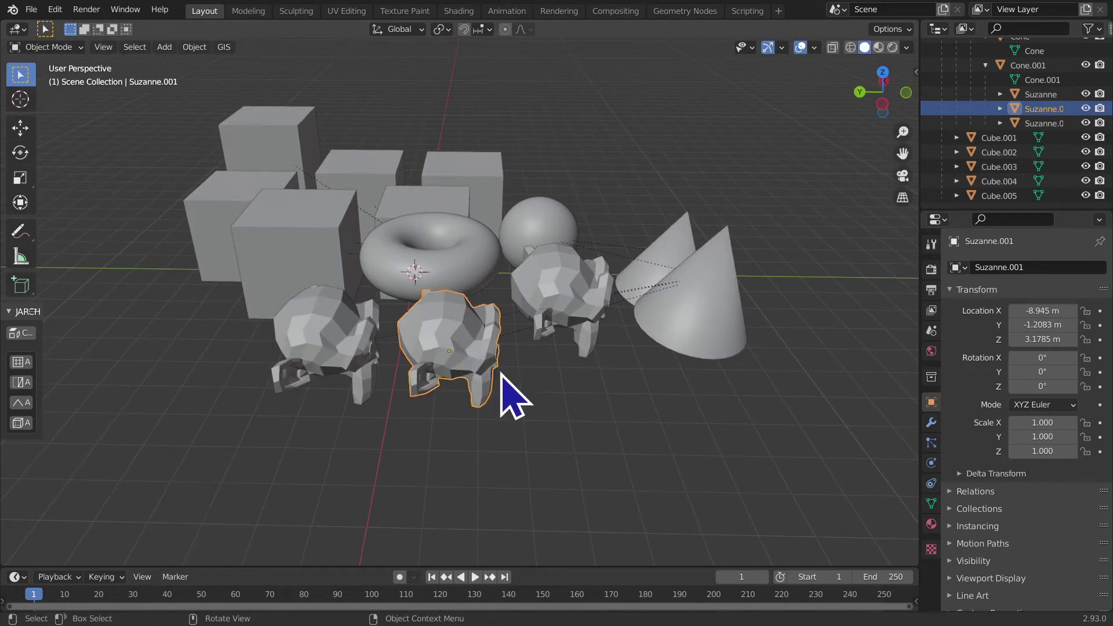
scroll(503, 400, up, 2)
click(547, 423)
mouse_move(547, 423)
middle_down()
mouse_move(522, 517)
mouse_move(547, 386)
mouse_move(480, 197)
mouse_move(460, 406)
mouse_move(436, 429)
middle_up()
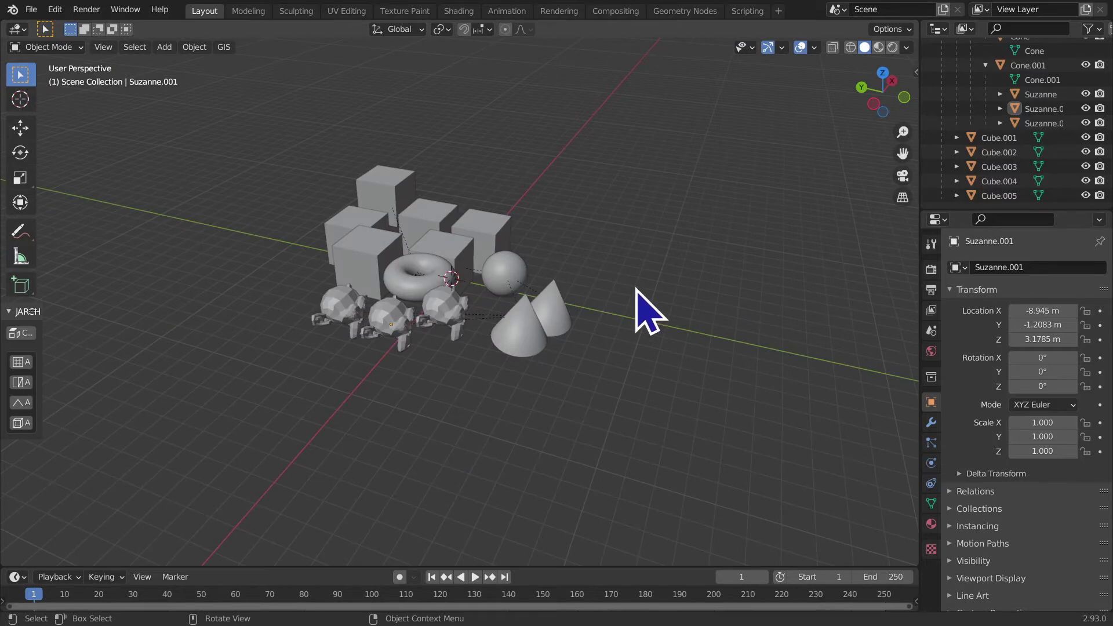
- Select all objects and scale them up slightly, by 1.026
mouse_move(637, 288)
middle_down()
mouse_move(544, 455)
mouse_move(574, 343)
mouse_move(549, 441)
mouse_move(567, 415)
mouse_move(589, 263)
mouse_move(565, 394)
middle_up()
scroll(572, 343, up, 4)
scroll(549, 441, down, 3)
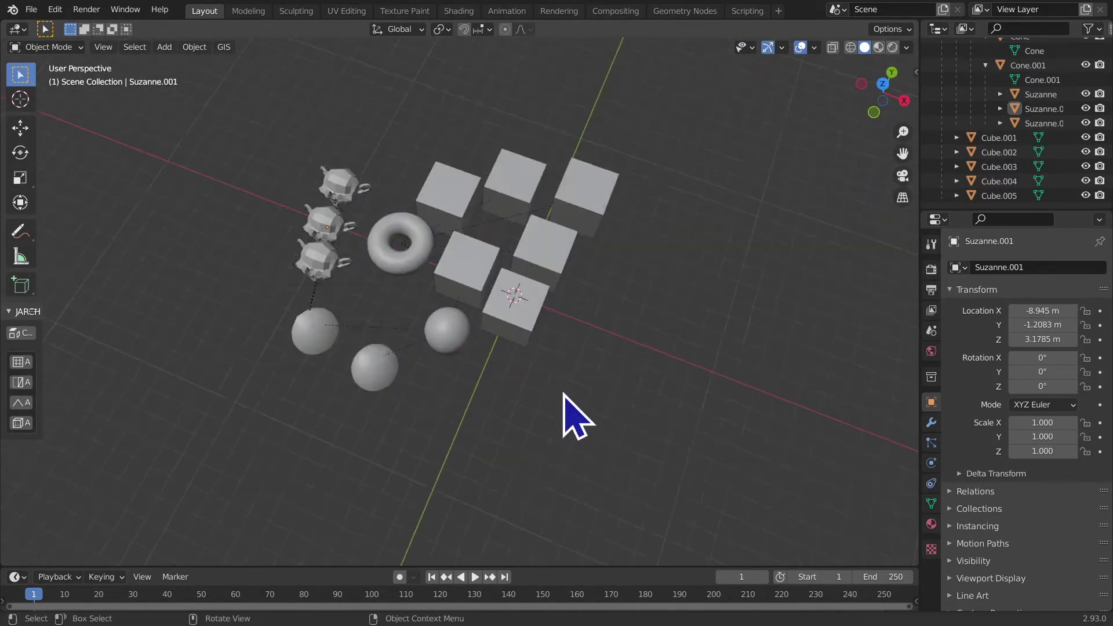
scroll(564, 396, up, 1)
key(a)
key(s)
click(572, 393)
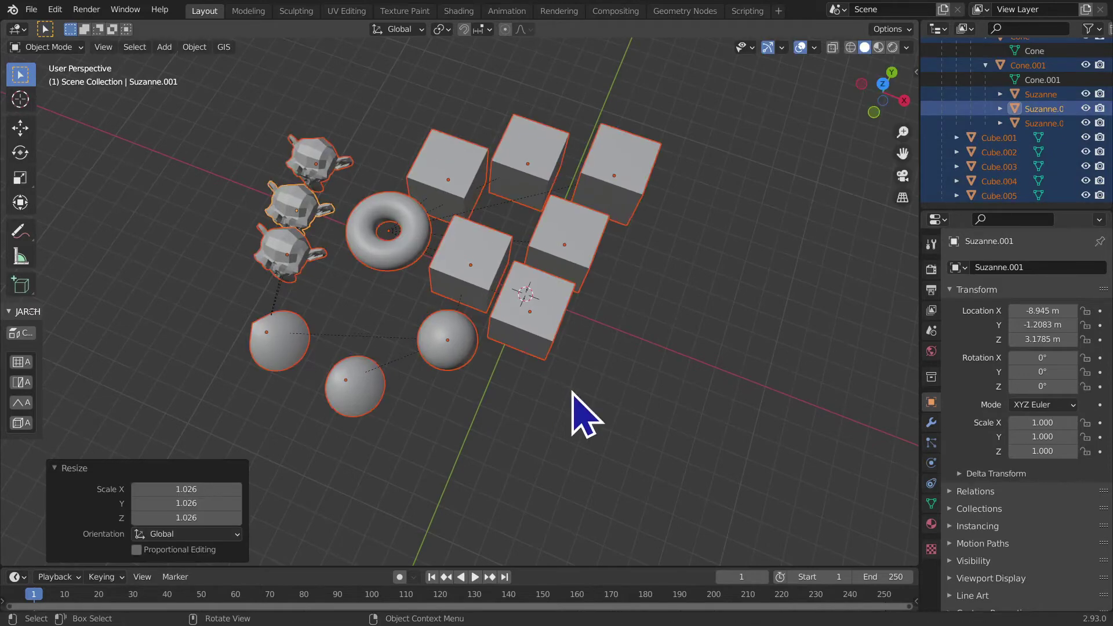
- Try rotating and shrinking the torus, then undo the change
click(436, 267)
middle_drag(409, 279, 422, 285)
key(r)
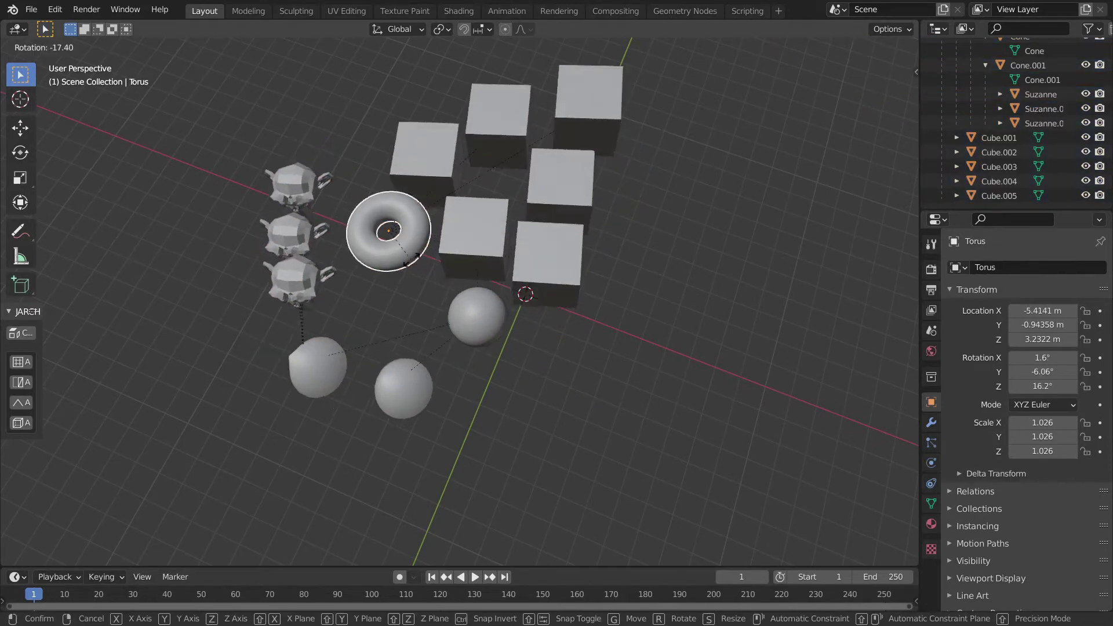
click(422, 286)
key(s)
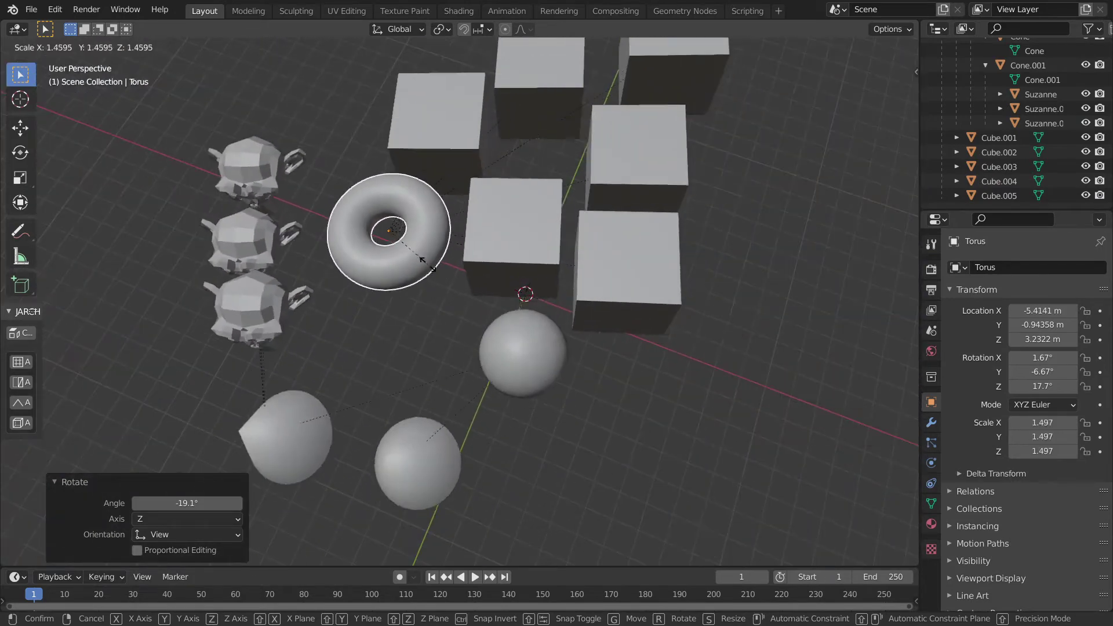
click(414, 262)
middle_drag(414, 262, 437, 214)
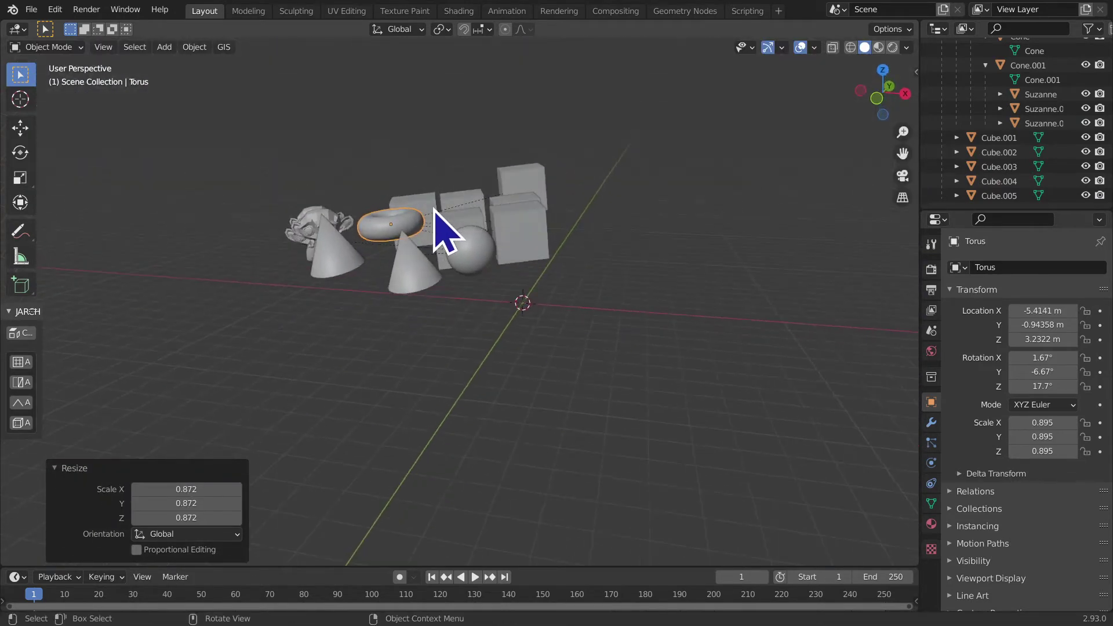
key(ctrl+z)
key(ctrl+z)
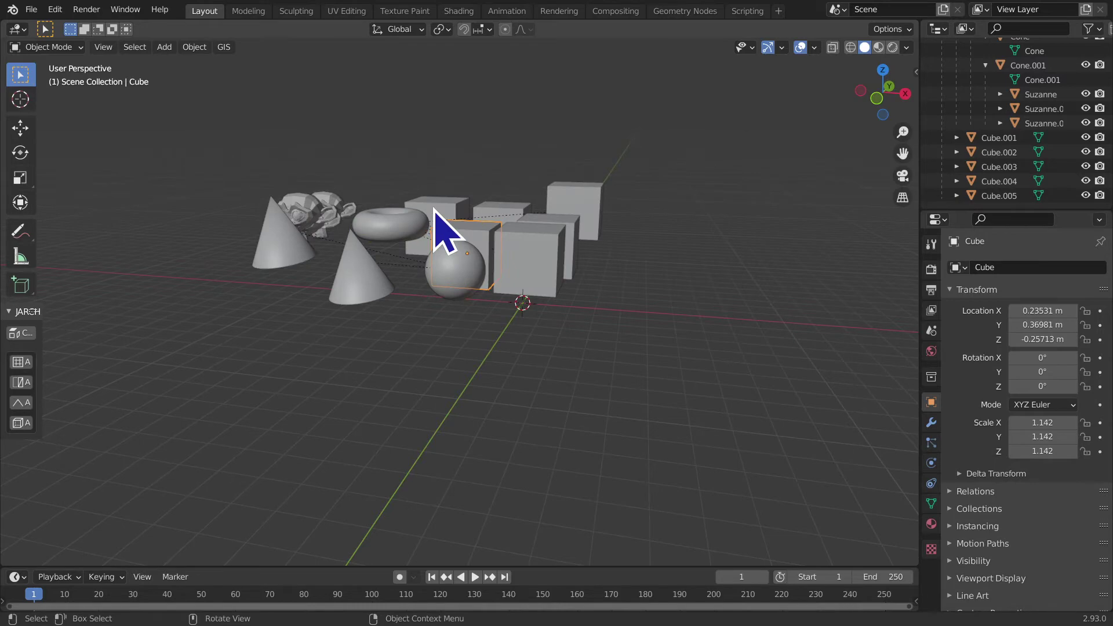
- Select the leftmost monkey head (Suzanne.002) and bring up the Add > Mesh list
mouse_move(537, 392)
middle_down()
mouse_move(574, 510)
mouse_move(752, 456)
middle_up()
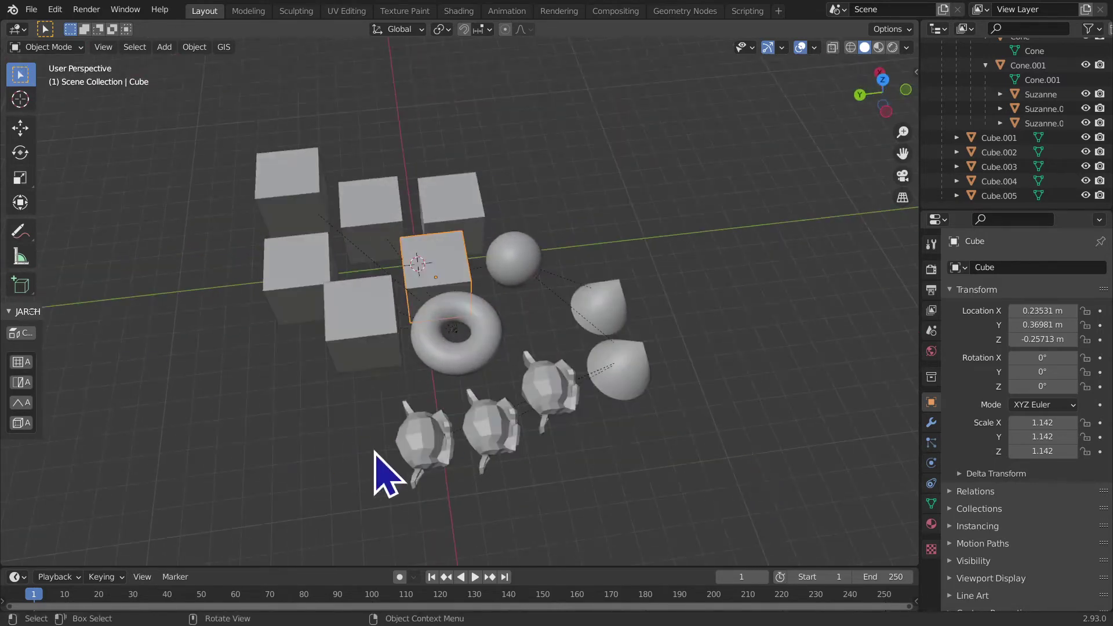
click(403, 464)
key(shift+a)
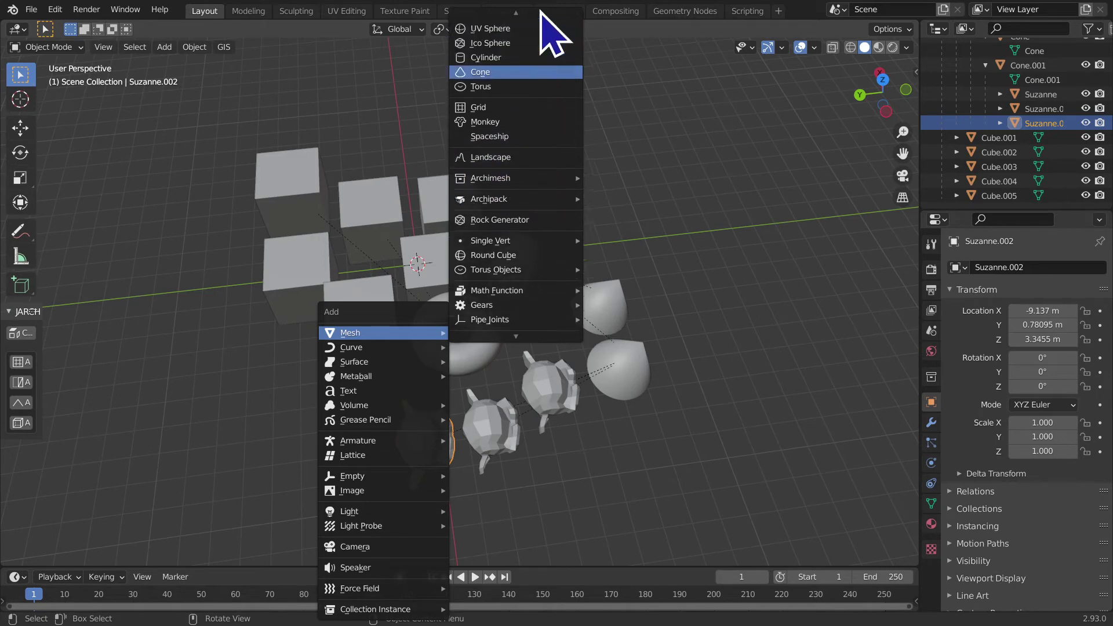
- Add a cylinder and raise it along the Z axis
click(542, 93)
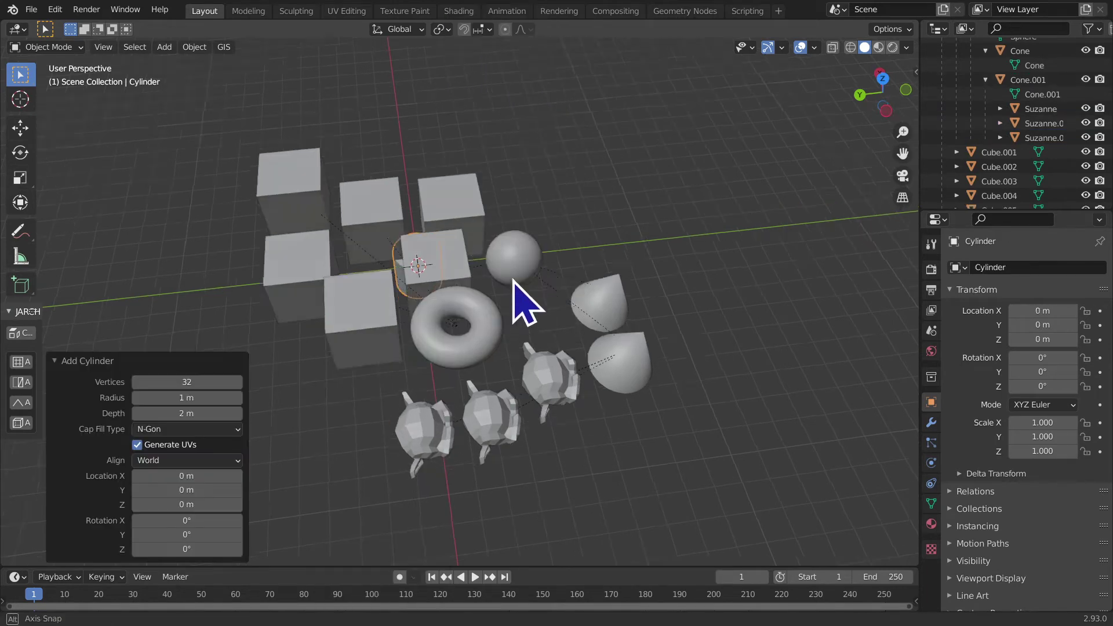
mouse_move(522, 294)
middle_down()
mouse_move(497, 380)
mouse_move(515, 398)
middle_up()
key(g)
key(z)
click(498, 325)
- Shift the cylinder along Y and X right of the lower cone, and pick Suzanne.002 as parent
key(g)
key(y)
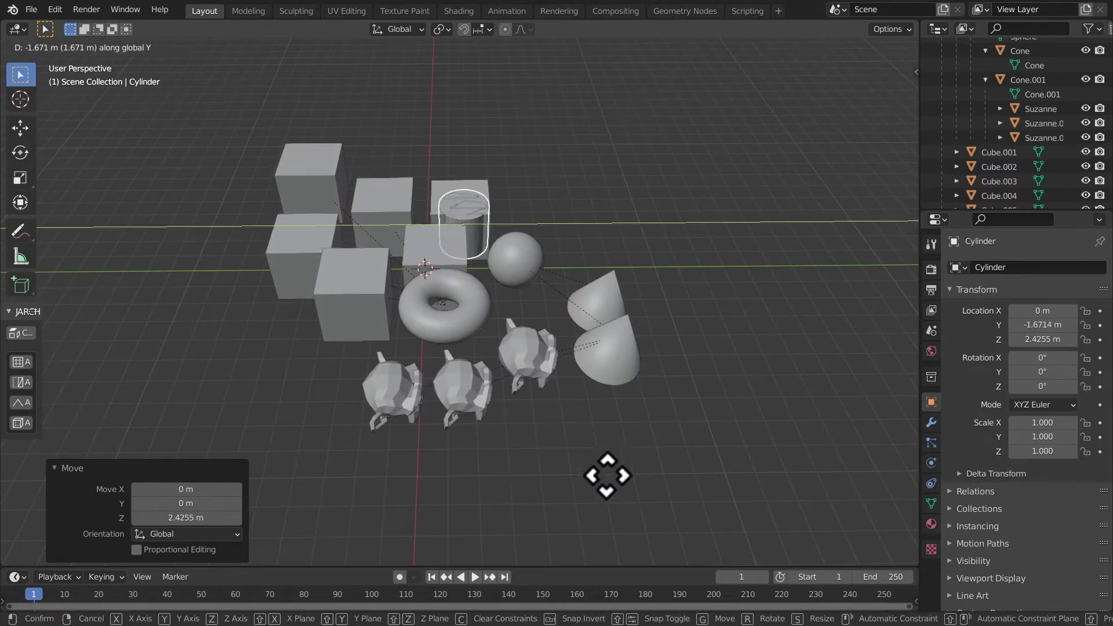
click(728, 487)
key(g)
key(x)
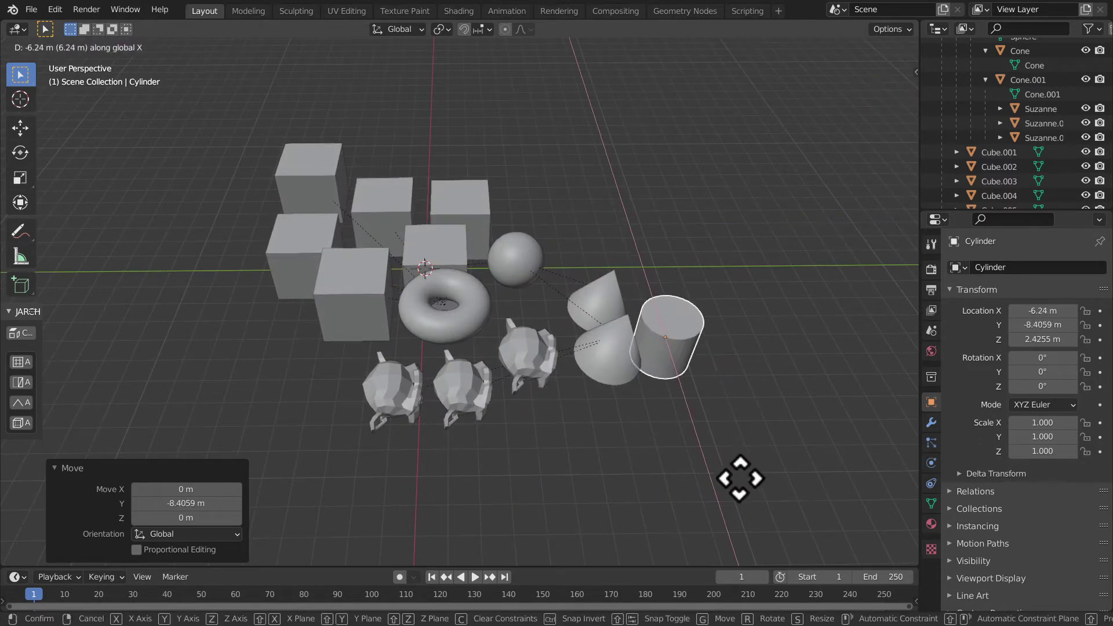
click(733, 574)
shift+click(381, 390)
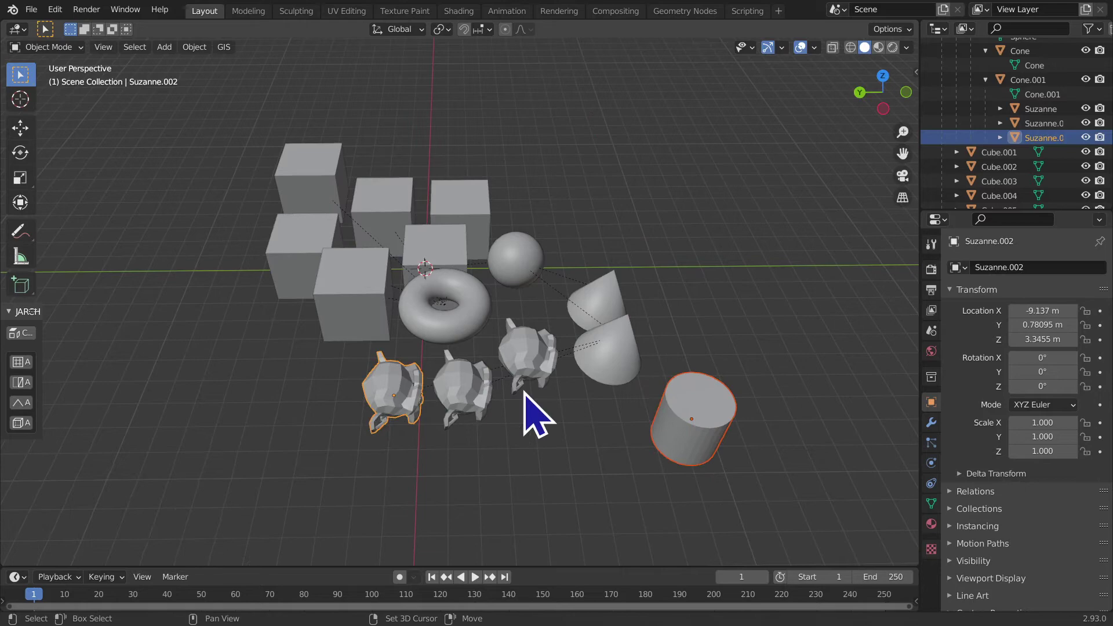
key(ctrl+p)
- Make the cylinder a child of the Suzanne.002 monkey head and clear the selection
click(754, 394)
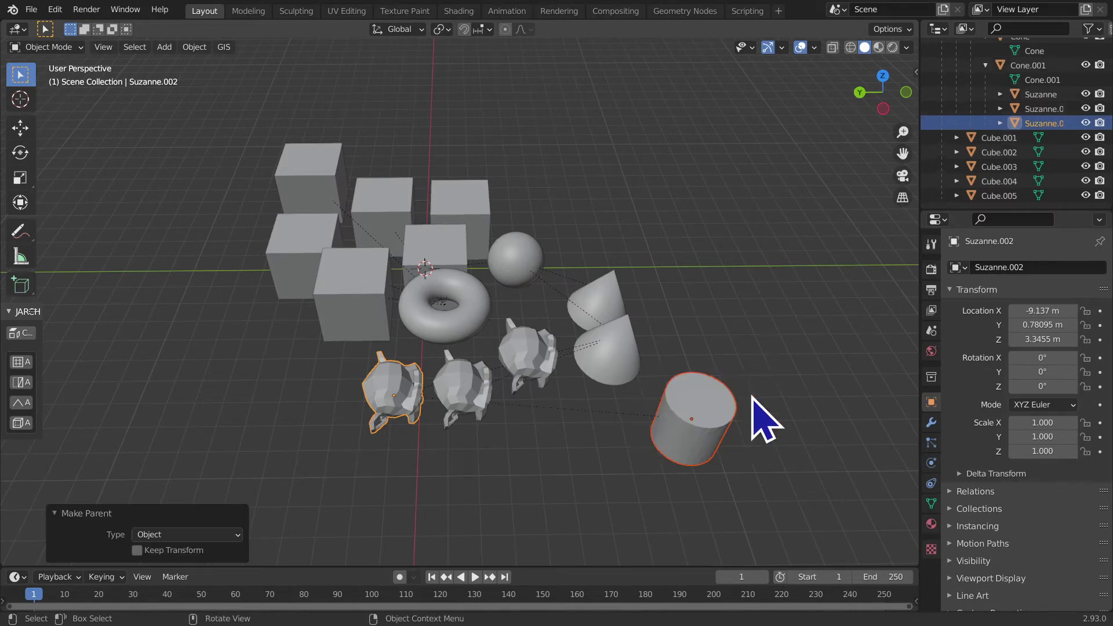
middle_drag(754, 395, 700, 403)
click(700, 402)
mouse_move(628, 336)
middle_down()
mouse_move(577, 490)
mouse_move(557, 336)
mouse_move(638, 353)
middle_up()
- Shade the cylinder smooth and enable Auto Smooth at 30° in its Object Data Normals
click(441, 458)
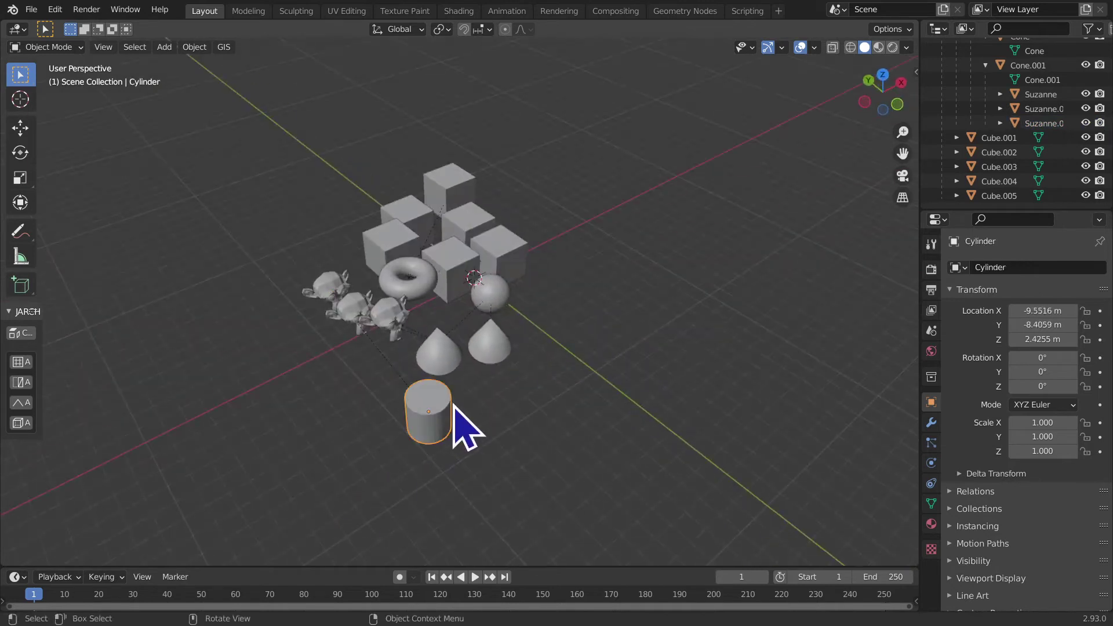
right_click(448, 402)
click(440, 341)
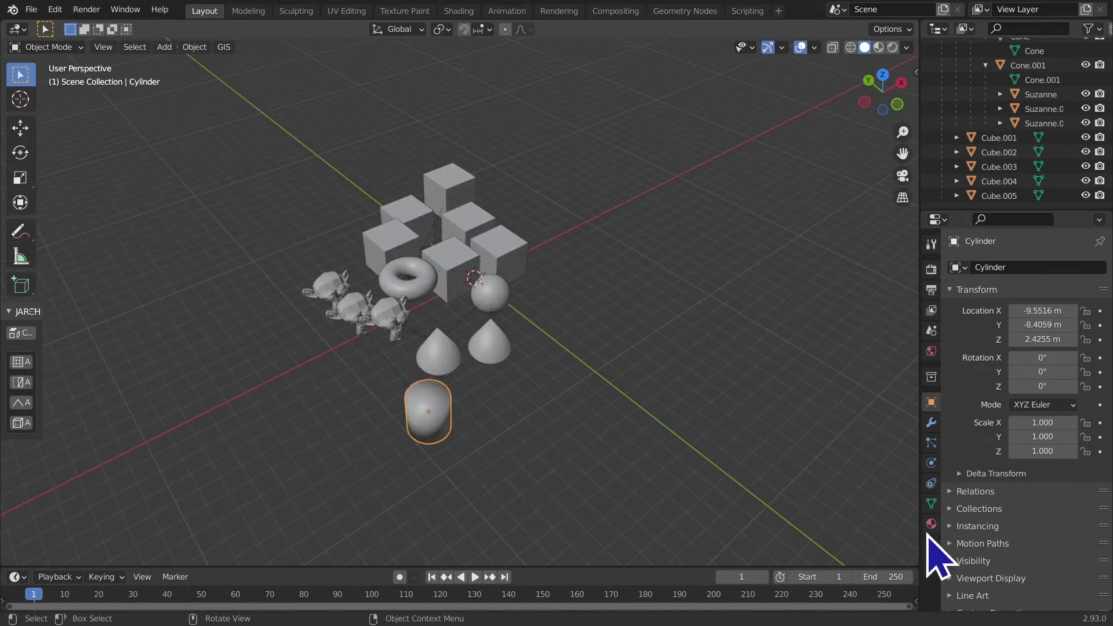
click(931, 504)
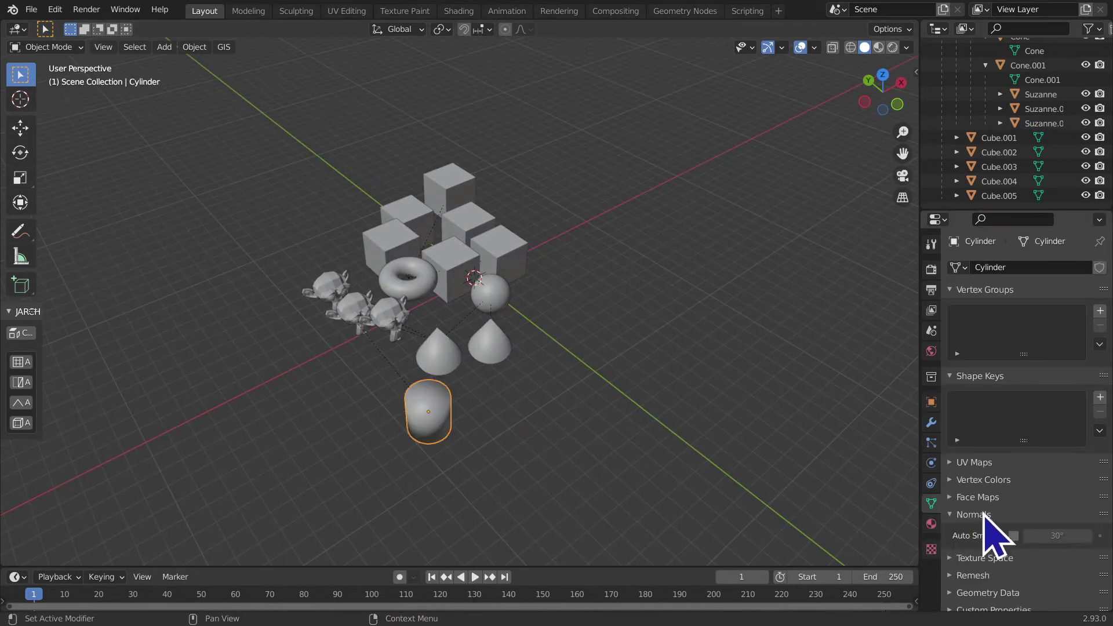
click(1013, 536)
middle_drag(406, 464, 286, 460)
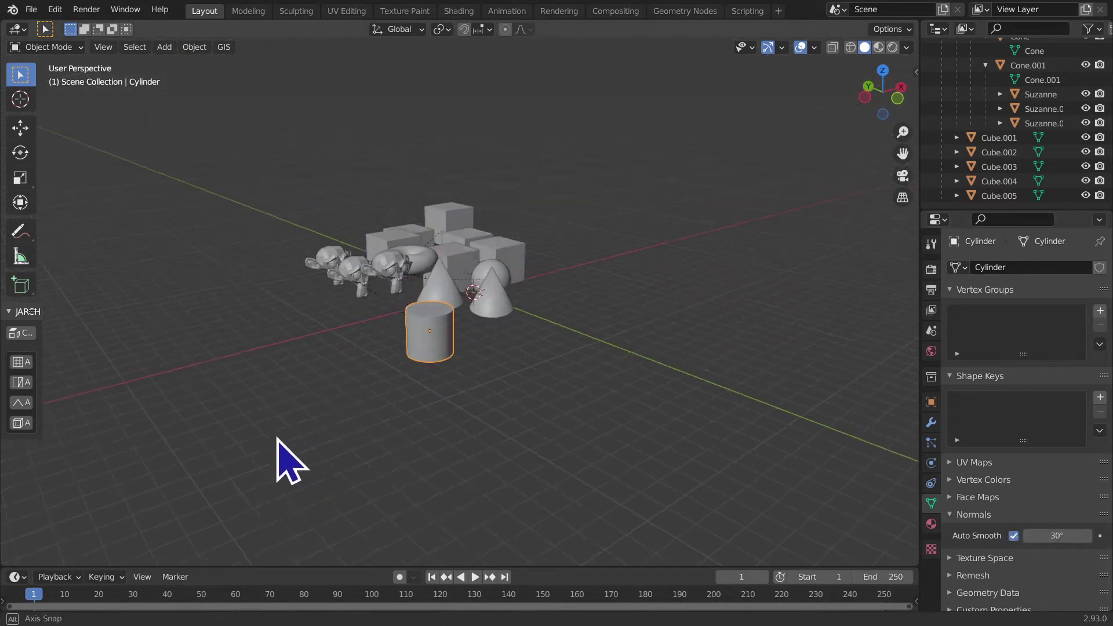
scroll(334, 394, up, 5)
mouse_move(335, 413)
middle_down()
mouse_move(386, 447)
mouse_move(237, 74)
mouse_move(279, 418)
middle_up()
scroll(348, 414, down, 6)
scroll(408, 413, down, 3)
mouse_move(666, 281)
middle_down()
mouse_move(609, 373)
mouse_move(895, 174)
middle_up()
scroll(949, 128, up, 4)
scroll(959, 127, up, 2)
- Select Torus through Cube.005 in the Outliner, adding the cylinder to the selection
click(1002, 92)
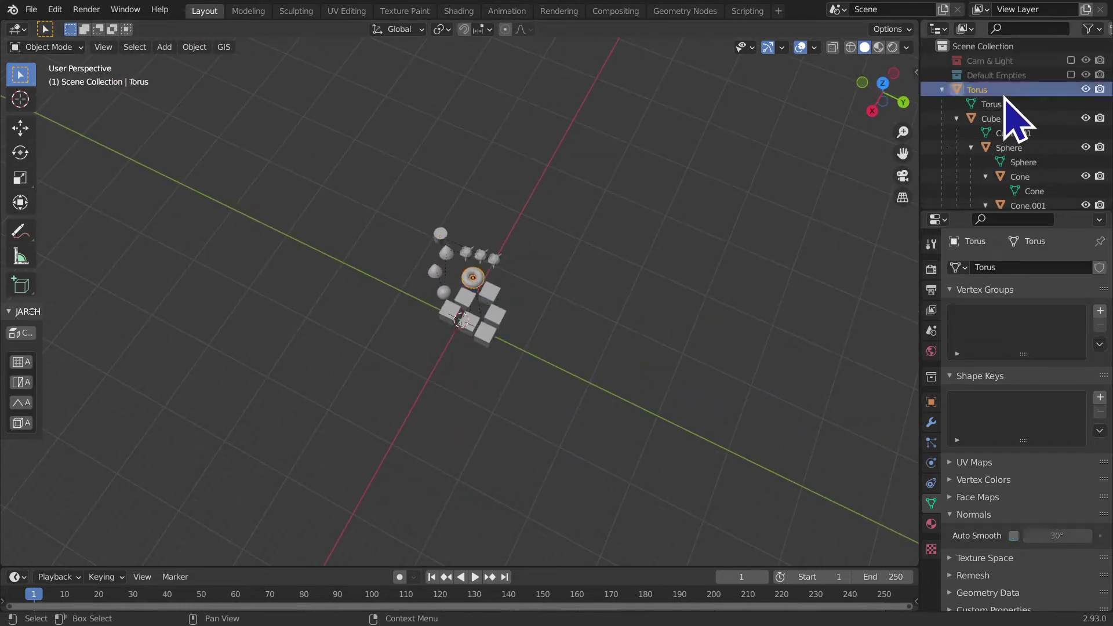
scroll(1024, 136, down, 4)
scroll(1029, 154, up, 3)
scroll(1026, 163, down, 5)
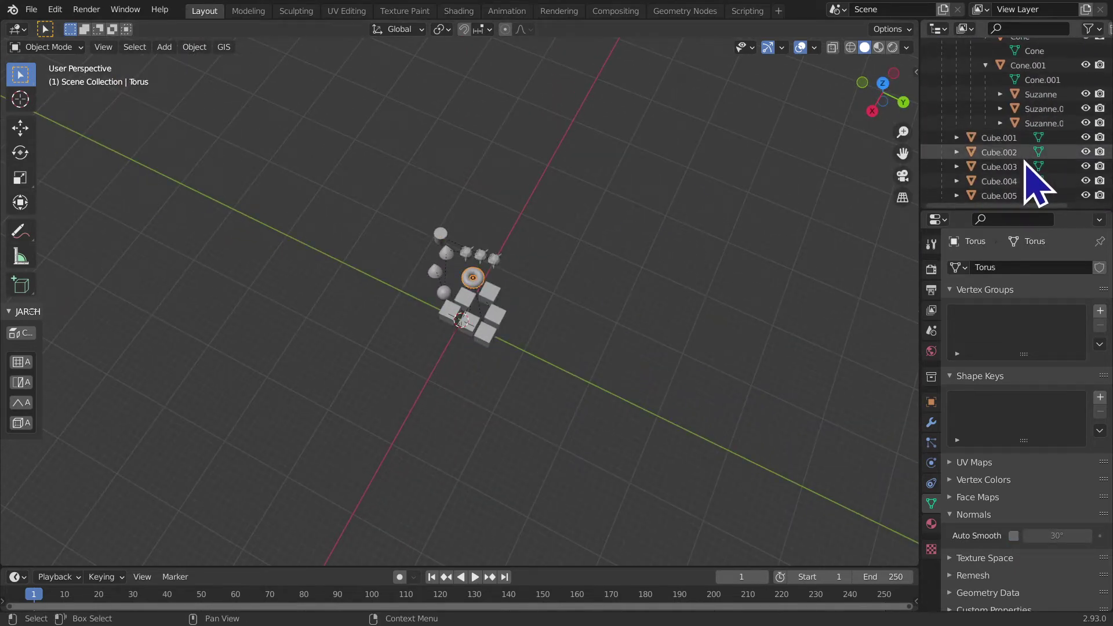
shift+click(998, 195)
scroll(1003, 200, up, 5)
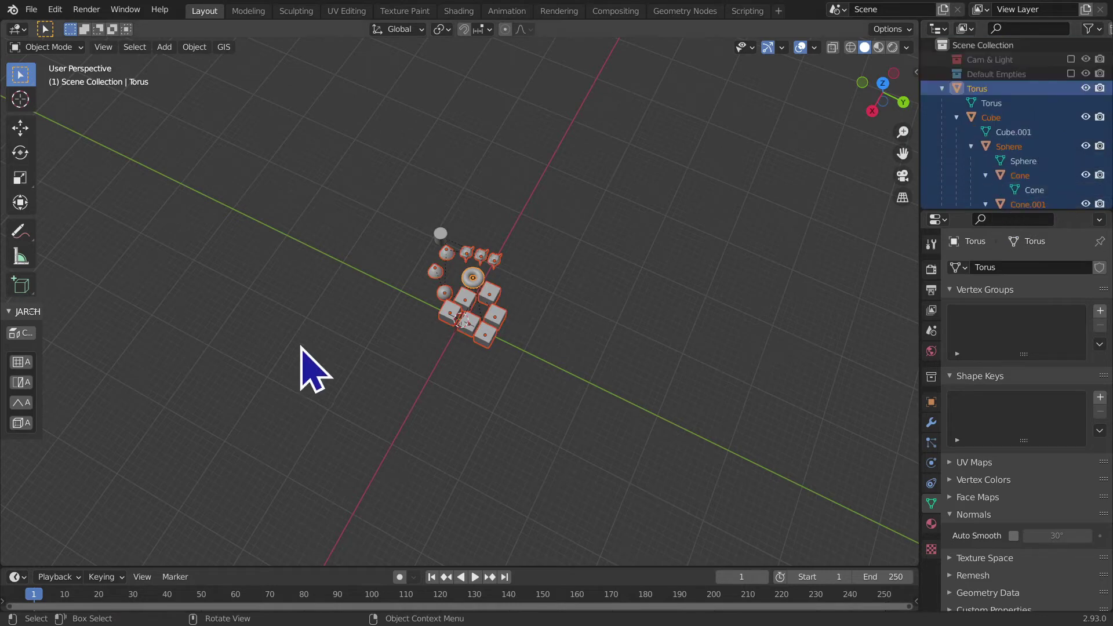
mouse_move(310, 367)
middle_down()
mouse_move(410, 380)
mouse_move(499, 316)
middle_up()
drag(343, 228, 646, 390)
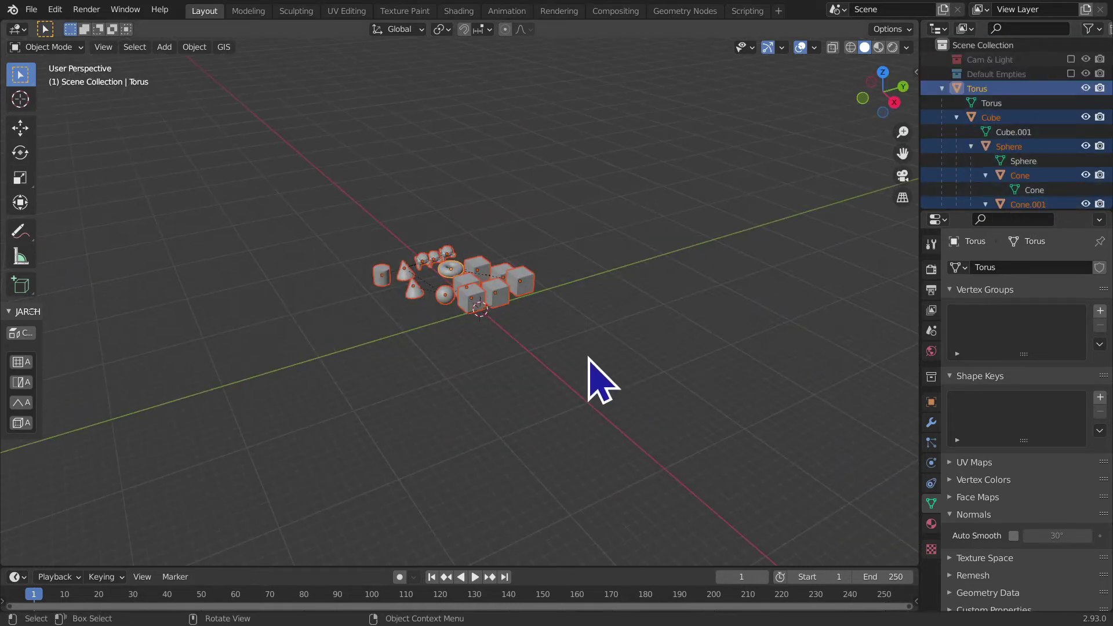
scroll(522, 393, up, 5)
mouse_move(480, 393)
middle_down()
mouse_move(549, 378)
mouse_move(719, 394)
mouse_move(576, 393)
middle_up()
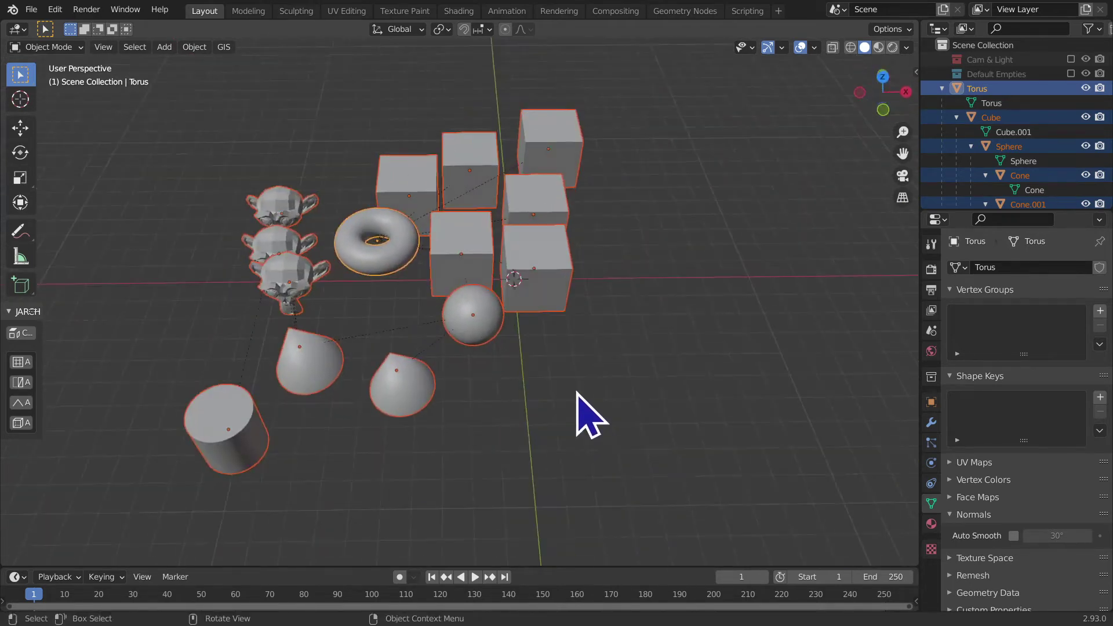
- Try parenting the selection to the Torus, undo it, and reselect Torus through Cube.005
key(ctrl+p)
click(577, 388)
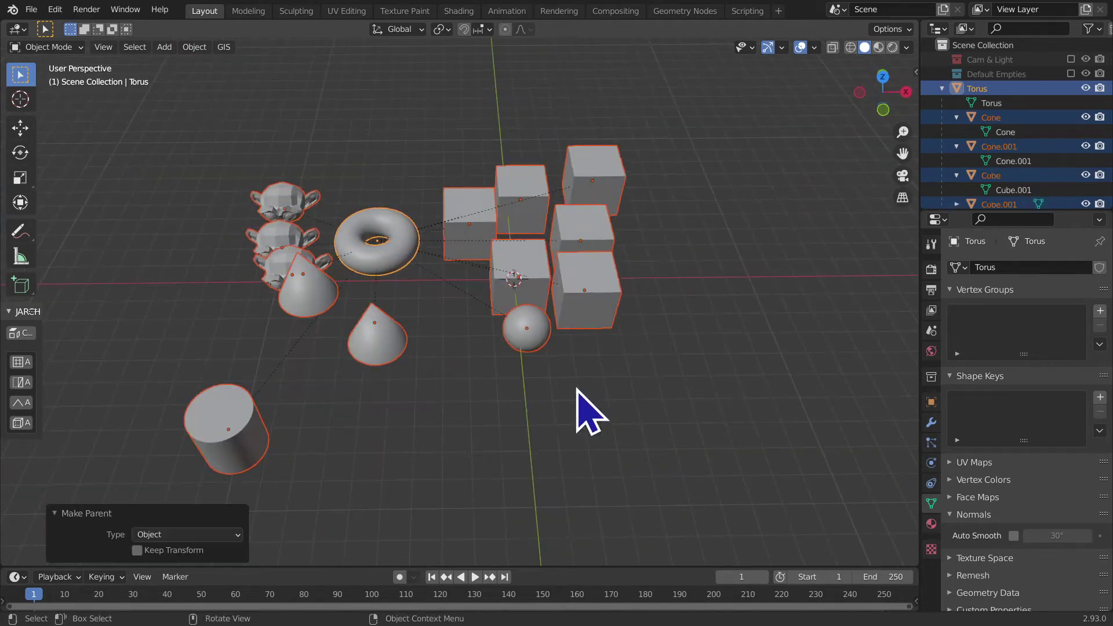
key(ctrl+z)
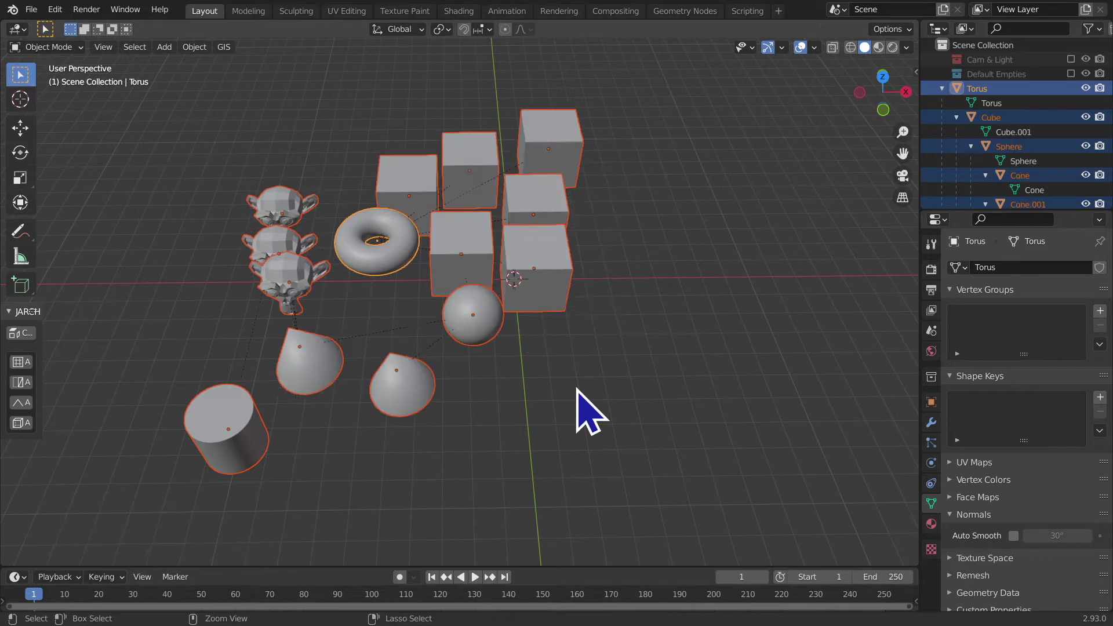
click(993, 102)
scroll(985, 157, down, 3)
scroll(986, 166, down, 3)
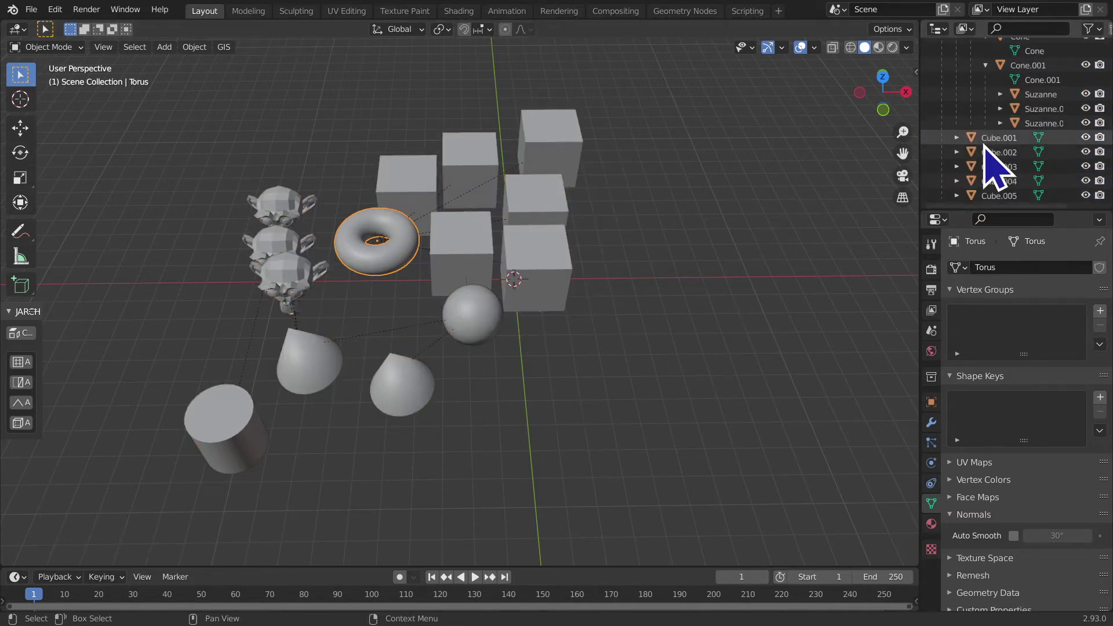
shift+click(995, 191)
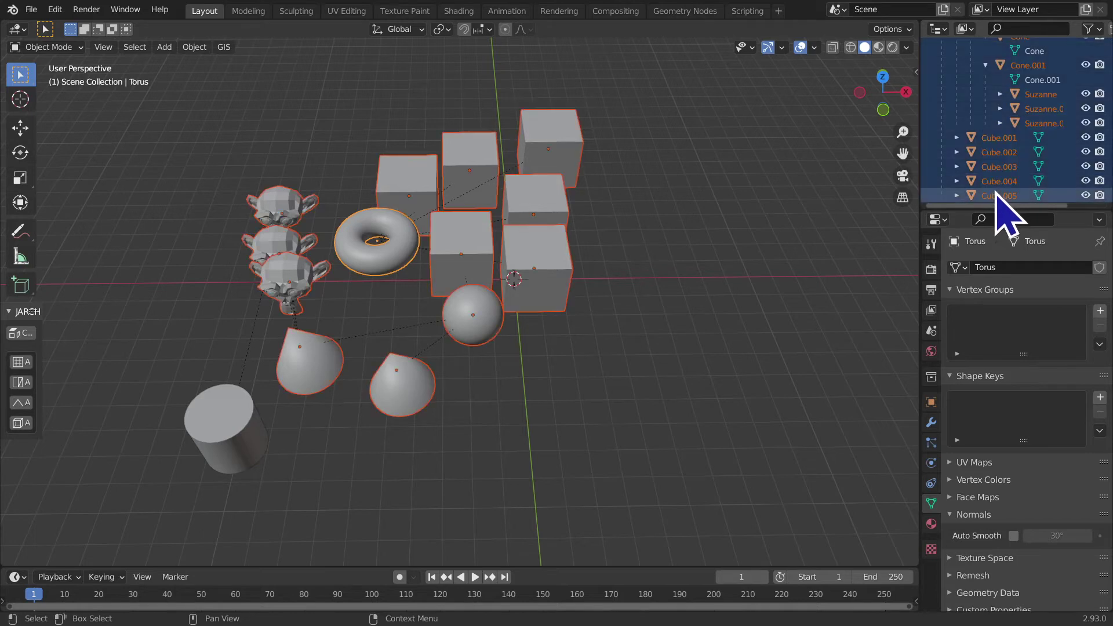
- Move the selected objects into a new collection named Parentela1
key(m)
click(124, 383)
text(Parentela)
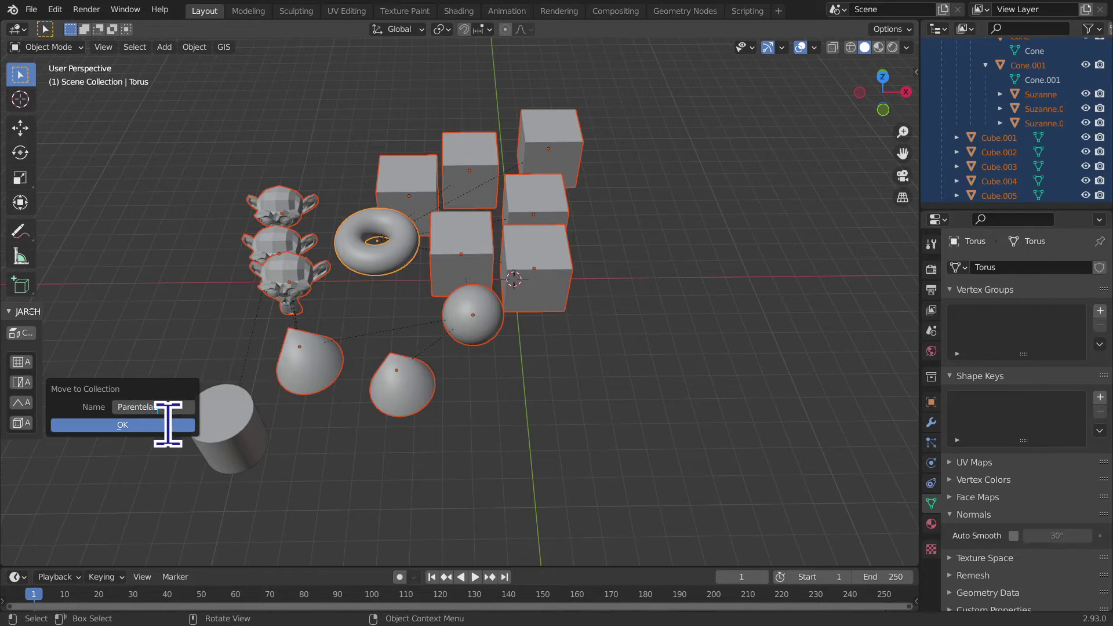
text(1)
click(168, 427)
- Collapse Parentela1 and move the Cylinder into it as well
scroll(932, 198, up, 5)
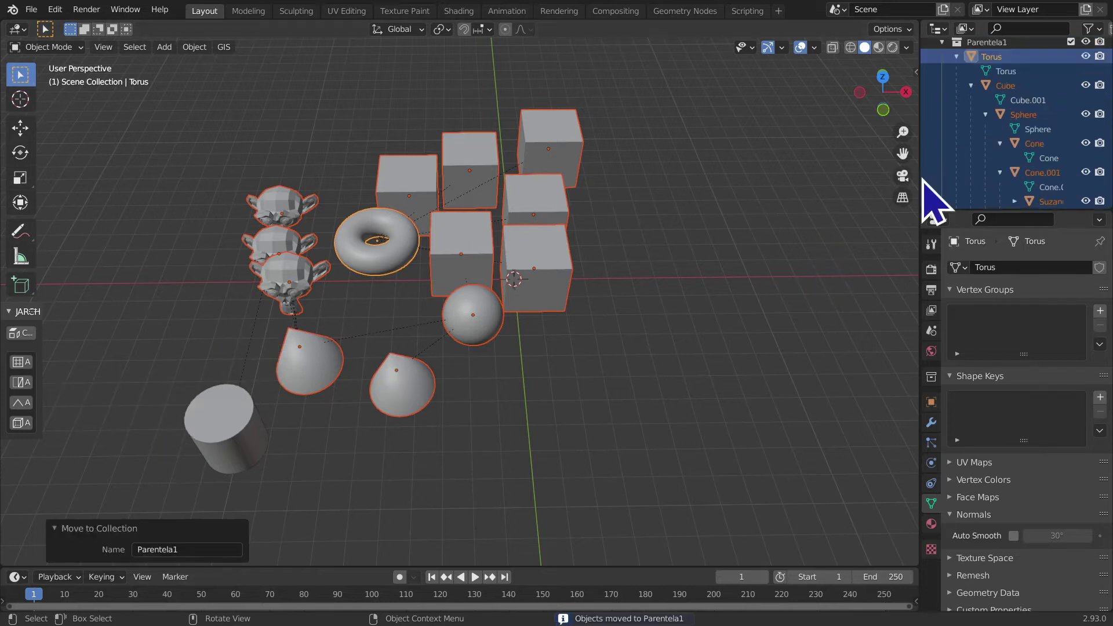
scroll(957, 168, up, 5)
click(942, 90)
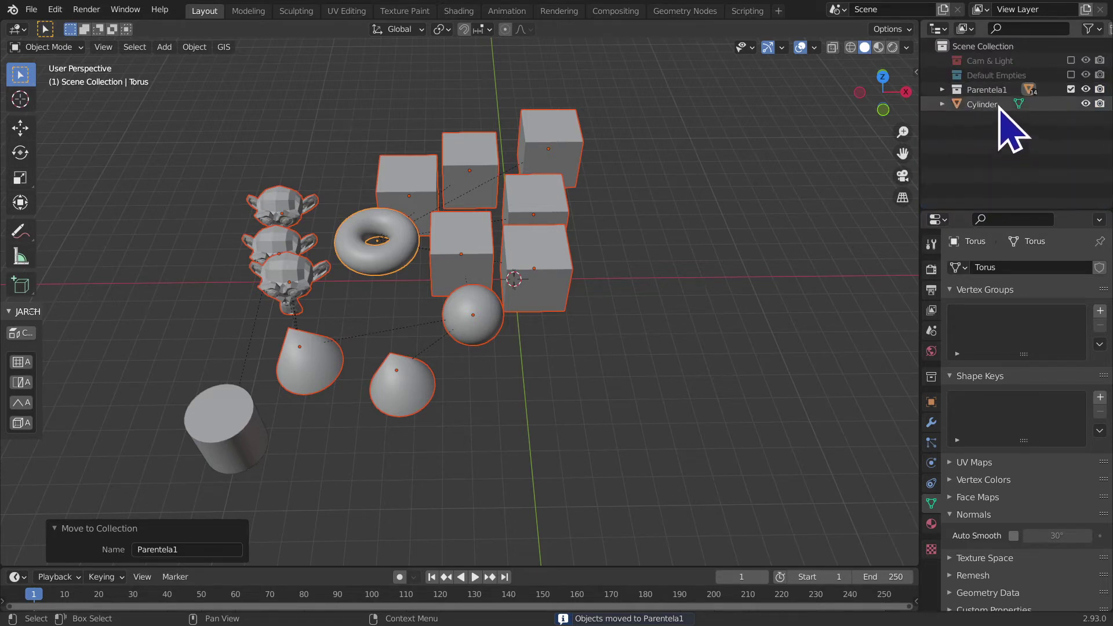
click(995, 104)
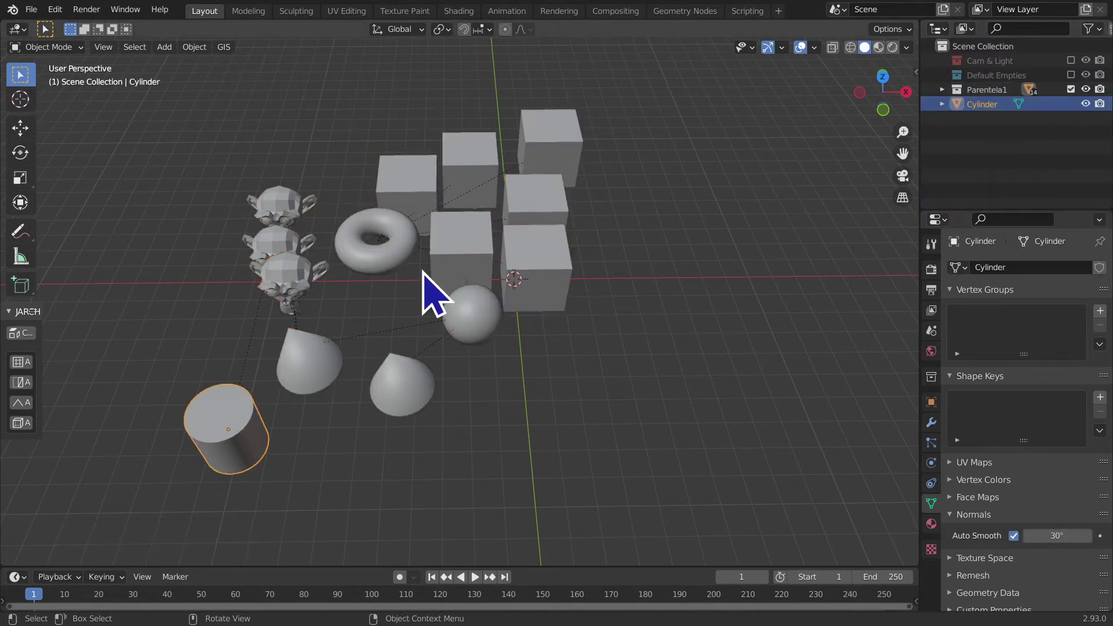
key(m)
click(390, 335)
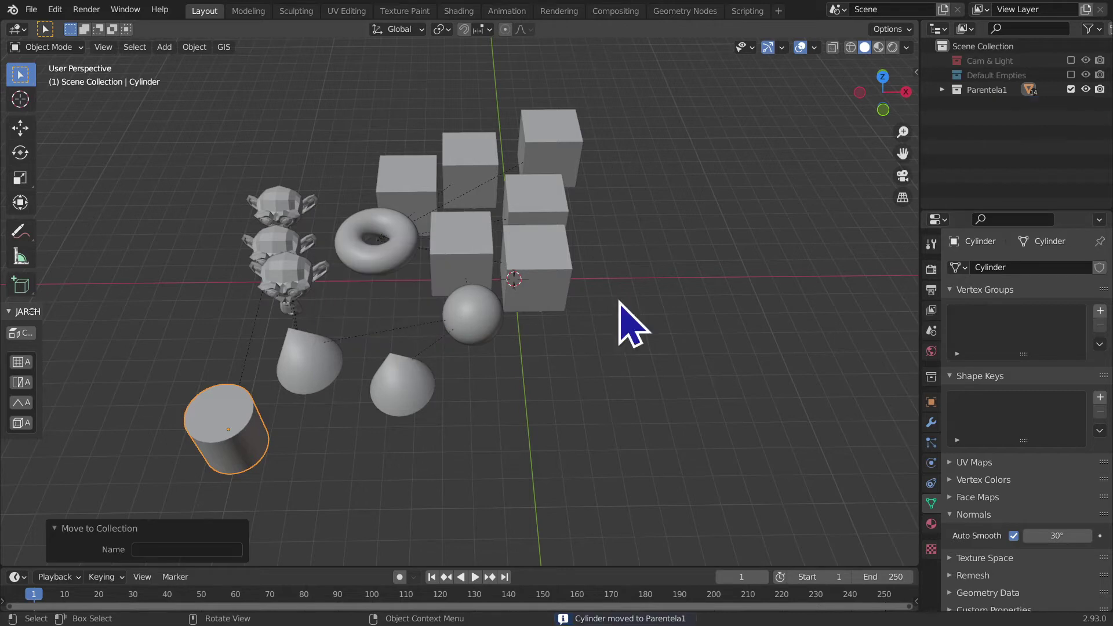
- Tag the Parentela1 collection green and exclude it from the view layer
double_click(986, 89)
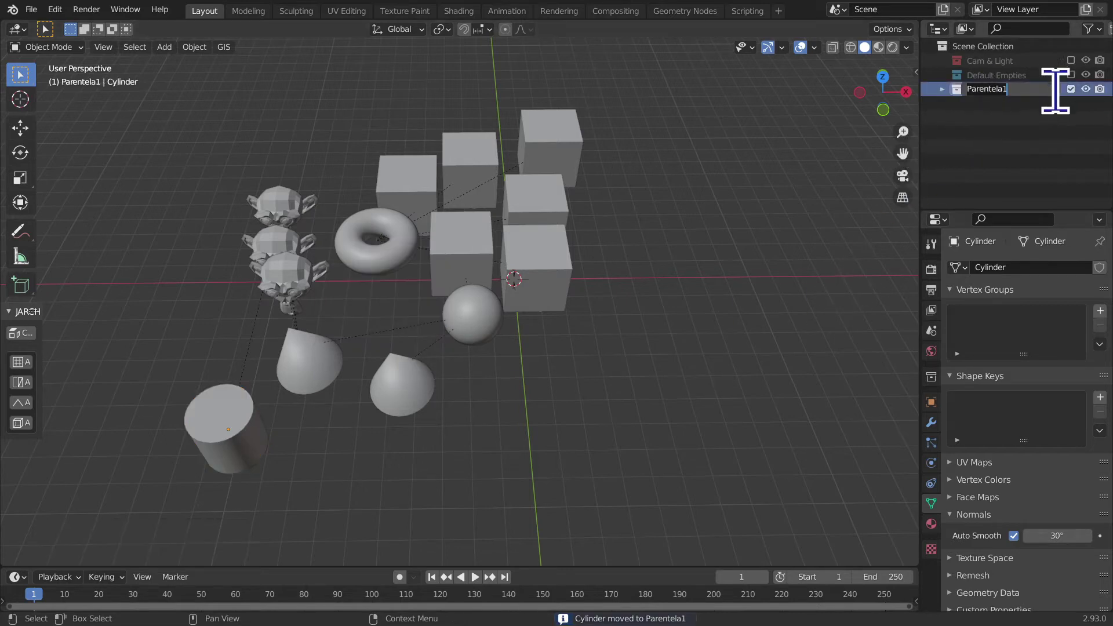
right_click(951, 92)
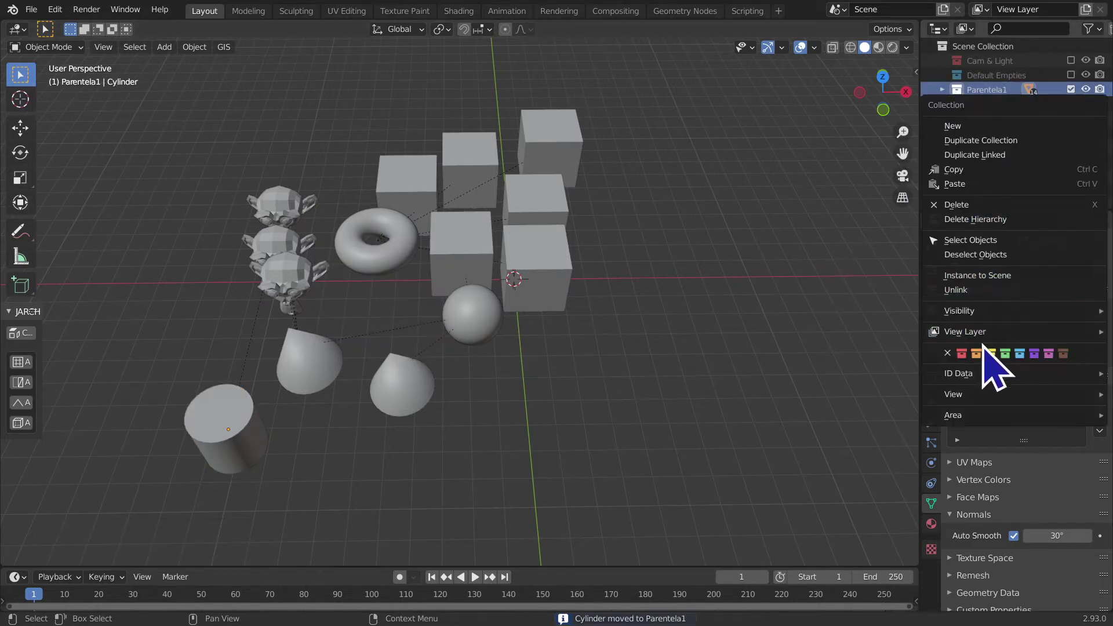
click(1005, 353)
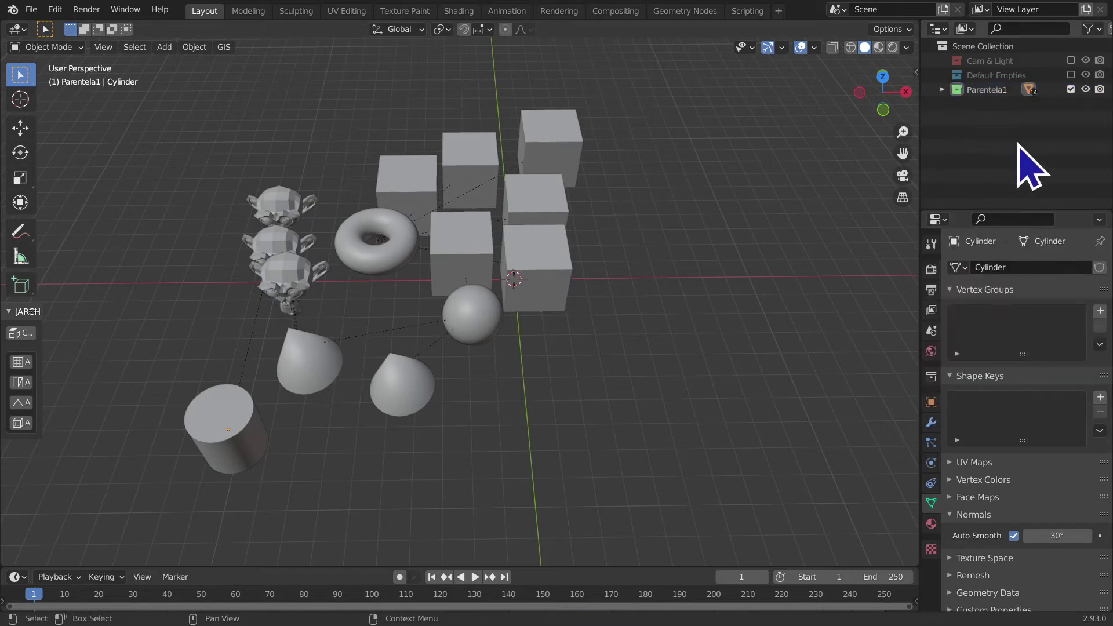
click(1071, 89)
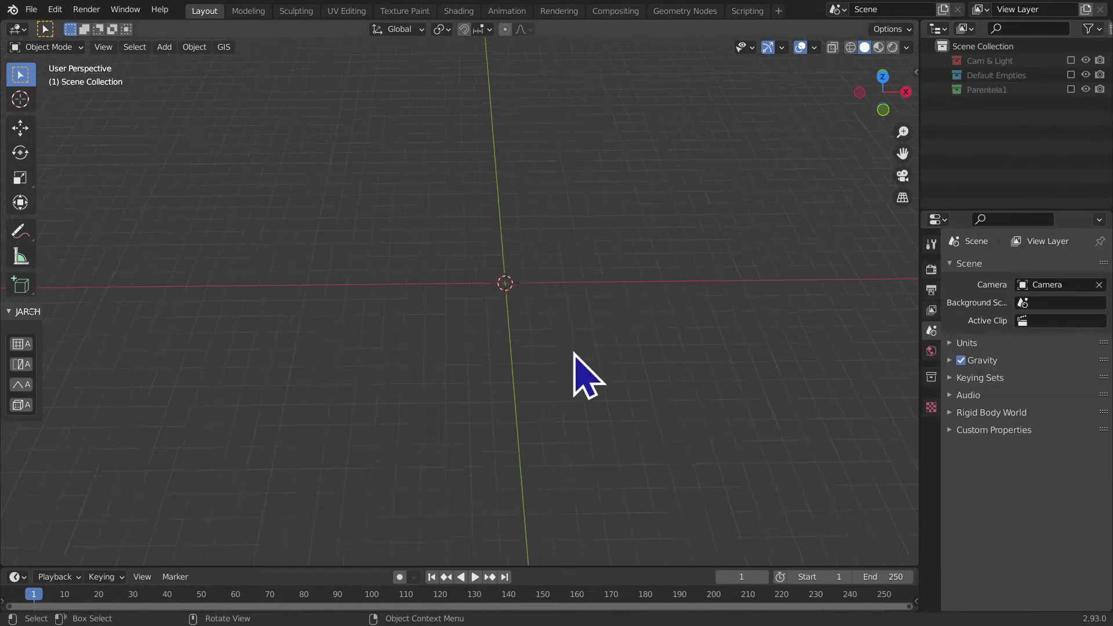
- Switch to Front Orthographic via the -Y gizmo, pan the empty view, and bring up the Add menu
mouse_move(584, 373)
middle_down()
mouse_move(665, 328)
mouse_move(631, 354)
middle_up()
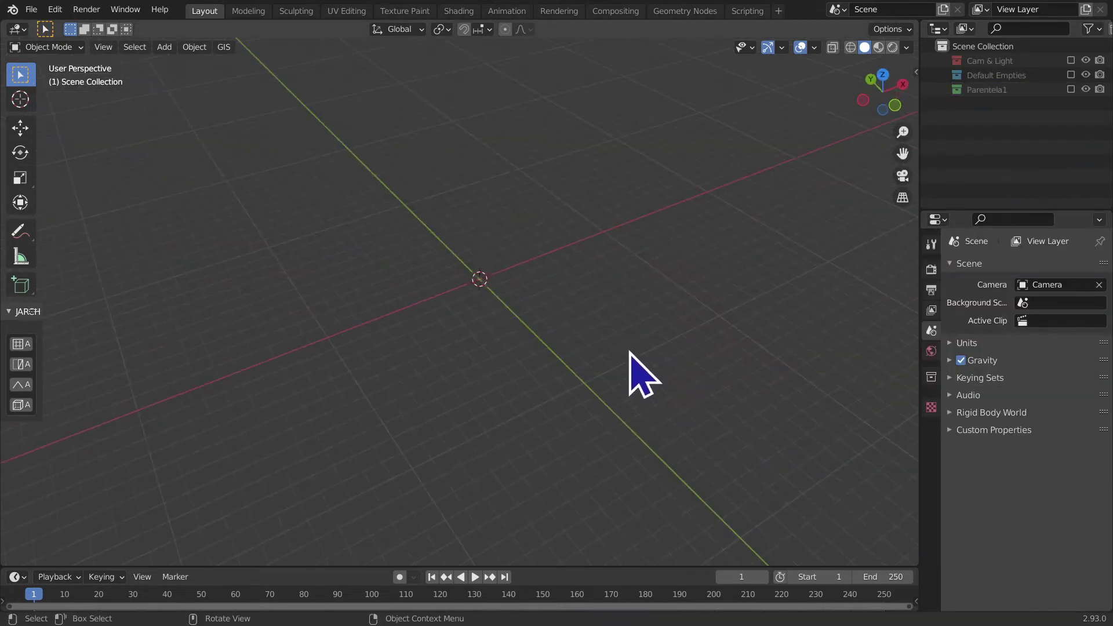
click(893, 108)
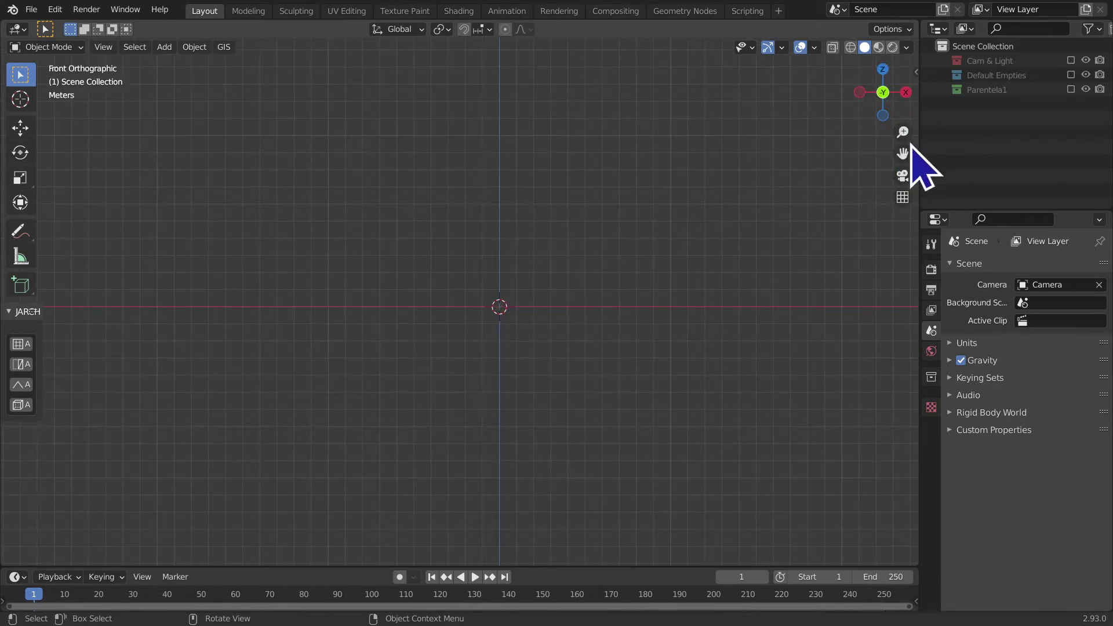
drag(903, 153, 799, 233)
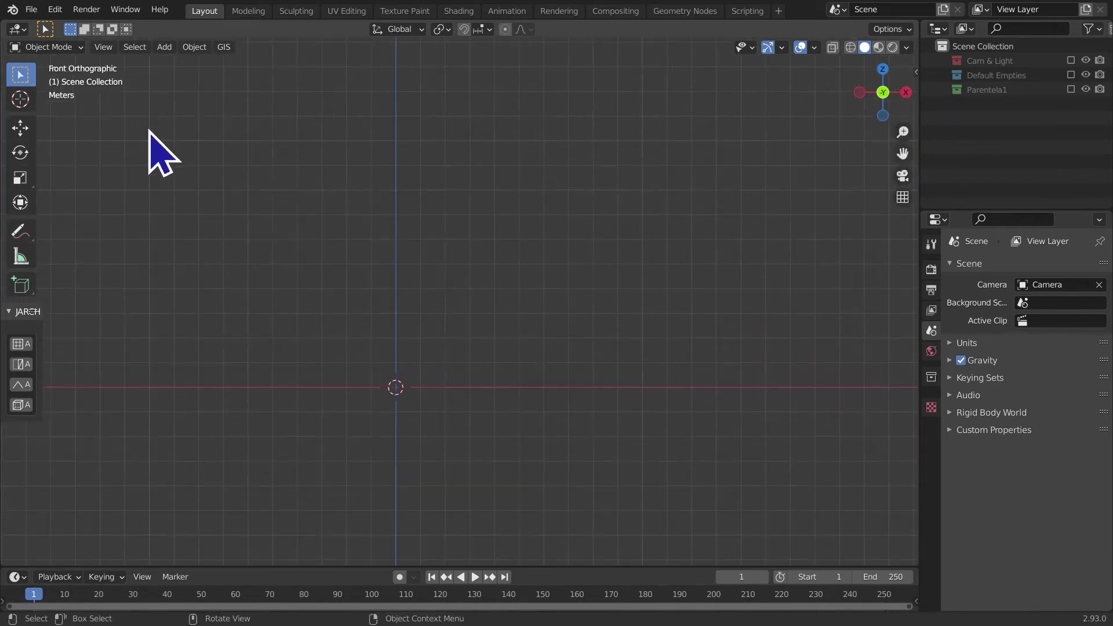
scroll(574, 169, up, 2)
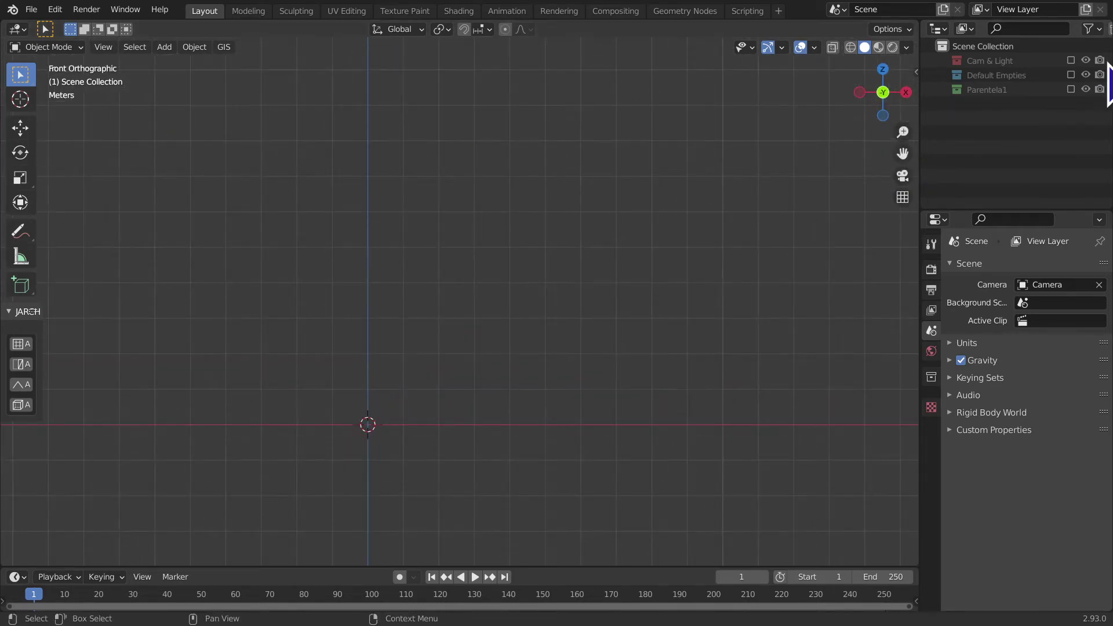
click(1016, 90)
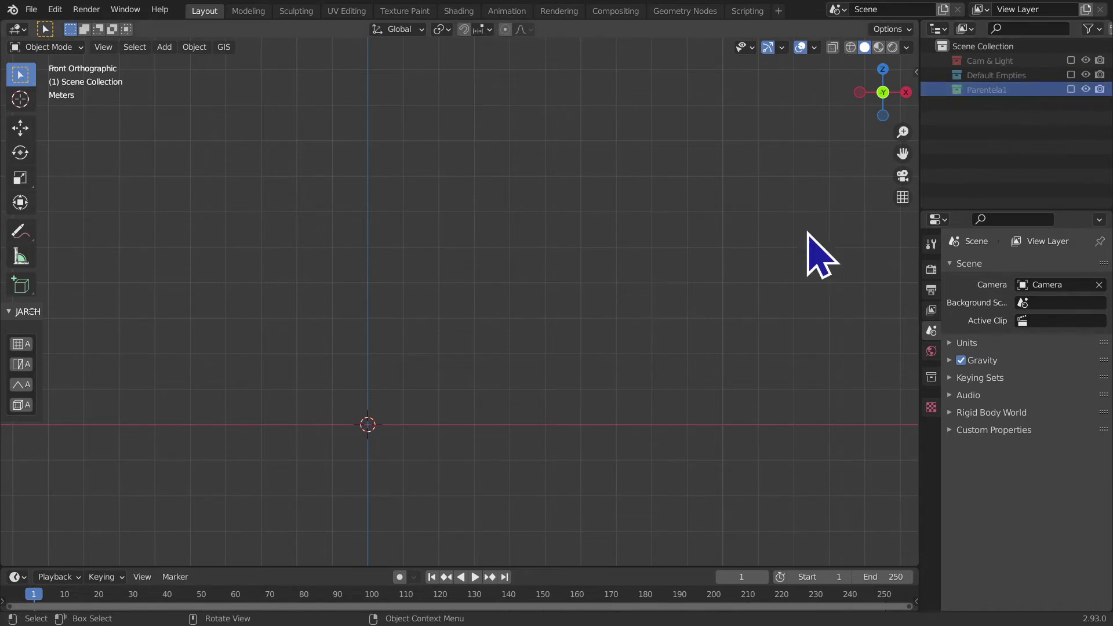
click(969, 154)
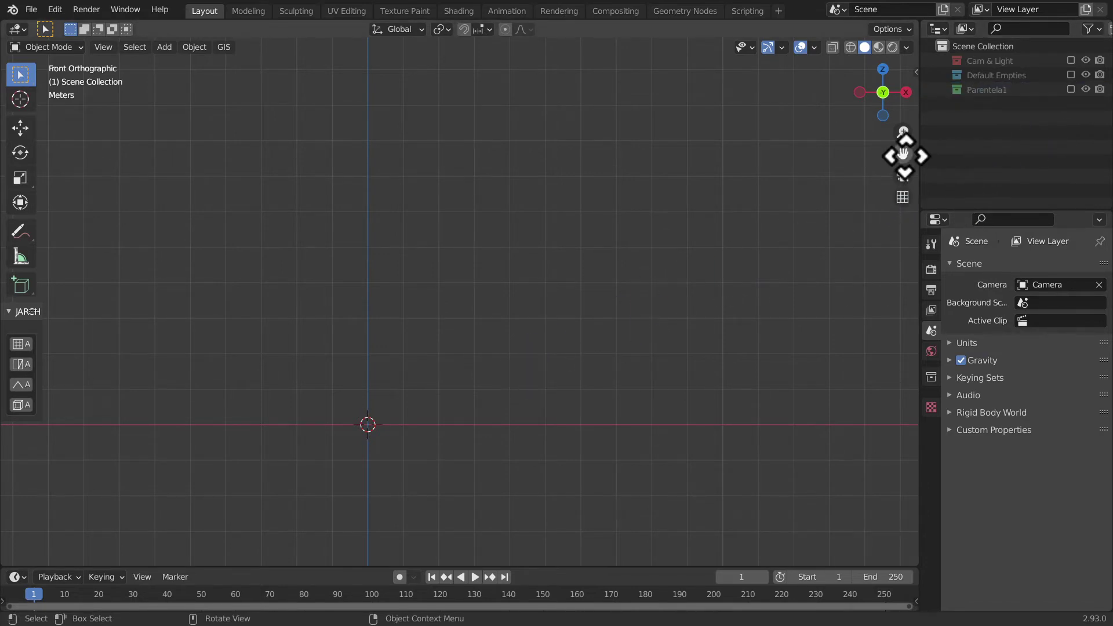
drag(903, 153, 957, 177)
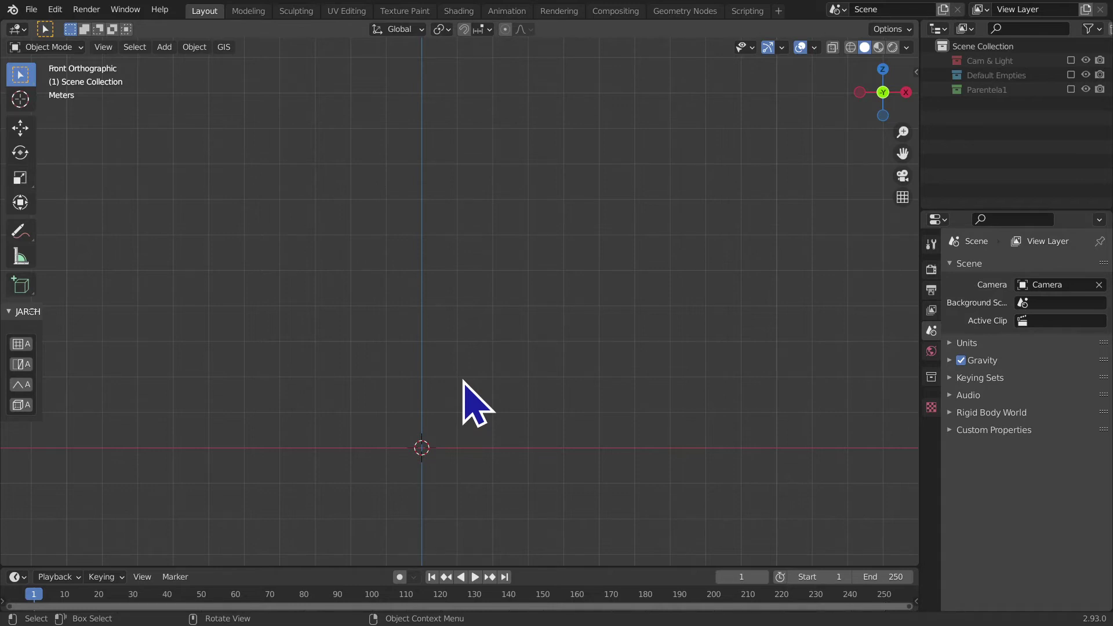
key(shift+a)
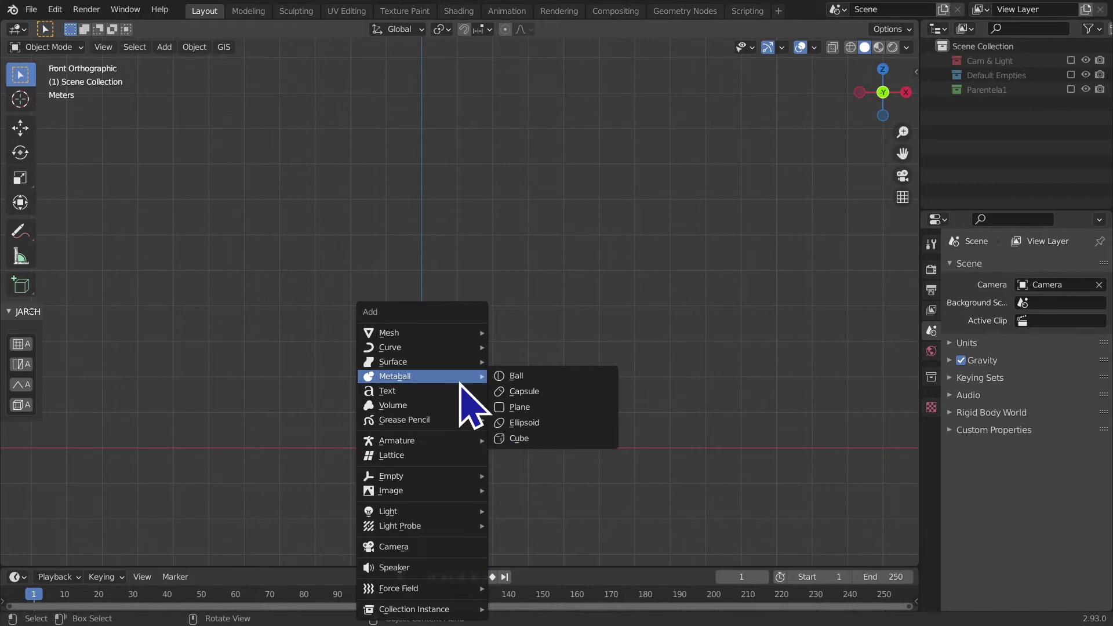
mouse_move(421, 332)
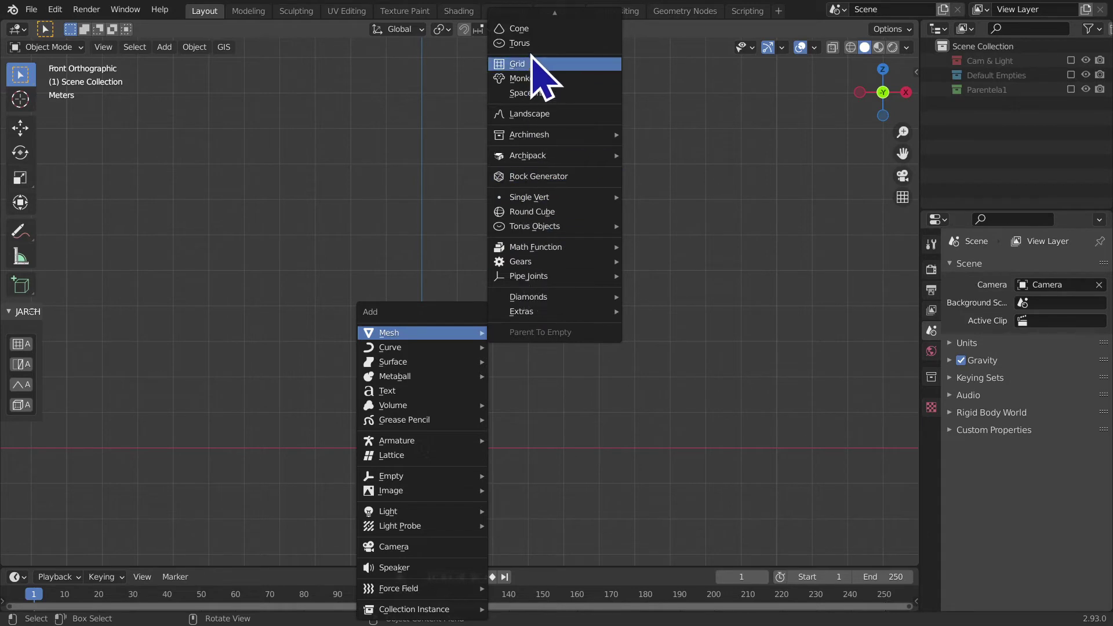
- Add a cube (Cube.006) at the origin from the Mesh list
scroll(532, 54, up, 1)
scroll(537, 52, up, 7)
scroll(539, 51, up, 1)
scroll(543, 49, up, 2)
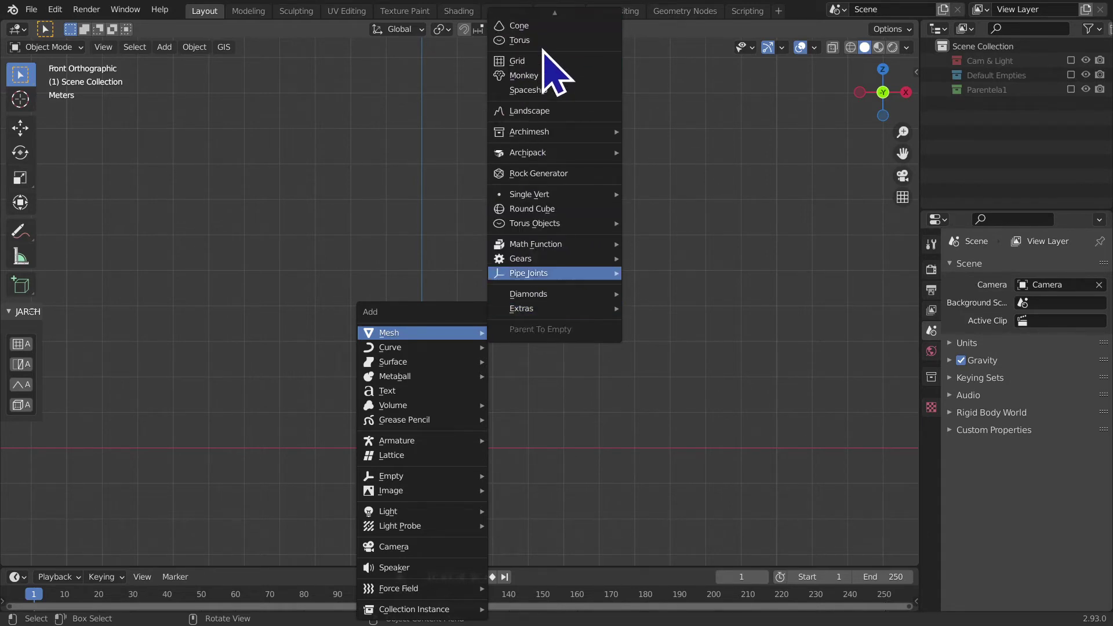
scroll(556, 70, up, 7)
scroll(556, 69, up, 5)
scroll(556, 70, up, 1)
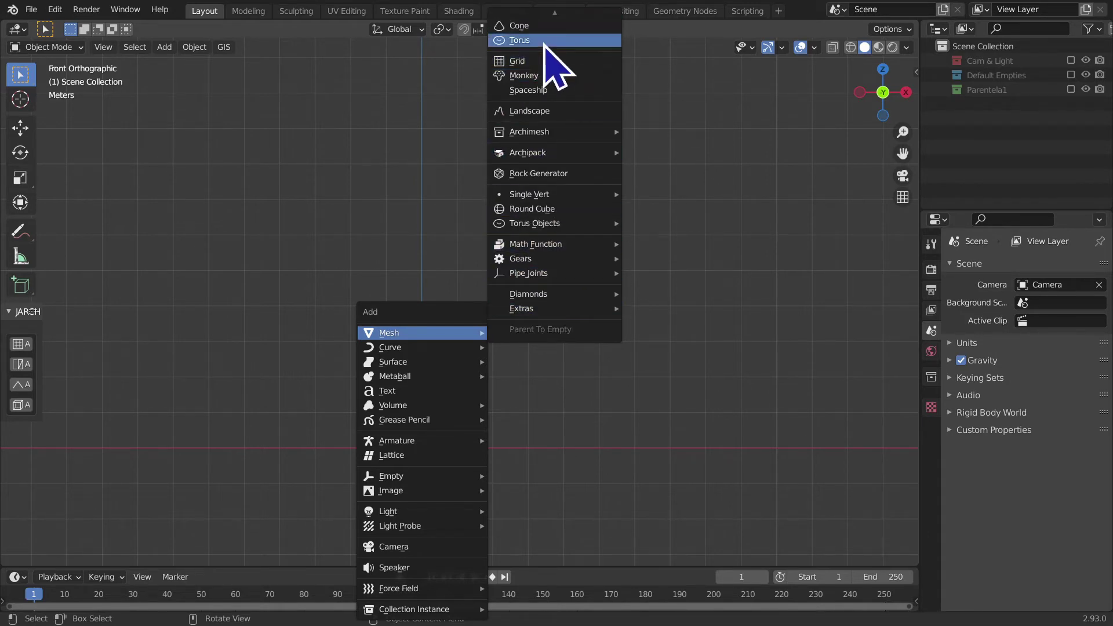
scroll(545, 44, up, 5)
scroll(545, 44, up, 2)
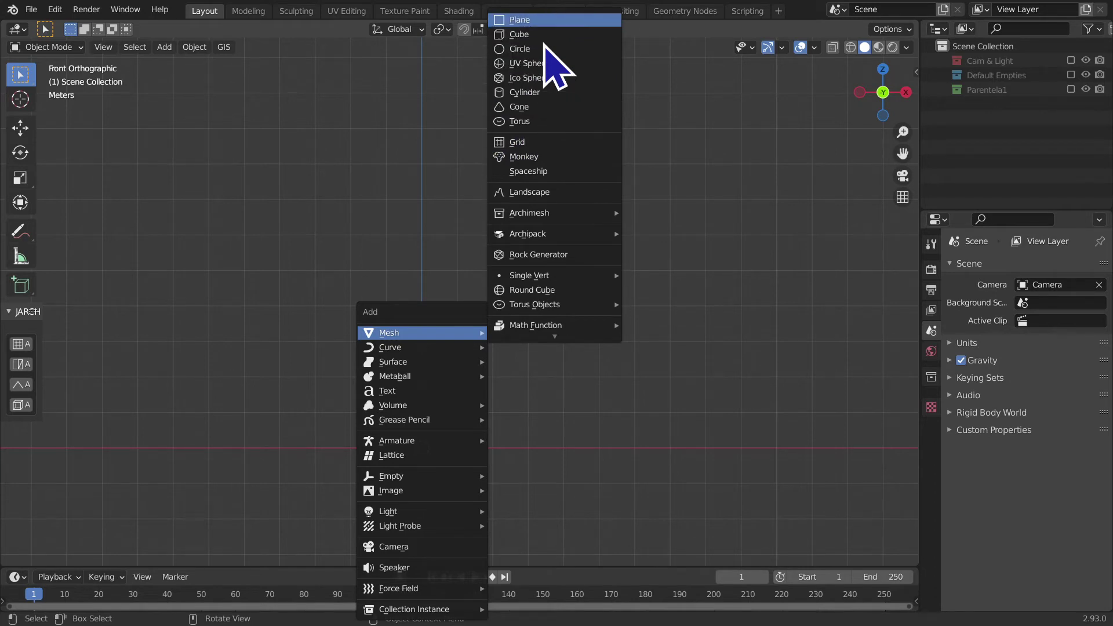
click(542, 35)
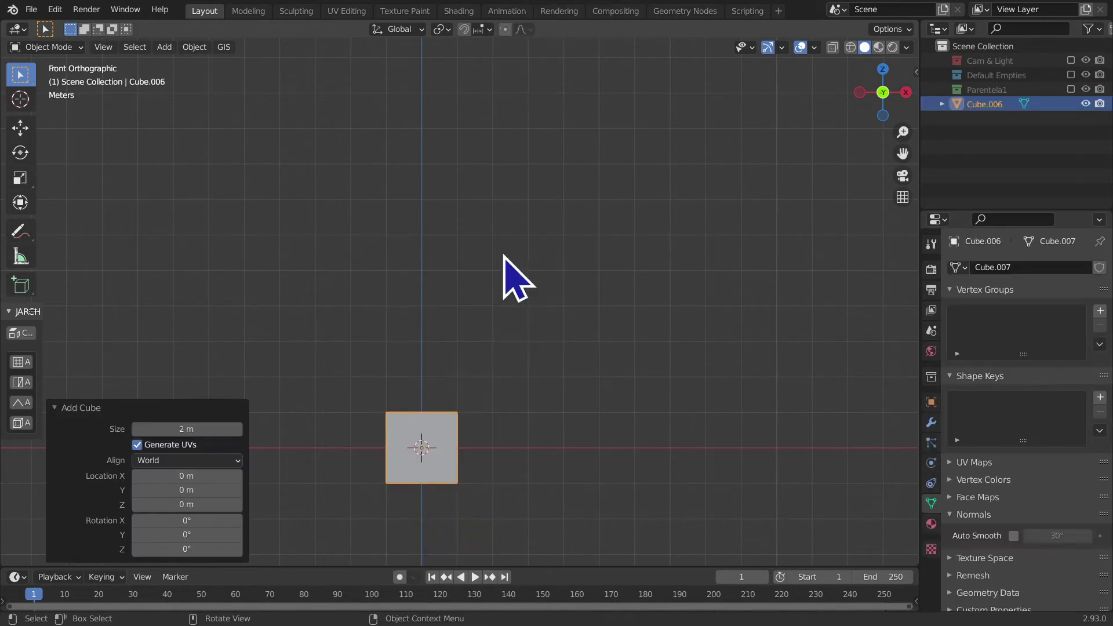
- Flatten the cube along Z and narrow it along X to 0.647
key(s)
key(z)
click(450, 371)
middle_drag(450, 371, 537, 455)
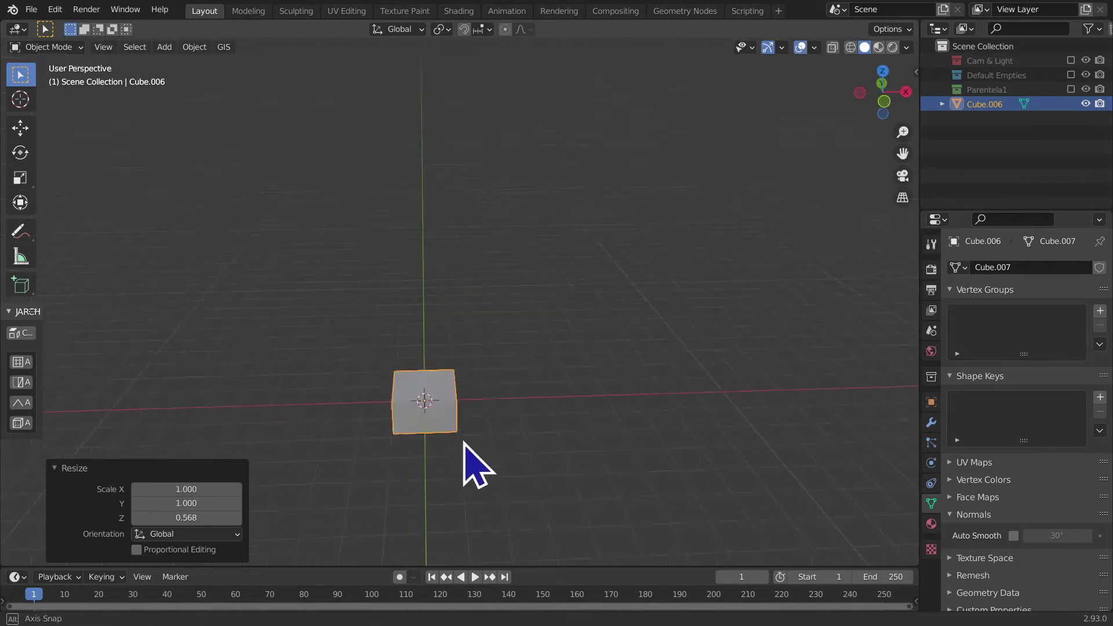
key(s)
key(x)
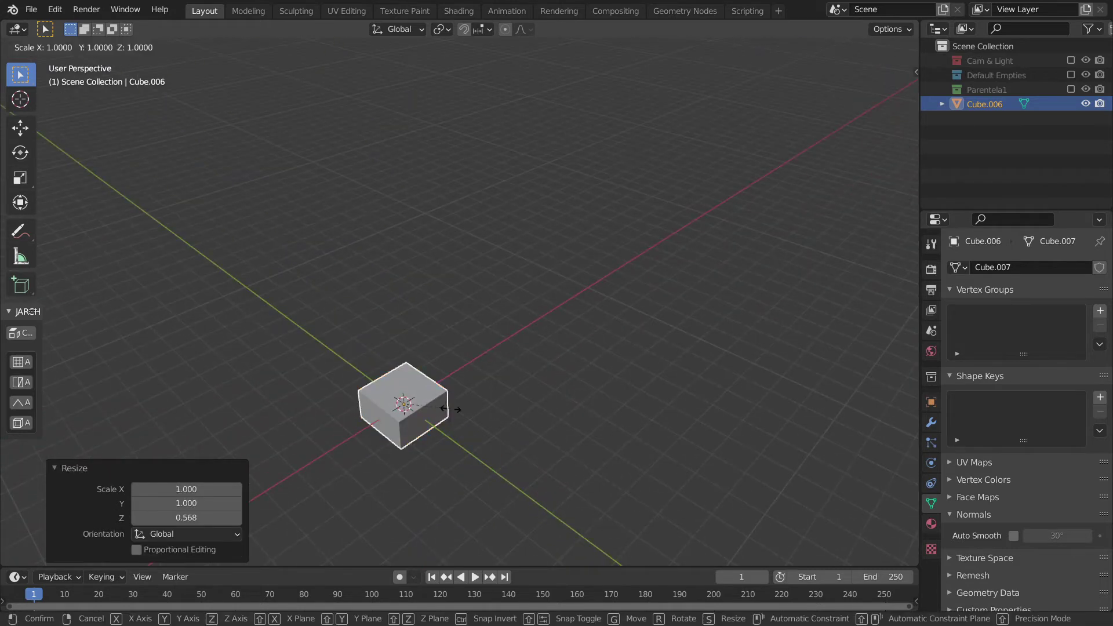
click(641, 344)
key(s)
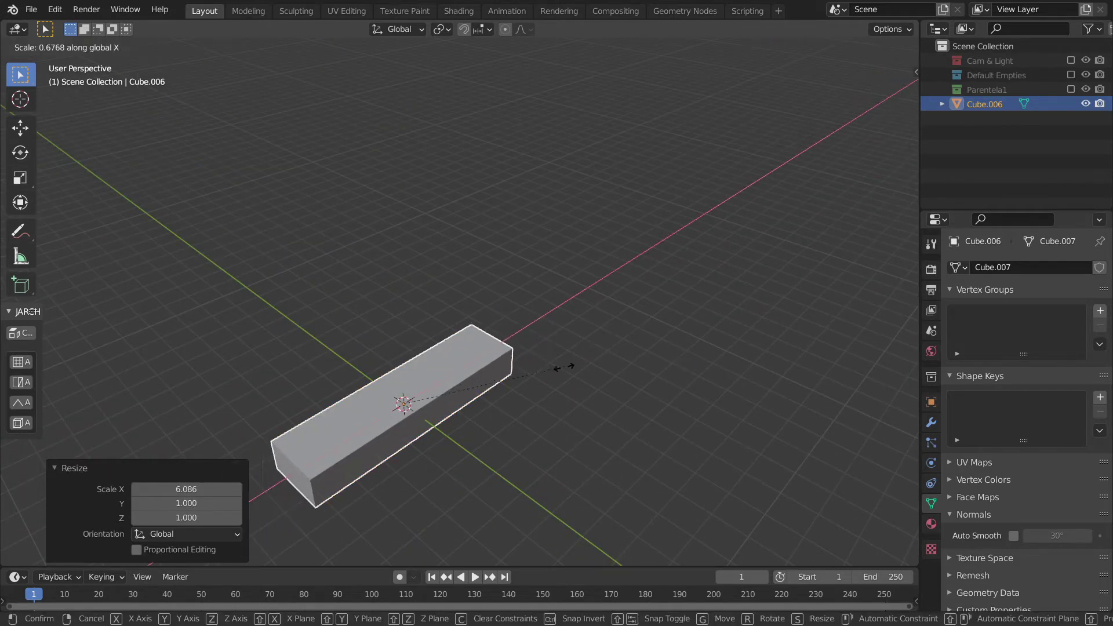
click(566, 368)
- Switch to Left Orthographic view and zoom in on the centred block
click(875, 127)
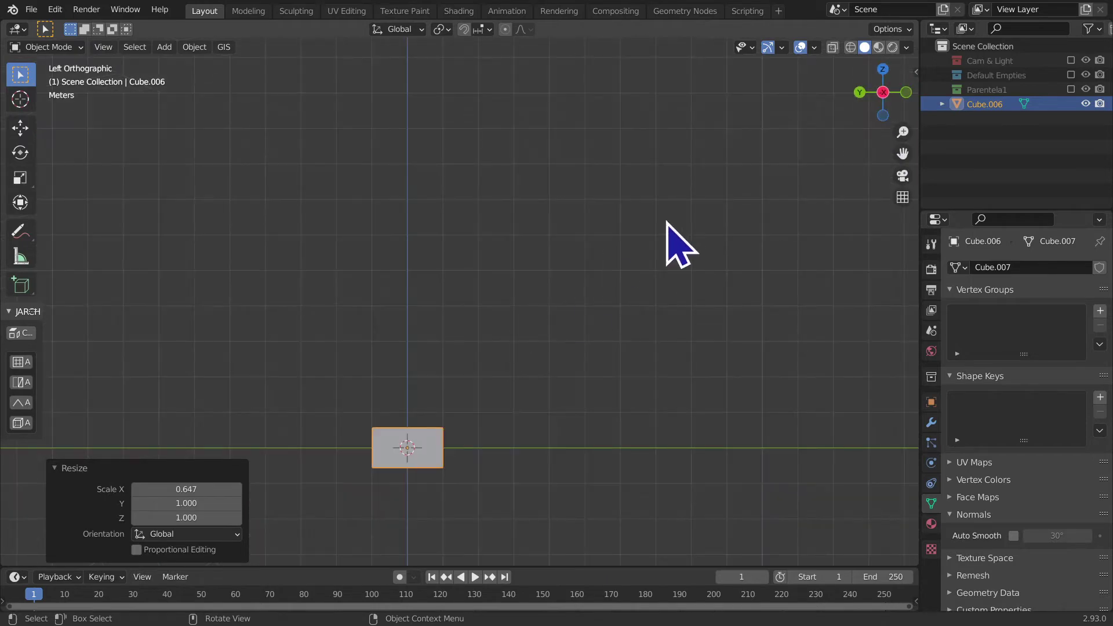
drag(903, 153, 846, 17)
scroll(560, 355, up, 4)
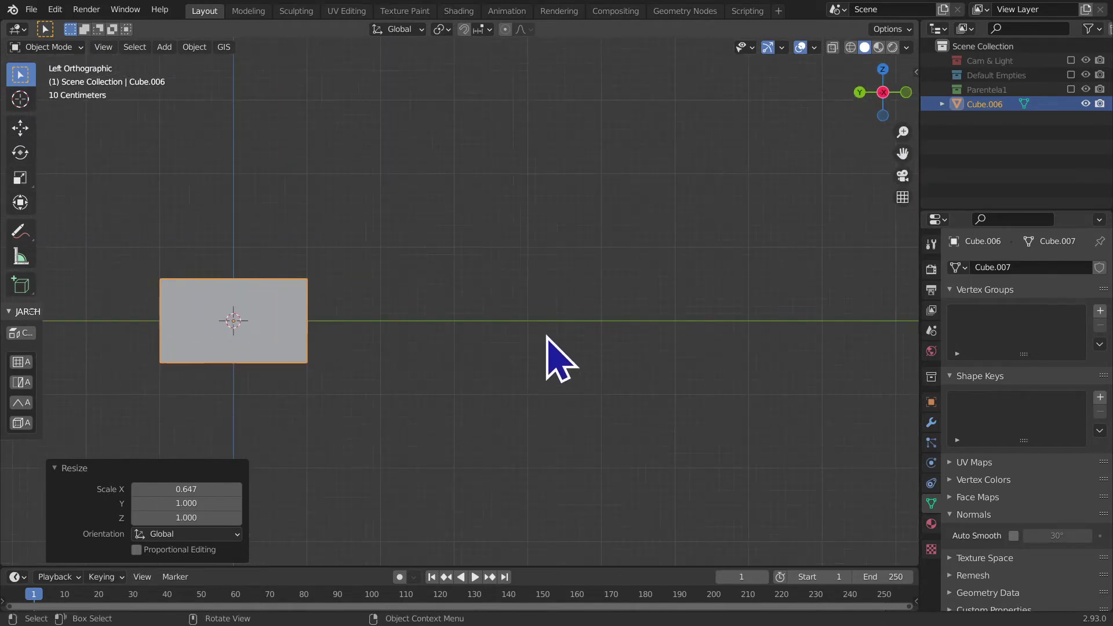
shift+middle_drag(560, 356, 722, 355)
scroll(693, 377, up, 3)
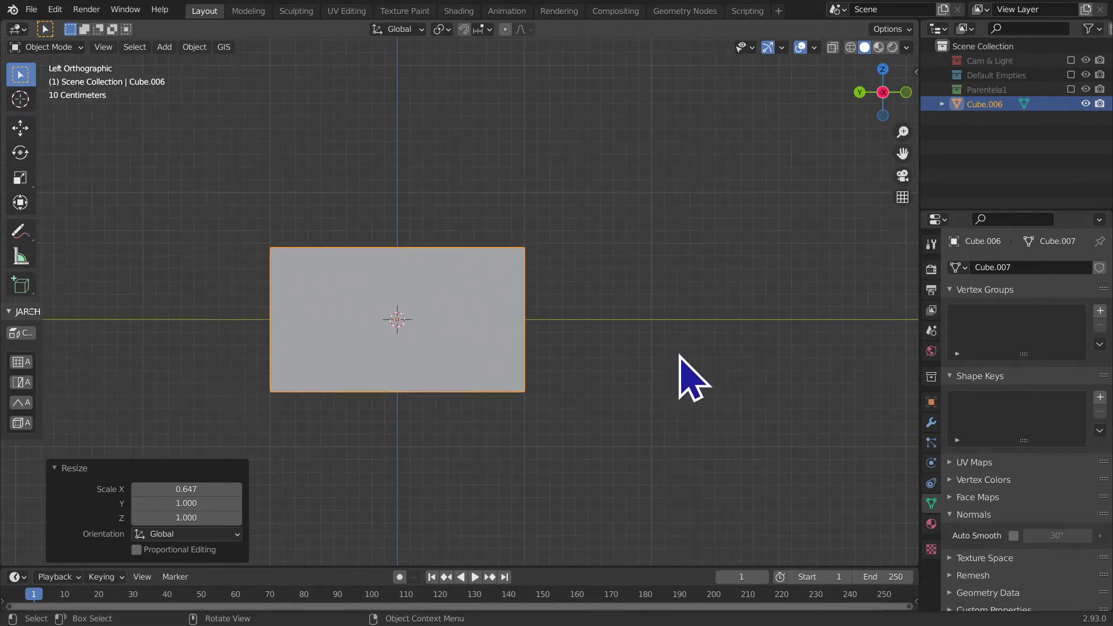
- Duplicate the hull block, move the copy 2 m along -Y, and flatten it in Z
key(shift+d)
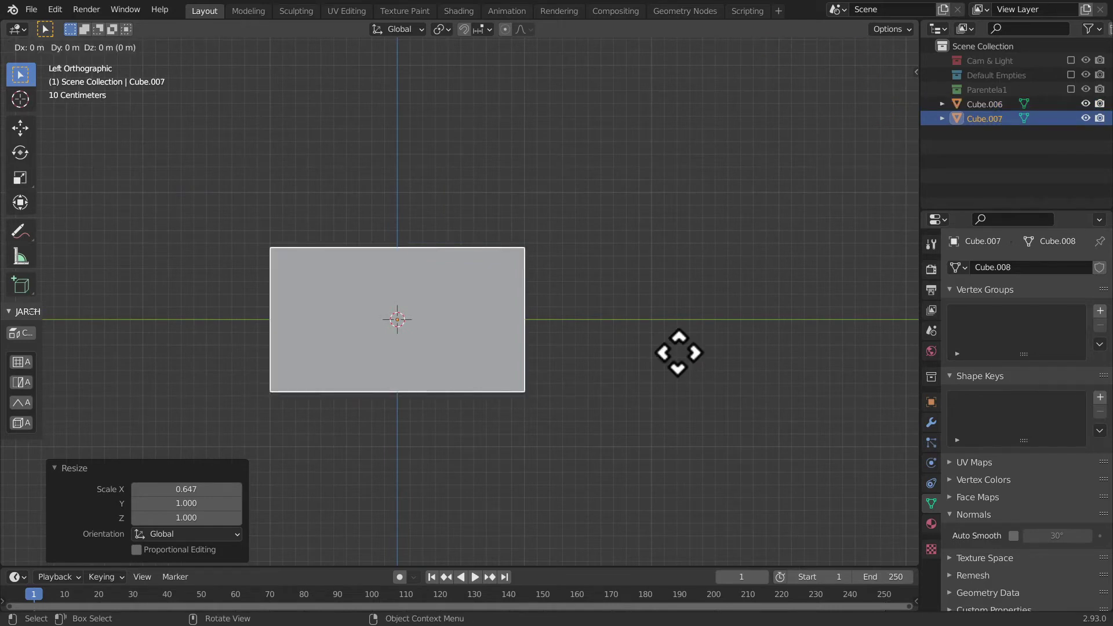
right_click(678, 352)
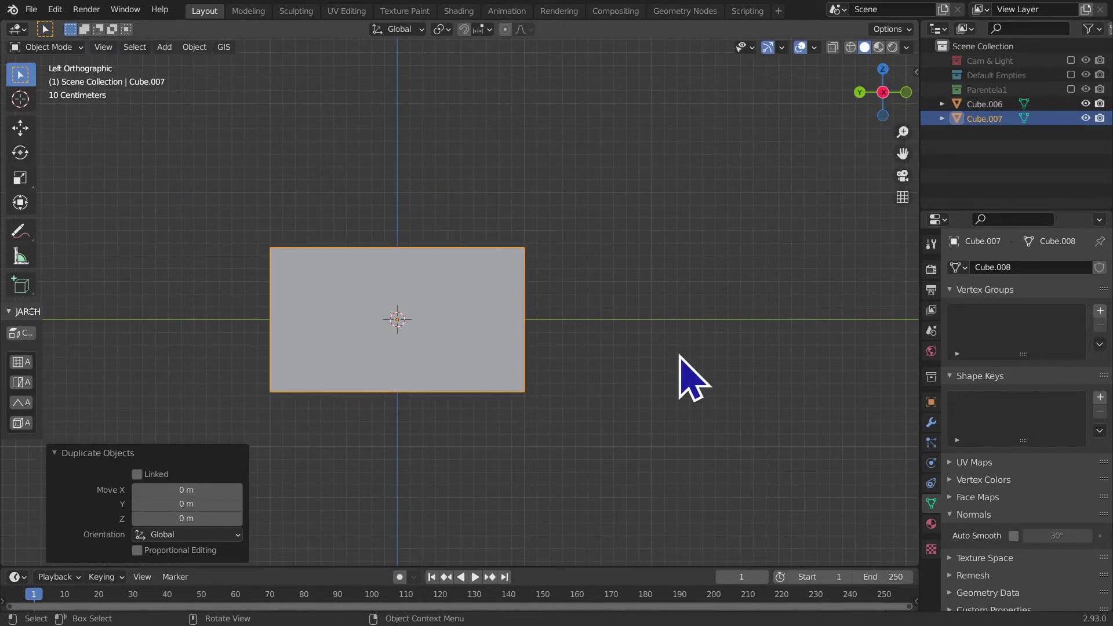
key(g)
key(y)
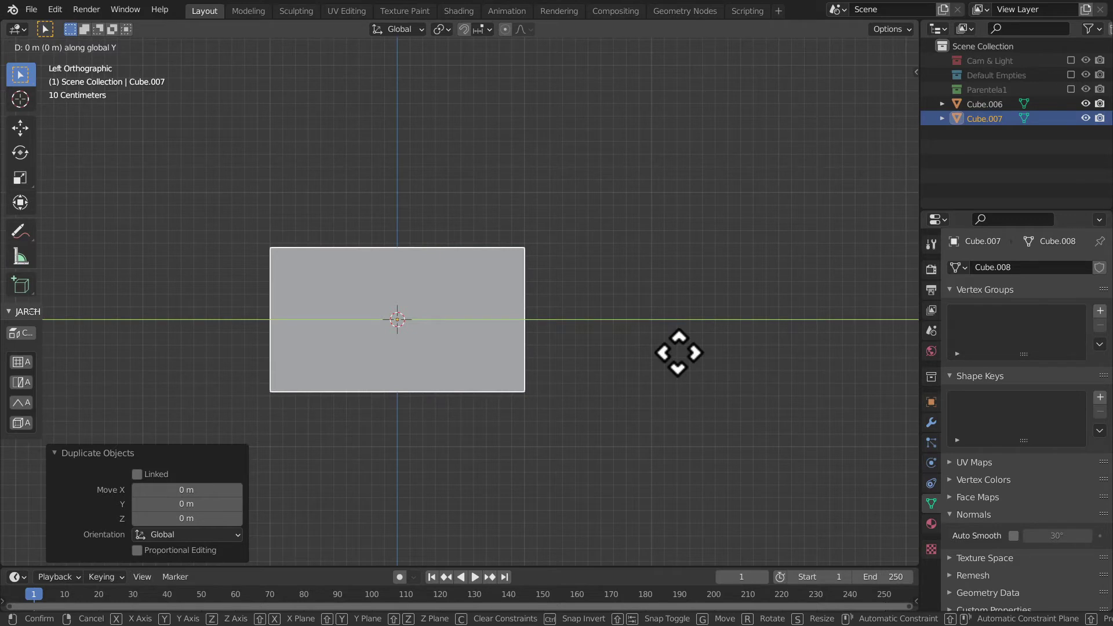
text(2)
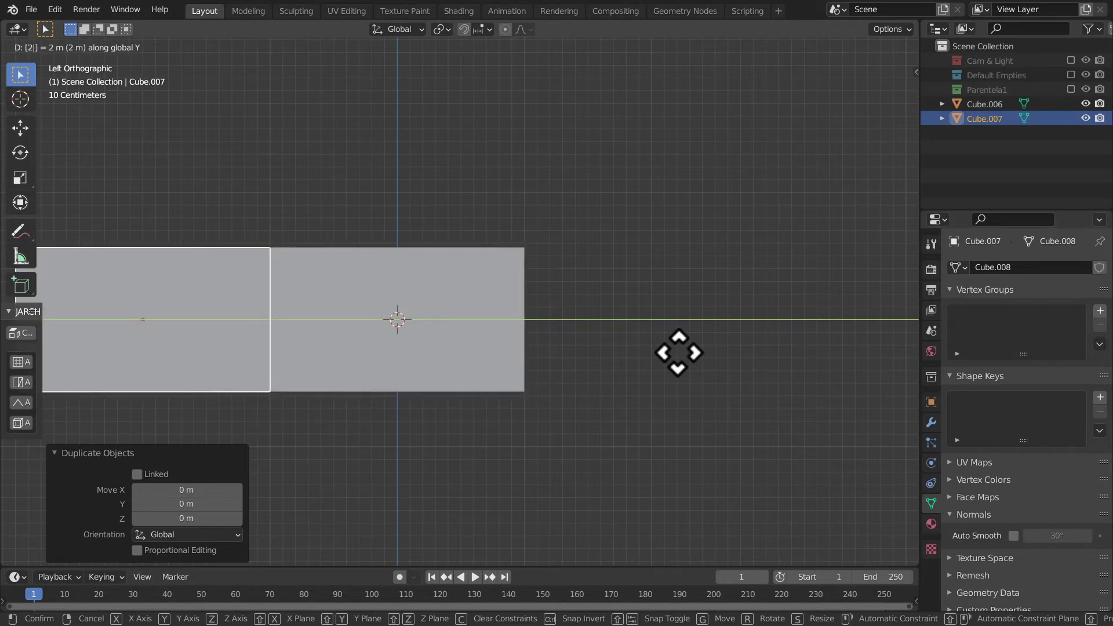
key(minus)
key(Return)
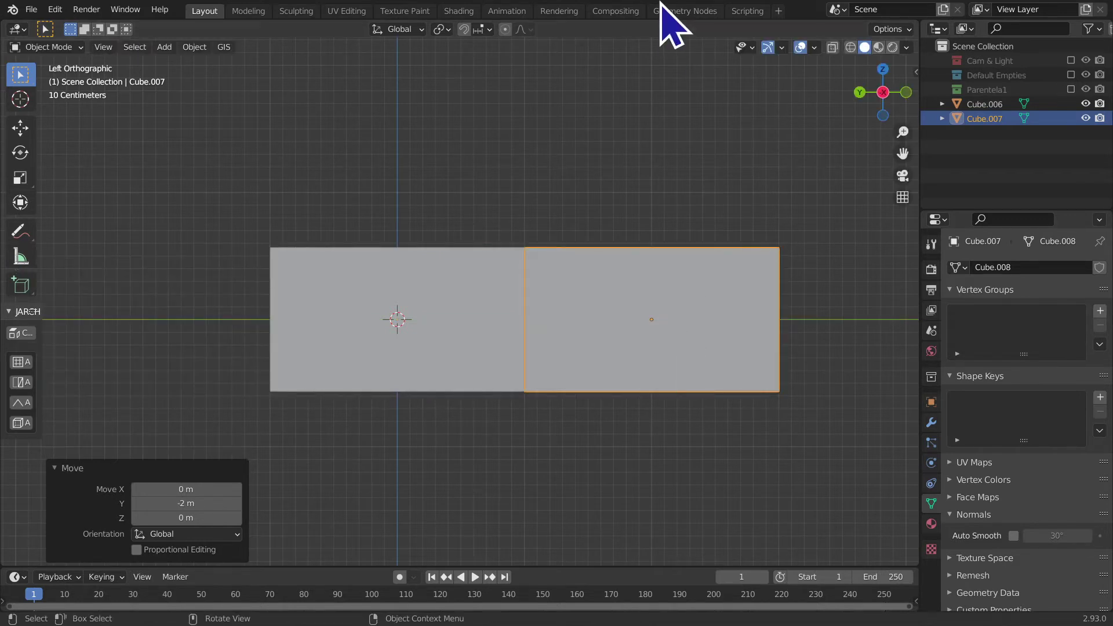
key(s)
key(z)
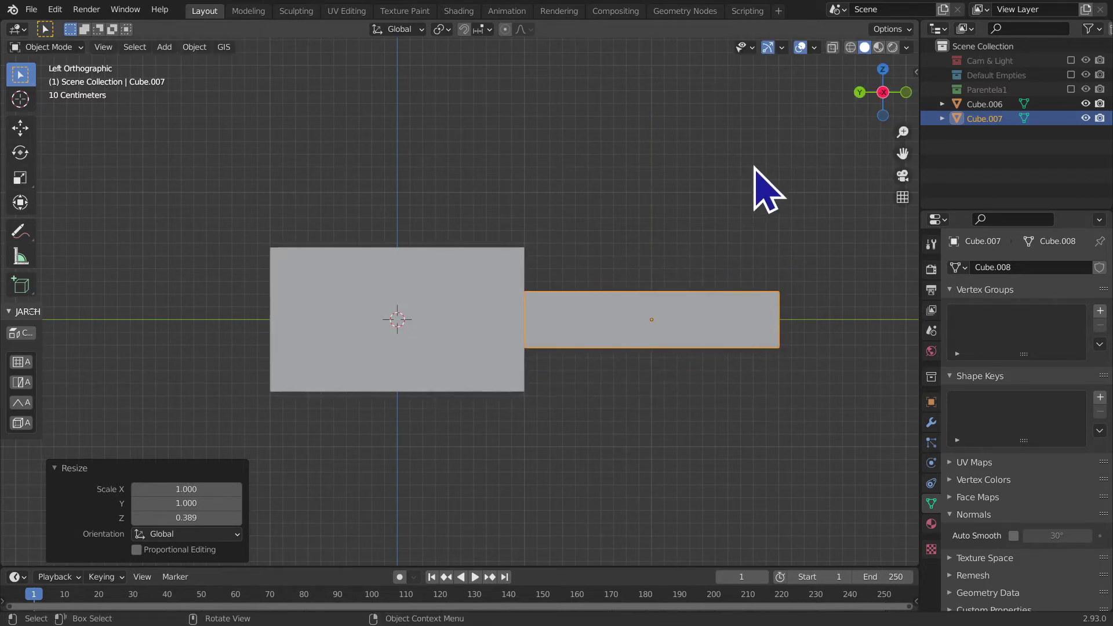
- Move only the copy's origin 1 m along Y to the edge meeting the hull
key(ctrl+period)
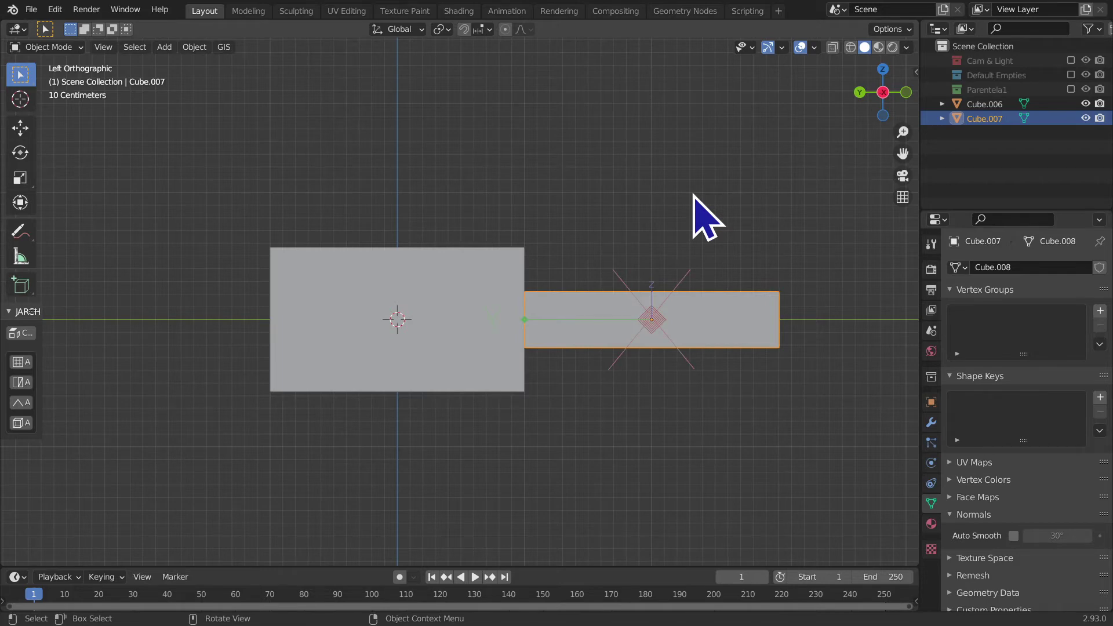
key(g)
key(y)
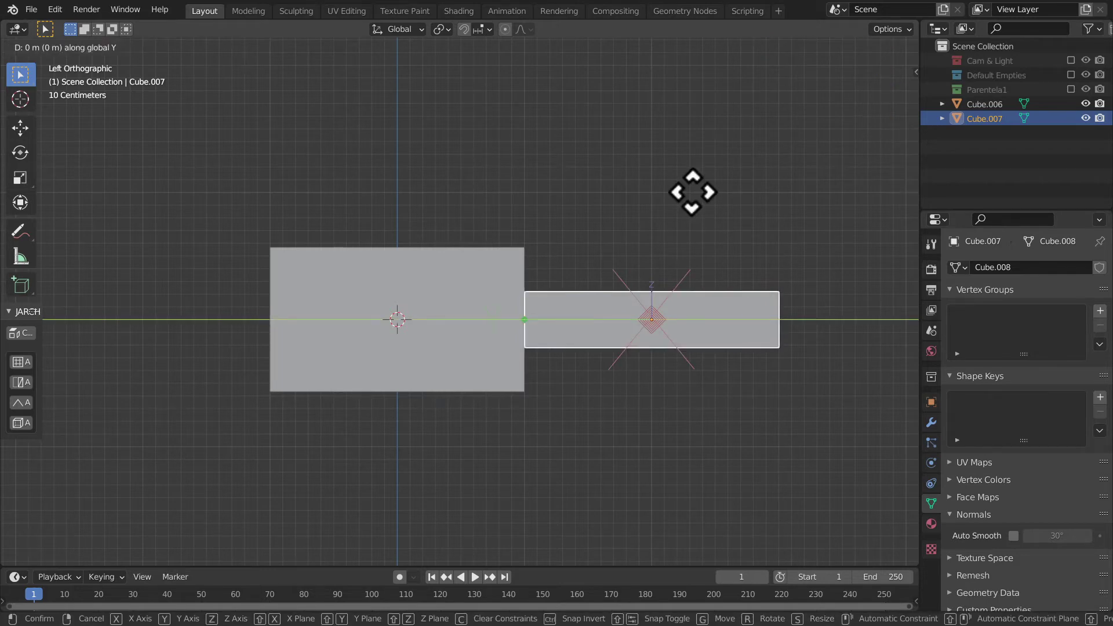
text(1)
key(Return)
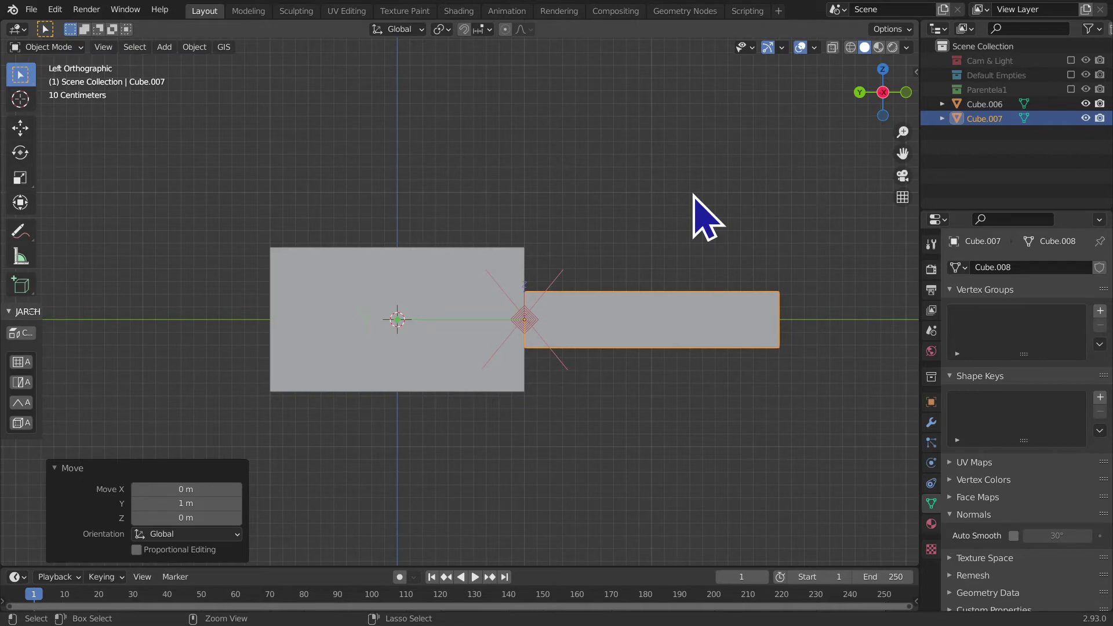
key(ctrl+period)
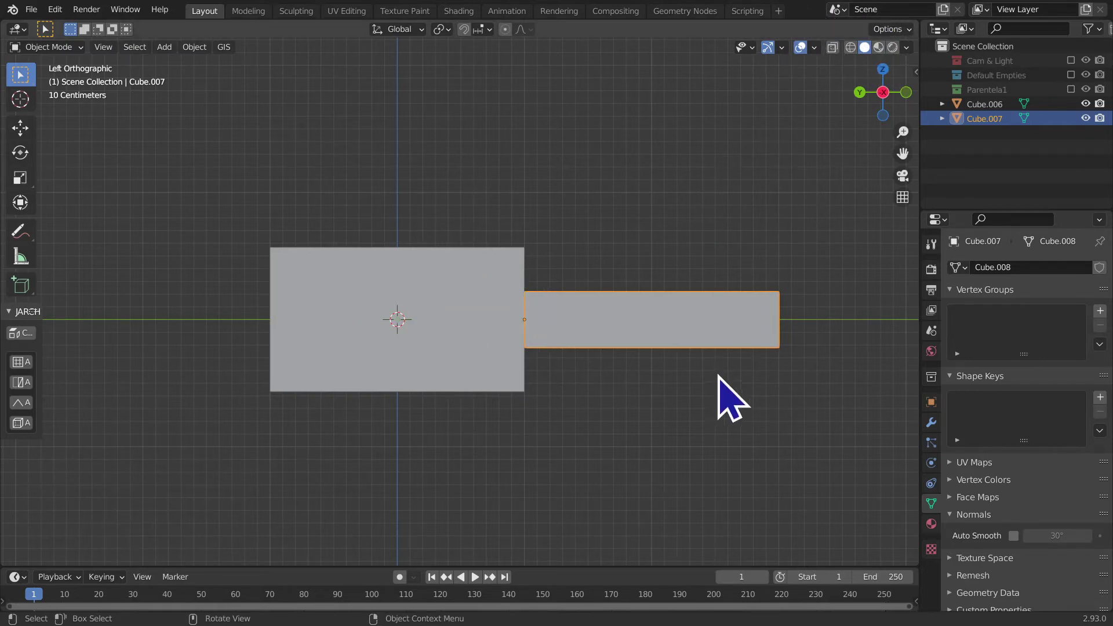
- From the left side view, shorten the wing block along Y
scroll(529, 385, up, 2)
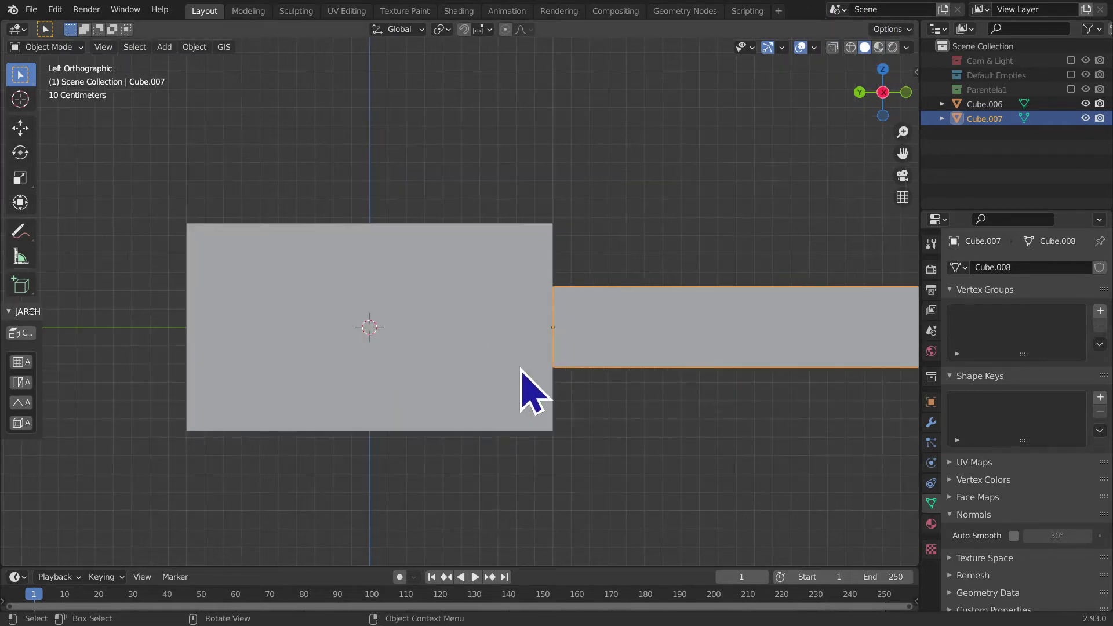
scroll(601, 334, down, 1)
scroll(552, 343, up, 1)
scroll(586, 359, up, 1)
middle_drag(584, 373, 520, 363)
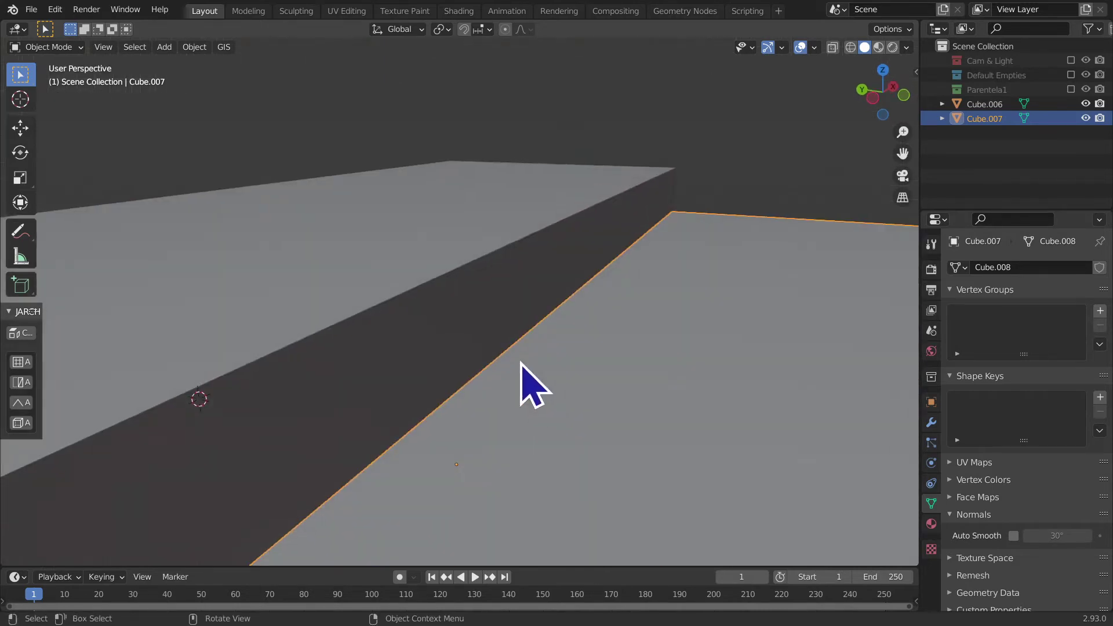
click(453, 284)
scroll(453, 285, down, 1)
scroll(736, 188, down, 2)
scroll(474, 289, down, 2)
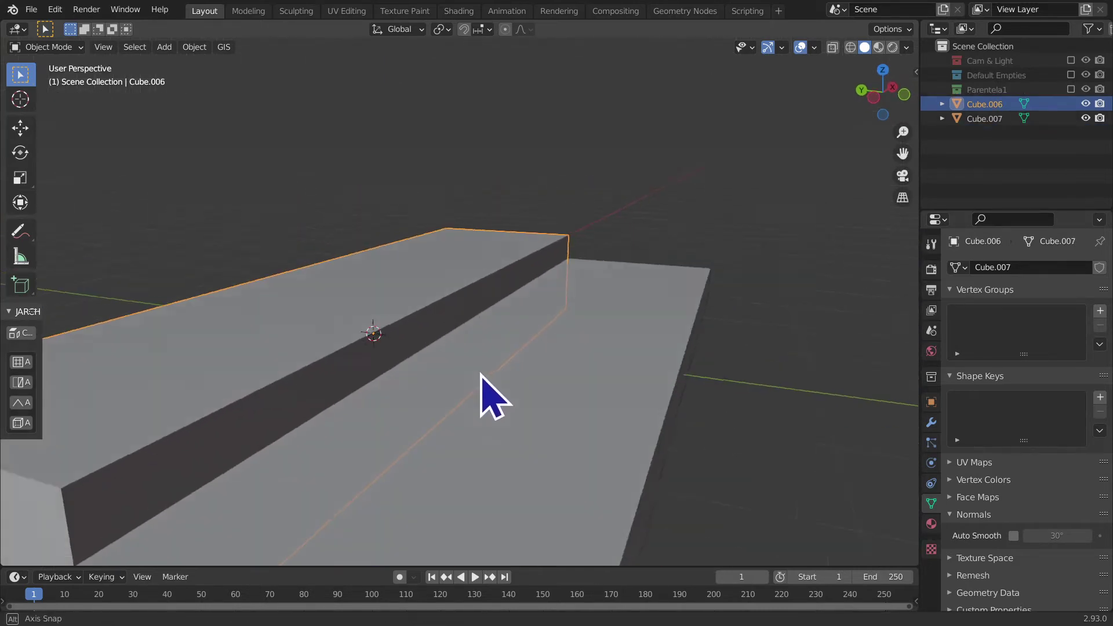
scroll(484, 389, up, 3)
scroll(450, 308, down, 2)
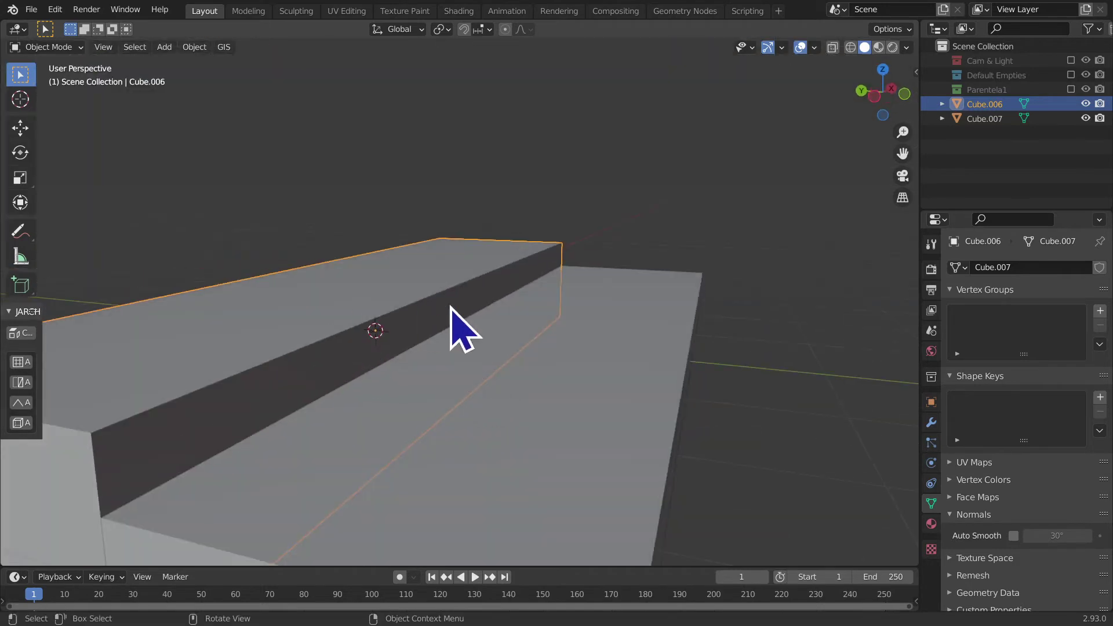
click(875, 96)
click(716, 344)
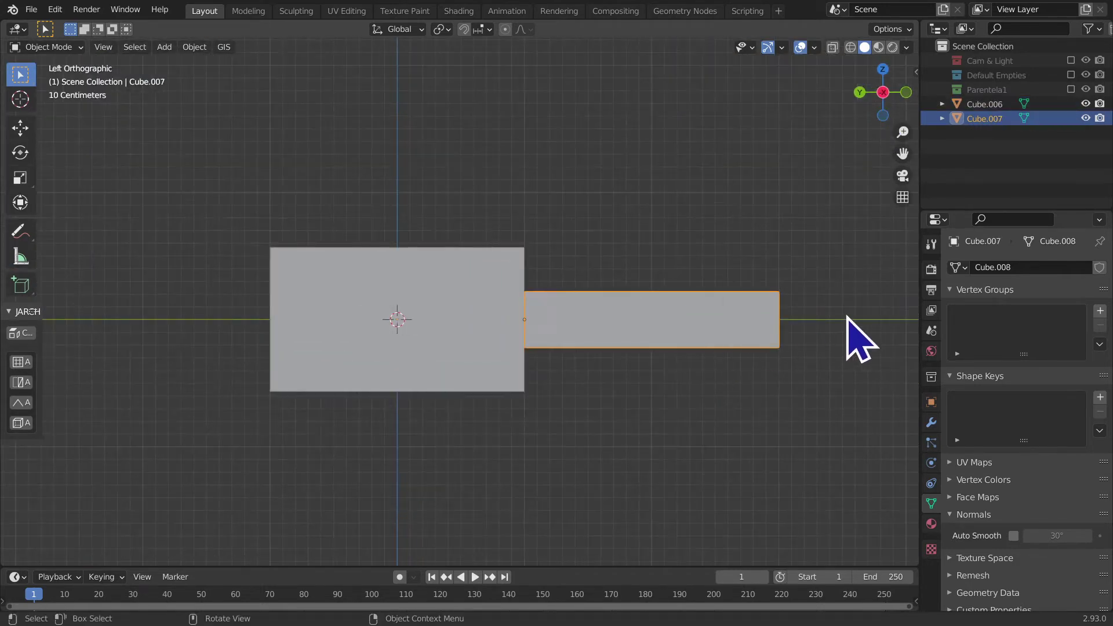
key(s)
key(y)
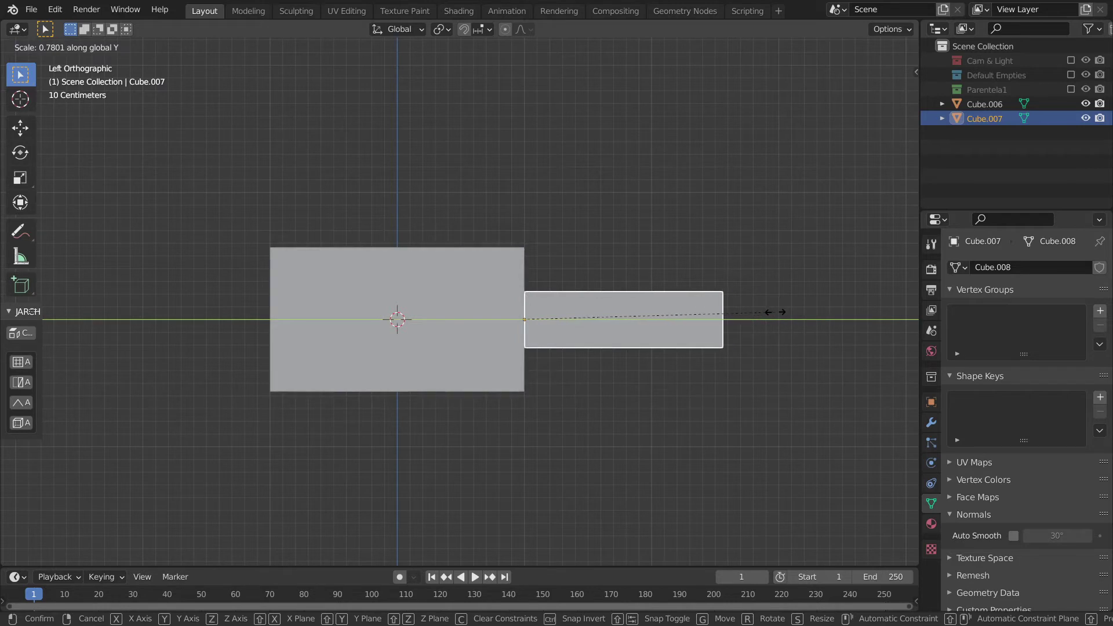
click(732, 336)
- Make the wing thinner in Z, tilt it 18° downward, and nudge it along Y
key(s)
key(z)
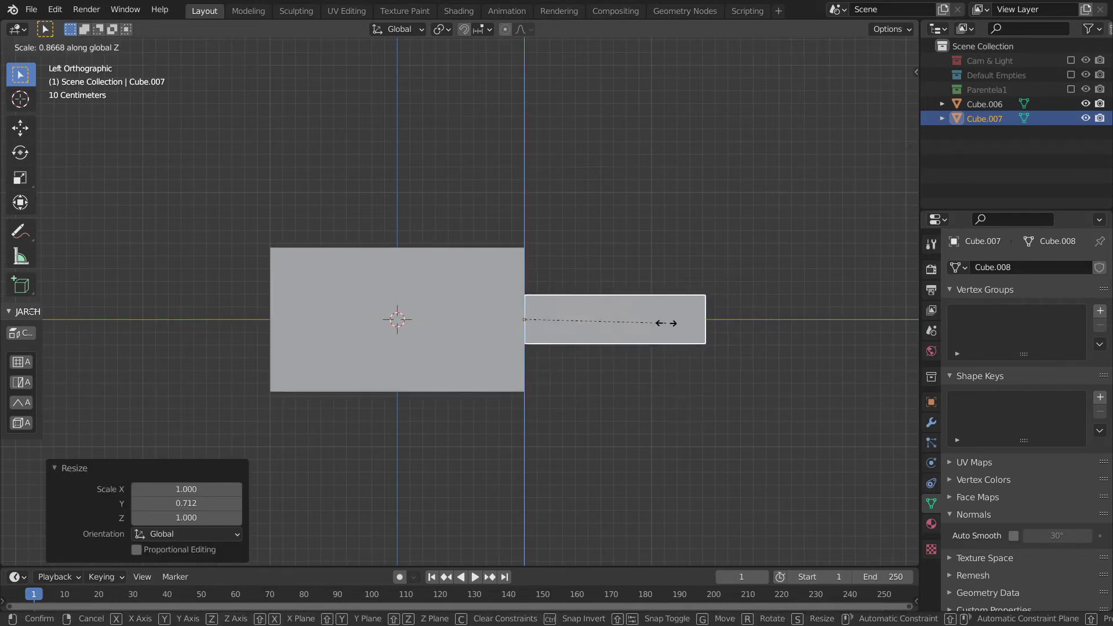
click(626, 290)
key(r)
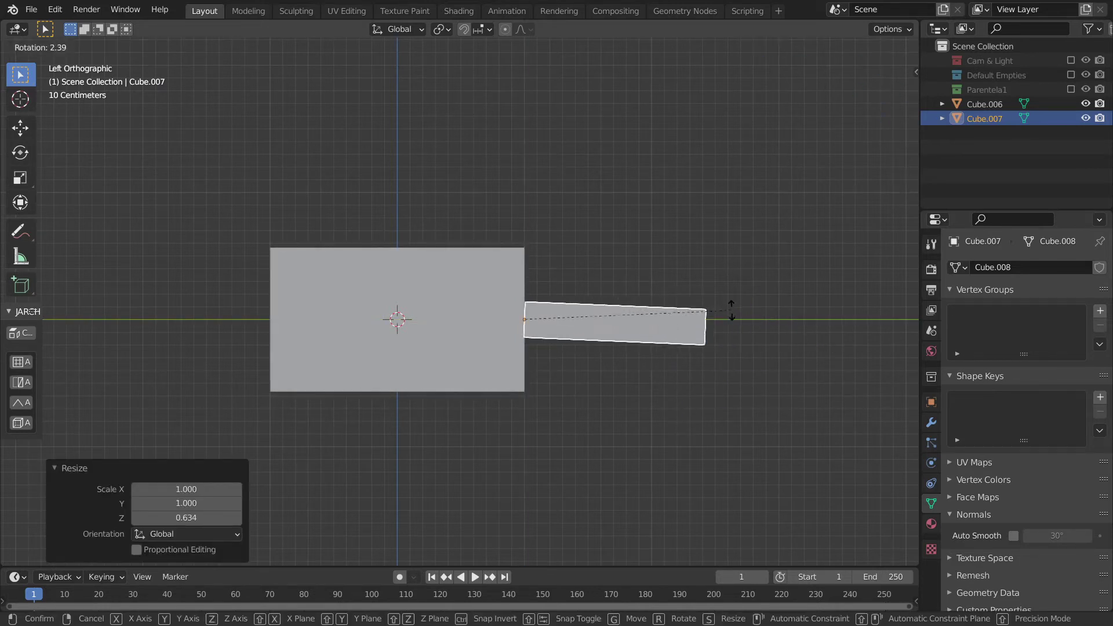
click(708, 361)
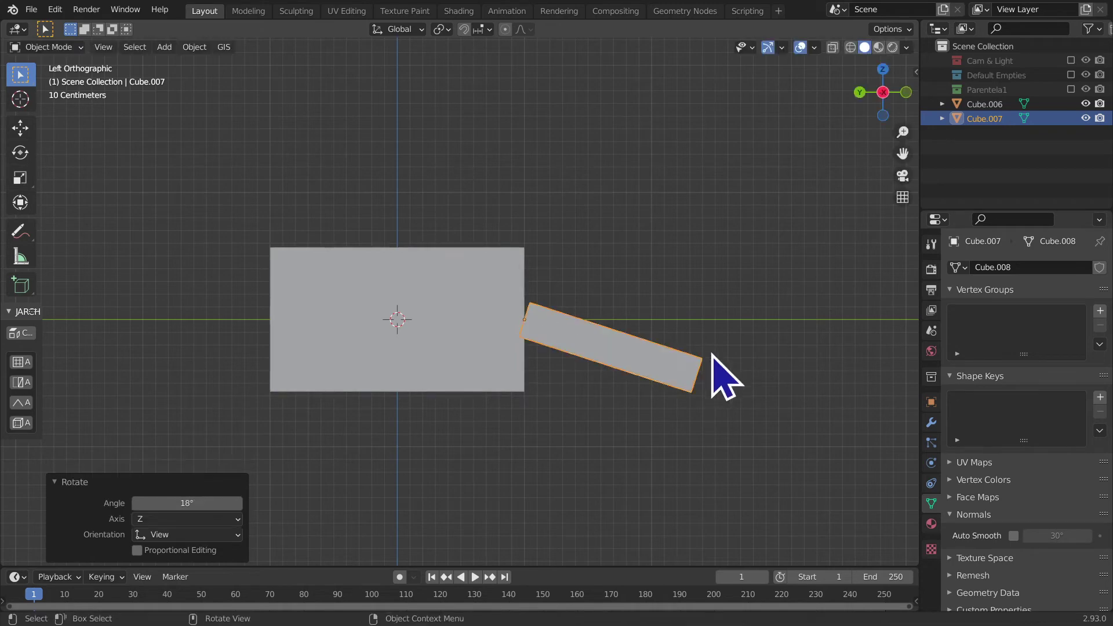
key(g)
key(y)
click(698, 352)
- Narrow the wing to 0.748 in X and shift it -0.54135 m along X
mouse_move(698, 351)
middle_down()
mouse_move(626, 366)
mouse_move(631, 292)
mouse_move(660, 317)
mouse_move(621, 373)
mouse_move(547, 435)
mouse_move(436, 431)
middle_up()
scroll(621, 372, down, 8)
scroll(521, 440, up, 3)
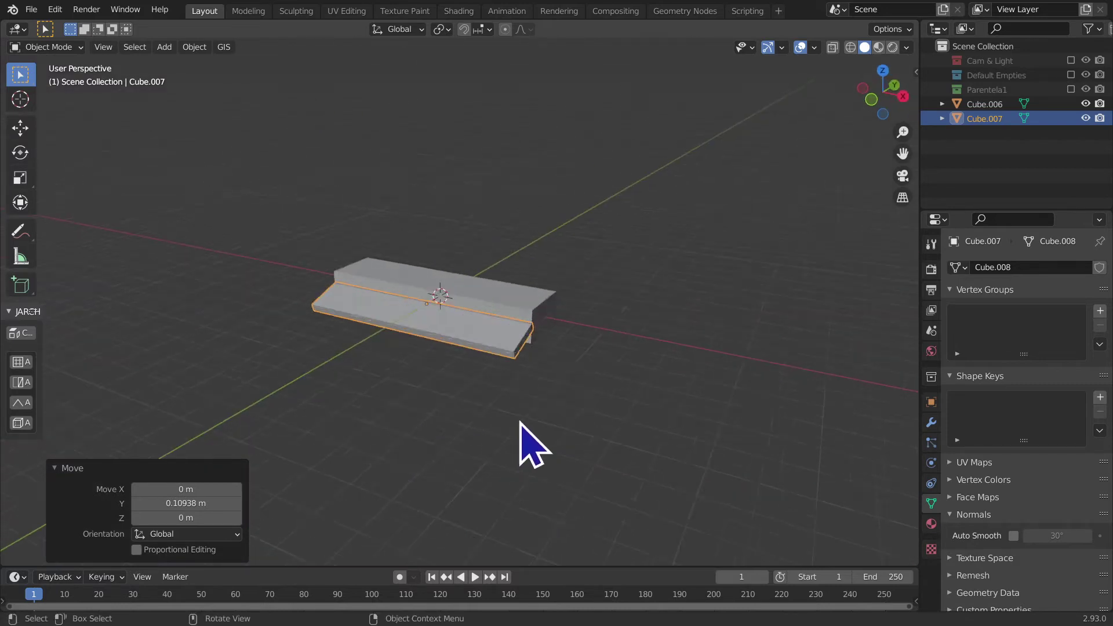
scroll(559, 444, up, 2)
key(s)
key(x)
click(592, 396)
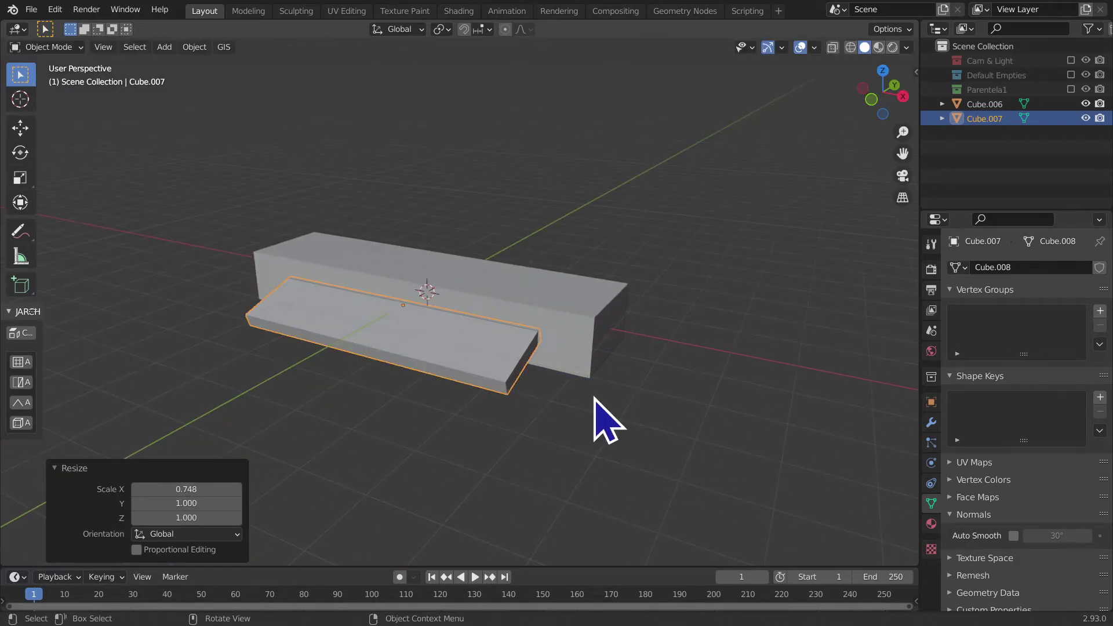
key(g)
key(x)
click(572, 394)
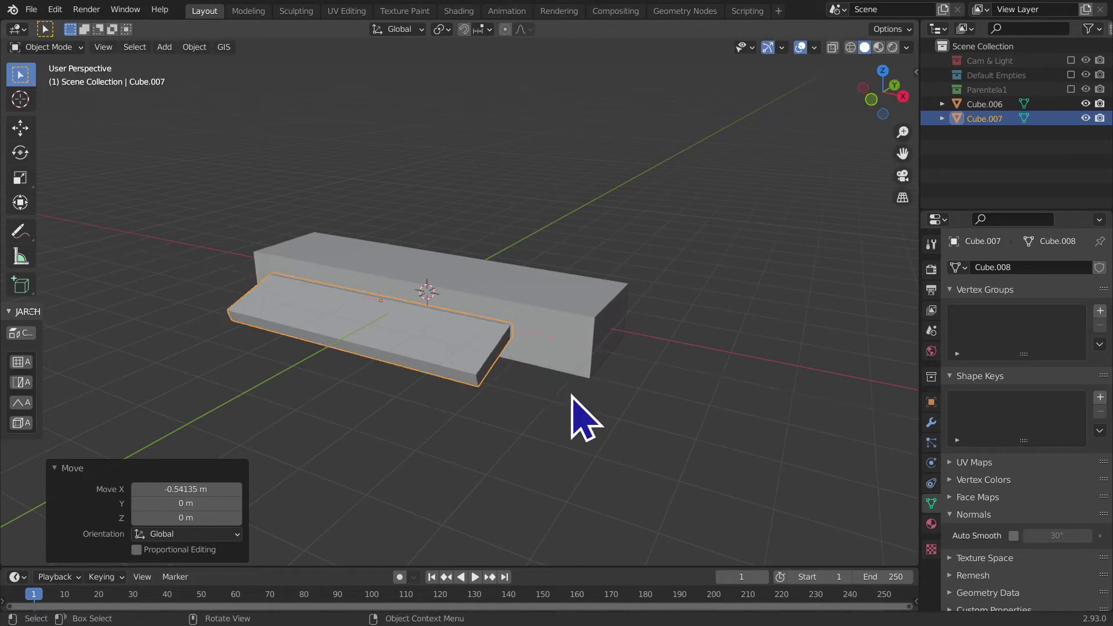
- Apply smooth shading to the wing and return to a straight side view
middle_drag(572, 394, 514, 434)
right_click(427, 341)
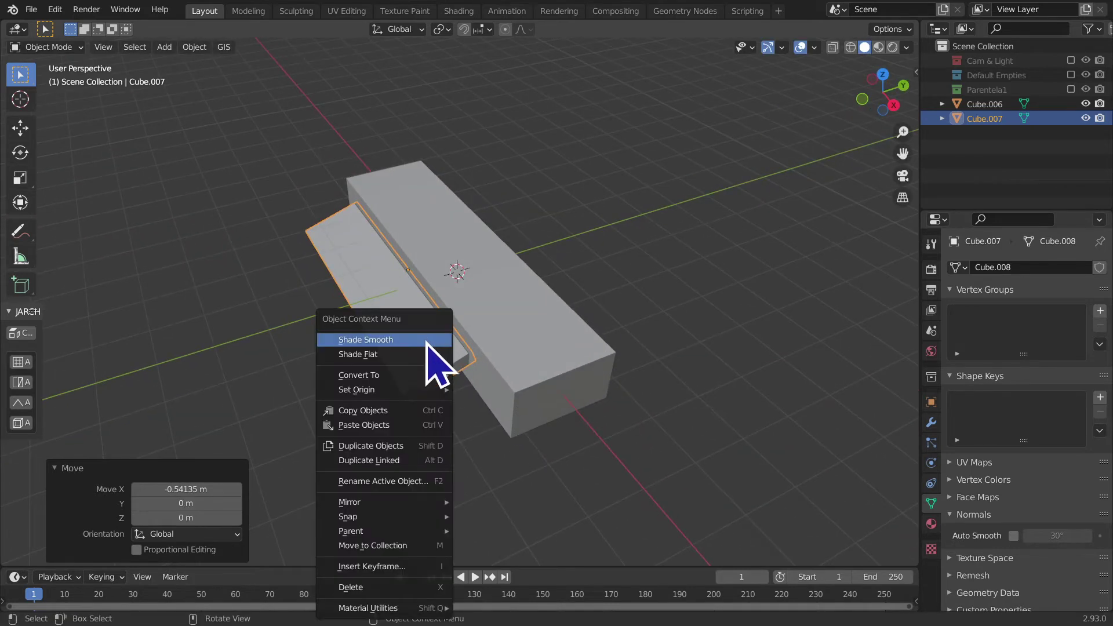
click(428, 340)
mouse_move(696, 280)
middle_down()
mouse_move(489, 362)
mouse_move(515, 357)
mouse_move(491, 409)
mouse_move(462, 333)
mouse_move(469, 303)
mouse_move(512, 350)
mouse_move(508, 376)
mouse_move(728, 315)
middle_up()
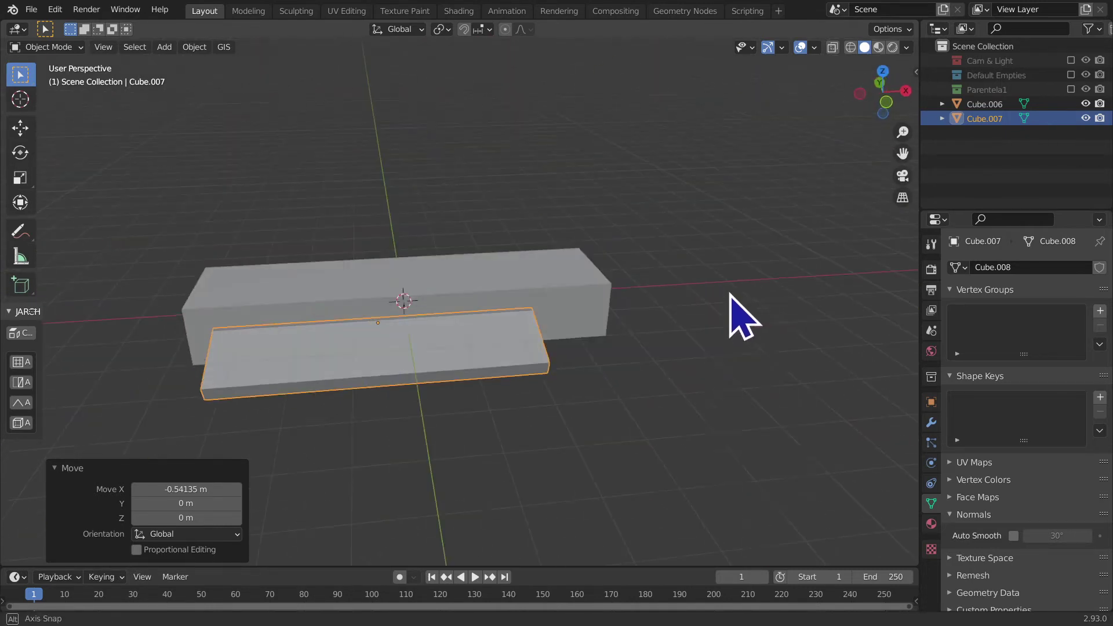
click(864, 95)
scroll(632, 326, up, 5)
- Undo the last move and tilt the wing about -1.5° around X
scroll(632, 326, up, 1)
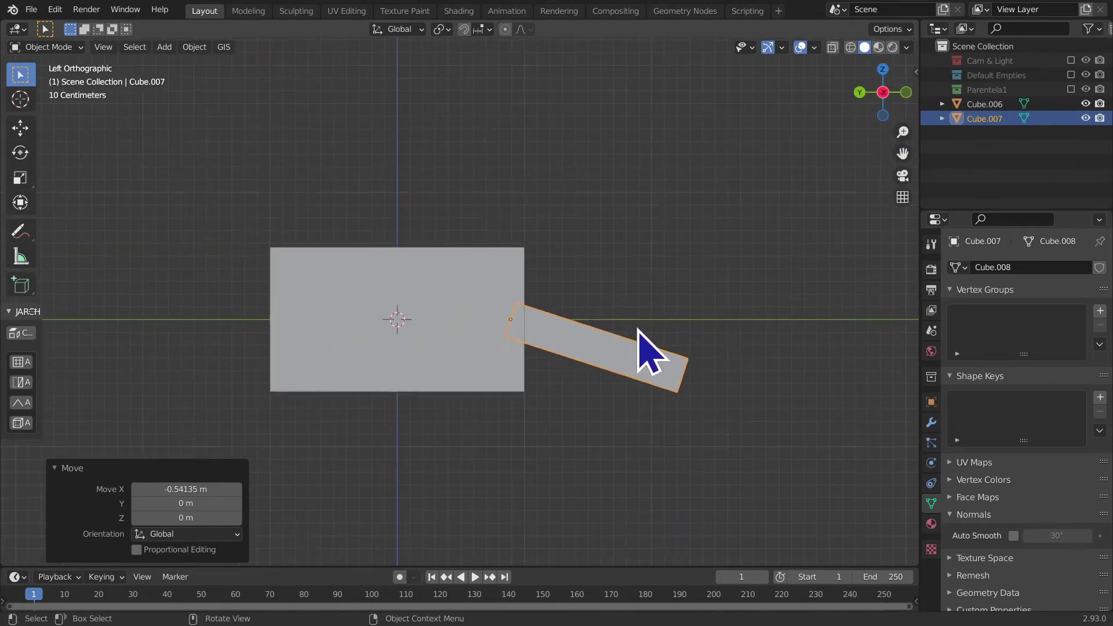
key(ctrl+z)
key(ctrl+z)
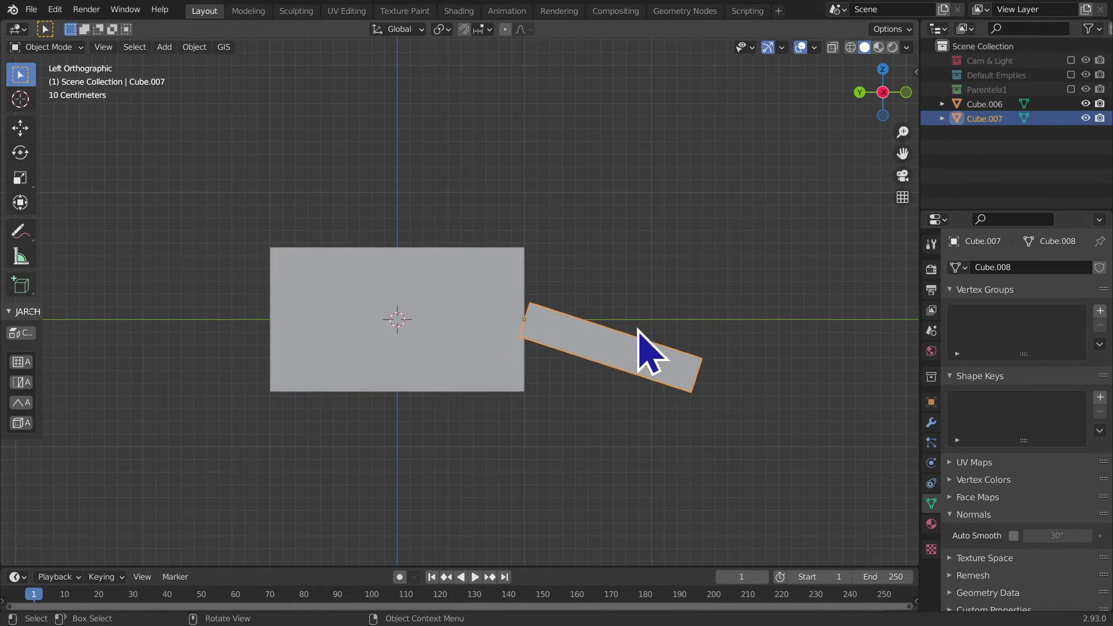
key(r)
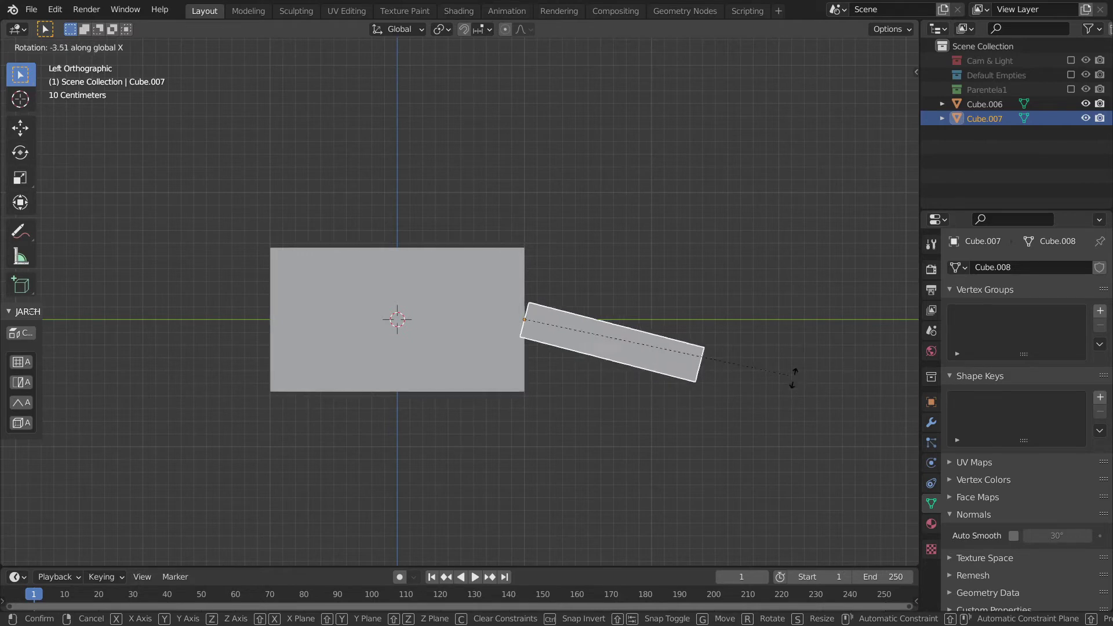
click(789, 387)
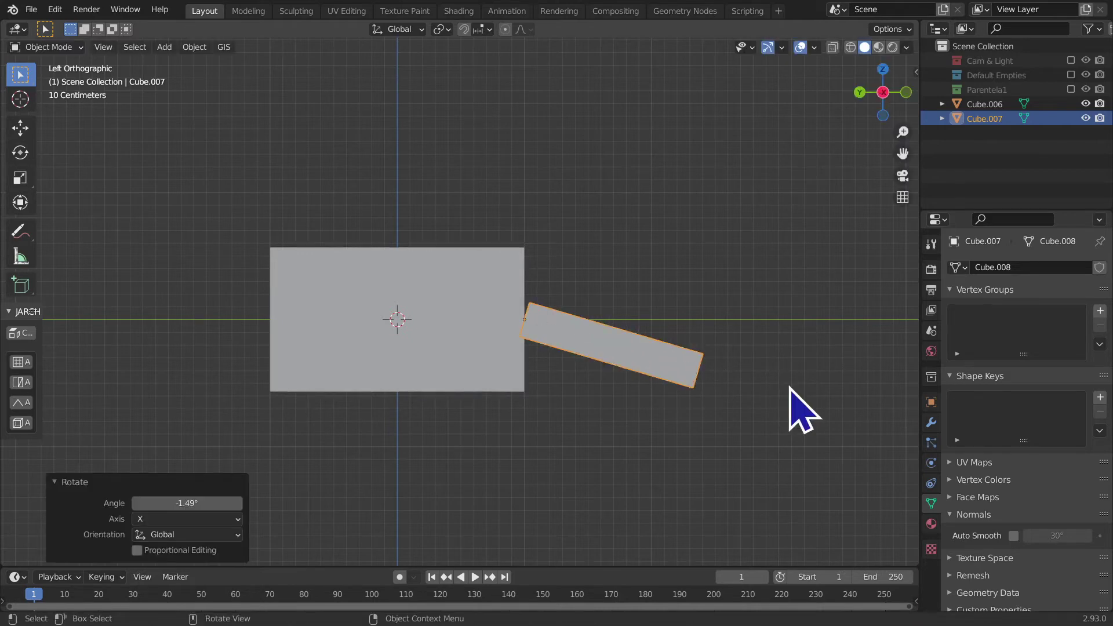
- Duplicate the wing 2 m along Y and mirror the copy across global Y
key(shift+d)
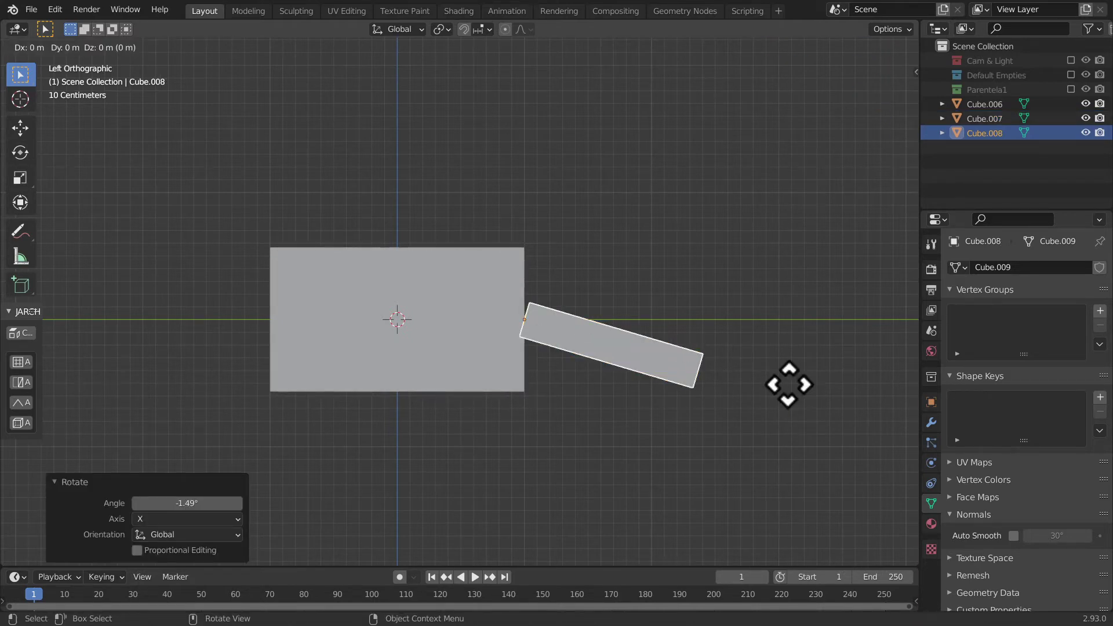
text(2)
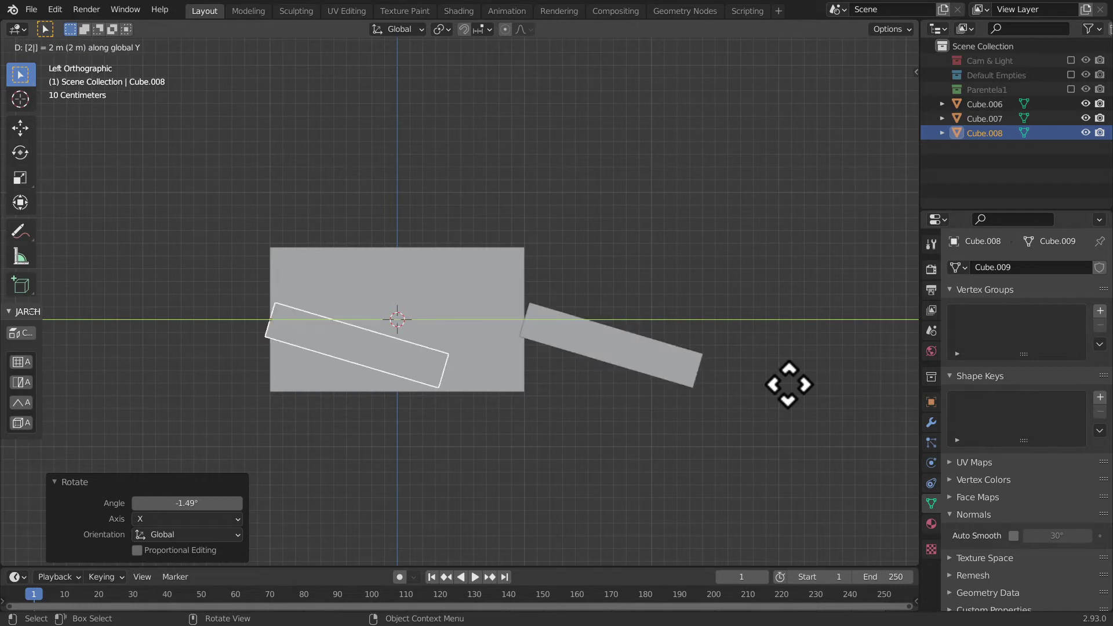
key(Return)
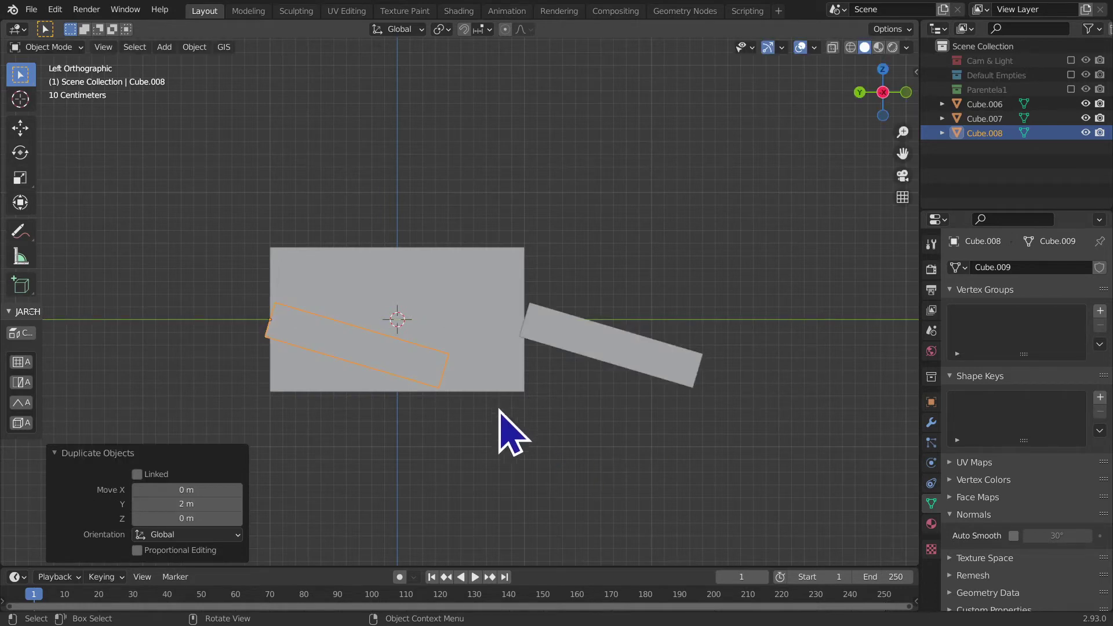
right_click(290, 337)
click(194, 47)
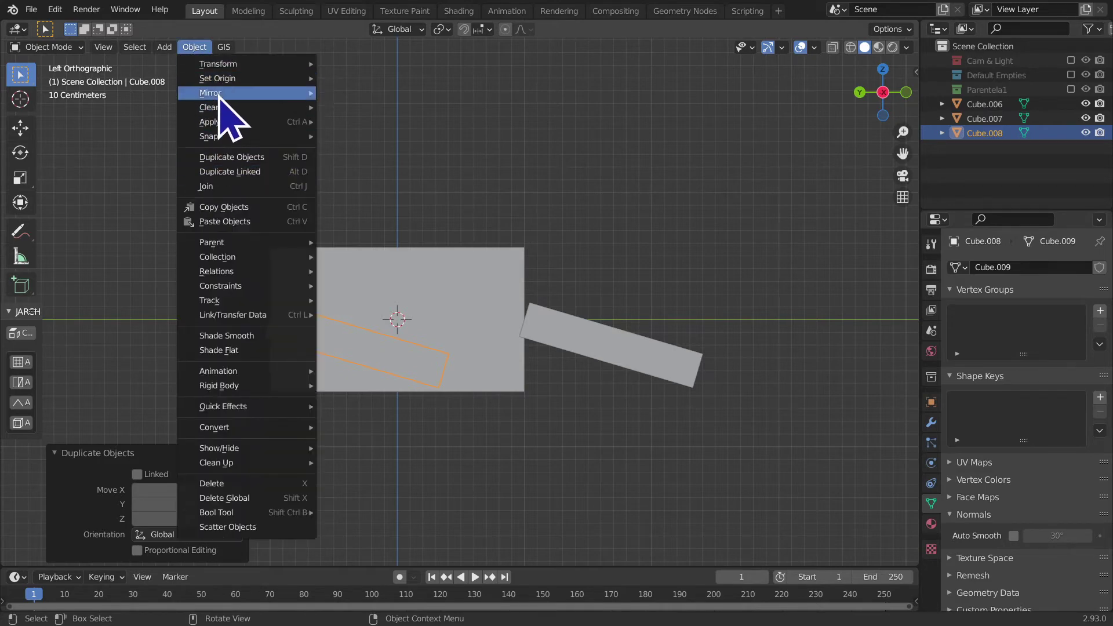
mouse_move(226, 92)
click(356, 128)
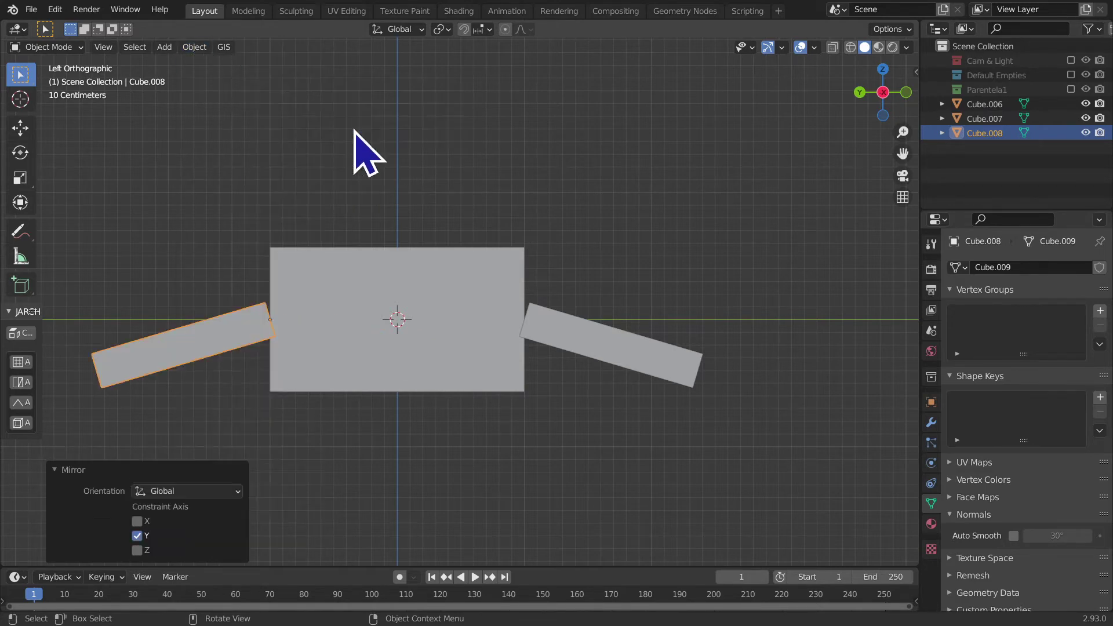
scroll(356, 276, down, 3)
mouse_move(356, 276)
middle_down()
mouse_move(242, 355)
mouse_move(422, 368)
mouse_move(318, 373)
mouse_move(445, 371)
middle_up()
- Select both wings, scale them to 0.672 in X, and shift them about -0.79 m along X
shift+click(490, 351)
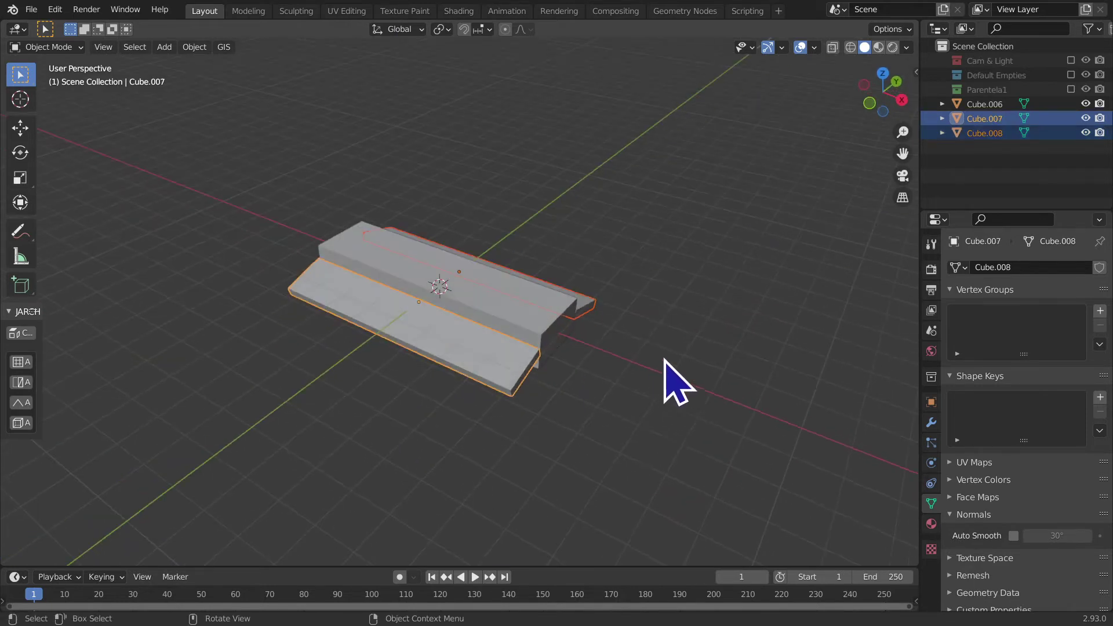
scroll(664, 371, up, 2)
key(s)
key(x)
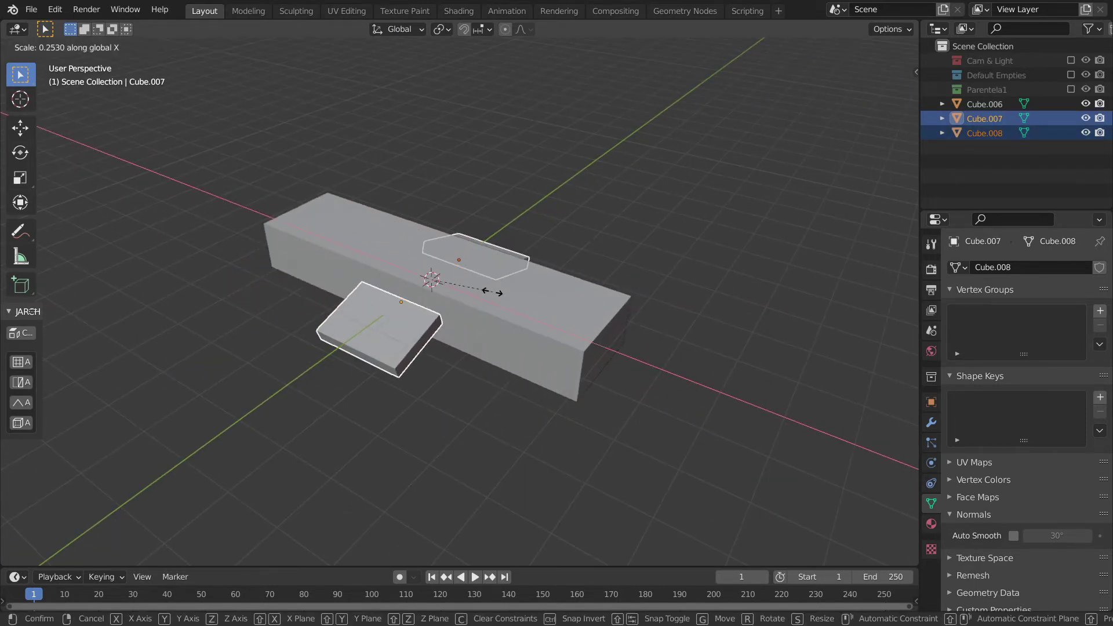
click(597, 327)
key(s)
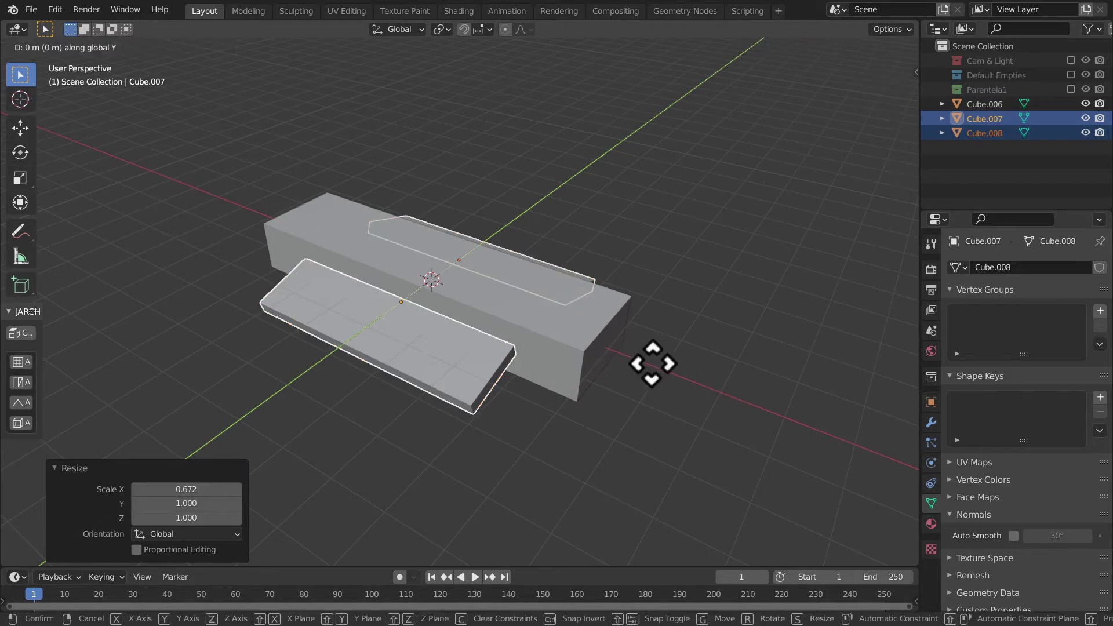
click(613, 362)
key(ctrl+z)
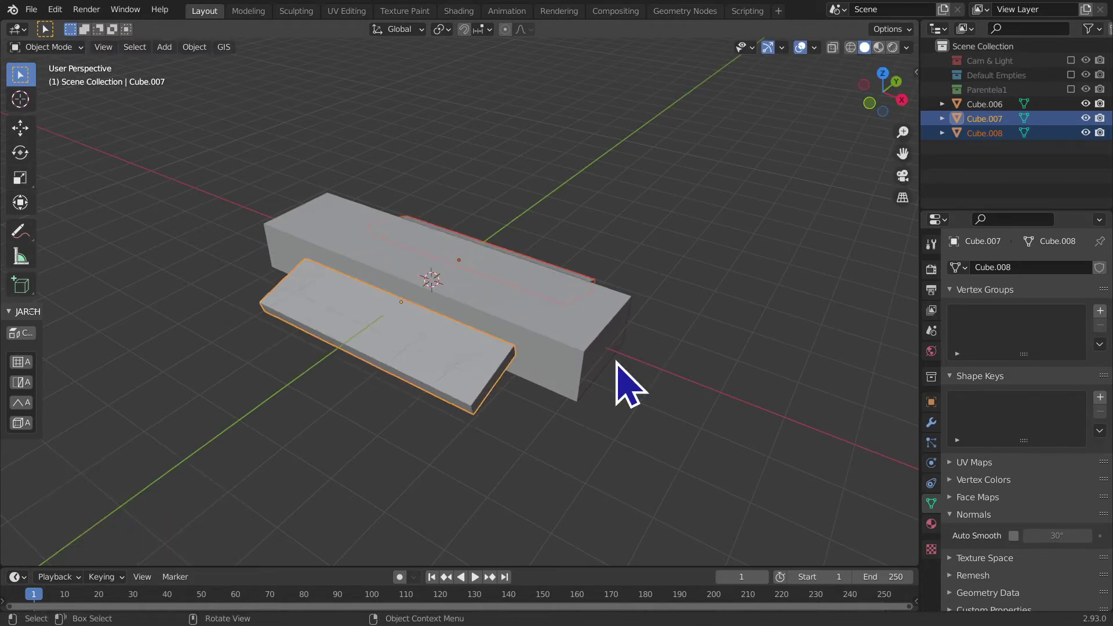
key(g)
key(x)
click(594, 337)
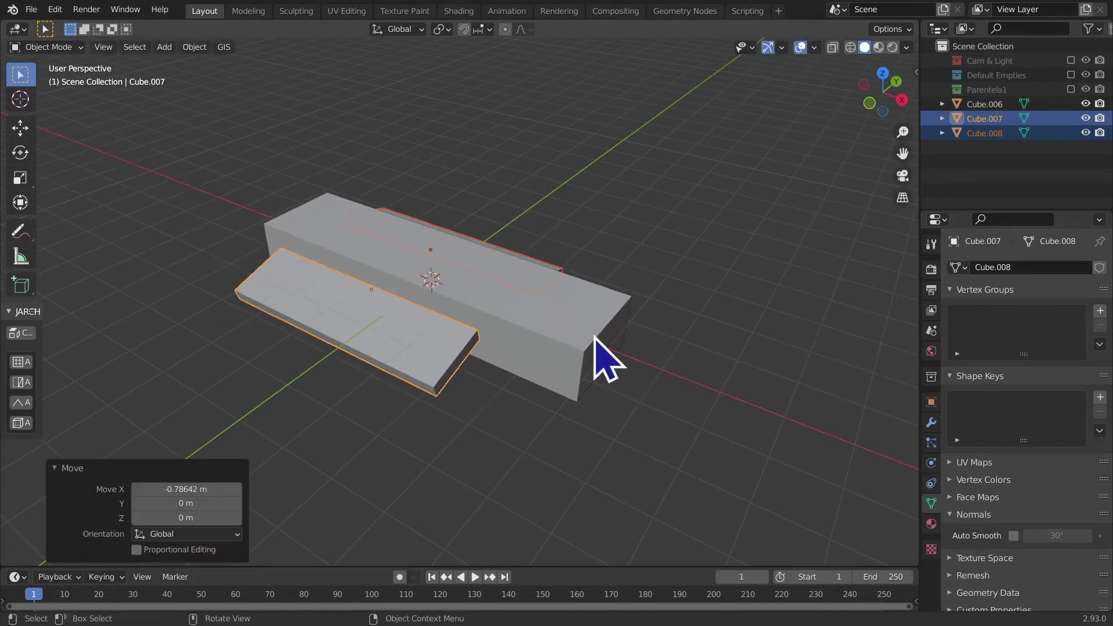
- Scale both wings to 0.928 along Y and inspect the ship from above and the side
mouse_move(594, 336)
middle_down()
mouse_move(589, 367)
mouse_move(678, 336)
mouse_move(686, 422)
mouse_move(674, 429)
middle_up()
key(s)
key(y)
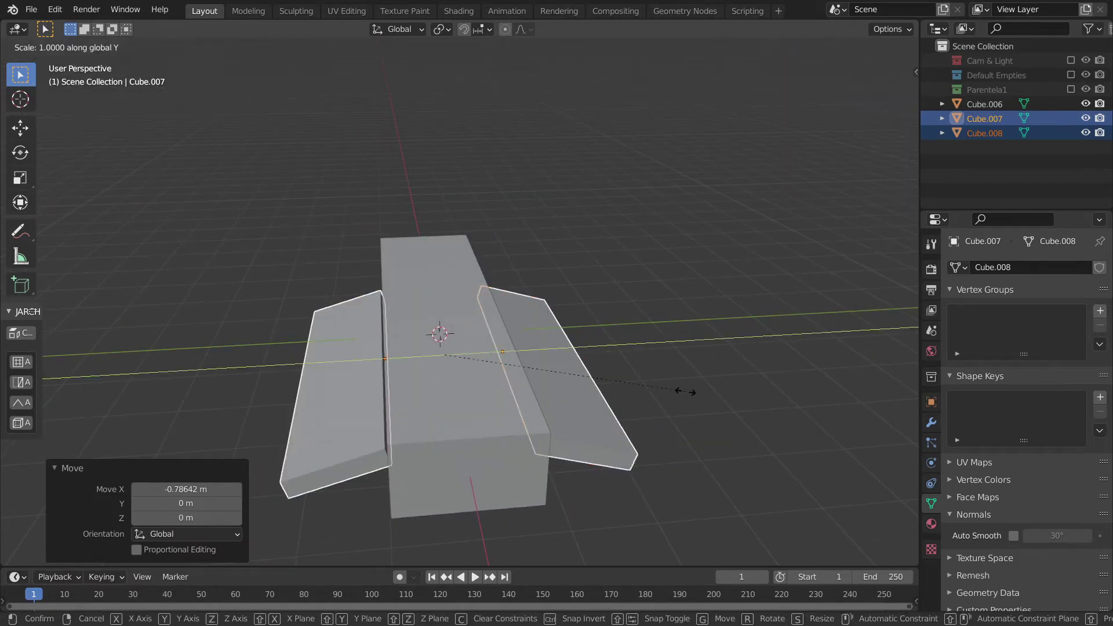
click(666, 385)
mouse_move(666, 385)
middle_down()
mouse_move(641, 402)
mouse_move(653, 288)
mouse_move(689, 376)
middle_up()
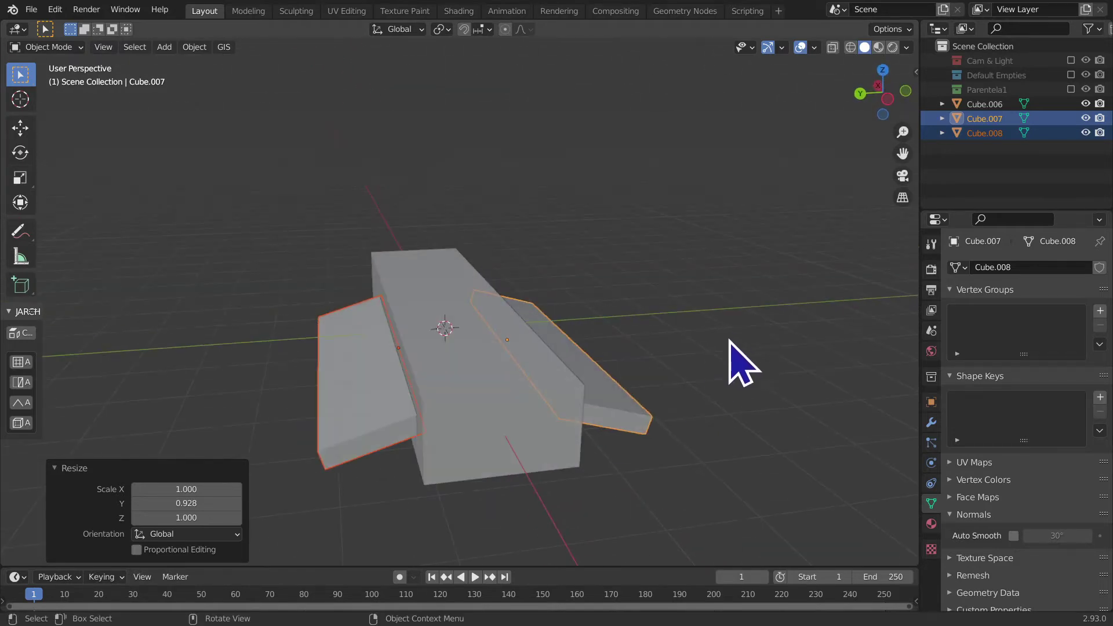
mouse_move(729, 341)
middle_down()
mouse_move(676, 341)
mouse_move(604, 455)
mouse_move(487, 422)
mouse_move(335, 344)
mouse_move(394, 363)
mouse_move(450, 298)
mouse_move(527, 261)
mouse_move(677, 361)
mouse_move(495, 327)
mouse_move(597, 285)
mouse_move(584, 294)
mouse_move(451, 244)
mouse_move(462, 219)
mouse_move(487, 341)
mouse_move(417, 392)
mouse_move(455, 419)
mouse_move(507, 373)
mouse_move(525, 390)
middle_up()
scroll(450, 298, up, 3)
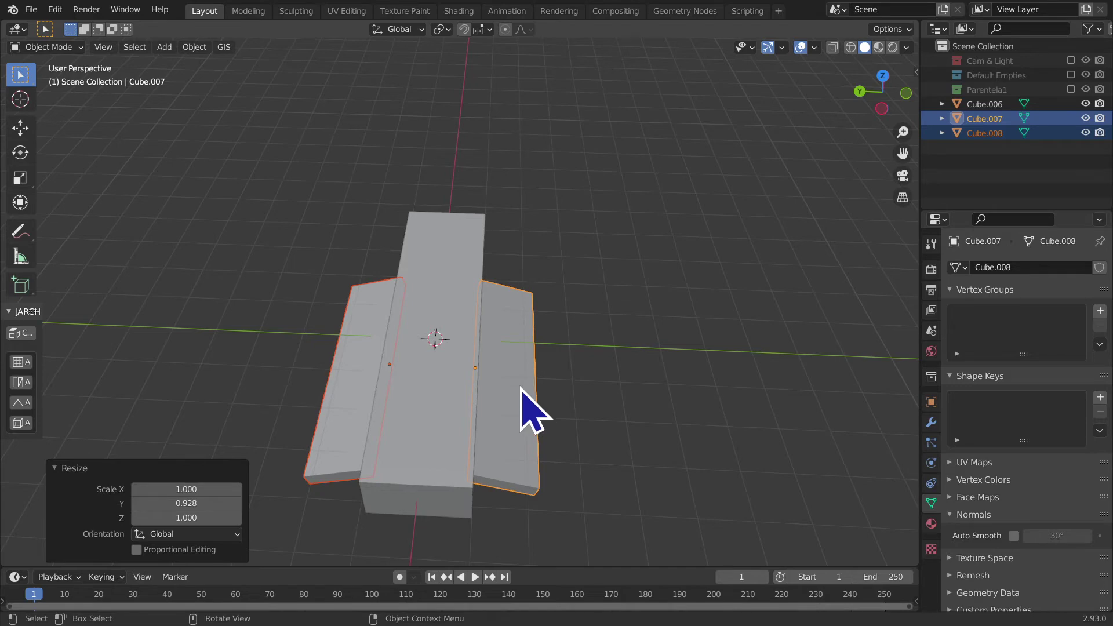
mouse_move(542, 391)
middle_down()
mouse_move(497, 360)
mouse_move(261, 303)
mouse_move(539, 328)
mouse_move(525, 333)
mouse_move(577, 290)
middle_up()
- Inset the front wing's top face and sink it 0.149 m into a recessed panel
click(539, 328)
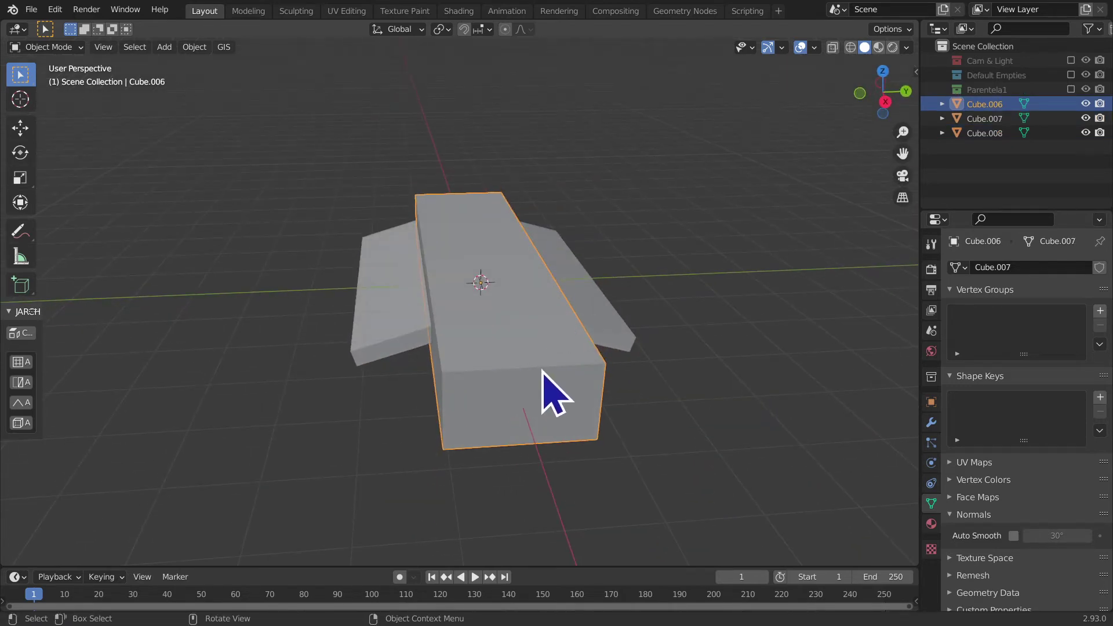
mouse_move(561, 342)
middle_down()
mouse_move(524, 410)
mouse_move(653, 355)
mouse_move(686, 390)
mouse_move(448, 391)
mouse_move(432, 418)
mouse_move(437, 357)
middle_up()
click(448, 392)
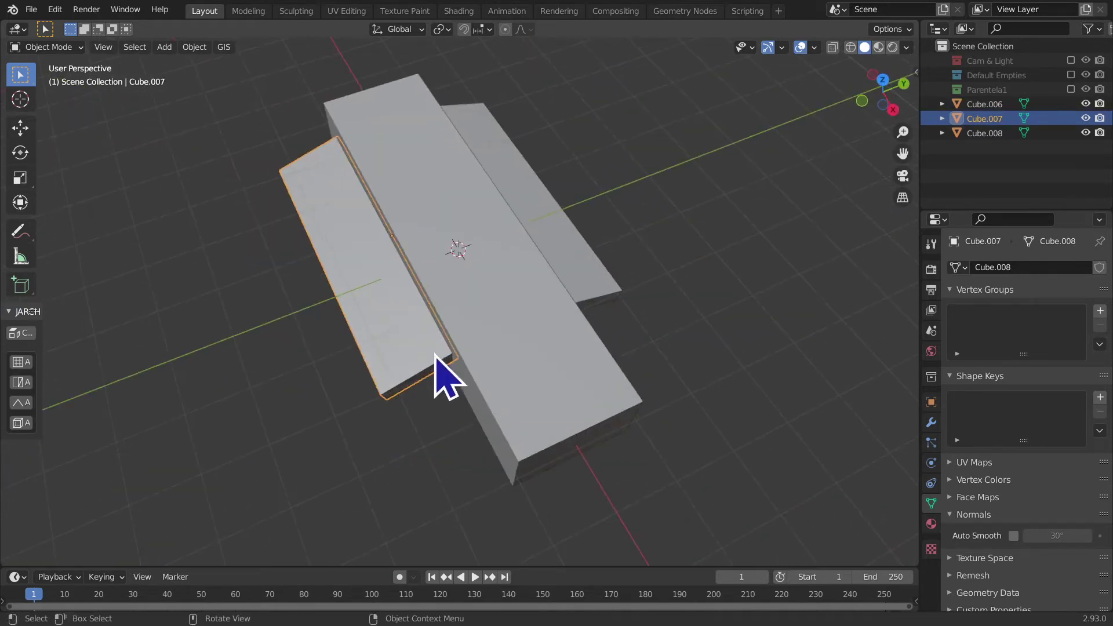
key(Tab)
mouse_move(510, 348)
middle_down()
mouse_move(447, 398)
mouse_move(472, 410)
middle_up()
key(Tab)
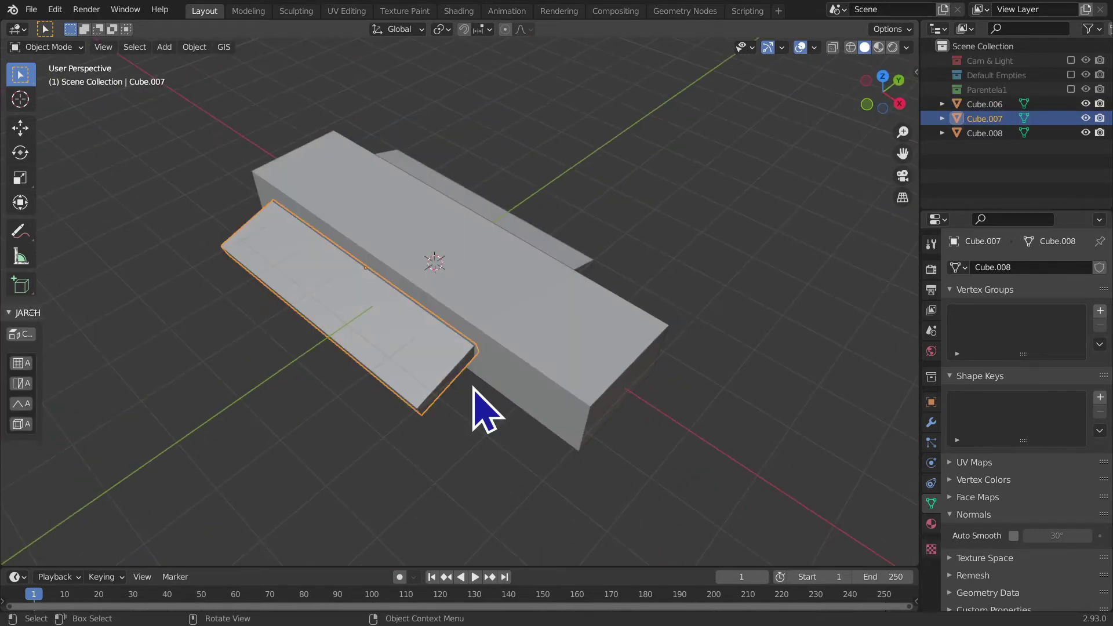
key(Tab)
key(Tab)
key(Tab)
mouse_move(439, 363)
middle_down()
mouse_move(475, 347)
mouse_move(507, 368)
mouse_move(467, 373)
middle_up()
click(435, 348)
key(i)
click(499, 377)
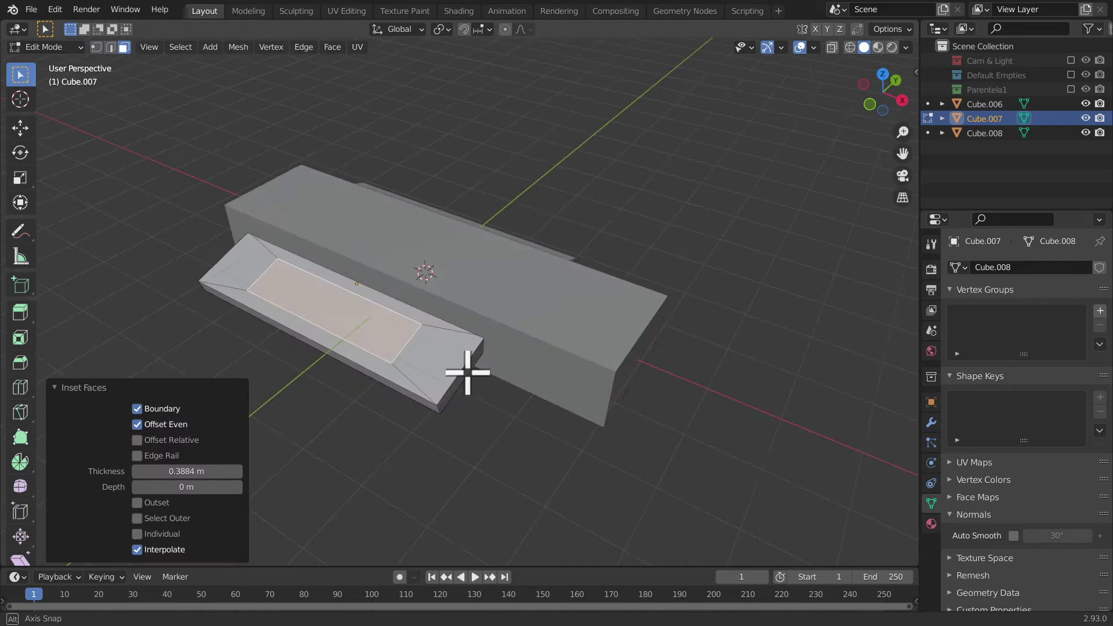
key(g)
key(z)
key(z)
click(316, 290)
middle_drag(315, 294, 421, 336)
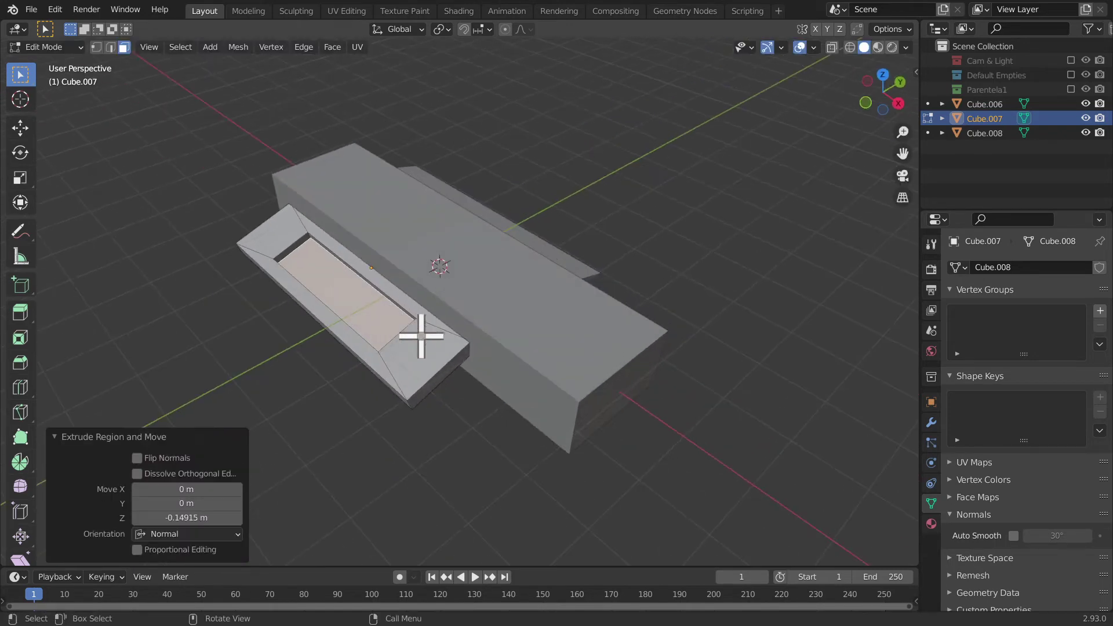
key(Tab)
- Inset and extrude the second wing's top face, recessing it 0.0739 m
mouse_move(472, 373)
middle_down()
mouse_move(596, 299)
mouse_move(545, 294)
mouse_move(594, 286)
middle_up()
click(609, 296)
key(Tab)
click(594, 286)
key(i)
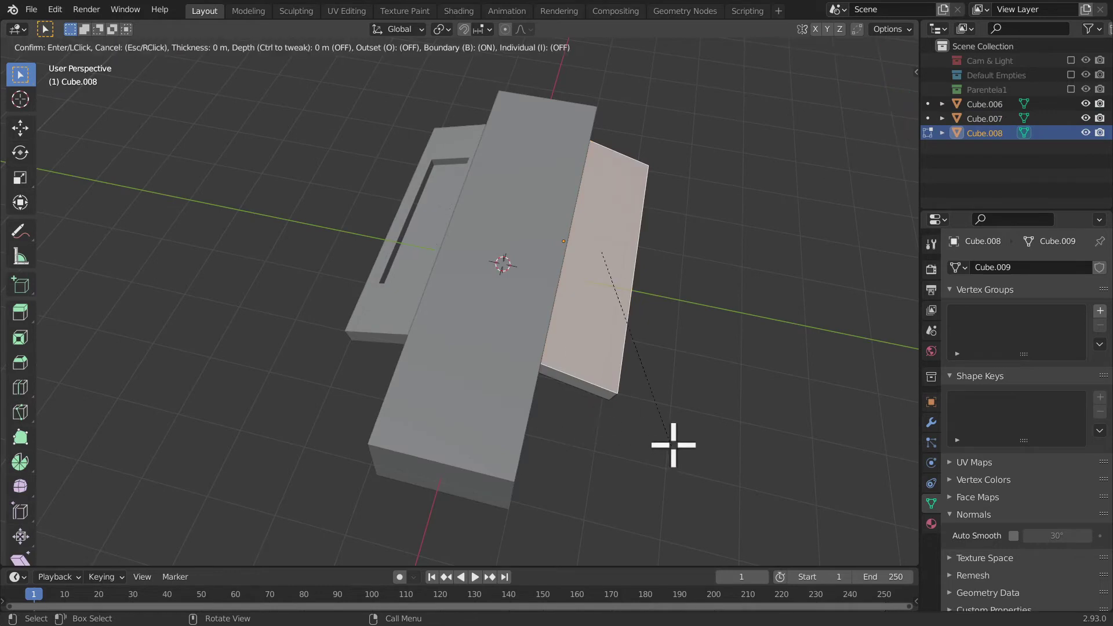
click(682, 432)
key(e)
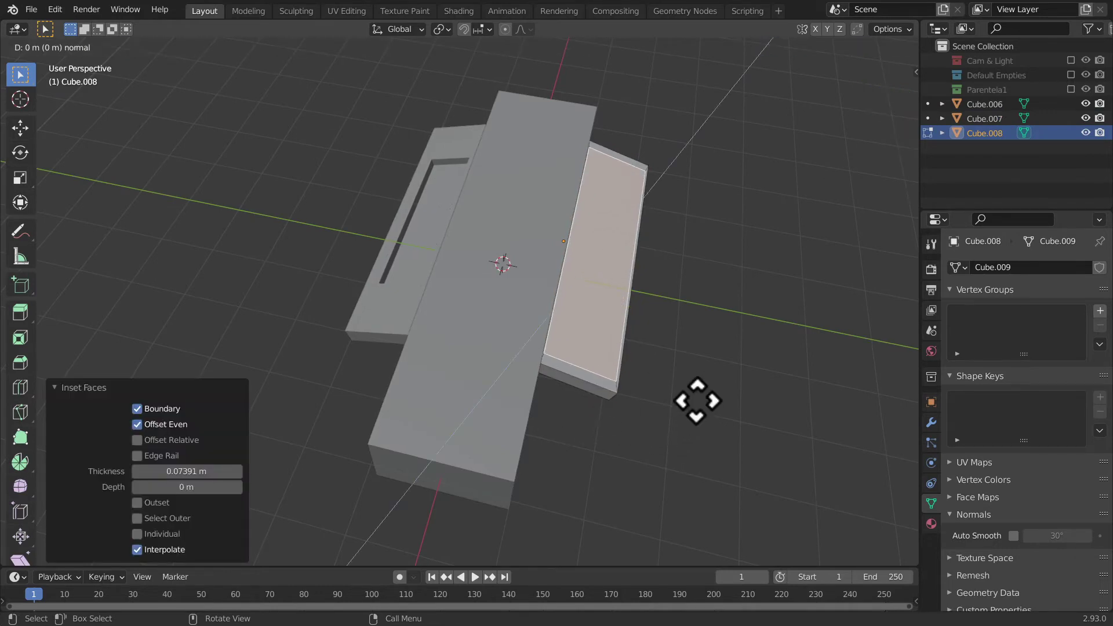
click(698, 399)
mouse_move(699, 399)
middle_down()
mouse_move(703, 390)
mouse_move(680, 415)
middle_up()
key(Tab)
click(534, 405)
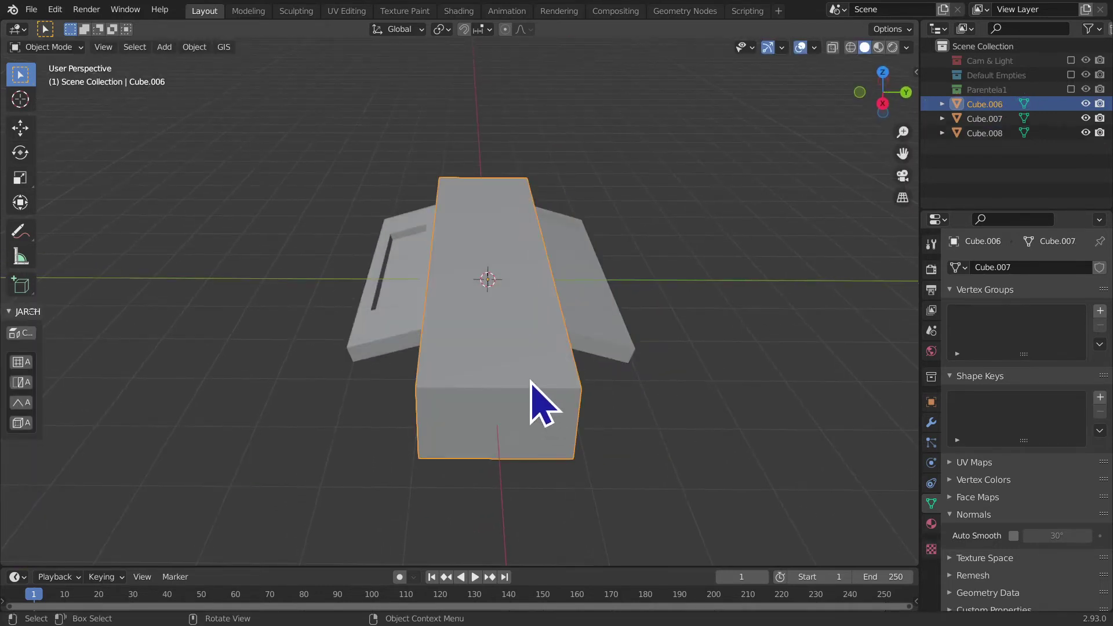
key(Tab)
- Slide the top edge of the hull's end along X to slope its front
middle_drag(530, 377, 576, 373)
click(590, 358)
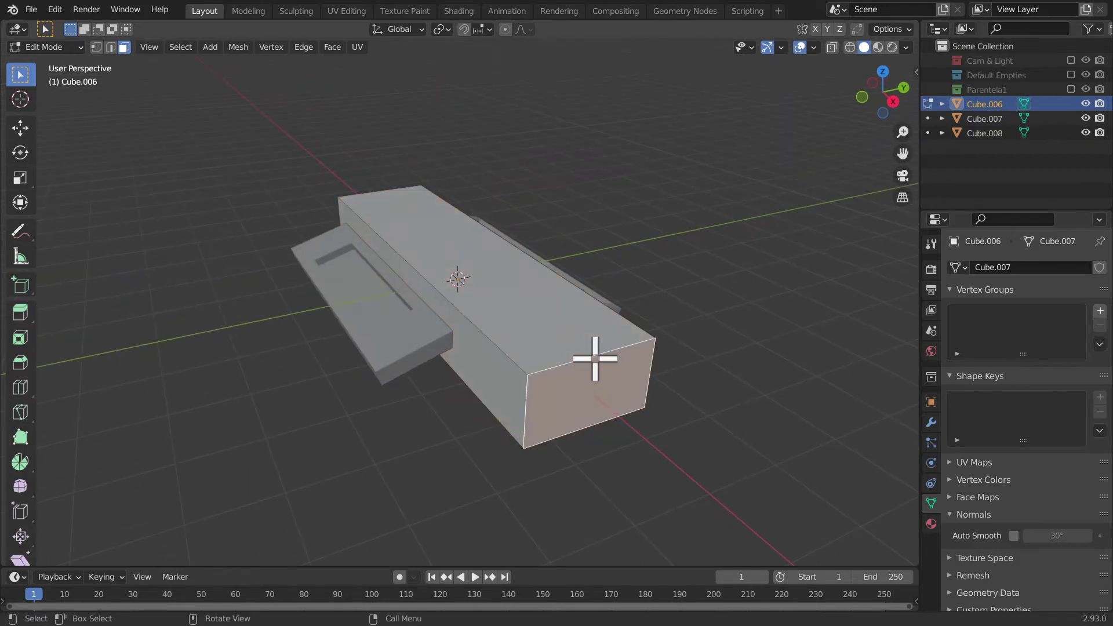
key(2)
click(596, 359)
key(g)
key(x)
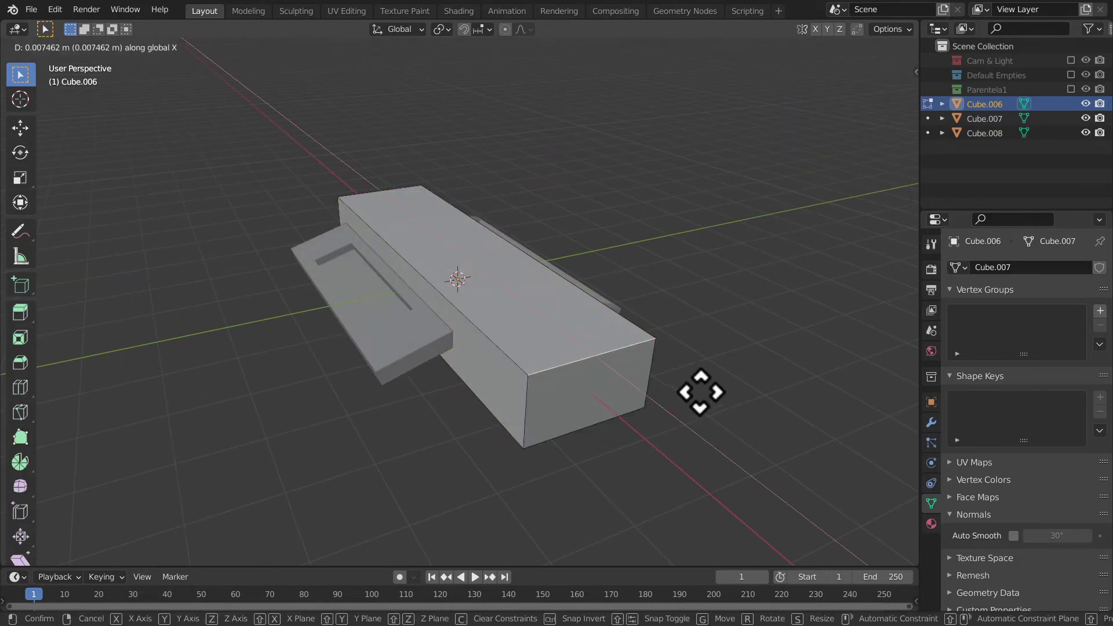
click(661, 318)
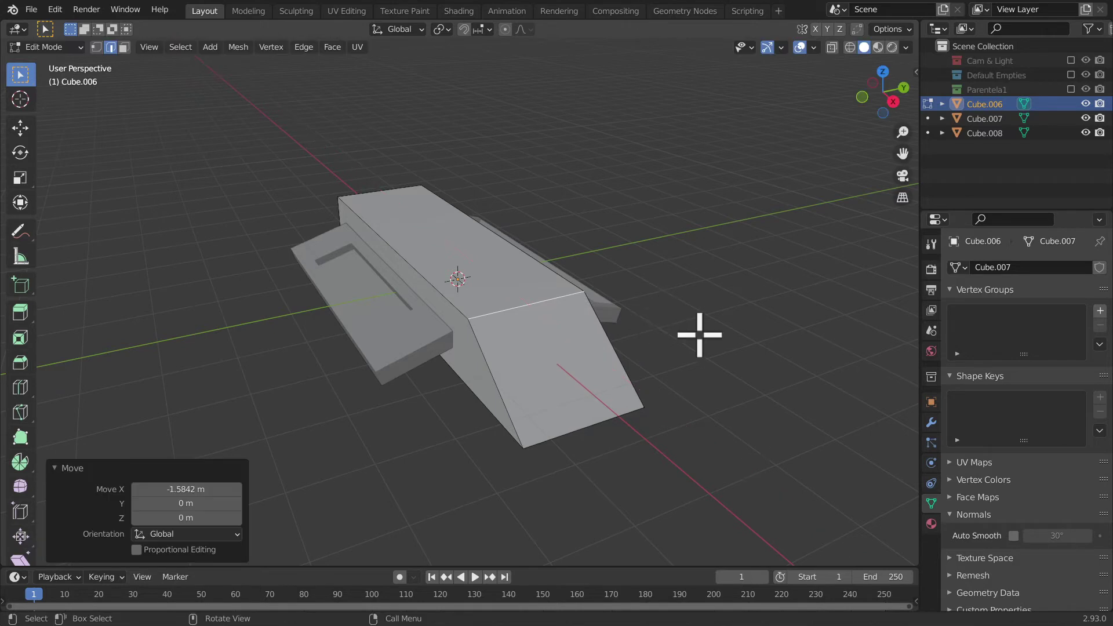
click(700, 335)
- Add an edge loop across the hull's sloped nose
key(ctrl+r)
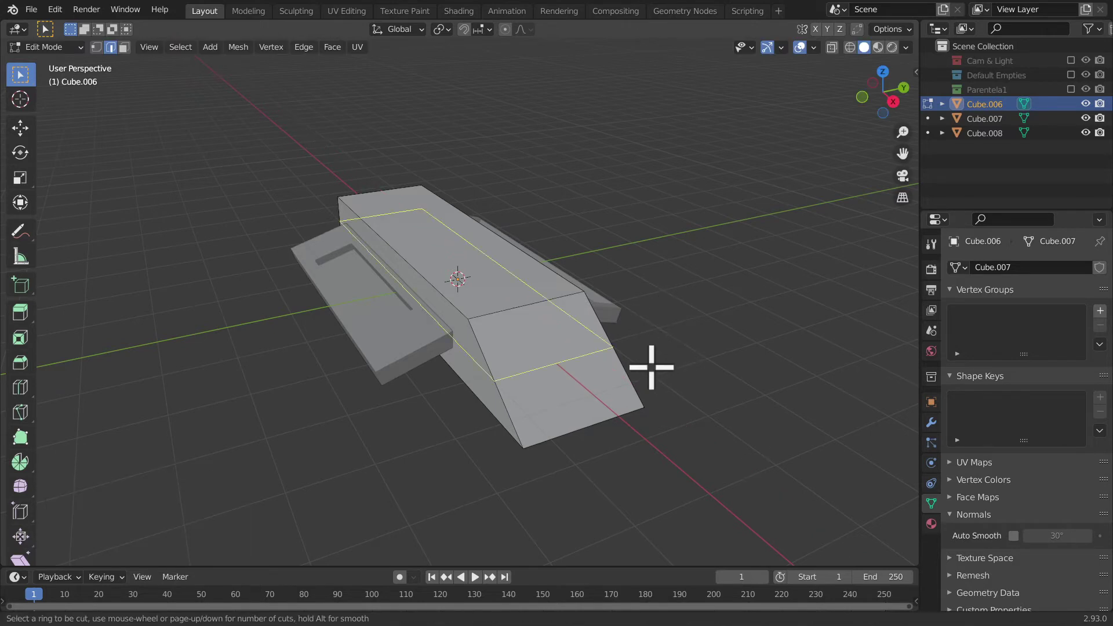
click(651, 367)
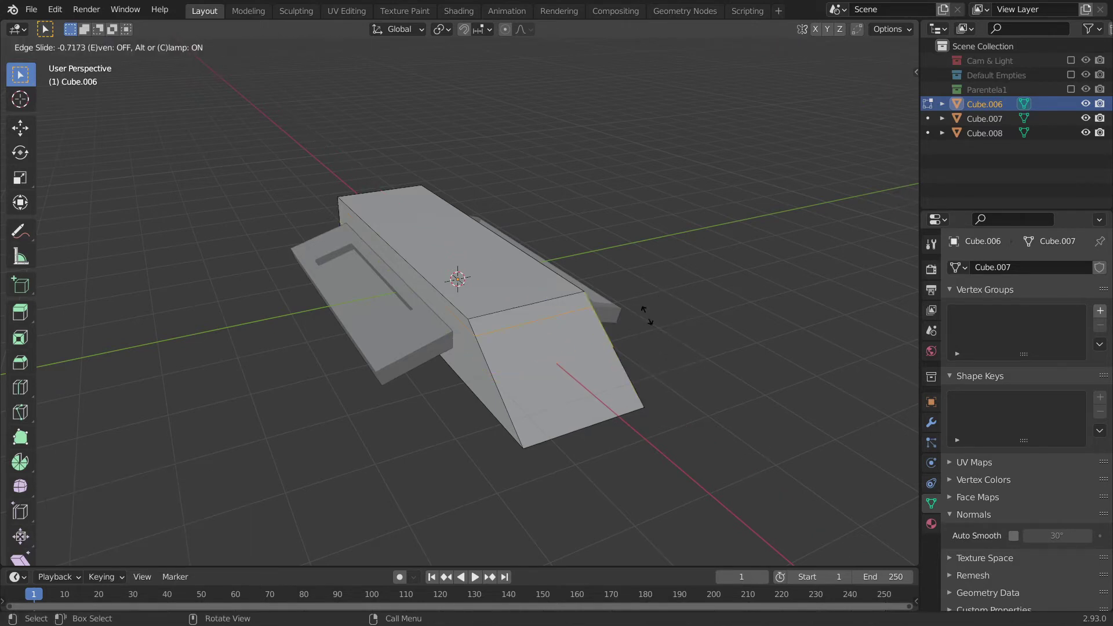
click(660, 386)
click(598, 382)
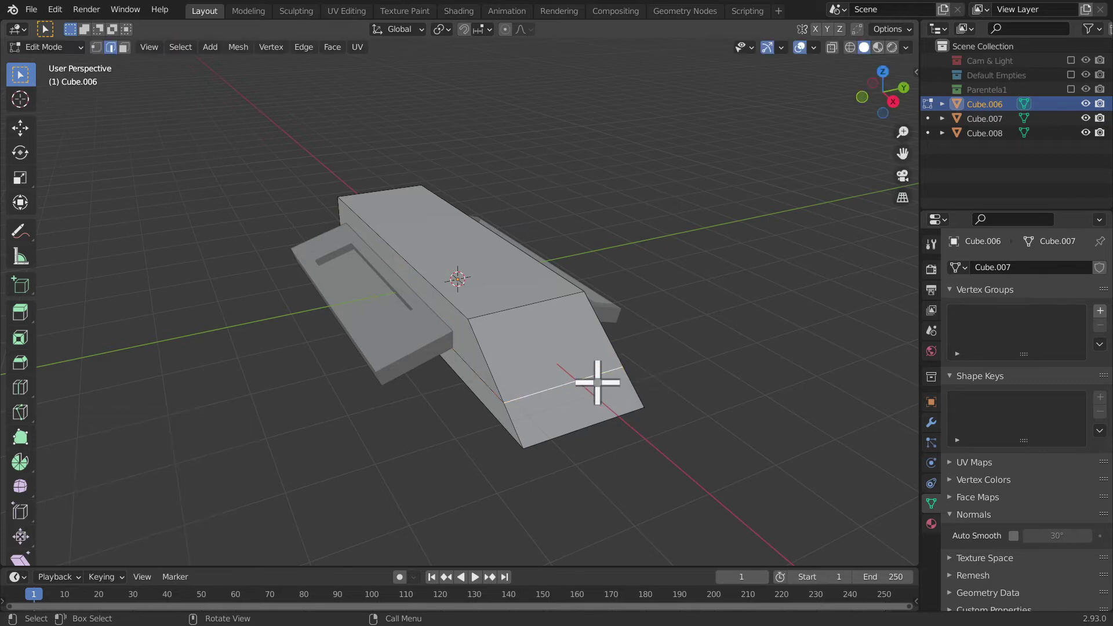
- Extrude the hull's front face 0.46719 m along X
click(597, 393)
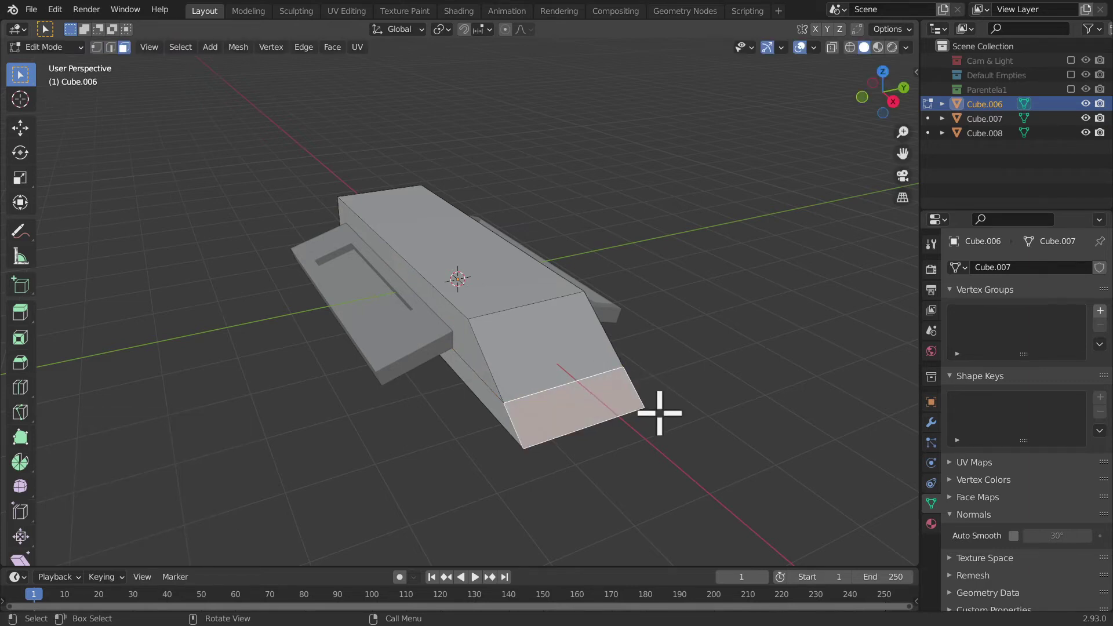
key(e)
key(x)
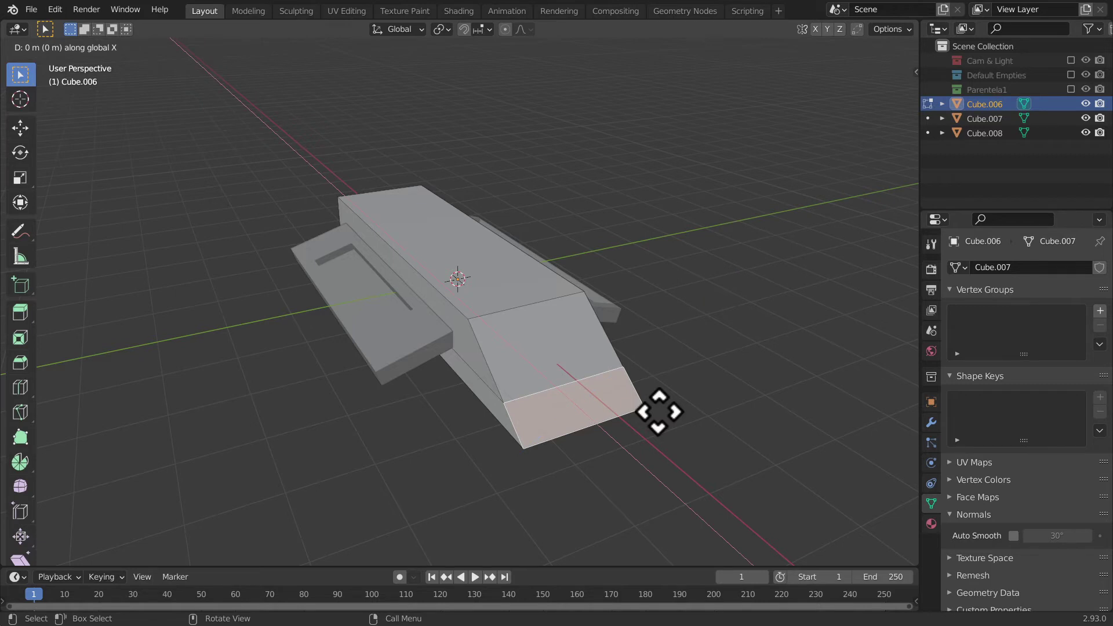
click(678, 432)
middle_drag(683, 430, 398, 311)
scroll(487, 343, up, 1)
- Inset the hull's sloped front face and extrude it inward into a recessed panel
scroll(525, 349, up, 3)
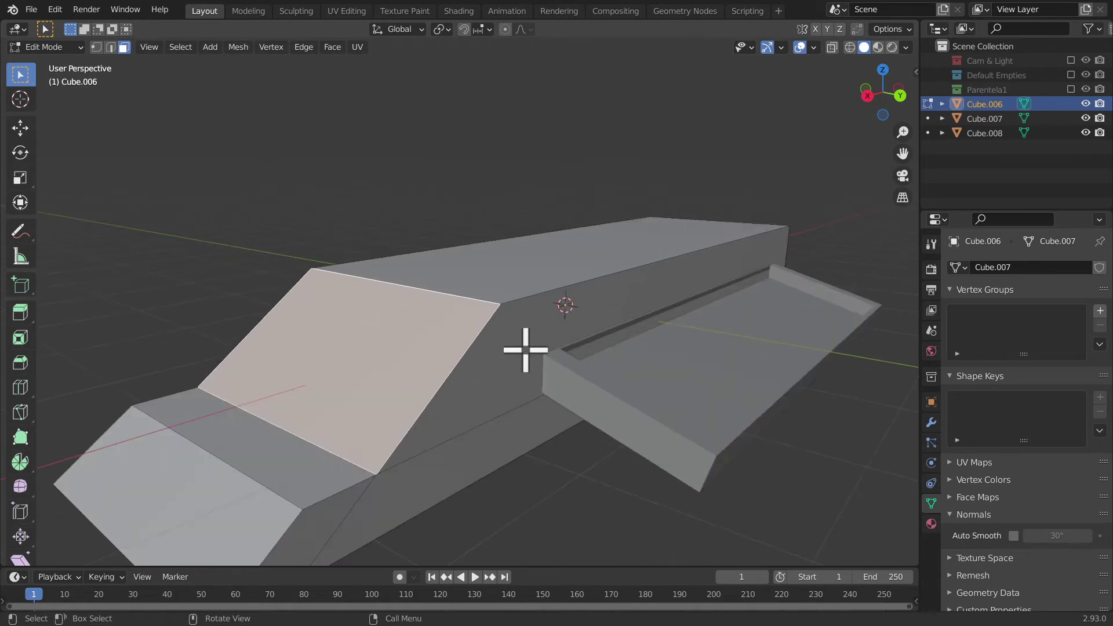
key(i)
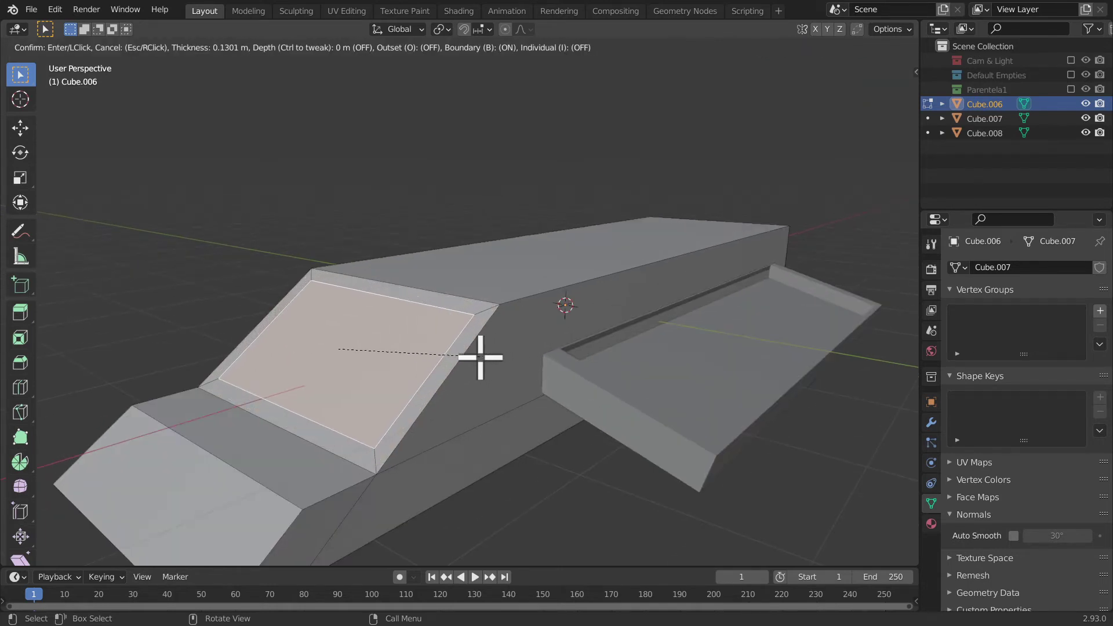
click(481, 358)
key(e)
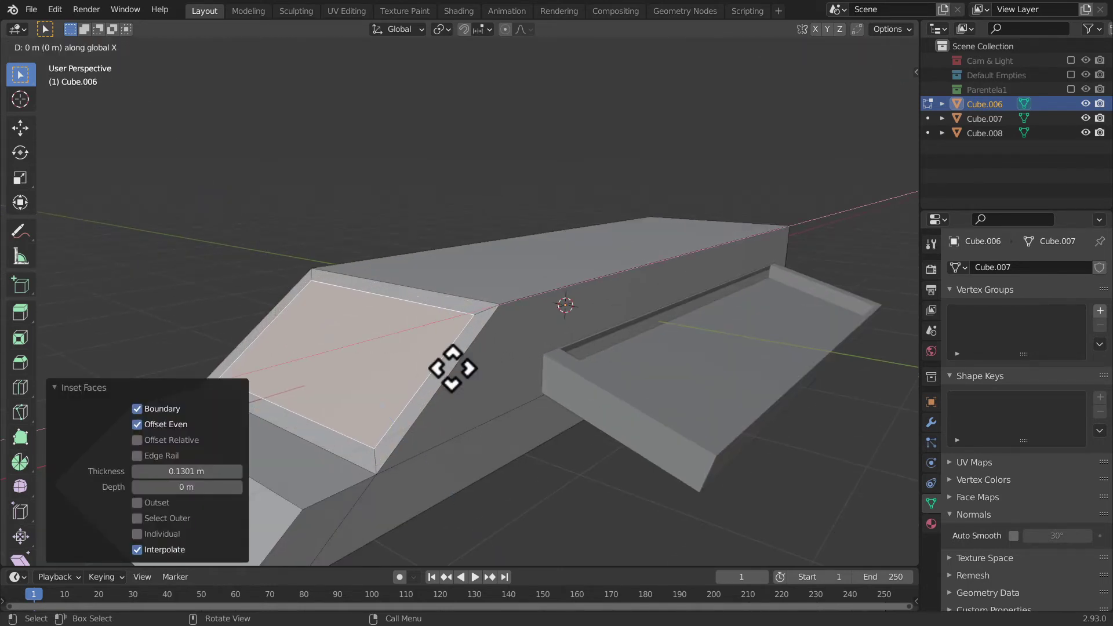
click(464, 368)
middle_drag(467, 418, 548, 476)
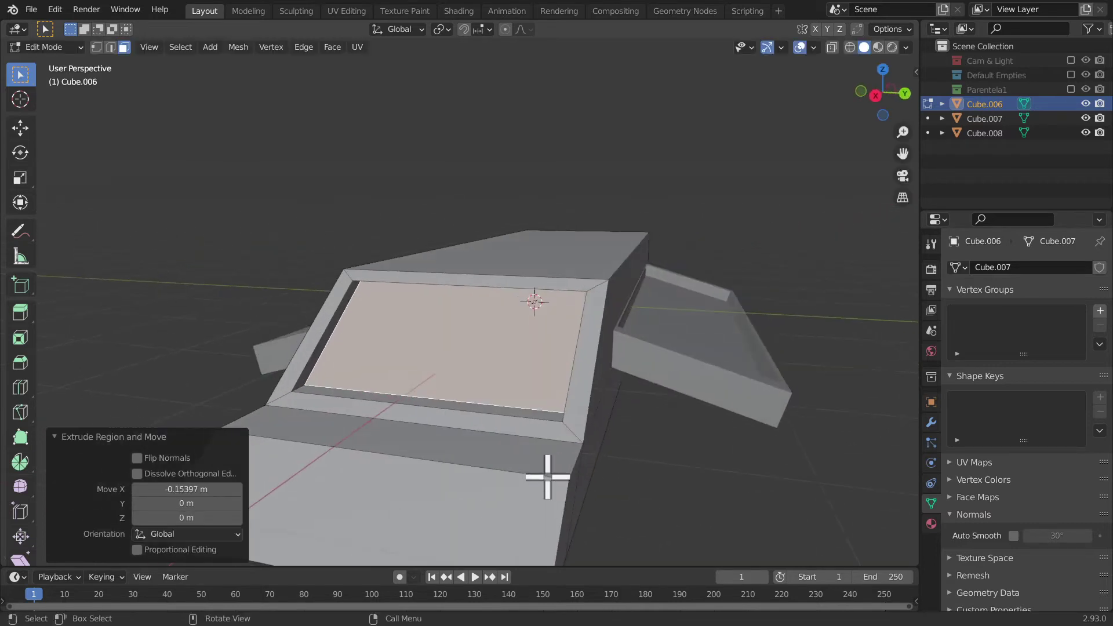
key(alt+a)
- Cut two edge loops across the recessed panel and slide one by factor 0.25
key(ctrl+r)
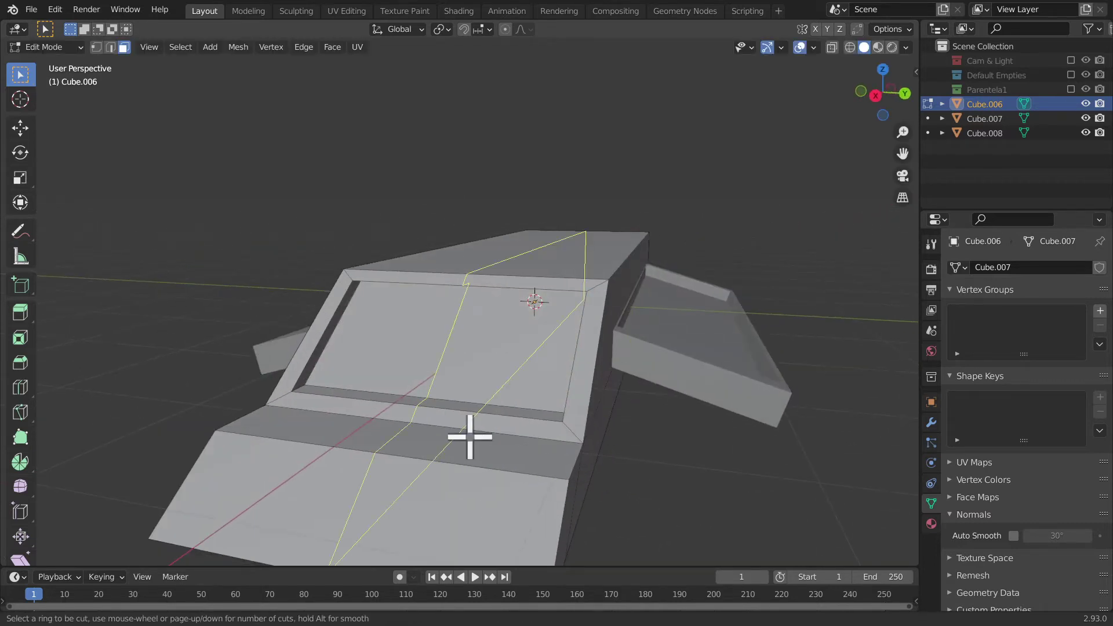
scroll(470, 438, up, 1)
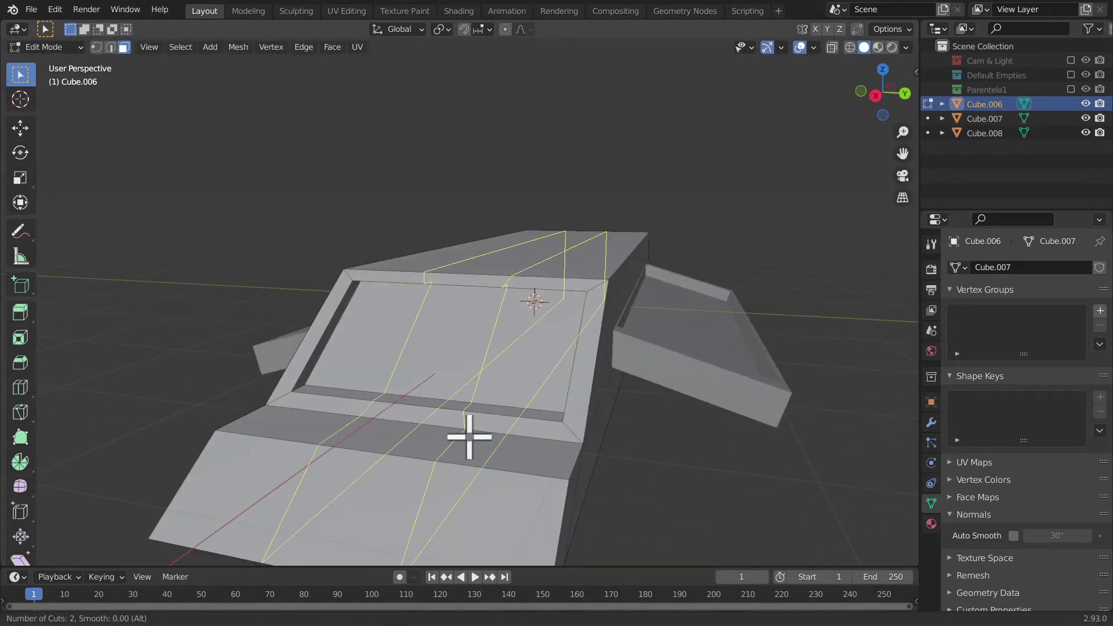
click(469, 437)
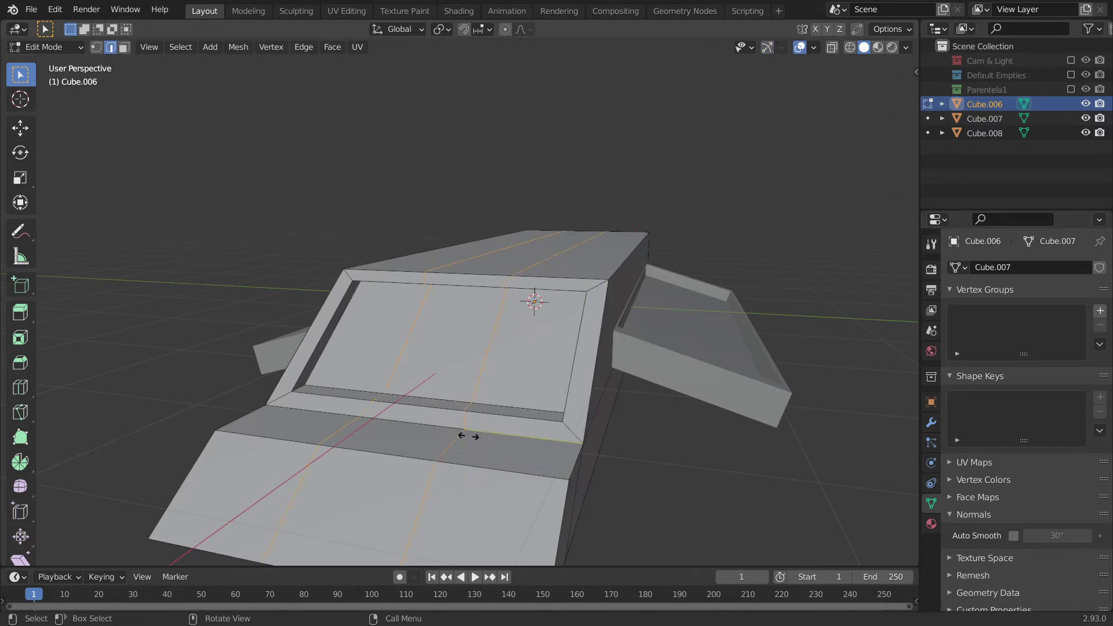
alt+click(474, 394)
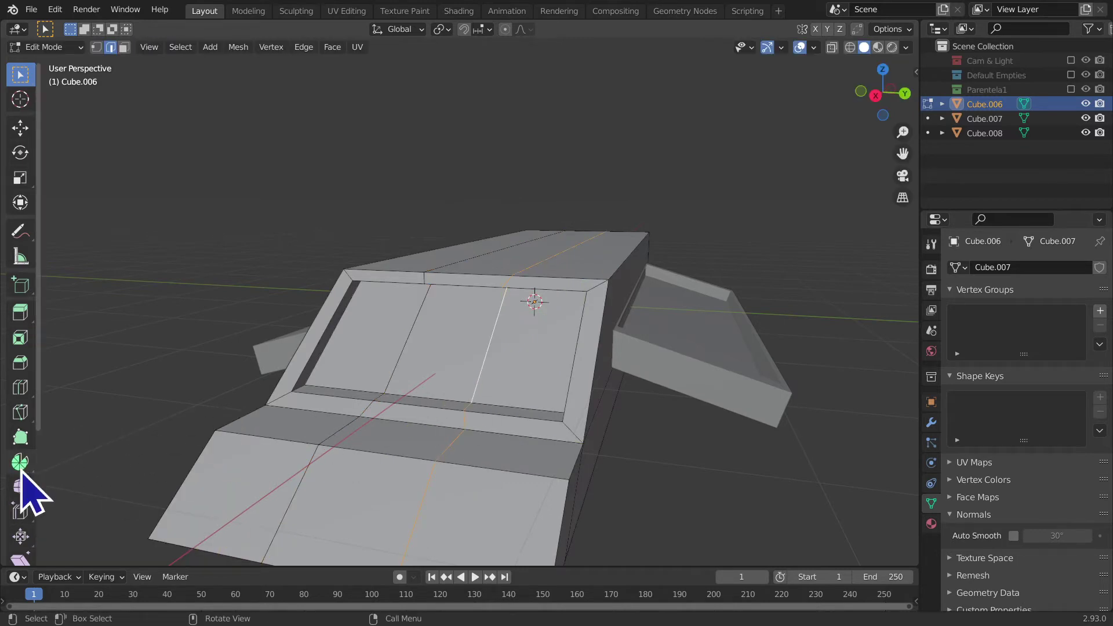
scroll(29, 486, down, 3)
scroll(32, 480, down, 3)
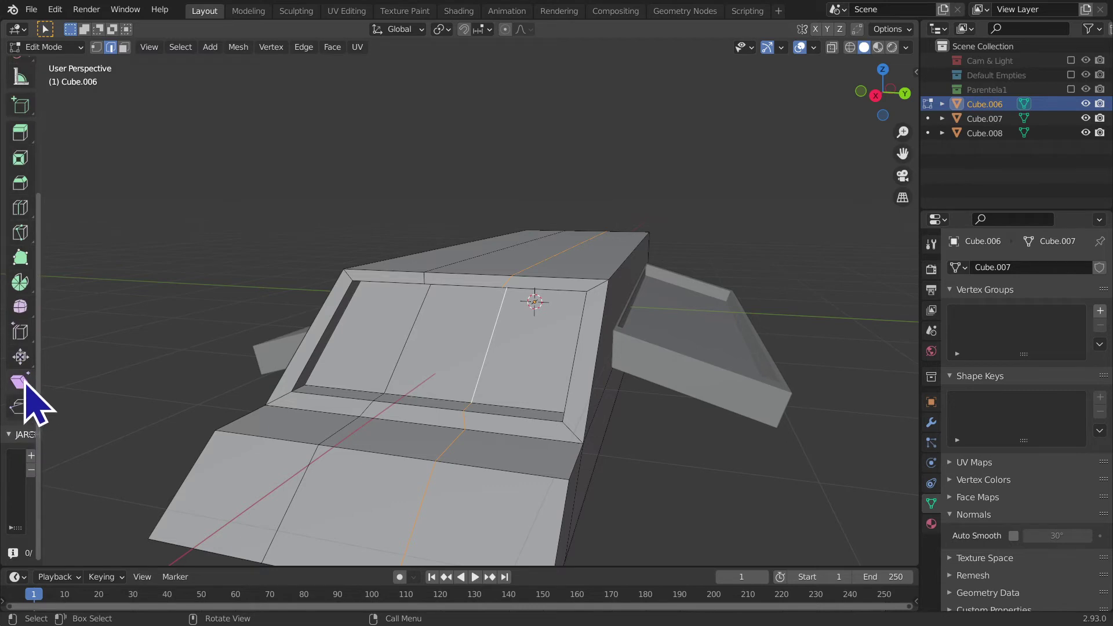
click(27, 339)
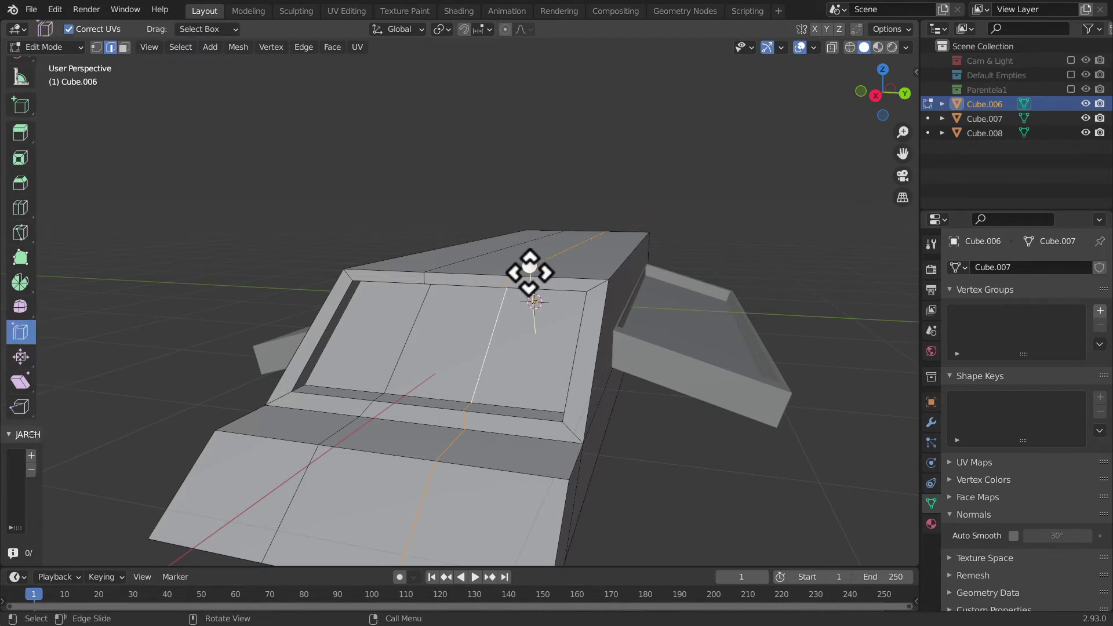
drag(530, 267, 505, 266)
text(.25)
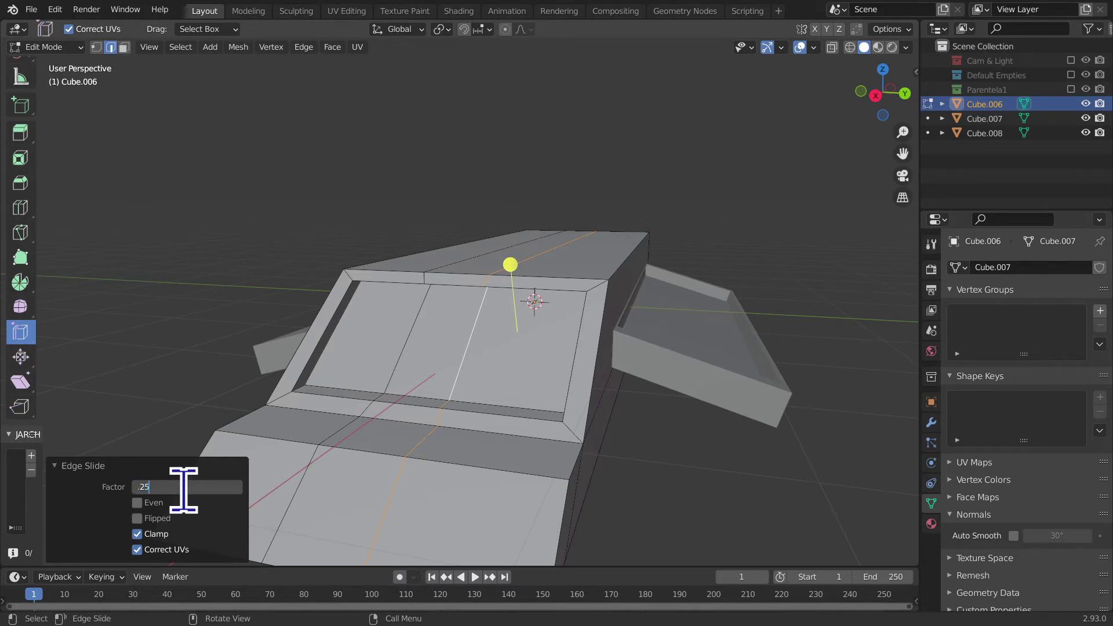
key(Return)
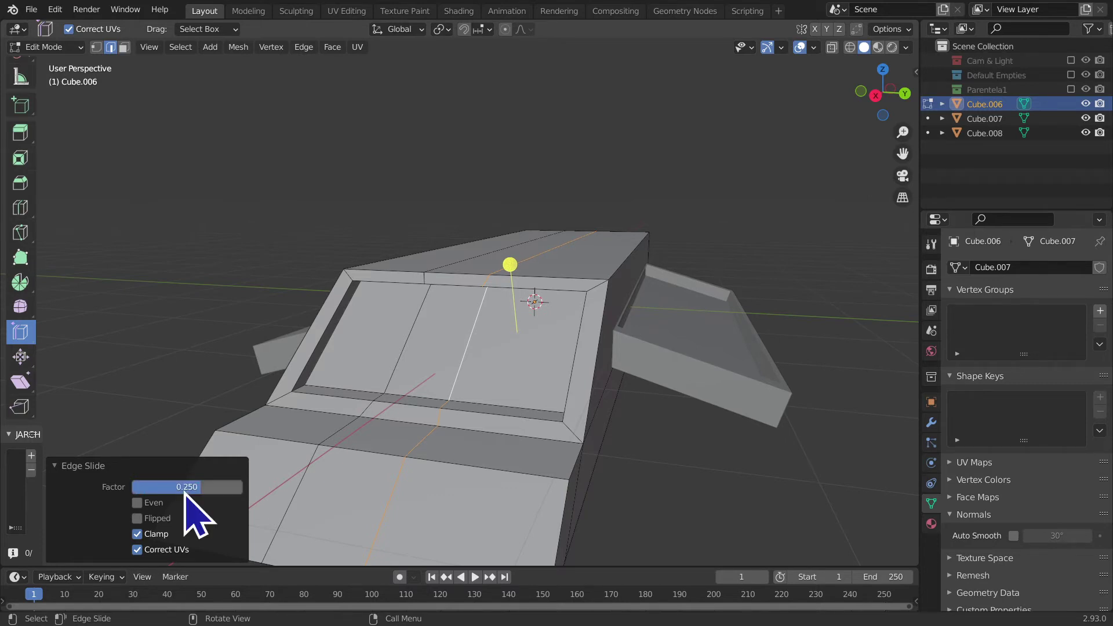
- Slide the left panel loop toward the centre by factor 0.25
click(425, 321)
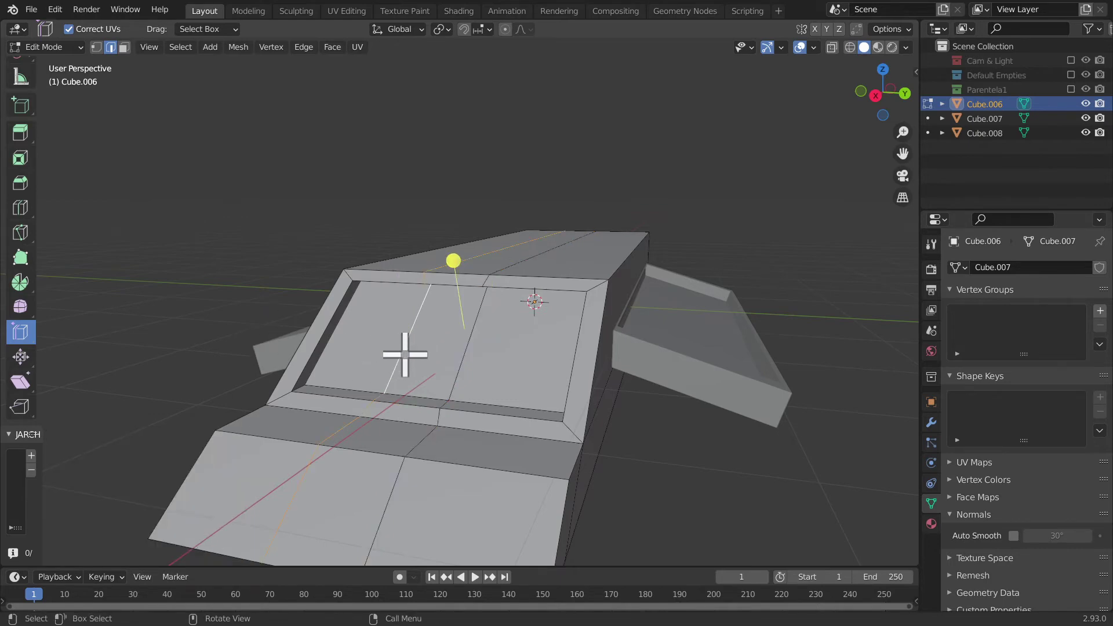
mouse_move(405, 354)
middle_down()
mouse_move(412, 413)
mouse_move(417, 343)
mouse_move(435, 337)
middle_up()
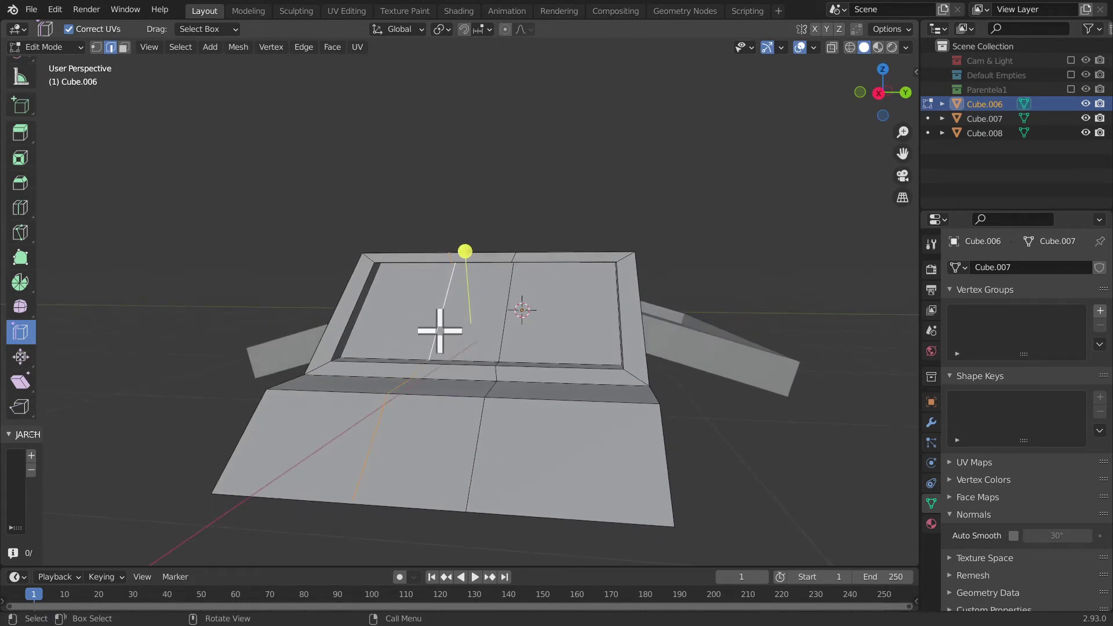
drag(467, 251, 484, 251)
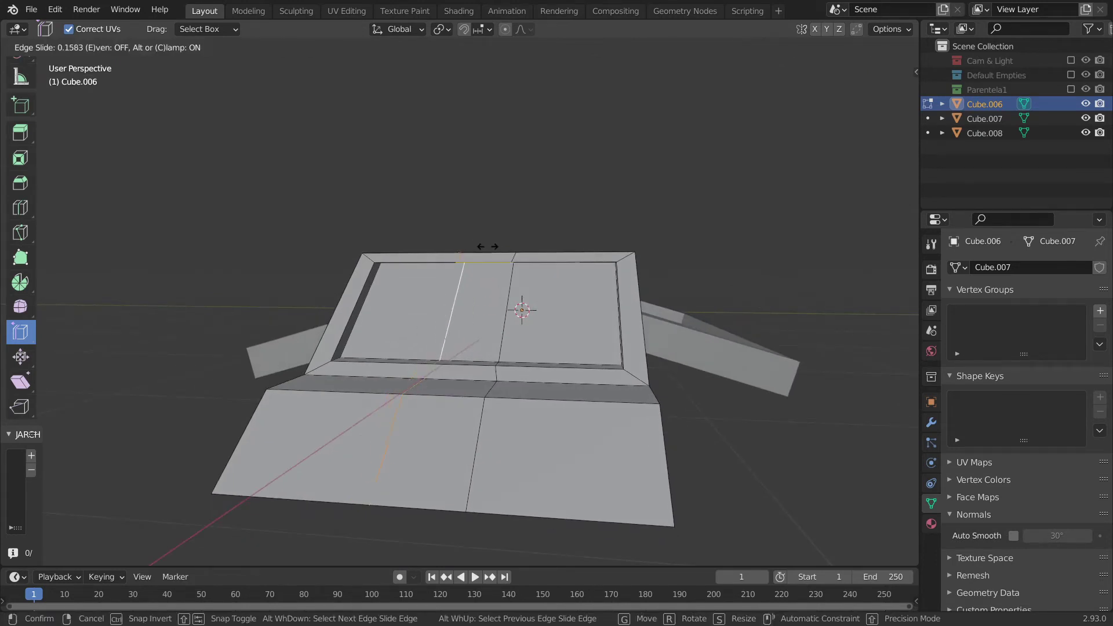
click(213, 479)
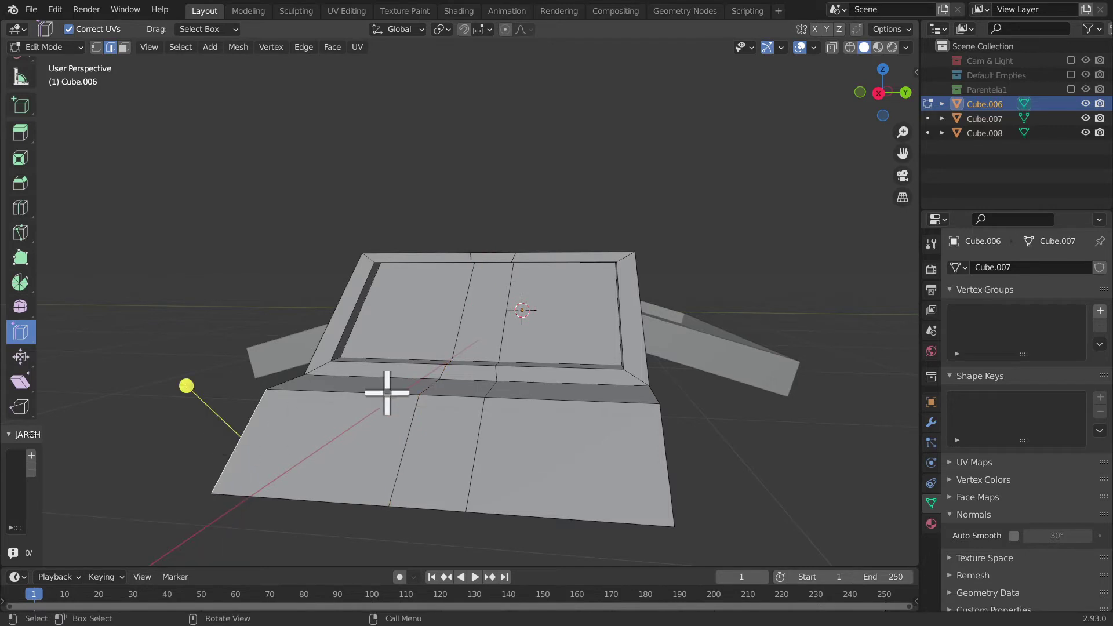
key(ctrl+z)
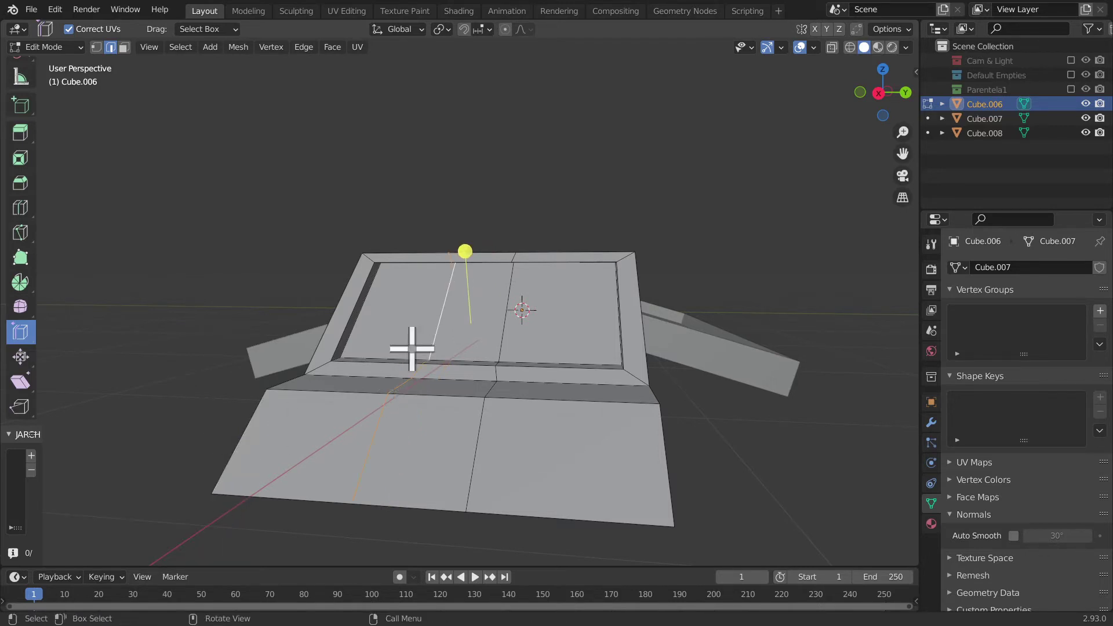
drag(467, 252, 481, 251)
text(.25)
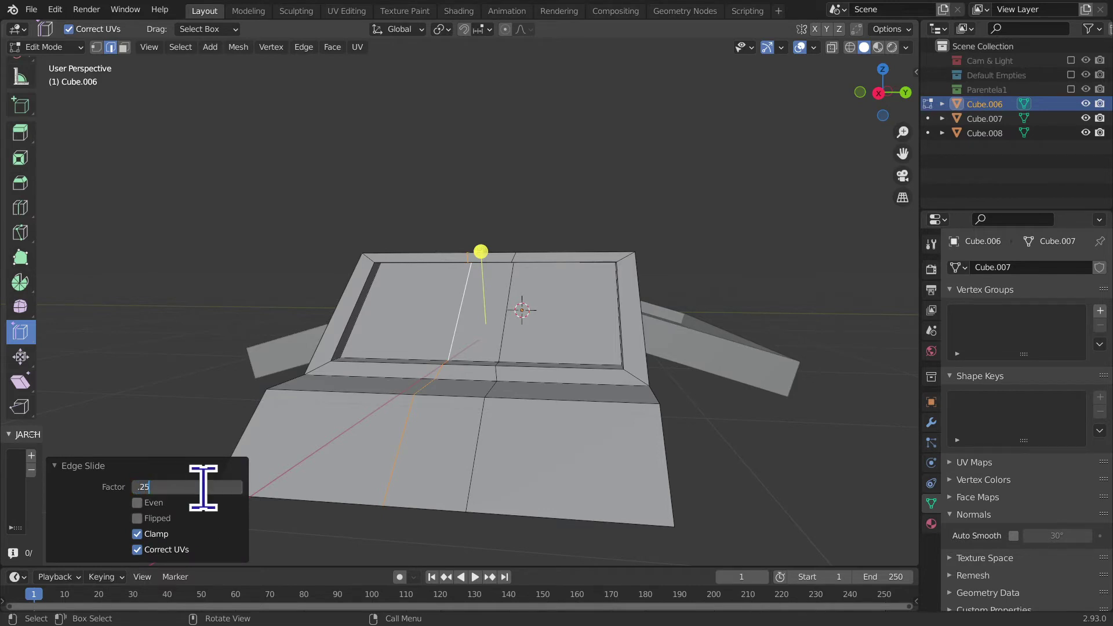
key(Return)
- Select the panel's middle strip face and extrude it
mouse_move(603, 353)
middle_down()
mouse_move(619, 373)
mouse_move(551, 385)
mouse_move(494, 355)
mouse_move(459, 372)
middle_up()
click(494, 355)
key(3)
click(495, 355)
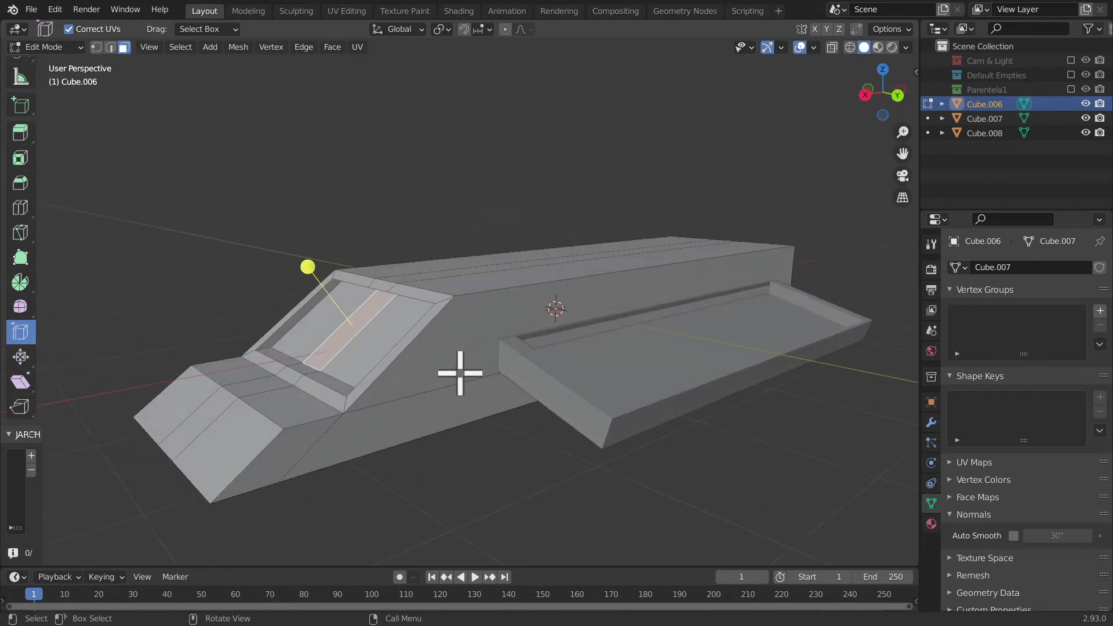
scroll(69, 149, up, 2)
scroll(20, 170, up, 5)
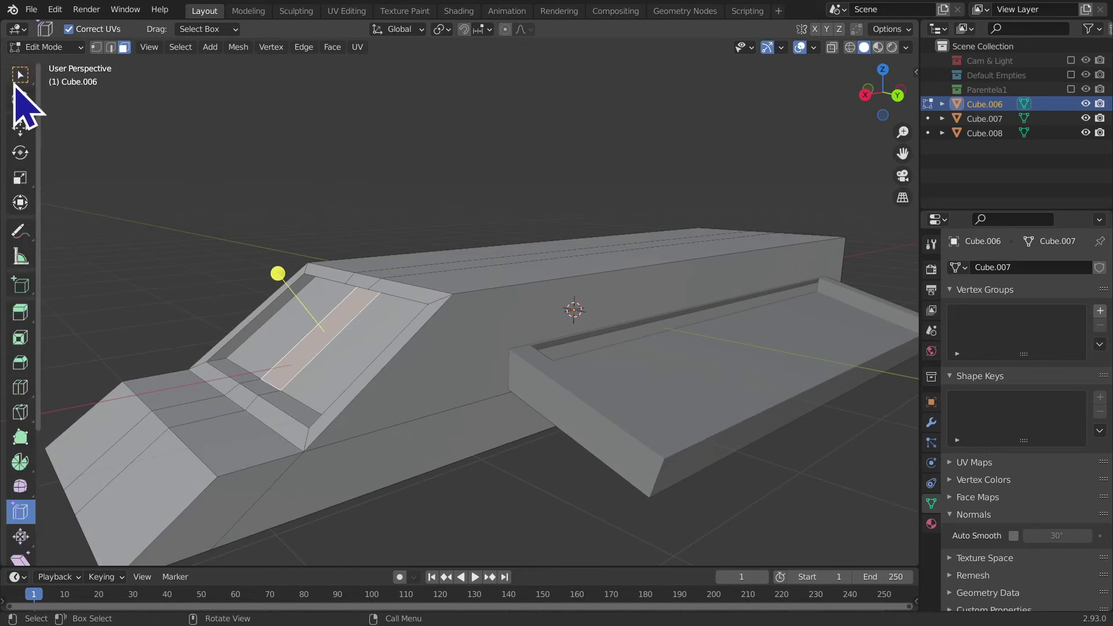
click(18, 80)
key(e)
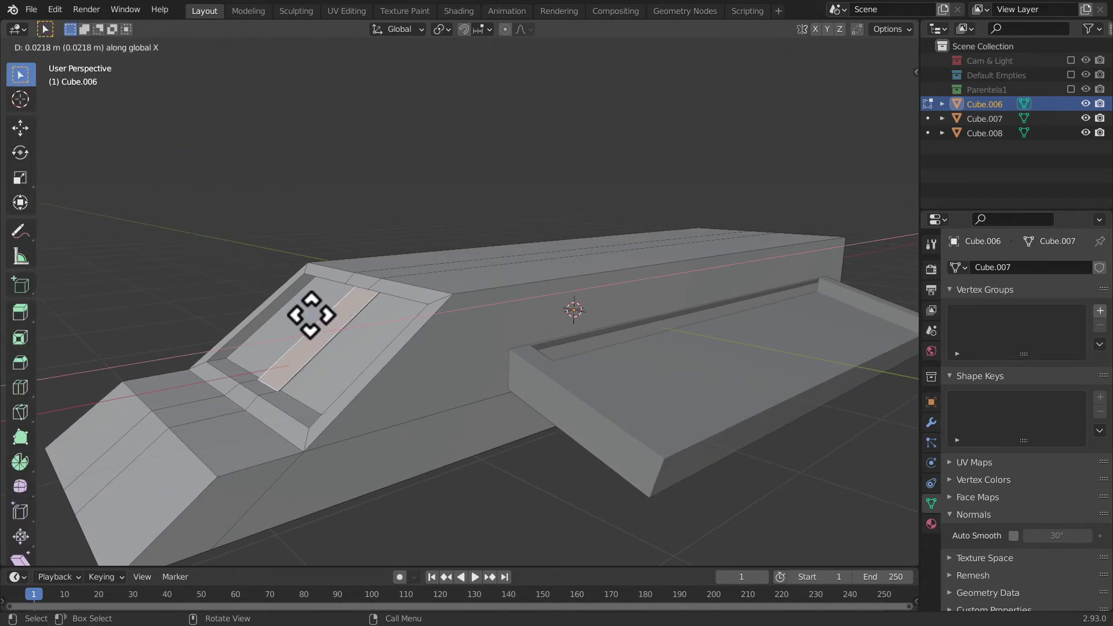
click(305, 315)
mouse_move(305, 315)
middle_down()
mouse_move(429, 363)
mouse_move(429, 385)
middle_up()
- Add a horizontal edge loop across the hull's rear face, then select the upper-left front face
key(Tab)
mouse_move(435, 423)
middle_down()
mouse_move(278, 418)
mouse_move(208, 400)
middle_up()
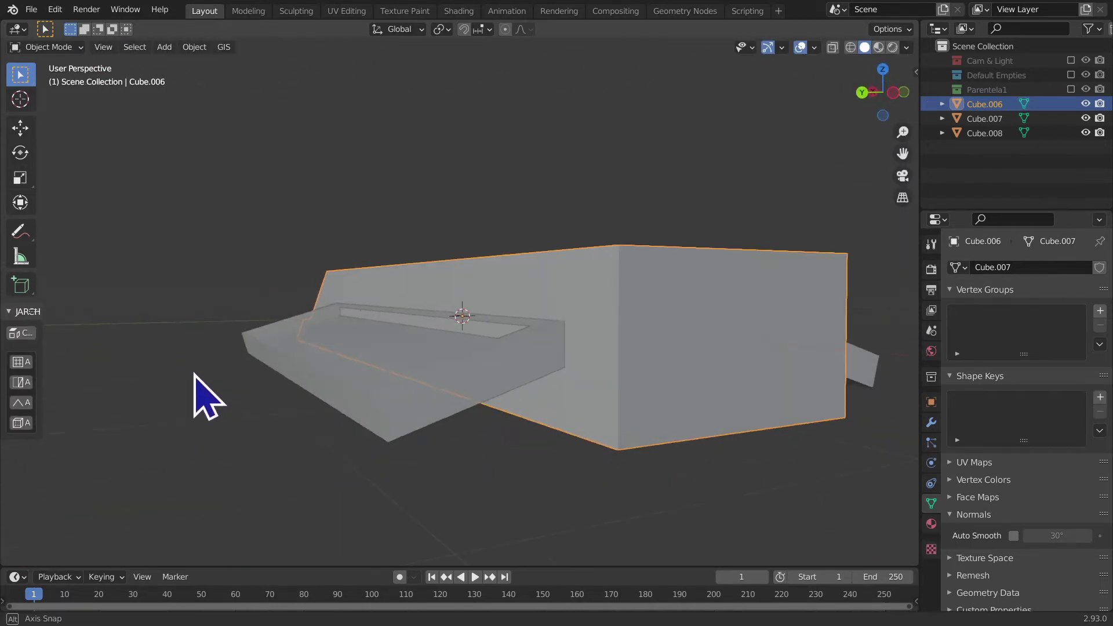
key(Tab)
middle_drag(562, 418, 571, 429)
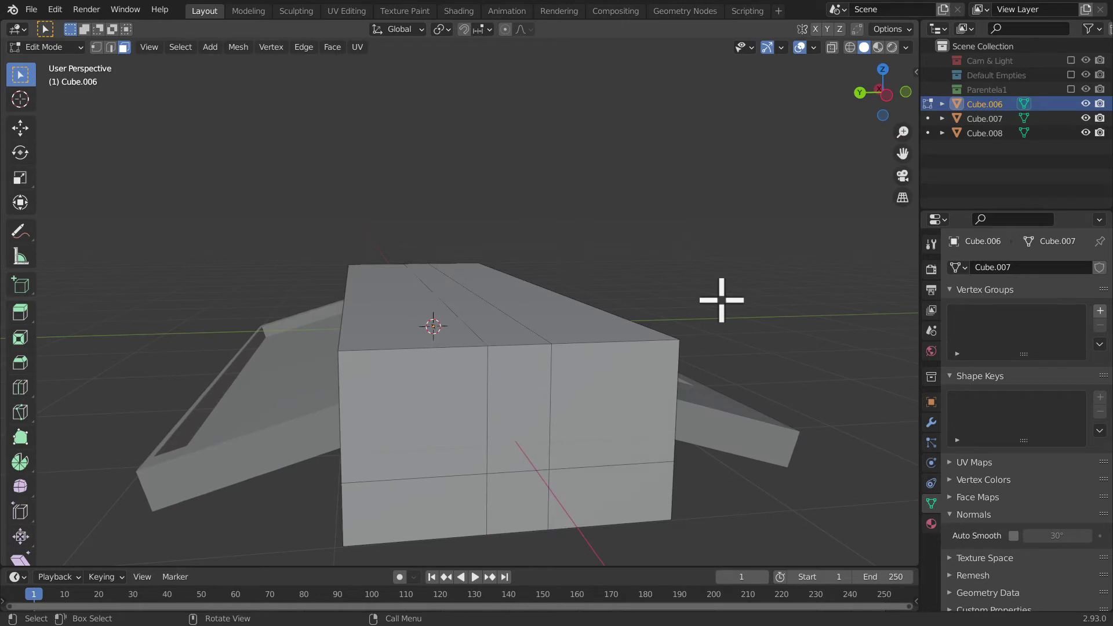
key(ctrl+r)
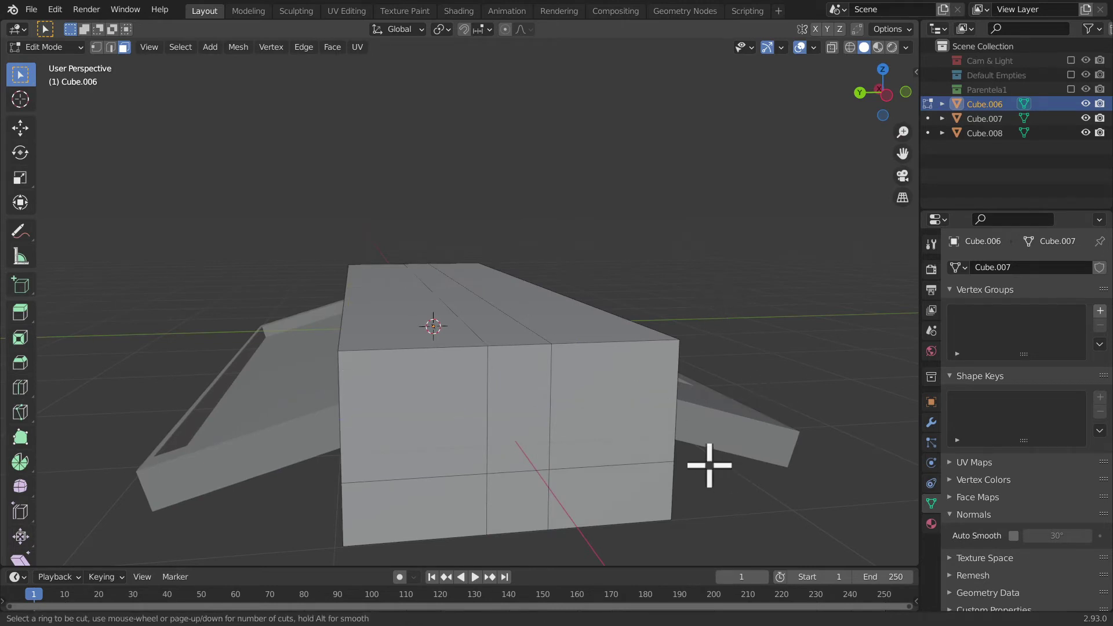
click(671, 429)
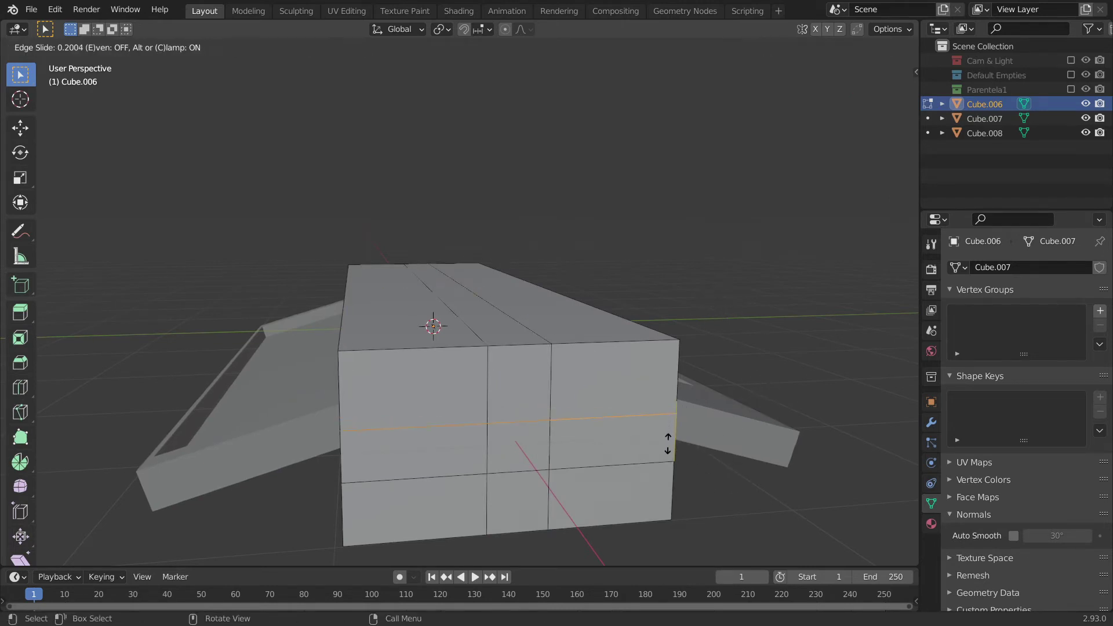
click(666, 451)
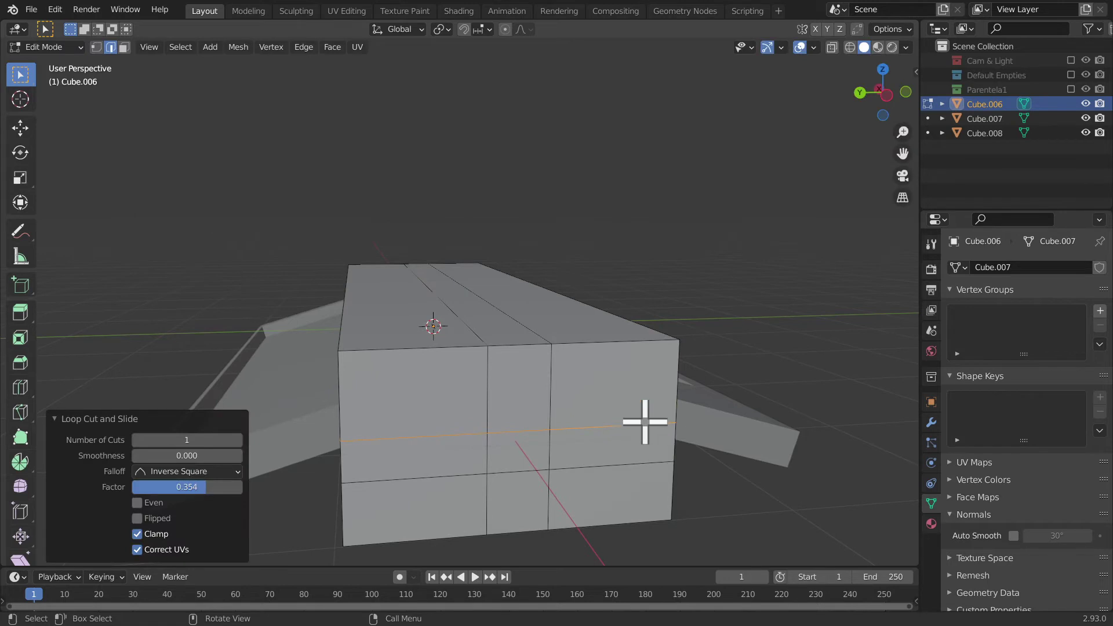
click(657, 395)
shift+click(452, 390)
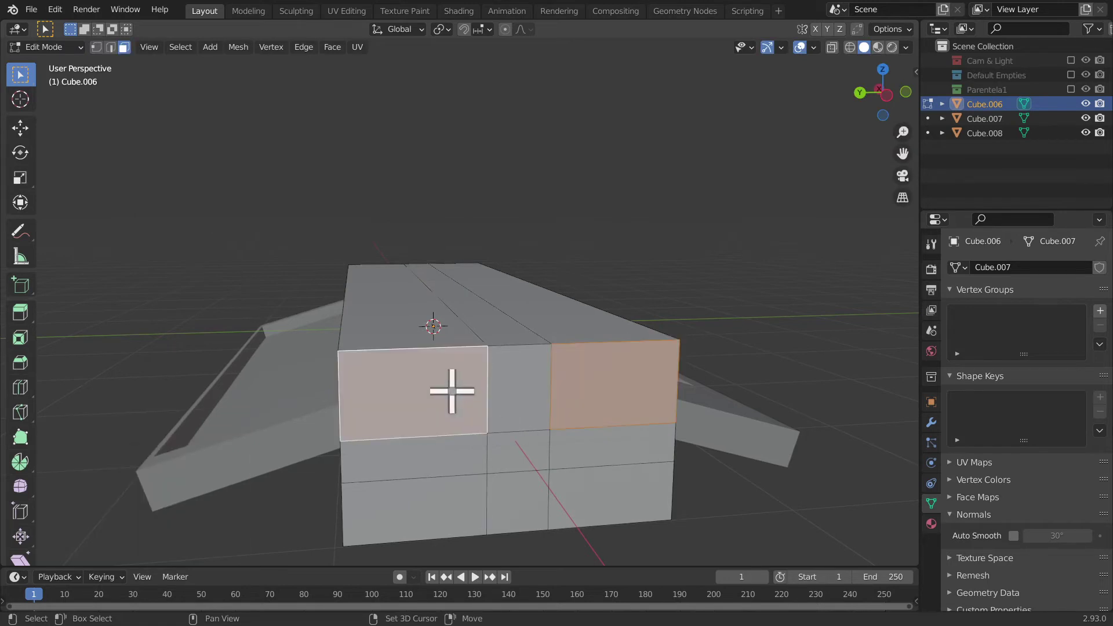
- Inset the four front faces and push them inward along X as recessed panels
shift+click(446, 509)
shift+click(631, 491)
mouse_move(623, 502)
middle_down()
mouse_move(661, 507)
mouse_move(577, 368)
middle_up()
scroll(631, 409, up, 2)
key(i)
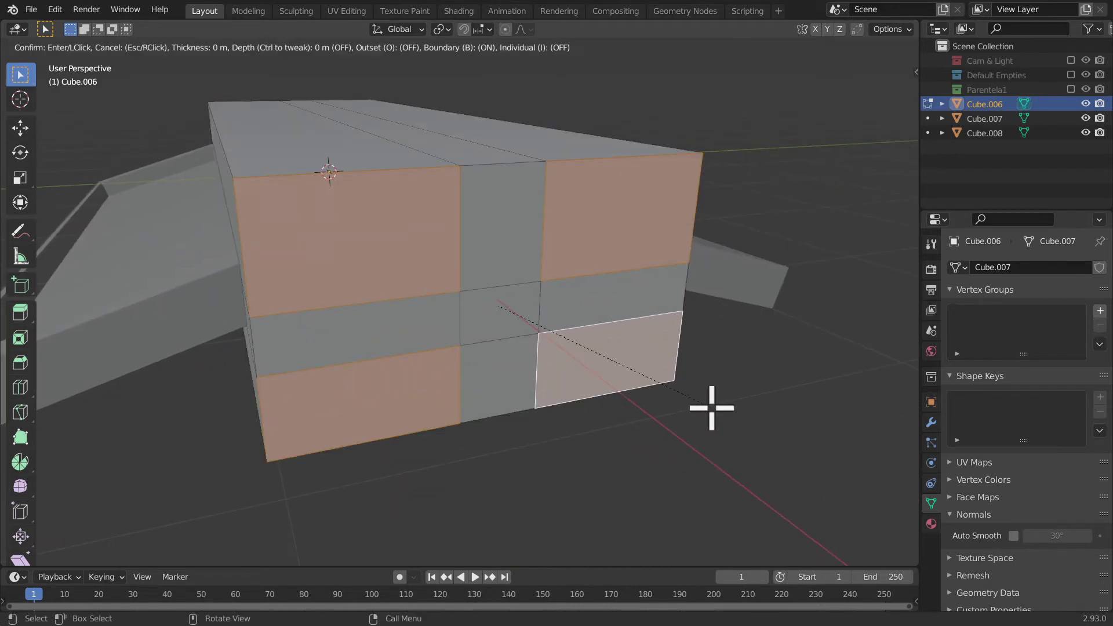
click(662, 385)
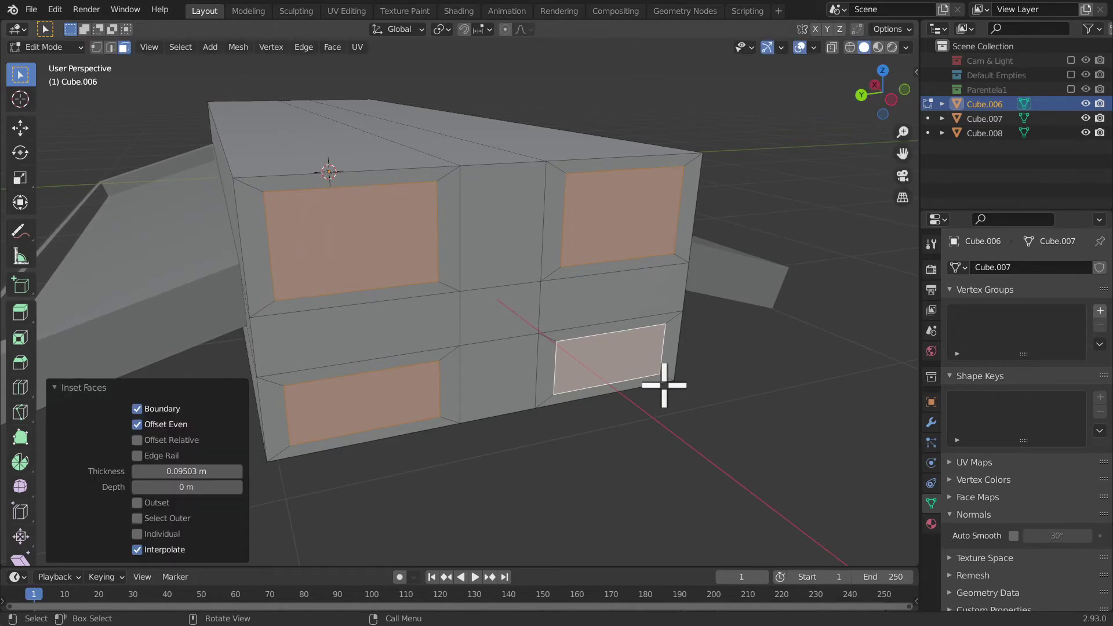
mouse_move(664, 385)
middle_down()
mouse_move(678, 410)
mouse_move(659, 377)
middle_up()
key(g)
key(x)
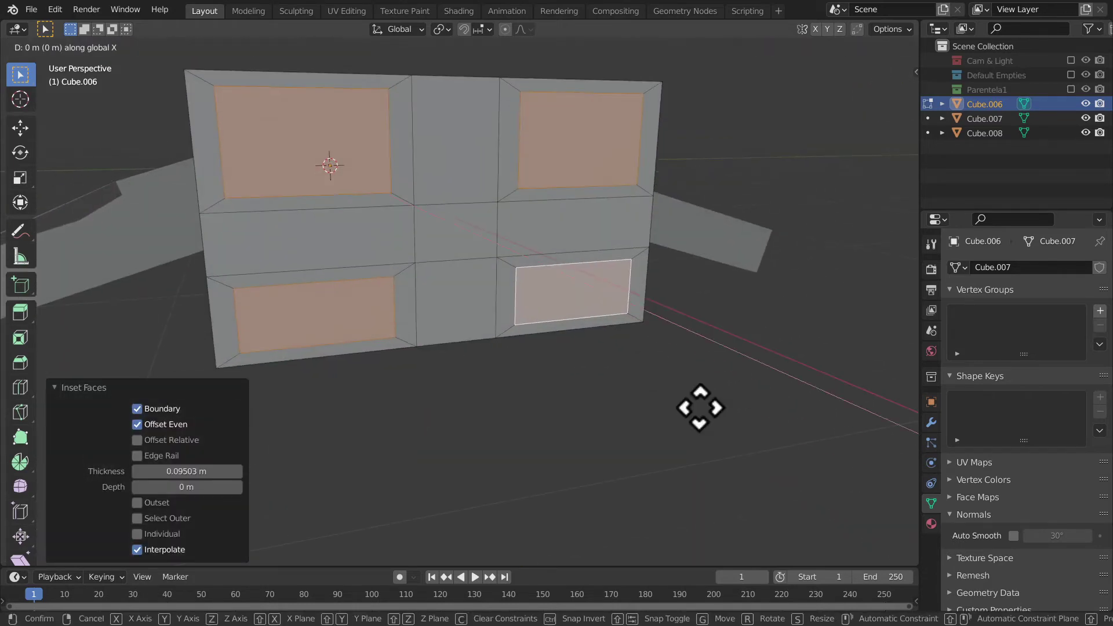
click(688, 398)
- Select the hull's two top faces plus three of its side faces
middle_drag(688, 398, 688, 425)
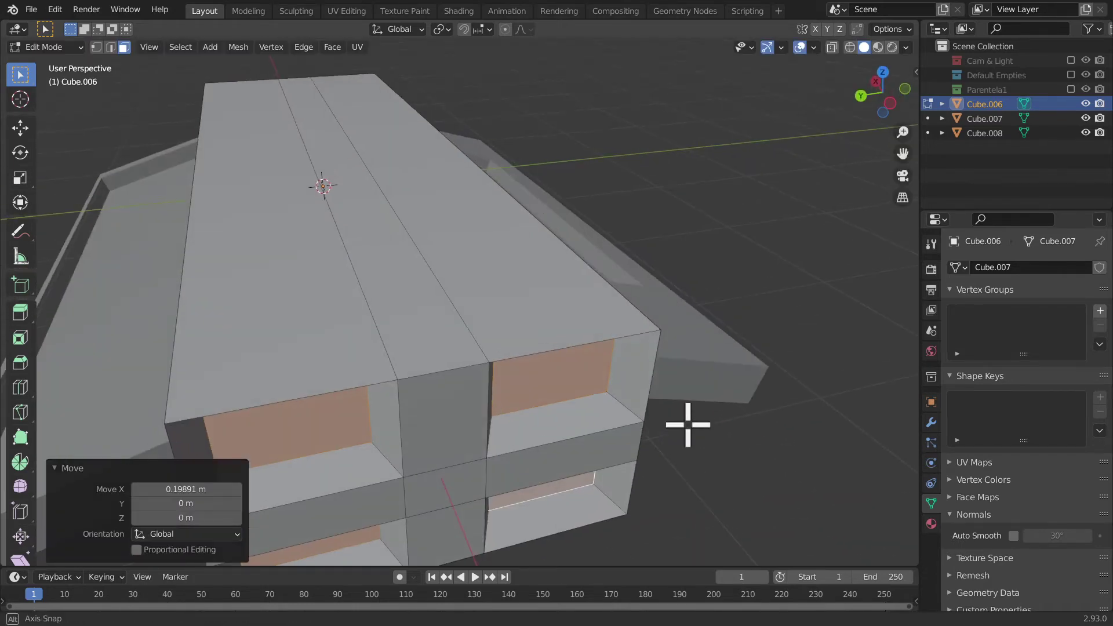
click(322, 308)
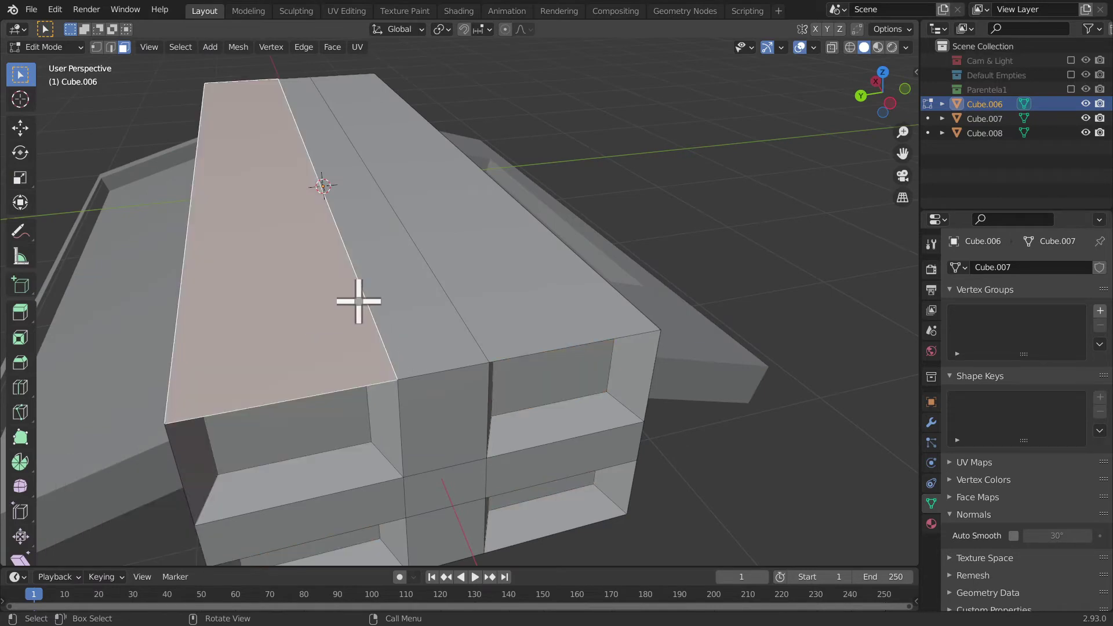
mouse_move(358, 301)
middle_down()
mouse_move(363, 281)
mouse_move(343, 266)
mouse_move(367, 230)
middle_up()
shift+click(432, 213)
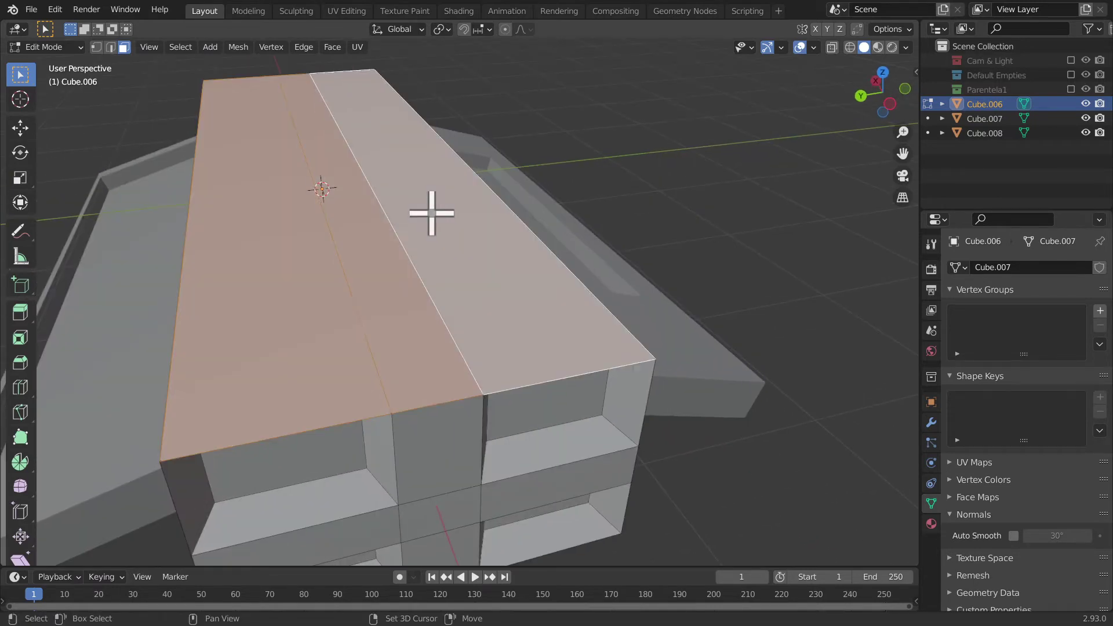
mouse_move(432, 213)
middle_down()
mouse_move(428, 199)
mouse_move(400, 198)
middle_up()
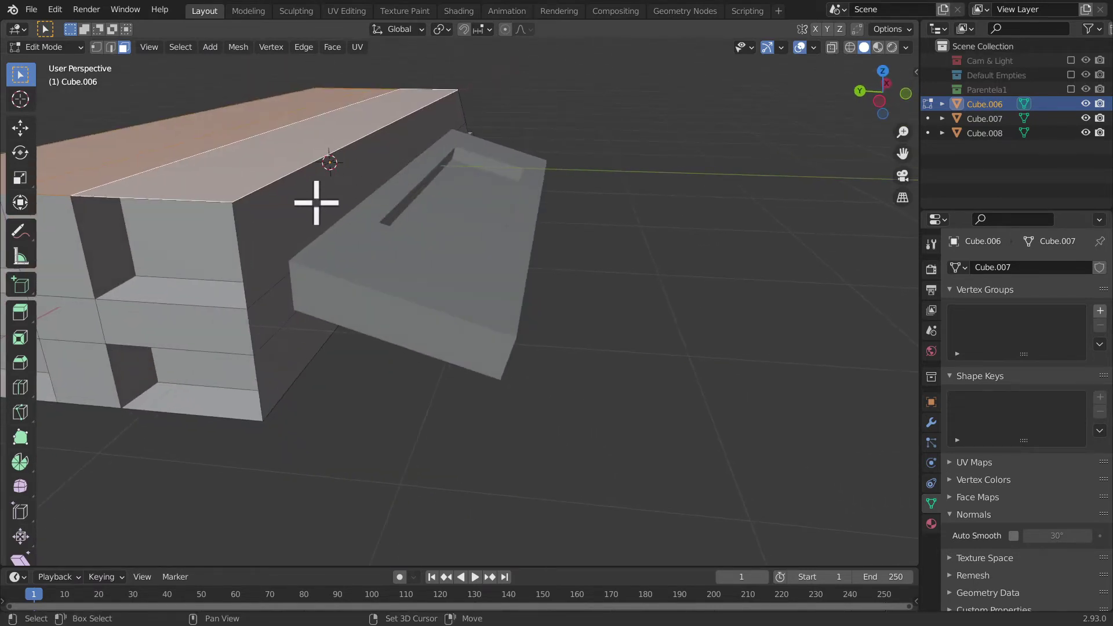
mouse_move(316, 203)
middle_down()
mouse_move(271, 323)
mouse_move(296, 363)
mouse_move(341, 283)
middle_up()
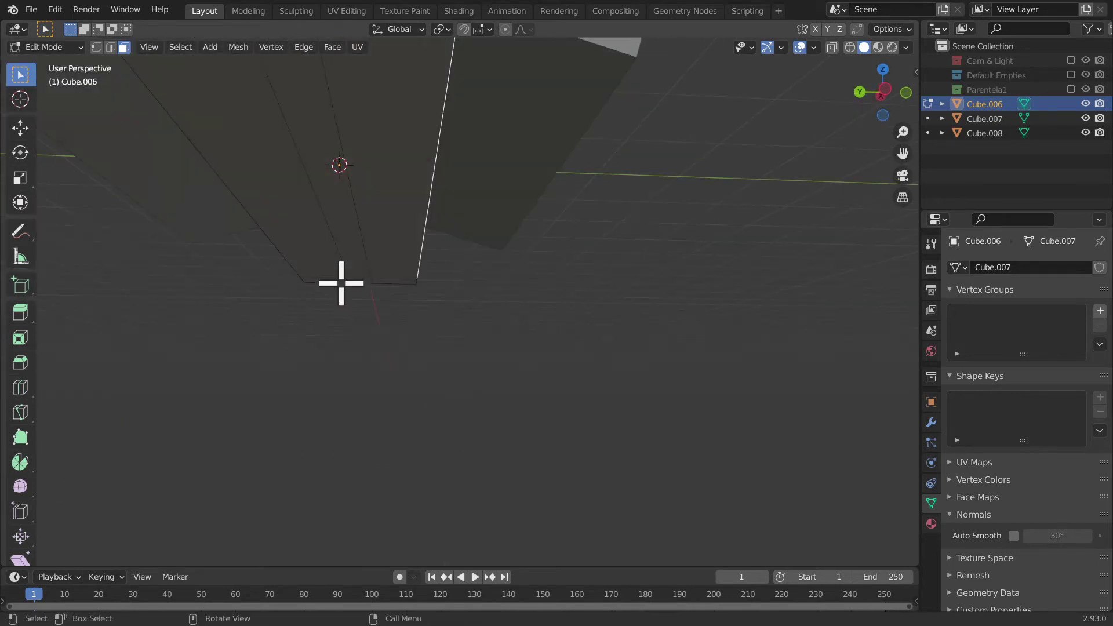
mouse_move(394, 166)
middle_down()
mouse_move(300, 199)
mouse_move(338, 231)
middle_up()
click(338, 219)
shift+click(355, 136)
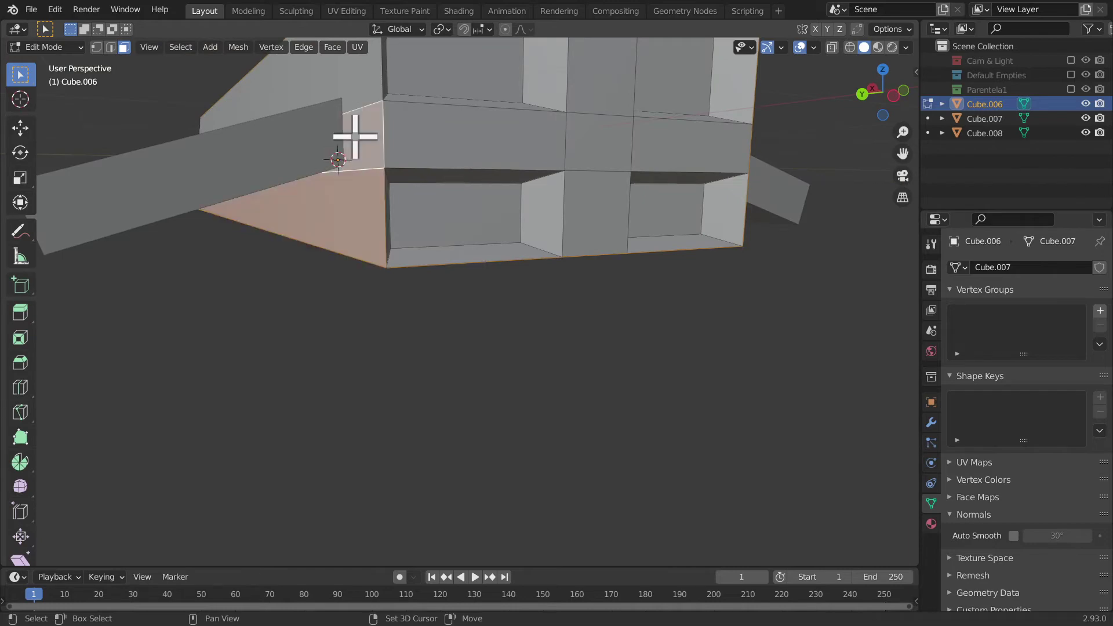
shift+click(364, 87)
middle_drag(364, 87, 361, 120)
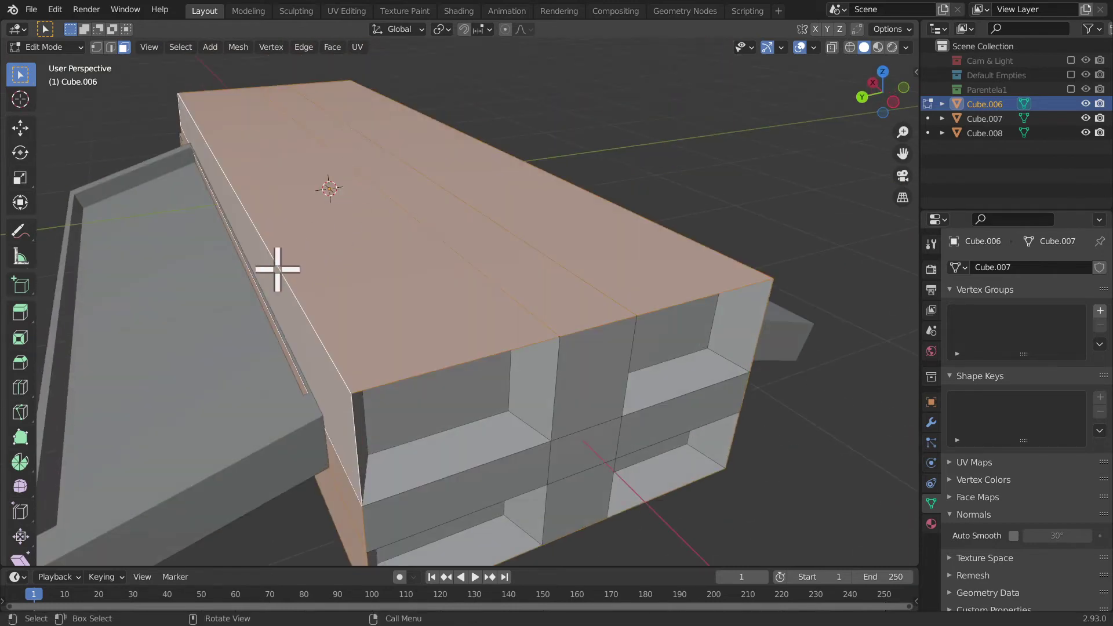
middle_drag(288, 266, 313, 257)
middle_drag(397, 252, 374, 252)
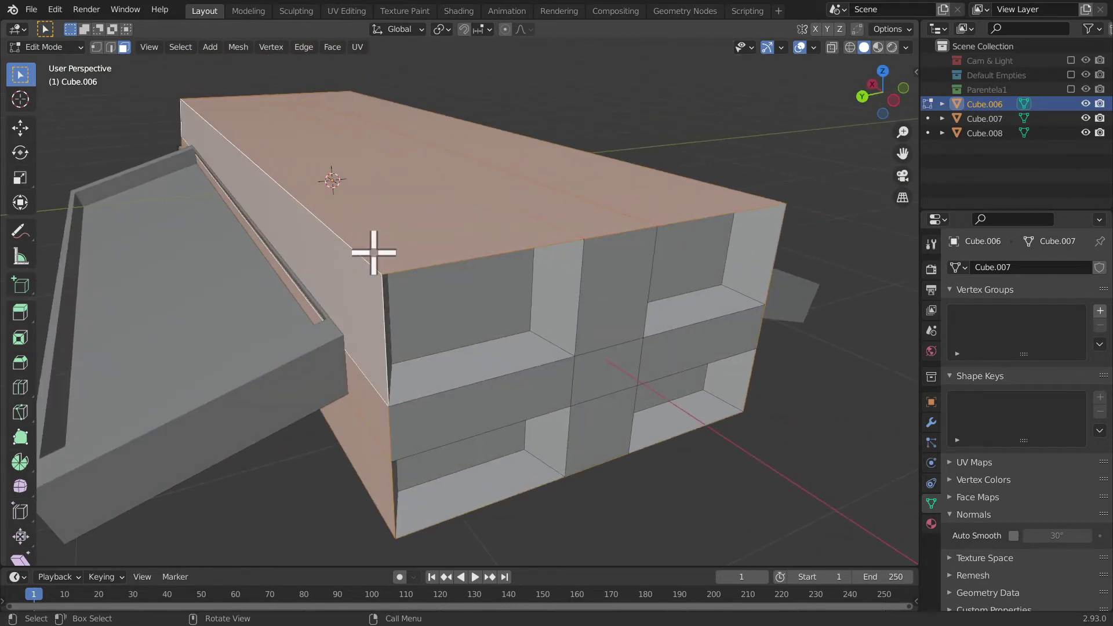
click(29, 321)
- Extrude the selected top and side faces individually to thicken the hull slightly
click(61, 402)
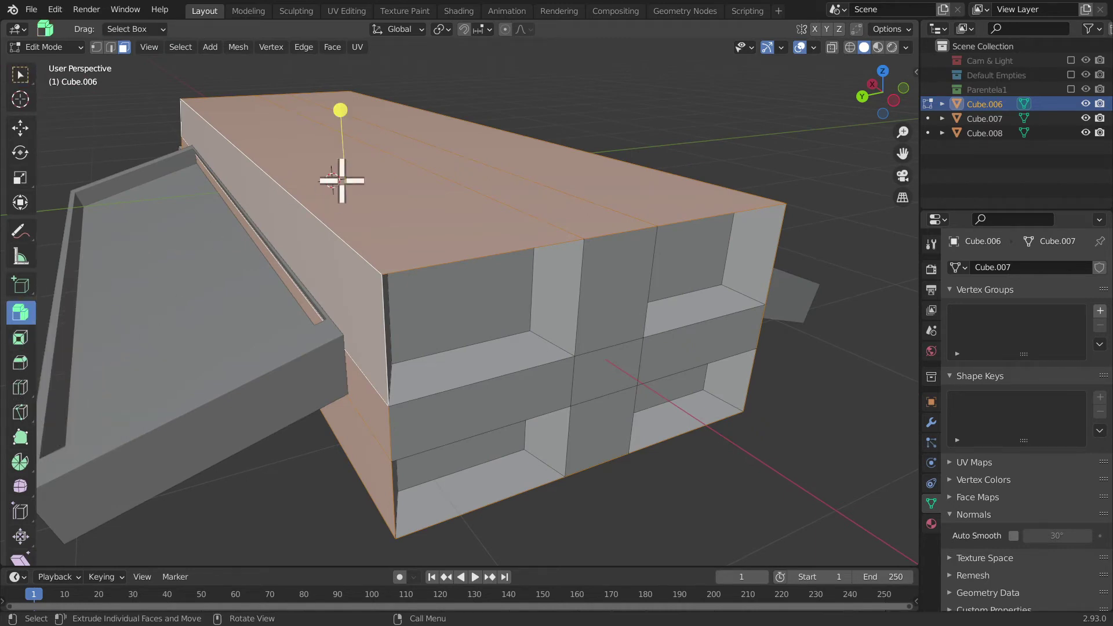
drag(339, 115, 338, 115)
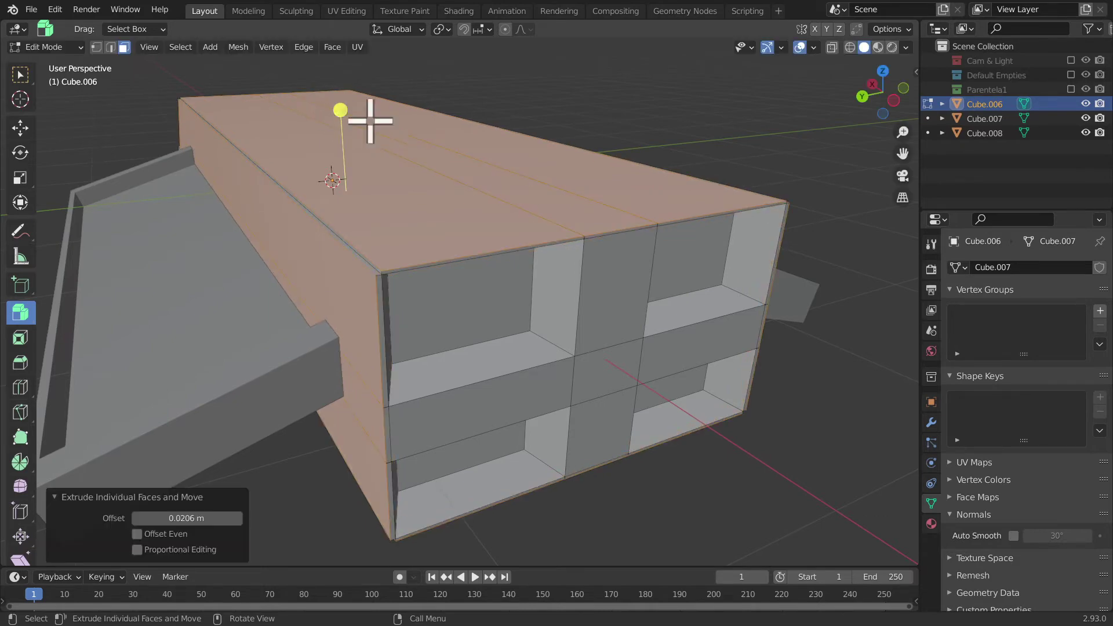
mouse_move(509, 134)
middle_down()
mouse_move(522, 193)
mouse_move(360, 166)
middle_up()
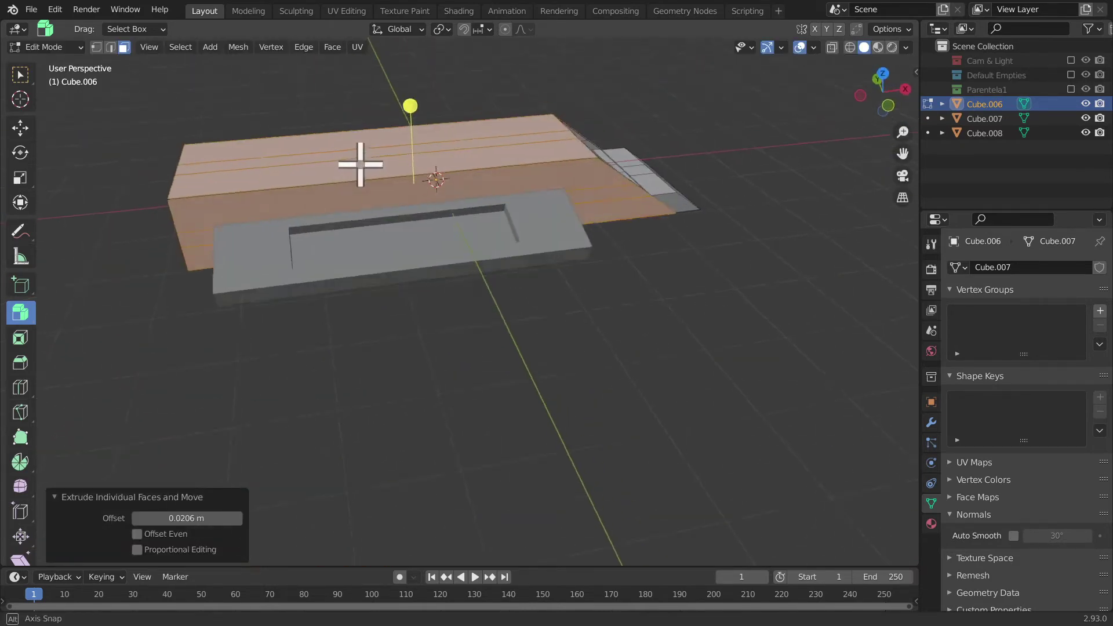
key(Tab)
mouse_move(617, 244)
middle_down()
mouse_move(497, 248)
mouse_move(385, 211)
mouse_move(343, 136)
mouse_move(343, 250)
mouse_move(621, 313)
mouse_move(690, 221)
middle_up()
key(Tab)
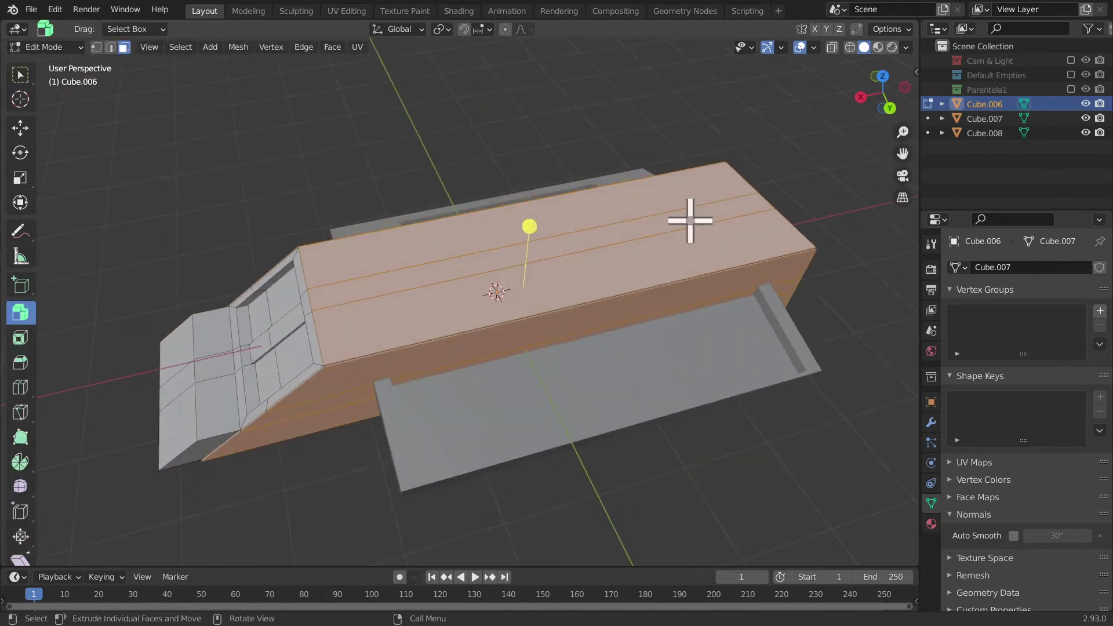
- Loop-cut the hull top at centre and extrude one top strip 1.2459 m upward
key(alt+a)
key(ctrl+r)
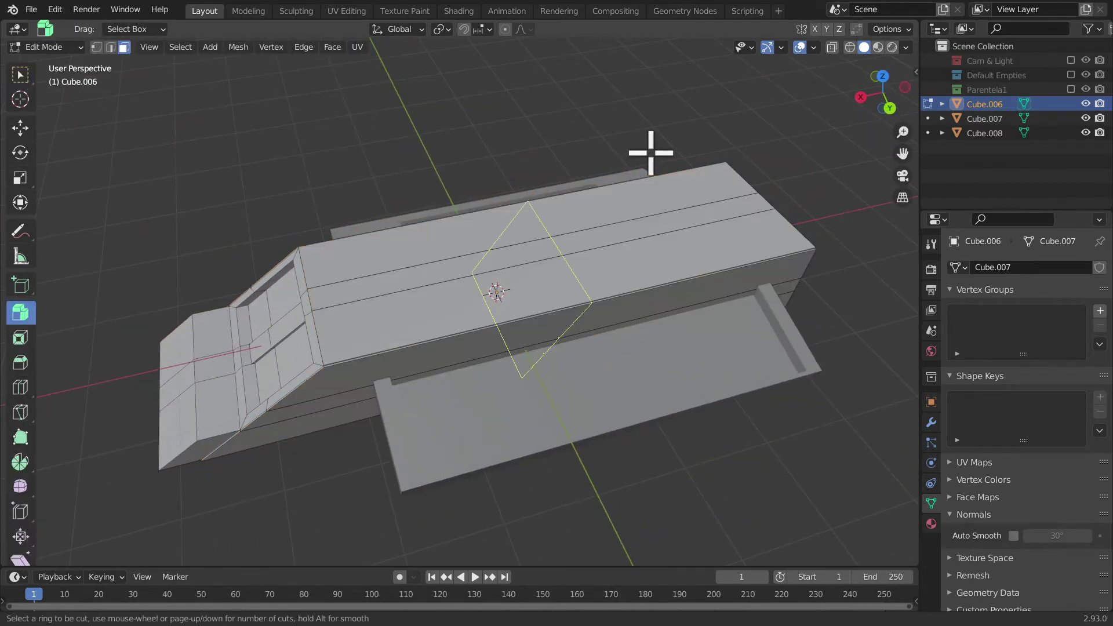
click(651, 152)
right_click(650, 152)
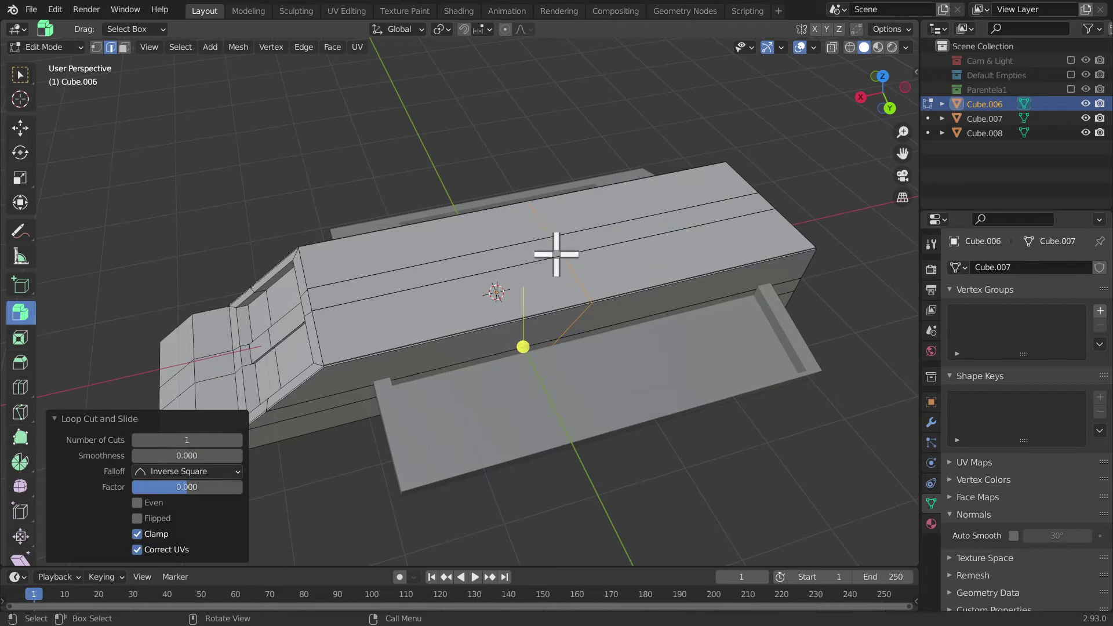
key(3)
click(576, 238)
mouse_move(726, 303)
middle_down()
mouse_move(715, 296)
mouse_move(725, 300)
middle_up()
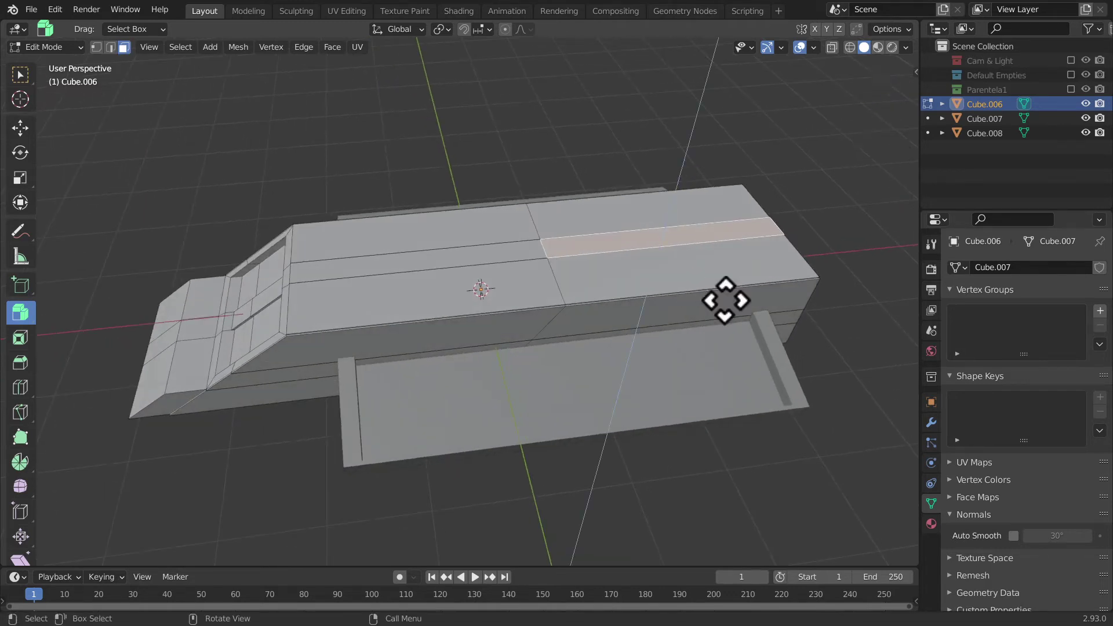
key(e)
click(741, 218)
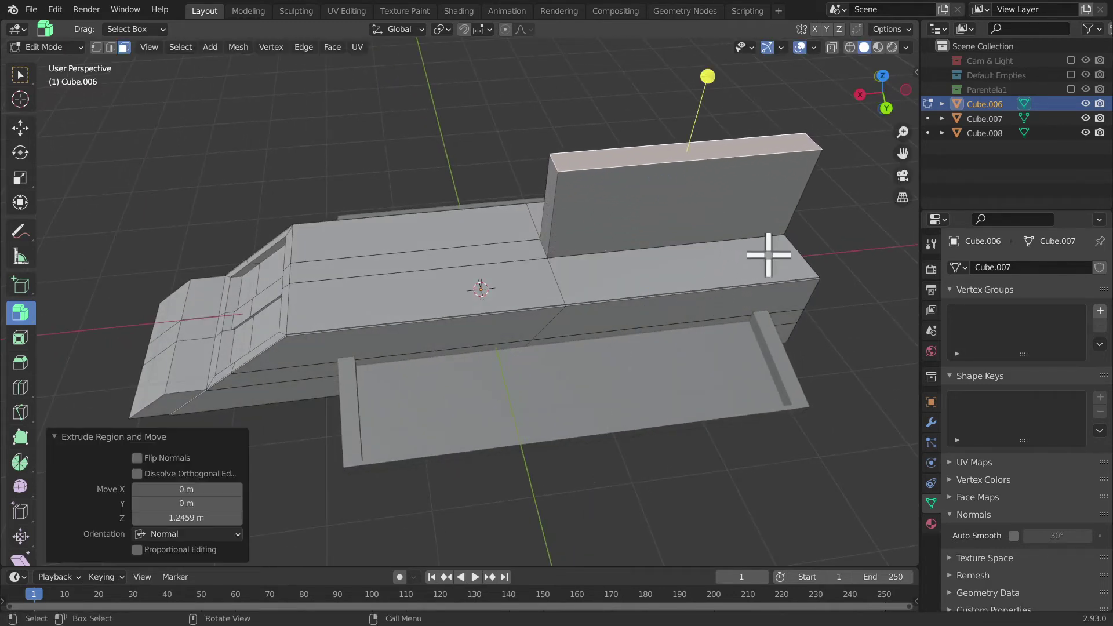
- Shift the raised block's top along X to slant it into a wedge
key(g)
key(x)
click(846, 249)
mouse_move(846, 249)
middle_down()
mouse_move(611, 266)
mouse_move(433, 236)
mouse_move(256, 227)
middle_up()
click(611, 266)
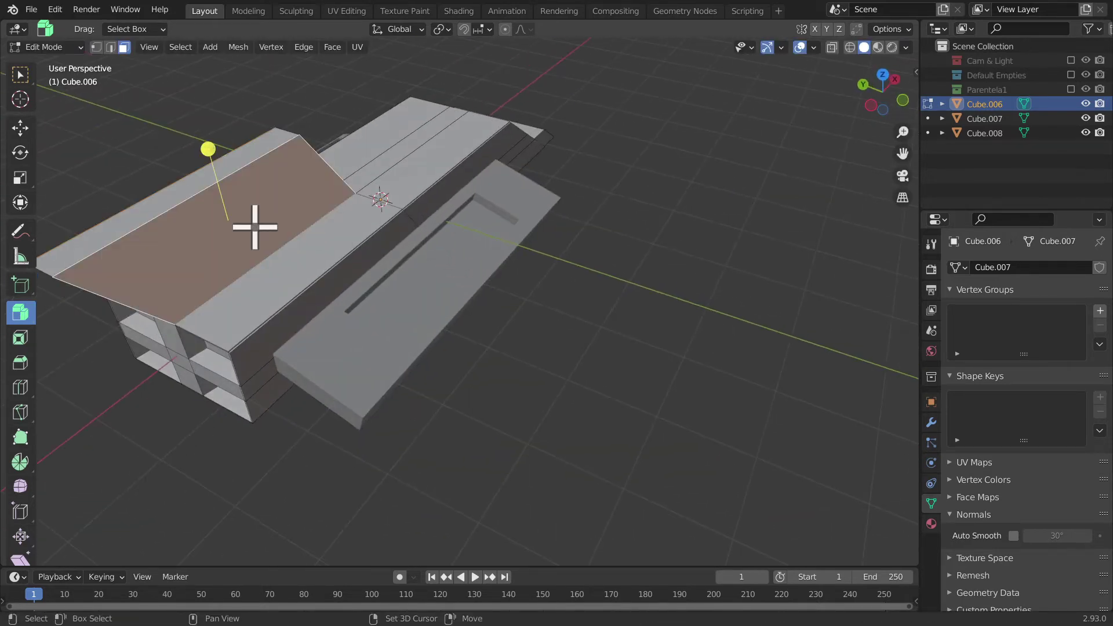
mouse_move(440, 278)
middle_down()
mouse_move(542, 273)
mouse_move(714, 307)
middle_up()
- Inset the wedge's sloped face and flatten the inset vertically by scaling along Z
scroll(738, 333, up, 3)
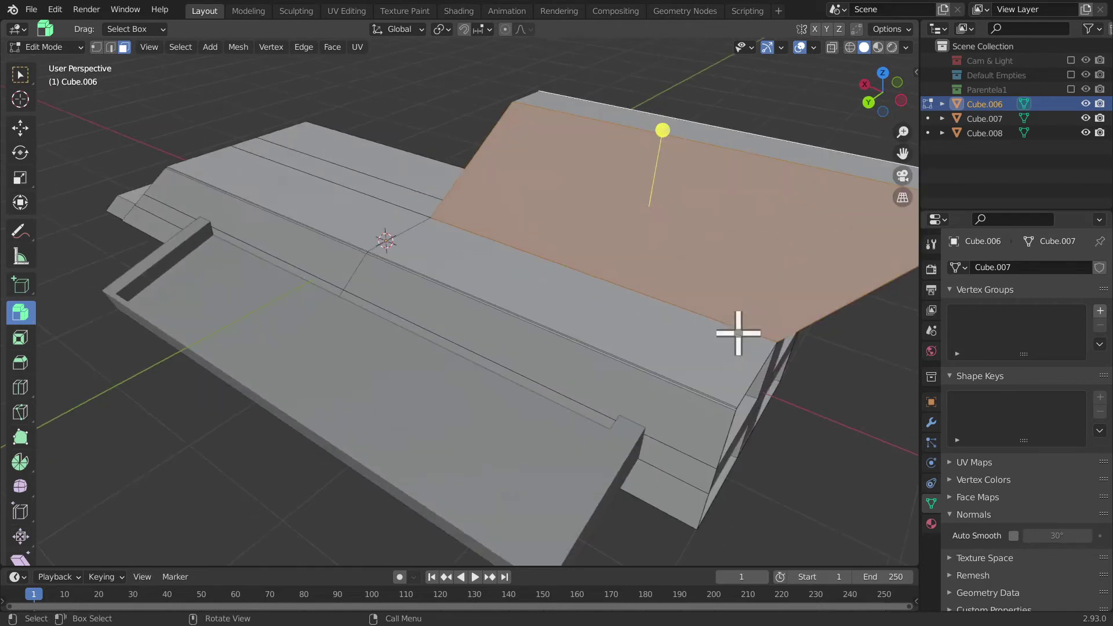
key(i)
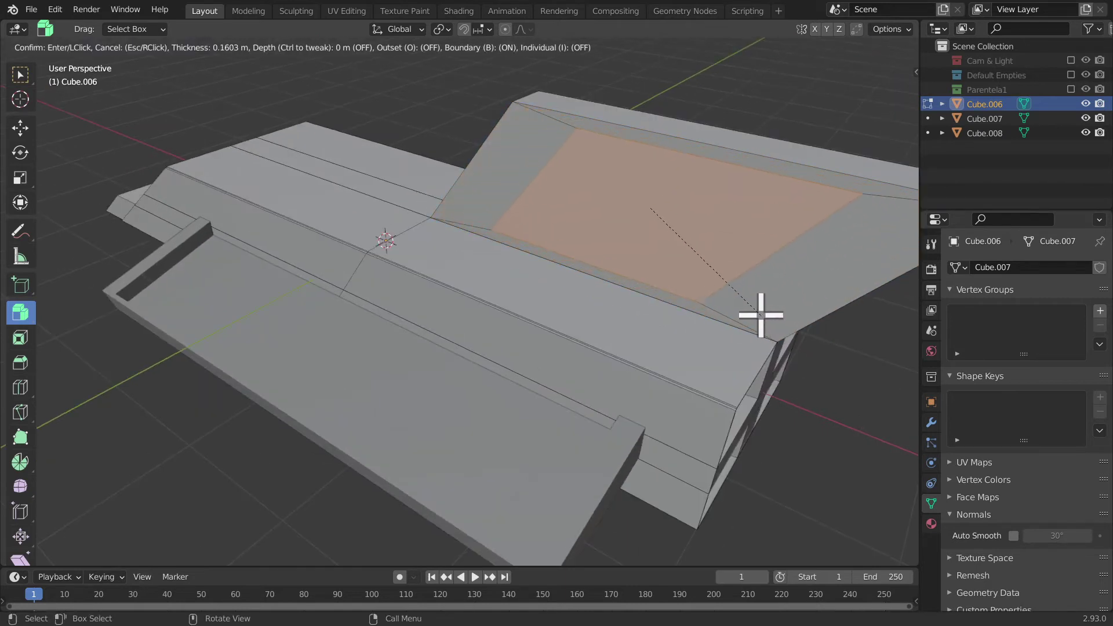
click(797, 319)
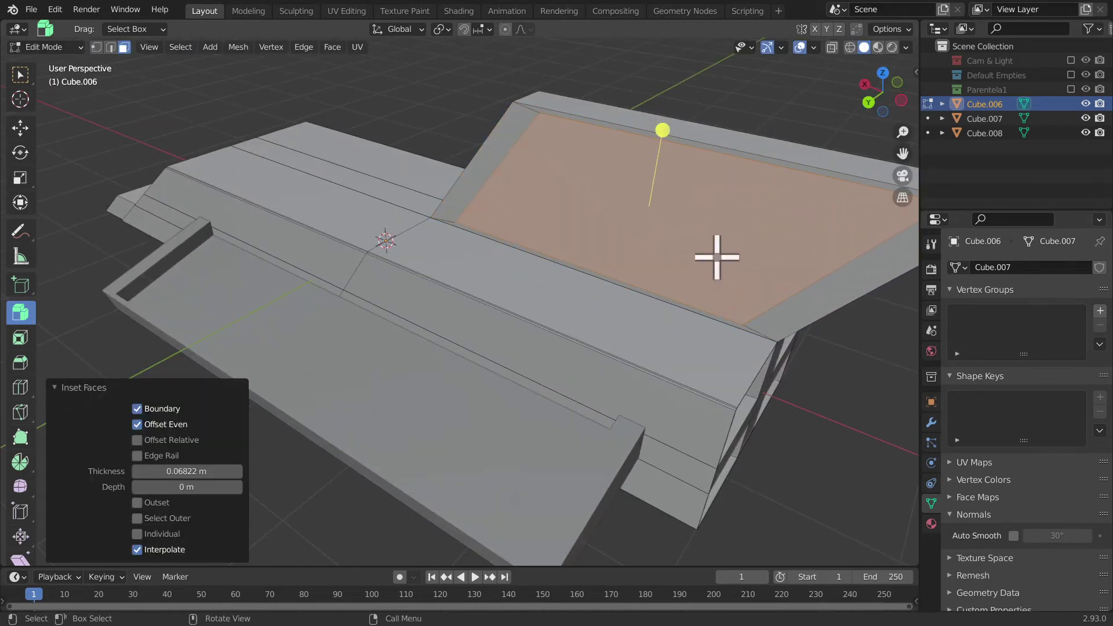
key(z)
key(s)
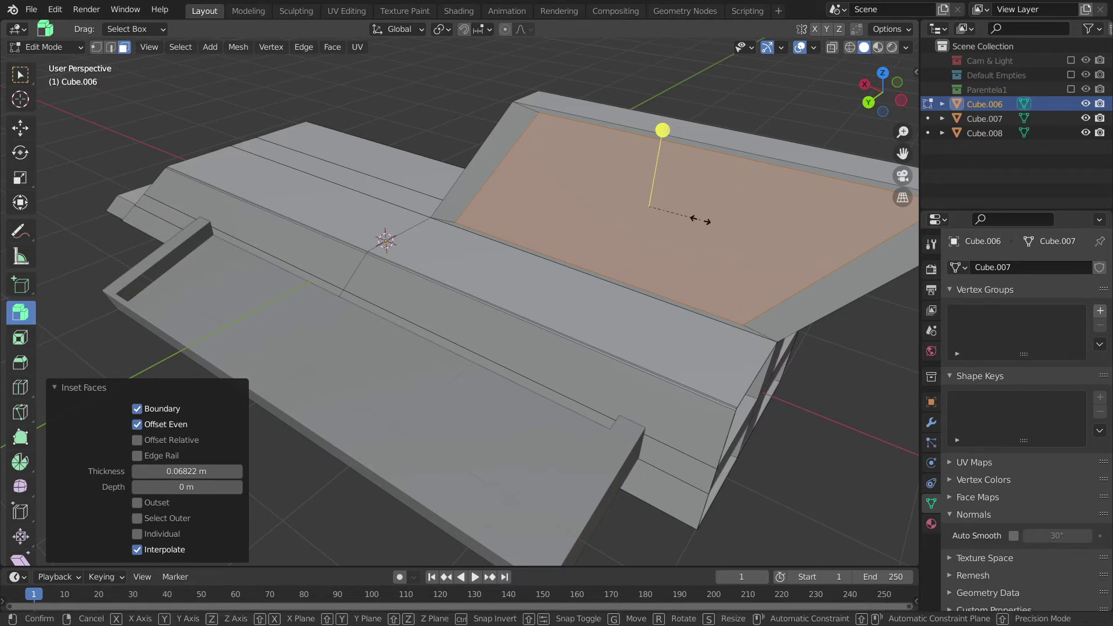
key(z)
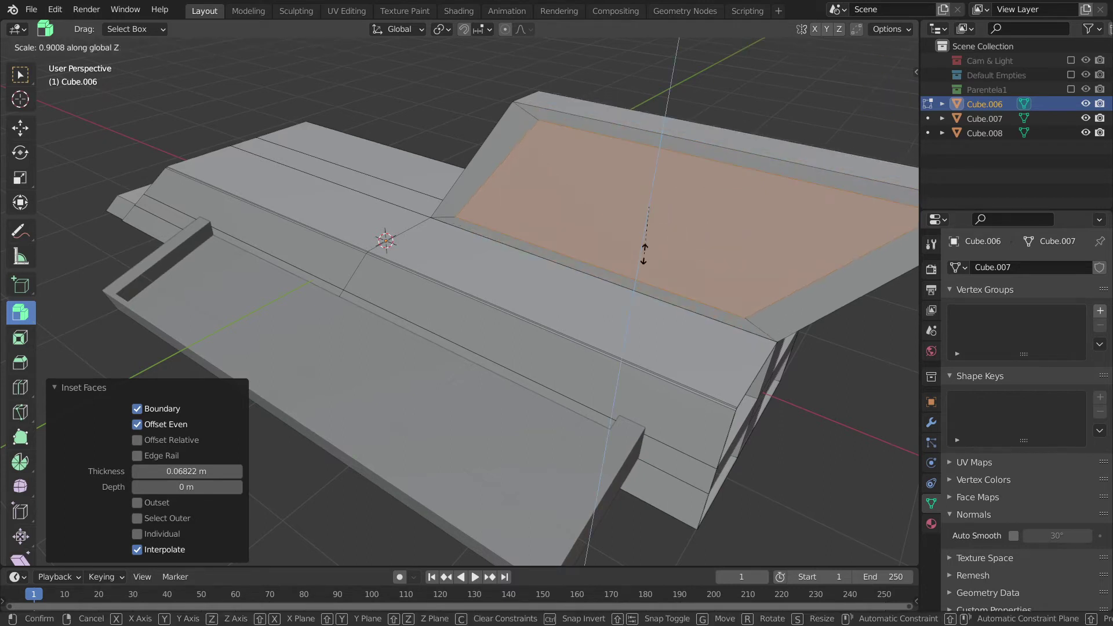
click(665, 232)
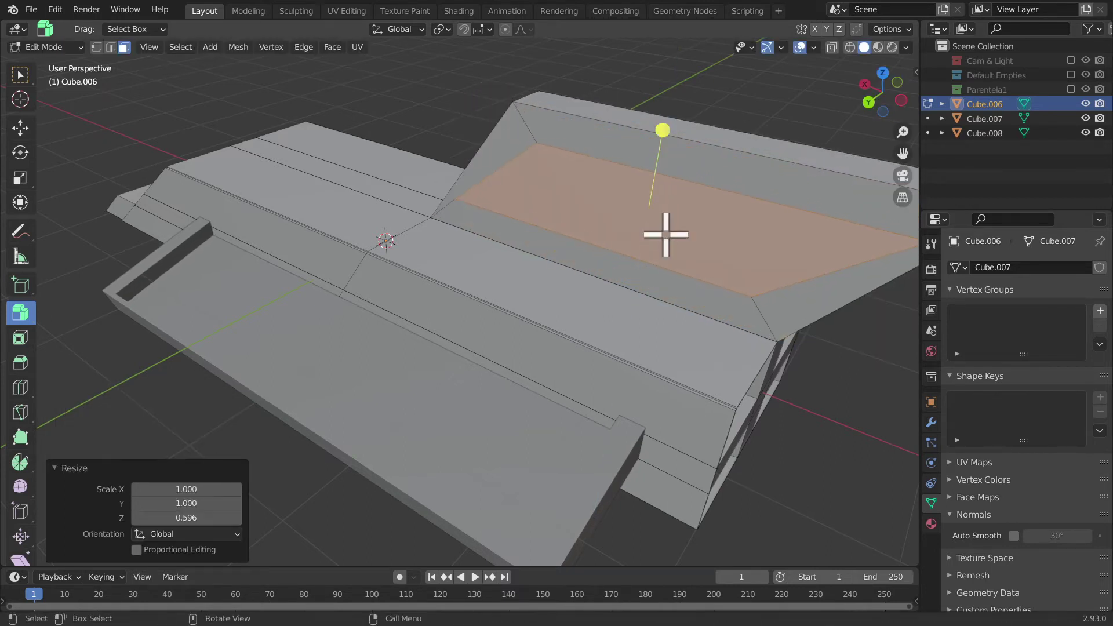
- Try moving the inset face along Y, then undo that move
middle_drag(665, 231, 628, 236)
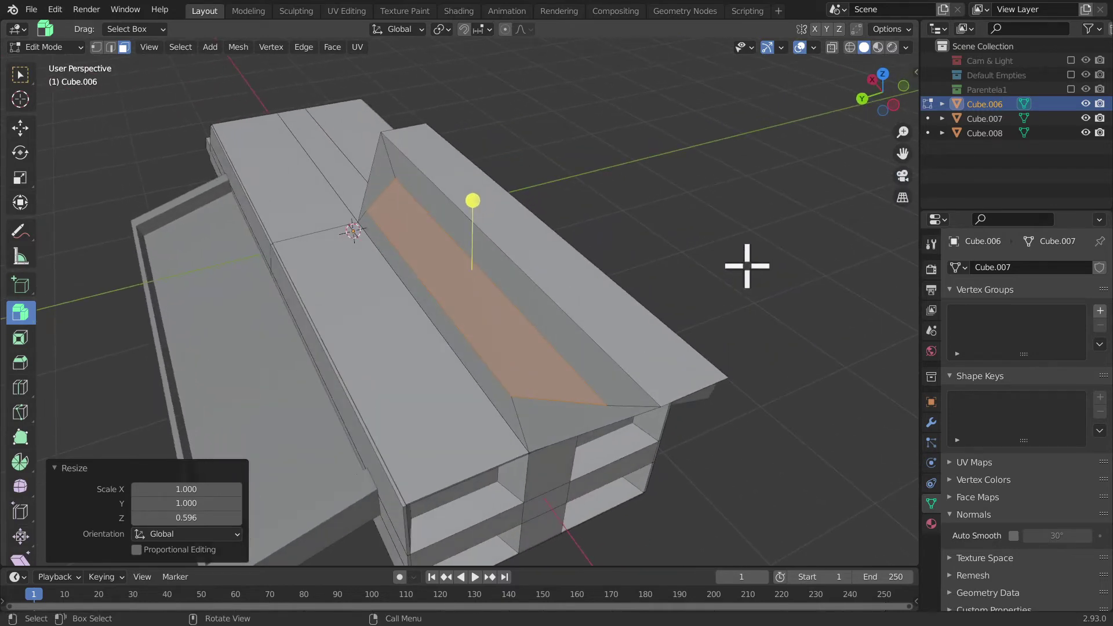
key(g)
key(y)
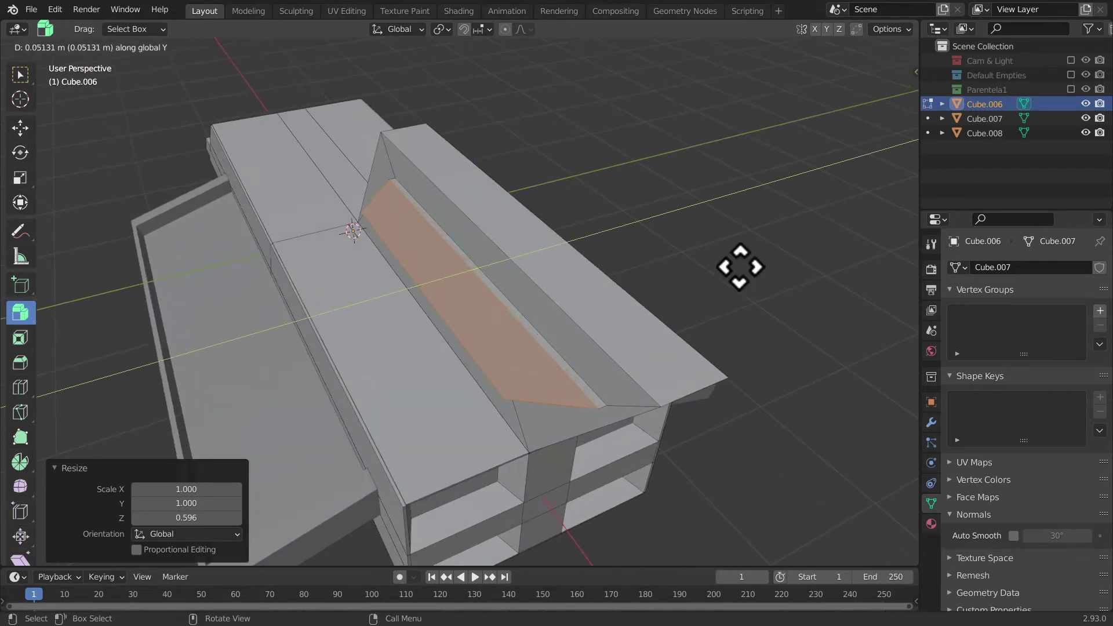
click(750, 264)
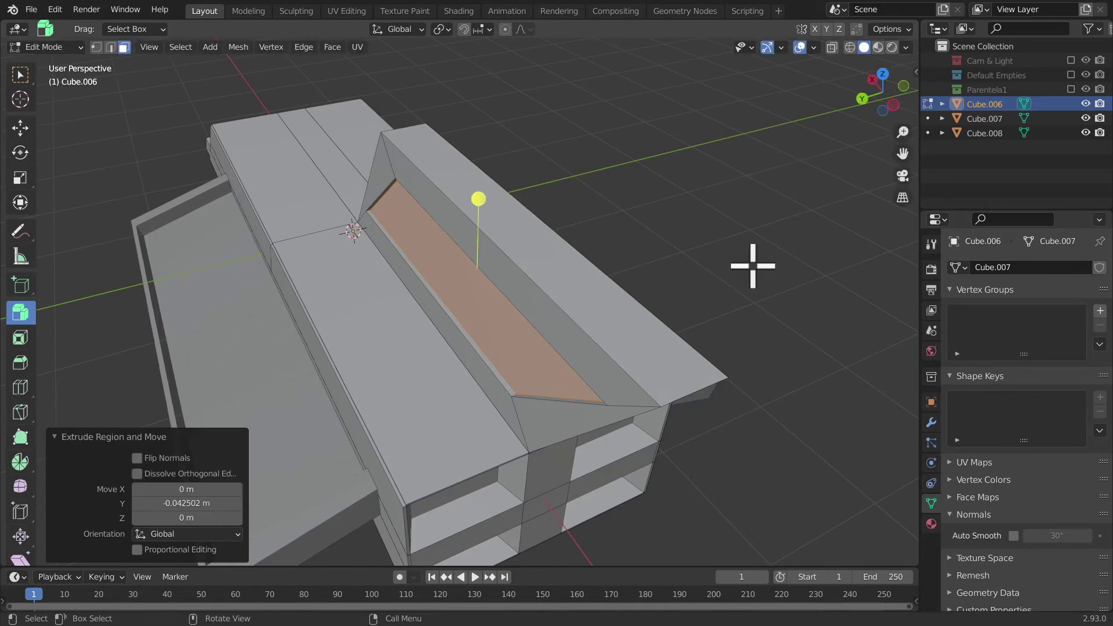
mouse_move(750, 264)
middle_down()
mouse_move(678, 251)
mouse_move(698, 265)
mouse_move(529, 328)
mouse_move(476, 295)
middle_up()
key(ctrl+z)
scroll(699, 265, up, 3)
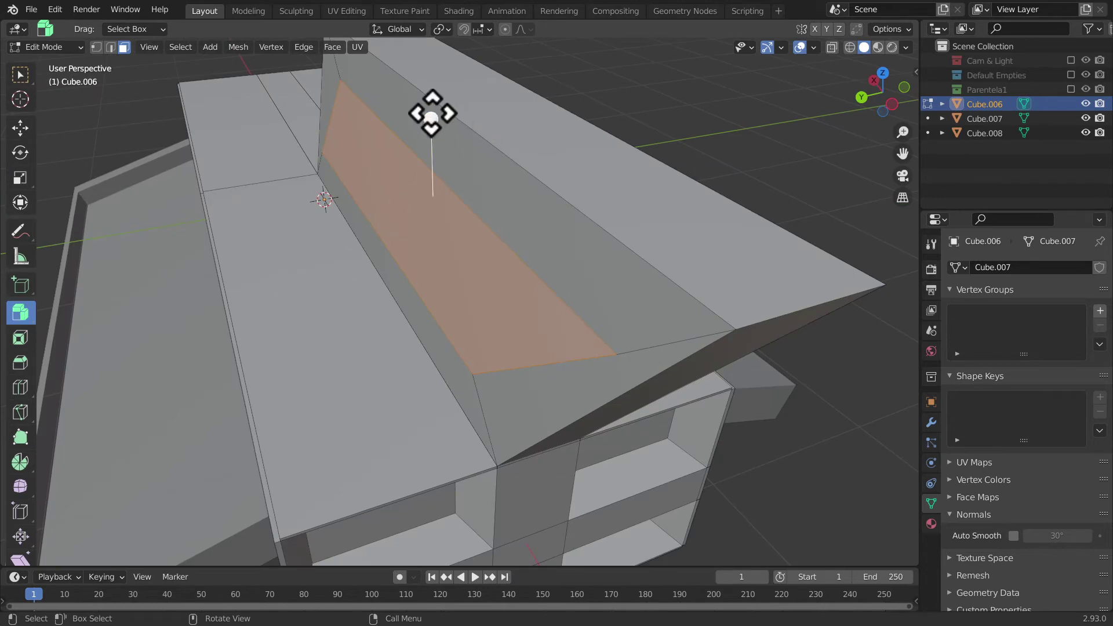
- Recess the sloped face -0.0445 m with Shrink/Fatten and return to Object Mode
key(alt+s)
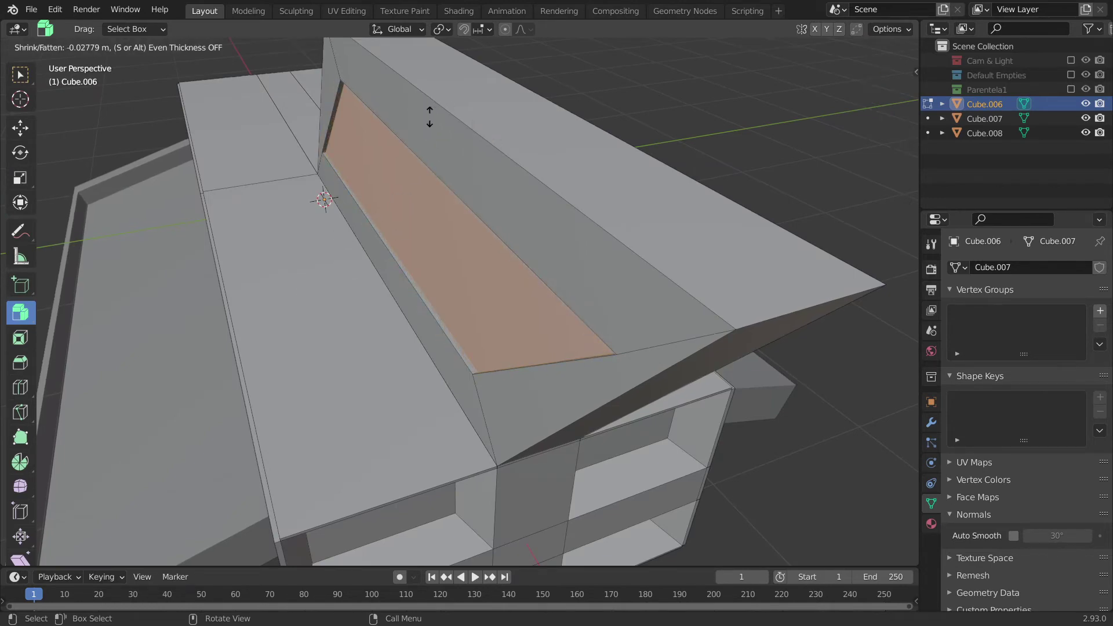
click(423, 119)
scroll(322, 219, down, 5)
mouse_move(323, 218)
middle_down()
mouse_move(470, 268)
mouse_move(427, 375)
mouse_move(249, 241)
middle_up()
scroll(470, 267, down, 3)
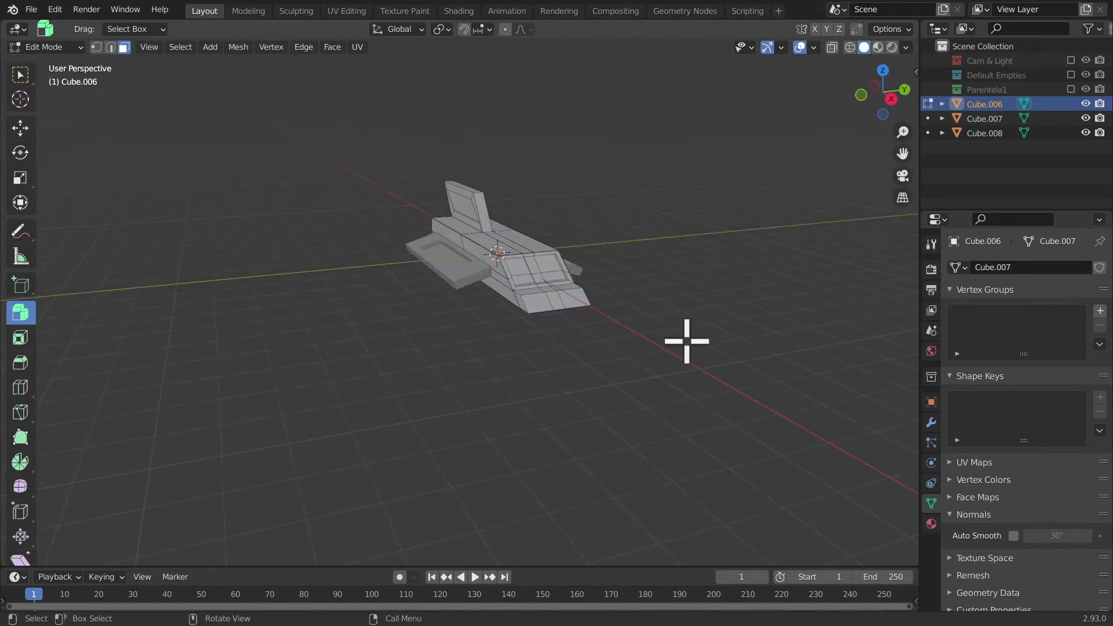
key(Tab)
- Test-move the hull piece off its base twice, undoing both moves
mouse_move(670, 346)
middle_down()
mouse_move(504, 298)
mouse_move(477, 315)
mouse_move(631, 381)
mouse_move(564, 462)
mouse_move(671, 459)
middle_up()
key(g)
click(635, 383)
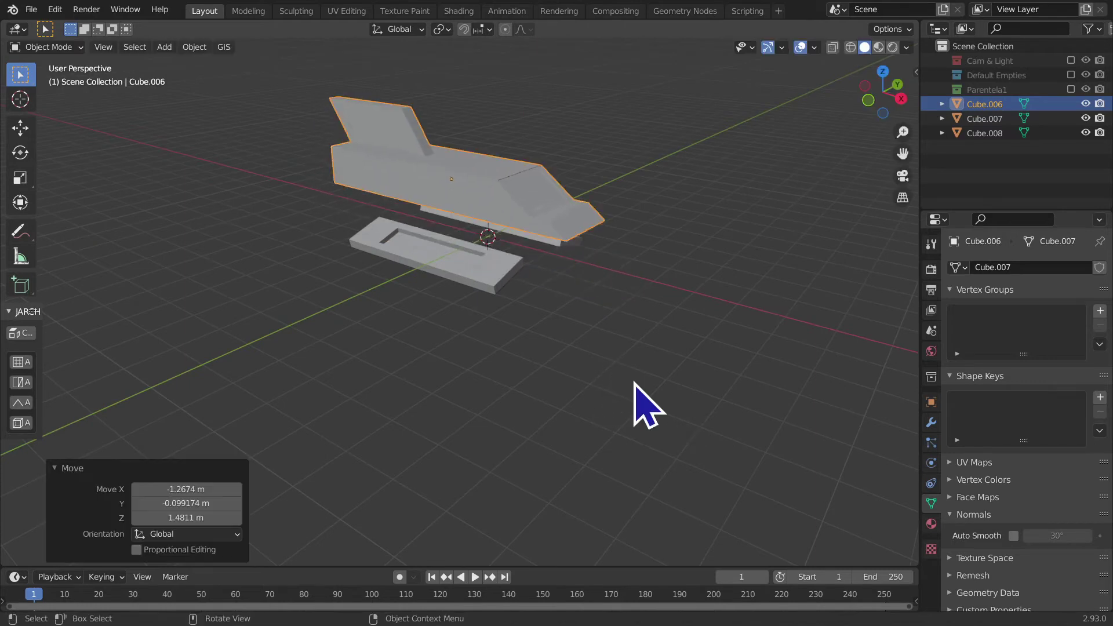
key(ctrl+z)
key(g)
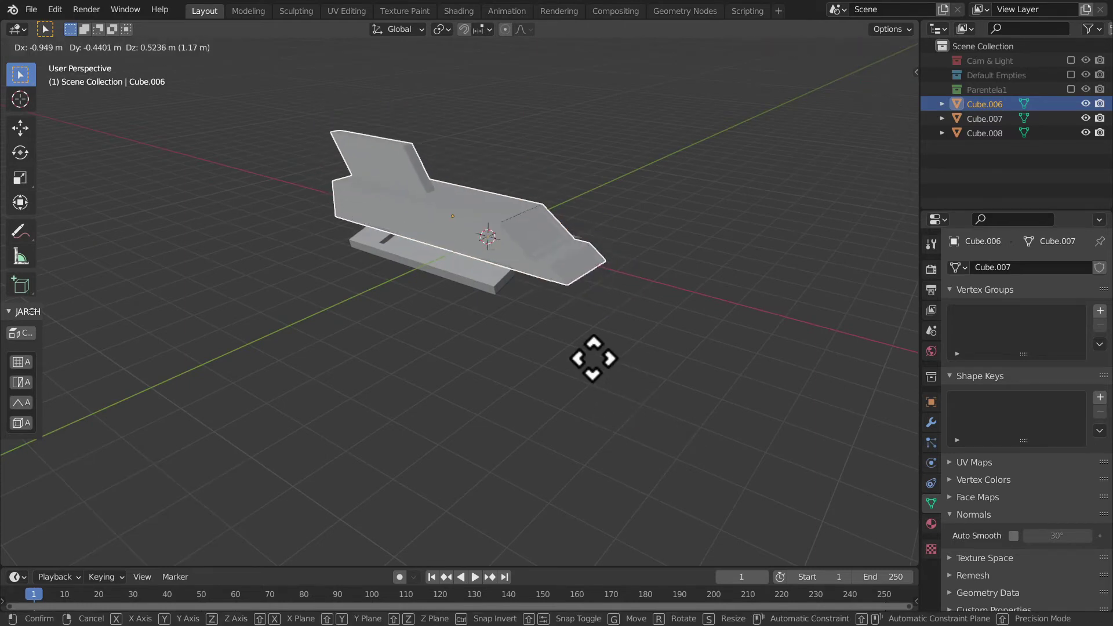
click(469, 249)
key(ctrl+z)
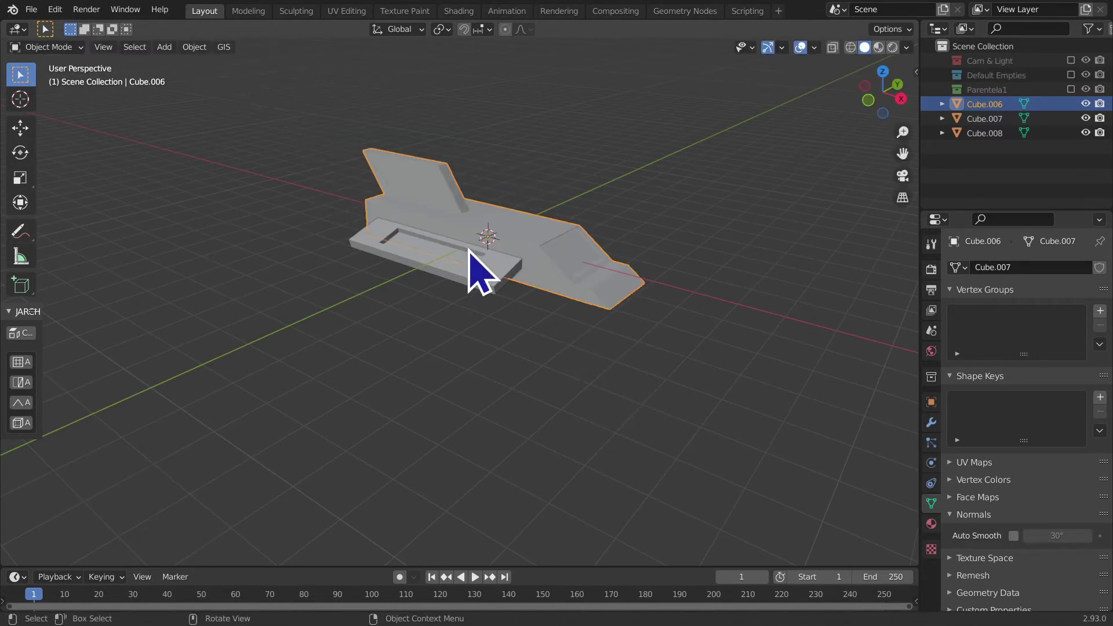
- Rename the central hull Cube.006 to ParteCentrale
shift+click(986, 133)
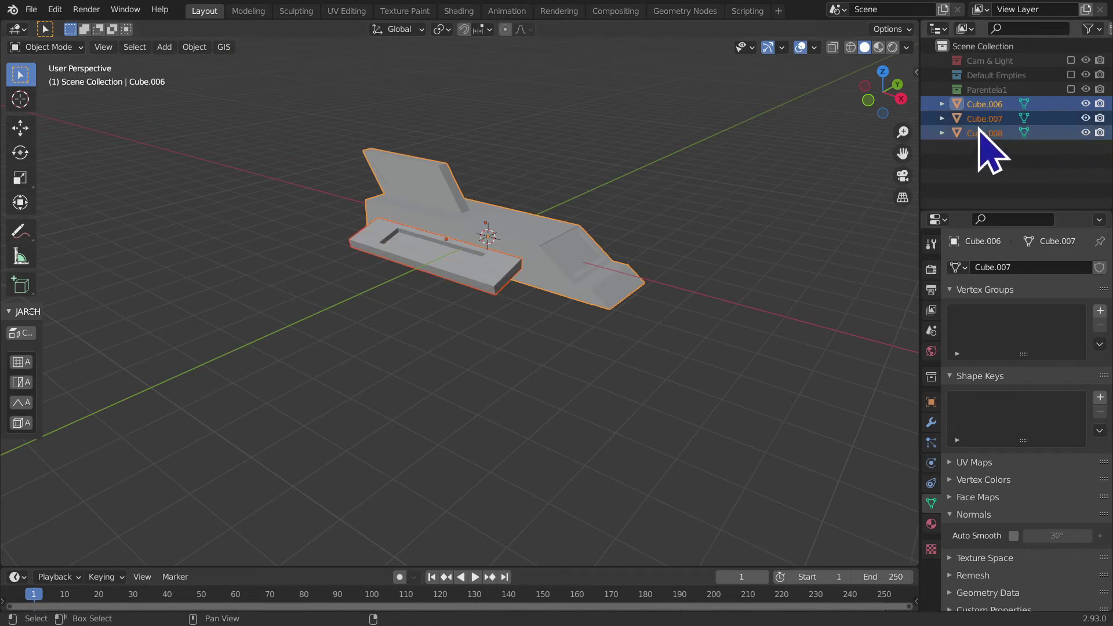
click(607, 284)
middle_drag(628, 318, 576, 368)
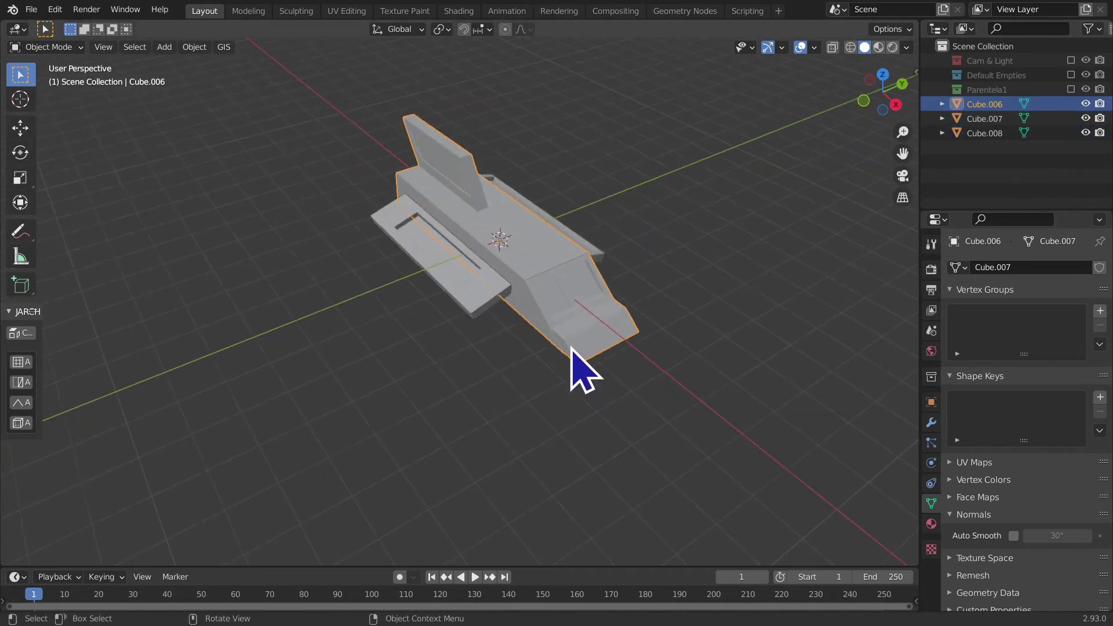
key(F2)
text(ParteCentrale)
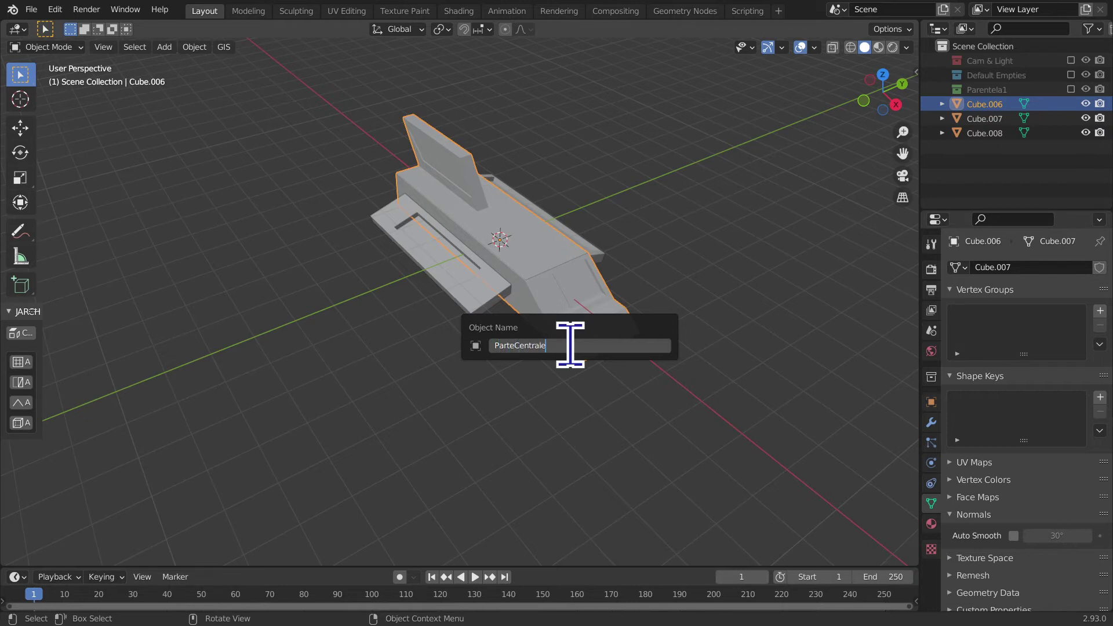
key(Return)
- Rename the left wing to Ala1 and the right wing to Ala2
click(493, 290)
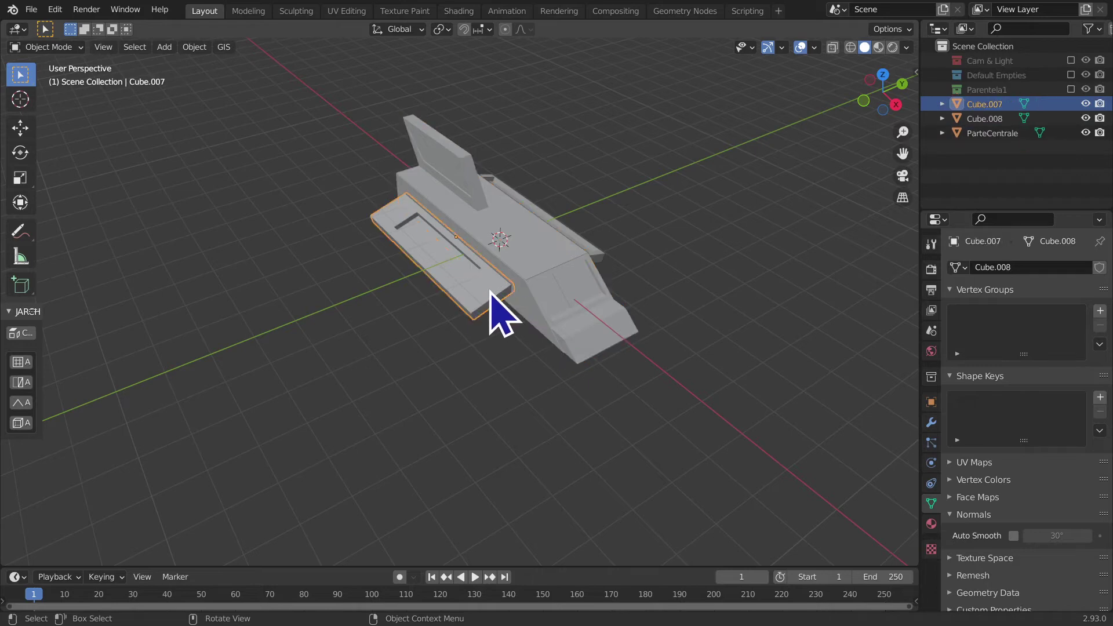
middle_drag(445, 367, 522, 388)
key(F2)
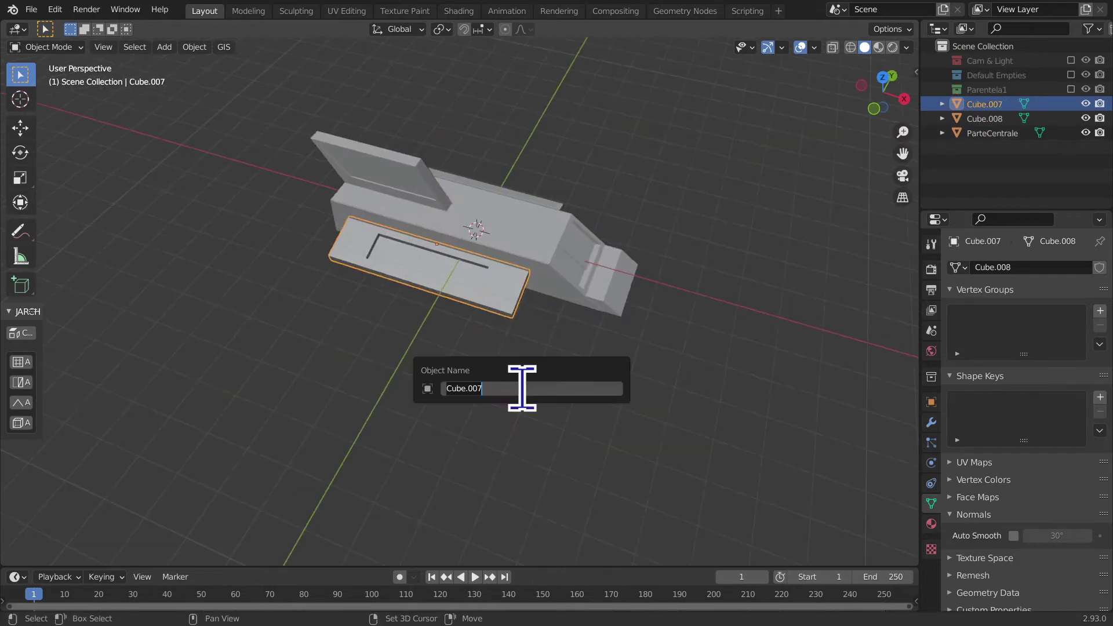
text(Ala1)
key(Return)
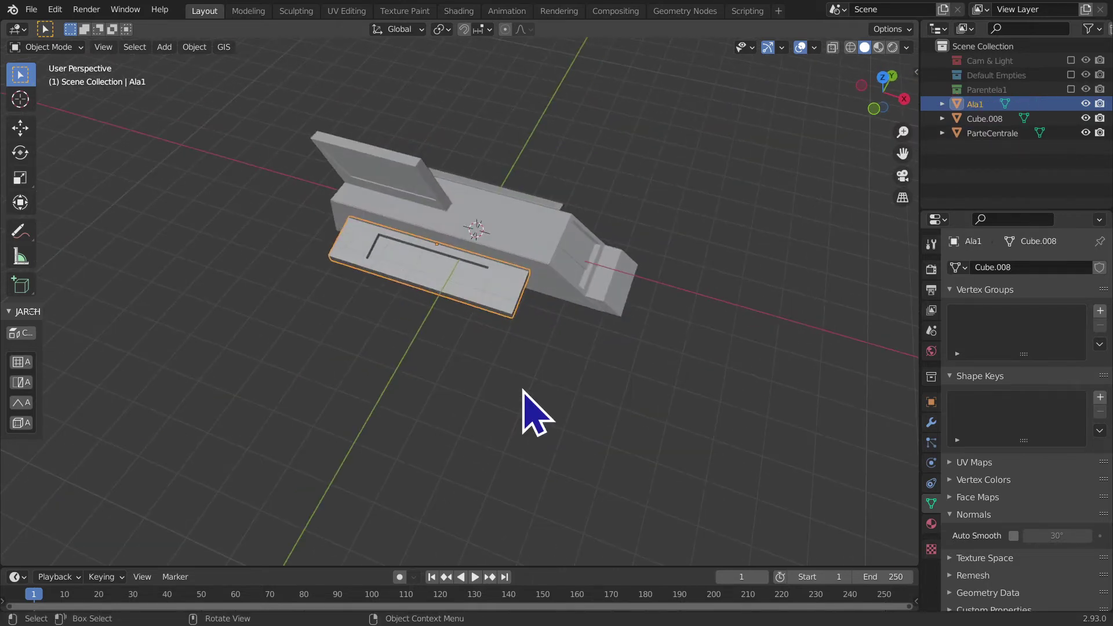
mouse_move(534, 410)
middle_down()
mouse_move(410, 442)
mouse_move(515, 328)
middle_up()
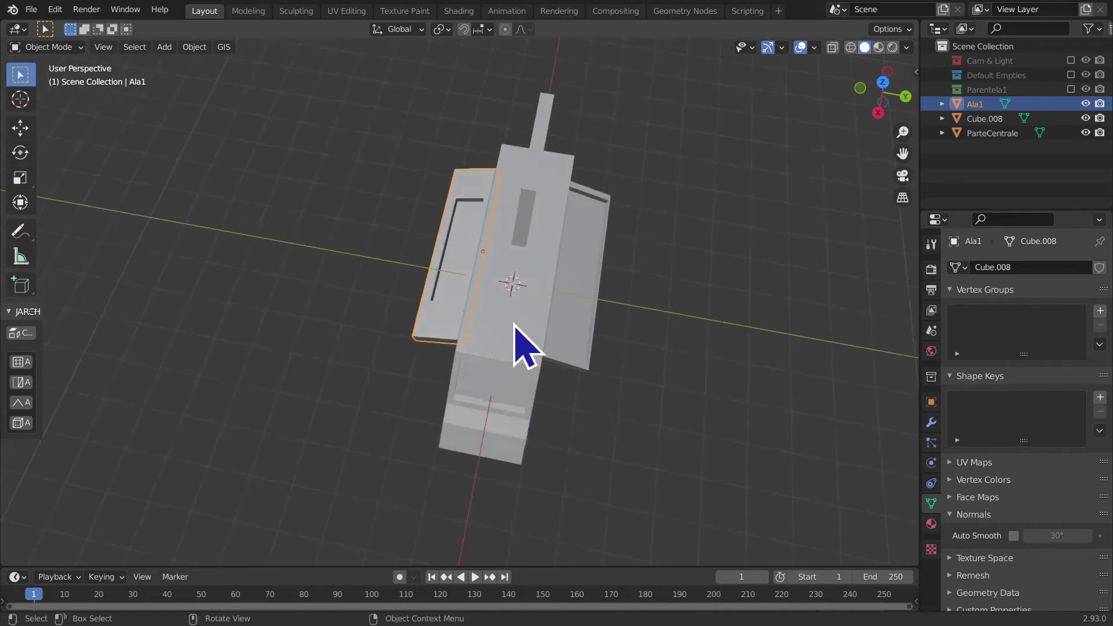
click(587, 346)
key(F2)
text(Ala2)
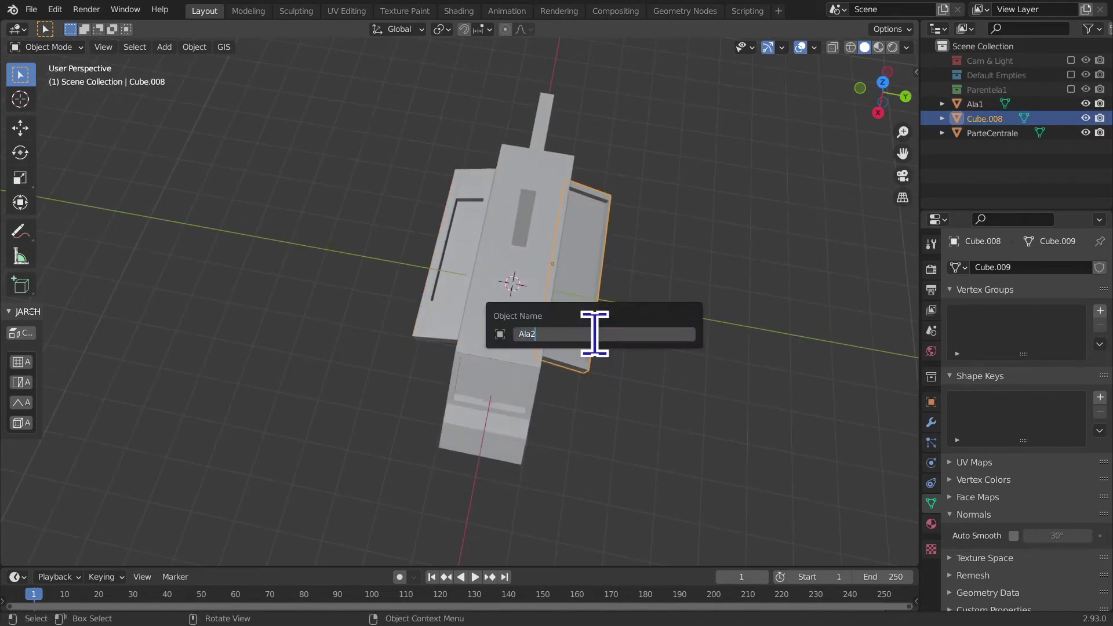
key(Return)
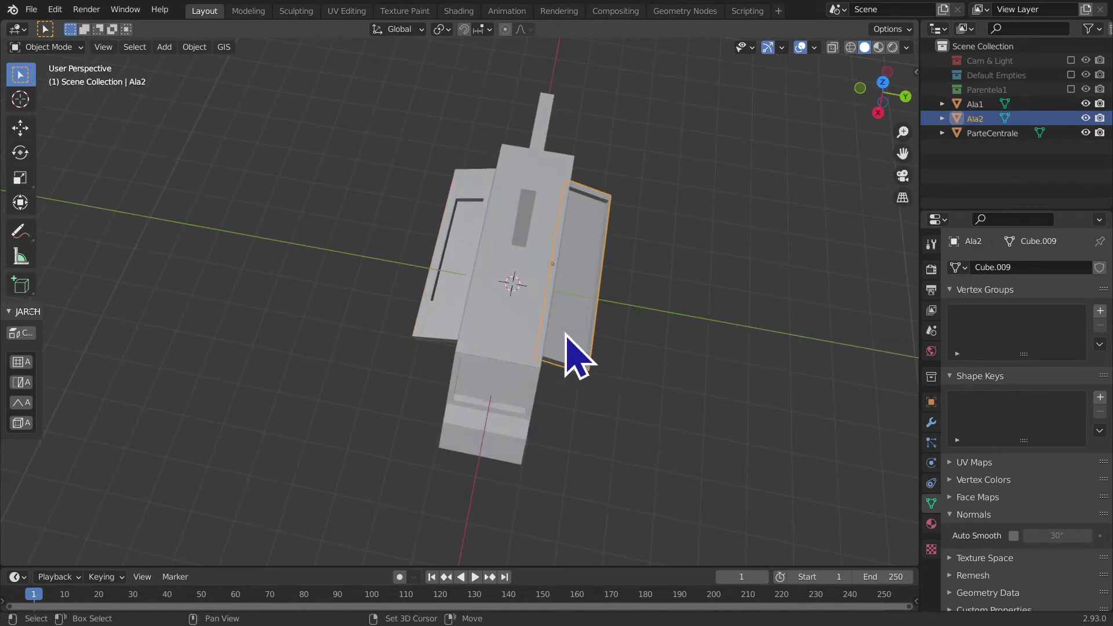
- Select both wings with ParteCentrale as the active object for parenting
shift+click(435, 338)
shift+click(507, 345)
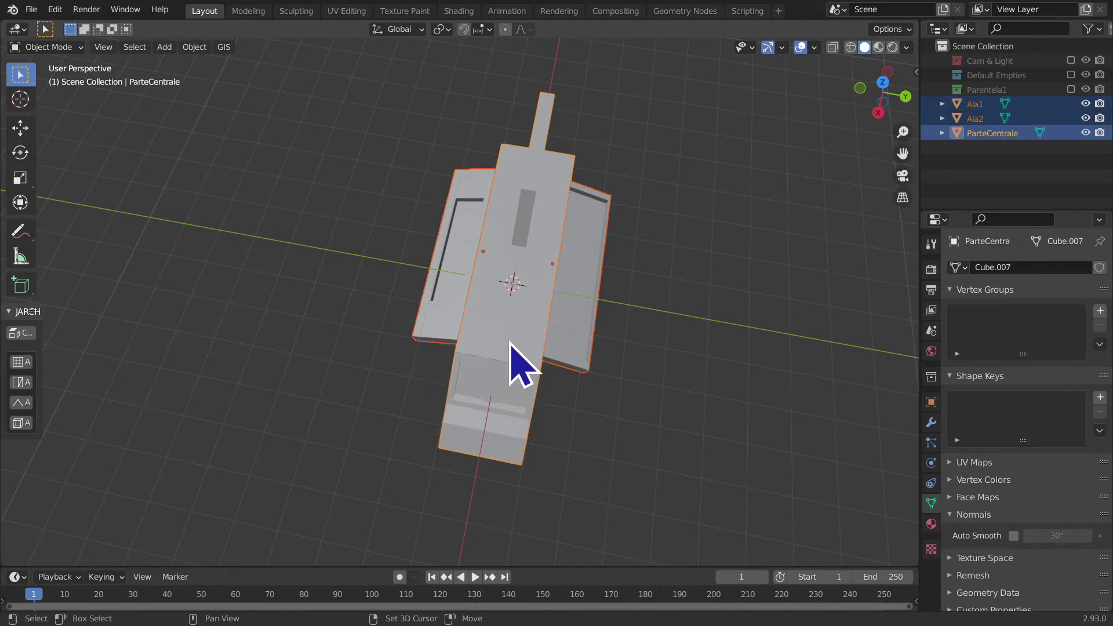
middle_drag(472, 551, 572, 497)
key(ctrl+p)
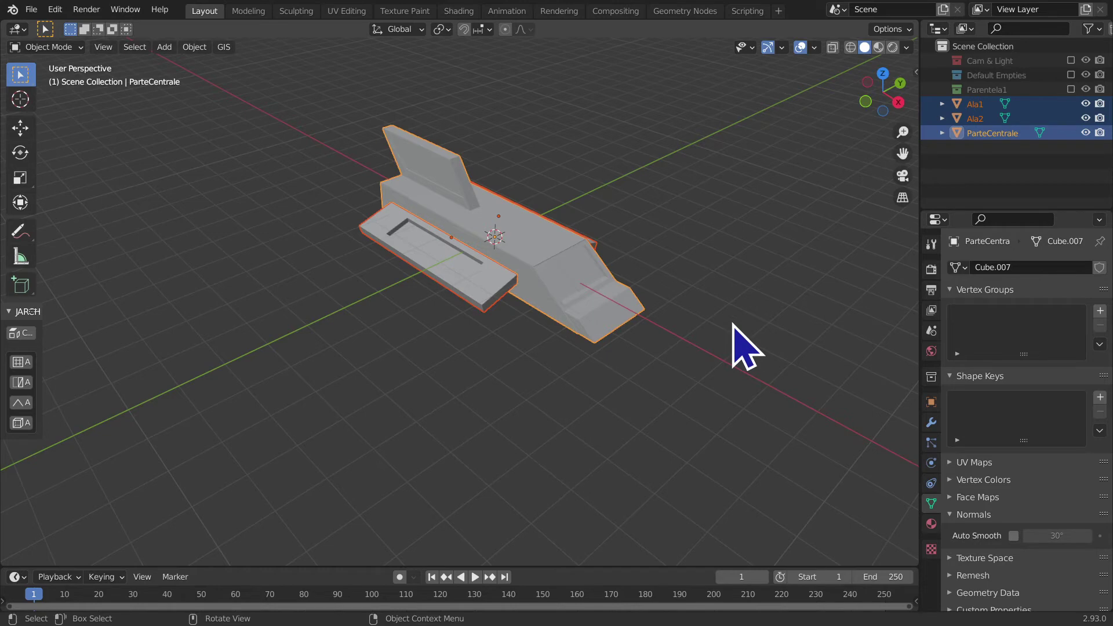
- Move Ala1, Ala2 and ParteCentrale into a new collection named Astronave
key(m)
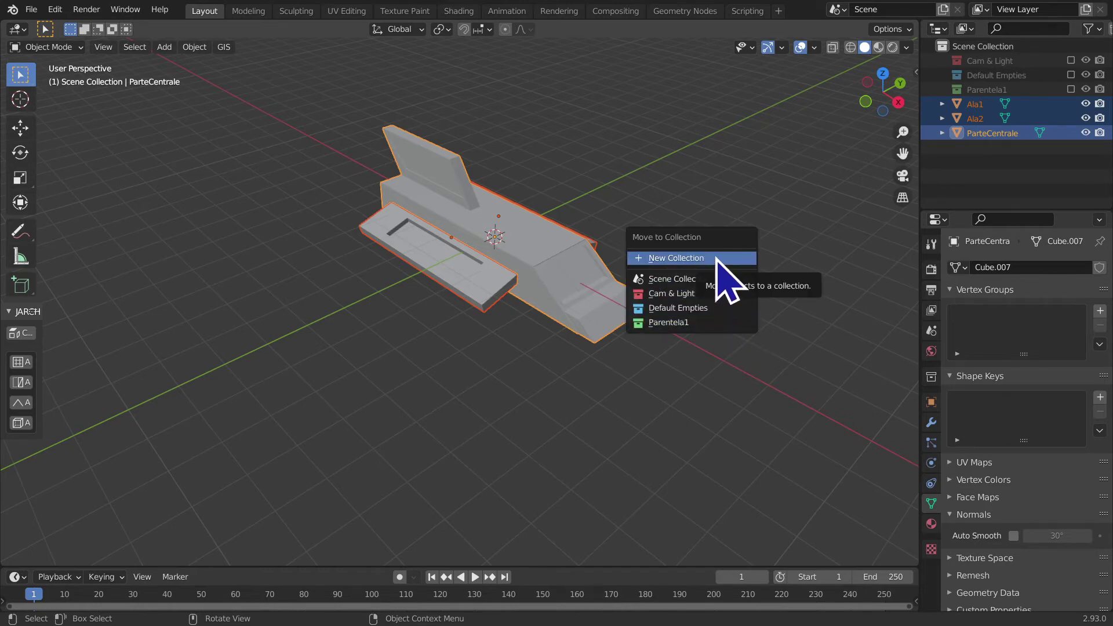
click(718, 259)
text(Astronave)
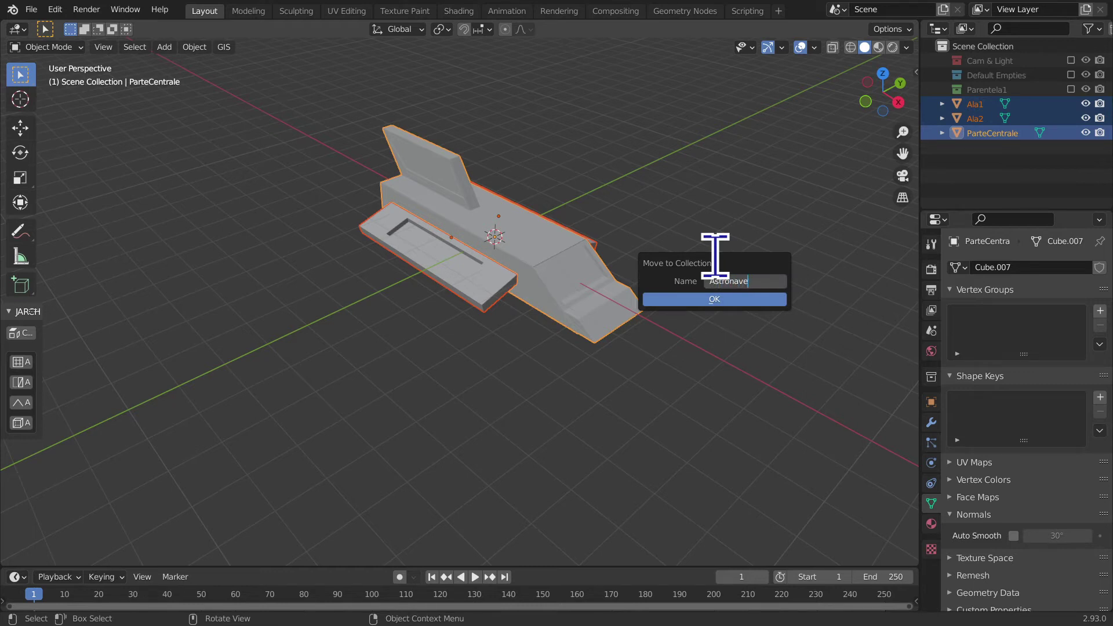
click(699, 306)
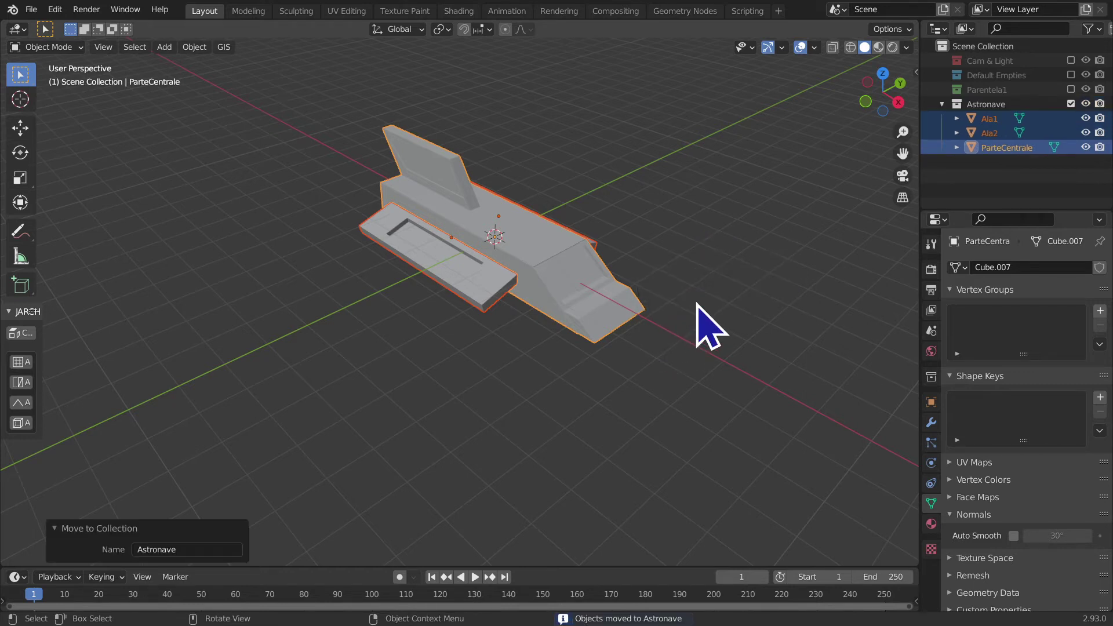
mouse_move(698, 305)
middle_down()
mouse_move(616, 350)
mouse_move(631, 281)
mouse_move(578, 311)
mouse_move(527, 269)
mouse_move(624, 298)
mouse_move(680, 171)
mouse_move(671, 219)
mouse_move(698, 238)
mouse_move(713, 373)
mouse_move(634, 330)
middle_up()
- Test-move the central hull ParteCentrale on its own, then undo
click(634, 329)
middle_drag(643, 383, 661, 352)
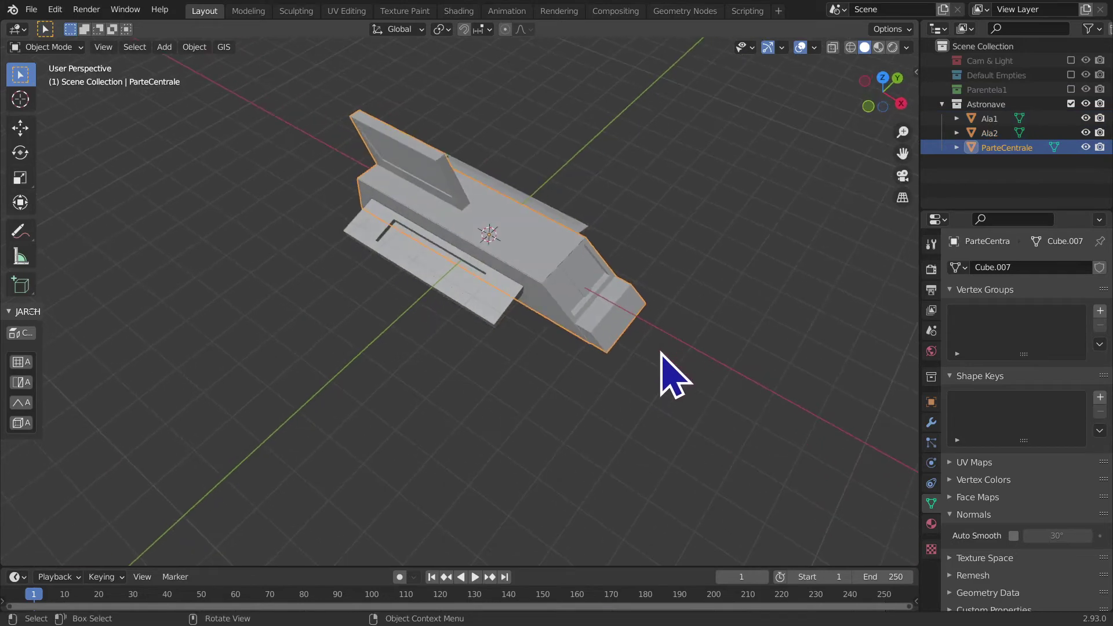
key(g)
click(664, 270)
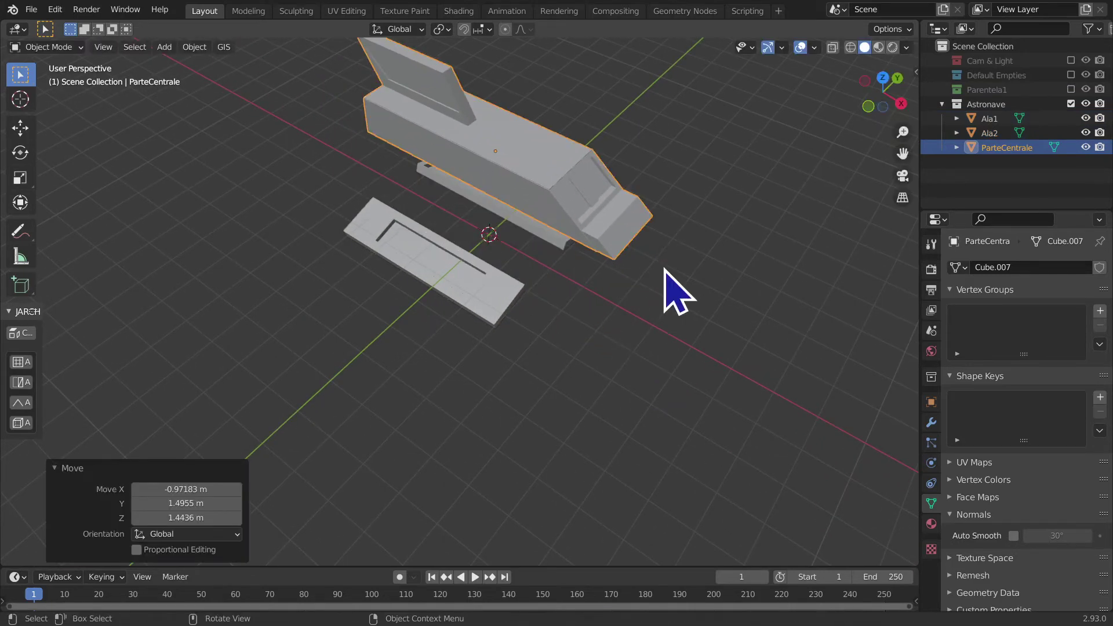
key(ctrl+z)
- Select wings Ala1 and Ala2 plus the central hull, with ParteCentrale active
middle_drag(365, 290, 373, 311)
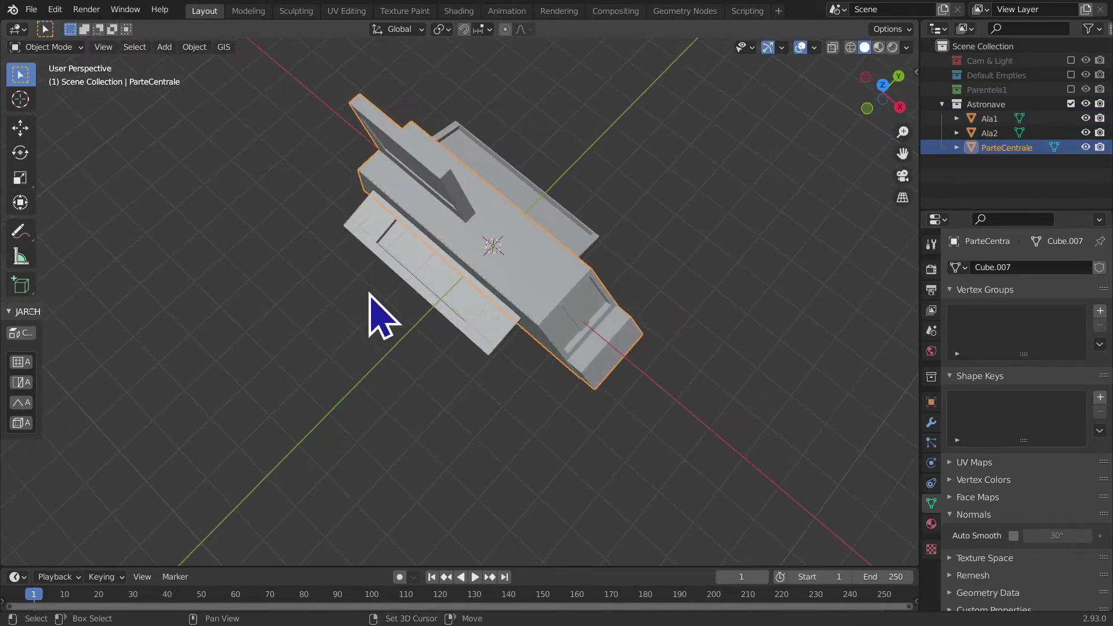
shift+click(421, 261)
shift+click(539, 221)
shift+click(547, 298)
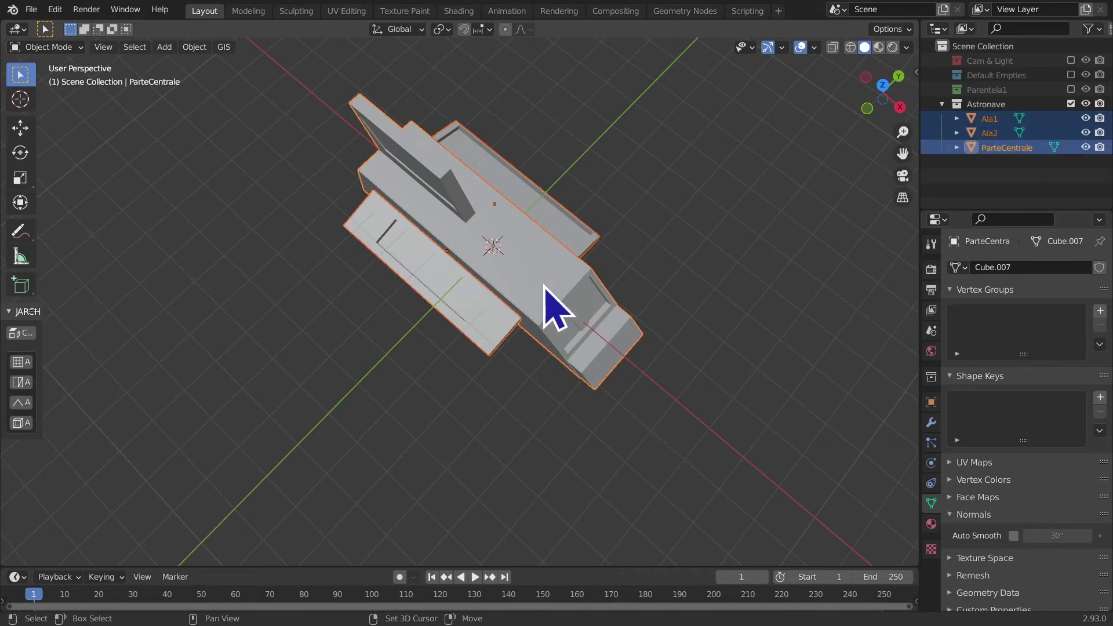
mouse_move(546, 298)
middle_down()
mouse_move(579, 410)
mouse_move(500, 376)
middle_up()
mouse_move(567, 398)
middle_down()
mouse_move(596, 378)
mouse_move(460, 361)
middle_up()
- Test-move, rotate about 19° and scale the whole ship to 1.381, then undo
key(g)
click(414, 277)
key(r)
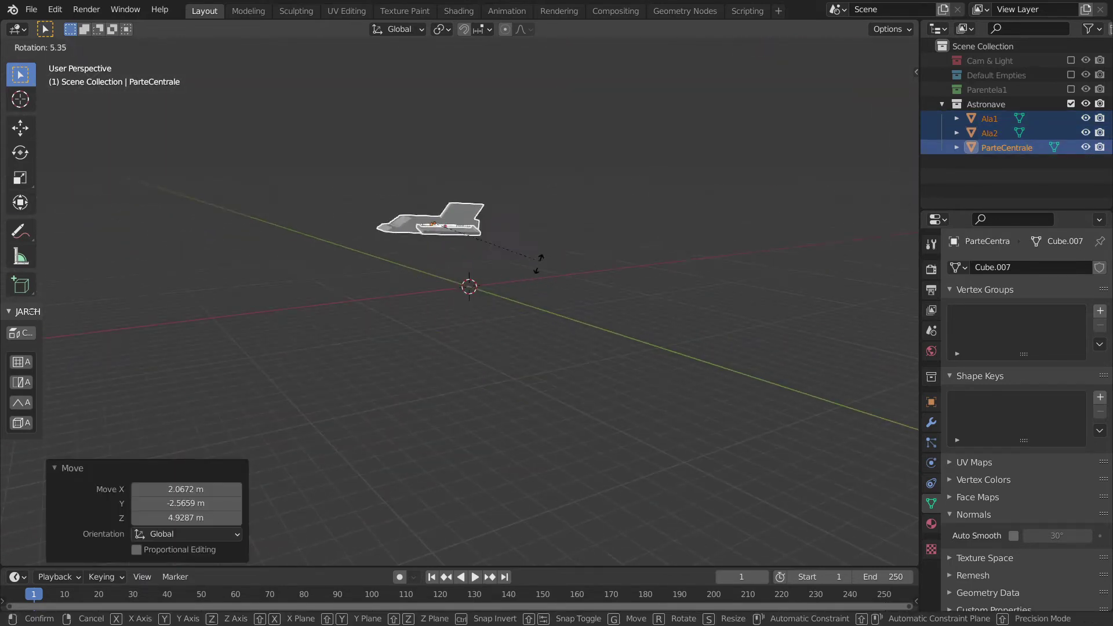
click(526, 302)
key(s)
click(554, 299)
mouse_move(577, 309)
middle_down()
mouse_move(547, 293)
mouse_move(542, 363)
mouse_move(614, 264)
mouse_move(654, 307)
middle_up()
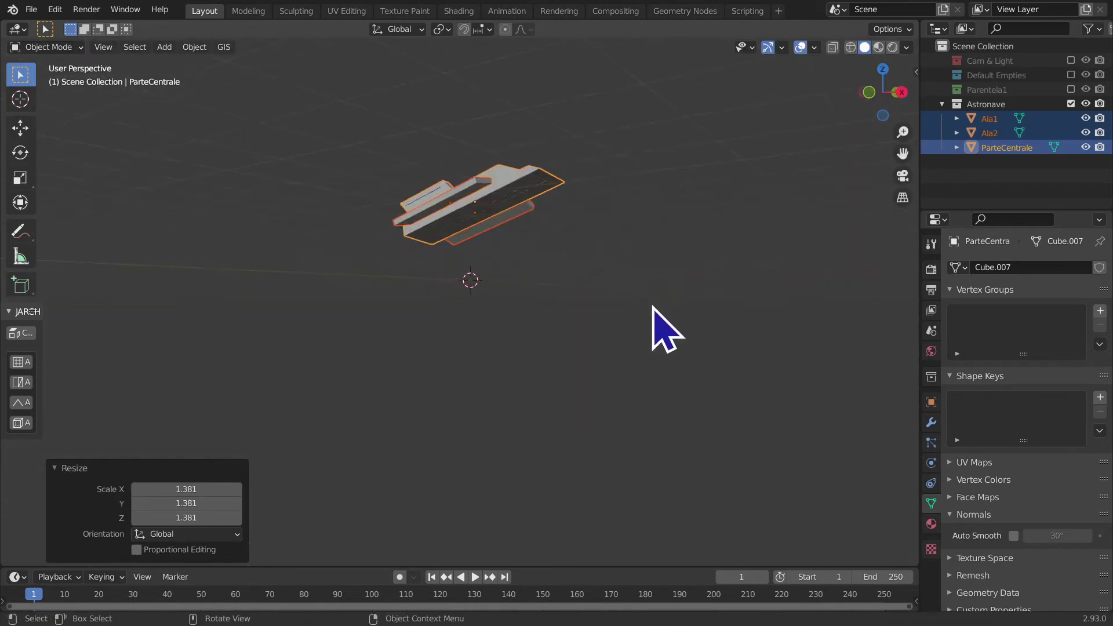
key(ctrl+z)
key(ctrl+z)
key(ctrl+z)
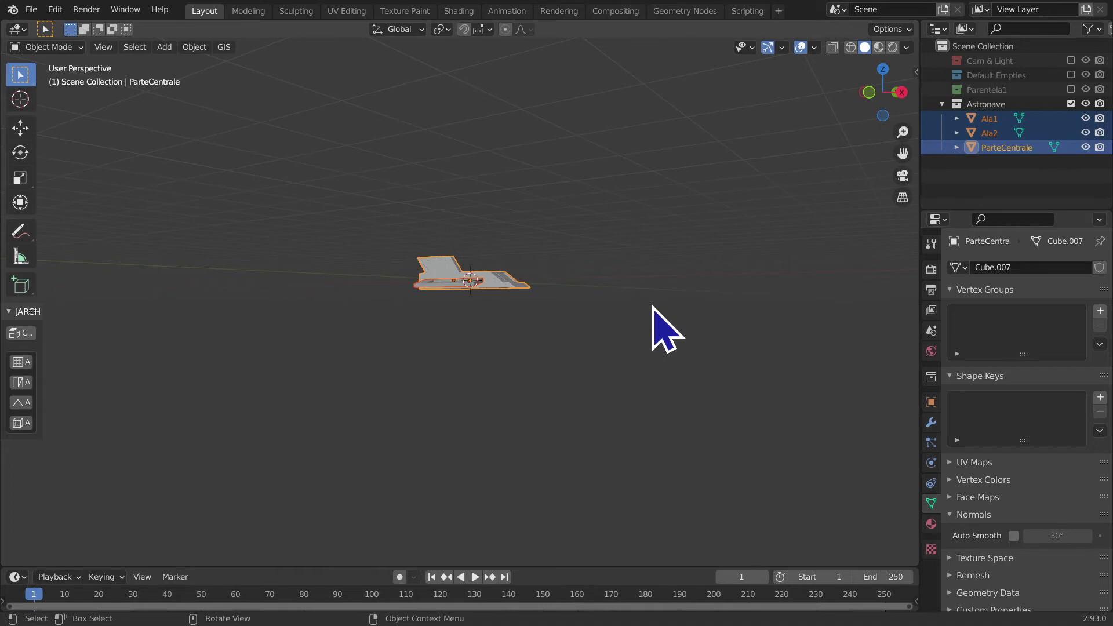
- Orbit and zoom around the ship to inspect it end-on
middle_drag(659, 342, 609, 417)
scroll(609, 418, up, 7)
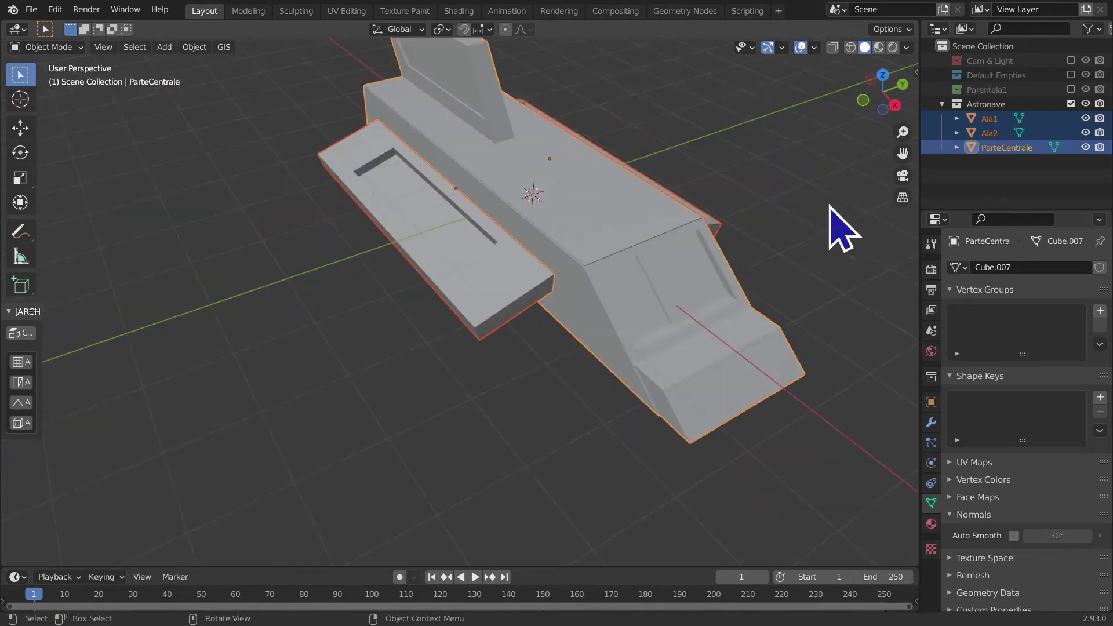
mouse_move(894, 159)
middle_down()
mouse_move(628, 385)
mouse_move(568, 336)
middle_up()
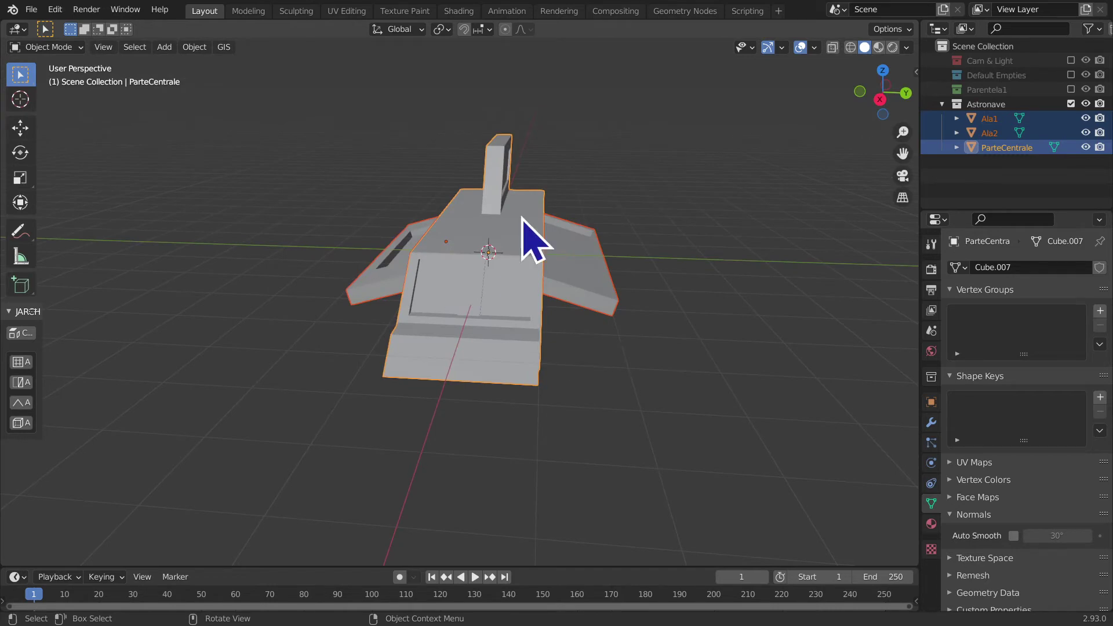
mouse_move(522, 218)
middle_down()
mouse_move(527, 286)
mouse_move(385, 286)
mouse_move(666, 377)
mouse_move(582, 357)
middle_up()
scroll(666, 377, up, 4)
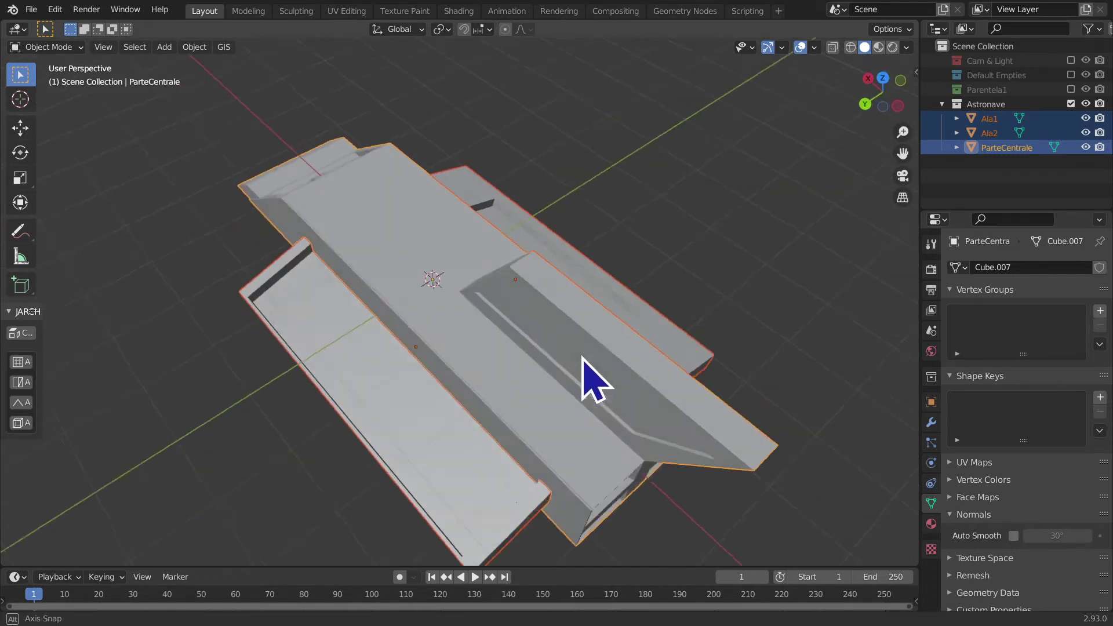
scroll(583, 359, down, 4)
scroll(771, 298, down, 4)
- Give the Astronave collection an orange colour tag
right_click(981, 104)
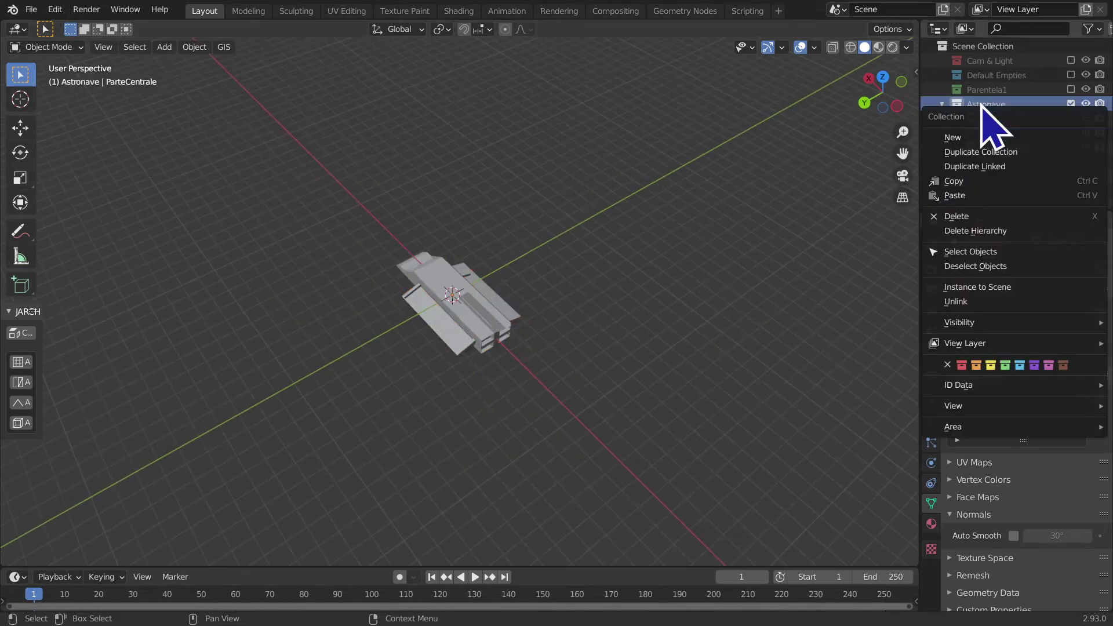
click(976, 366)
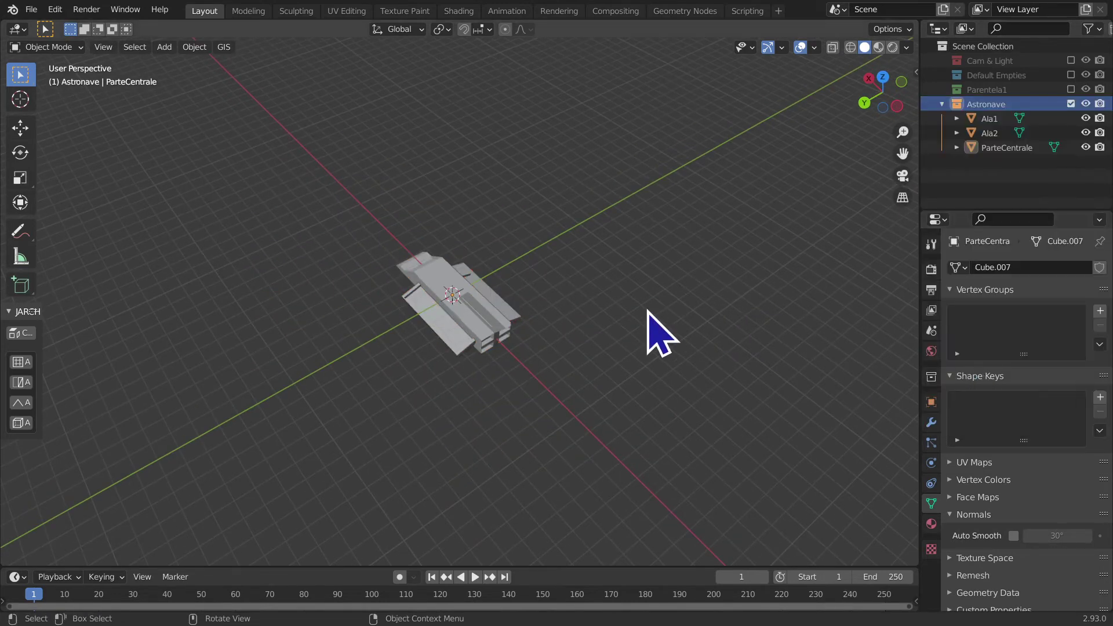
scroll(494, 423, up, 2)
mouse_move(494, 423)
middle_down()
mouse_move(556, 385)
mouse_move(348, 255)
middle_up()
key(a)
scroll(591, 376, up, 5)
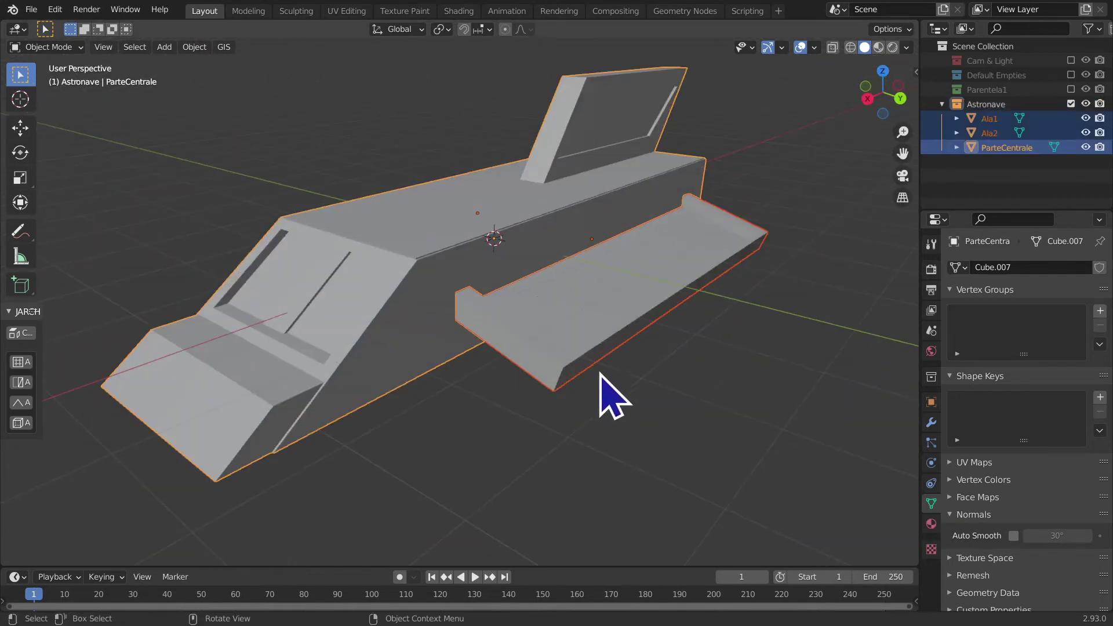
scroll(600, 374, down, 4)
middle_drag(600, 374, 645, 357)
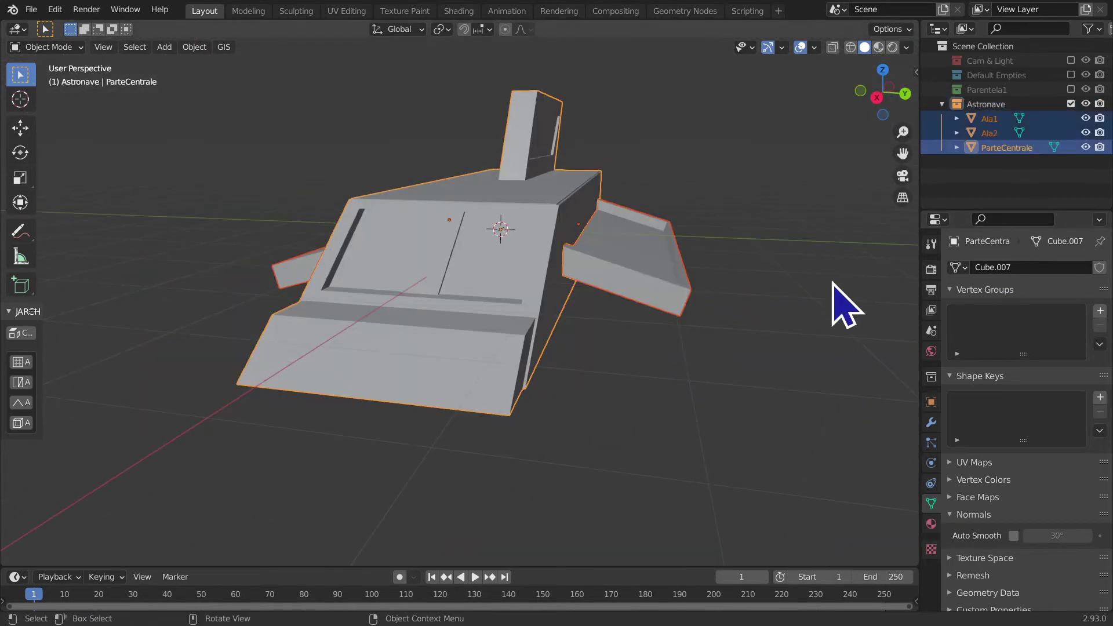
- Move wings Ala1 and Ala2 into a new collection named Ali
click(988, 133)
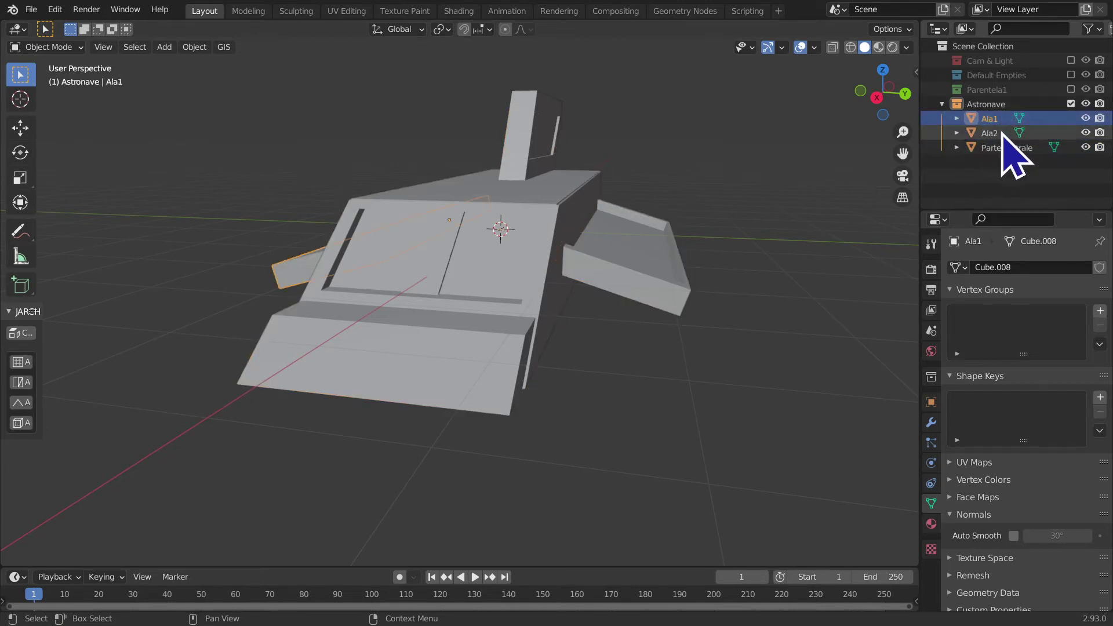
shift+click(997, 135)
key(m)
click(525, 279)
text(Ali)
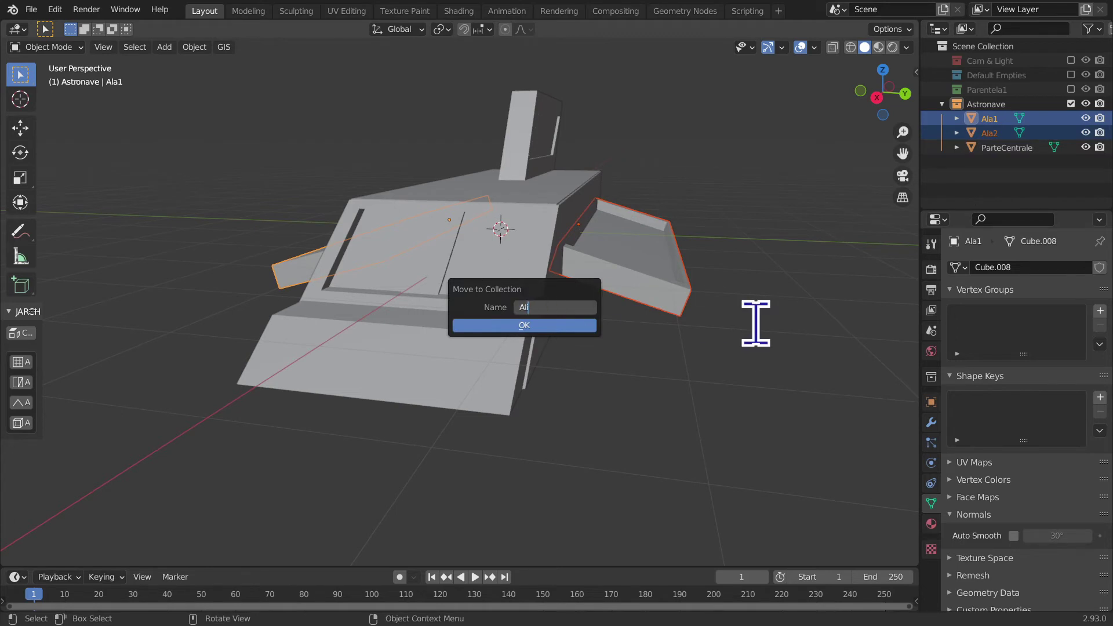
key(Return)
click(498, 326)
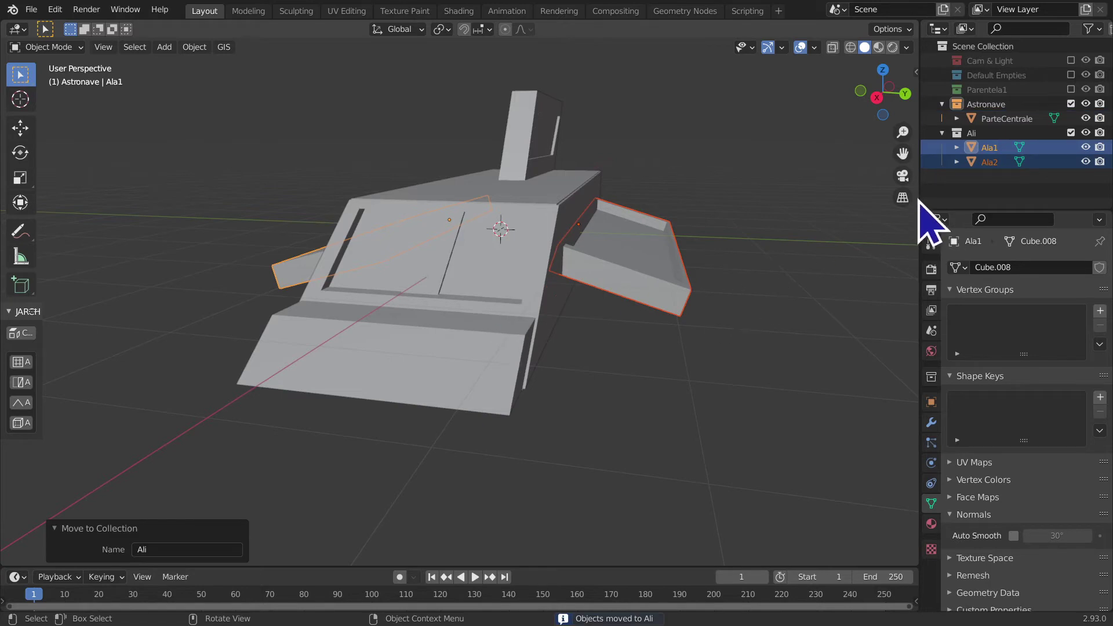
- Nest the Ali collection inside Astronave and give it a pink colour tag
click(971, 135)
drag(970, 136, 980, 115)
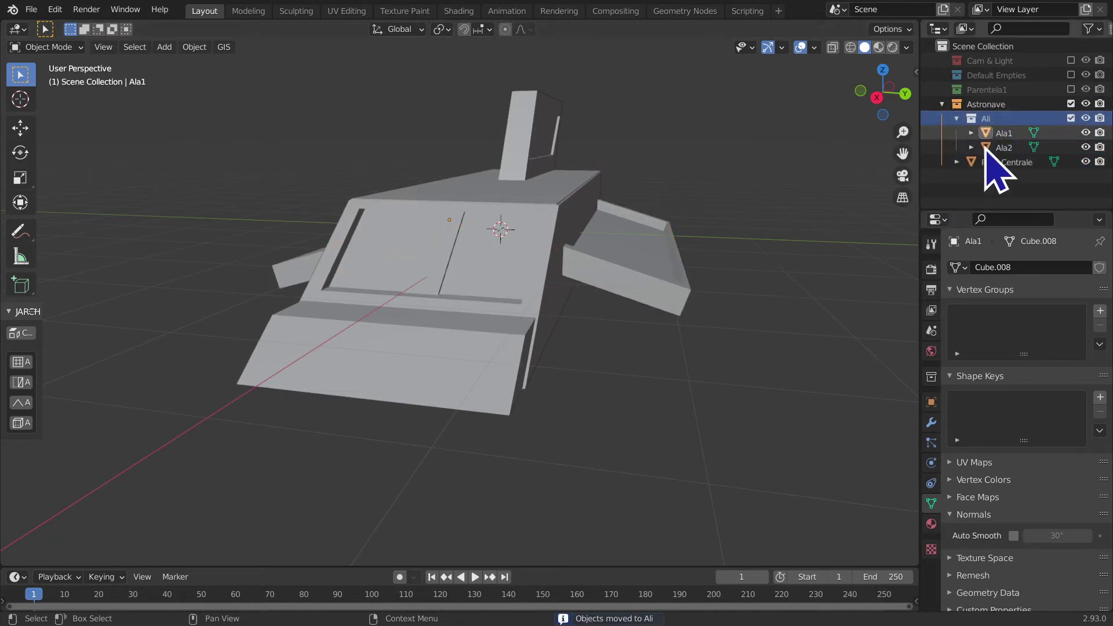
right_click(998, 118)
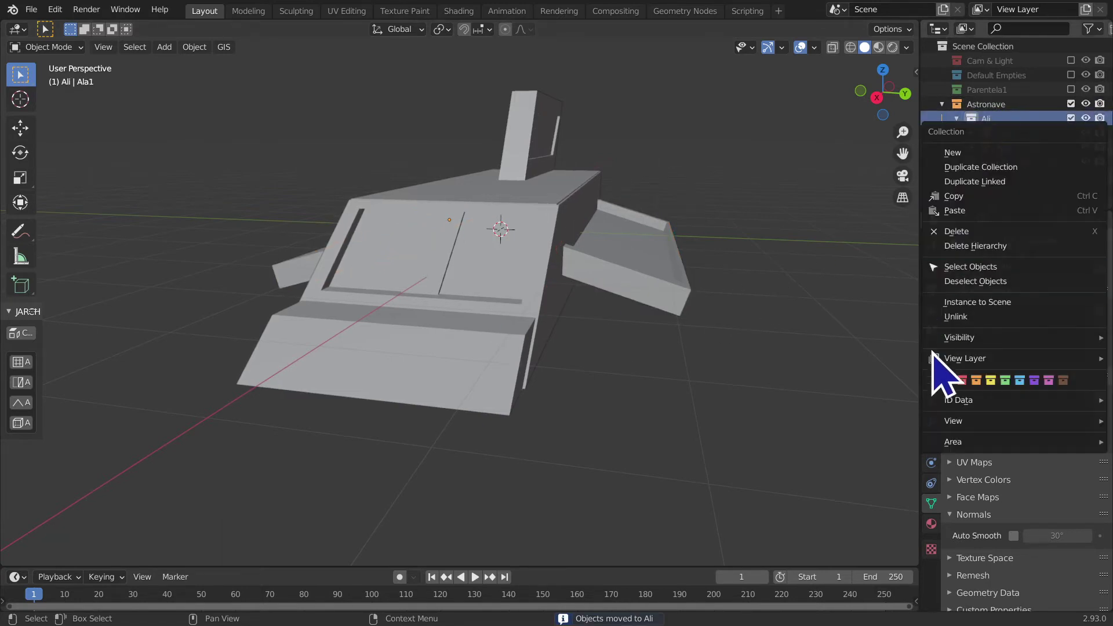
click(1048, 380)
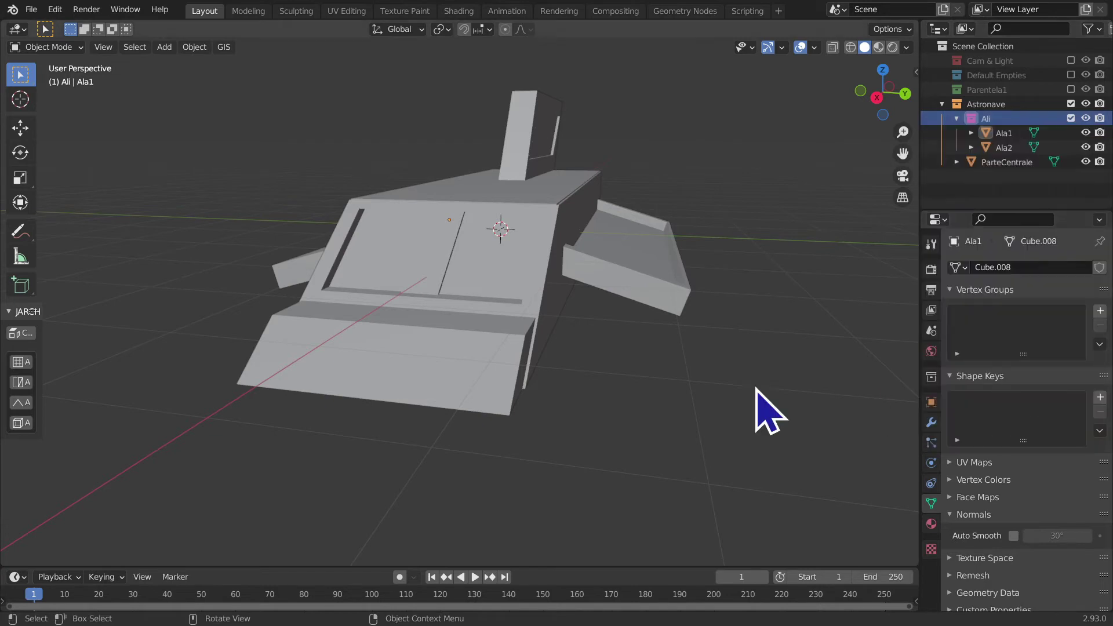
- Select both wings and the central hull, making ParteCentrale the active object
click(411, 341)
shift+click(622, 292)
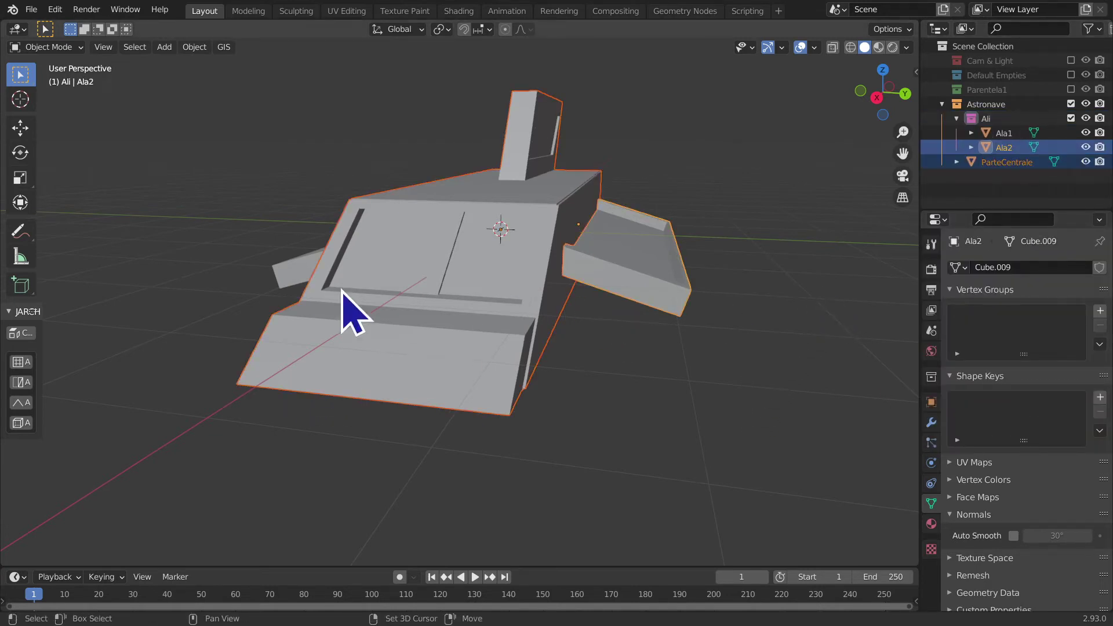
shift+click(271, 270)
shift+click(435, 256)
mouse_move(435, 256)
middle_down()
mouse_move(473, 286)
mouse_move(509, 366)
middle_up()
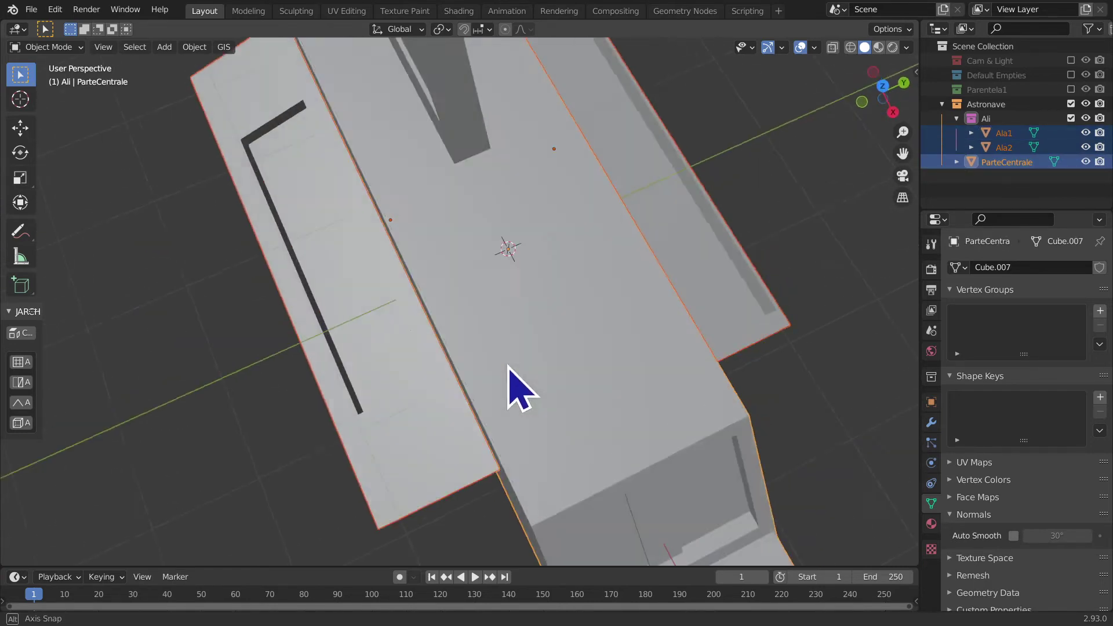
scroll(464, 337, down, 5)
mouse_move(415, 303)
middle_down()
mouse_move(442, 293)
mouse_move(468, 245)
mouse_move(443, 276)
middle_up()
- Parent both wings to ParteCentrale using Ctrl+P > Object
key(ctrl+p)
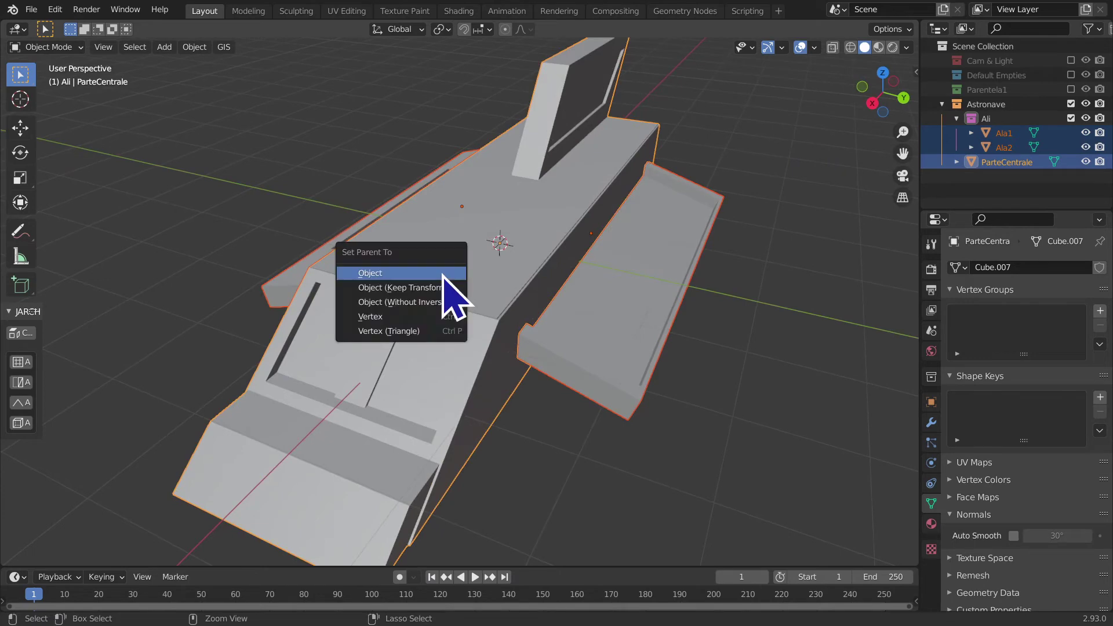
click(443, 275)
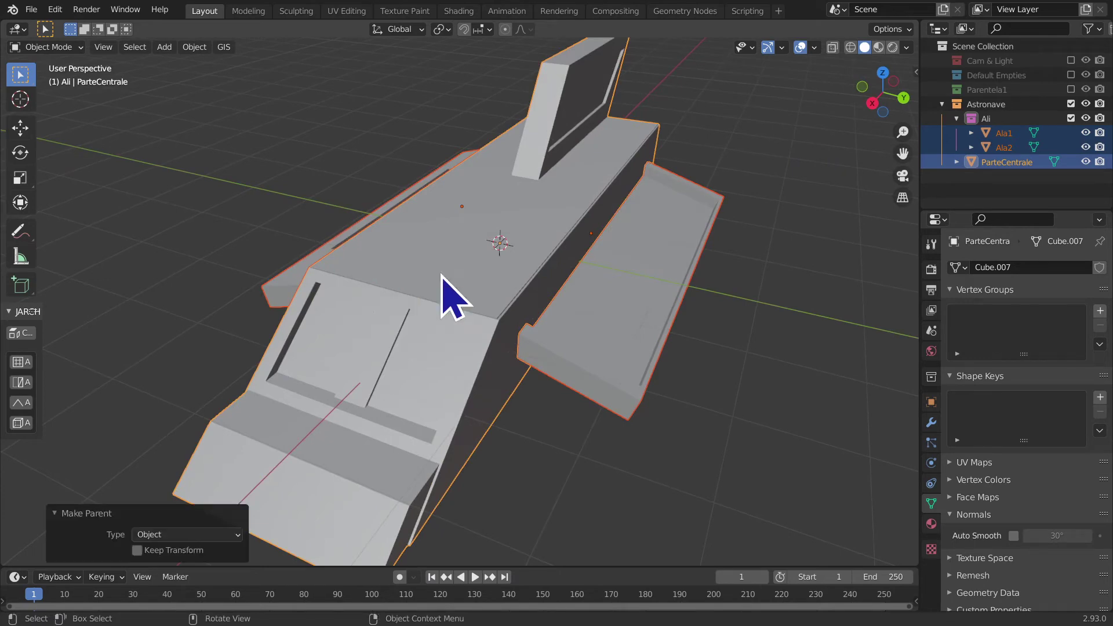
scroll(443, 281, down, 3)
middle_drag(422, 378, 525, 343)
- Test-move the central hull to confirm the wings follow, then undo
click(587, 325)
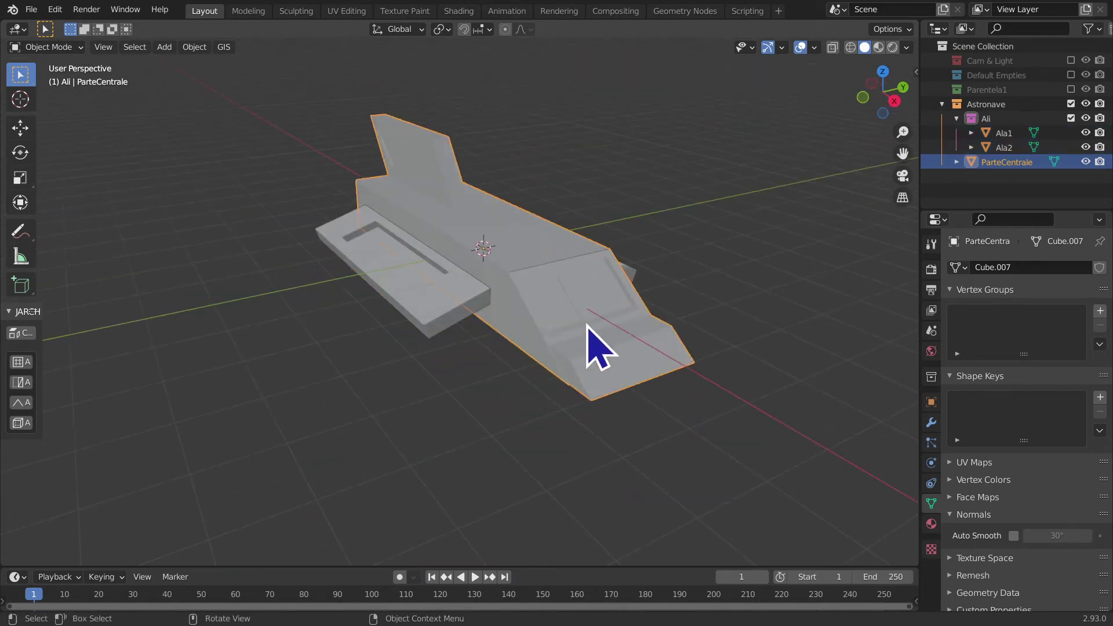
key(g)
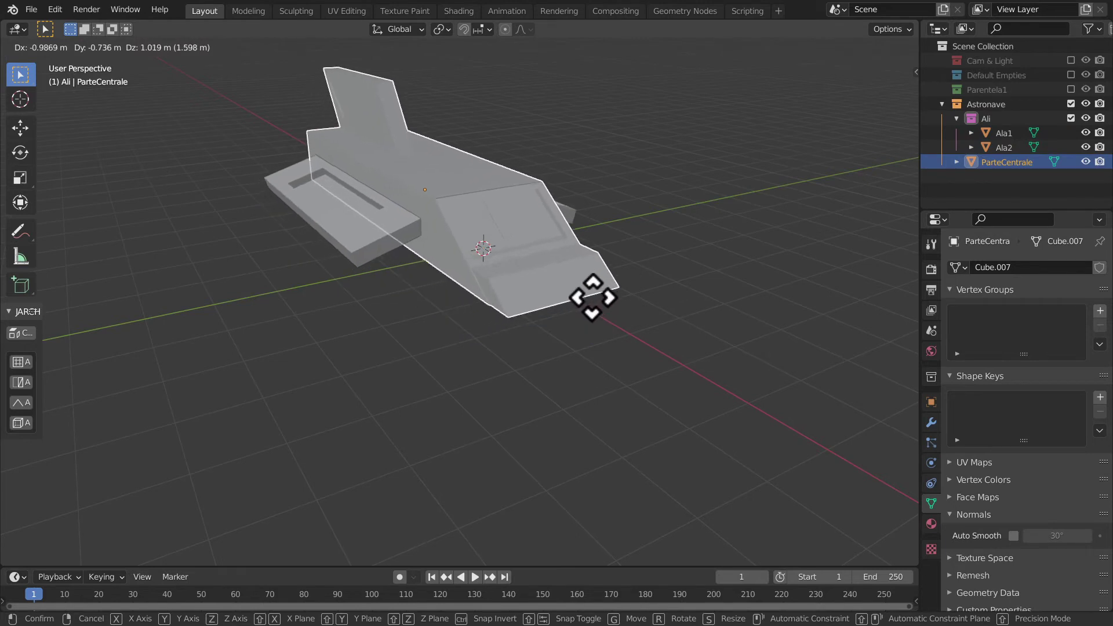
click(534, 307)
key(ctrl+z)
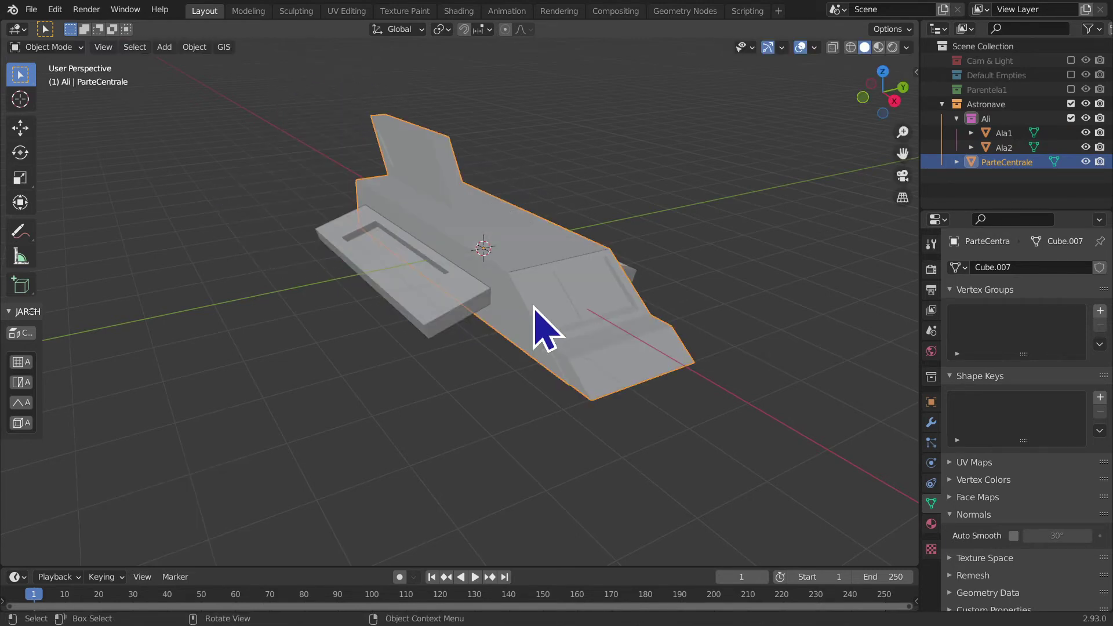
scroll(962, 169, down, 1)
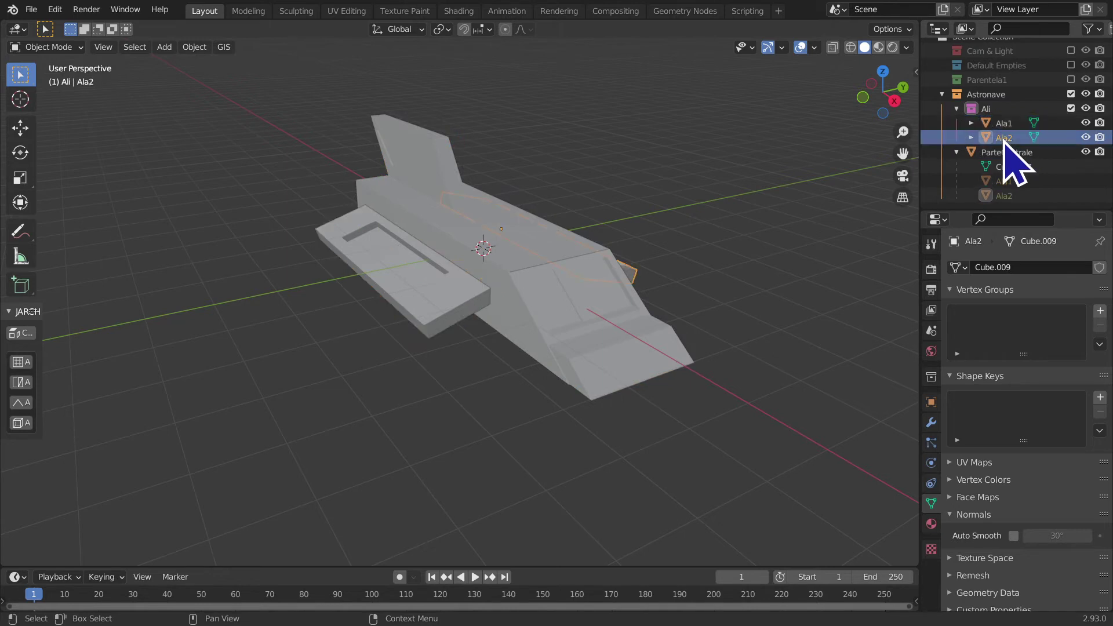
- Check the wing hierarchy in the outliner, including then excluding Parentela1 again
click(1004, 195)
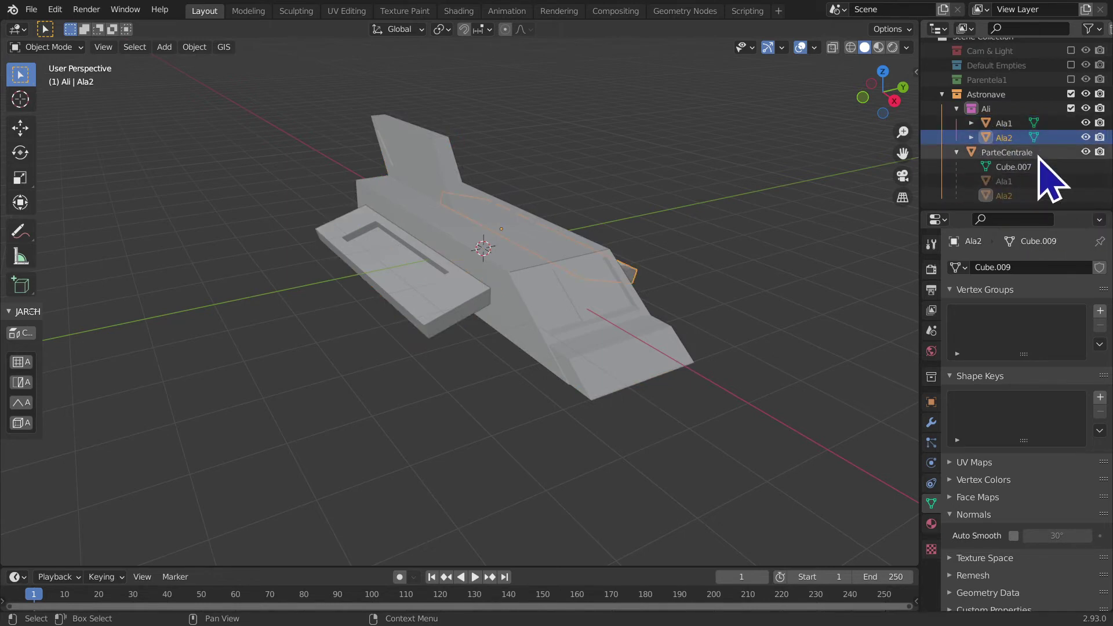
click(989, 153)
click(1003, 123)
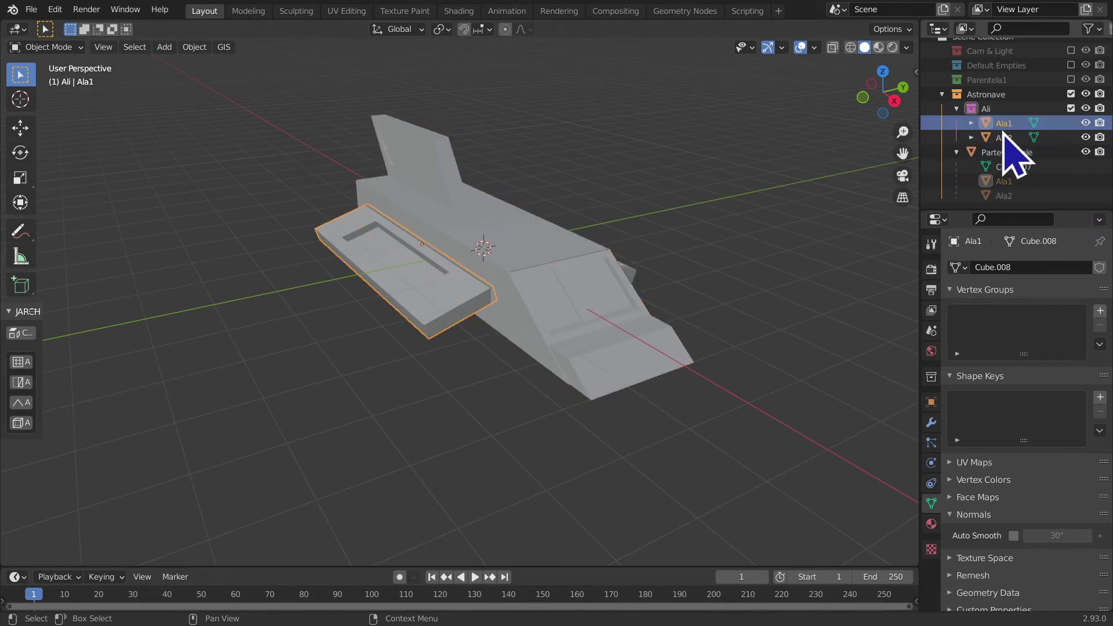
click(1002, 128)
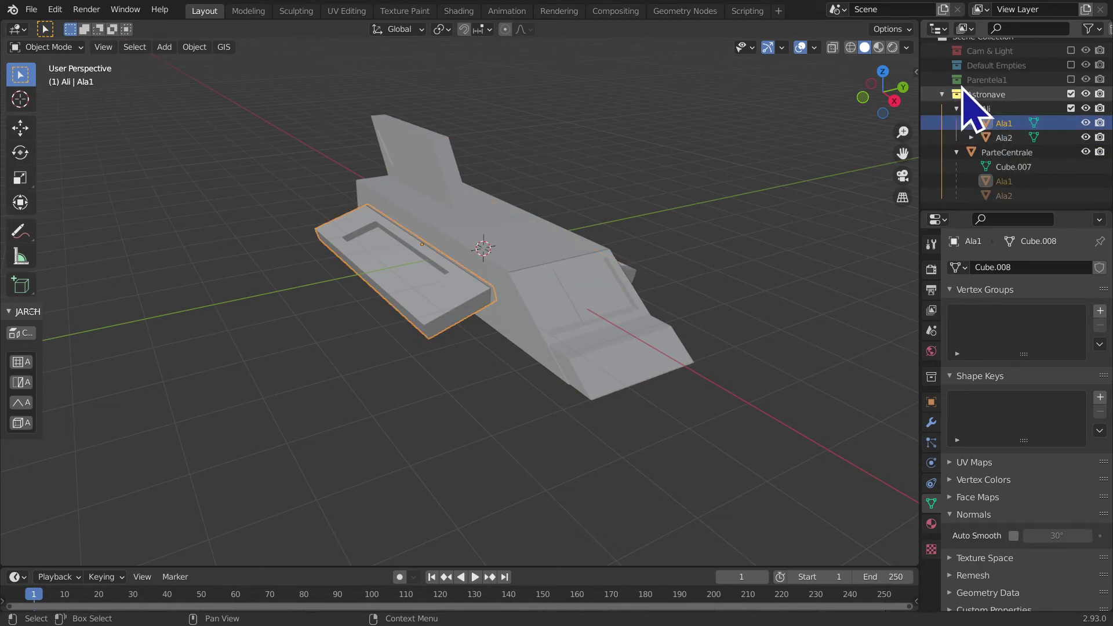
click(983, 79)
click(1071, 80)
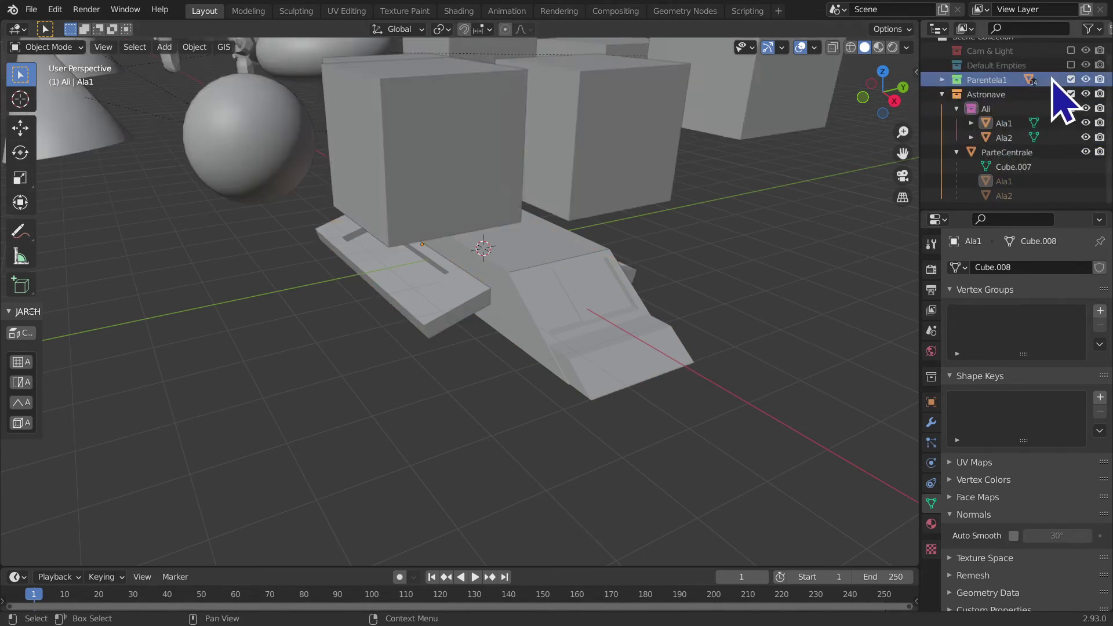
click(1070, 80)
mouse_move(890, 193)
middle_down()
mouse_move(539, 292)
mouse_move(634, 278)
mouse_move(632, 259)
middle_up()
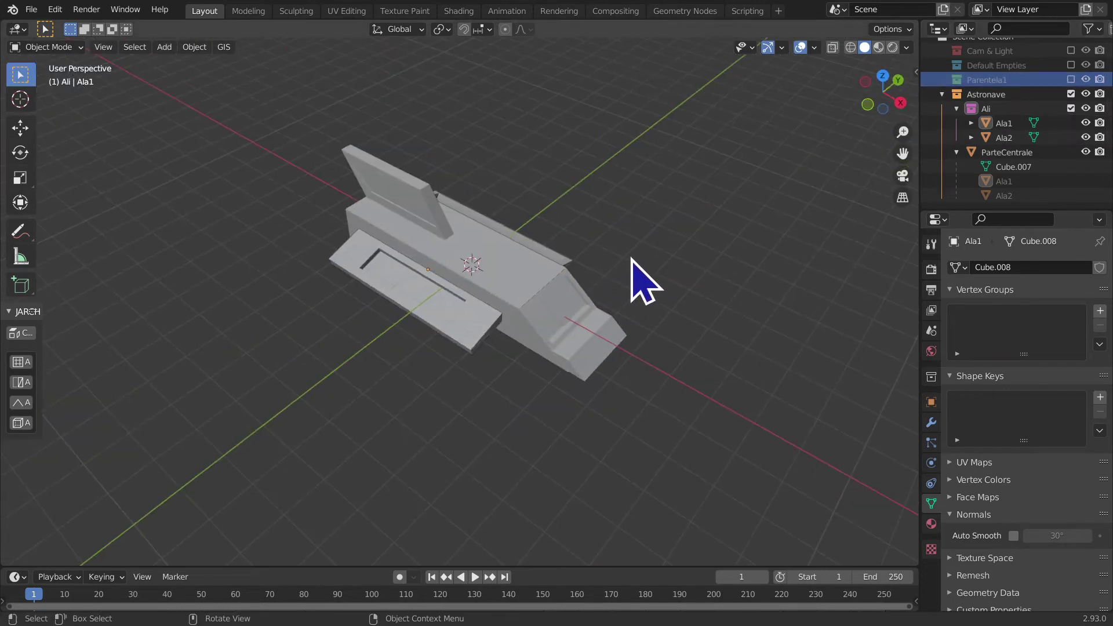
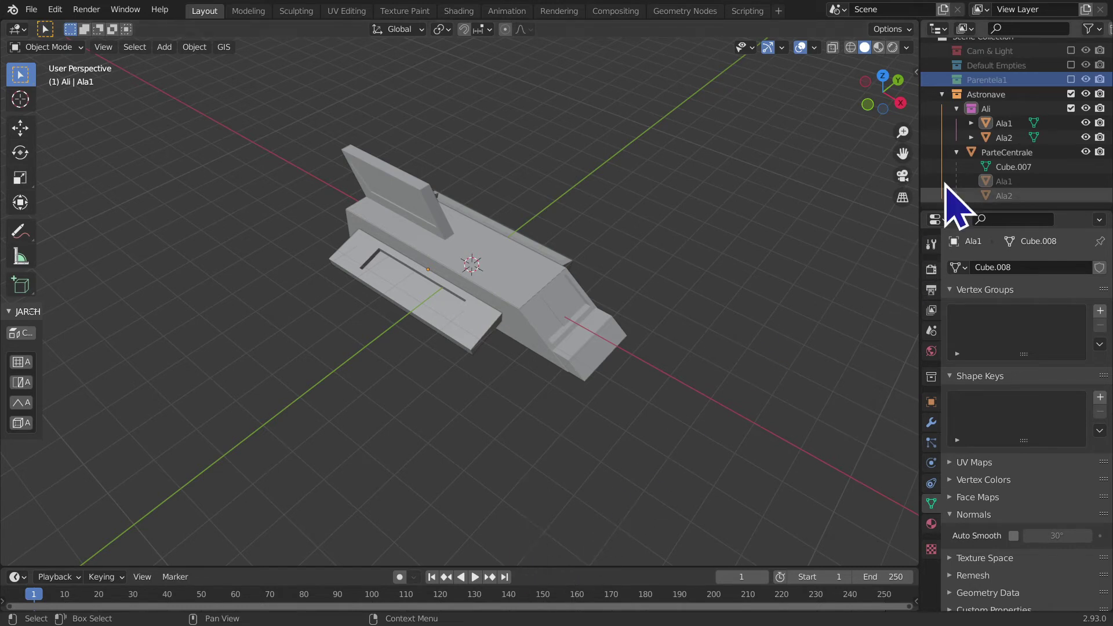
- Select Ala1, ParteCentrale and the Astronave and Ali collections in turn in the Outliner
click(1016, 123)
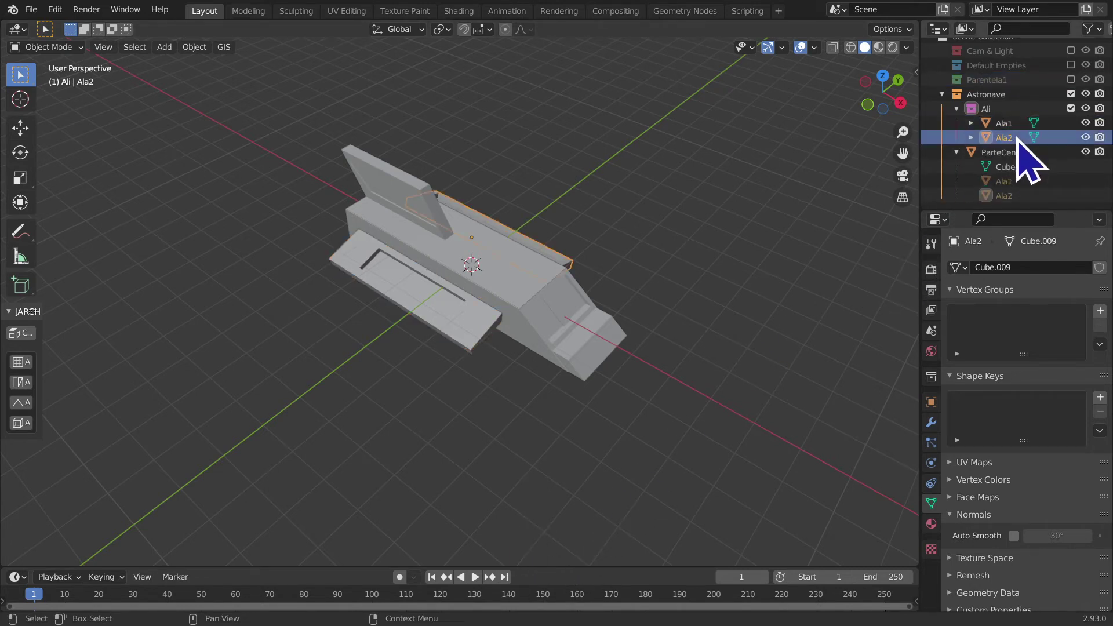
click(1021, 150)
key(Up)
key(Up)
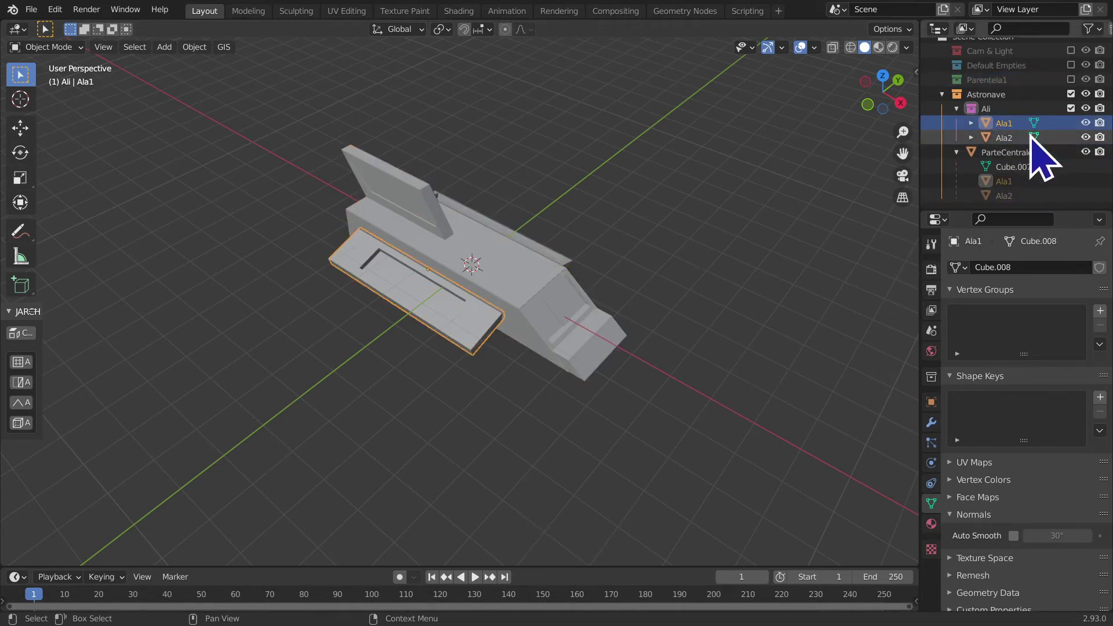
click(1014, 152)
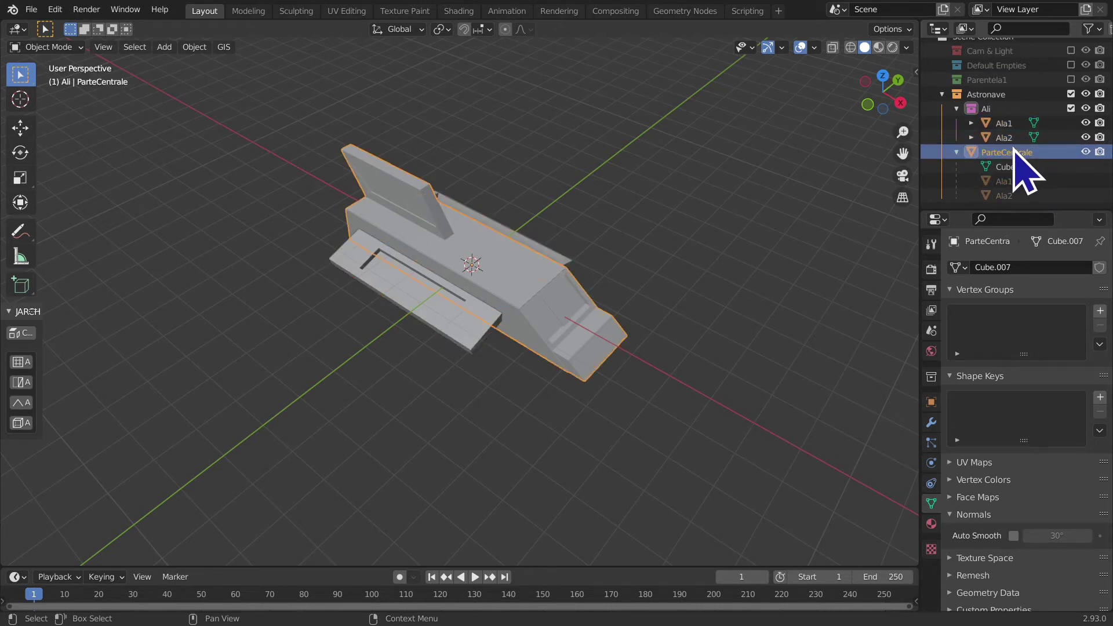
click(1001, 94)
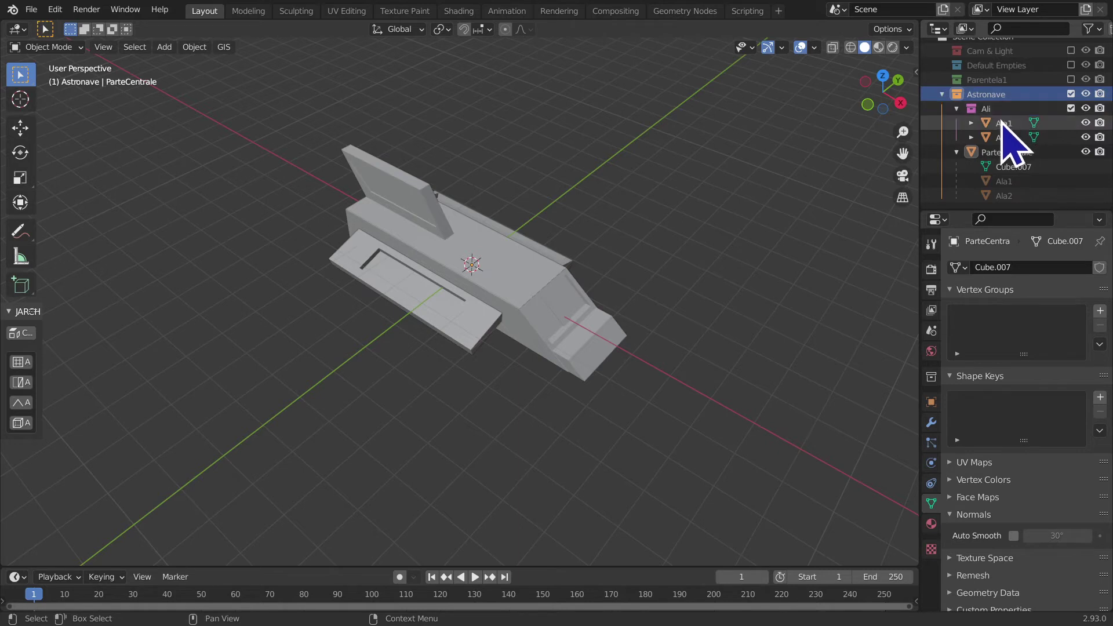
click(1005, 123)
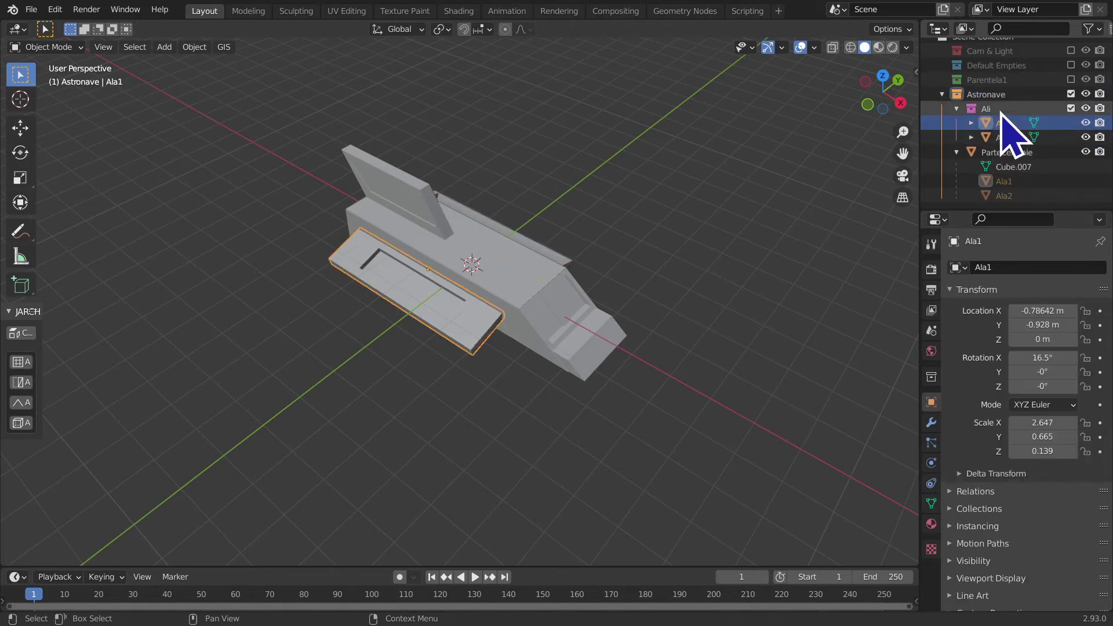
click(1001, 109)
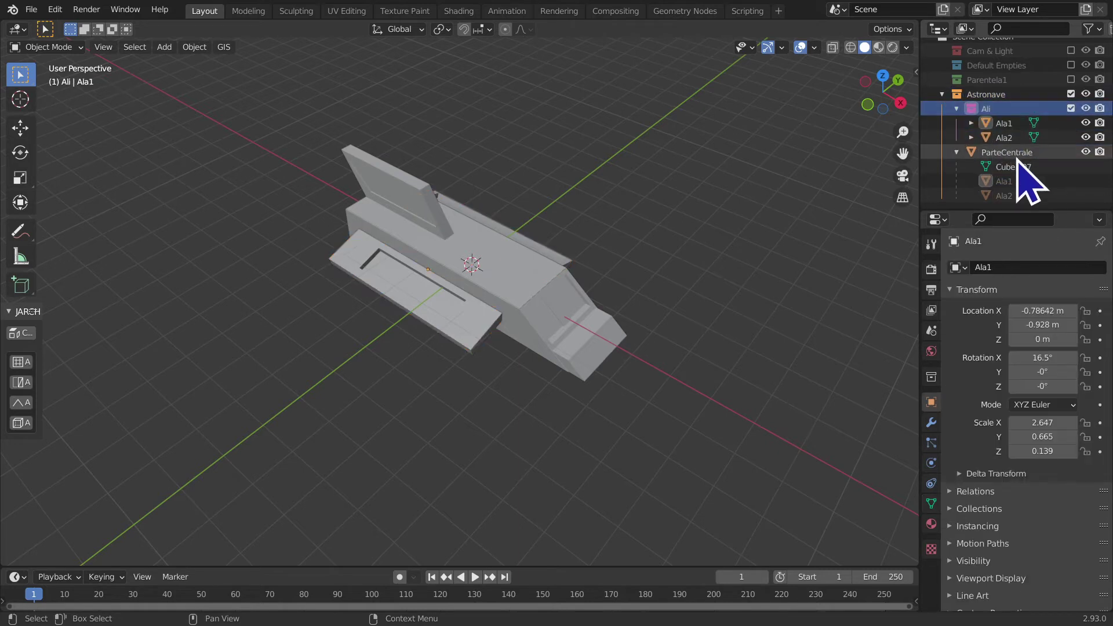
click(980, 152)
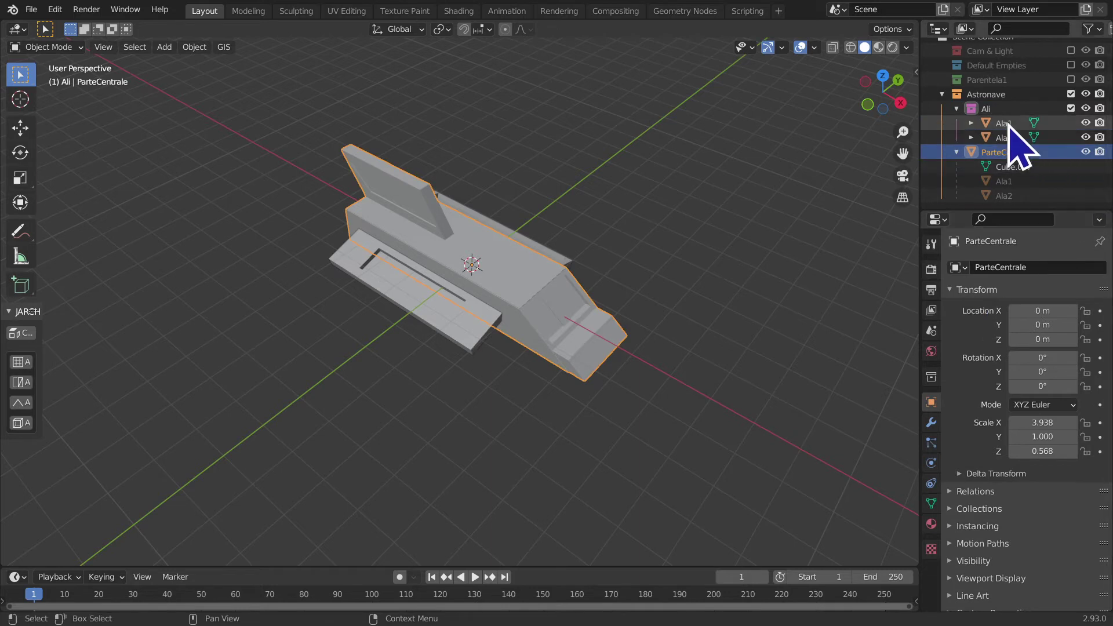
- Alternate the selection between ParteCentrale and the Ala1 and Ala2 wings
click(945, 123)
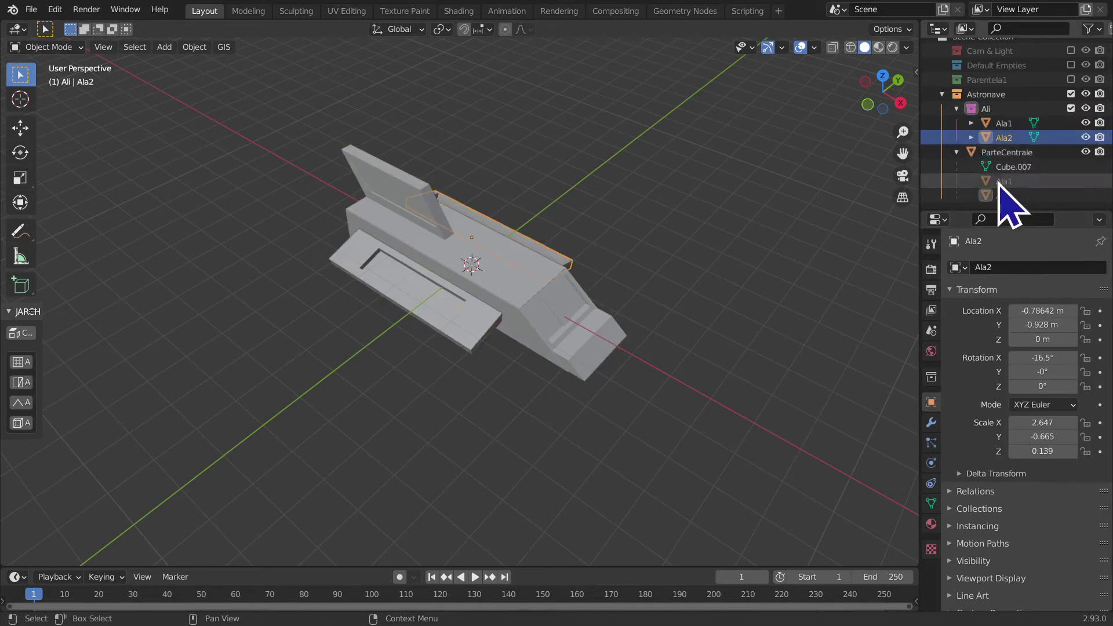
click(1009, 152)
click(1003, 124)
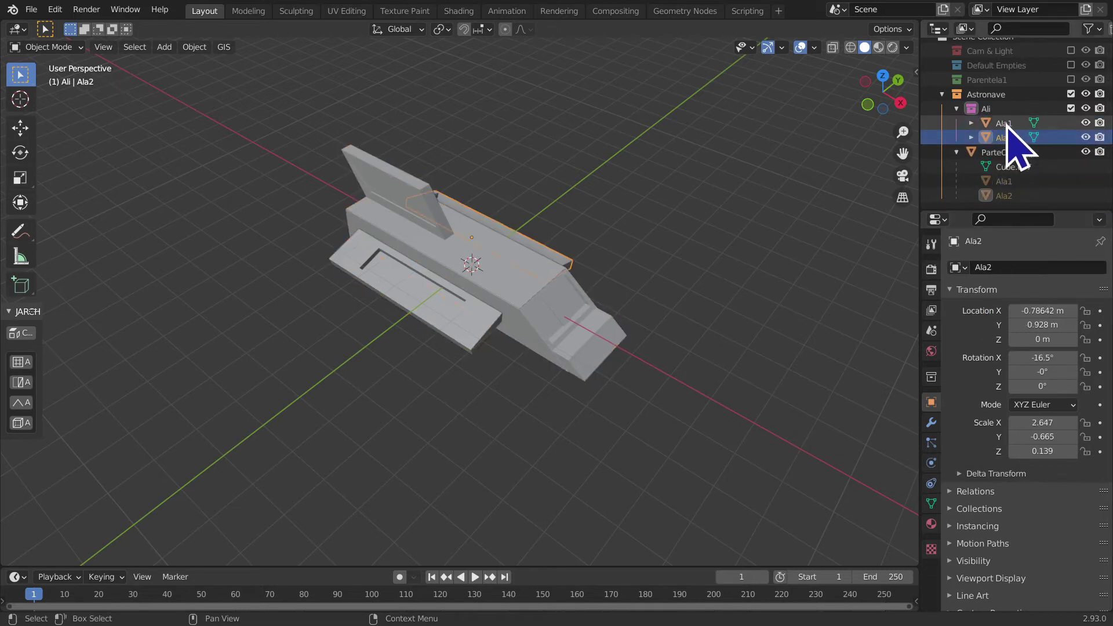
click(1002, 124)
click(1002, 124)
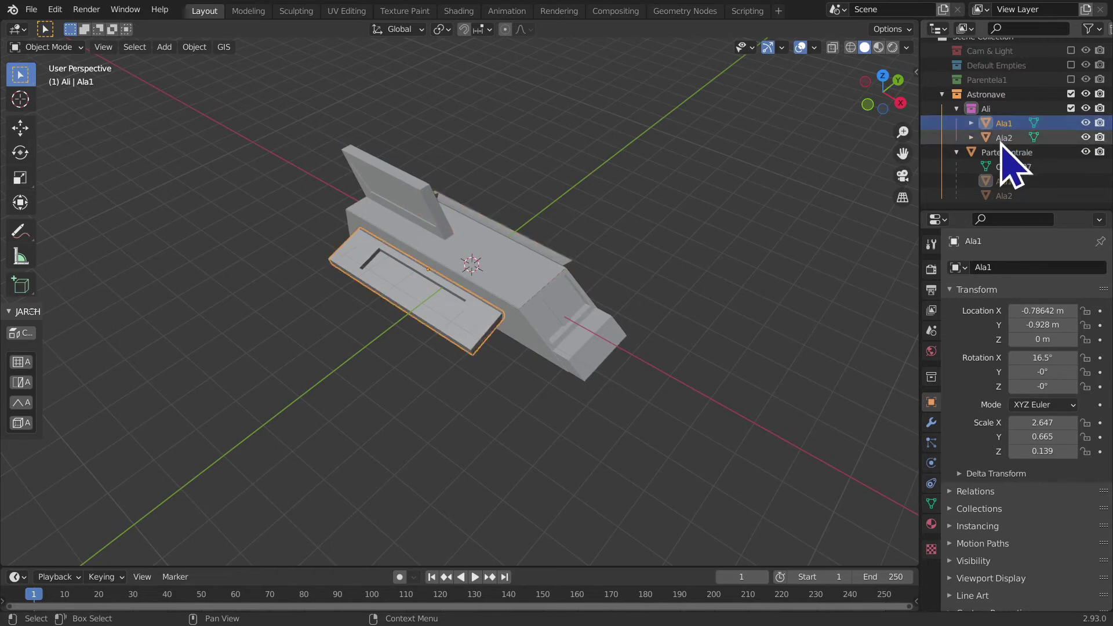
click(987, 124)
- Select the Ala1 and Ala2 children under ParteCentrale, then deselect everything
scroll(989, 137, up, 1)
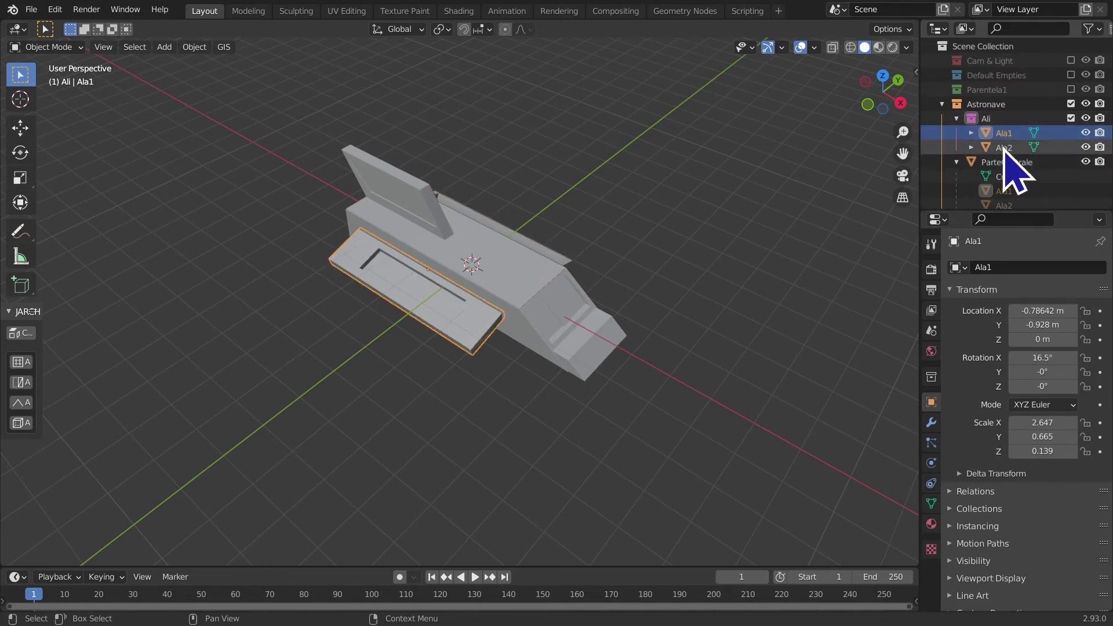
scroll(1006, 161, down, 1)
scroll(1008, 167, up, 1)
click(995, 191)
scroll(994, 191, down, 1)
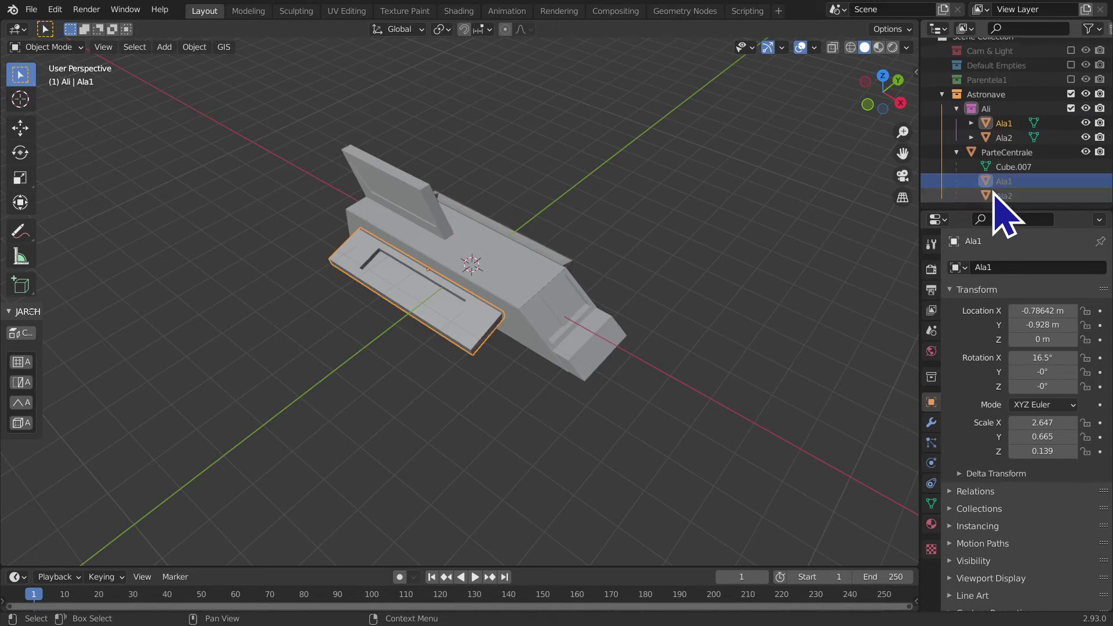
click(995, 195)
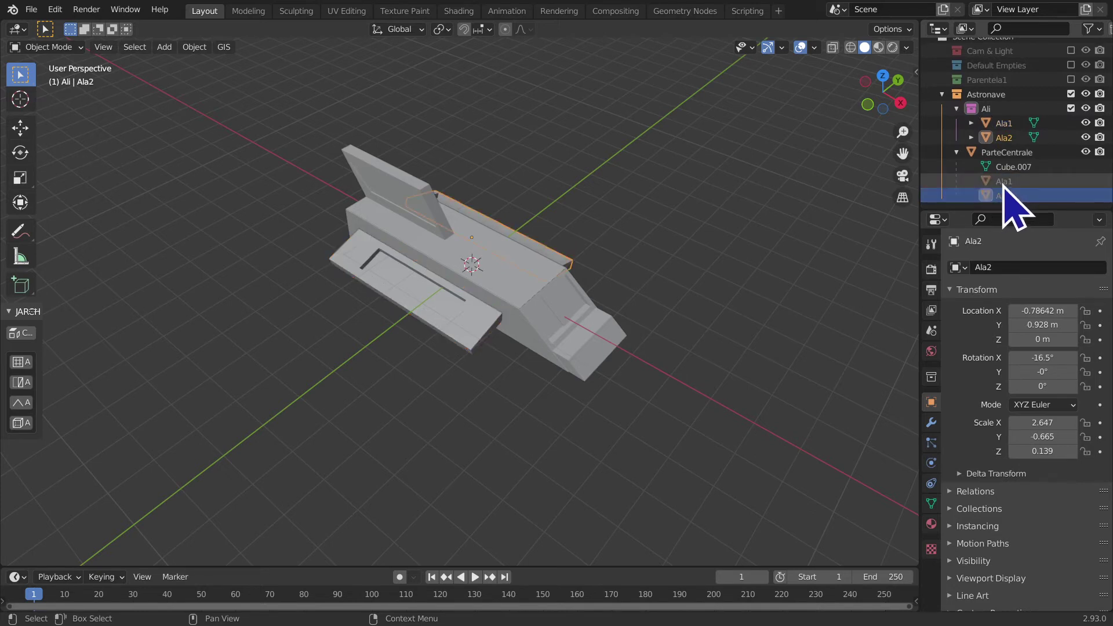
click(1002, 182)
click(1008, 183)
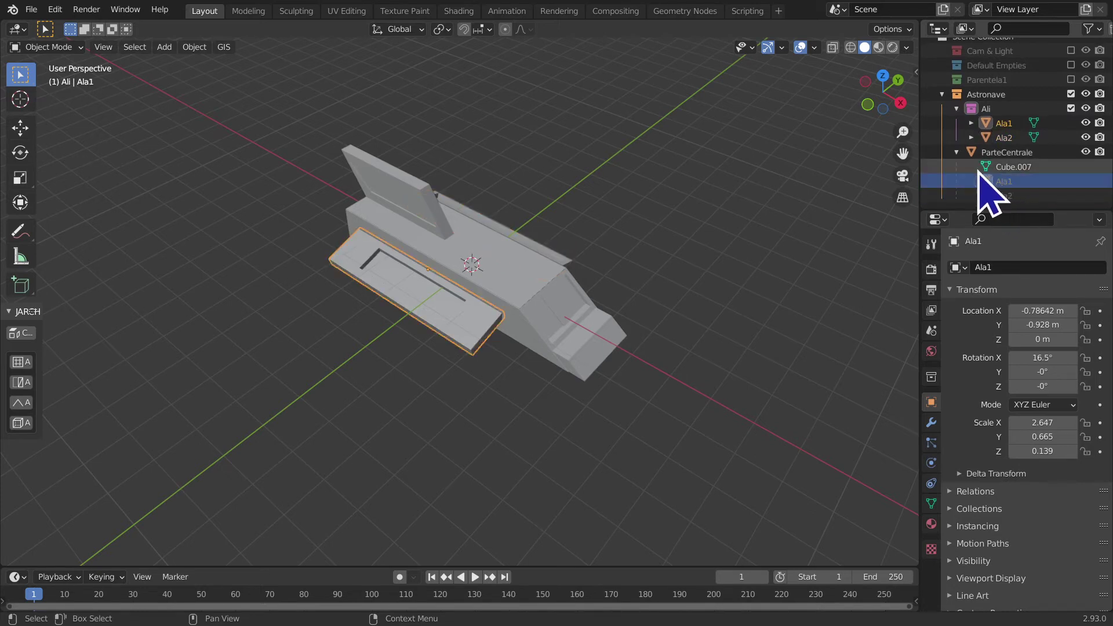
click(965, 204)
- Move the ParteCentrale body with G in the viewport, then undo the move
scroll(490, 280, down, 6)
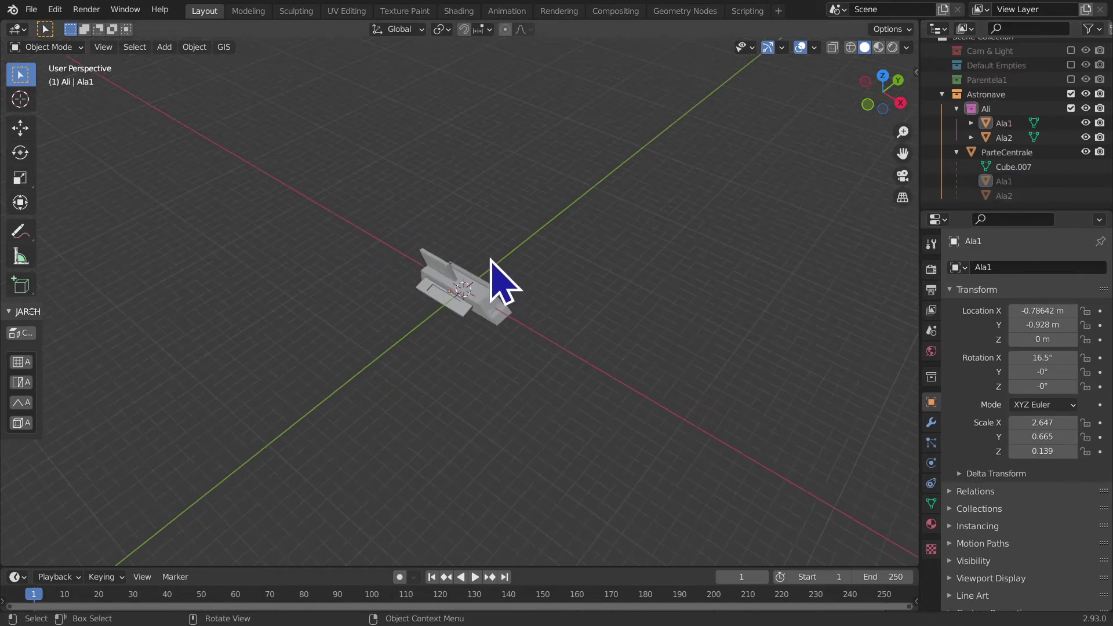
mouse_move(490, 281)
middle_down()
mouse_move(567, 219)
mouse_move(346, 294)
middle_up()
scroll(405, 365, up, 2)
scroll(405, 366, up, 4)
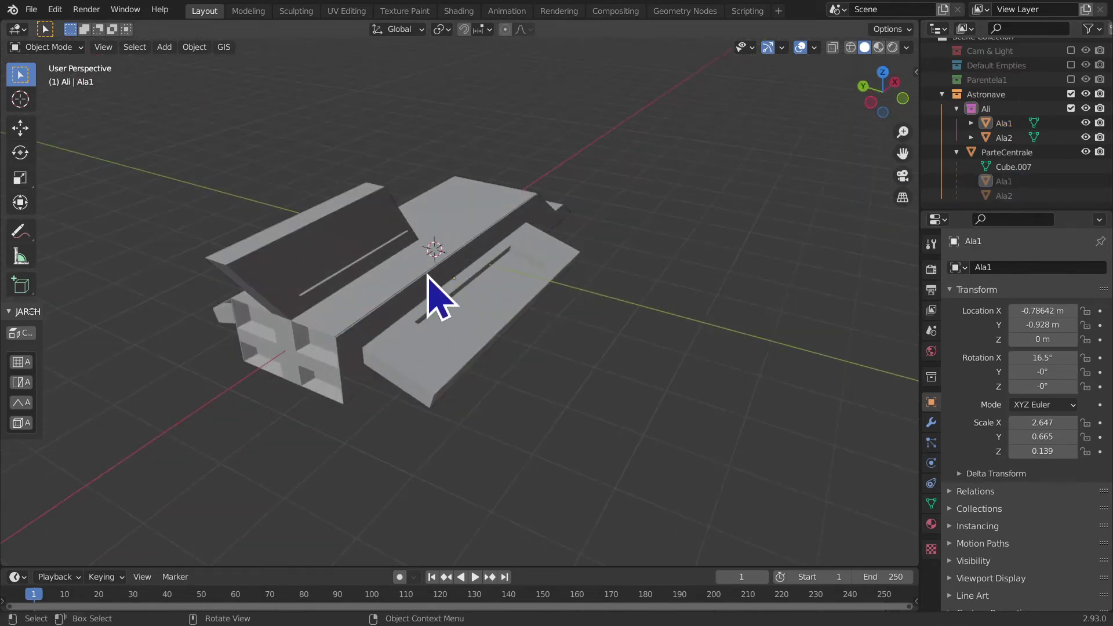
click(427, 294)
key(g)
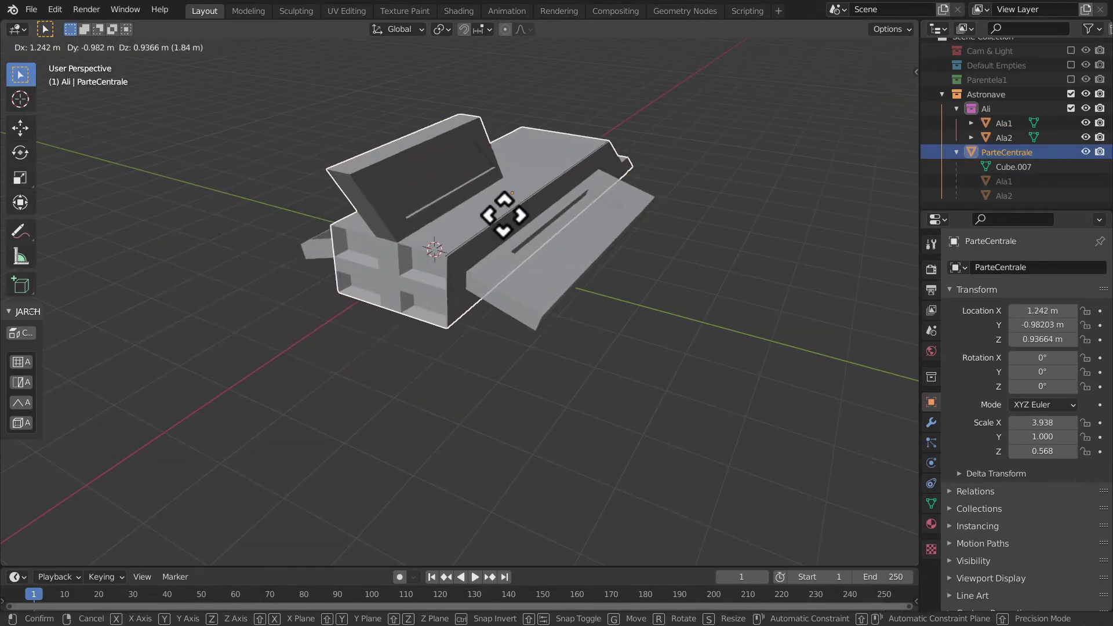
click(505, 219)
key(ctrl+z)
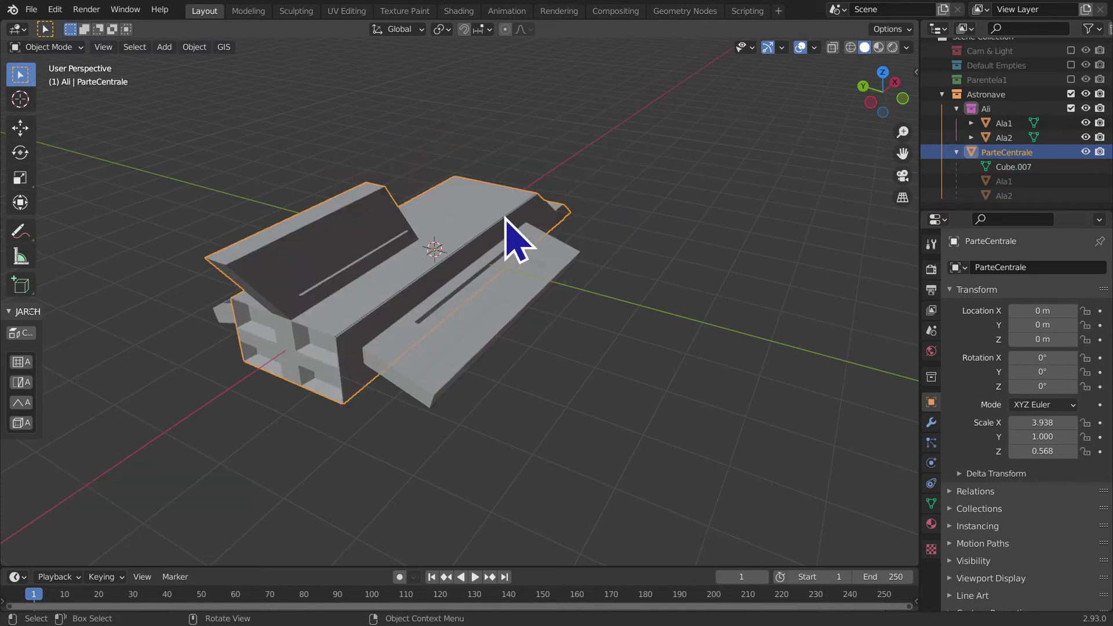
- Move the Ala1 wing with G, then undo the move
scroll(539, 279, up, 5)
click(717, 323)
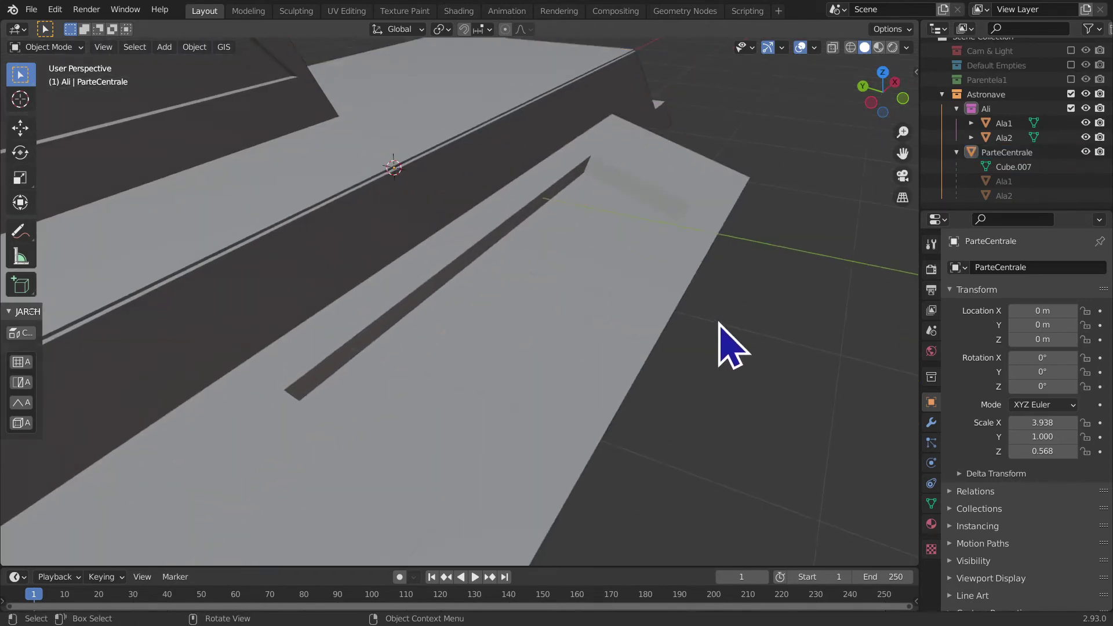
click(618, 294)
scroll(618, 294, down, 3)
key(g)
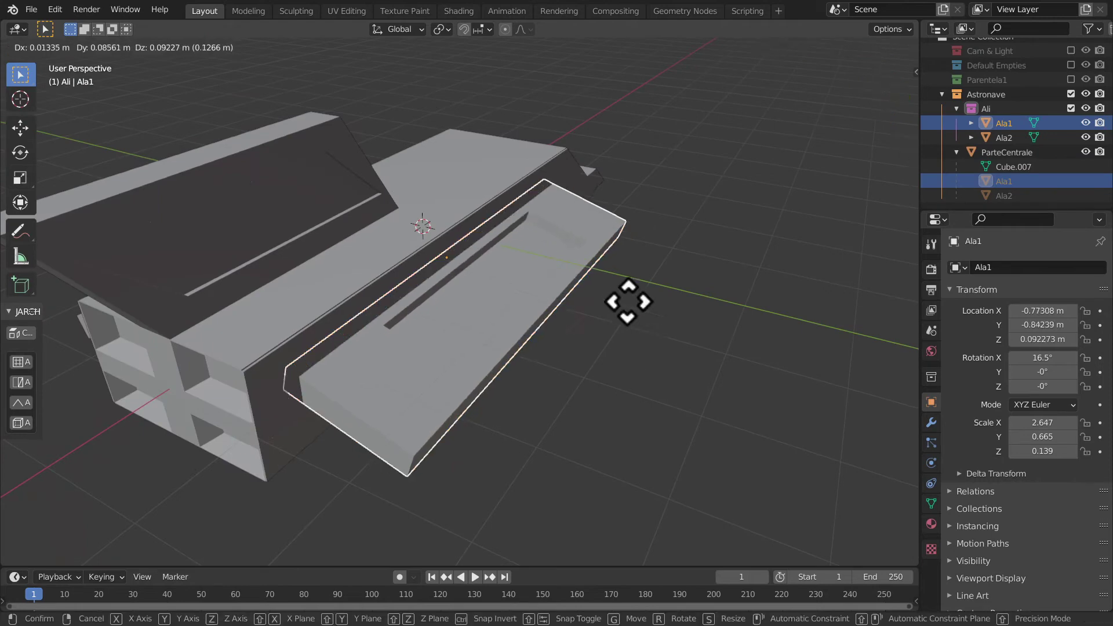
click(683, 300)
key(ctrl+z)
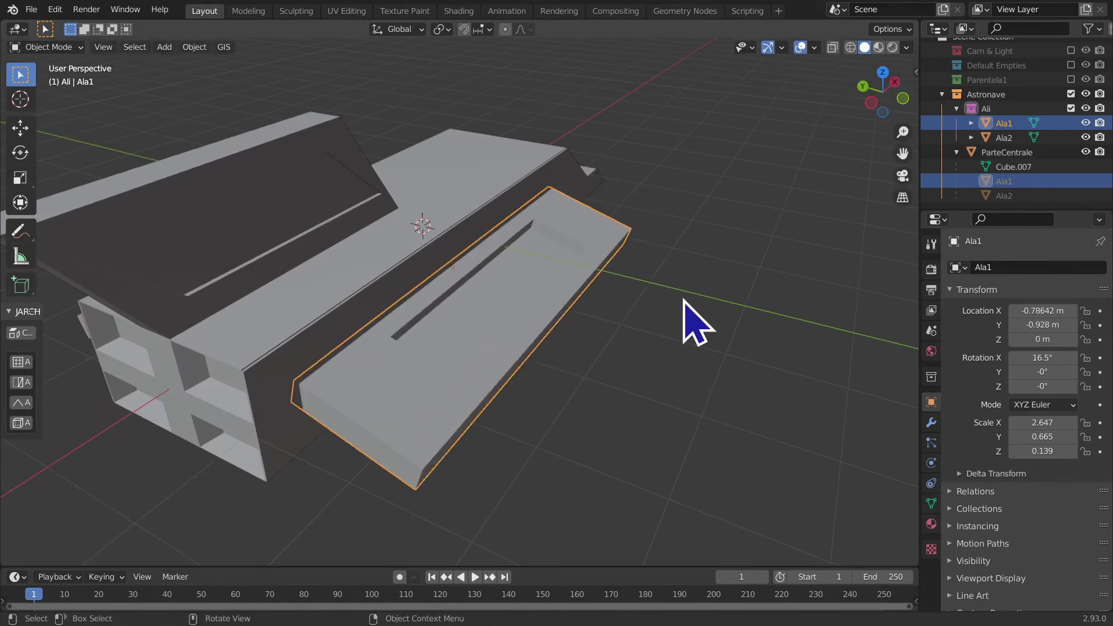
- From a new angle, move ParteCentrale and then Ala1, undoing each move
scroll(687, 316, down, 3)
middle_drag(691, 330, 654, 385)
click(504, 291)
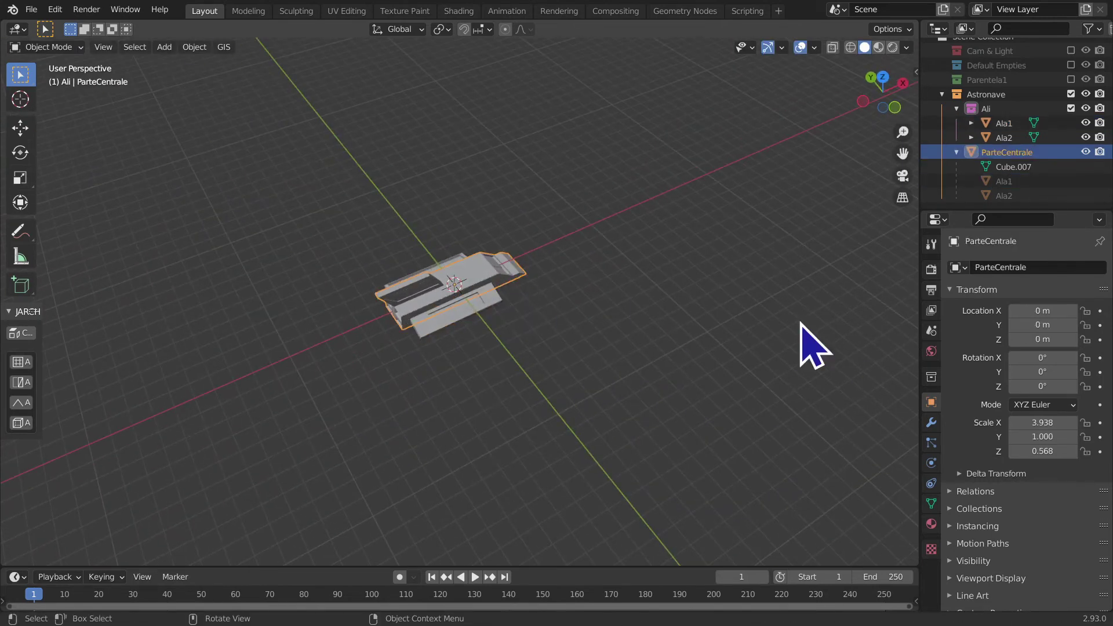
key(g)
click(587, 287)
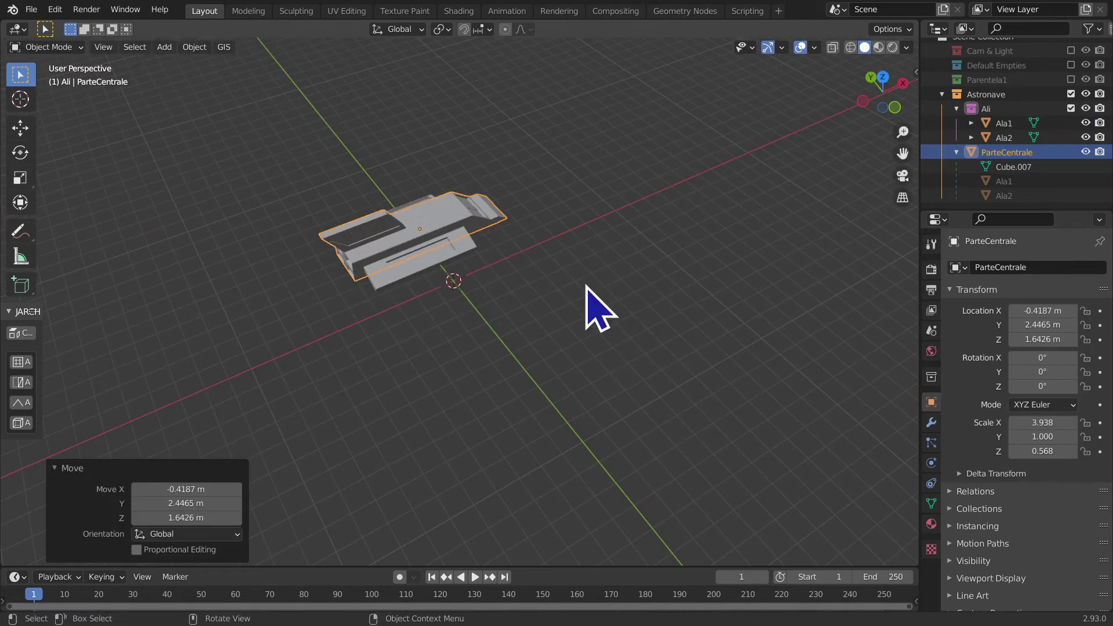
key(ctrl+z)
click(499, 280)
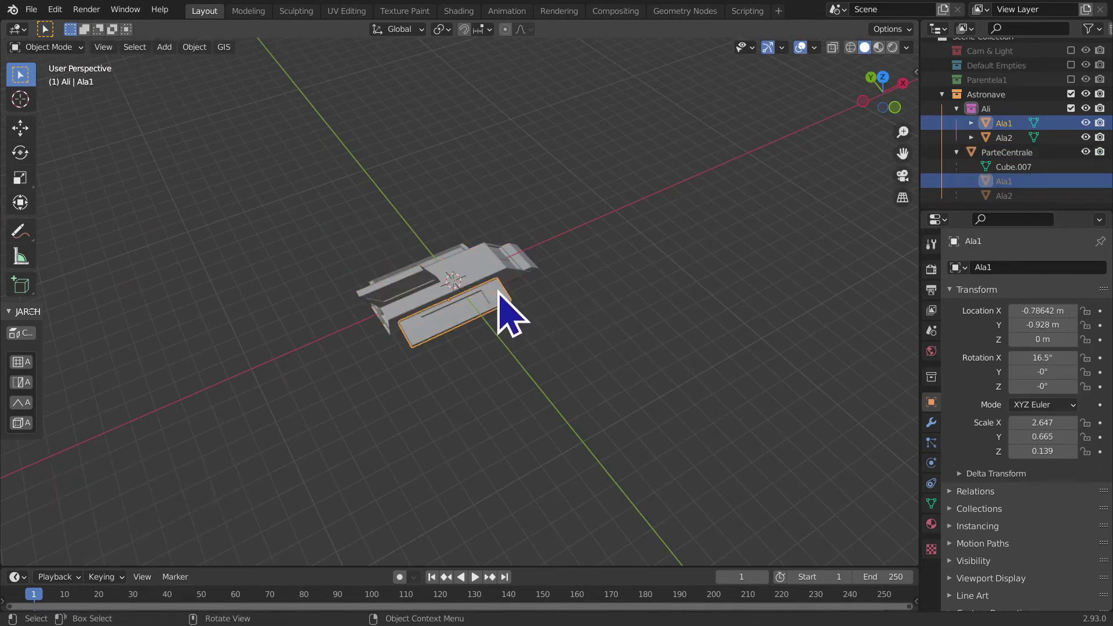
key(g)
click(578, 270)
key(ctrl+z)
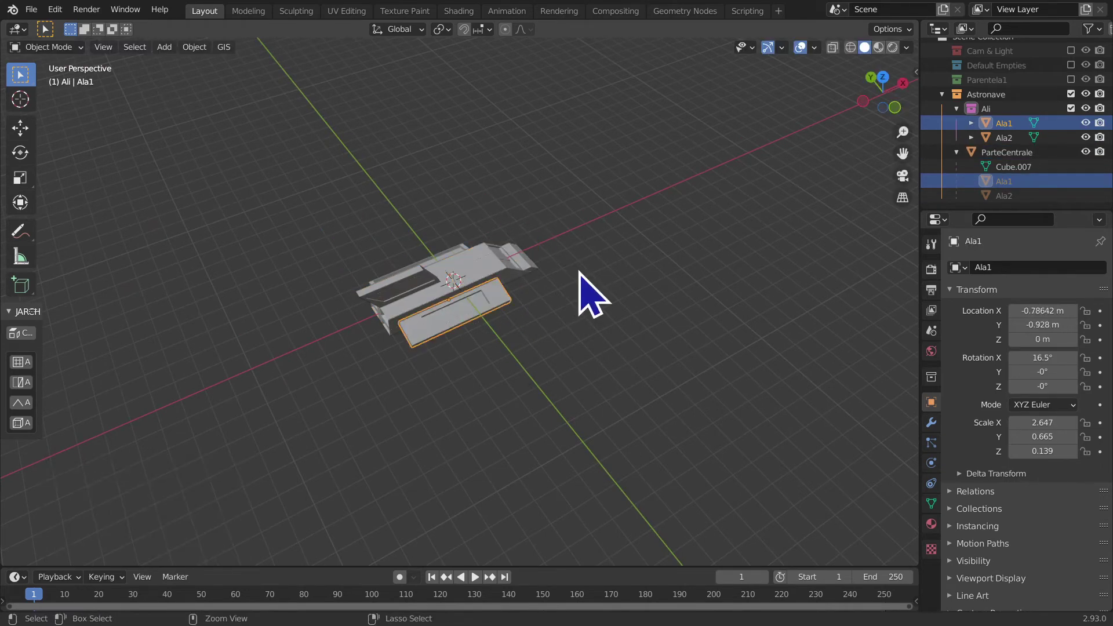
- Lift the Ala2 wing far above the ship, then undo the move
scroll(661, 389, up, 3)
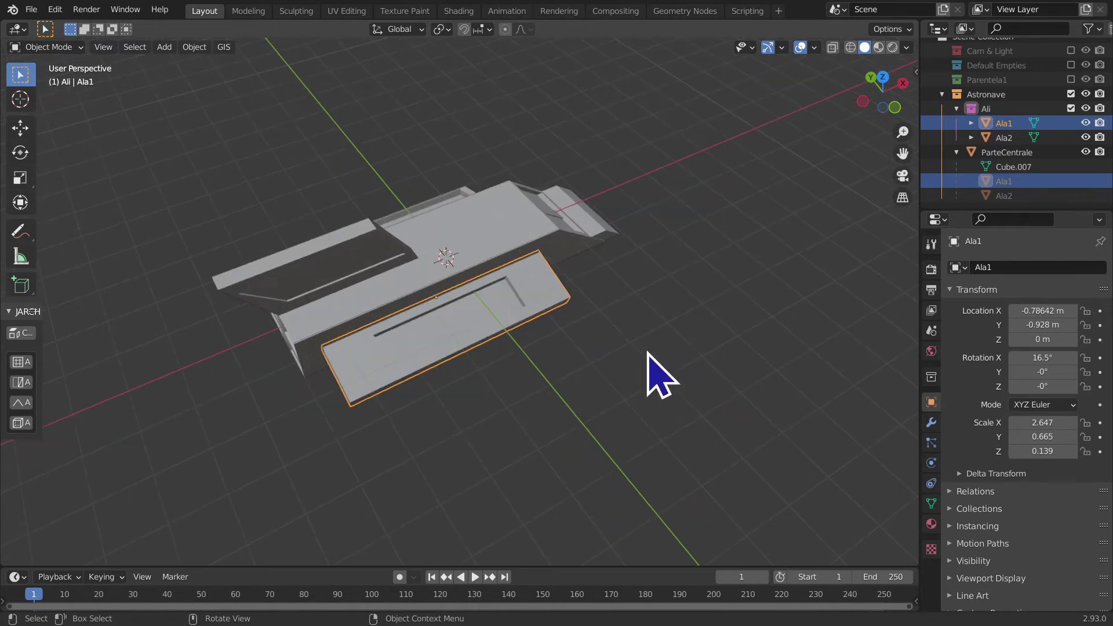
mouse_move(244, 269)
middle_down()
mouse_move(815, 303)
mouse_move(401, 296)
middle_up()
click(717, 229)
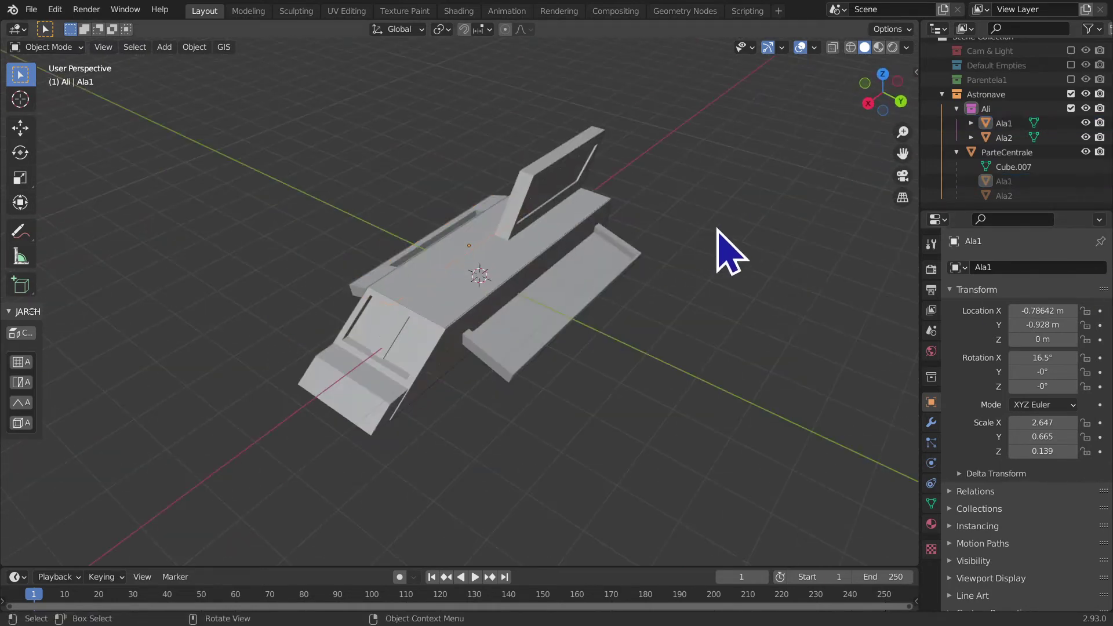
scroll(649, 280, down, 6)
scroll(581, 289, down, 3)
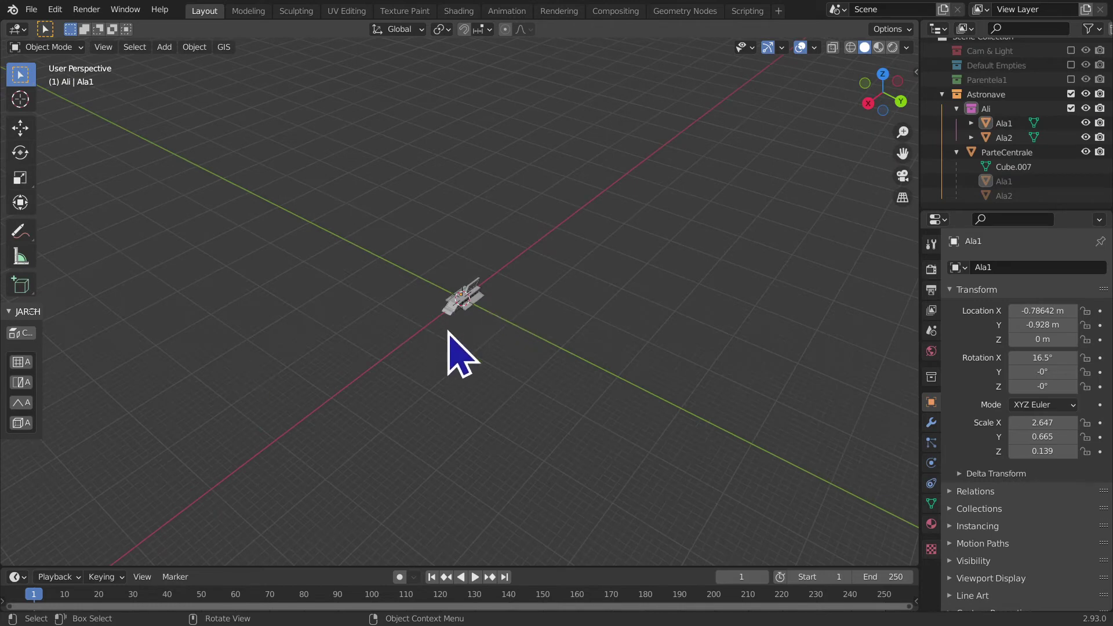
click(453, 308)
click(463, 307)
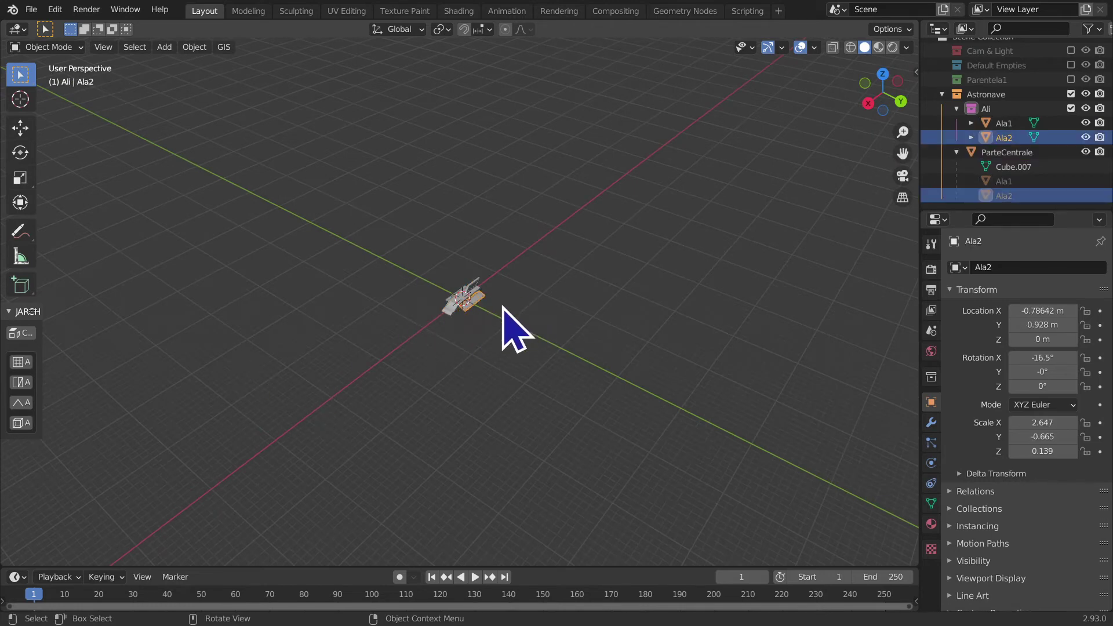
click(411, 220)
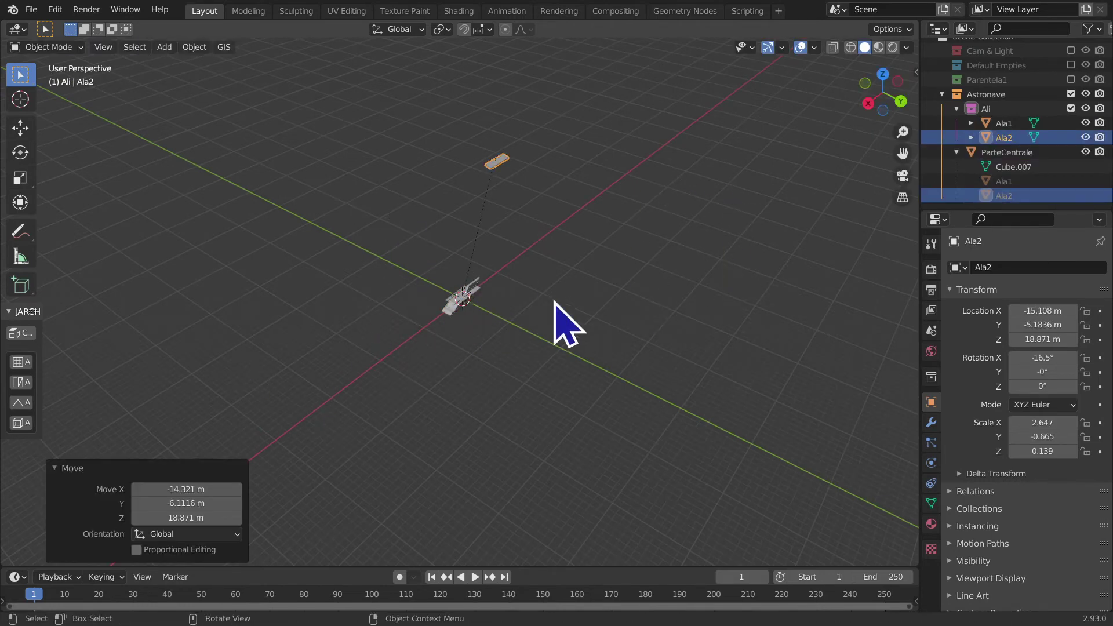
mouse_move(553, 301)
middle_down()
mouse_move(619, 284)
mouse_move(565, 310)
middle_up()
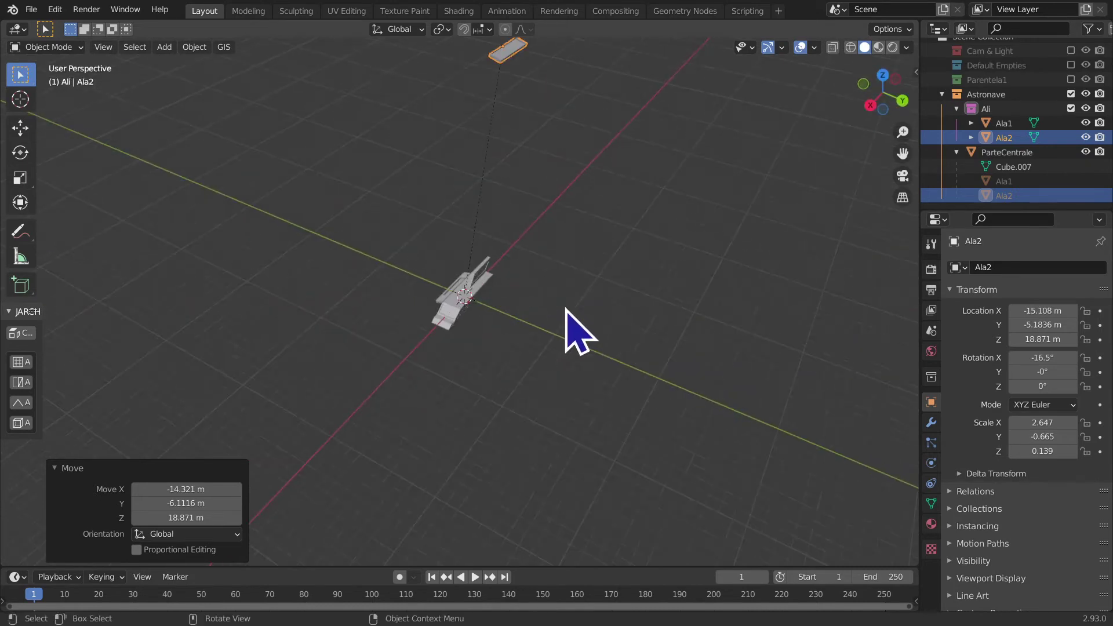
key(ctrl+z)
- Select ParteCentrale, then end with the Ala2 wing selected
scroll(661, 260, up, 4)
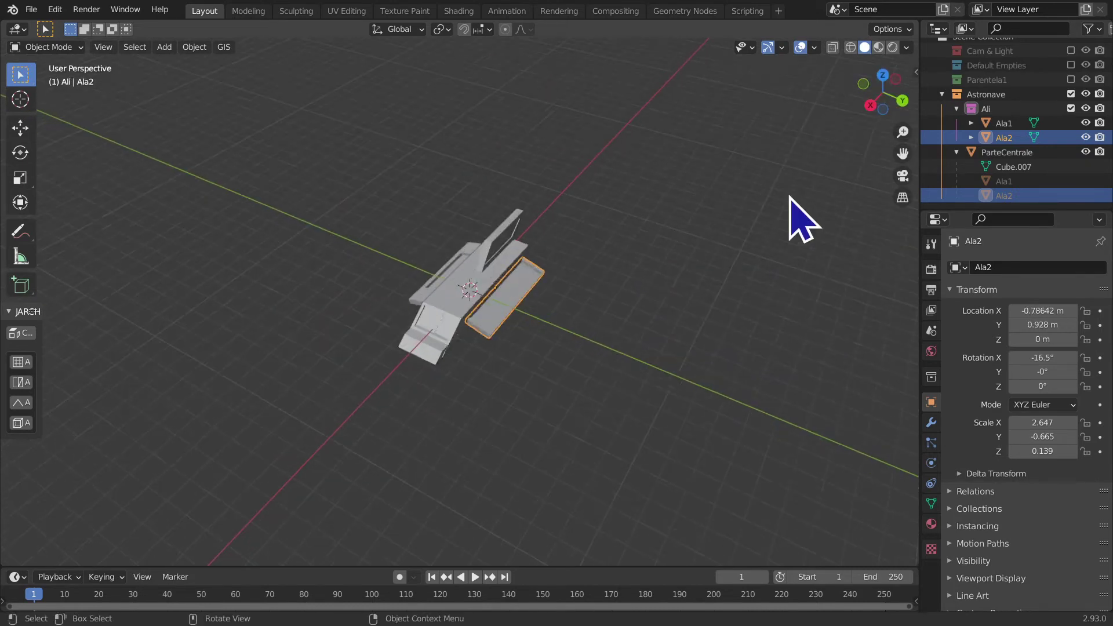
scroll(790, 219, up, 2)
scroll(758, 241, up, 2)
click(441, 266)
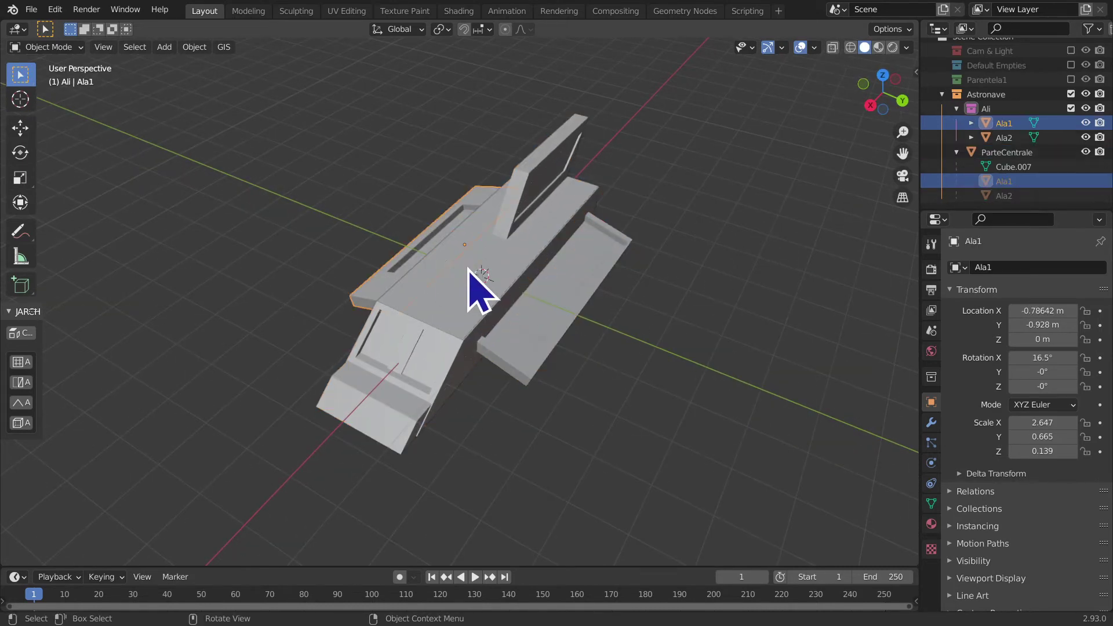
click(788, 316)
click(599, 305)
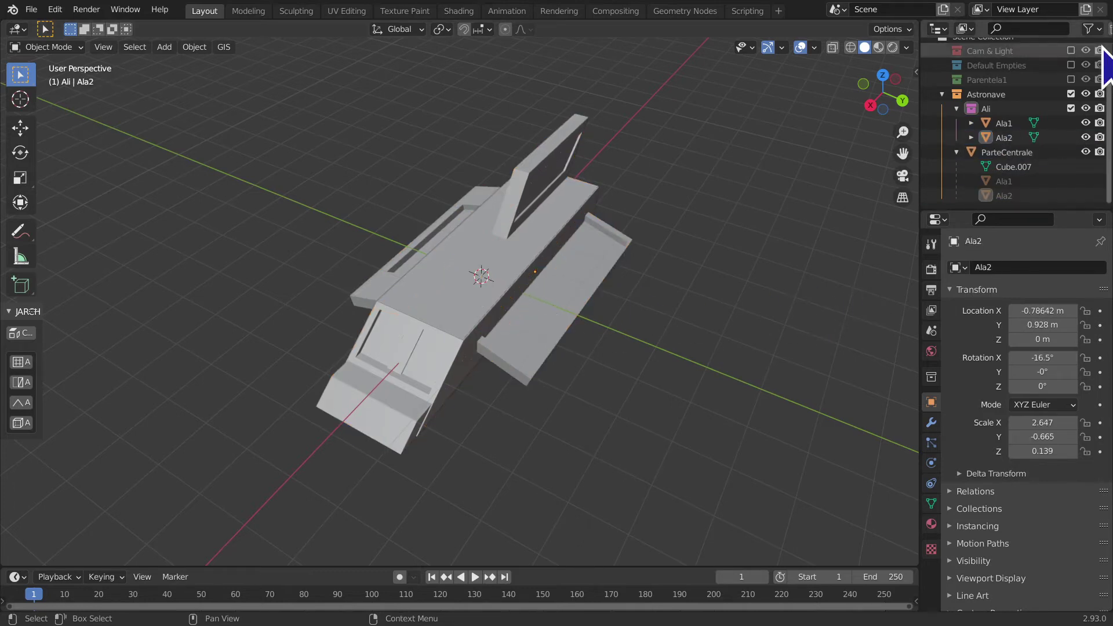
- Show the selectability toggle in the Outliner filter and make Ala1 unselectable
click(1088, 28)
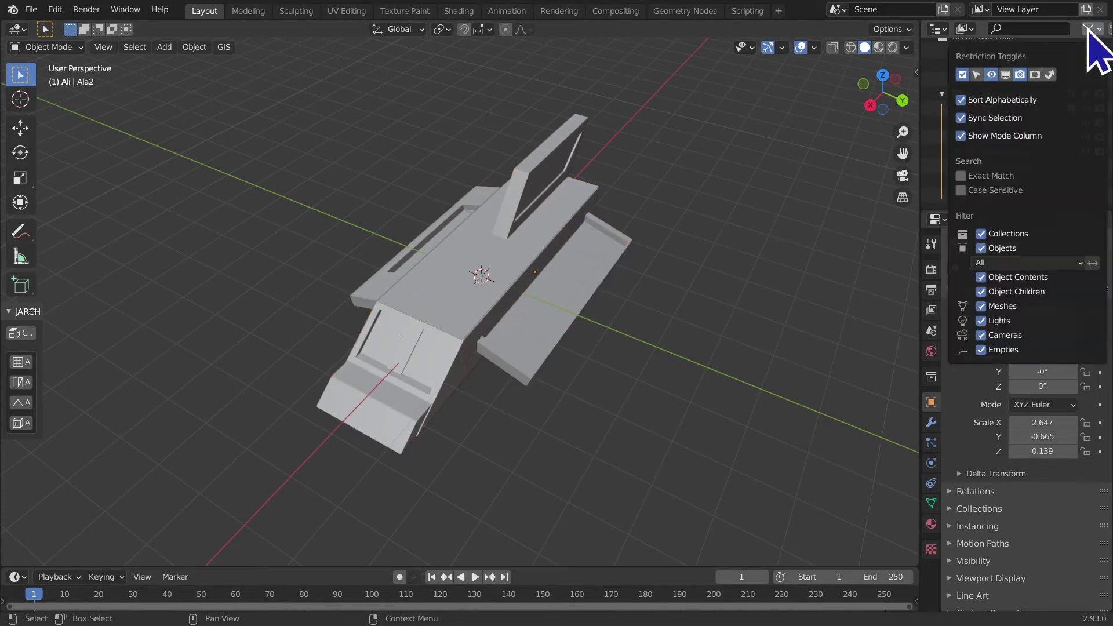
click(979, 75)
click(1070, 123)
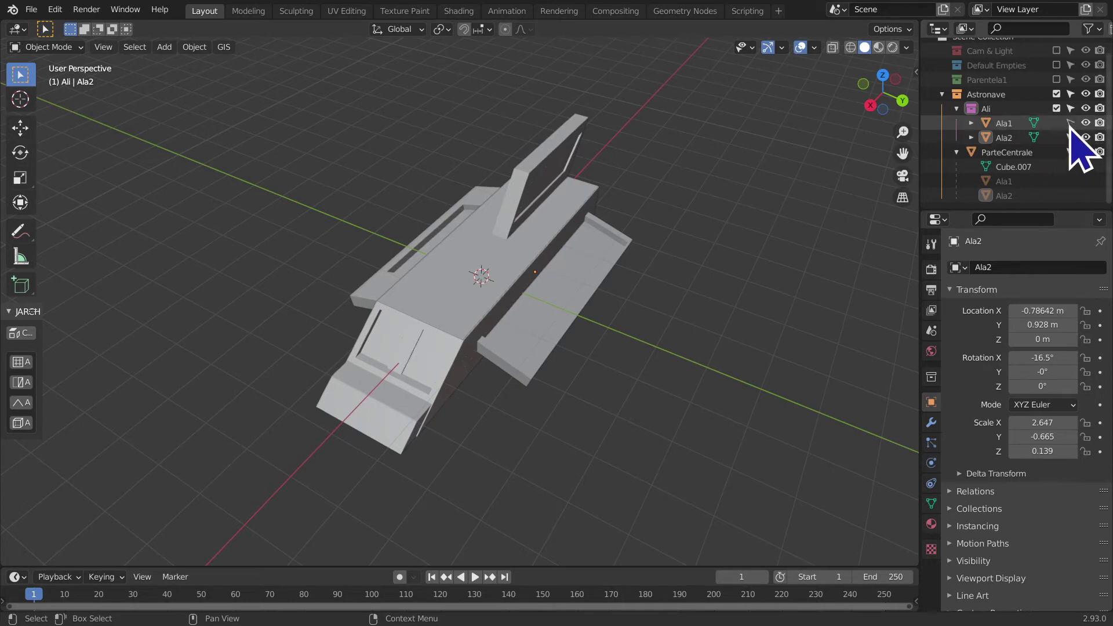
scroll(771, 290, up, 5)
scroll(754, 308, down, 6)
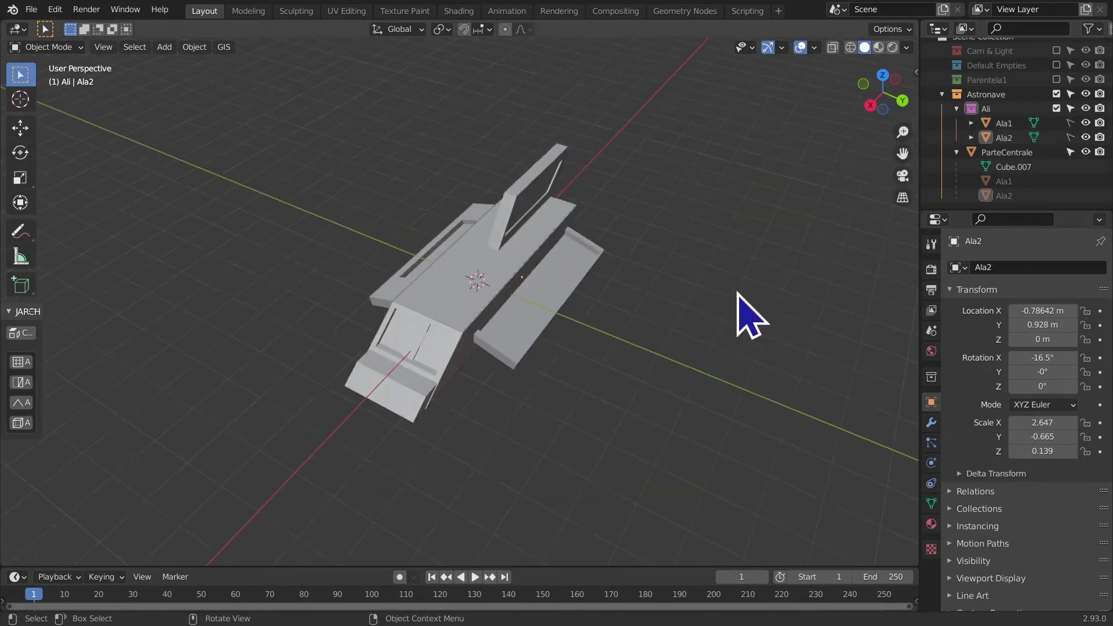
scroll(742, 313, down, 5)
- Move ParteCentrale, rotate it -19.7° and scale it to 1.217
click(440, 313)
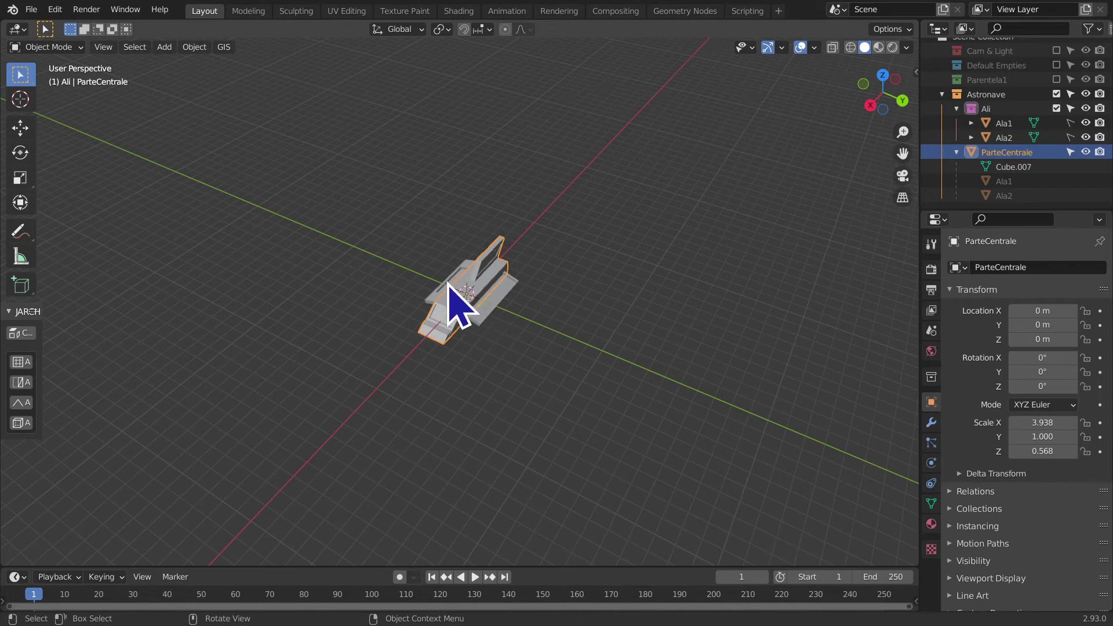
middle_drag(621, 336, 652, 319)
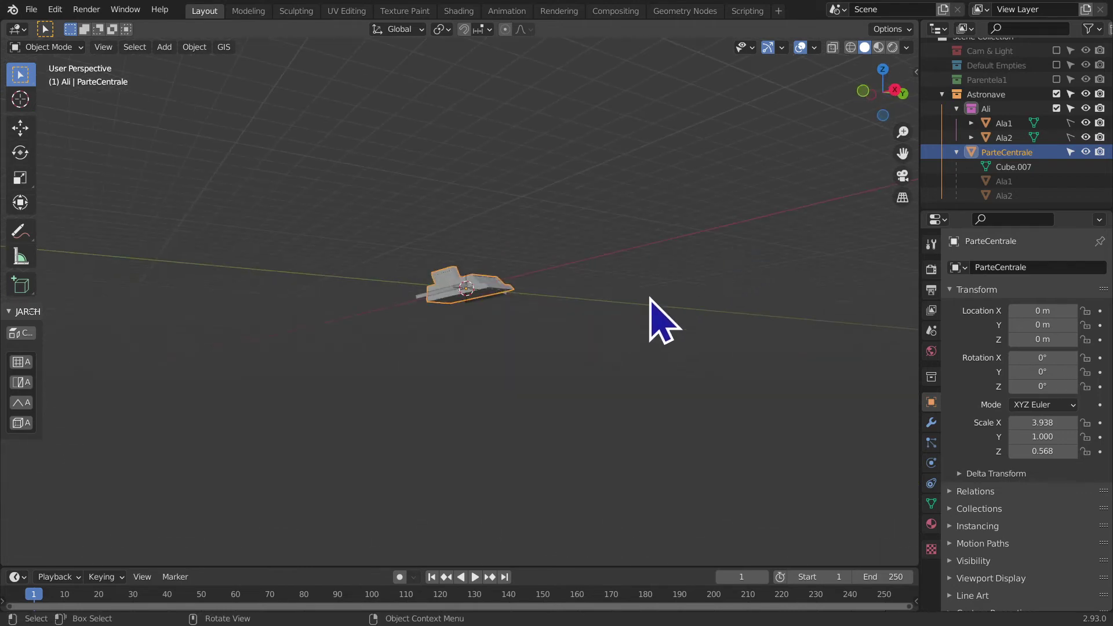
scroll(644, 328, up, 4)
scroll(649, 342, up, 2)
scroll(665, 348, down, 2)
key(g)
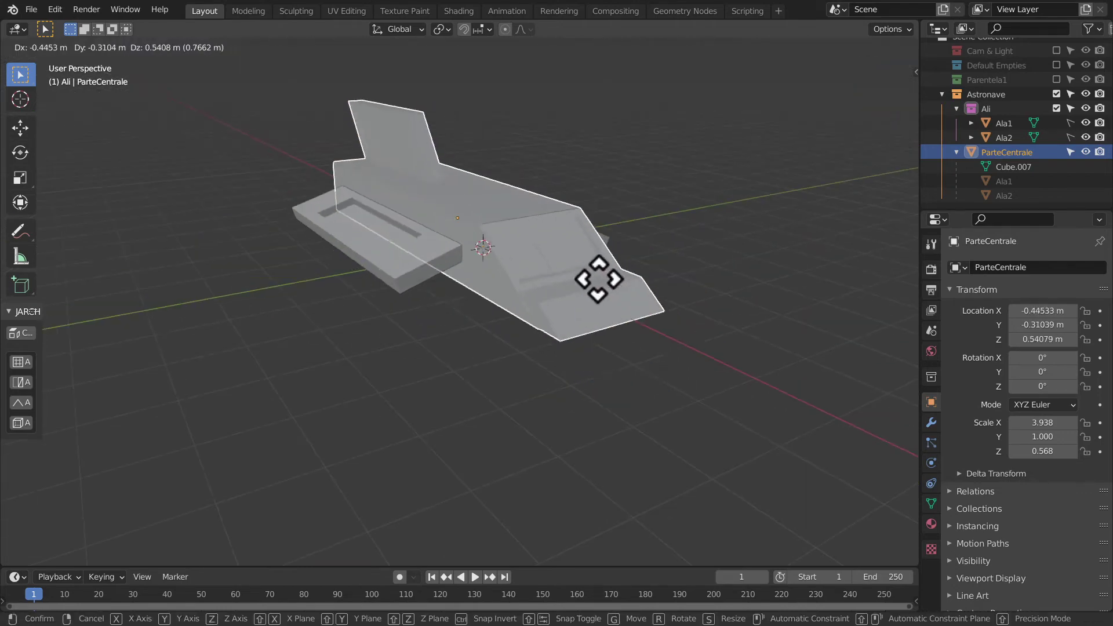
click(606, 292)
key(r)
click(659, 209)
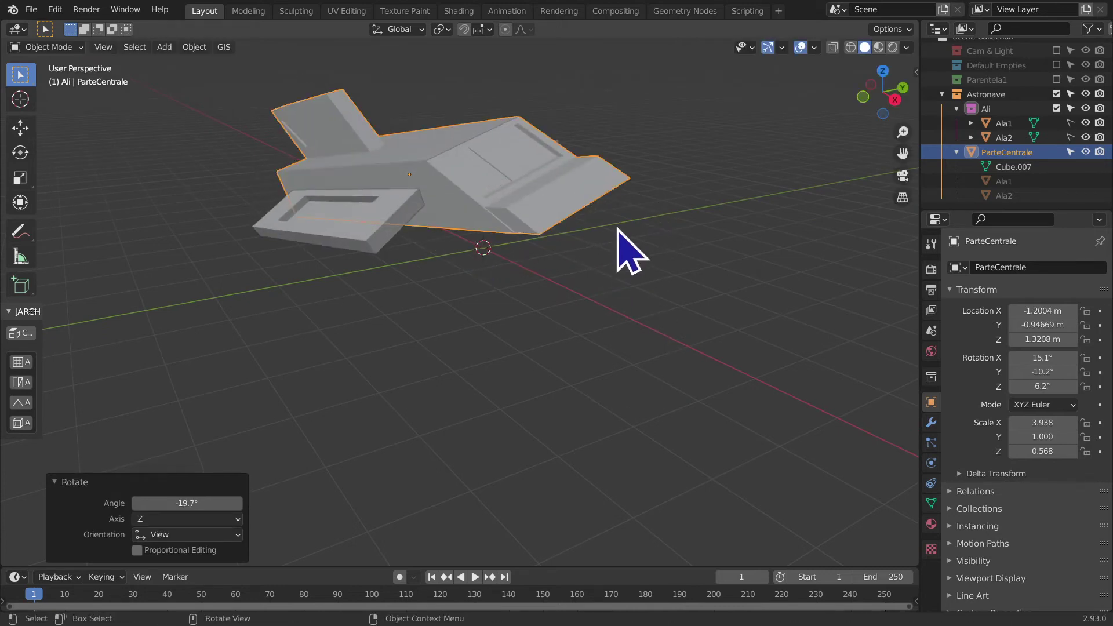
key(s)
click(667, 204)
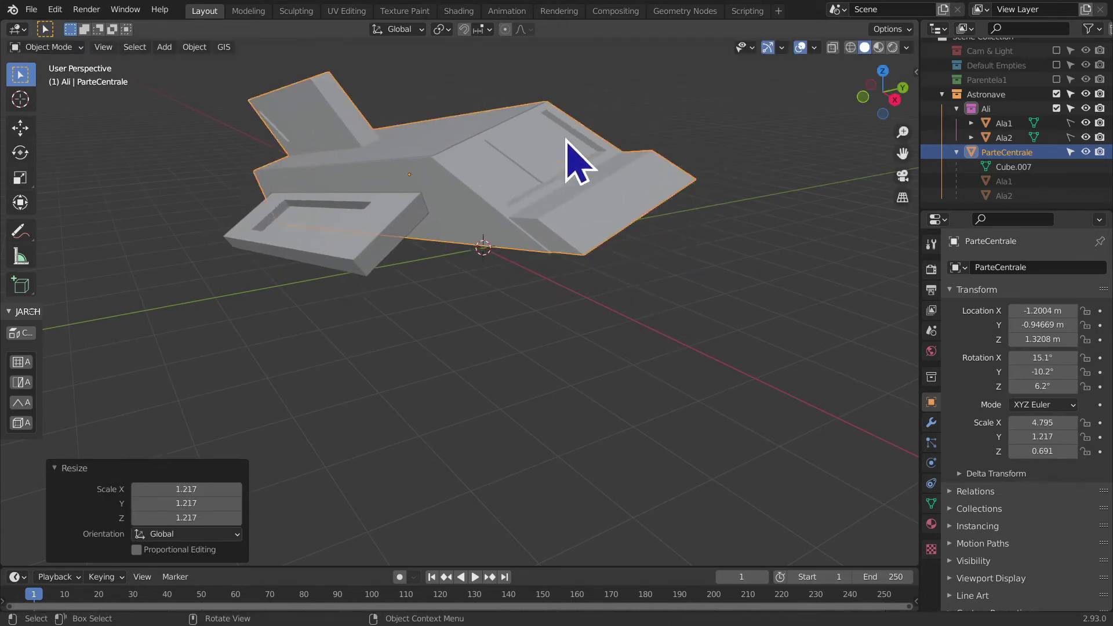
- Stretch ParteCentrale along its Local X axis, then undo all the transforms
click(396, 29)
click(374, 89)
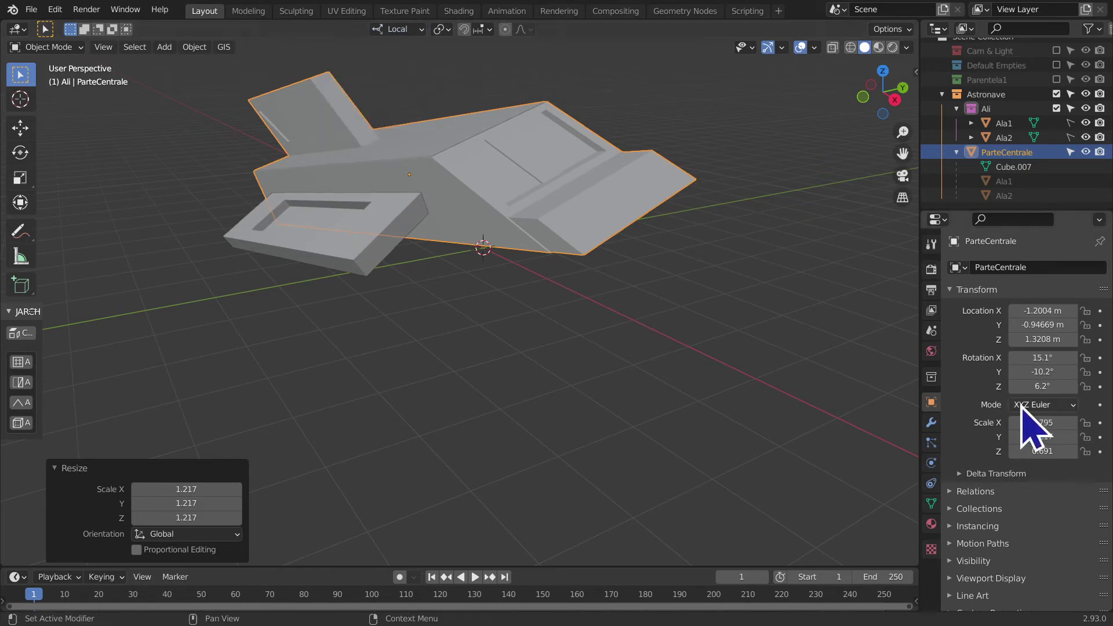
click(20, 178)
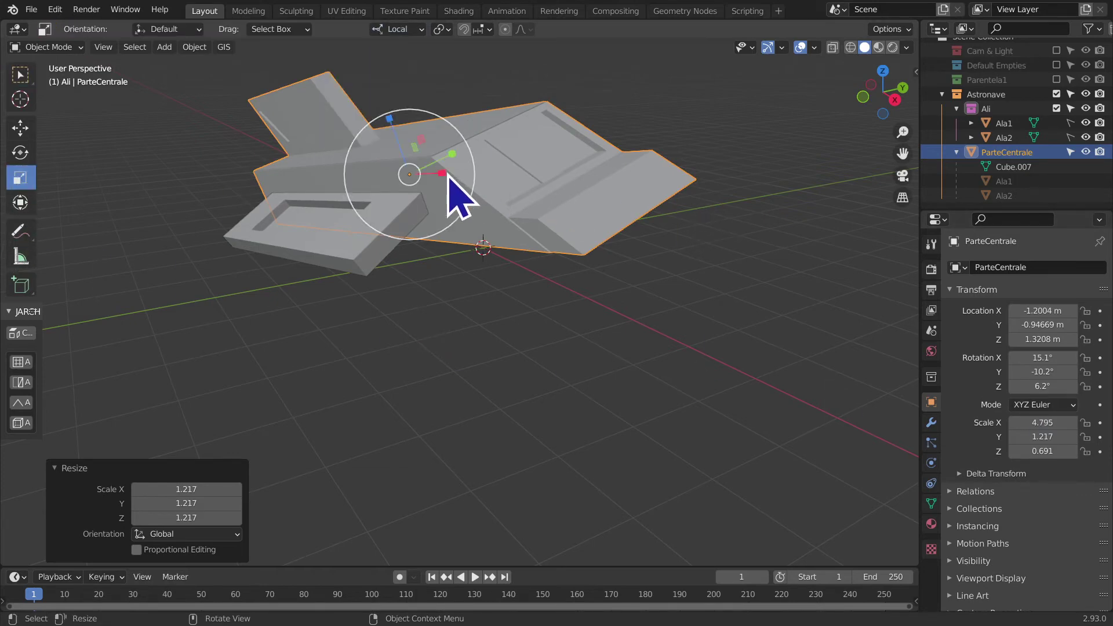
drag(447, 174, 525, 284)
scroll(525, 284, down, 3)
mouse_move(525, 284)
middle_down()
mouse_move(551, 348)
mouse_move(591, 267)
mouse_move(549, 398)
mouse_move(761, 334)
mouse_move(758, 370)
middle_up()
key(ctrl+z)
key(ctrl+z)
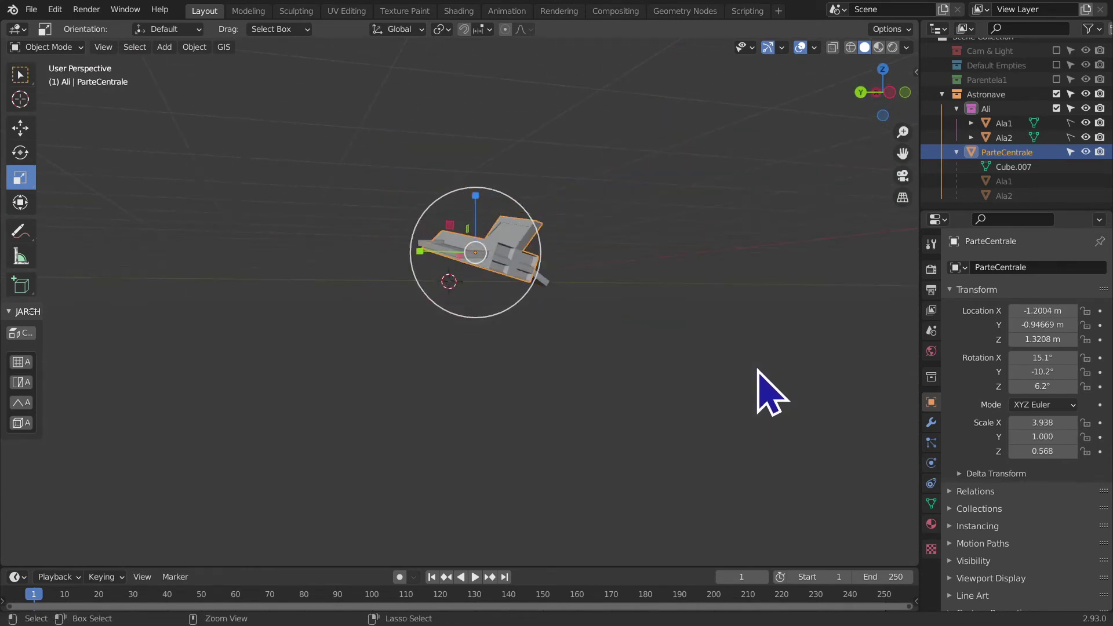
key(ctrl+z)
key(ctrl+z)
- Deselect the body, return to box selection and exclude the Astronave collection
middle_drag(302, 319, 94, 385)
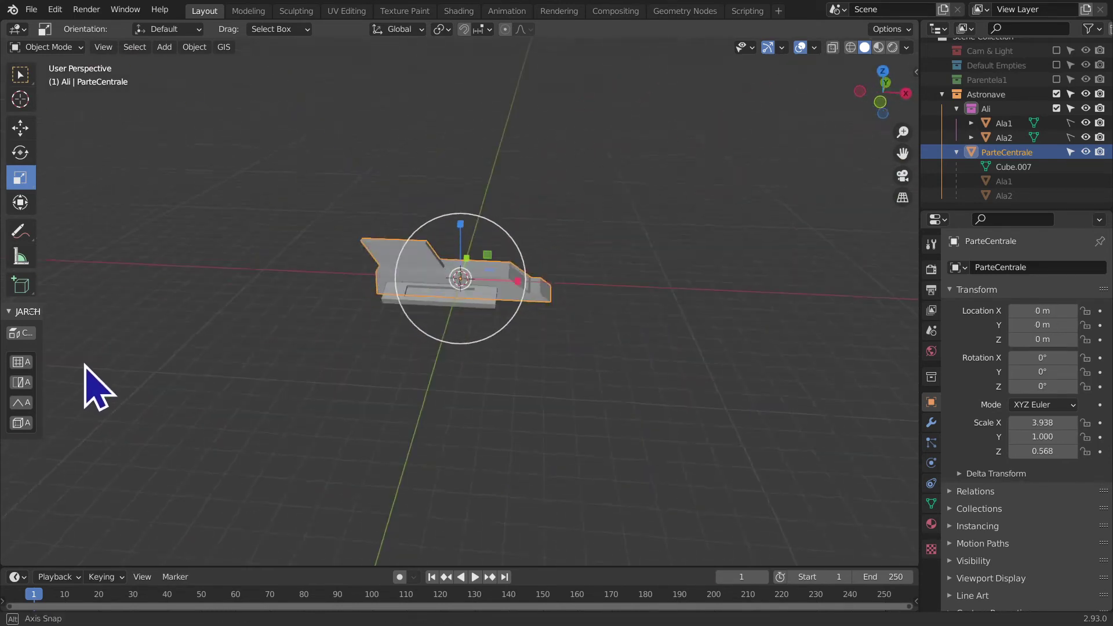
click(374, 409)
click(20, 75)
mouse_move(491, 278)
middle_down()
mouse_move(741, 348)
mouse_move(800, 342)
mouse_move(698, 280)
mouse_move(714, 268)
middle_up()
scroll(795, 343, up, 3)
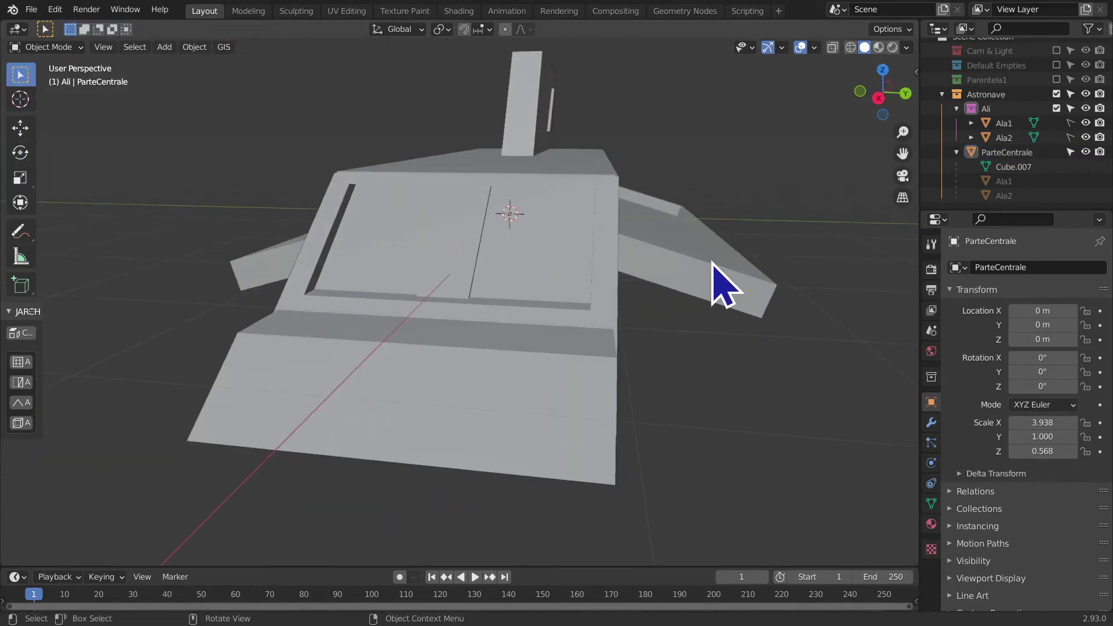
scroll(717, 289, up, 3)
scroll(731, 301, down, 5)
scroll(736, 293, up, 1)
scroll(1058, 125, up, 1)
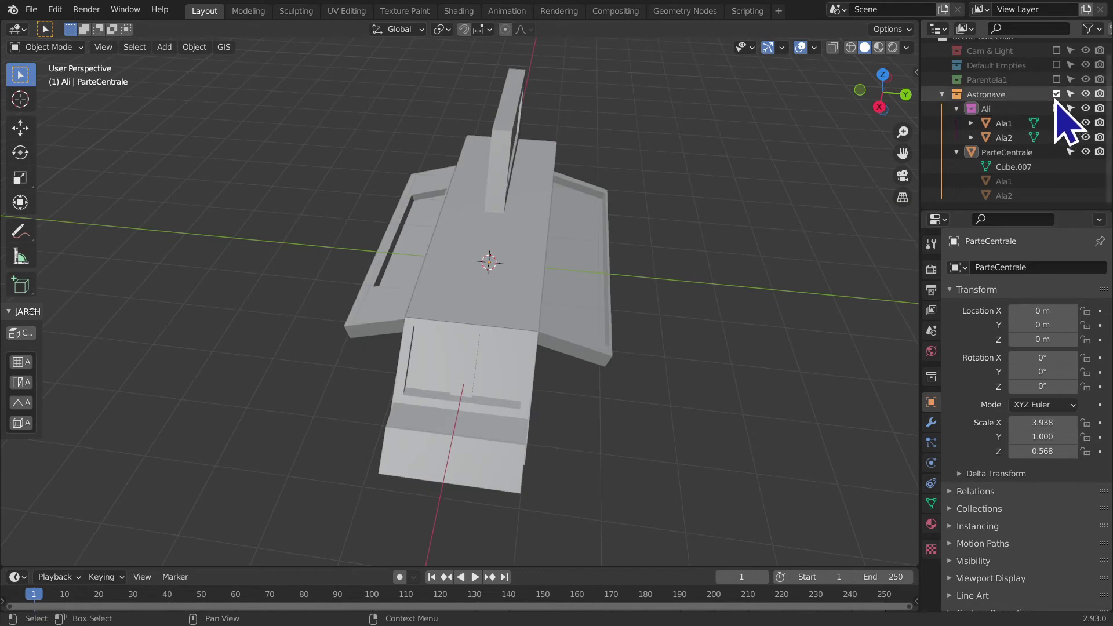
click(1056, 103)
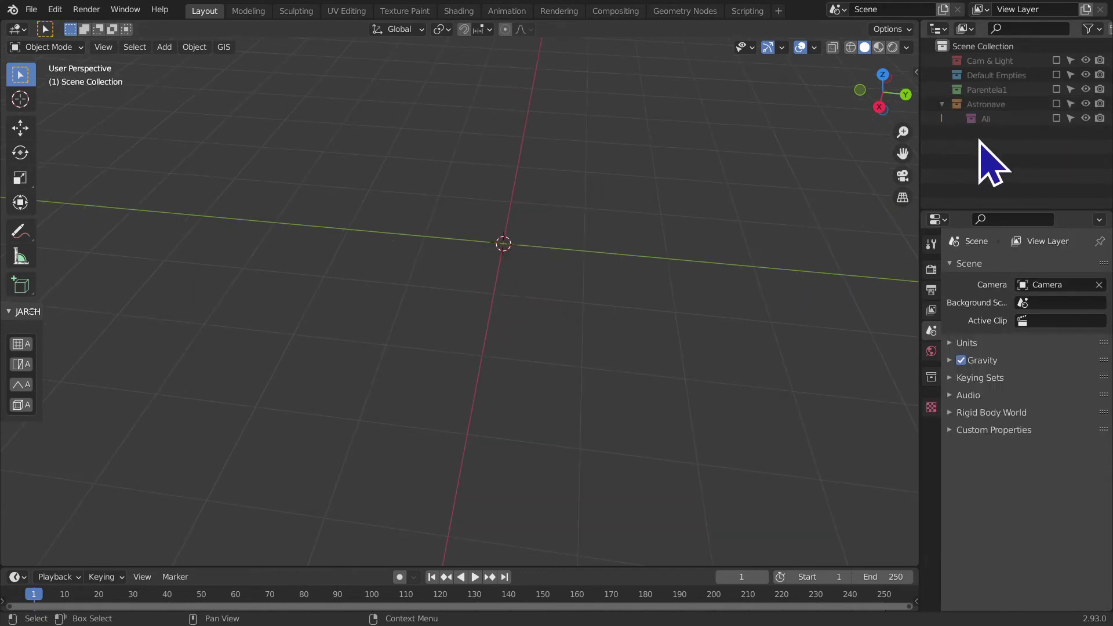
- Re-include the Ali collection and orbit around the two wings to inspect them
click(1056, 118)
click(1050, 123)
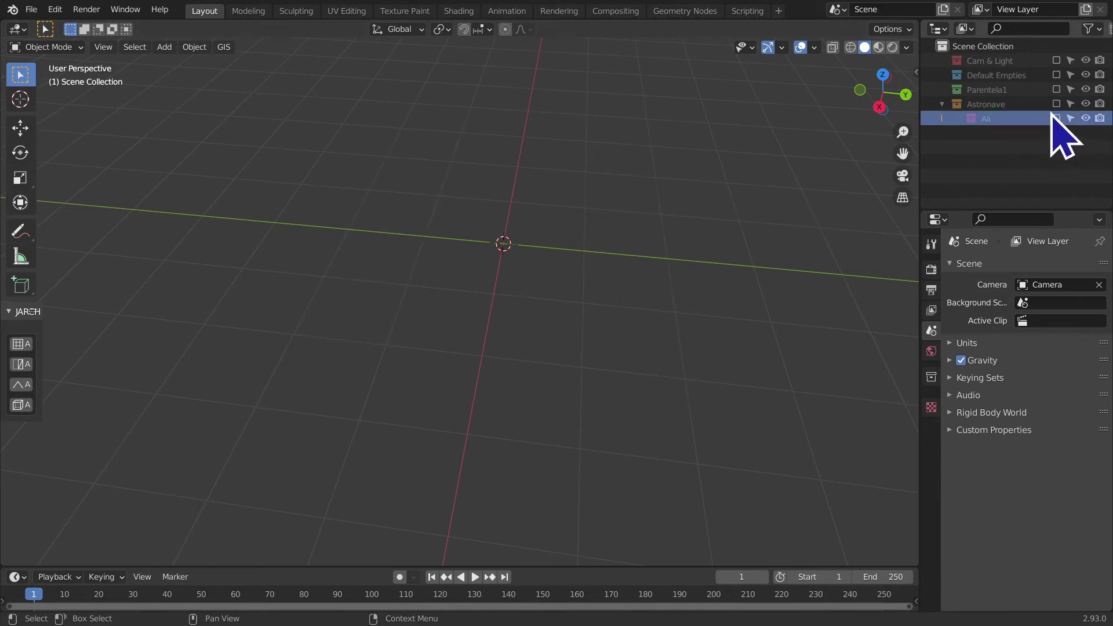
click(1057, 118)
scroll(551, 255, up, 8)
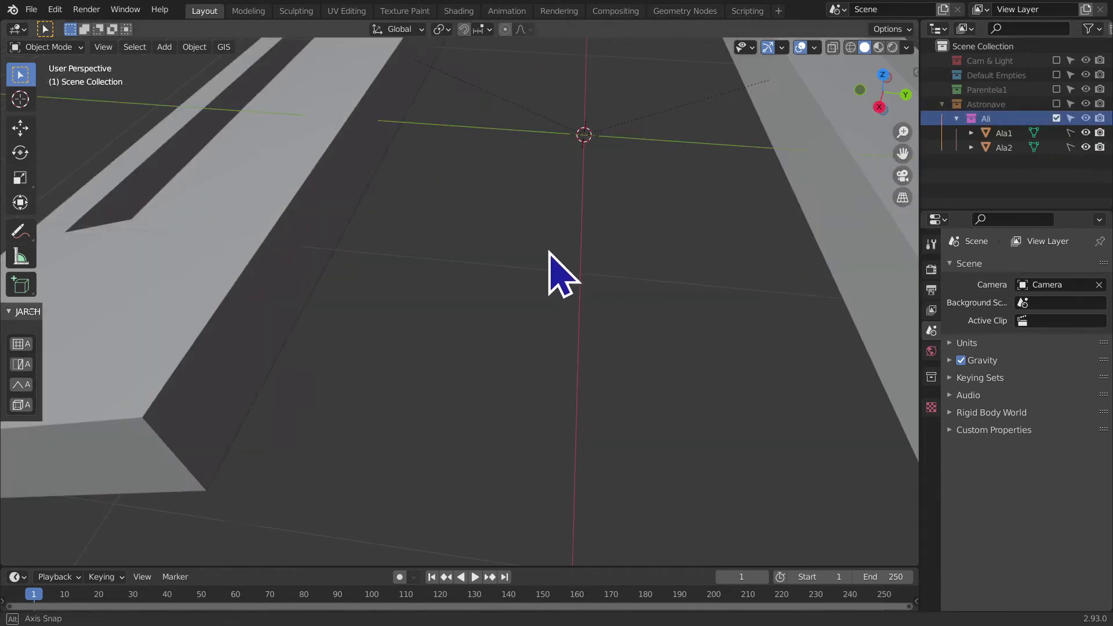
mouse_move(551, 255)
middle_down()
mouse_move(602, 282)
mouse_move(407, 303)
mouse_move(388, 390)
mouse_move(371, 377)
mouse_move(427, 303)
mouse_move(417, 293)
middle_up()
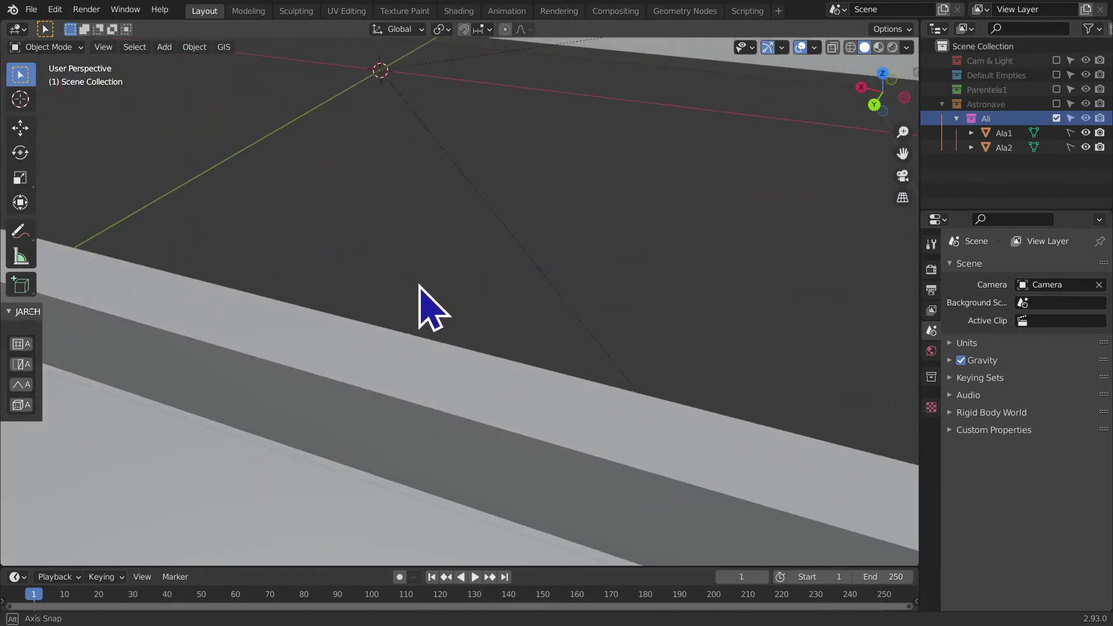
mouse_move(405, 242)
middle_down()
mouse_move(639, 233)
mouse_move(726, 208)
middle_up()
scroll(725, 209, down, 5)
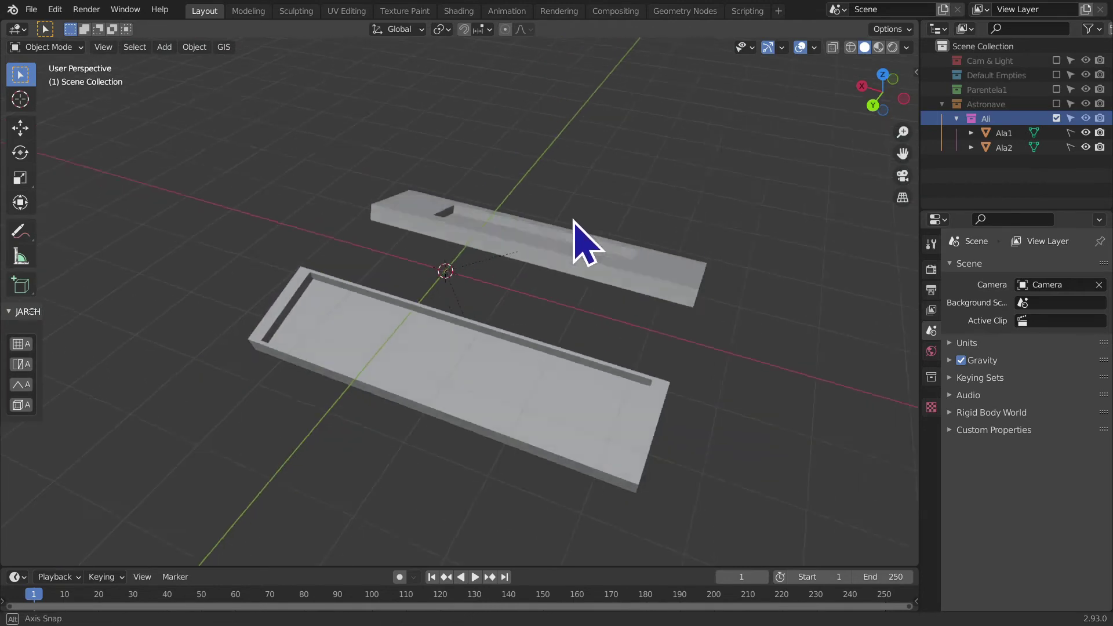
mouse_move(576, 228)
middle_down()
mouse_move(398, 281)
mouse_move(523, 328)
mouse_move(318, 348)
mouse_move(372, 301)
middle_up()
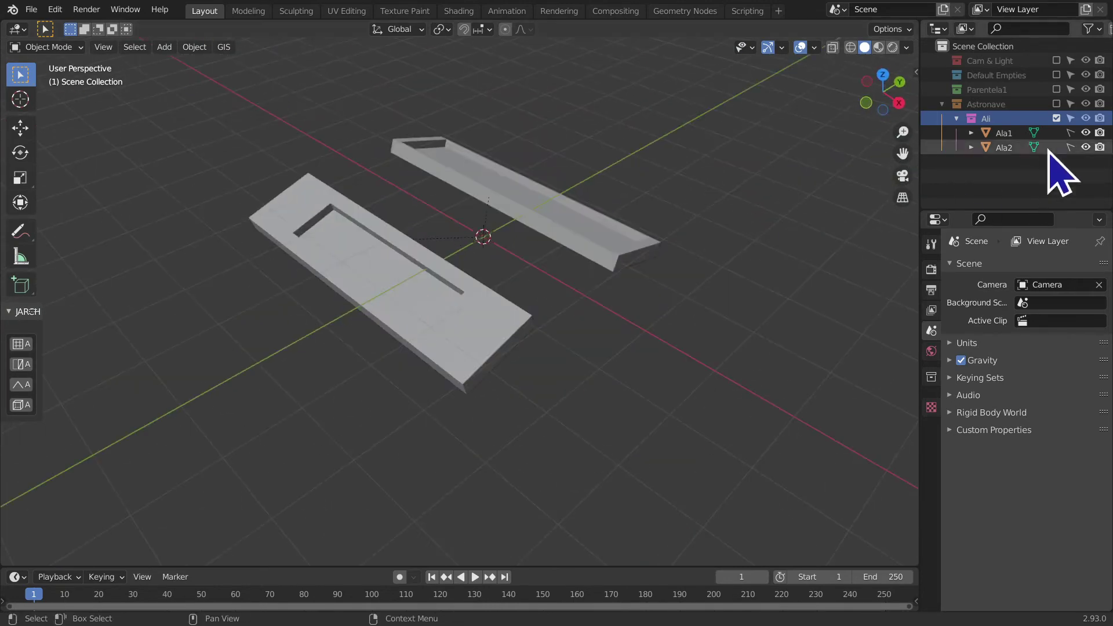
- Exclude the Ali collection again and collapse Astronave in the Outliner
click(1056, 118)
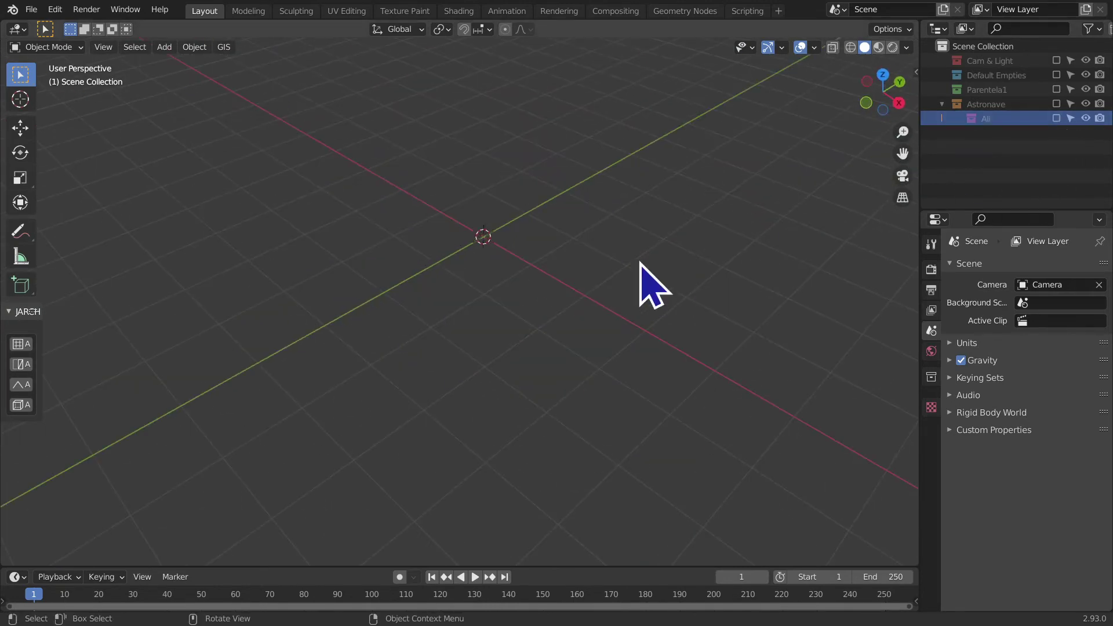
middle_drag(639, 262, 590, 268)
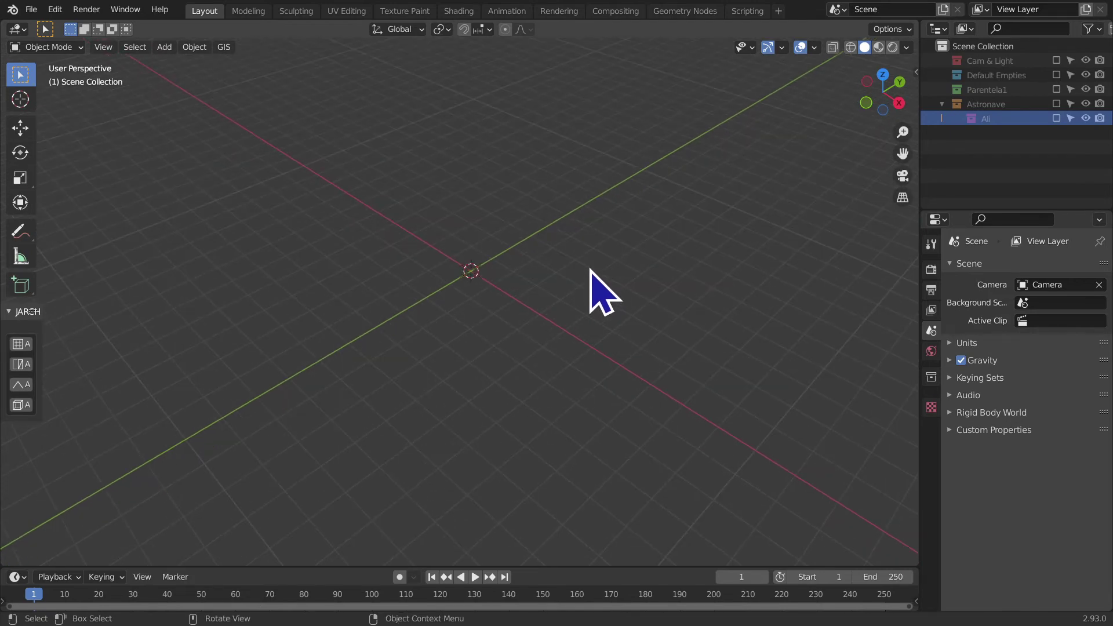
middle_drag(904, 277, 915, 243)
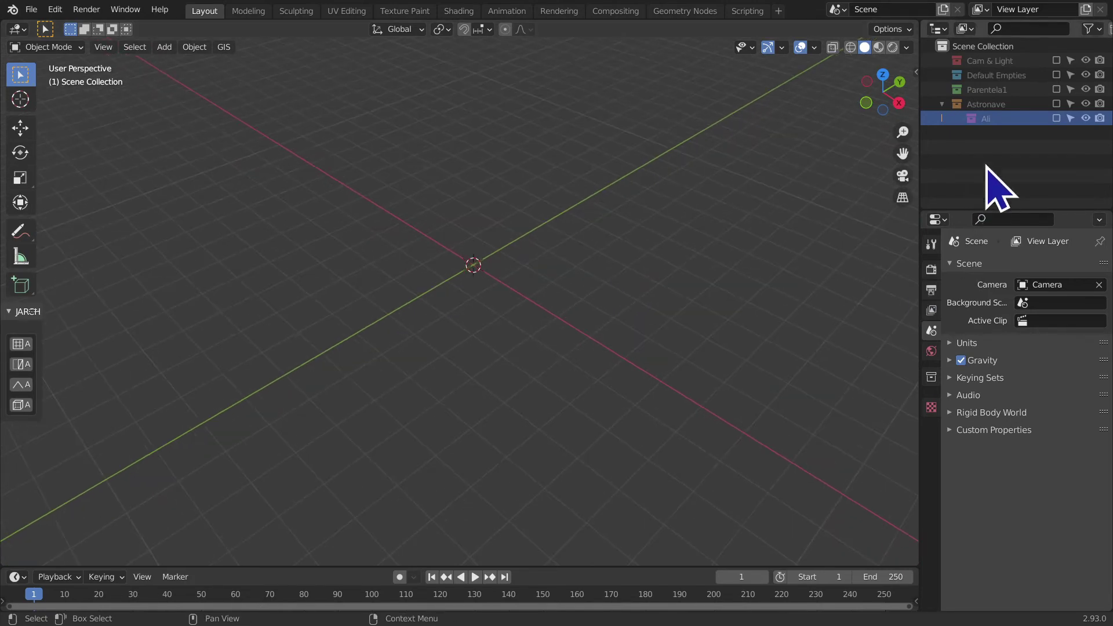
click(942, 103)
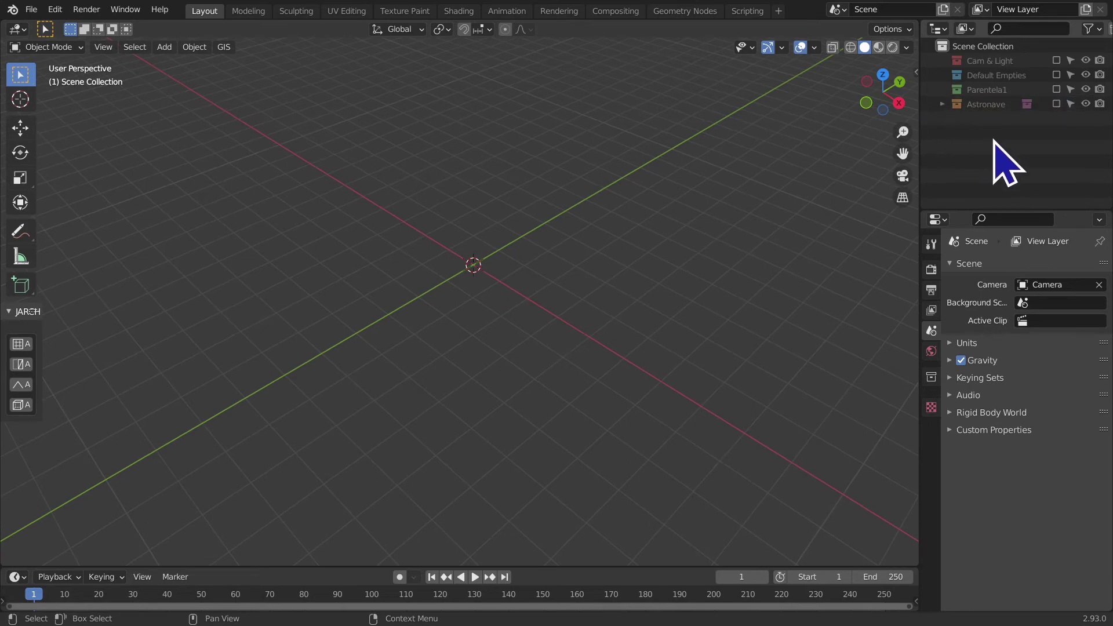
middle_drag(752, 218, 715, 199)
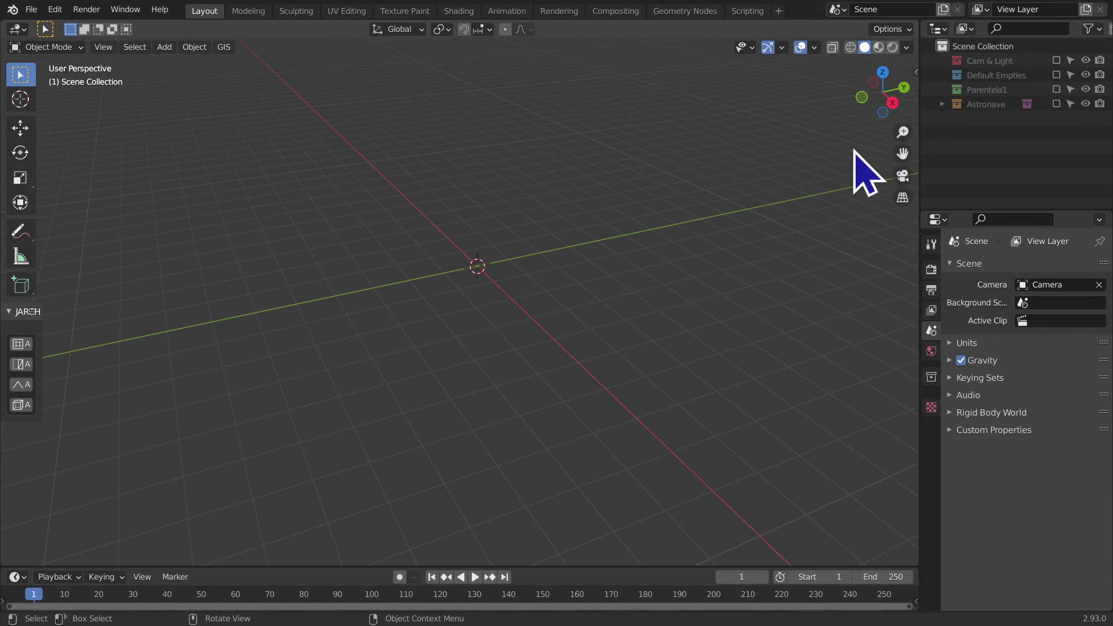
drag(903, 153, 790, 189)
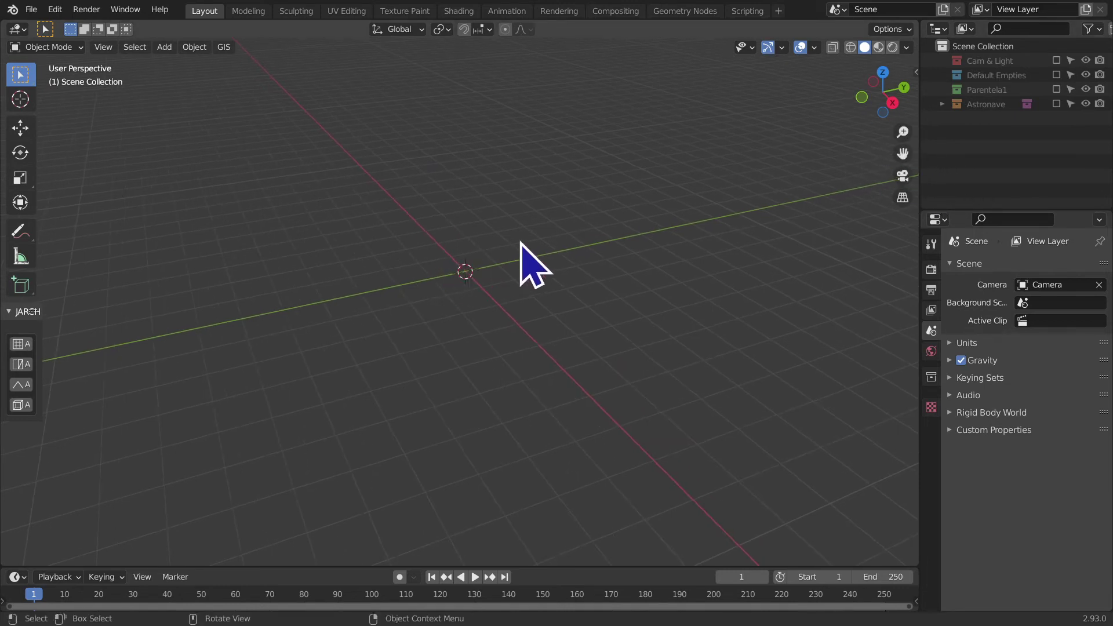
mouse_move(587, 216)
middle_down()
mouse_move(580, 222)
mouse_move(938, 86)
middle_up()
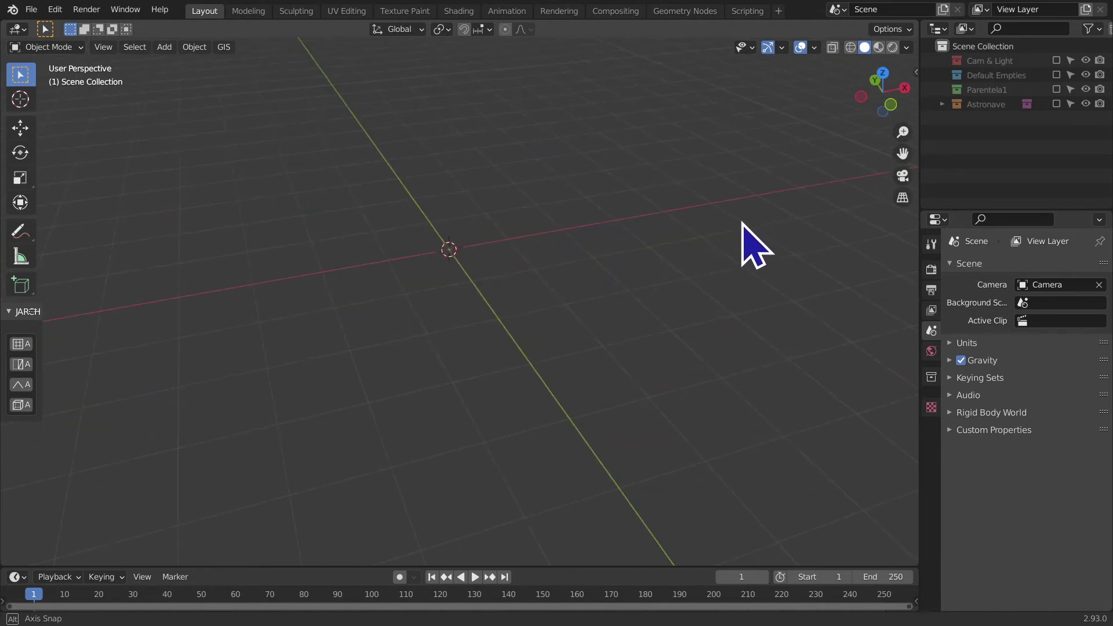
mouse_move(986, 104)
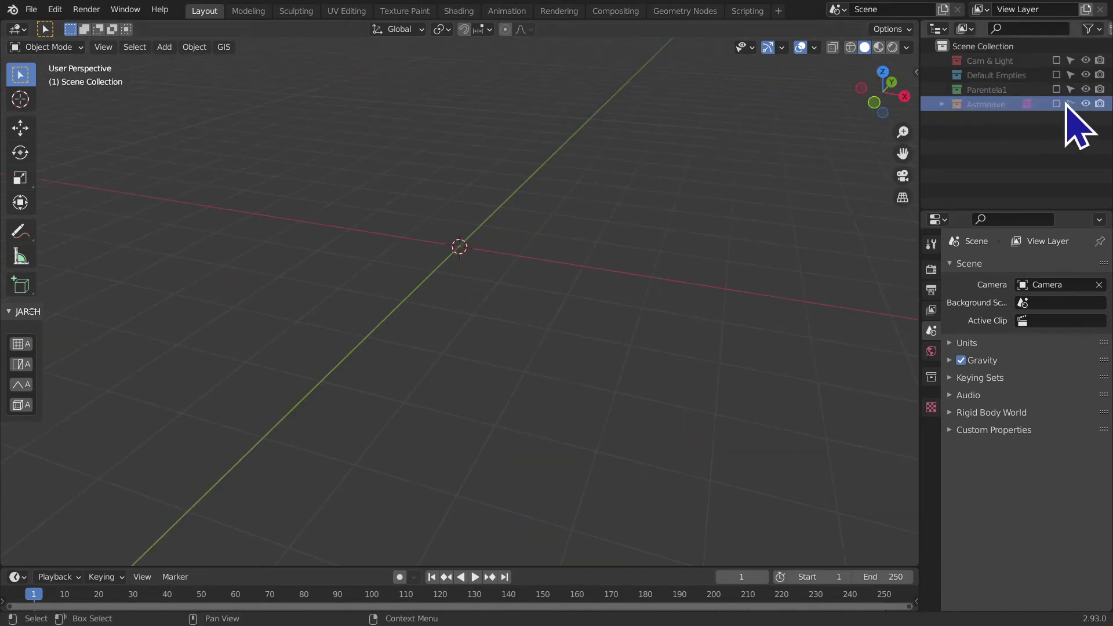
click(1055, 105)
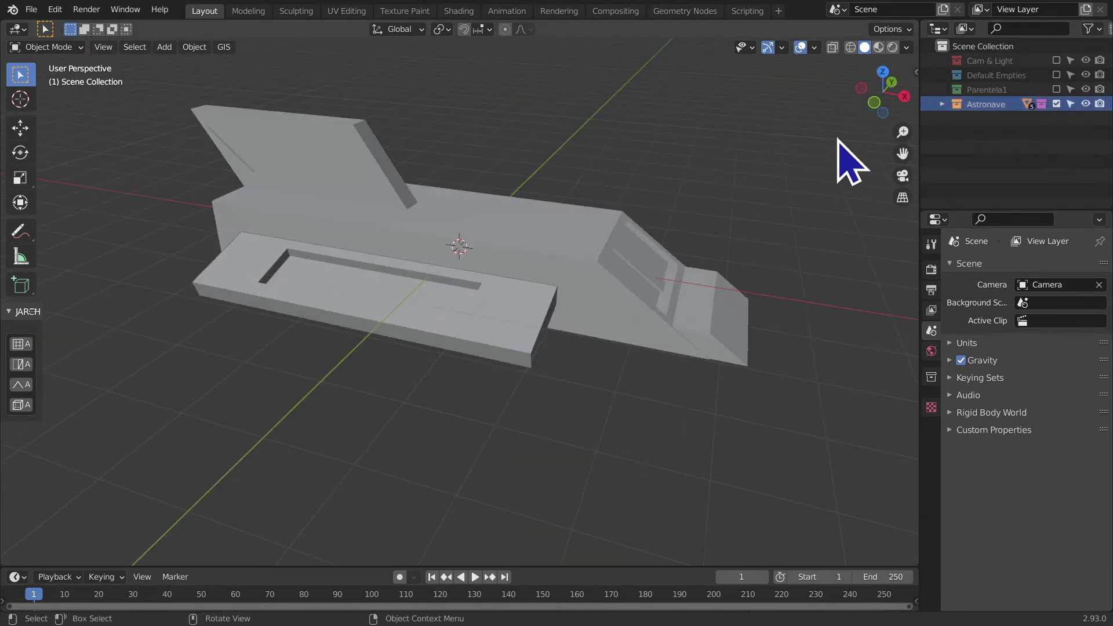
click(688, 269)
mouse_move(398, 293)
middle_down()
mouse_move(336, 368)
mouse_move(412, 267)
middle_up()
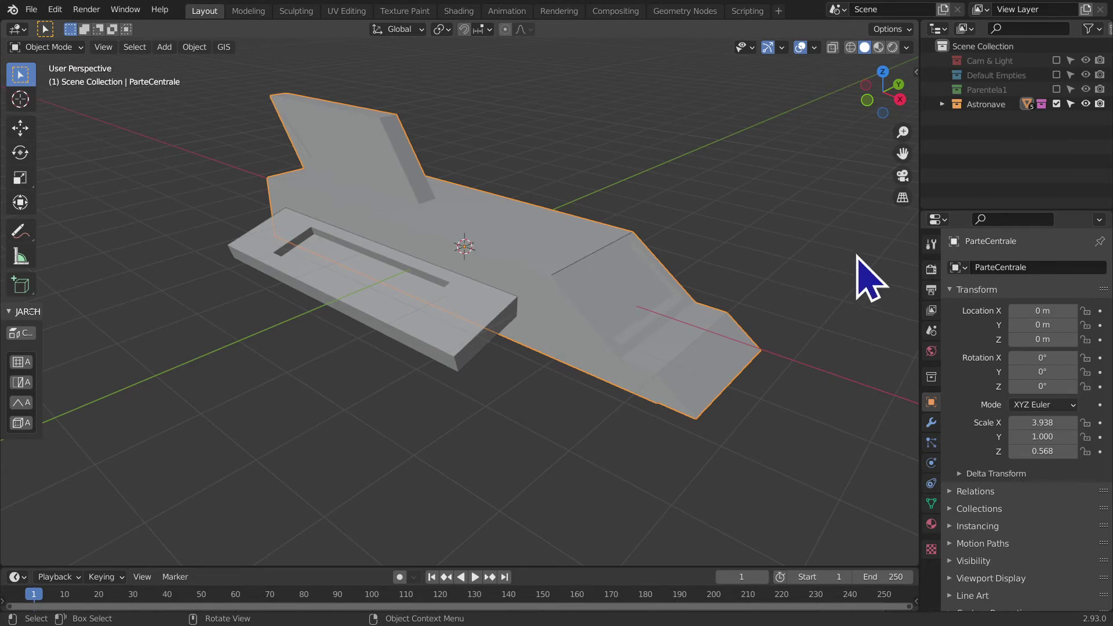
mouse_move(708, 297)
middle_down()
mouse_move(604, 298)
mouse_move(589, 194)
mouse_move(589, 243)
mouse_move(597, 220)
middle_up()
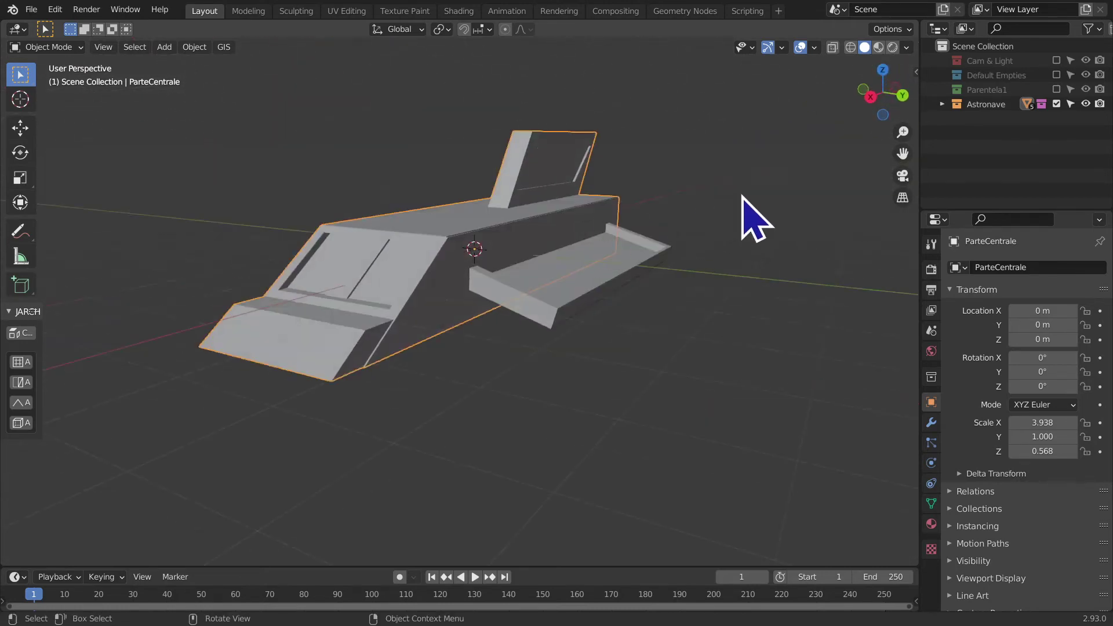
mouse_move(463, 181)
middle_down()
mouse_move(385, 281)
mouse_move(402, 330)
mouse_move(435, 173)
middle_up()
key(g)
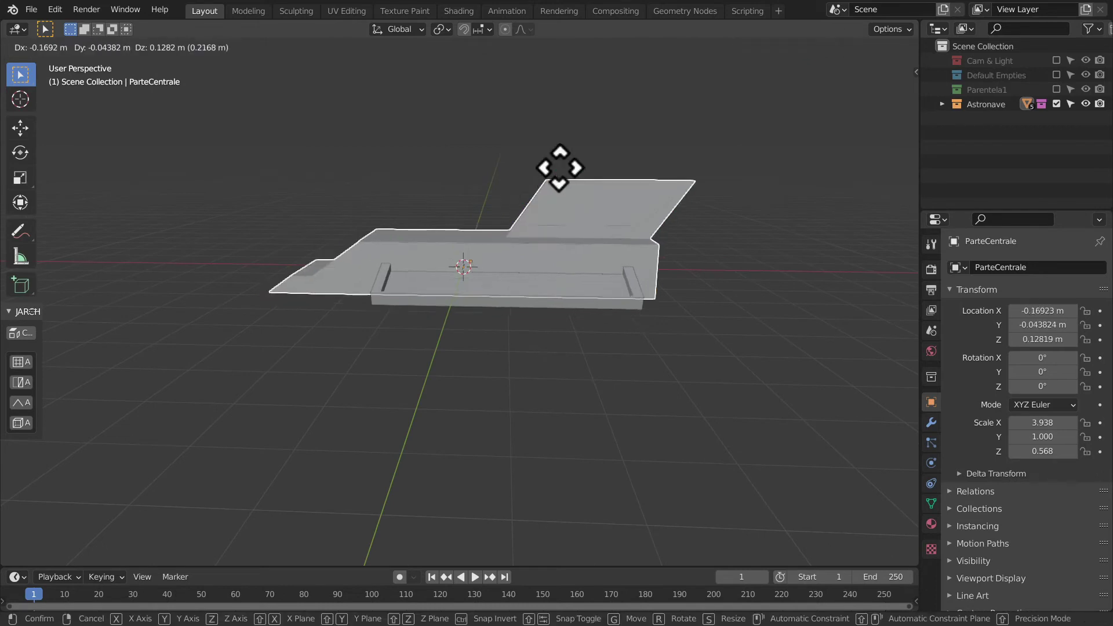
click(577, 128)
key(ctrl+z)
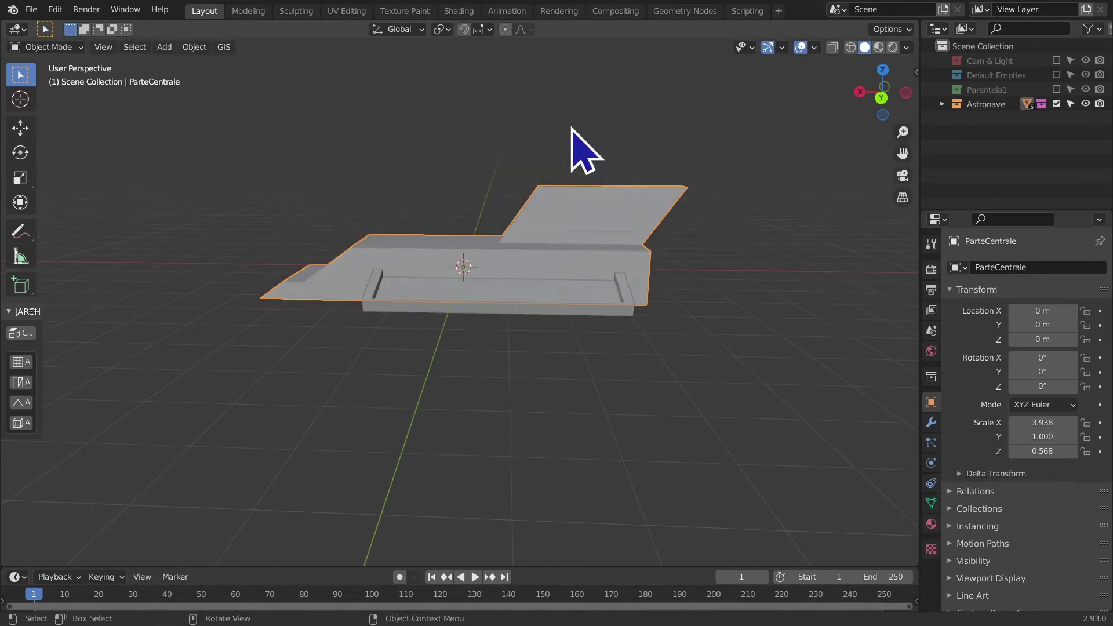
middle_drag(550, 168, 797, 191)
middle_drag(716, 230, 691, 244)
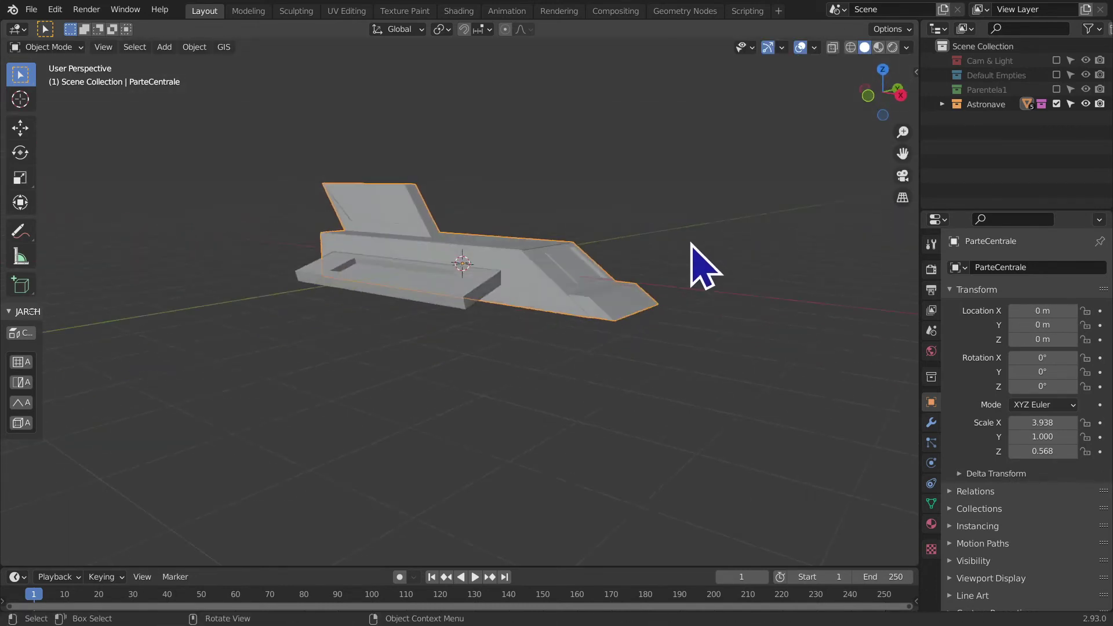
key(g)
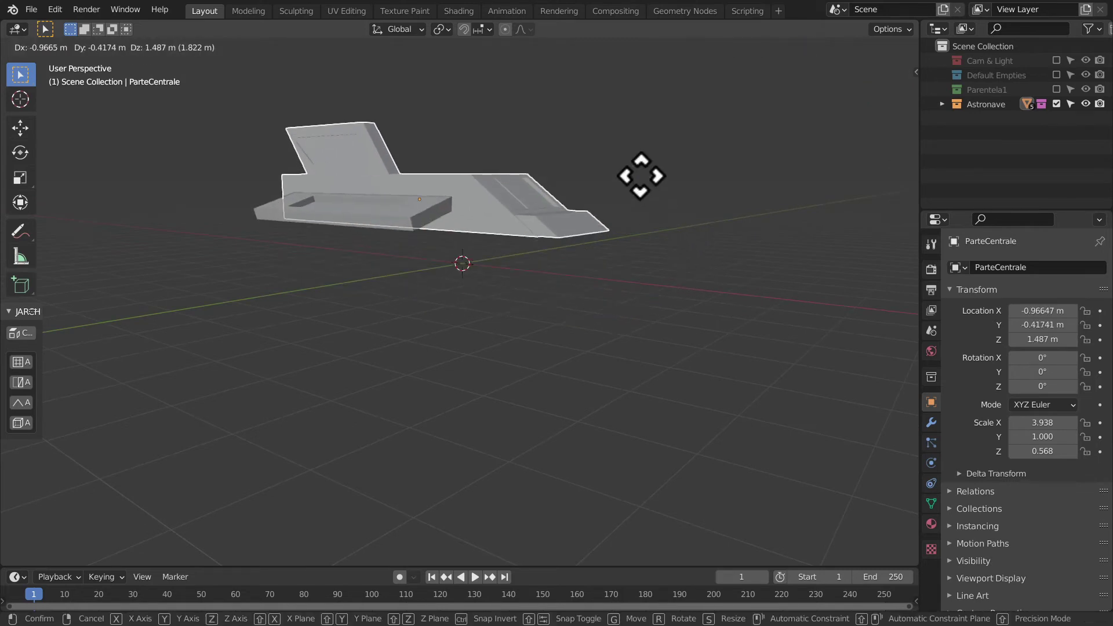
click(641, 178)
key(ctrl+z)
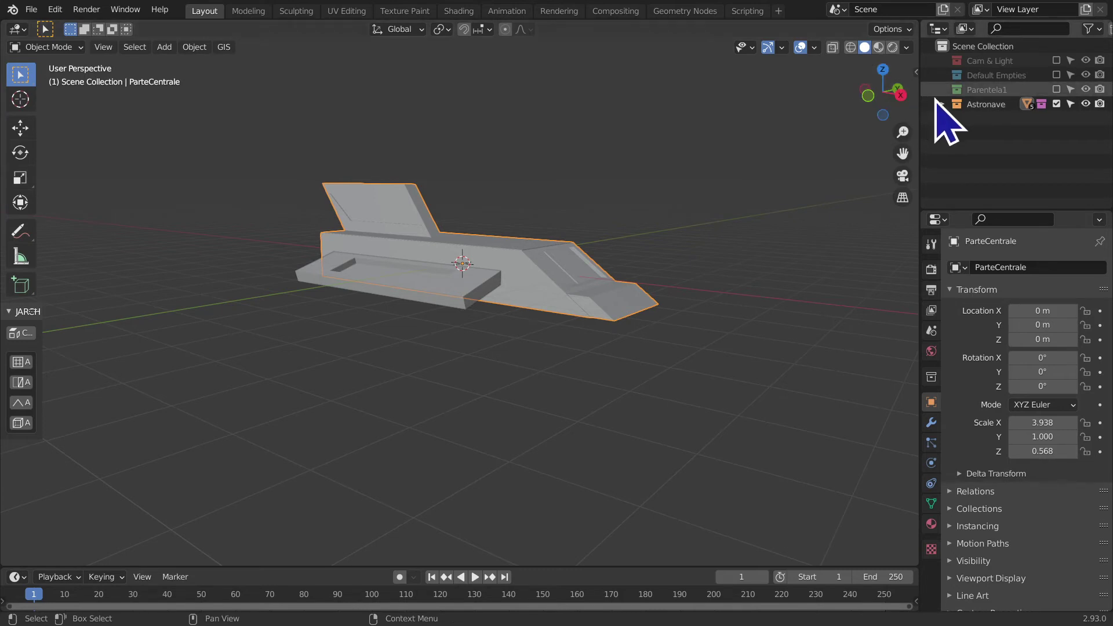
- Hide the Astronave collection and add a smooth-shaded UV sphere
click(1057, 103)
mouse_move(167, 255)
middle_down()
mouse_move(539, 261)
mouse_move(518, 277)
middle_up()
key(shift+a)
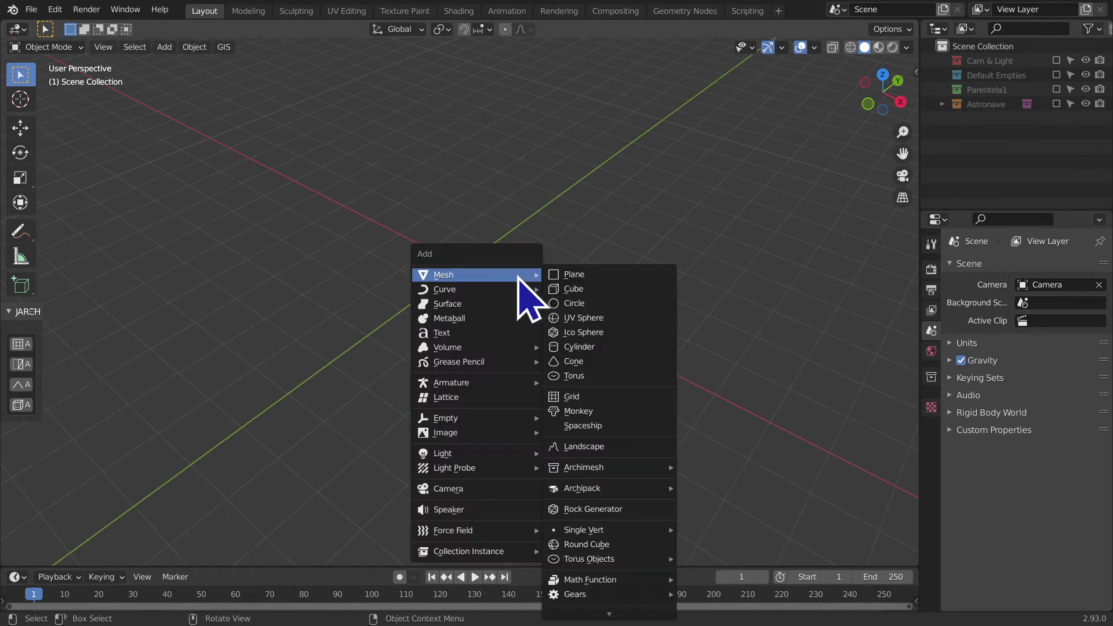
click(602, 319)
right_click(472, 285)
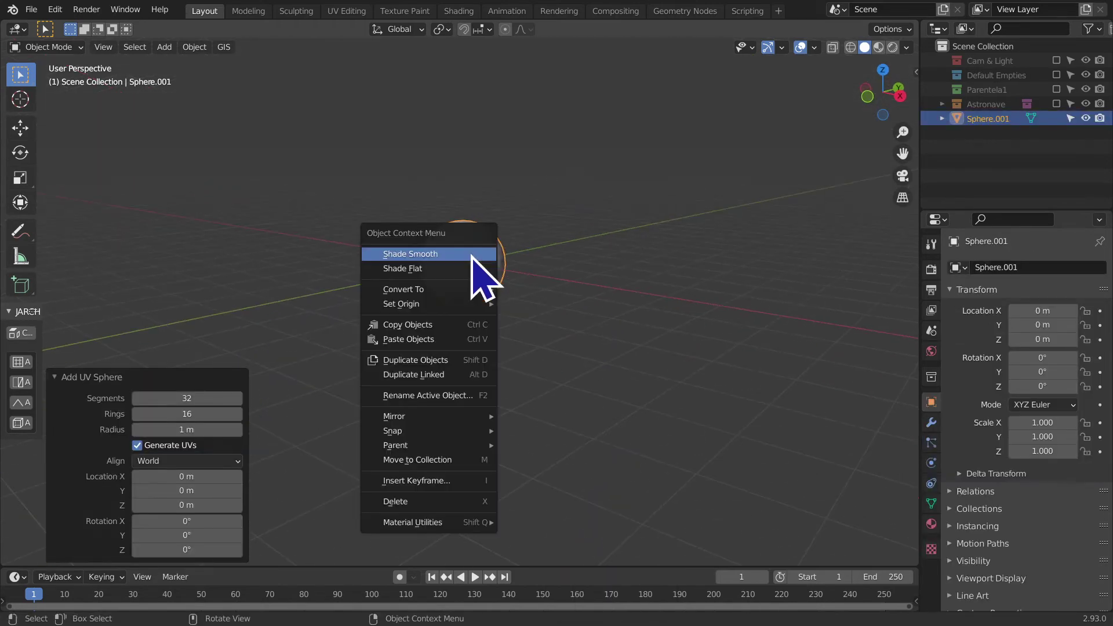
click(472, 281)
- In edit mode, push the sphere's bottom pole upward with proportional editing
key(Tab)
mouse_move(557, 301)
middle_down()
mouse_move(571, 343)
mouse_move(519, 305)
mouse_move(490, 257)
middle_up()
key(alt+a)
scroll(440, 286, up, 2)
middle_drag(441, 285, 451, 309)
scroll(451, 309, up, 5)
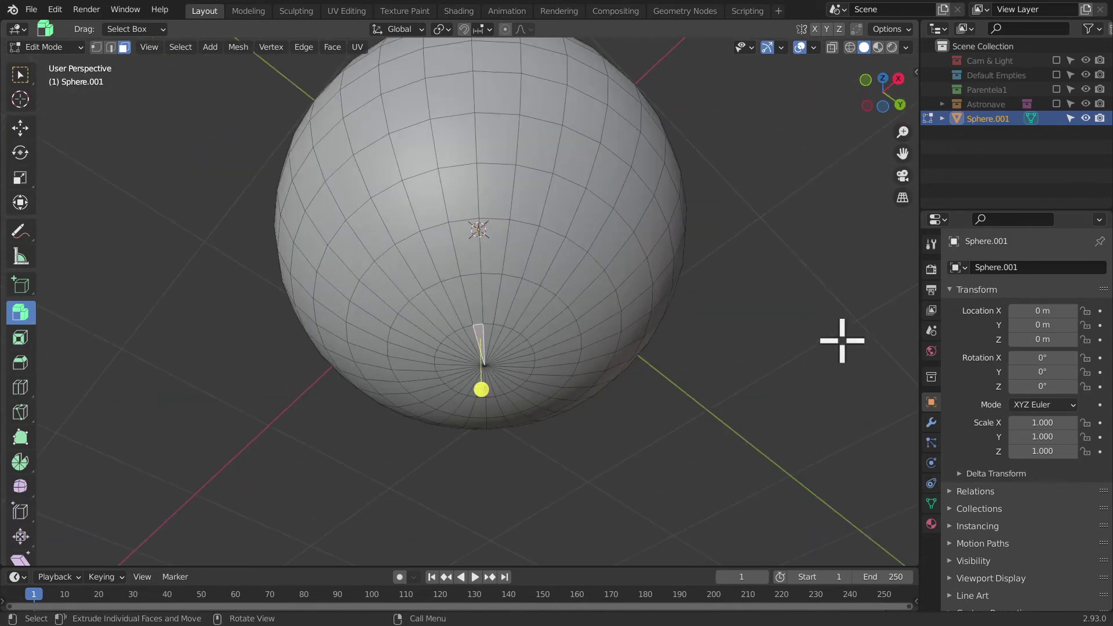
mouse_move(511, 196)
middle_down()
mouse_move(535, 264)
mouse_move(541, 360)
middle_up()
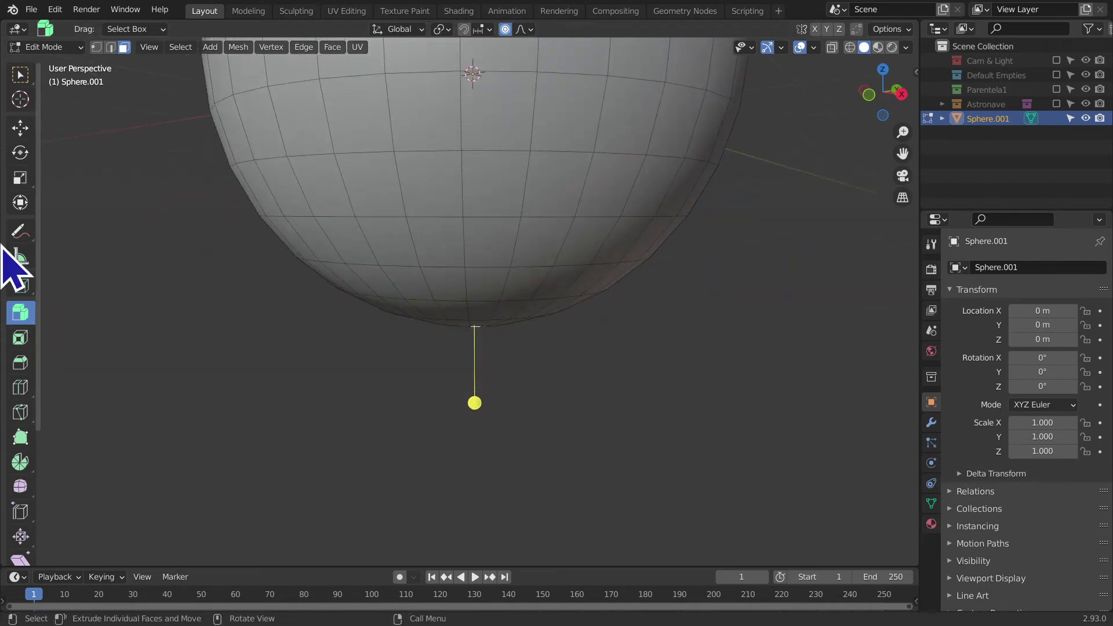
click(20, 75)
key(g)
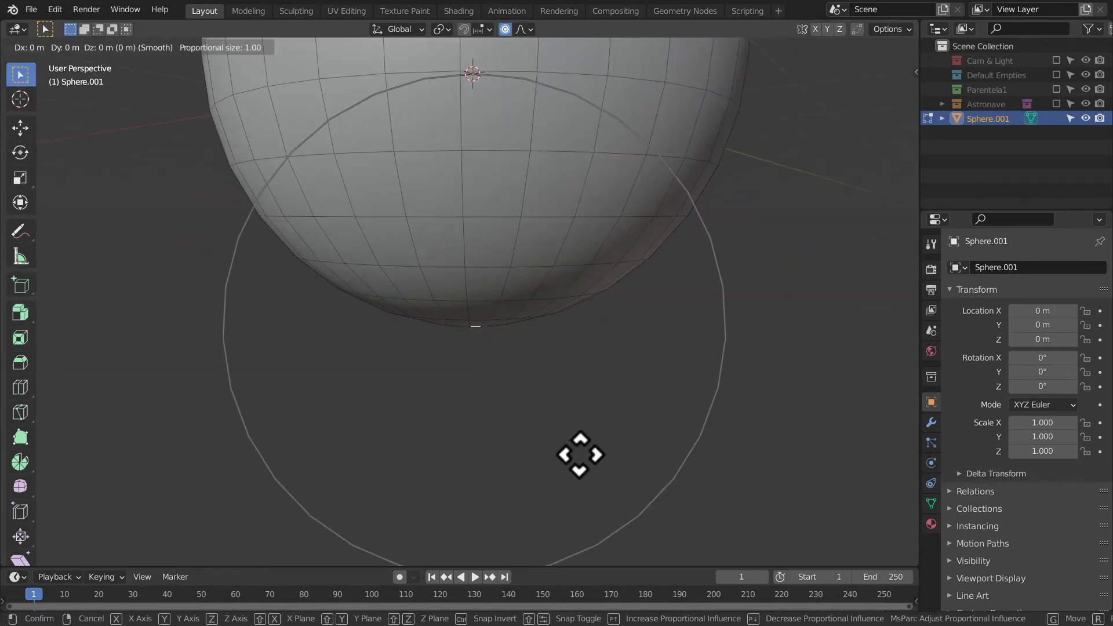
click(573, 365)
- Pull faces on the sphere's upper left and right side into bulges
scroll(496, 342, down, 5)
middle_drag(495, 342, 389, 223)
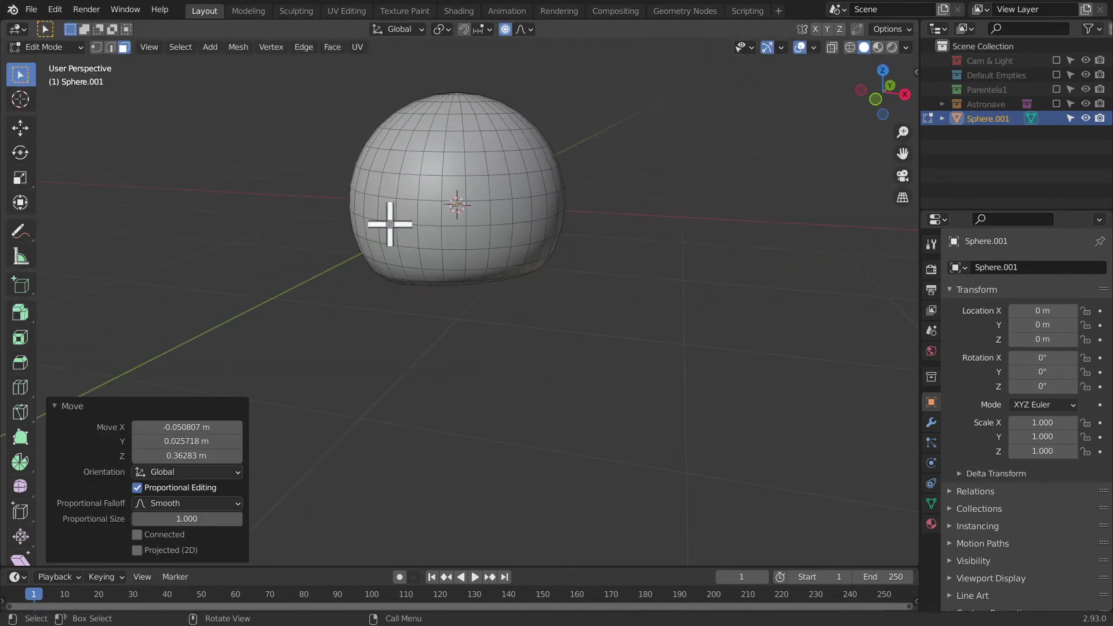
click(362, 142)
key(g)
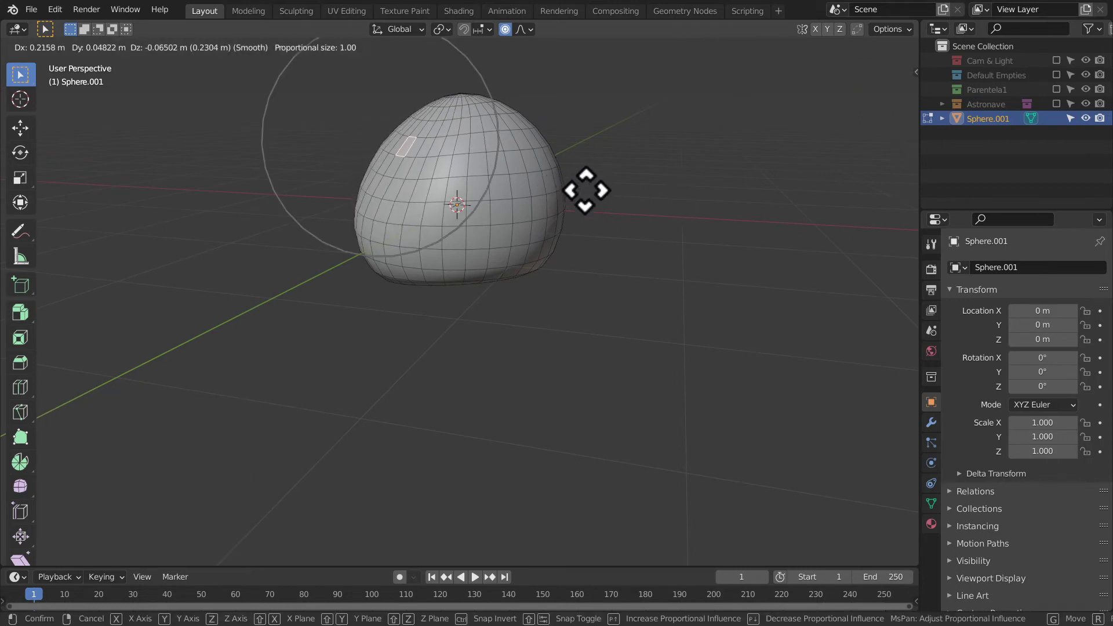
click(592, 208)
click(535, 177)
middle_drag(549, 155, 380, 166)
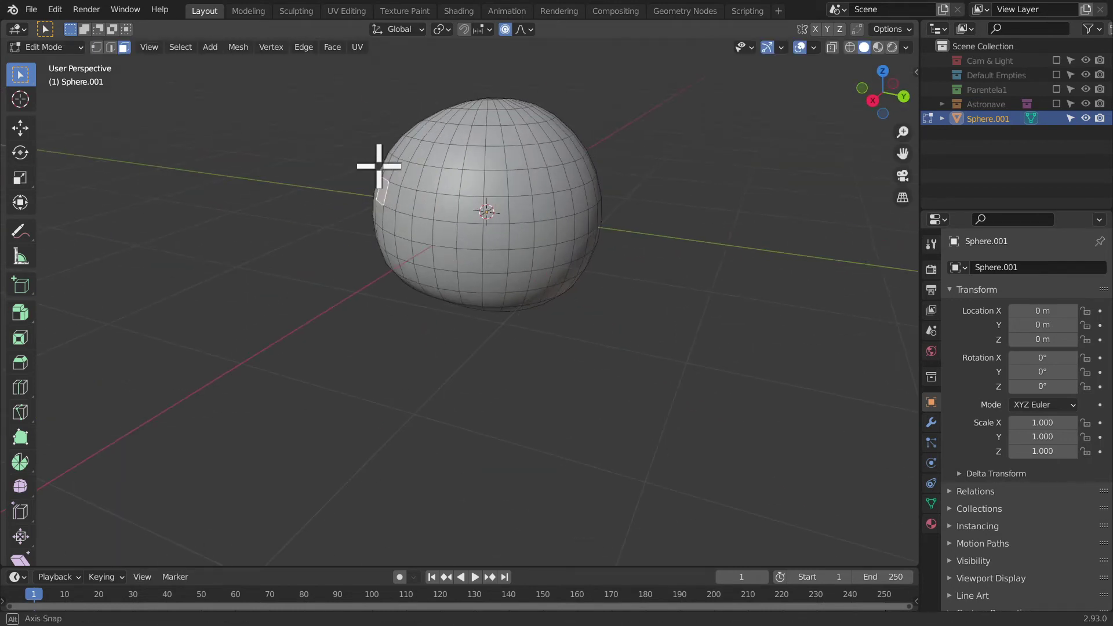
middle_drag(553, 209, 639, 239)
key(g)
click(574, 226)
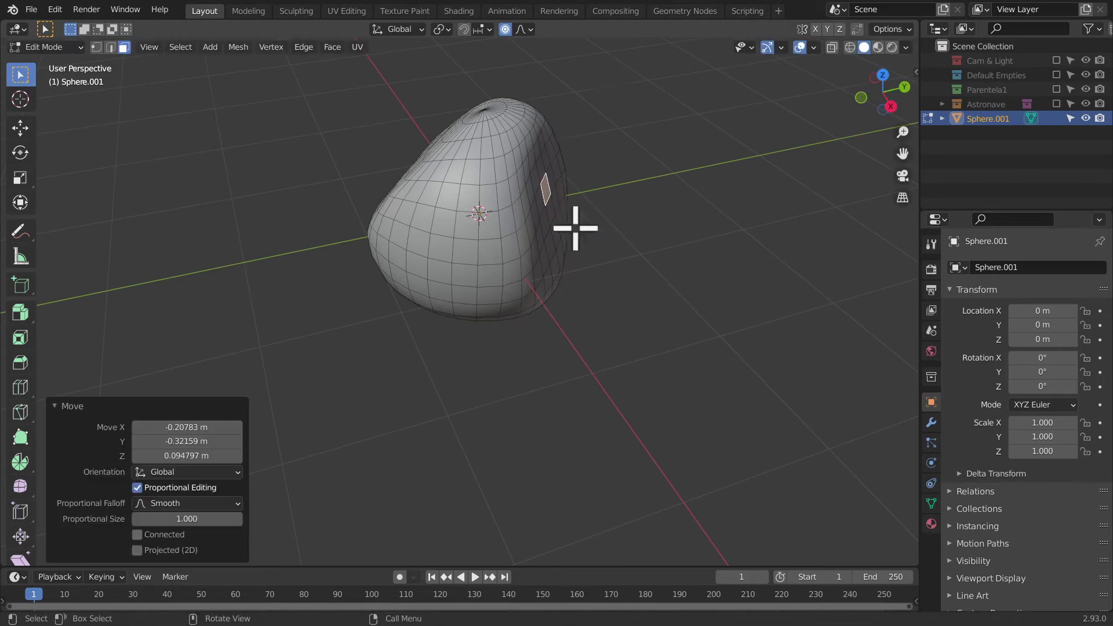
- Dent one face inward and move several other faces to roughen the sphere
click(458, 236)
middle_drag(458, 236, 369, 200)
key(g)
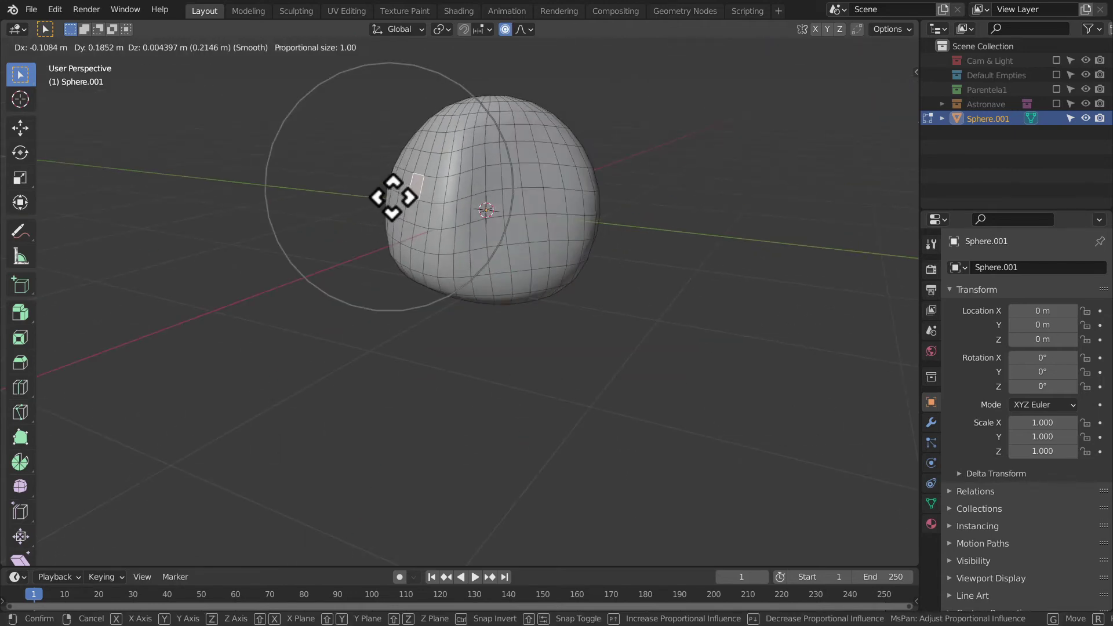
click(409, 193)
click(458, 207)
mouse_move(458, 206)
middle_down()
mouse_move(606, 262)
mouse_move(626, 239)
mouse_move(401, 202)
mouse_move(464, 186)
mouse_move(426, 251)
mouse_move(405, 206)
mouse_move(363, 248)
mouse_move(425, 199)
mouse_move(373, 248)
mouse_move(570, 128)
mouse_move(582, 218)
mouse_move(340, 214)
mouse_move(410, 214)
mouse_move(435, 231)
middle_up()
key(g)
click(574, 239)
click(379, 229)
key(g)
click(415, 224)
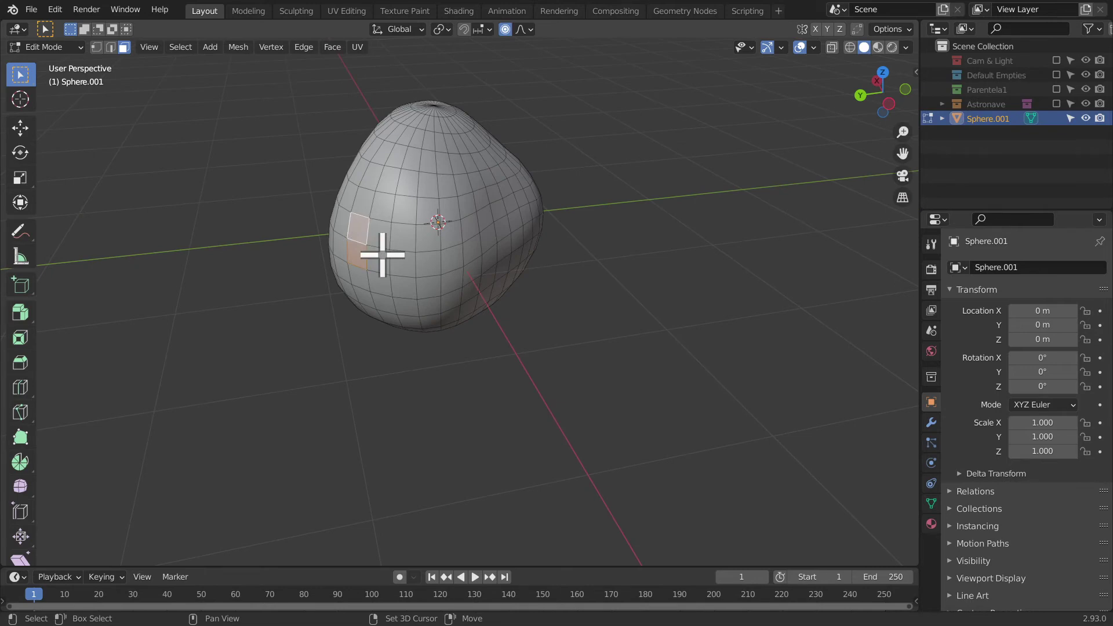
- Make a final face deformation and return the lumpy sphere to object mode
key(g)
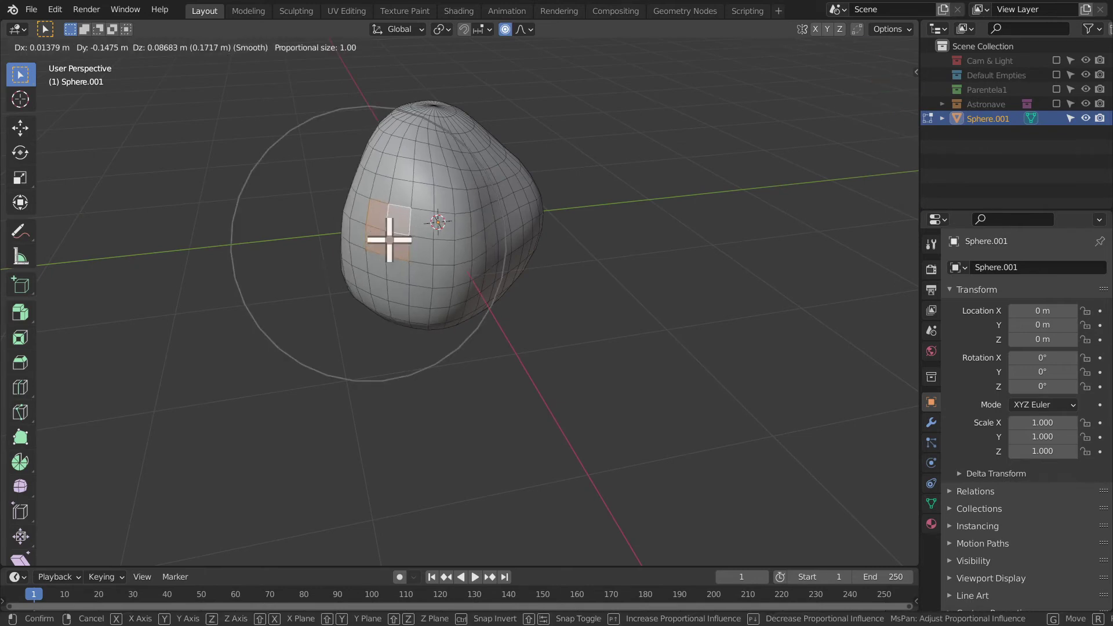
click(390, 236)
mouse_move(390, 236)
middle_down()
mouse_move(265, 199)
mouse_move(400, 261)
mouse_move(297, 287)
middle_up()
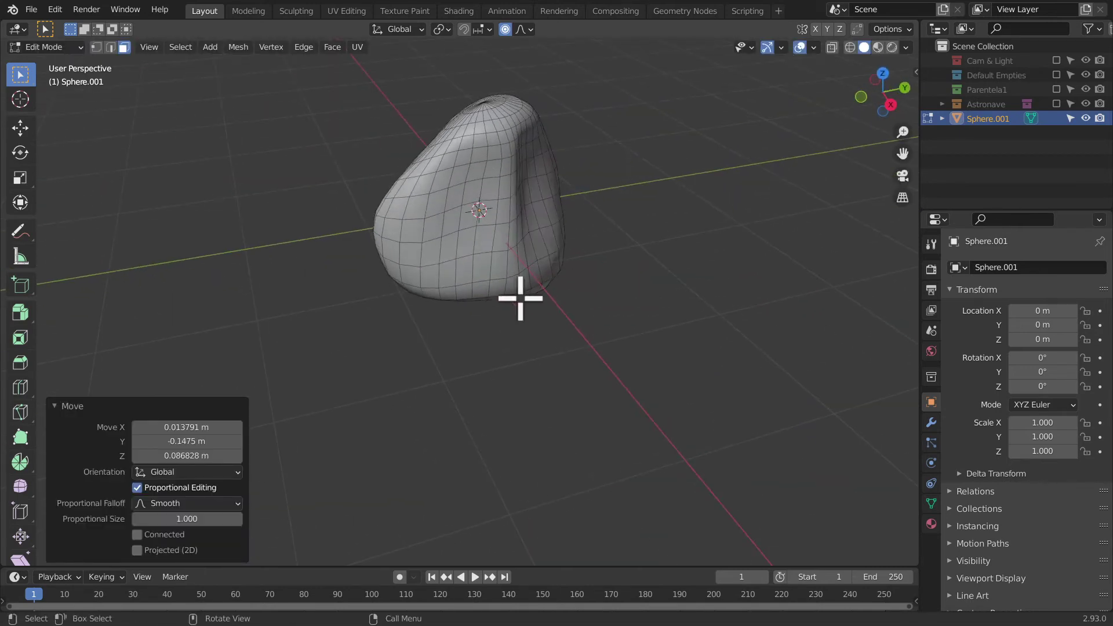
key(Tab)
mouse_move(522, 318)
middle_down()
mouse_move(703, 315)
mouse_move(522, 199)
mouse_move(429, 278)
mouse_move(425, 340)
mouse_move(589, 266)
middle_up()
- Rotate the rock 90° around Y and squash it to 0.663 along Y
text(ry)
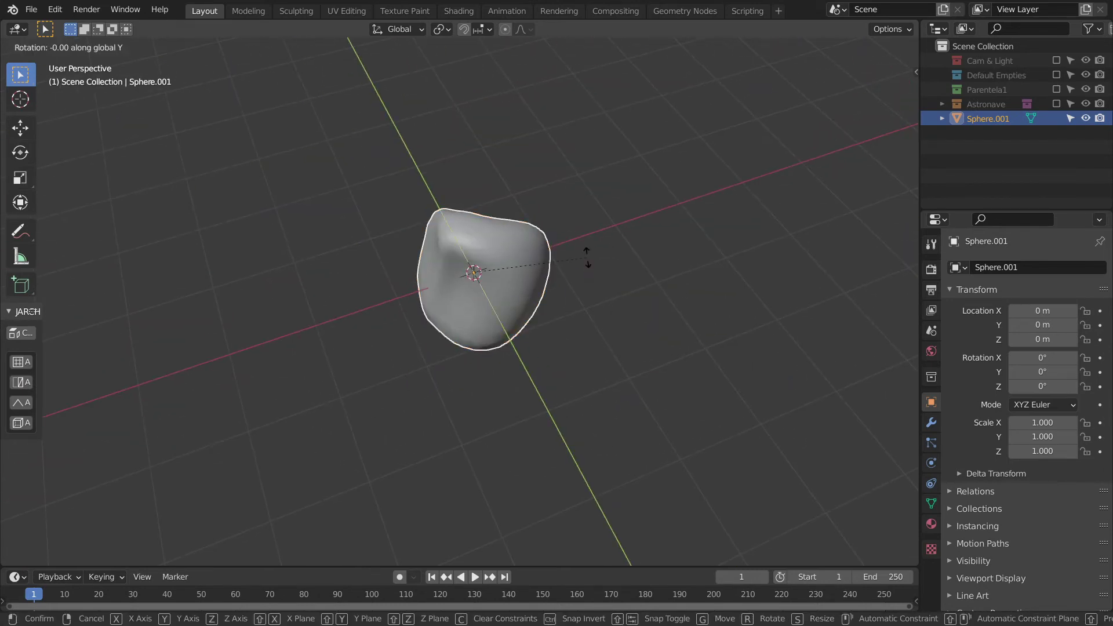
text(90)
key(Return)
middle_drag(582, 260, 571, 297)
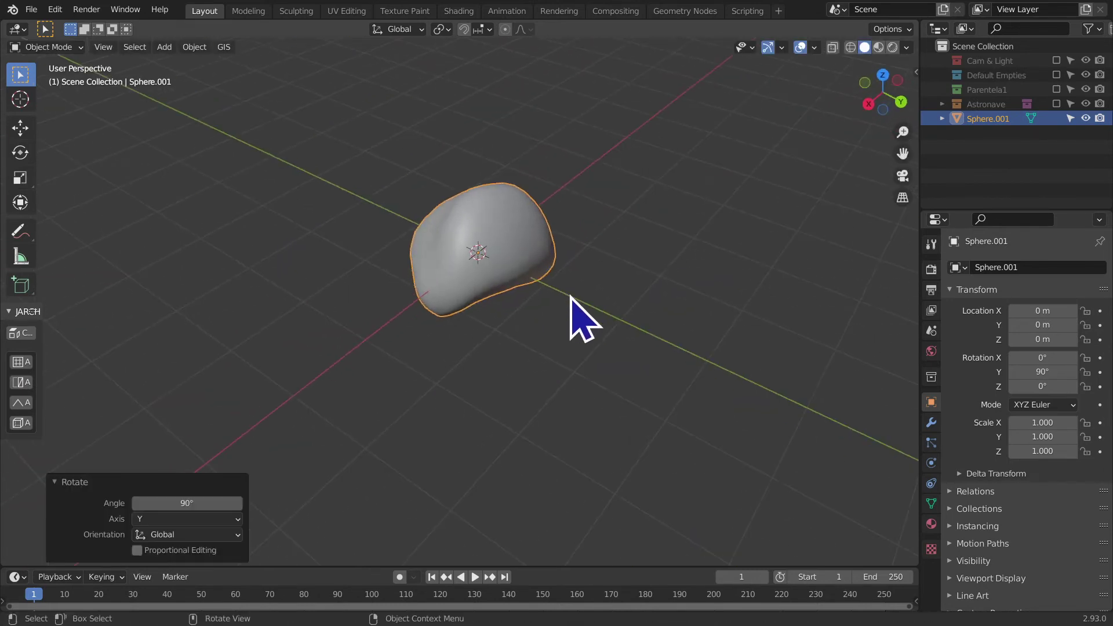
key(s)
key(y)
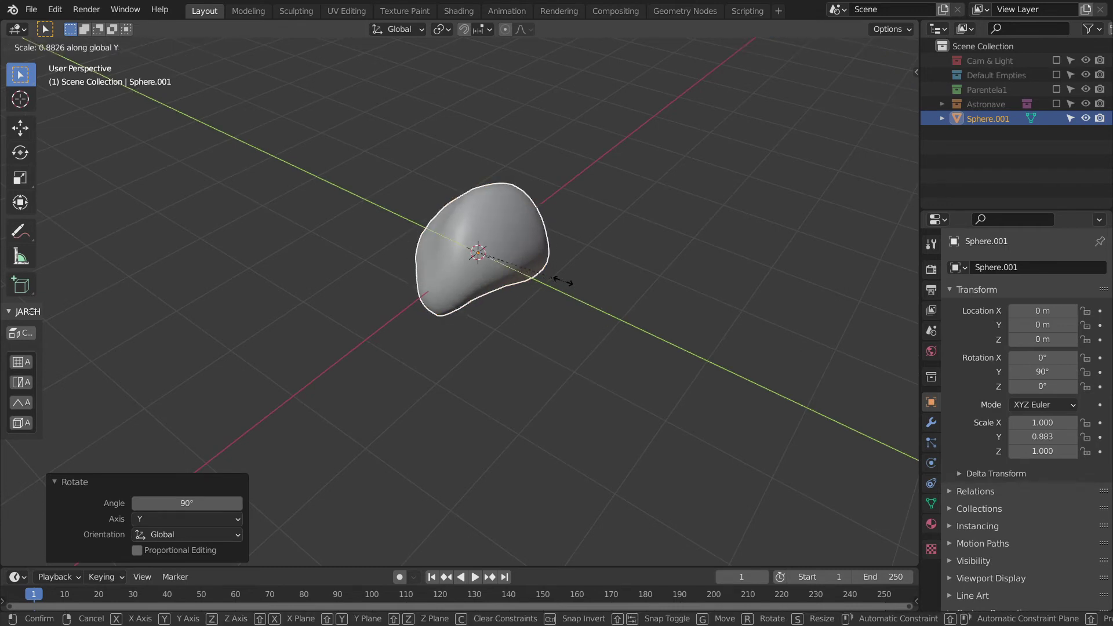
click(543, 279)
- Duplicate the rock into Rock.001, Rock.002 and Rock.003 placed around it
click(580, 255)
click(472, 261)
middle_drag(472, 261, 903, 153)
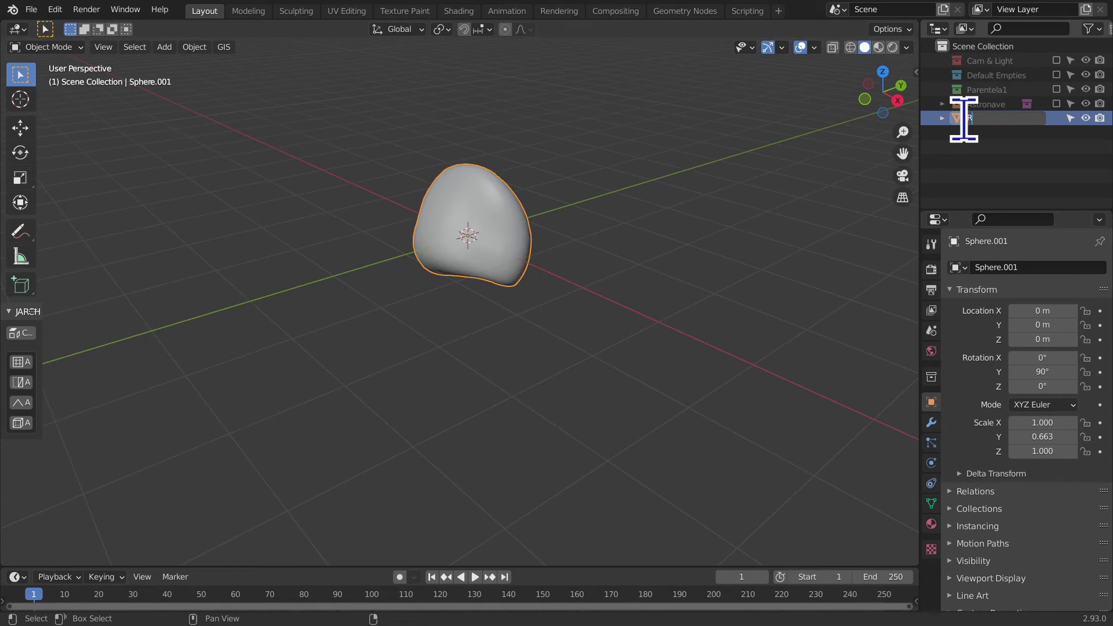
mouse_move(760, 191)
middle_down()
mouse_move(472, 357)
mouse_move(620, 273)
mouse_move(753, 293)
mouse_move(503, 343)
mouse_move(617, 318)
mouse_move(586, 336)
mouse_move(502, 337)
middle_up()
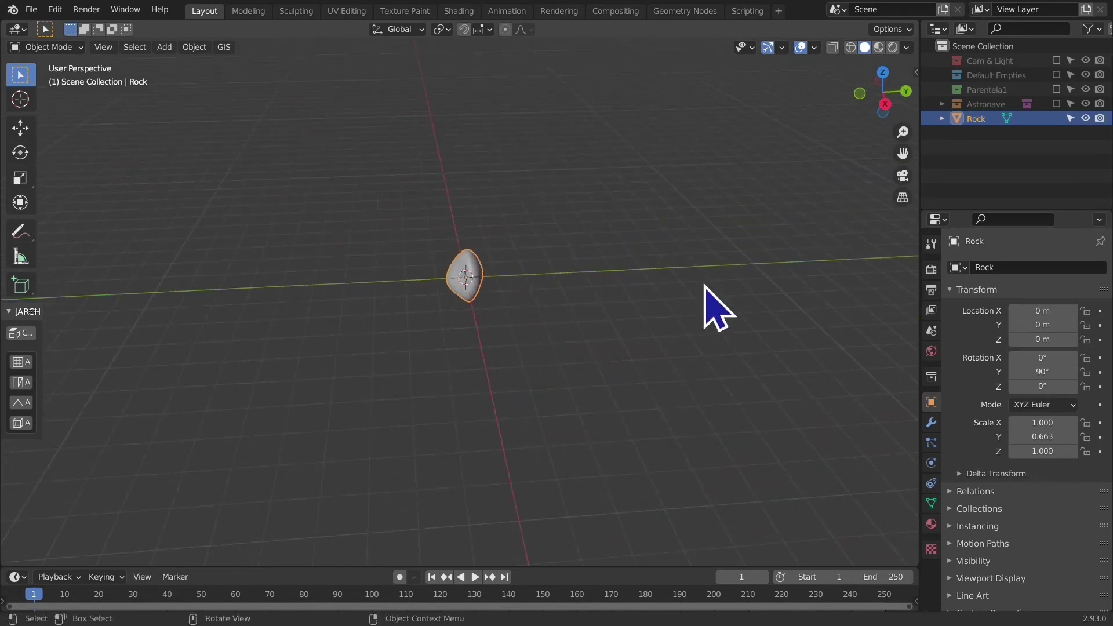
key(shift+d)
click(631, 246)
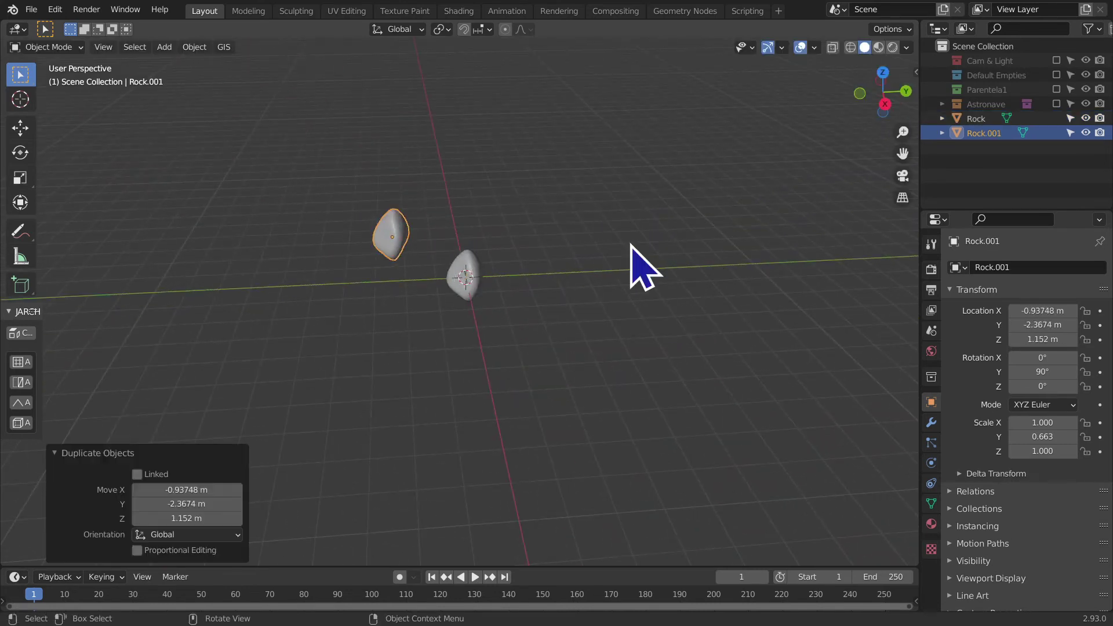
key(shift+d)
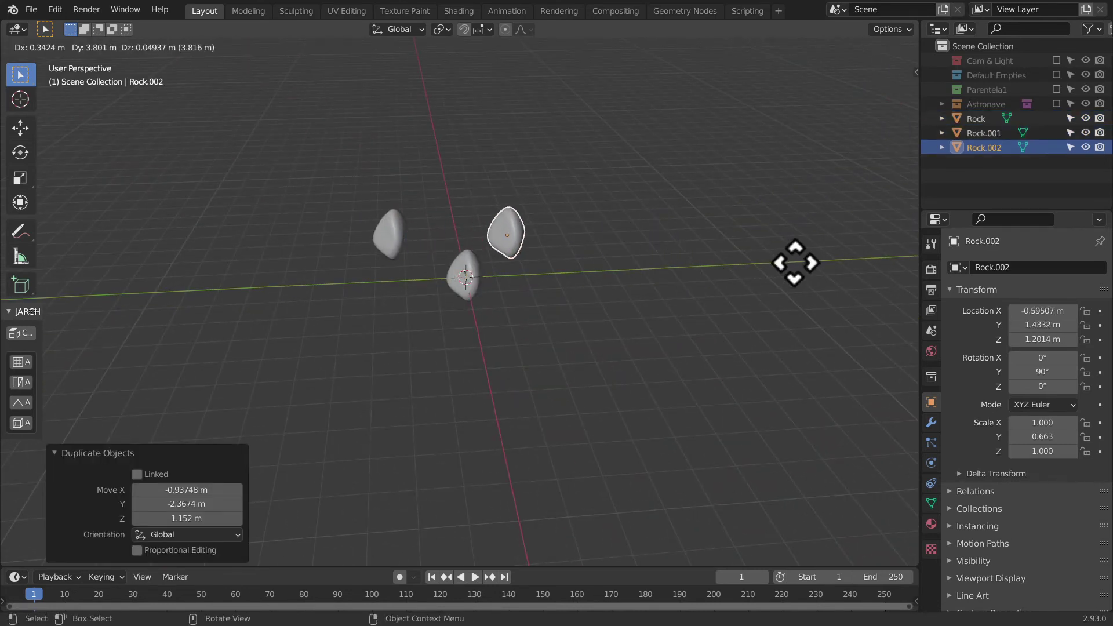
click(795, 262)
key(shift+d)
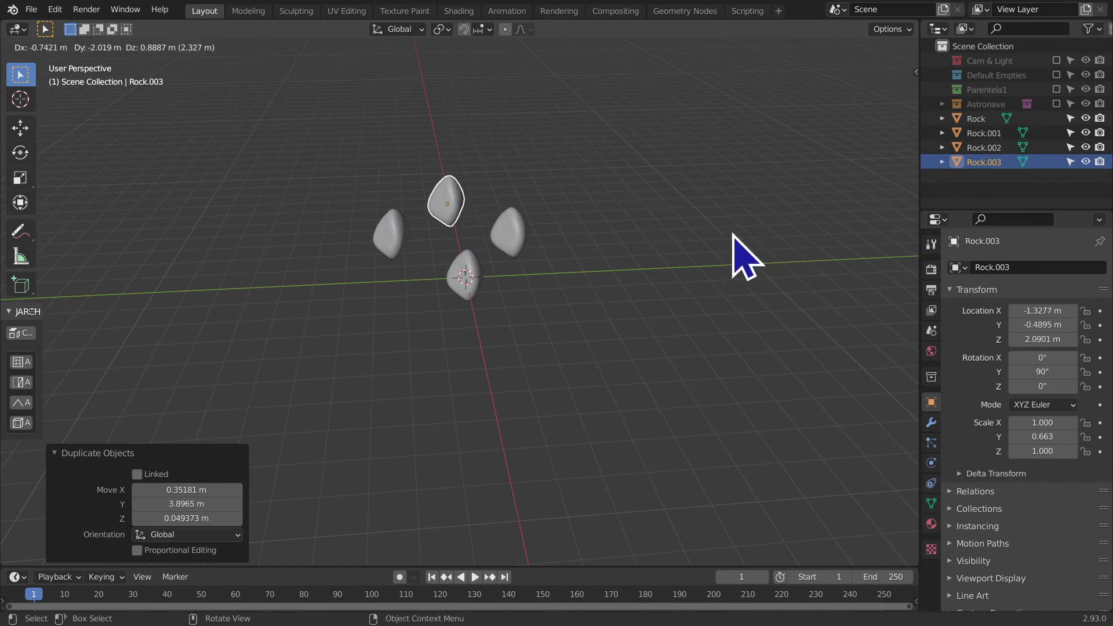
click(737, 258)
- Add Rock.004 to the right and shift Rock.003 further left
middle_drag(604, 355, 719, 359)
key(shift+d)
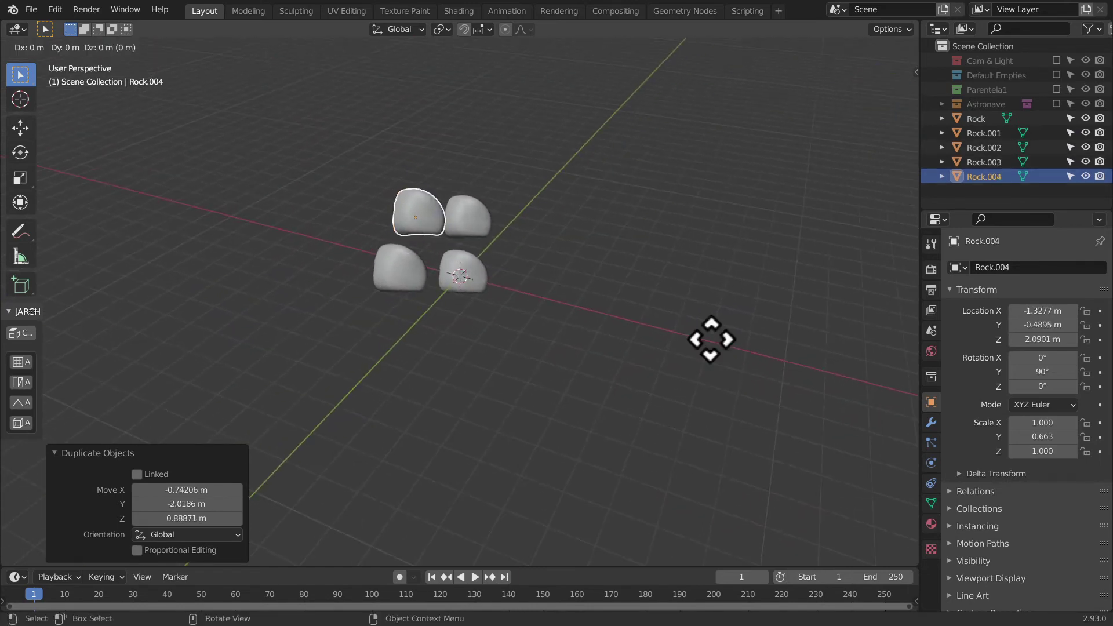
click(775, 404)
middle_drag(776, 405, 480, 319)
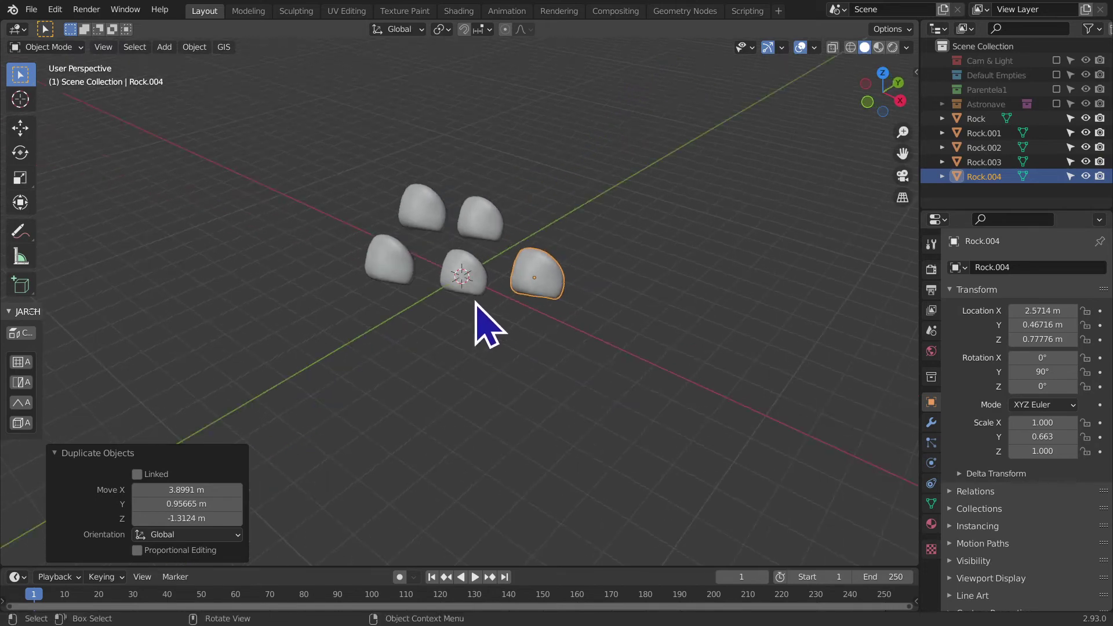
click(450, 211)
key(g)
click(435, 210)
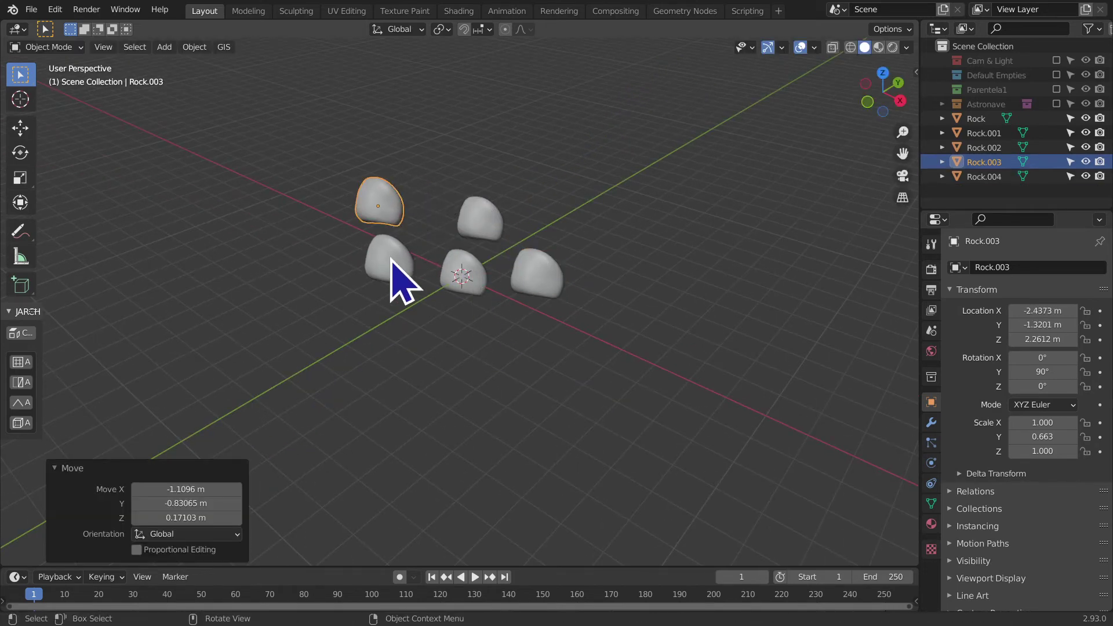
- Reposition Rock.001, then rotate Rock.004 and move it to the front left
click(398, 273)
key(g)
click(367, 290)
mouse_move(360, 285)
middle_down()
mouse_move(509, 343)
mouse_move(435, 342)
middle_up()
click(429, 264)
key(r)
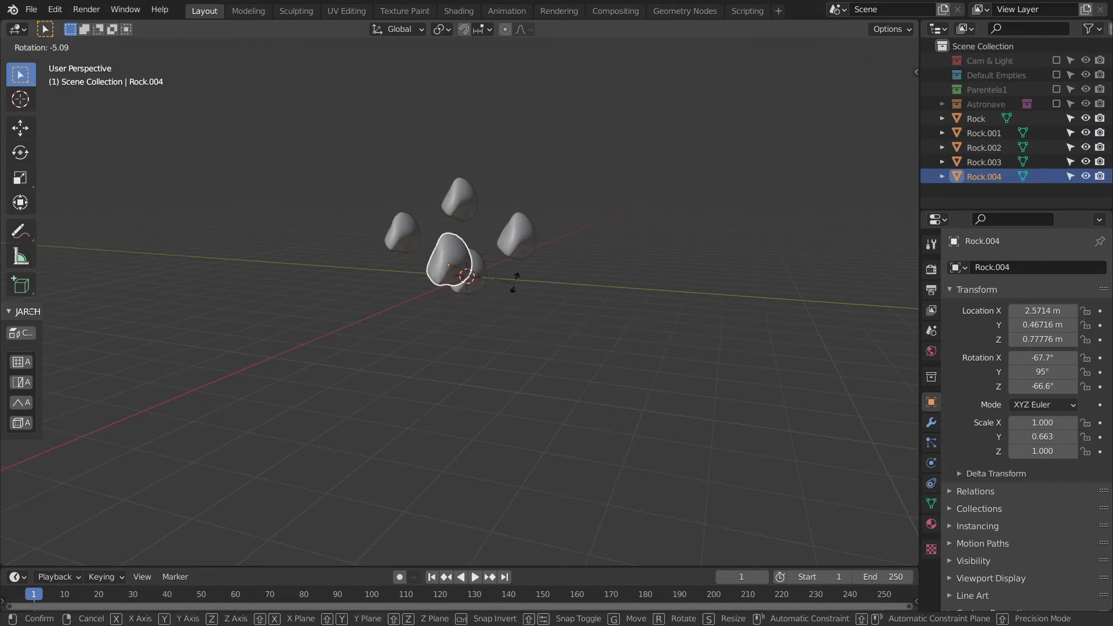
click(518, 225)
key(g)
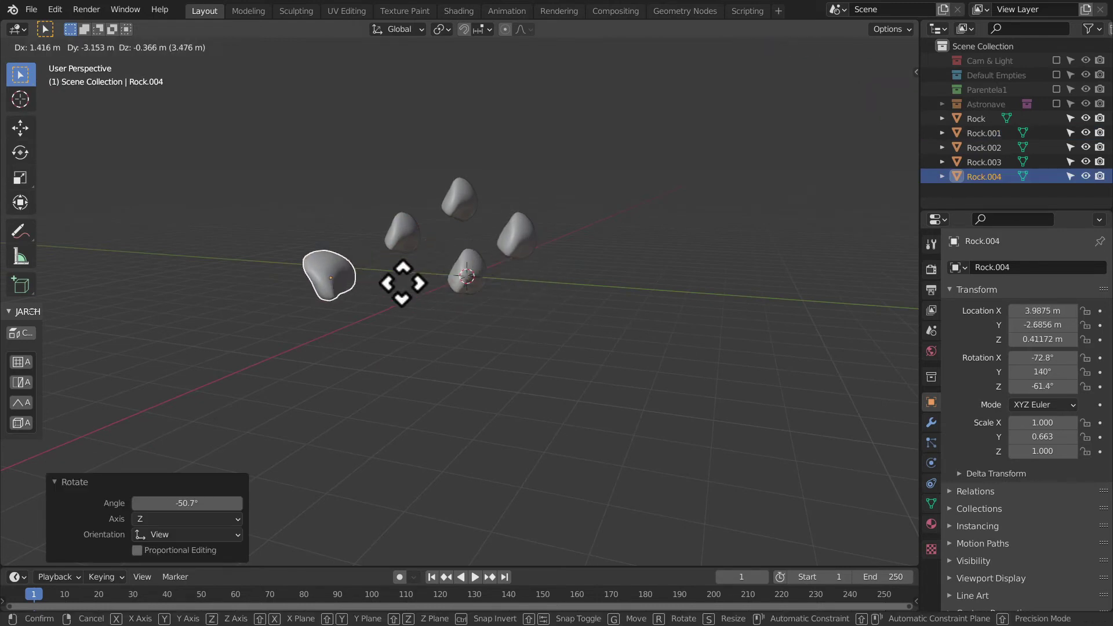
click(424, 304)
- Duplicate the left rock twice, placing the copies near the group
middle_drag(442, 323, 476, 343)
key(shift+d)
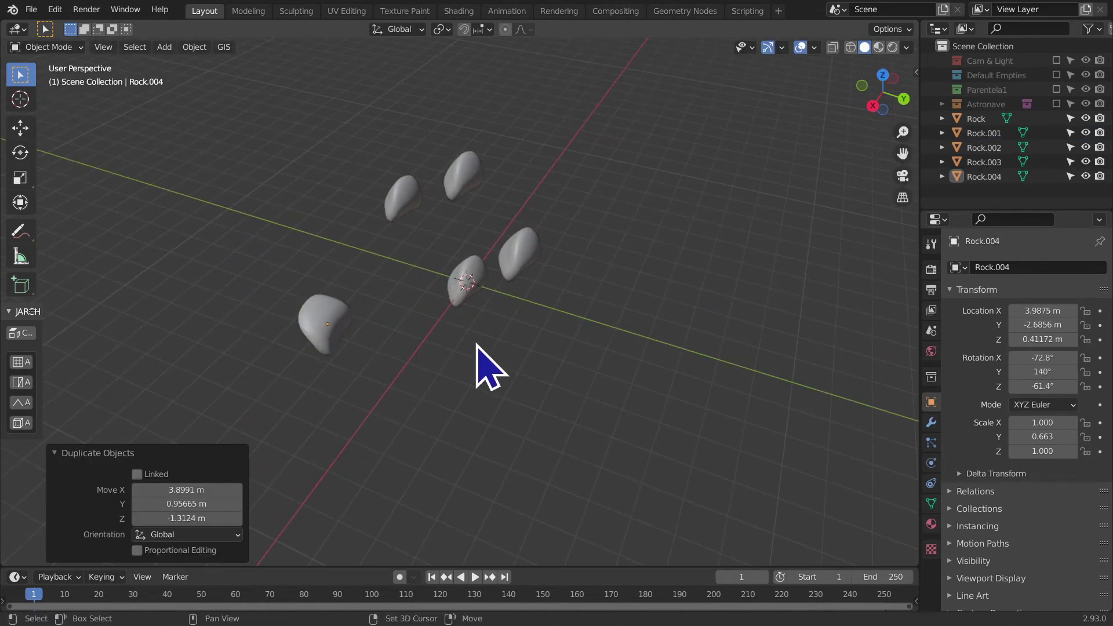
click(318, 308)
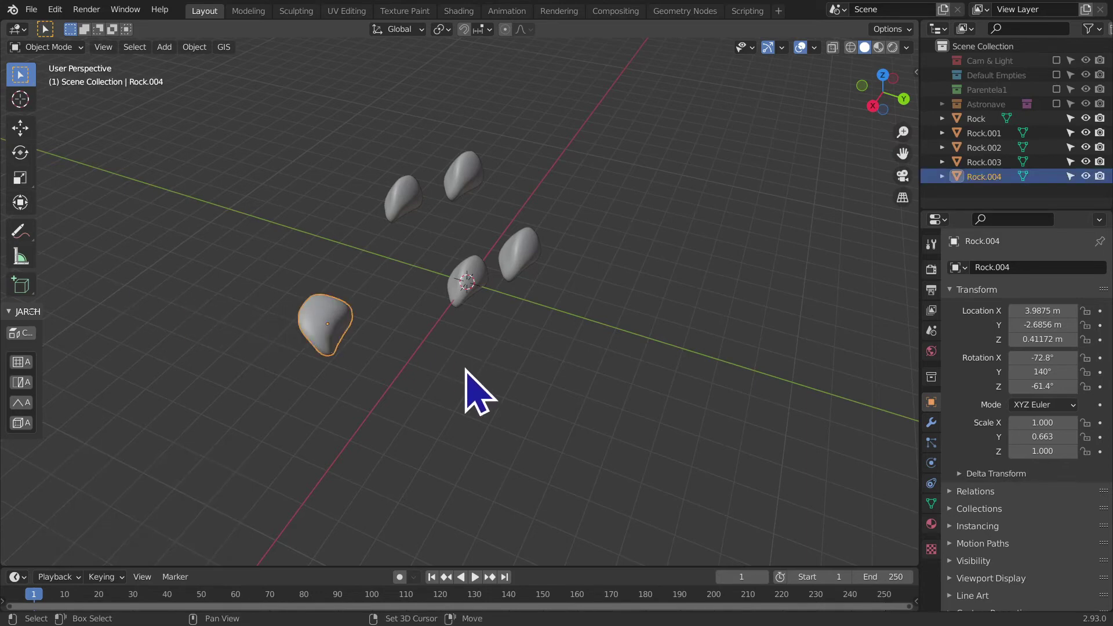
key(shift+d)
click(609, 399)
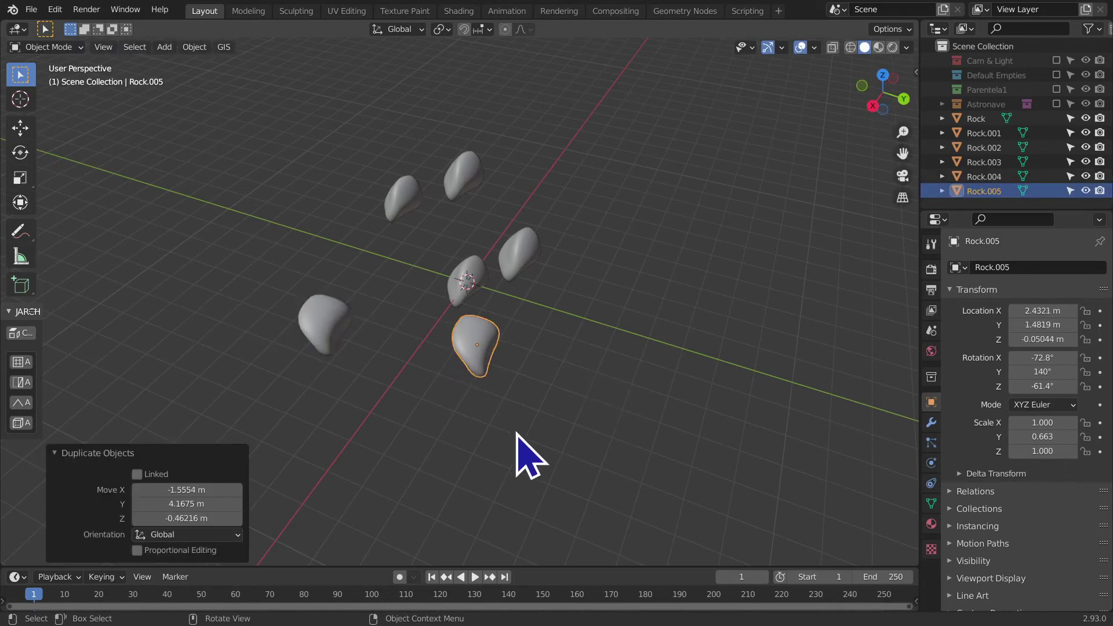
mouse_move(530, 460)
middle_down()
mouse_move(580, 398)
mouse_move(590, 407)
middle_up()
scroll(591, 414, up, 1)
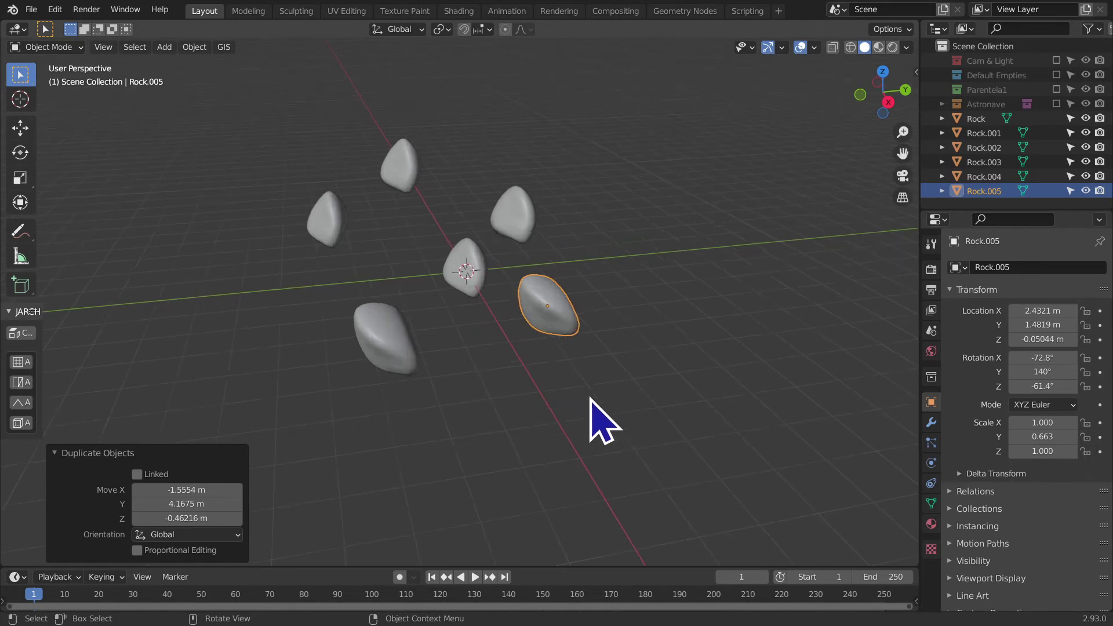
scroll(592, 429, up, 1)
scroll(592, 444, up, 2)
key(shift+d)
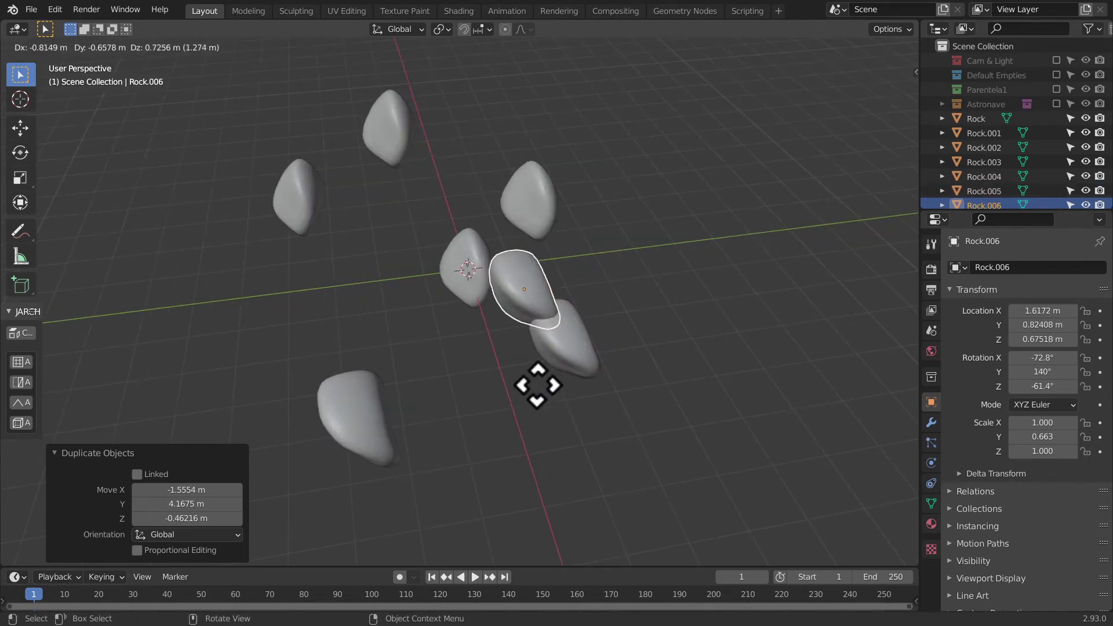
click(334, 382)
- Add another rock copy and reposition it along the X axis
mouse_move(502, 224)
middle_down()
mouse_move(486, 282)
mouse_move(479, 275)
middle_up()
key(shift+d)
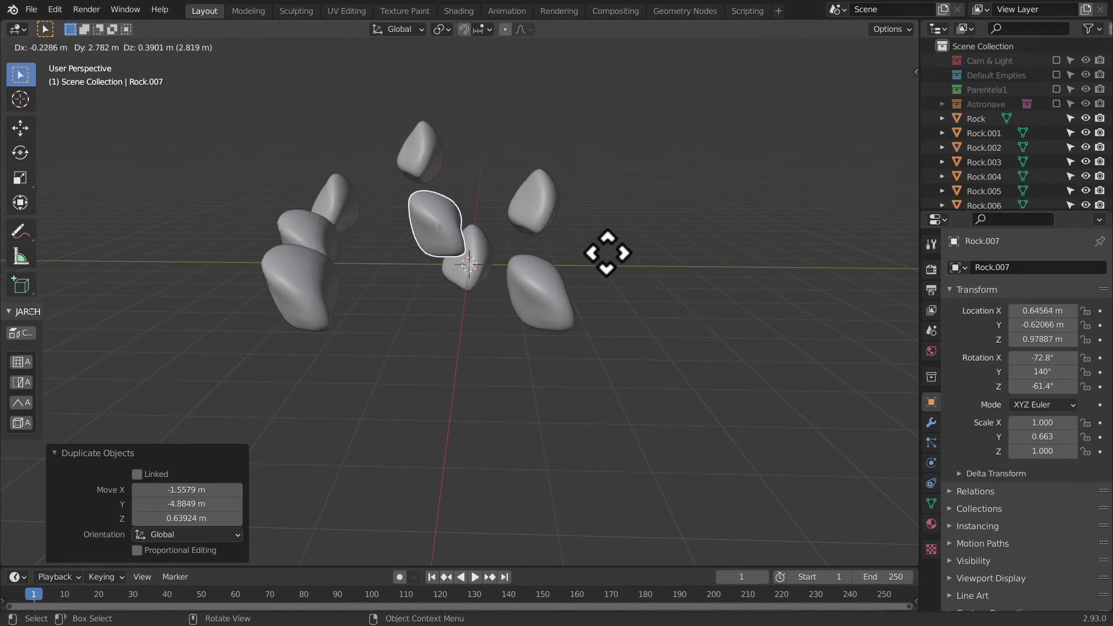
click(589, 294)
key(g)
key(x)
click(556, 342)
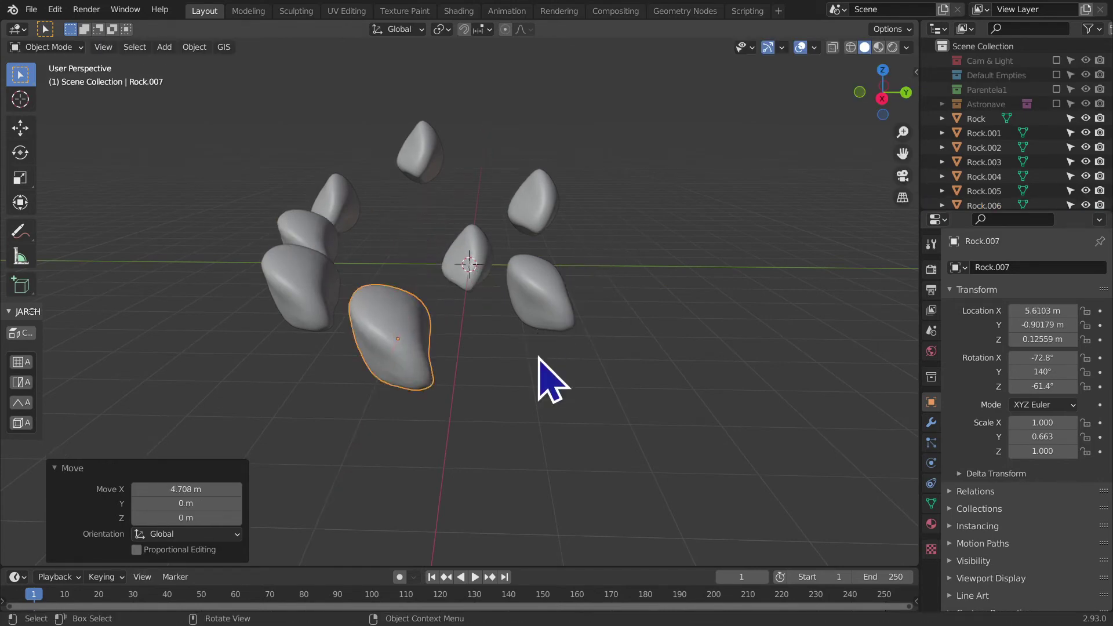
- Box-select all rocks and duplicate the group twice, to the right and higher up
mouse_move(543, 372)
middle_down()
mouse_move(530, 423)
mouse_move(306, 172)
middle_up()
drag(282, 155, 611, 474)
middle_drag(611, 474, 639, 429)
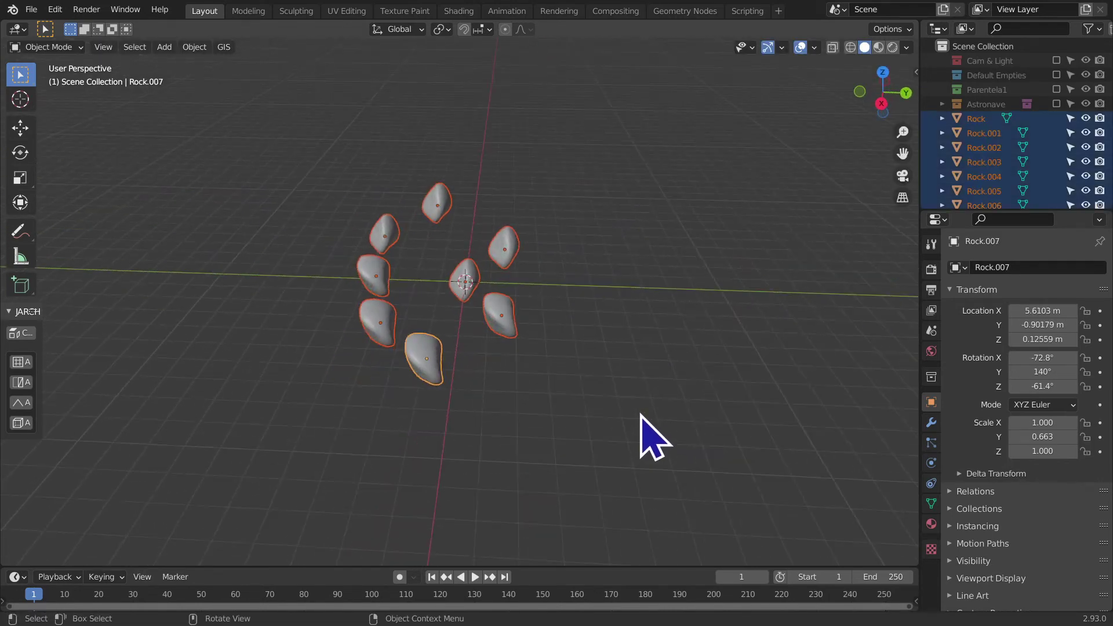
key(shift+d)
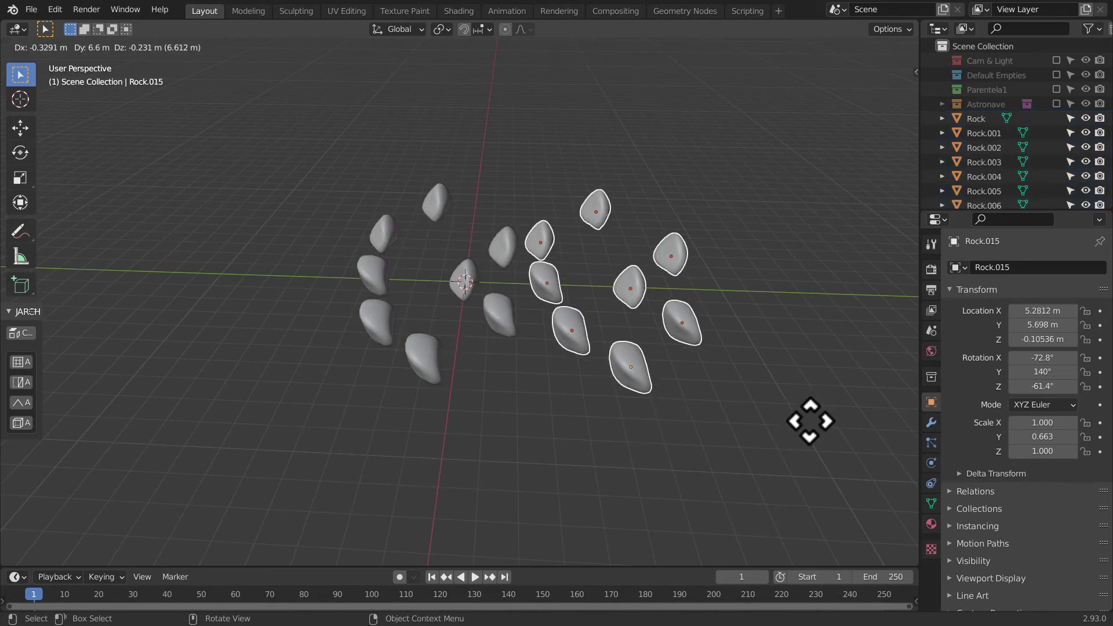
click(810, 425)
middle_drag(810, 425, 810, 415)
key(shift+d)
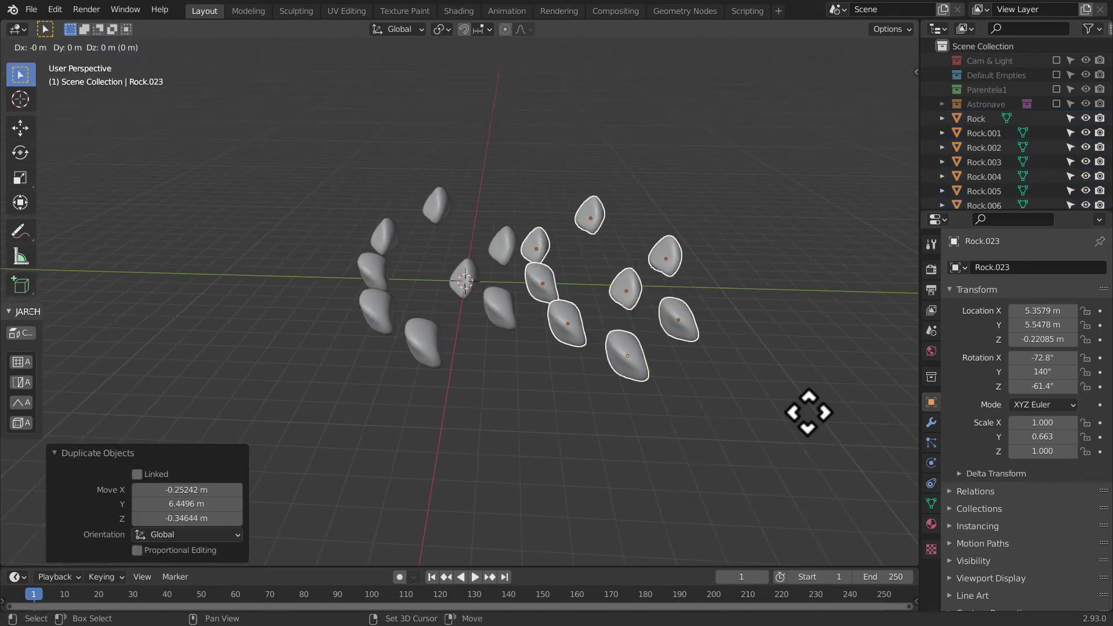
click(700, 294)
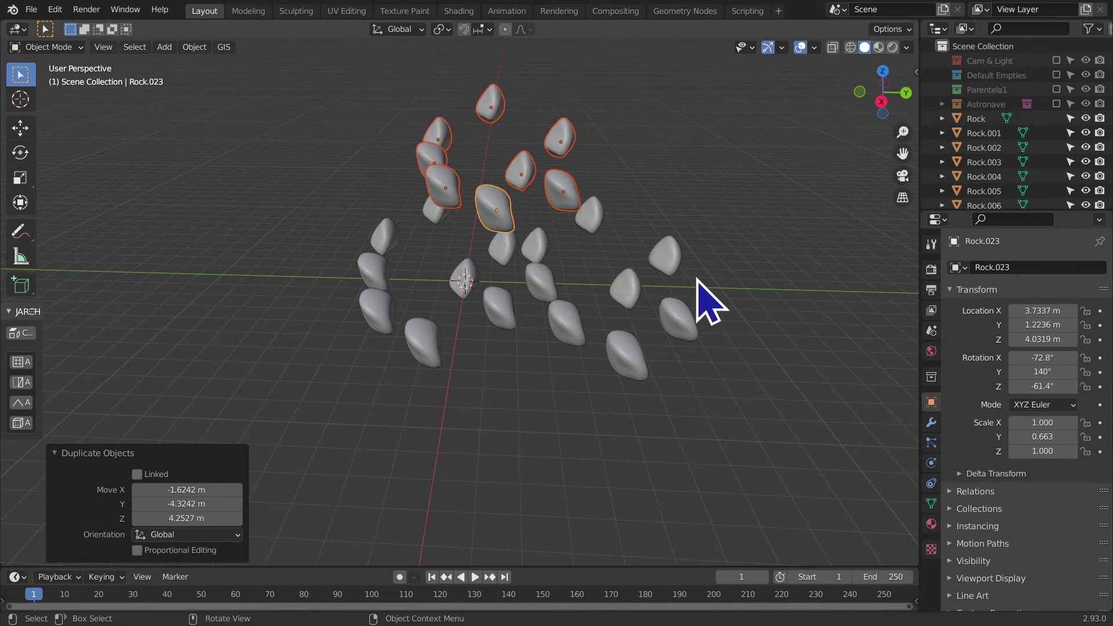
- Rotate and reposition the newest group of rocks
key(r)
click(667, 242)
key(g)
click(677, 244)
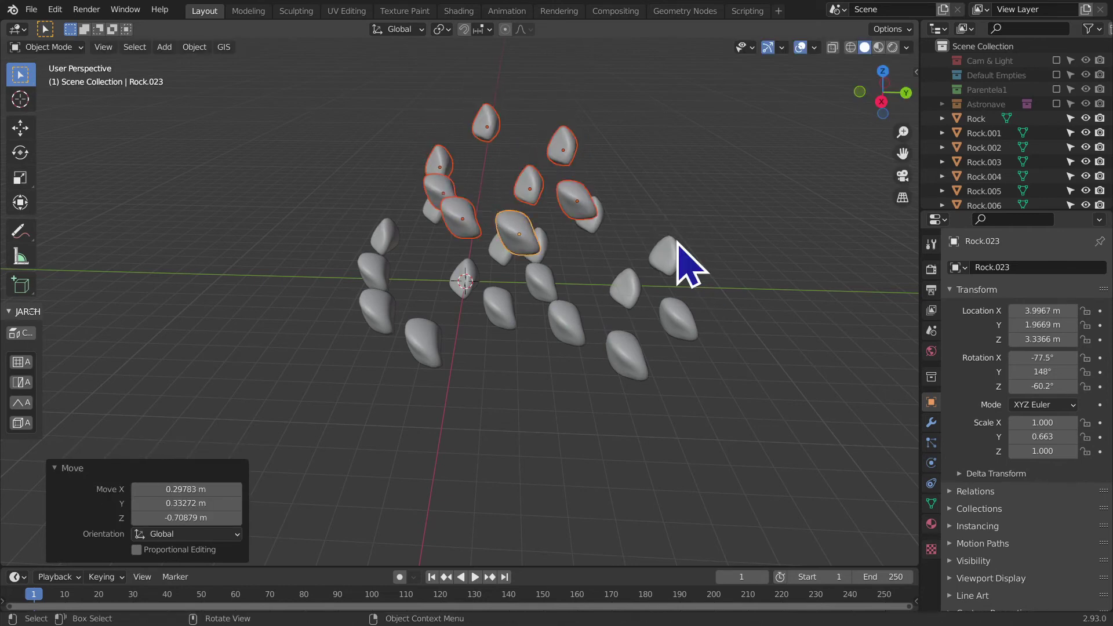
mouse_move(677, 244)
middle_down()
mouse_move(644, 169)
mouse_move(684, 204)
mouse_move(676, 229)
mouse_move(676, 197)
middle_up()
- Raise the upper rock group along Z, rotate it -14.5° and reposition it
key(g)
key(z)
click(685, 191)
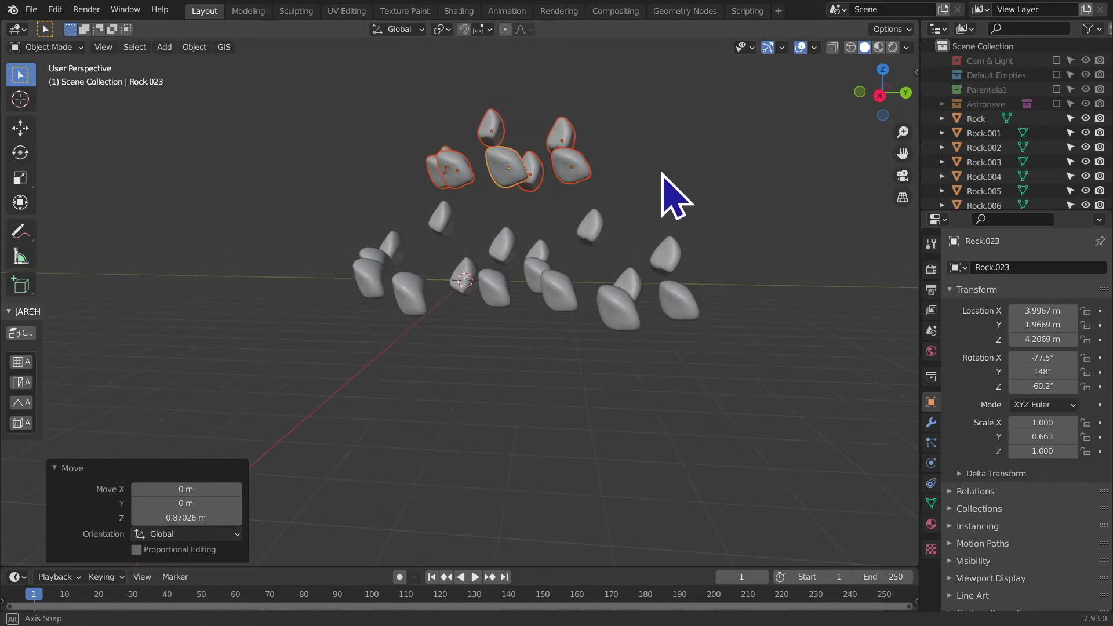
key(r)
click(666, 155)
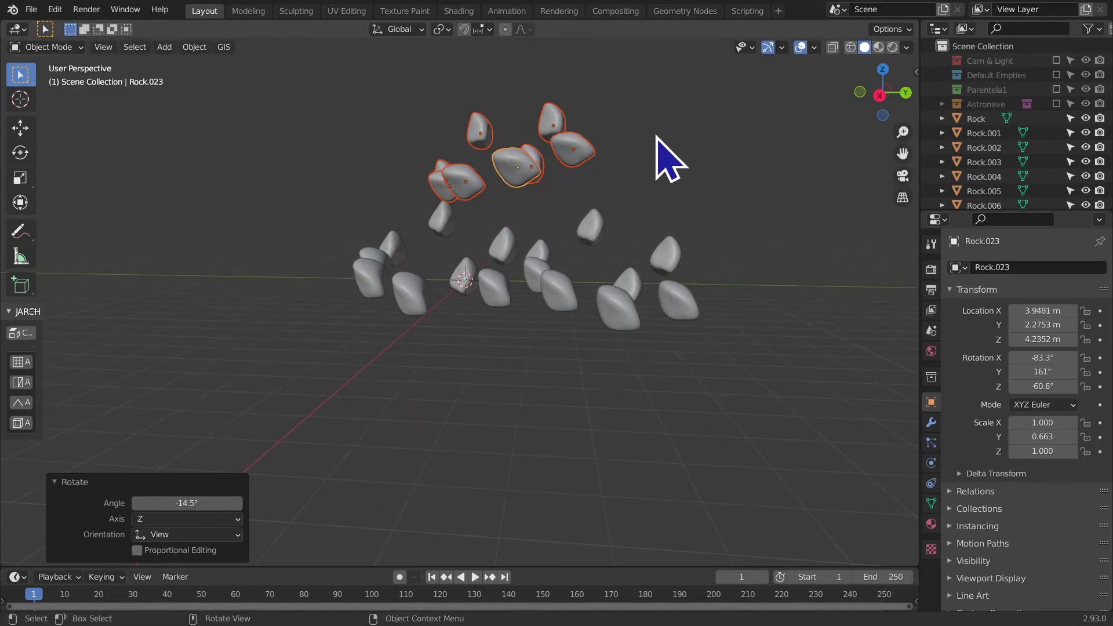
key(g)
click(688, 165)
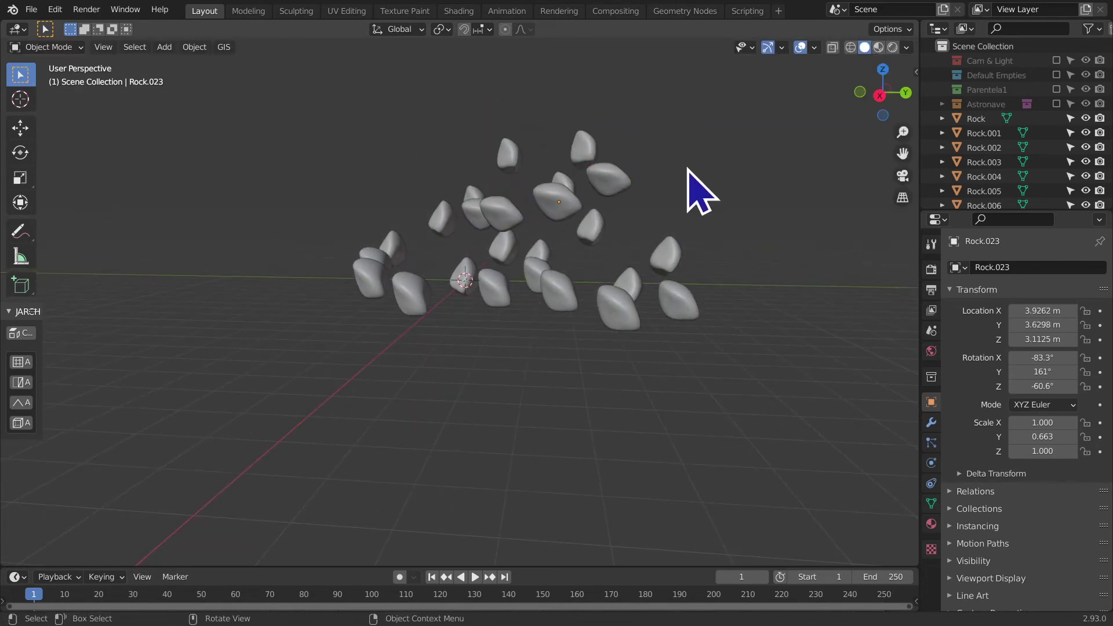
- Box-select the whole cluster, duplicate it, then rotate and place the copies
middle_drag(521, 243, 479, 236)
drag(325, 101, 752, 438)
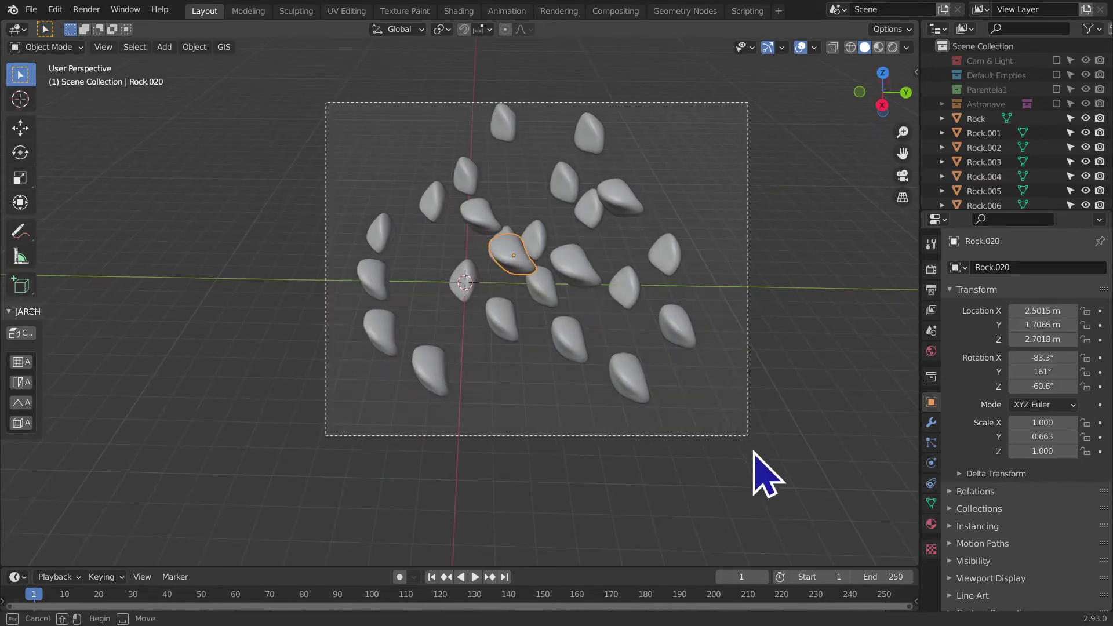
middle_drag(751, 439, 751, 400)
key(shift+d)
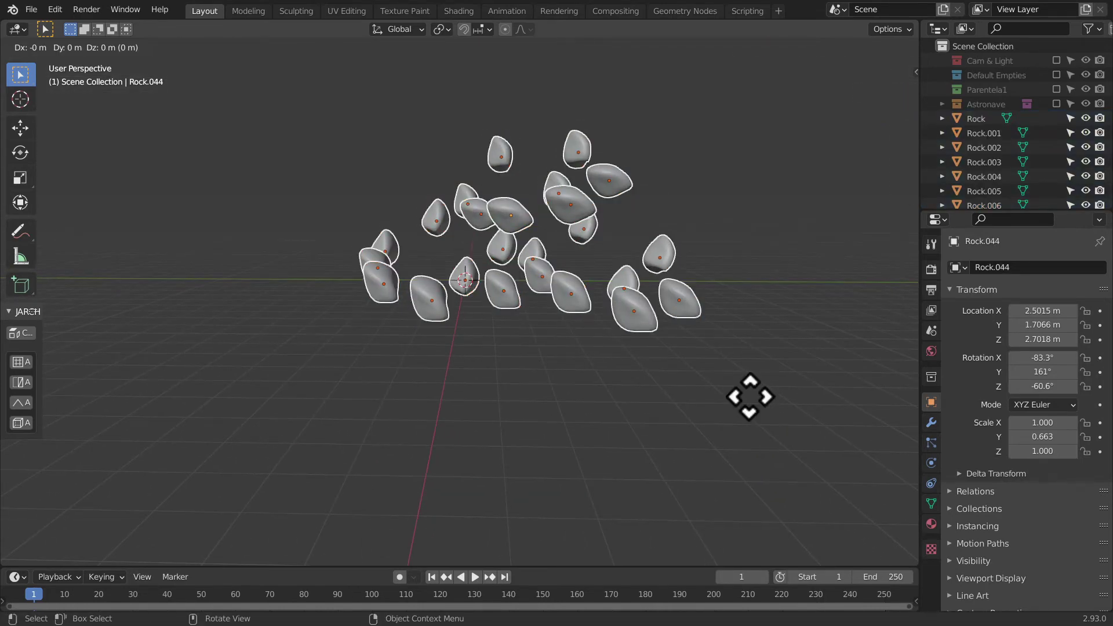
click(565, 334)
key(r)
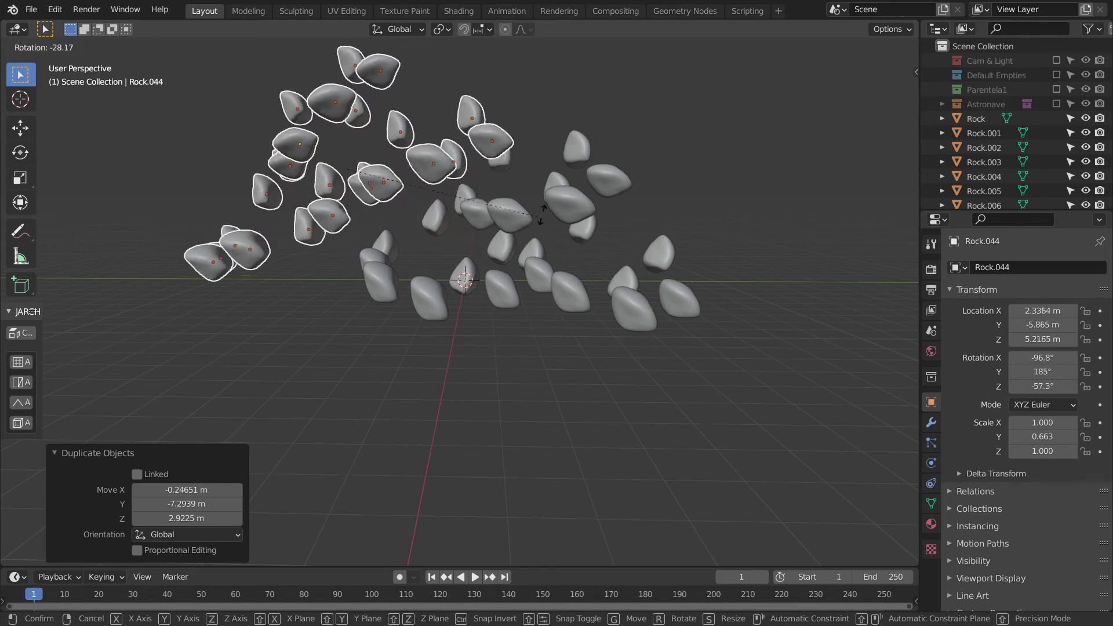
click(526, 149)
key(g)
click(458, 250)
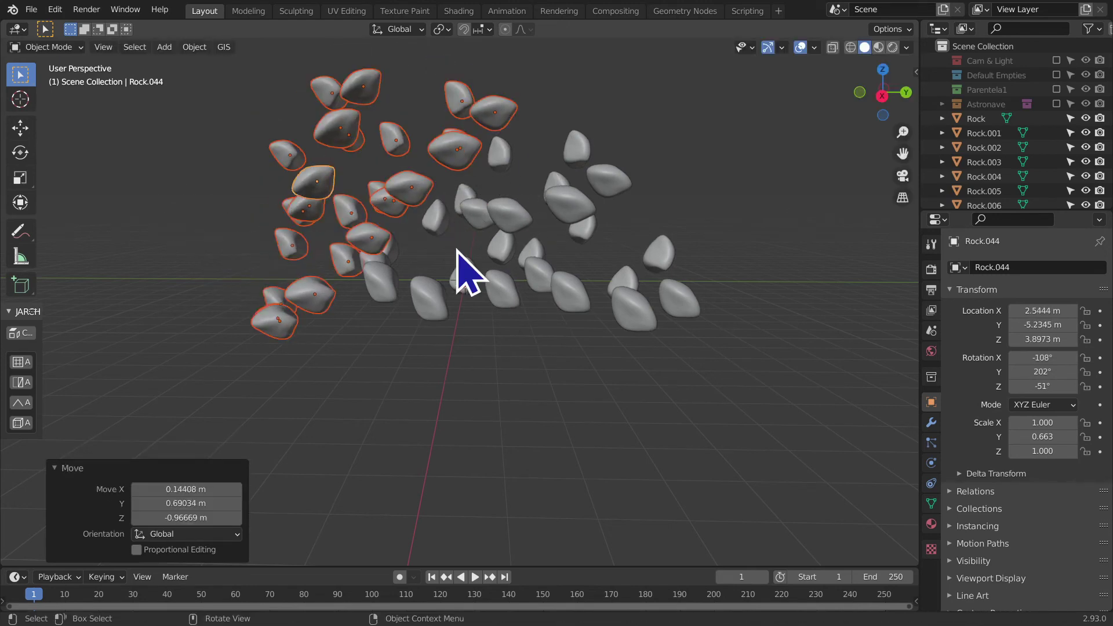
- Select all rocks, try moving them together, then undo the move
mouse_move(458, 250)
middle_down()
mouse_move(484, 360)
mouse_move(509, 255)
mouse_move(273, 261)
middle_up()
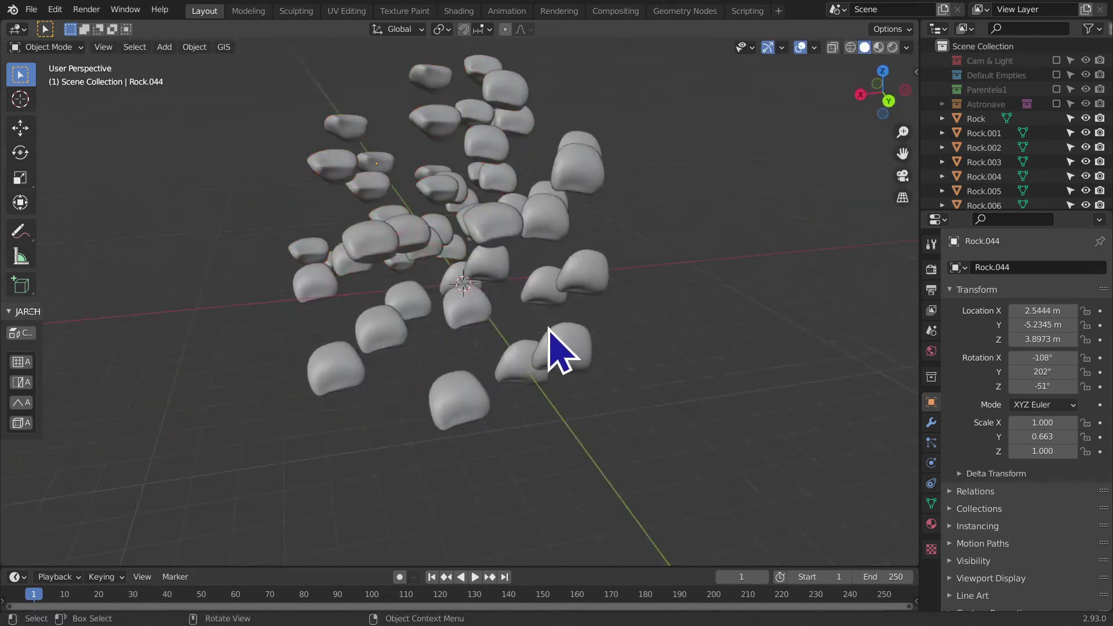
scroll(562, 351, down, 5)
middle_drag(566, 385, 340, 303)
scroll(416, 303, up, 3)
scroll(415, 304, up, 4)
middle_drag(415, 303, 288, 265)
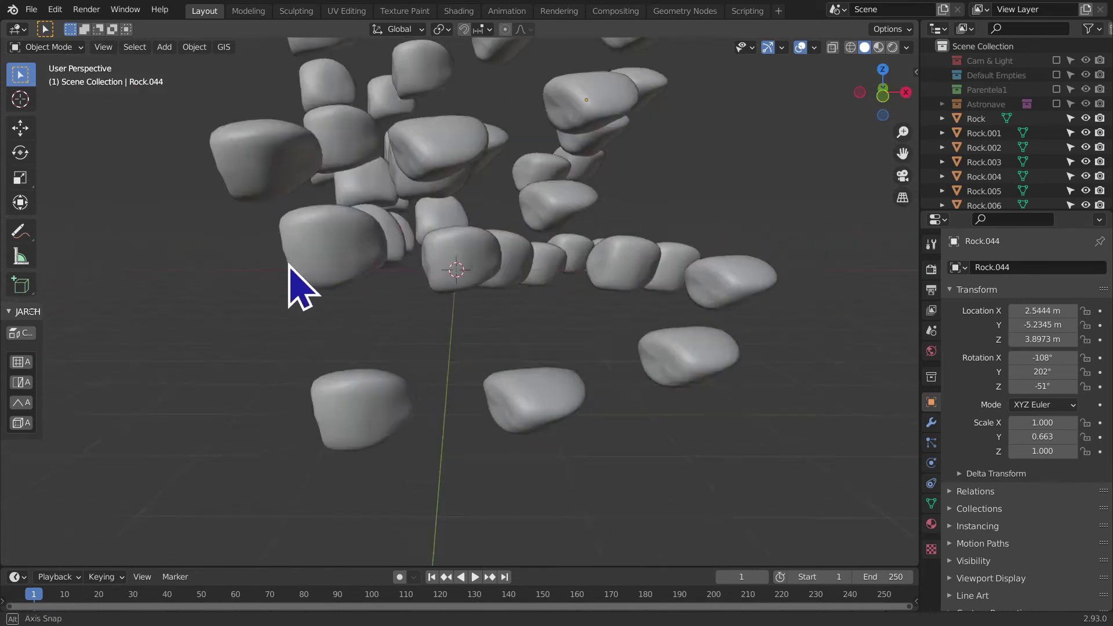
scroll(302, 279, down, 2)
scroll(390, 298, down, 3)
scroll(371, 232, down, 1)
key(a)
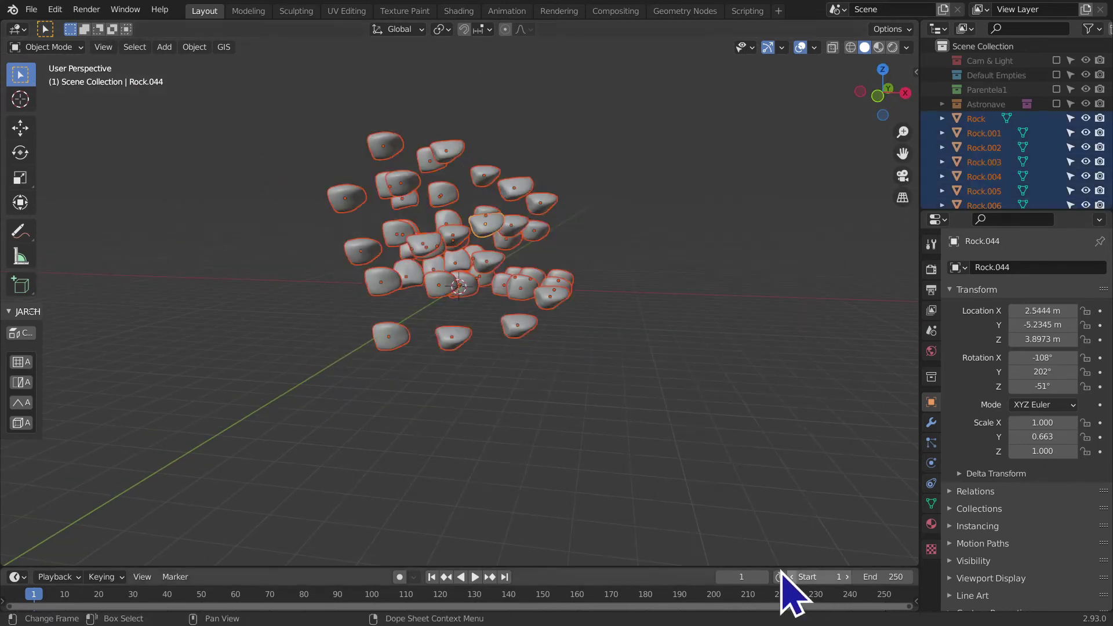
mouse_move(609, 522)
middle_down()
mouse_move(480, 505)
mouse_move(534, 530)
mouse_move(746, 527)
middle_up()
key(g)
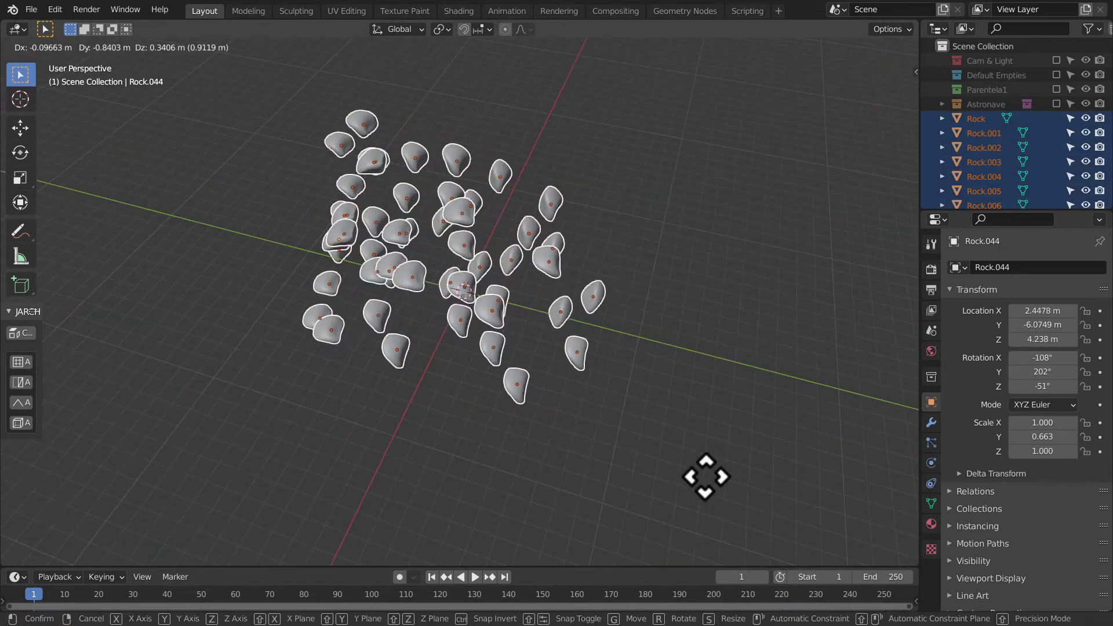
click(707, 480)
key(ctrl+z)
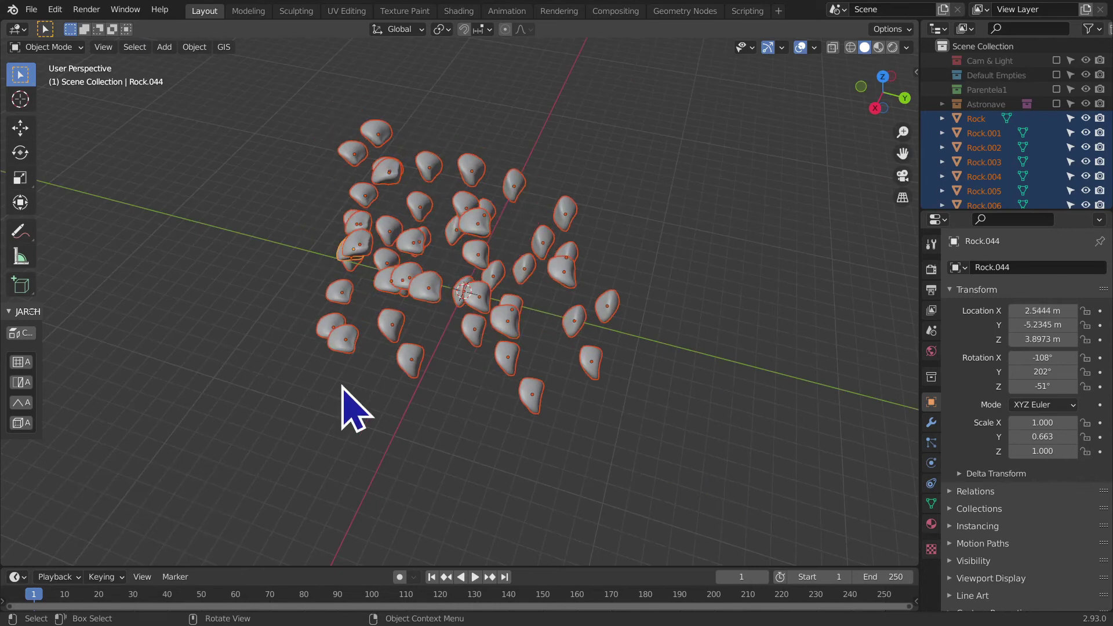
key(m)
click(301, 384)
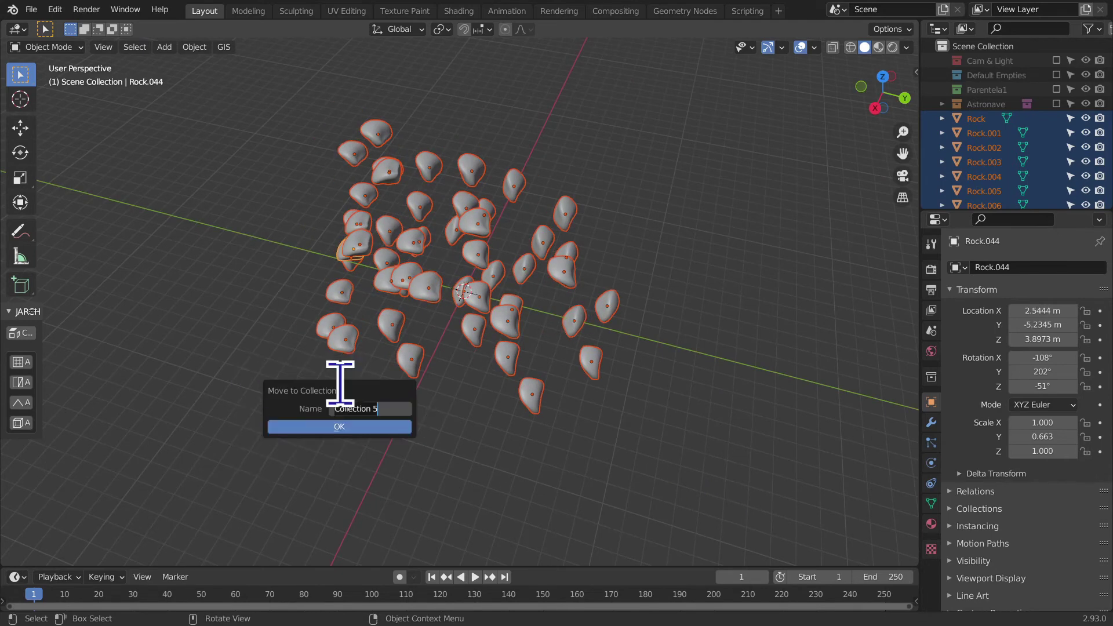
text(Rocks)
click(316, 426)
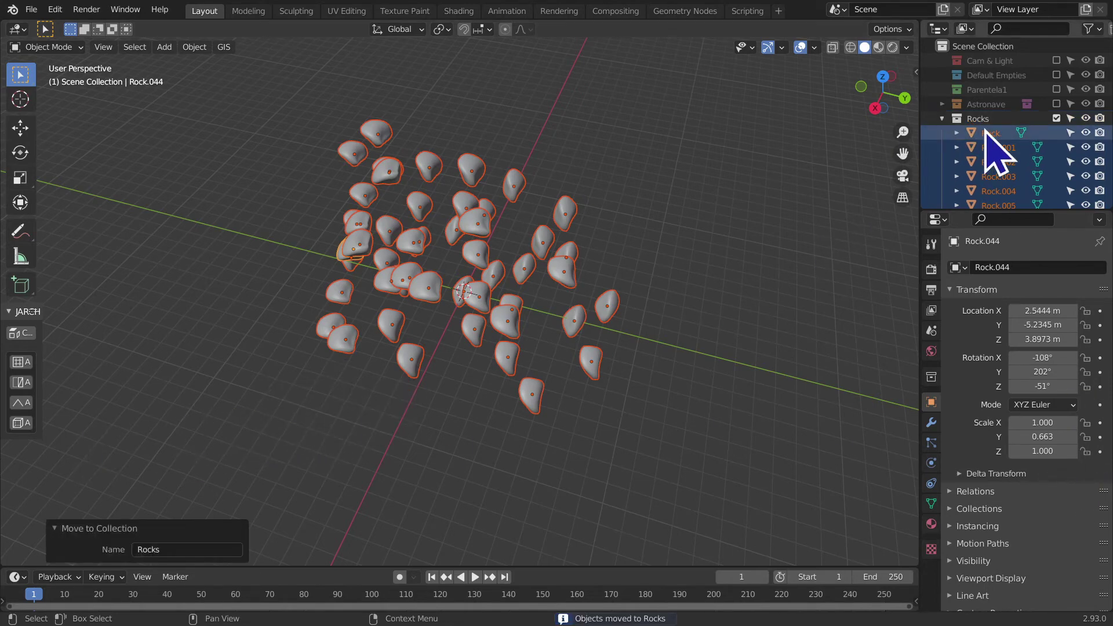
right_click(991, 123)
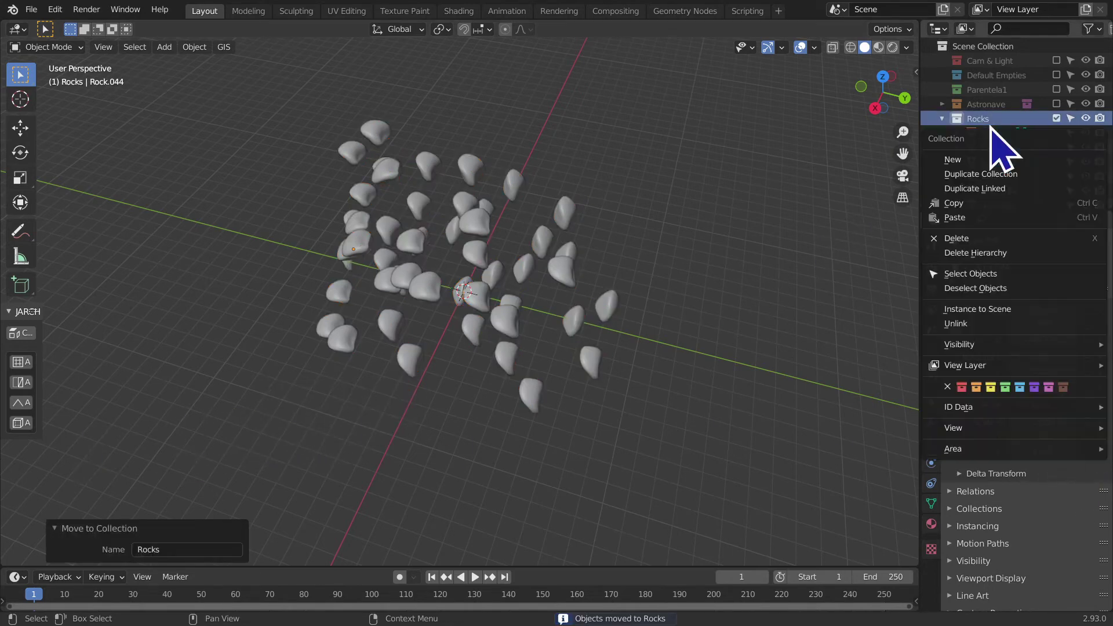
click(1063, 387)
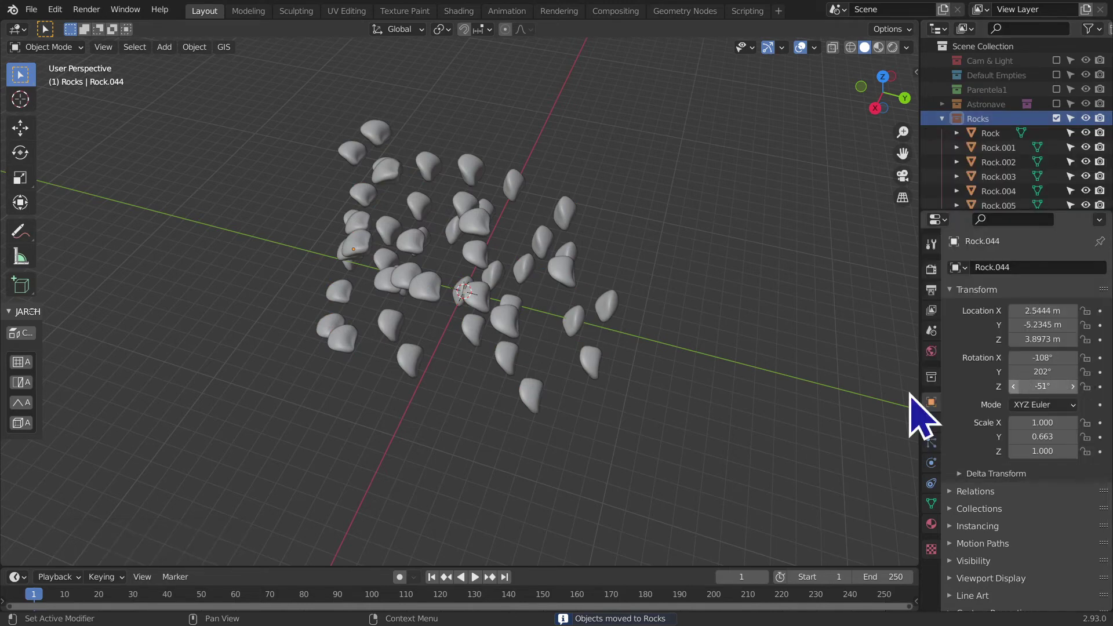
click(988, 162)
click(989, 92)
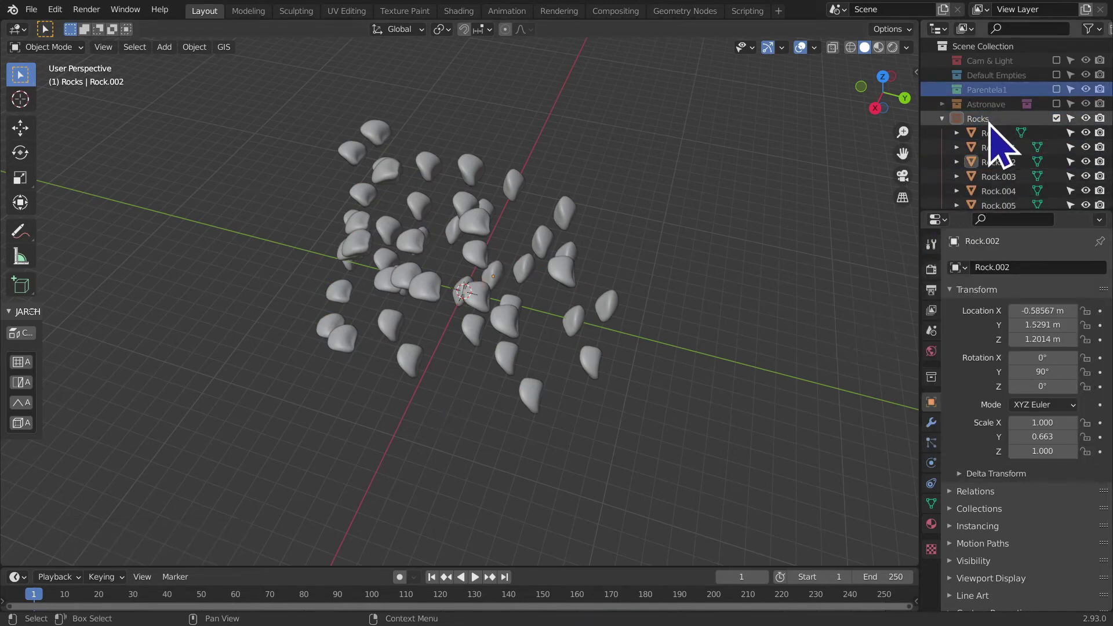
click(989, 119)
click(994, 147)
scroll(504, 373, up, 3)
middle_drag(590, 291, 401, 268)
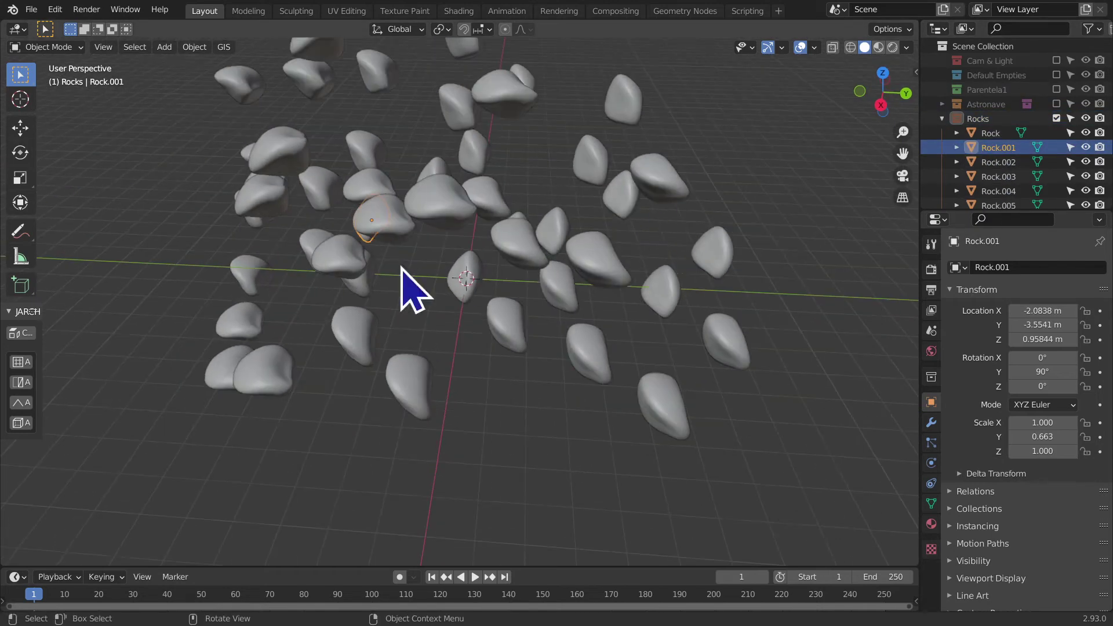
scroll(401, 268, down, 4)
drag(262, 139, 752, 409)
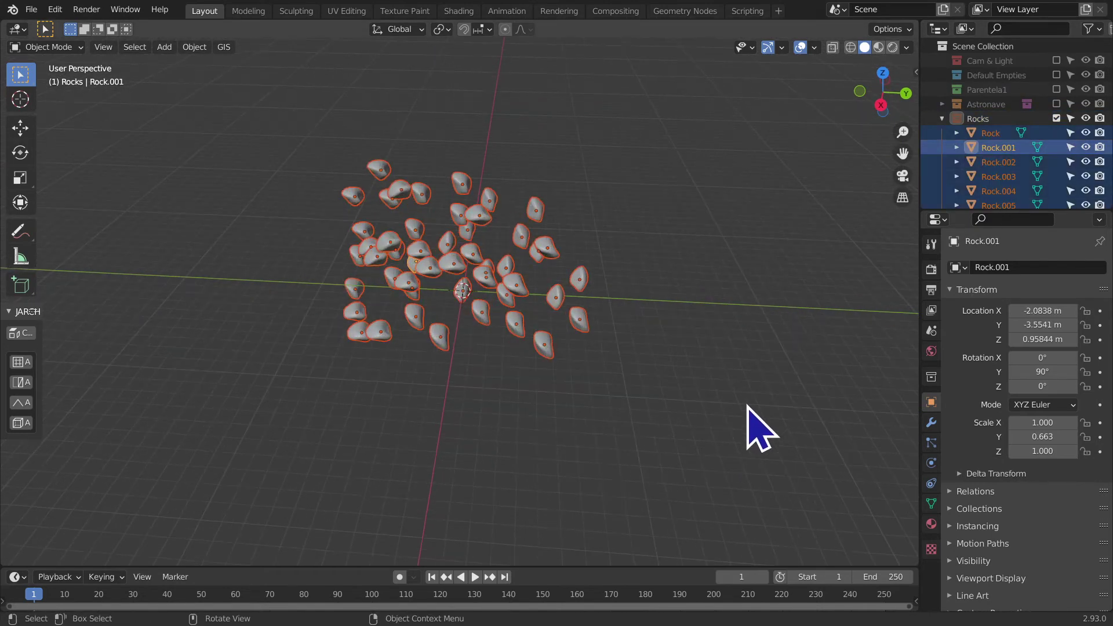
middle_drag(747, 406, 712, 323)
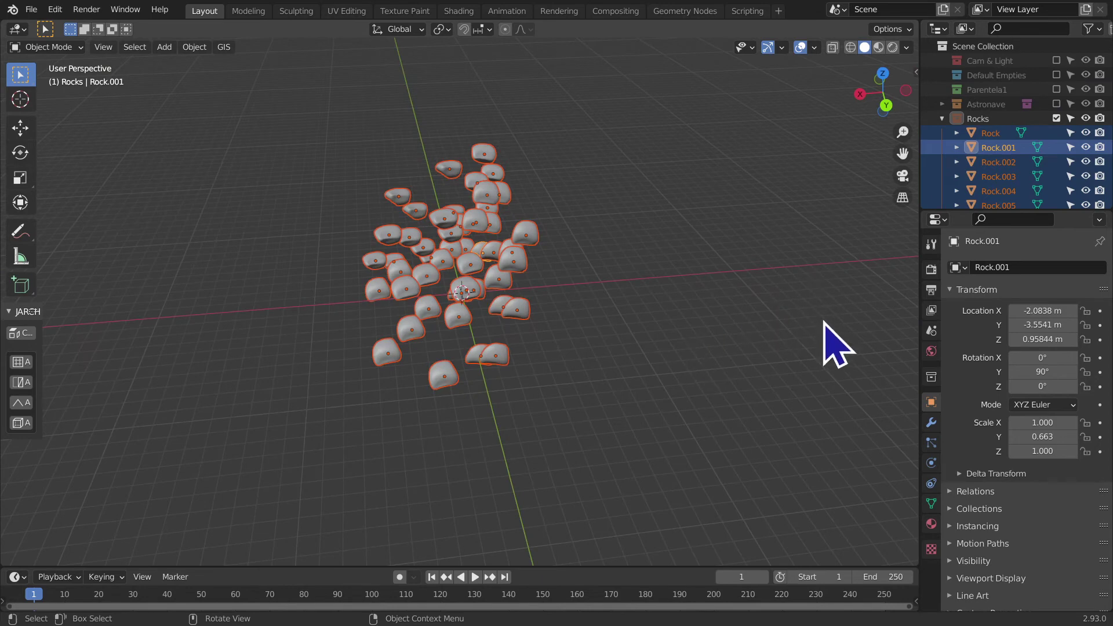
scroll(826, 326, down, 1)
scroll(981, 203, down, 2)
scroll(981, 203, down, 2)
scroll(981, 197, down, 2)
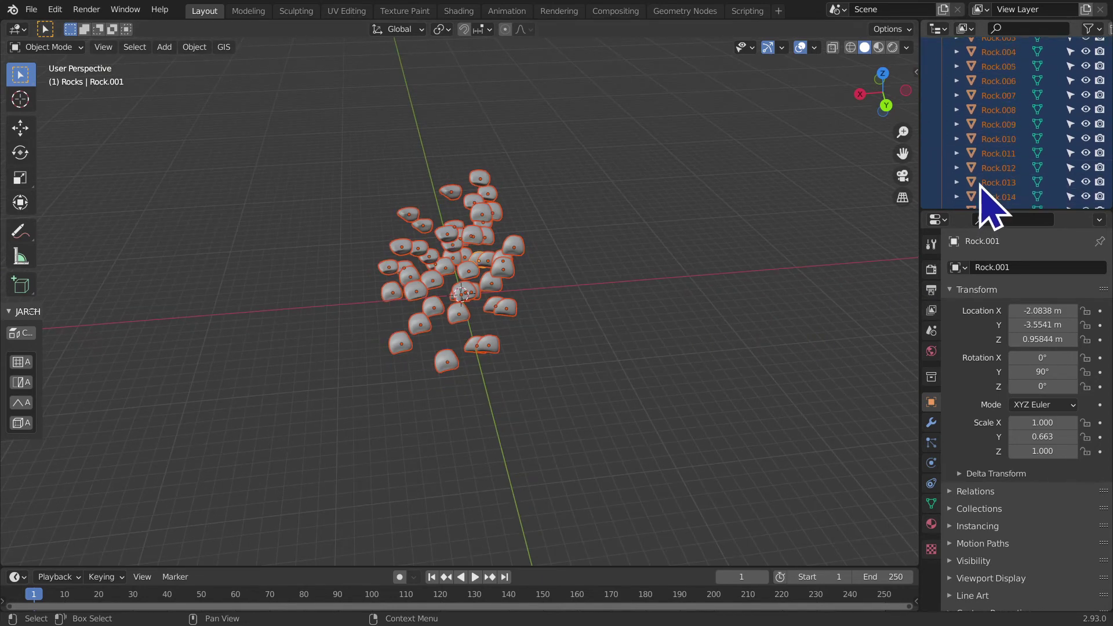
scroll(981, 202, up, 2)
scroll(984, 199, up, 3)
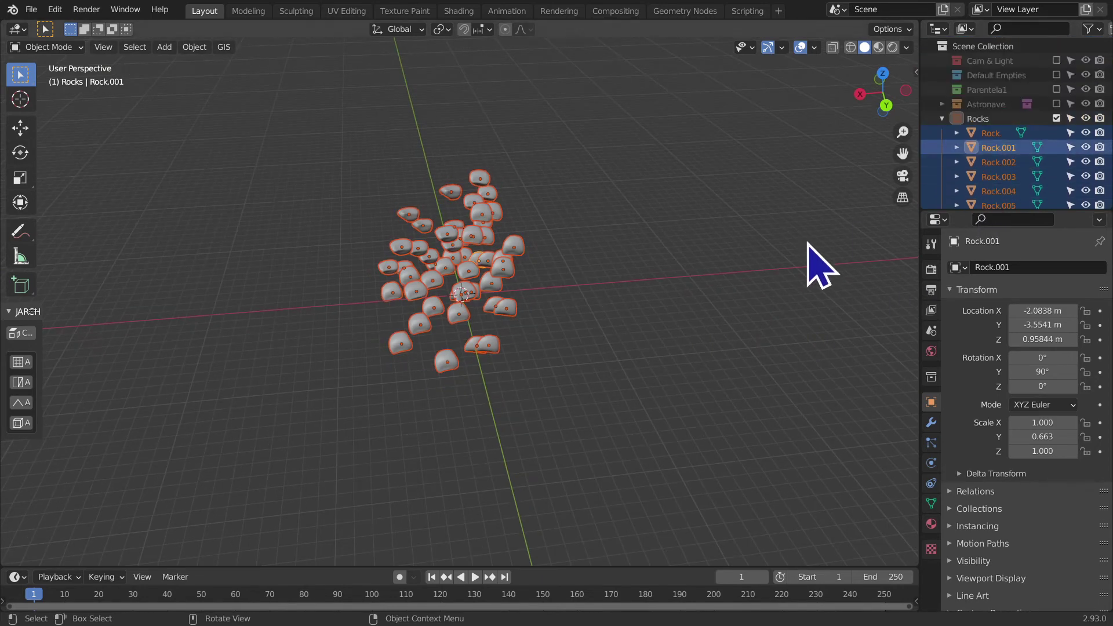
key(g)
click(528, 198)
- Undo the rock move, then extend the selection with Select Pattern 'Rock*'
key(ctrl+z)
scroll(1014, 171, down, 1)
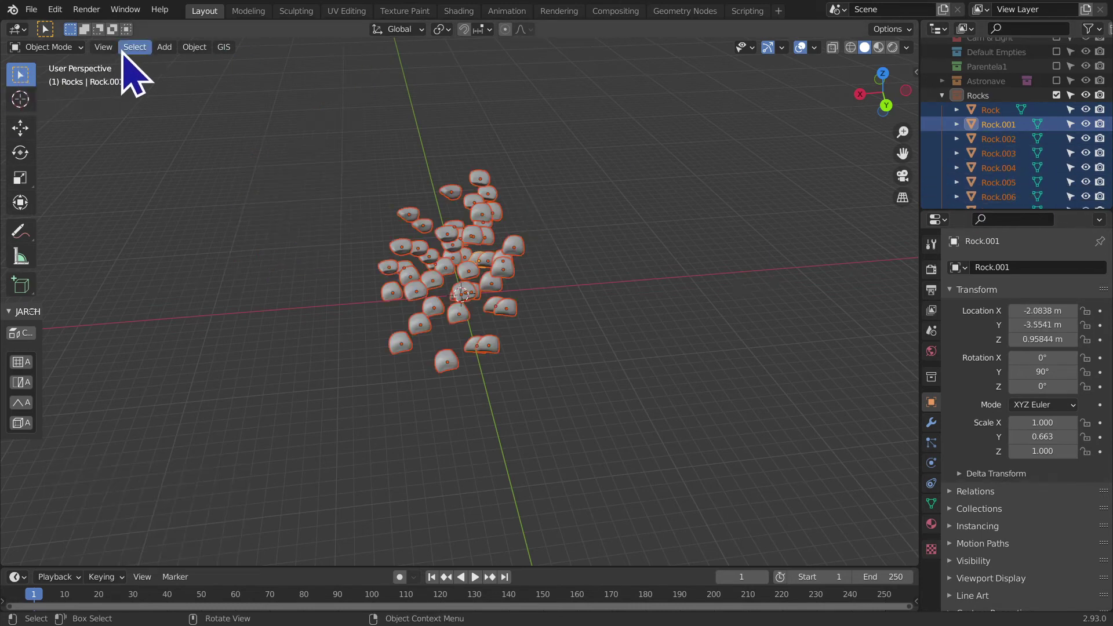
click(132, 47)
click(150, 263)
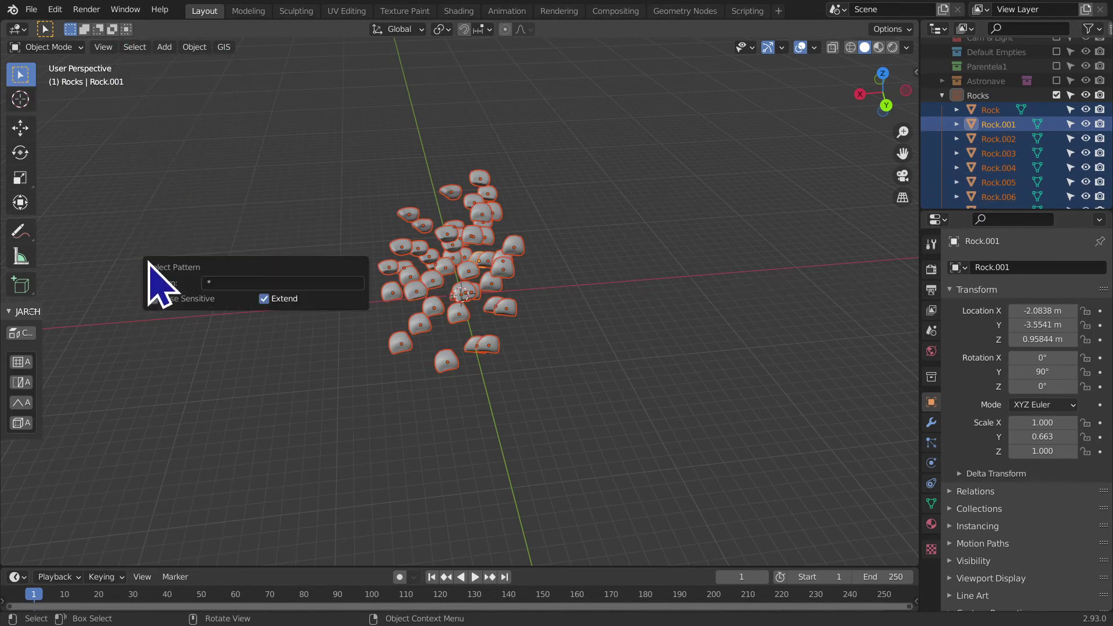
click(232, 283)
text(Rock)
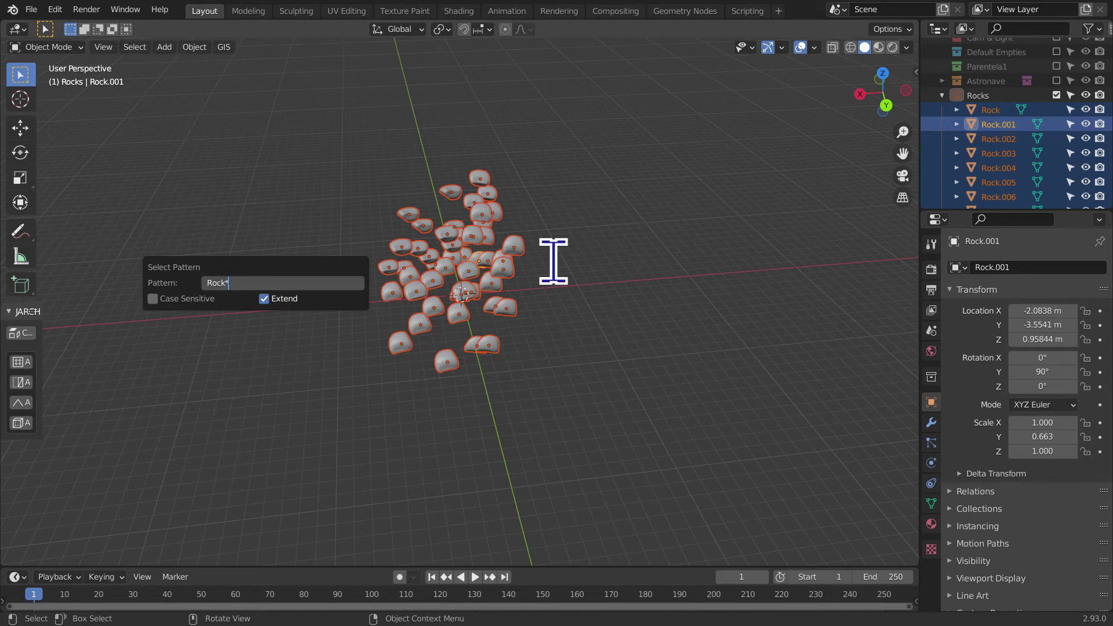
key(Return)
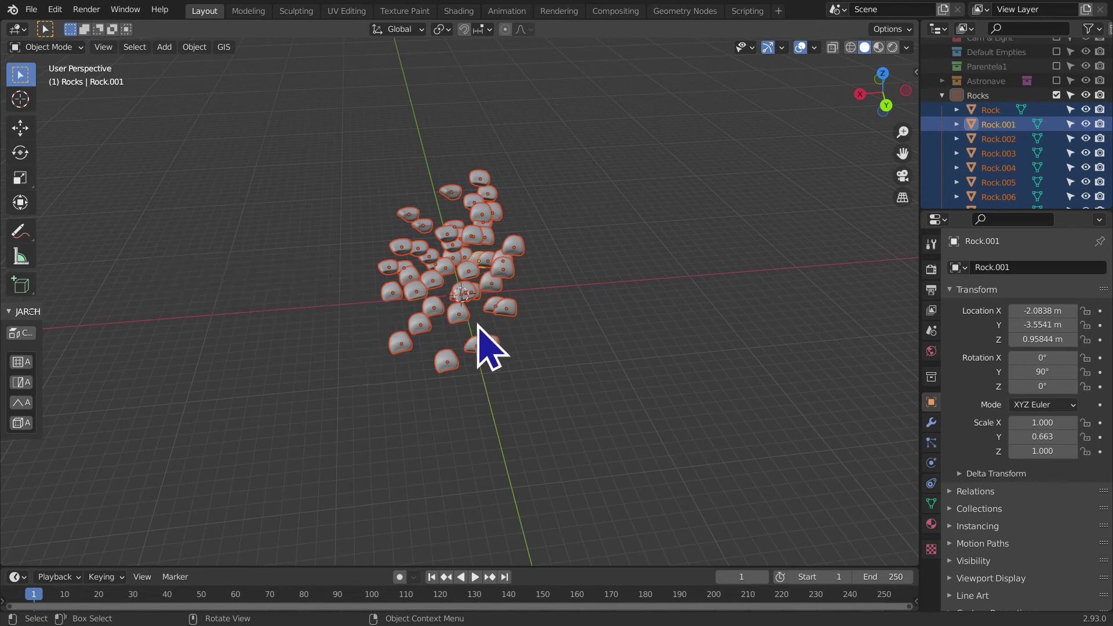
mouse_move(485, 348)
middle_down()
mouse_move(29, 237)
mouse_move(708, 428)
mouse_move(590, 413)
mouse_move(603, 418)
middle_up()
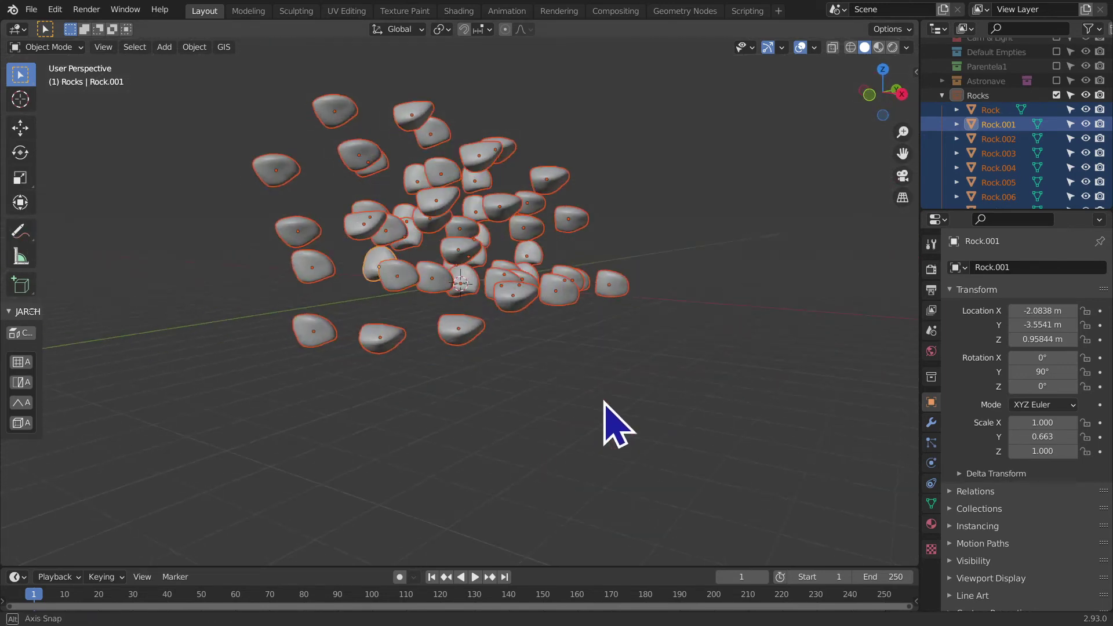
- Undo a first move, then rotate the rock group and move it to a new spot
key(g)
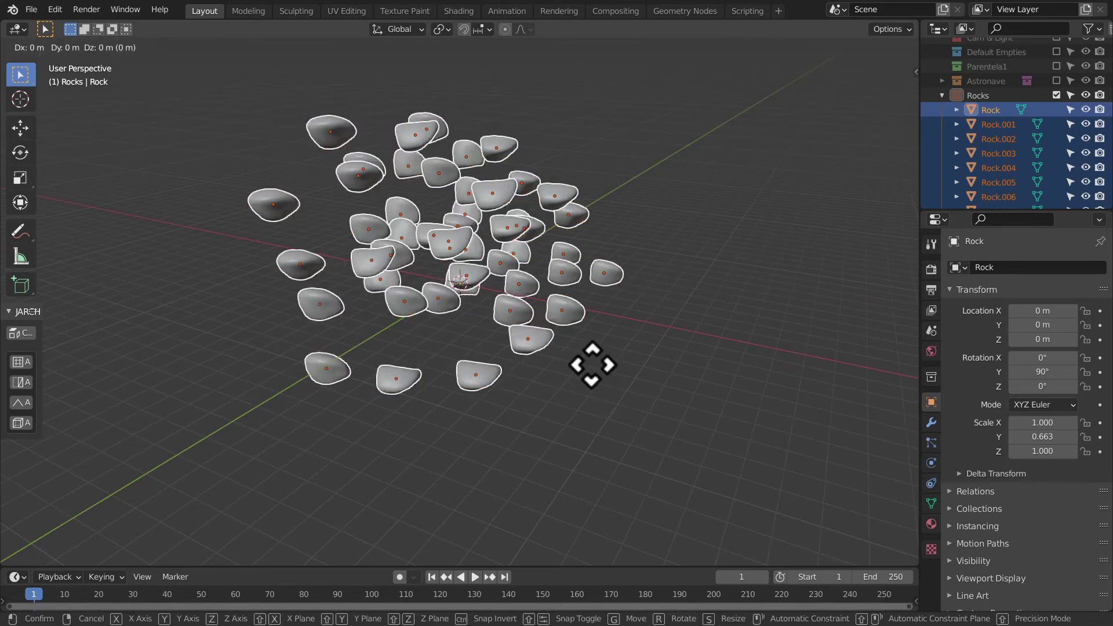
click(639, 310)
key(ctrl+z)
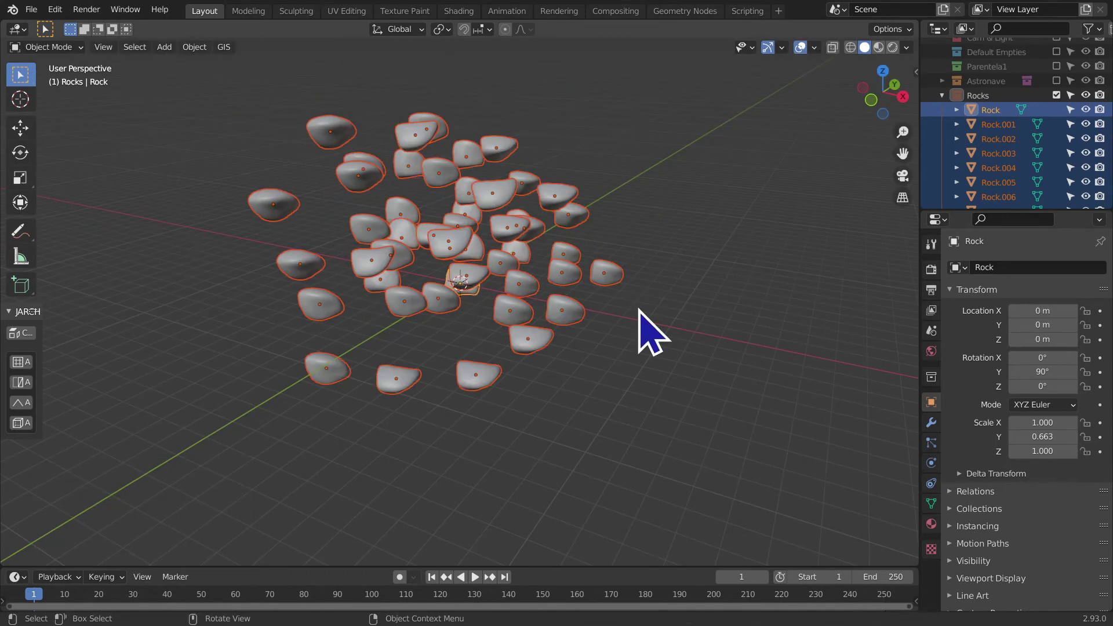
key(r)
click(641, 249)
key(g)
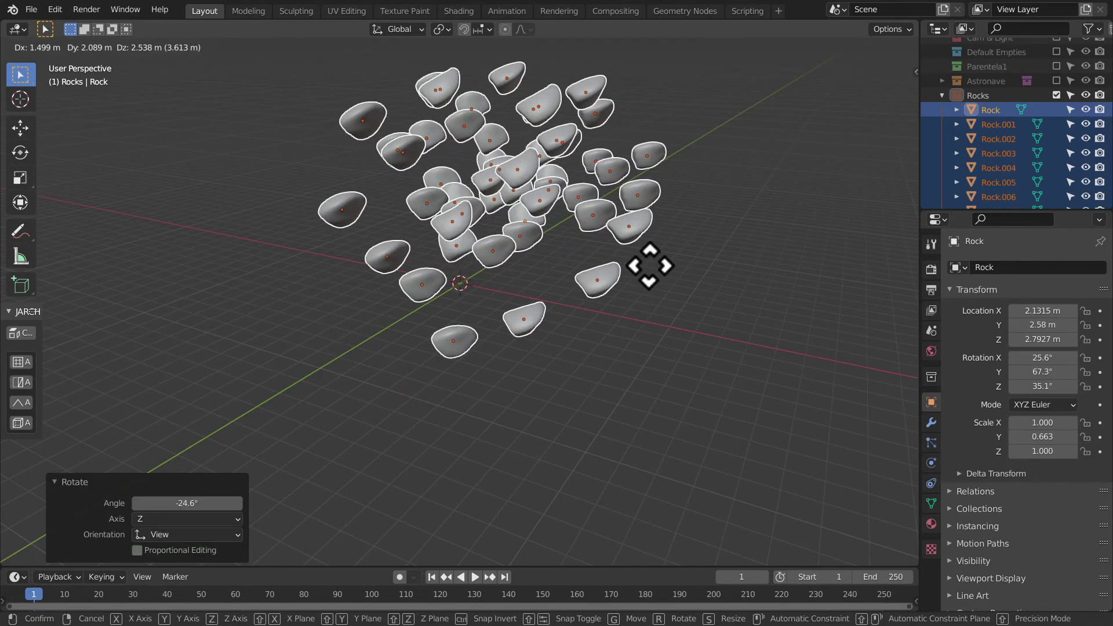
click(650, 265)
scroll(766, 338, up, 5)
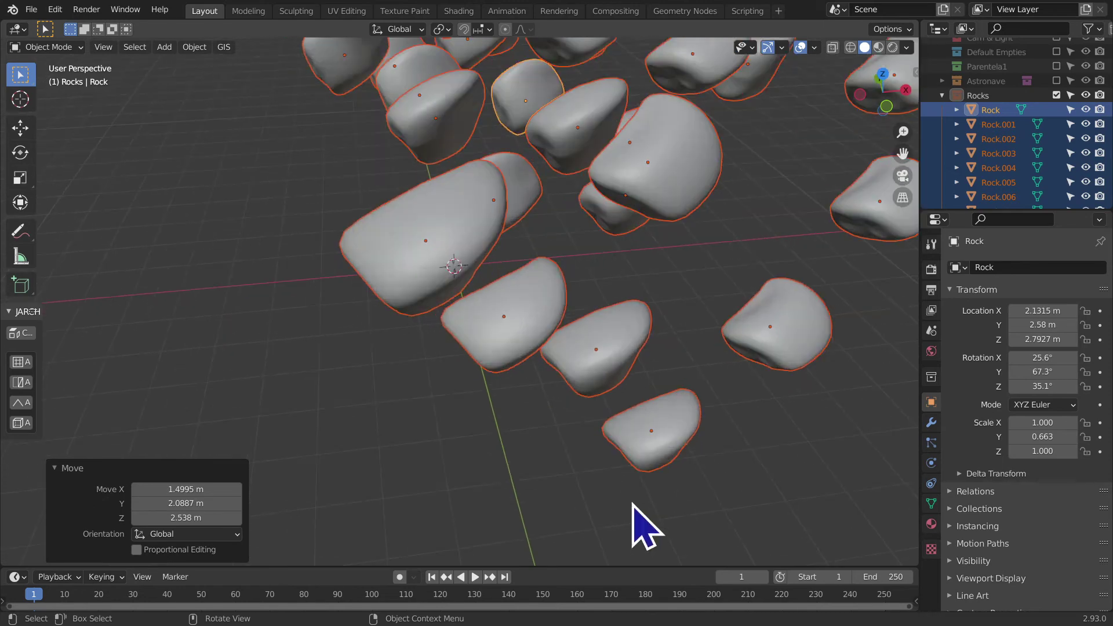
scroll(632, 504, down, 8)
- Try several repositionings of the rock cluster around the origin, cancelling the final move
key(g)
click(499, 348)
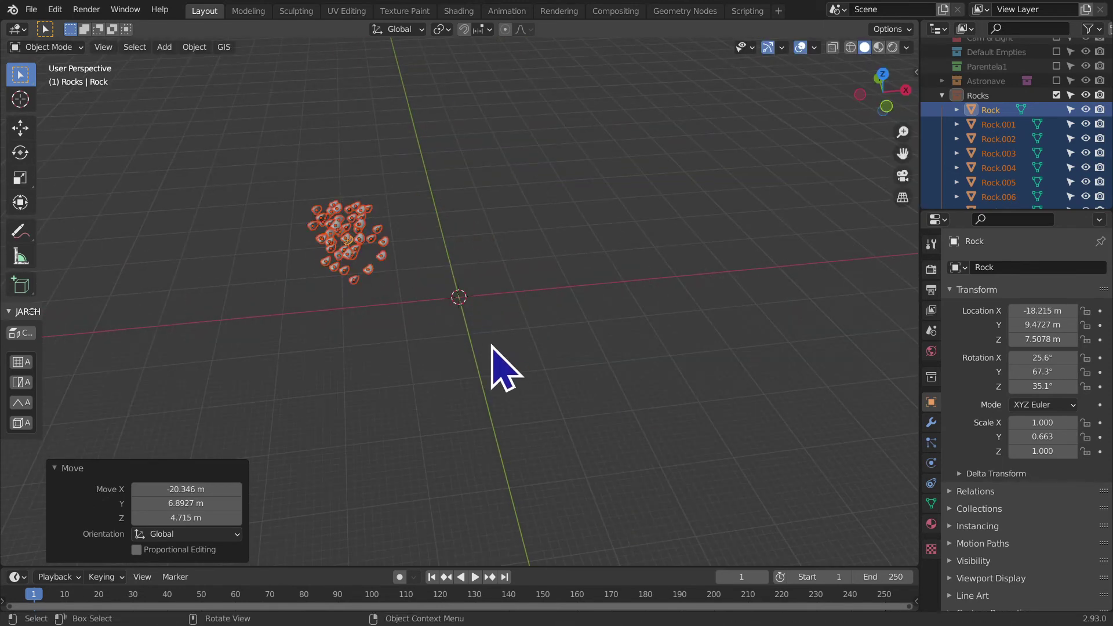
key(g)
click(706, 273)
key(g)
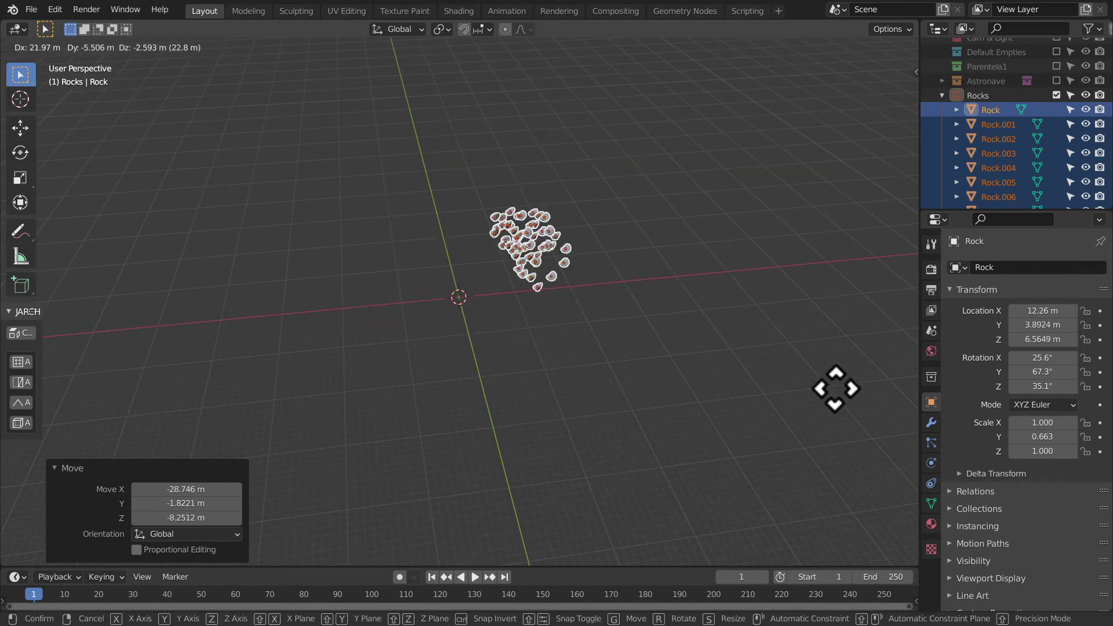
click(800, 404)
key(g)
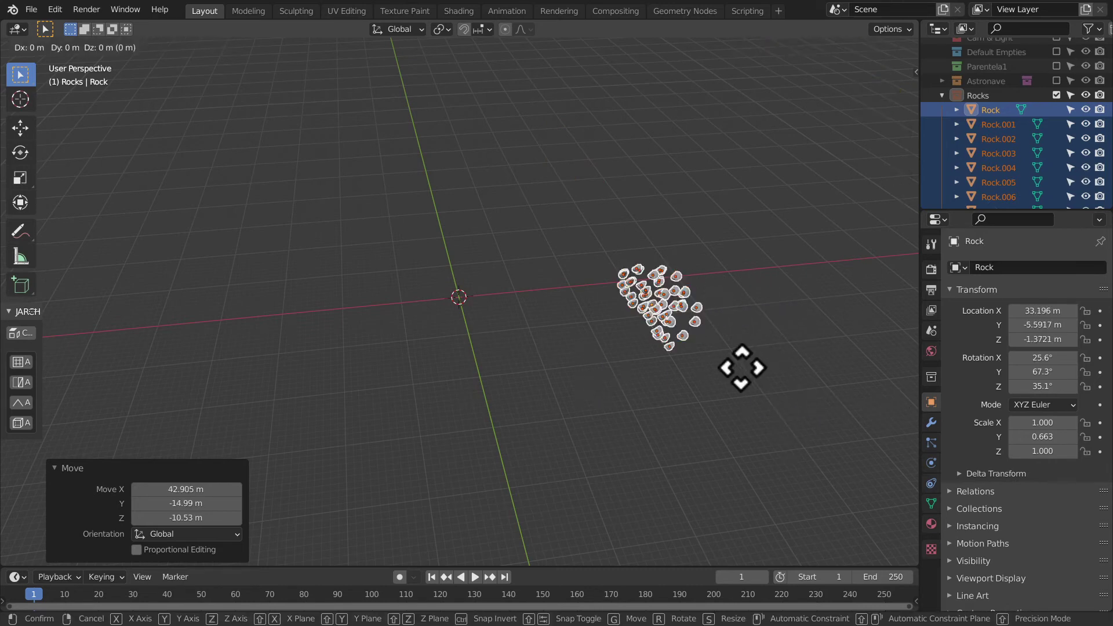
click(643, 355)
key(g)
click(454, 311)
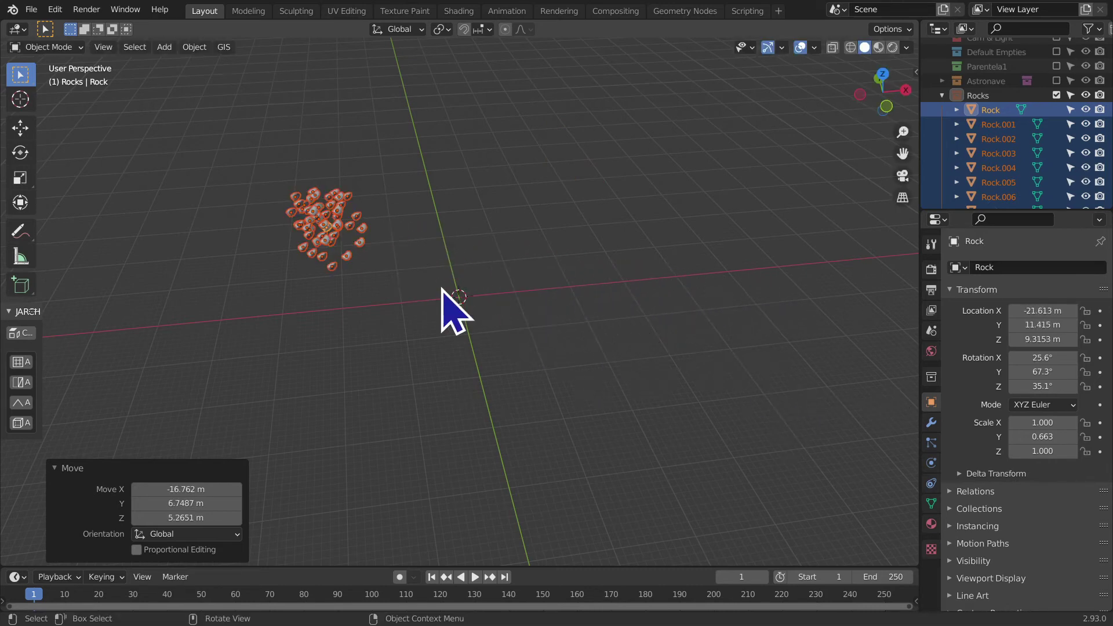
key(g)
click(581, 280)
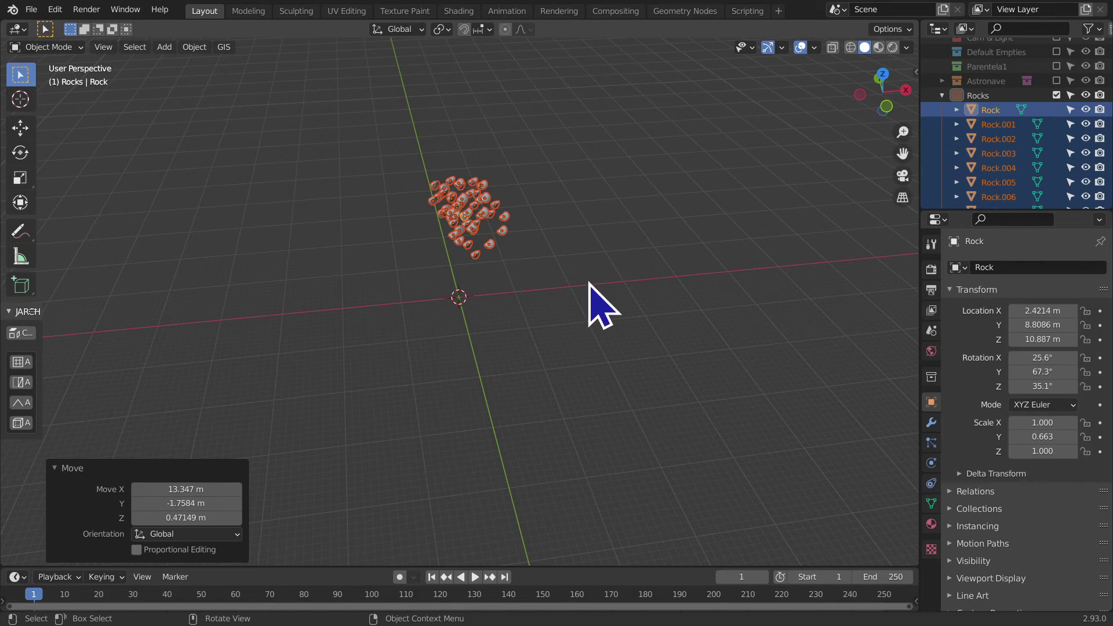
key(g)
right_click(683, 330)
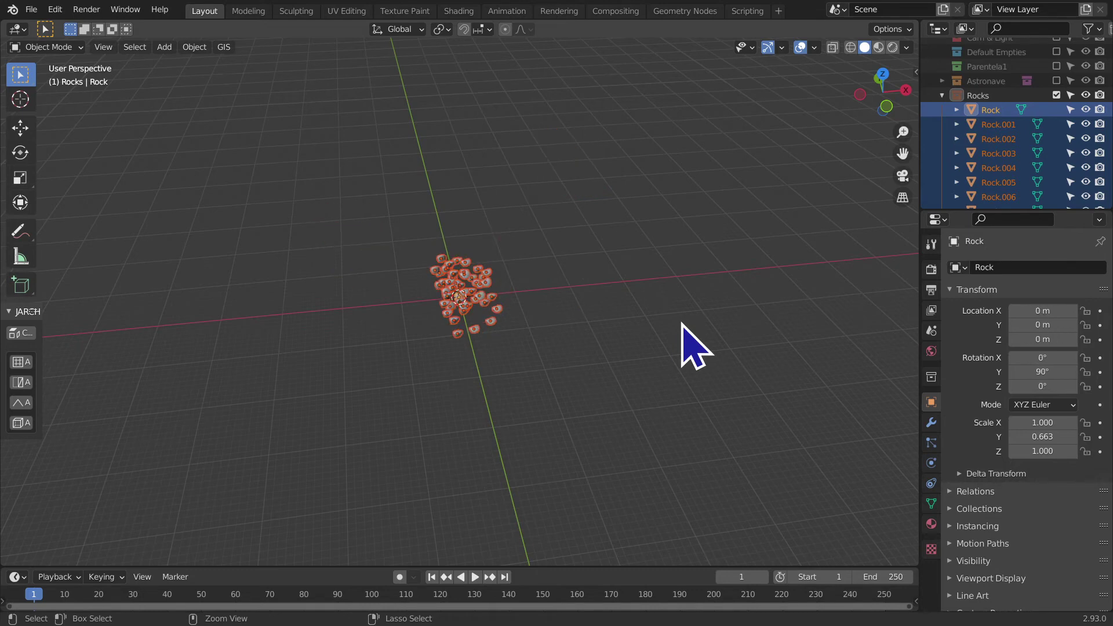
- Rotate the rocks -23.7° about the X axis and inspect them from several zoom levels
middle_drag(608, 447, 646, 437)
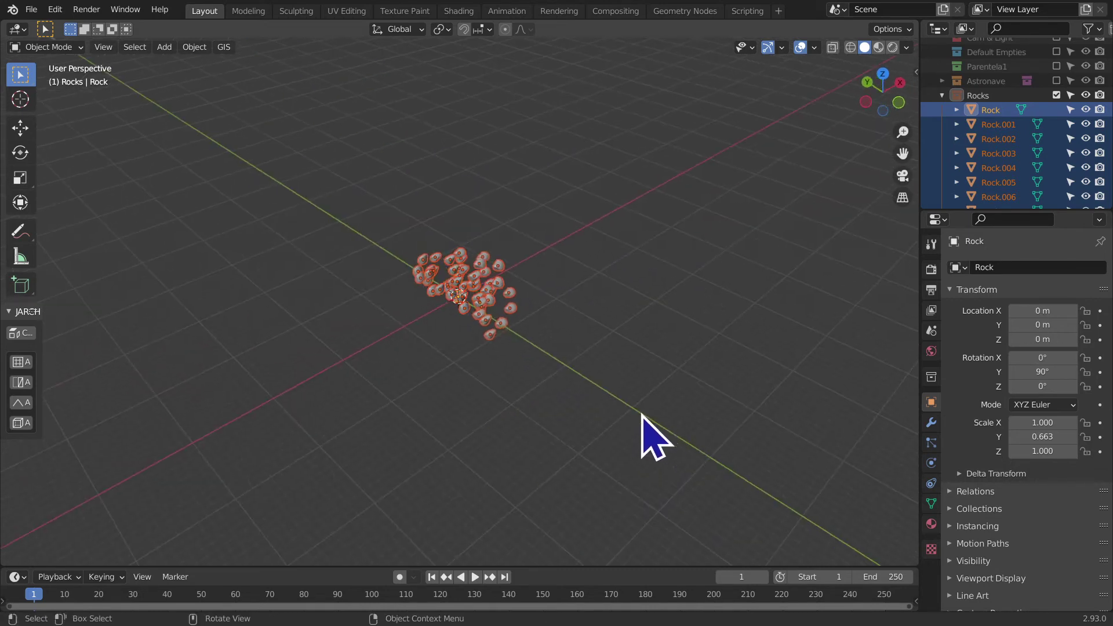
key(r)
key(x)
click(638, 360)
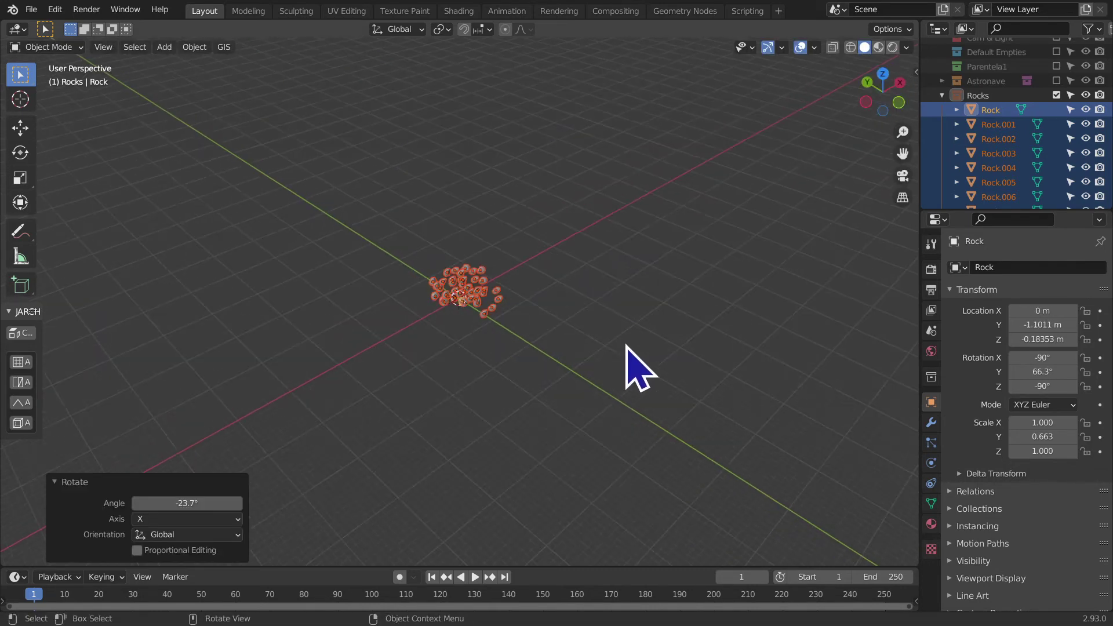
mouse_move(634, 368)
middle_down()
mouse_move(215, 322)
mouse_move(348, 406)
mouse_move(505, 284)
middle_up()
scroll(244, 336, up, 4)
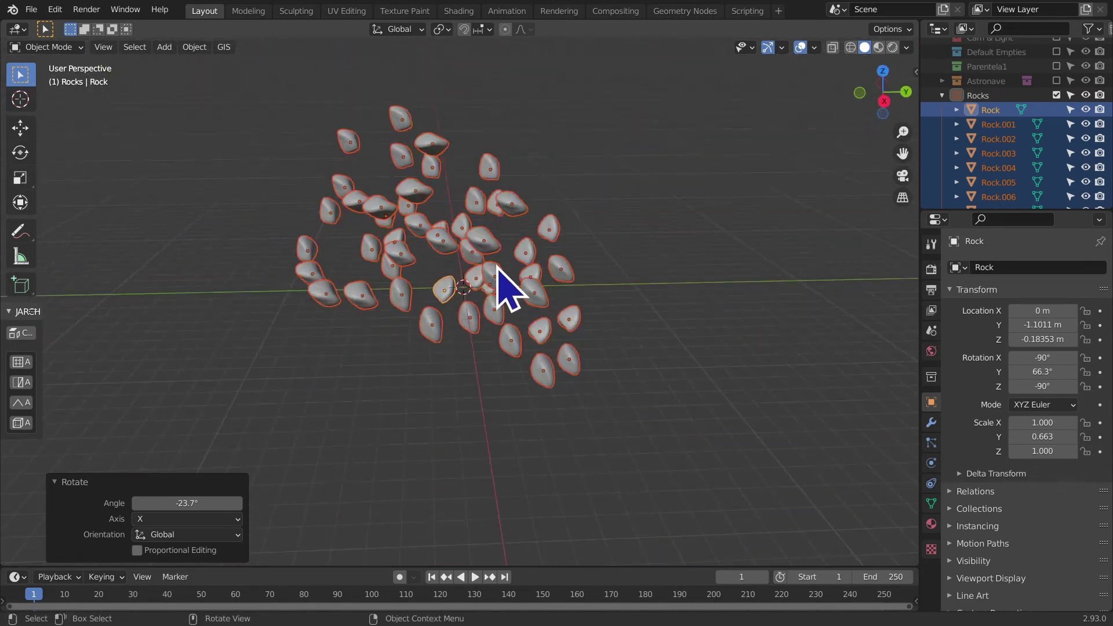
scroll(464, 290, up, 3)
scroll(417, 405, up, 3)
scroll(415, 325, down, 3)
scroll(400, 296, up, 3)
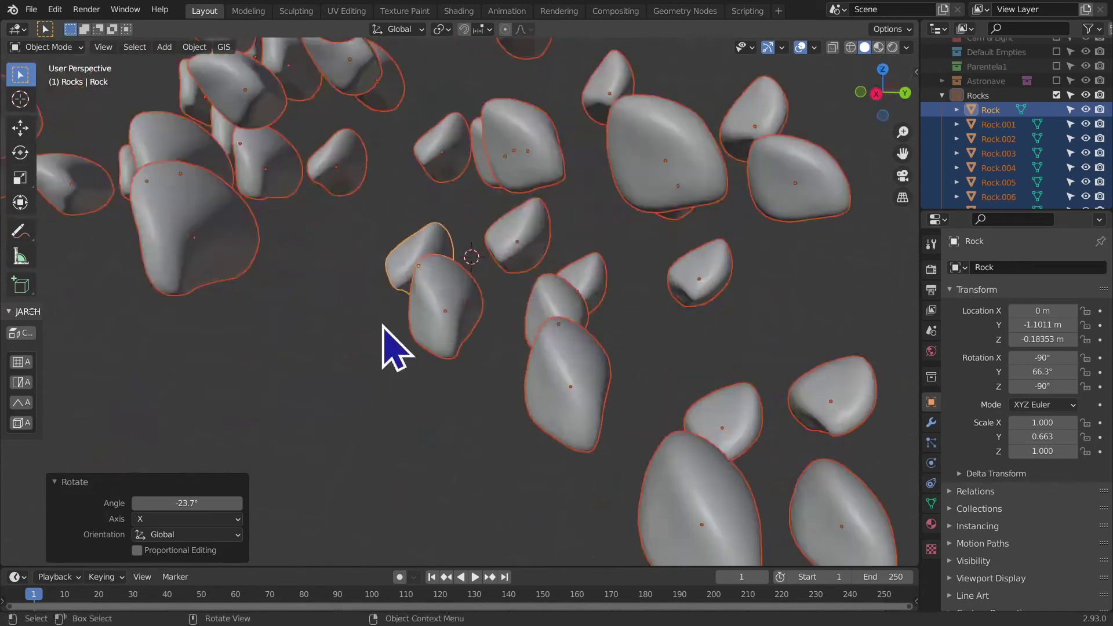
scroll(406, 342, down, 2)
scroll(435, 343, up, 3)
scroll(441, 328, down, 4)
scroll(441, 324, down, 3)
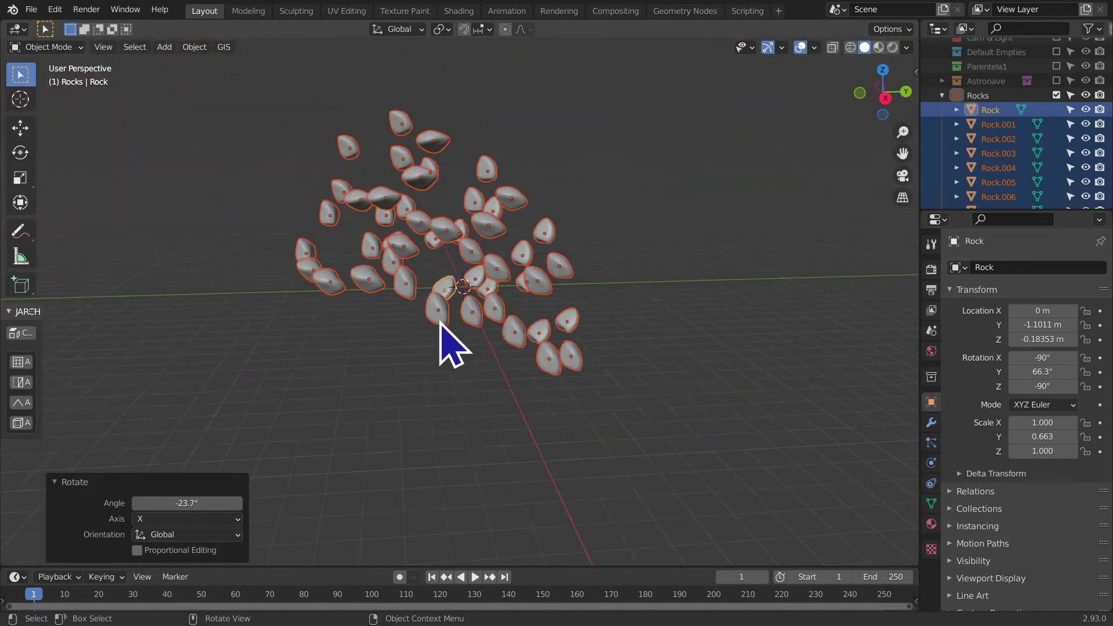
scroll(440, 322, up, 1)
scroll(440, 325, up, 2)
scroll(438, 313, up, 2)
scroll(400, 284, up, 2)
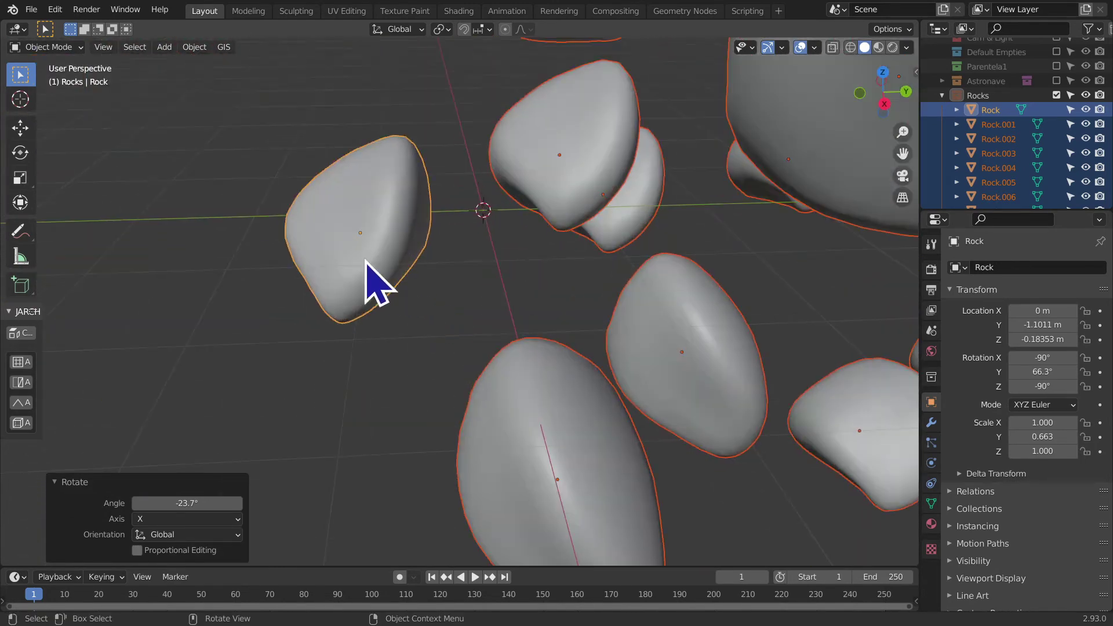
scroll(348, 270, up, 1)
scroll(753, 324, up, 1)
scroll(779, 342, down, 4)
scroll(754, 350, down, 2)
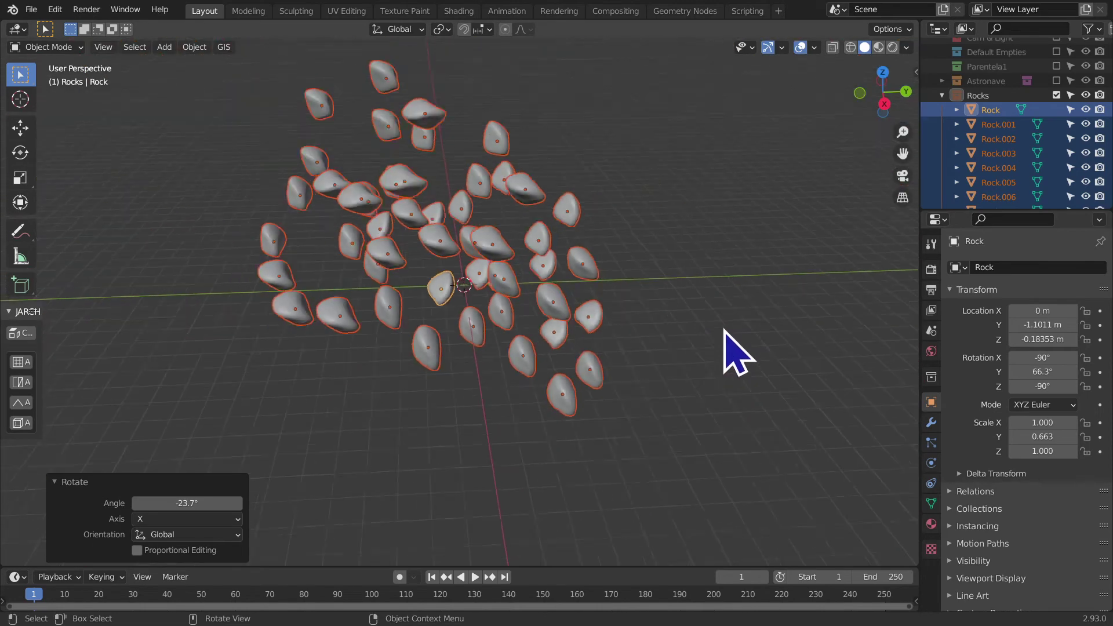
scroll(724, 333, down, 5)
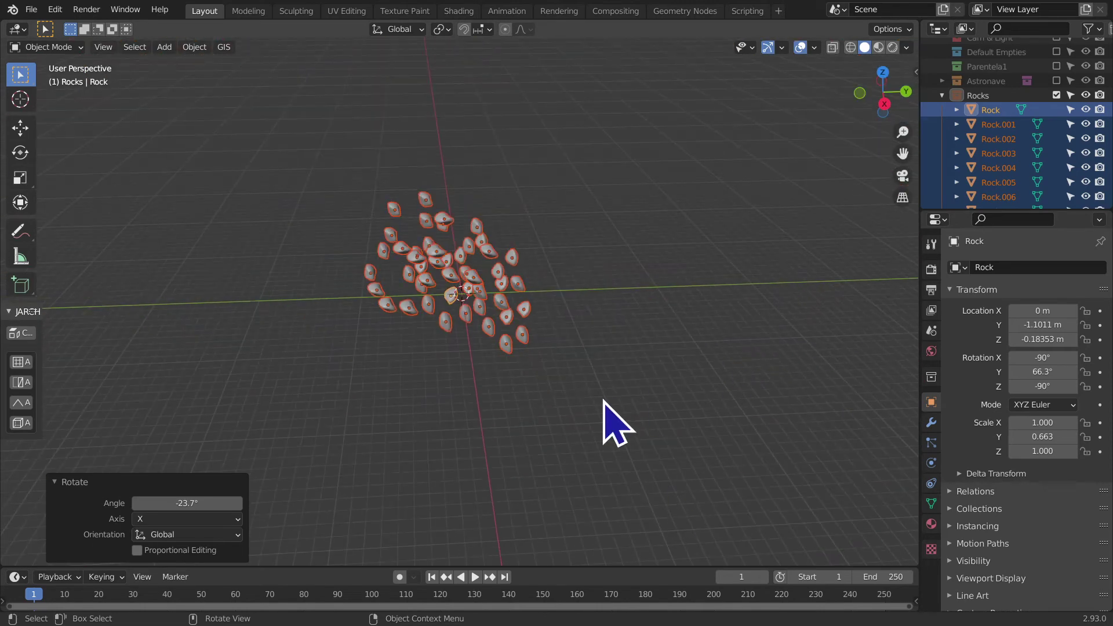
- Move the rocks up-left, rotate them -36.7°, enlarge them and shift them far back right
key(g)
click(551, 267)
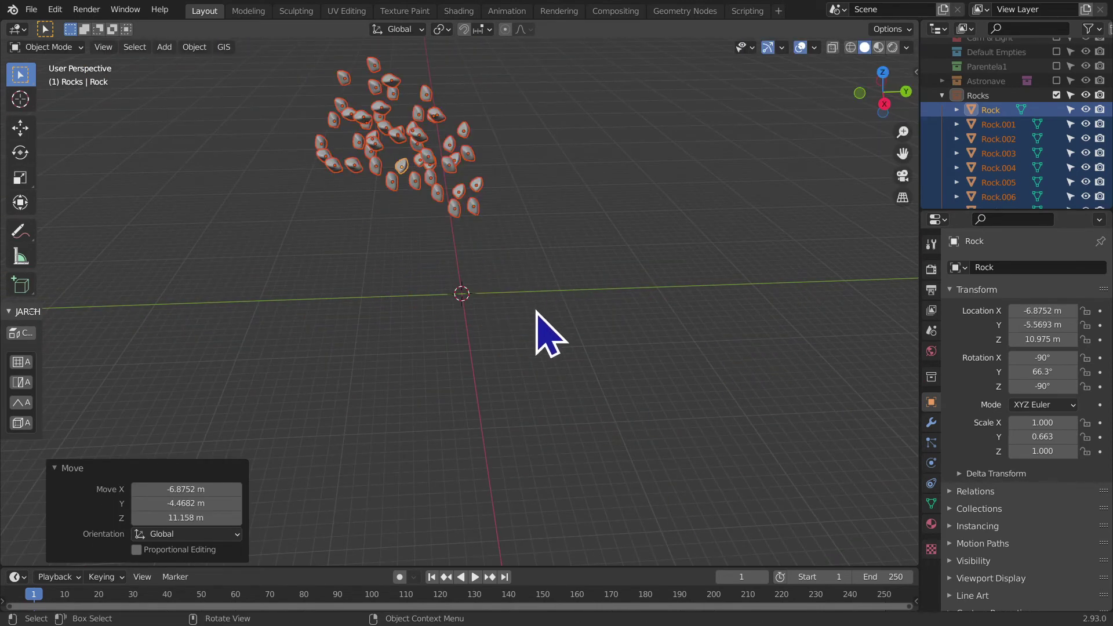
key(r)
click(558, 183)
key(s)
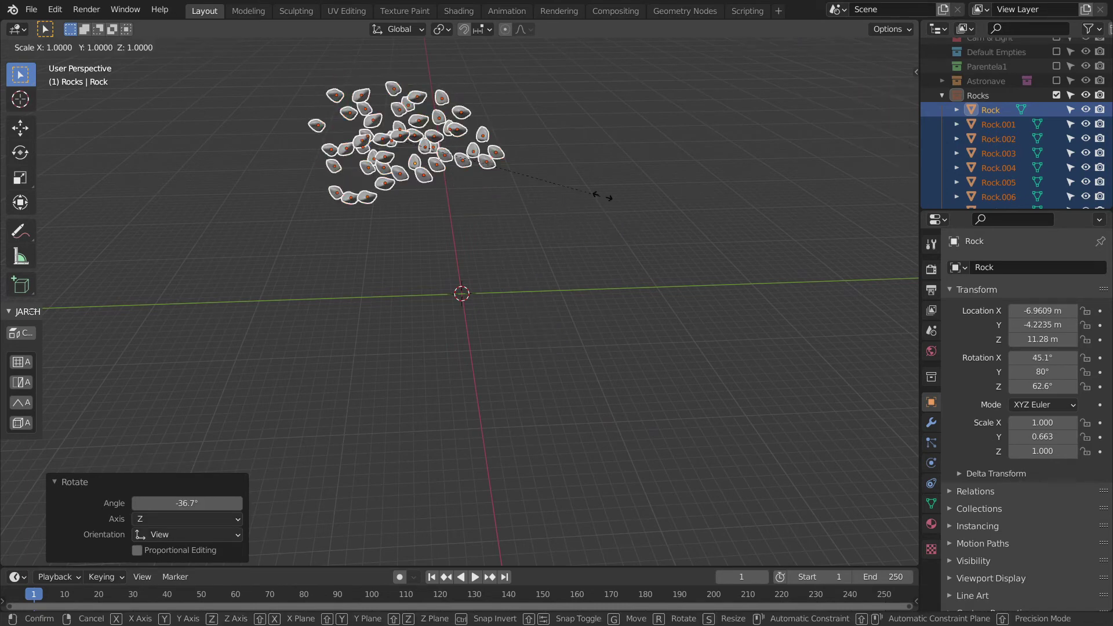
click(606, 226)
key(g)
click(754, 267)
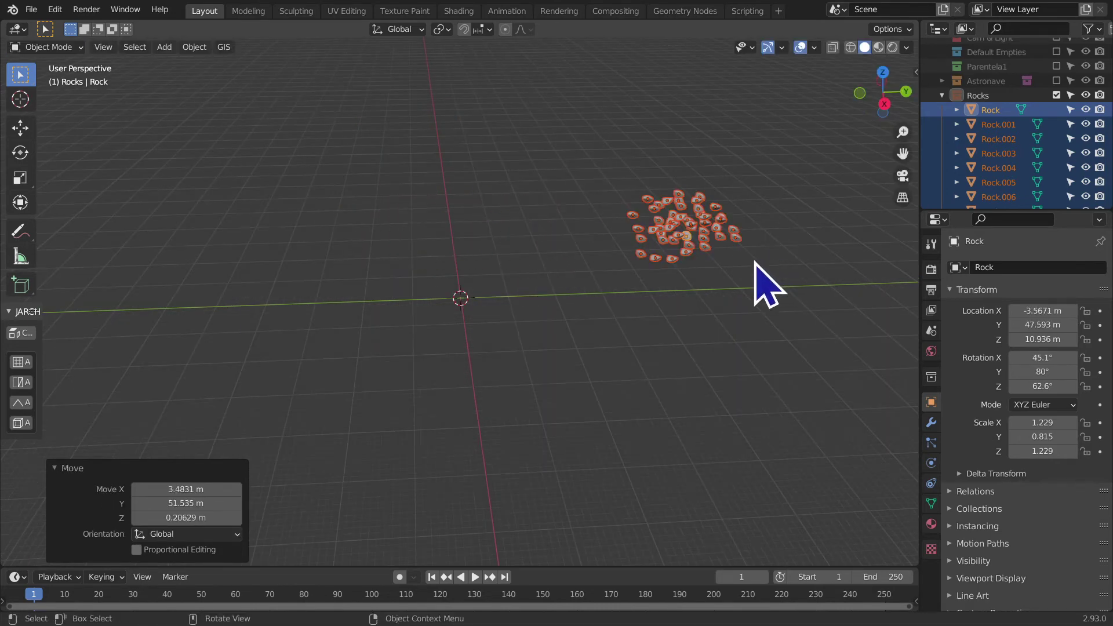
mouse_move(777, 290)
middle_down()
mouse_move(633, 273)
mouse_move(599, 373)
mouse_move(641, 397)
mouse_move(766, 391)
mouse_move(750, 348)
mouse_move(530, 409)
middle_up()
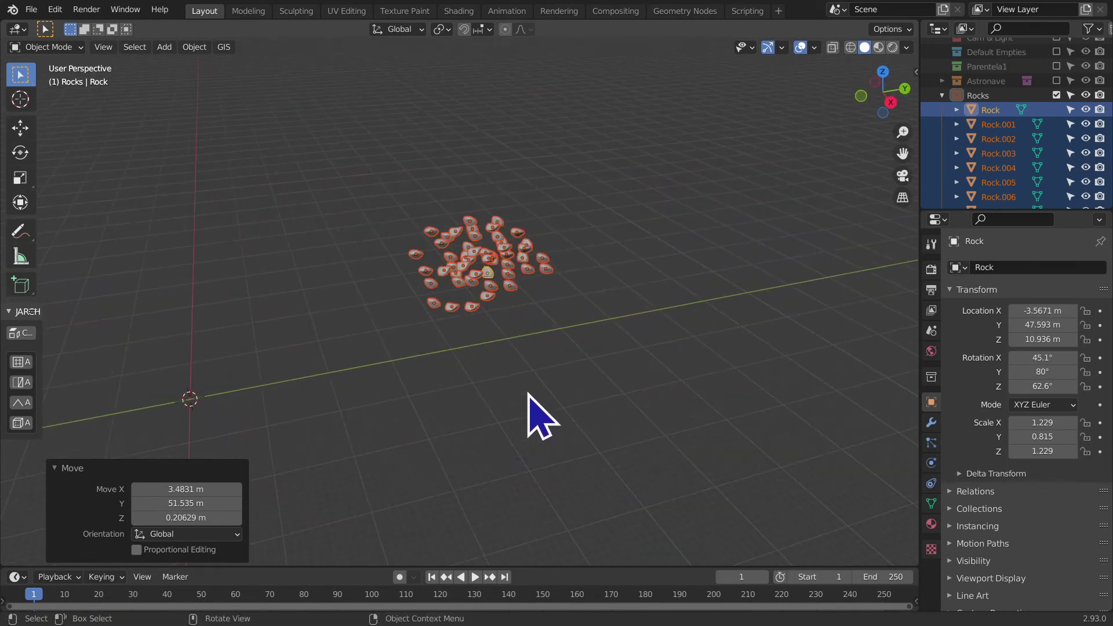
scroll(530, 382, up, 2)
scroll(532, 379, up, 2)
scroll(509, 406, up, 2)
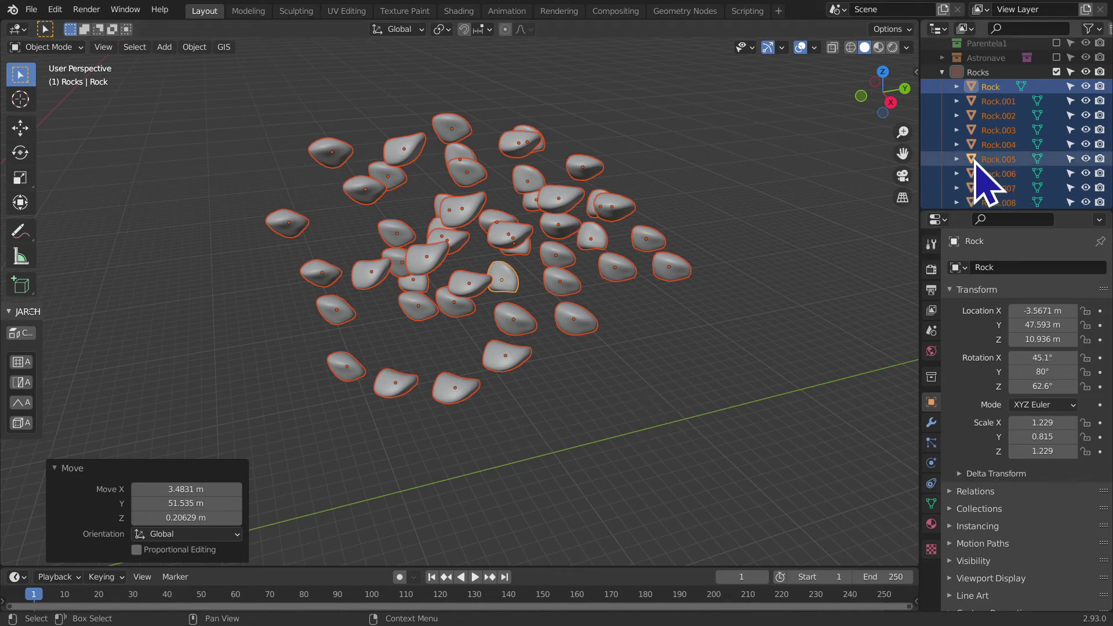
scroll(988, 168, up, 2)
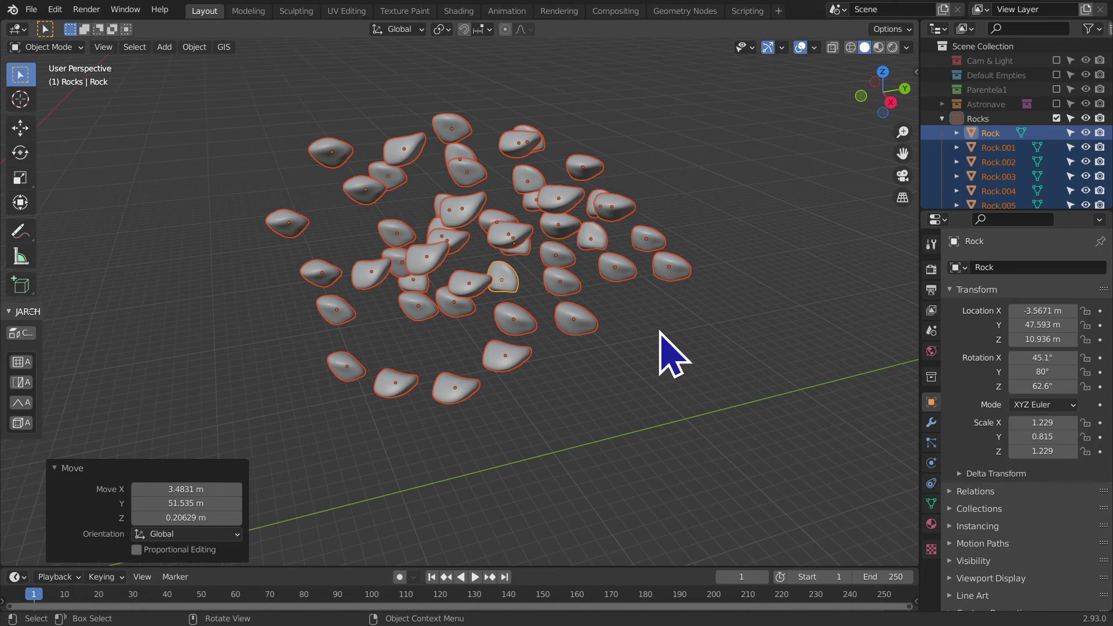
- Undo the last scale and move, then try snapping the rocks to the cursor and undo it
key(ctrl+z)
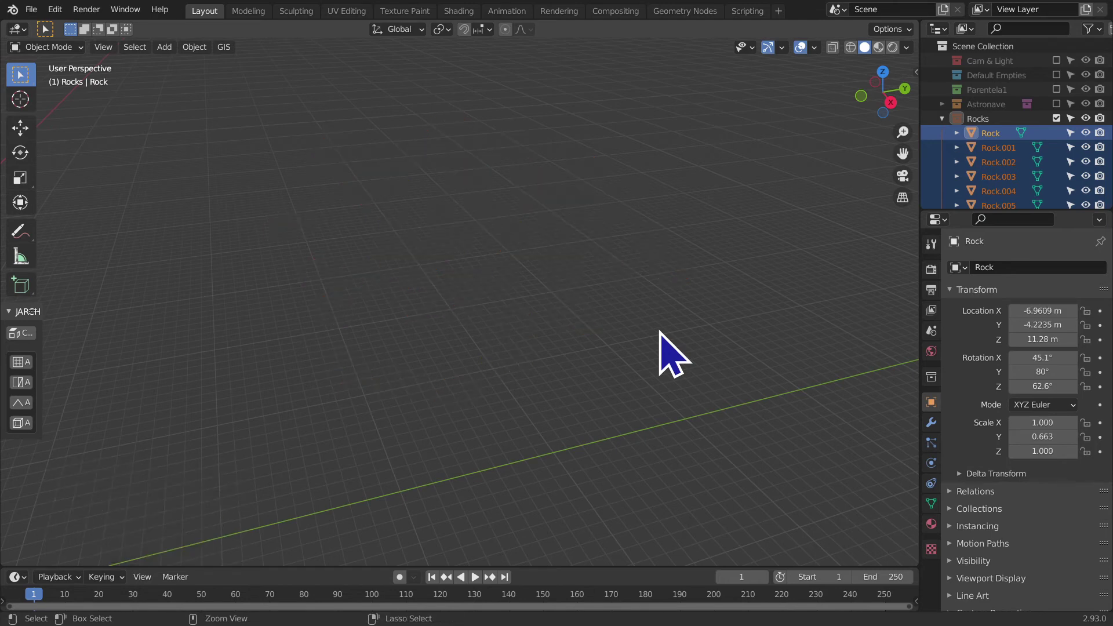
drag(903, 153, 893, 64)
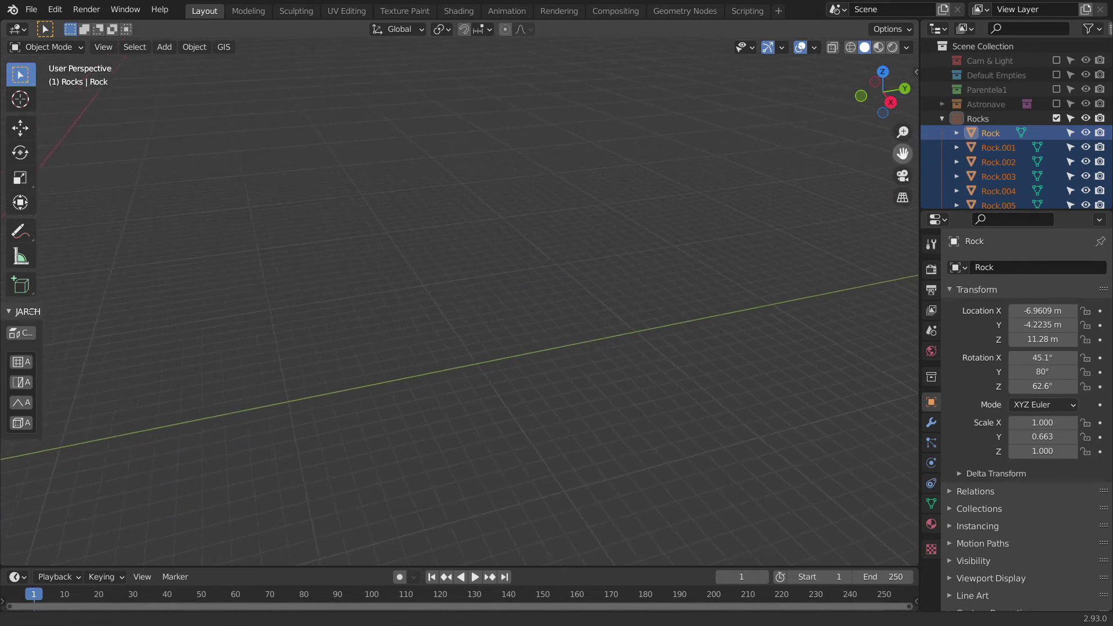
drag(903, 153, 832, 236)
scroll(603, 383, down, 2)
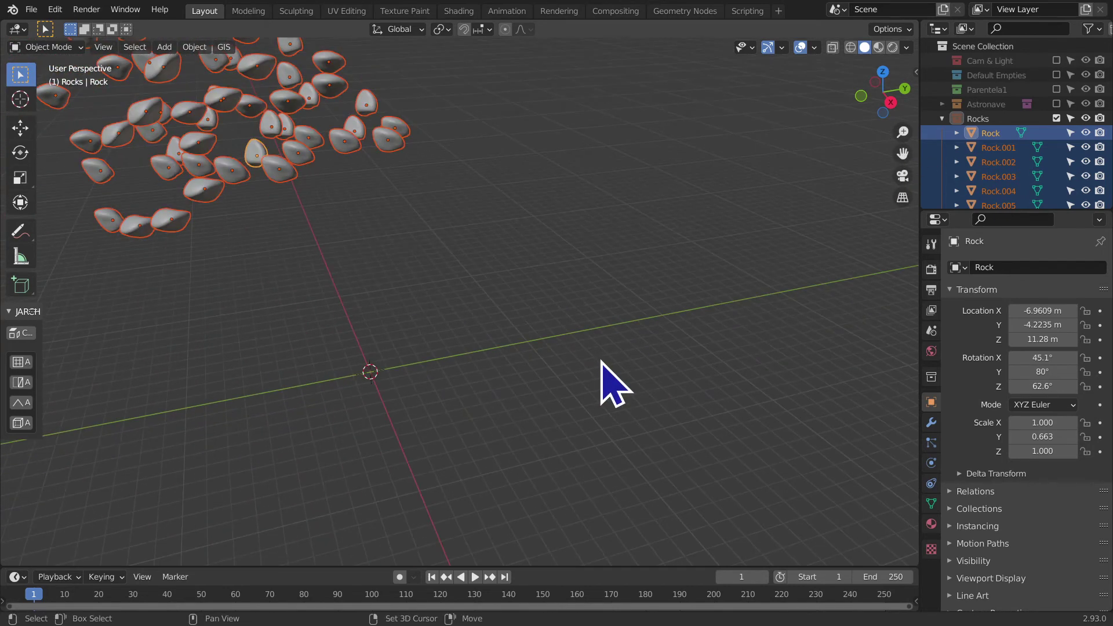
key(shift+s)
click(614, 293)
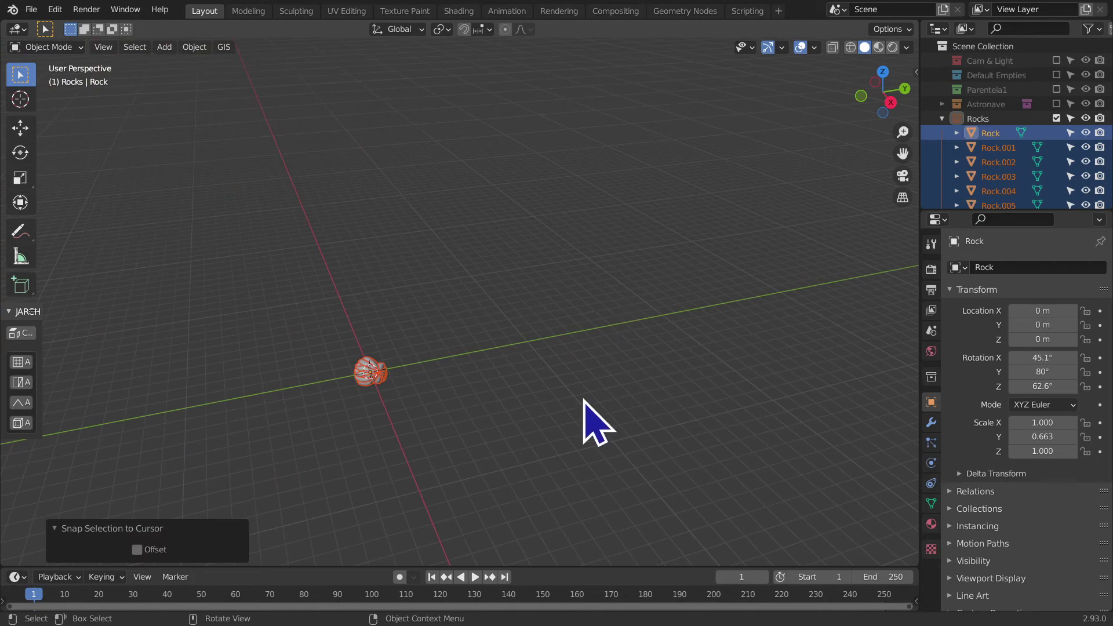
key(ctrl+z)
- Move the selected rock cluster back around the world origin
key(g)
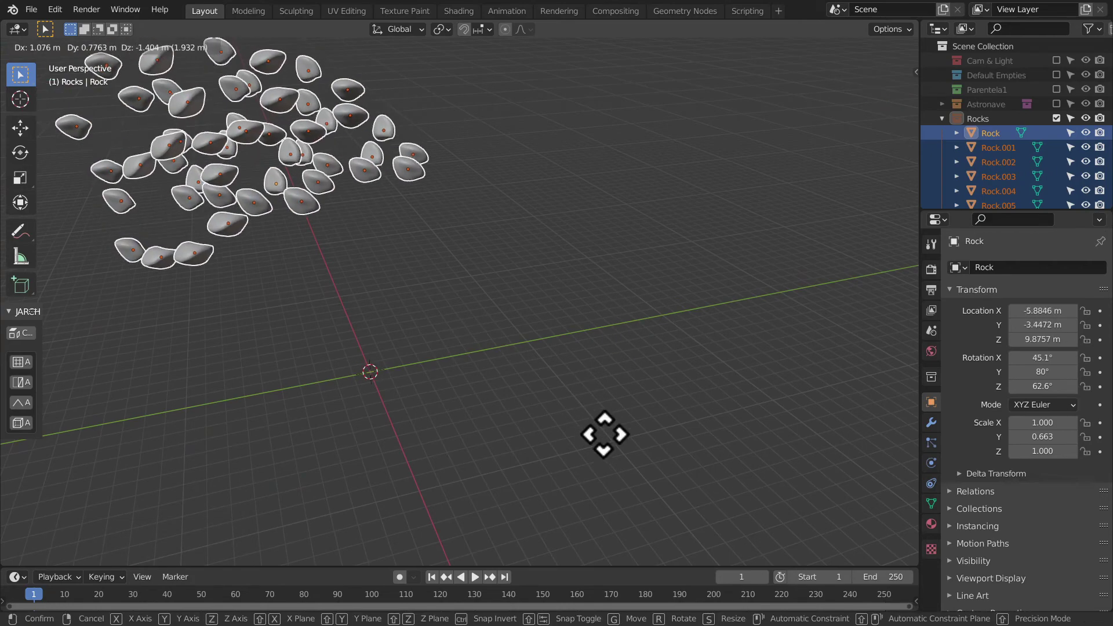
click(754, 110)
mouse_move(753, 109)
middle_down()
mouse_move(559, 296)
mouse_move(578, 248)
middle_up()
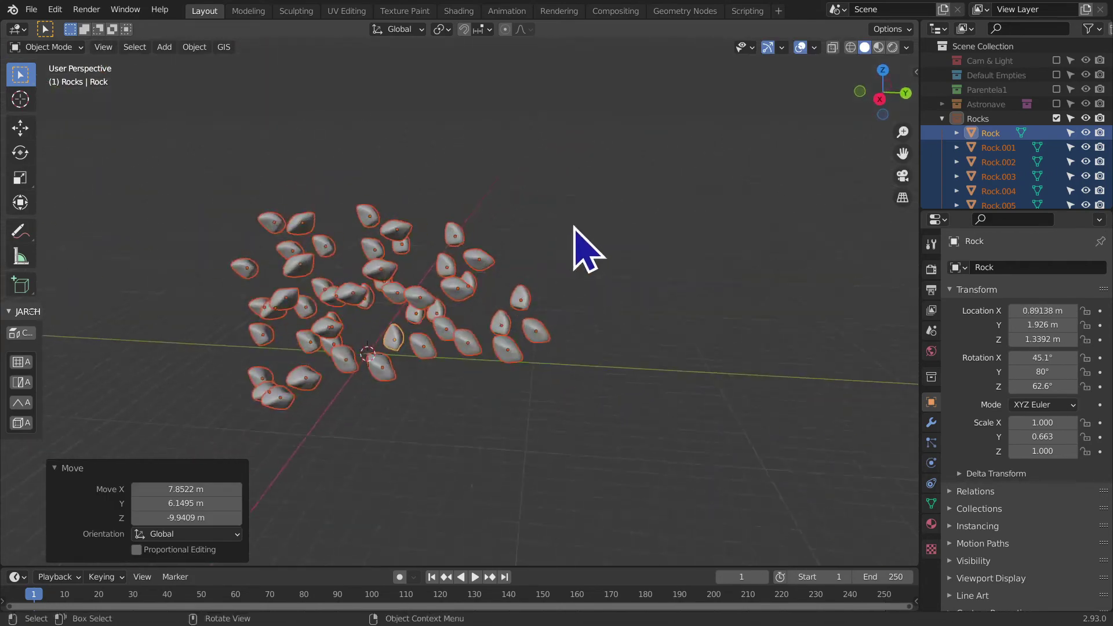
scroll(490, 415, up, 2)
scroll(491, 415, up, 3)
scroll(704, 347, down, 2)
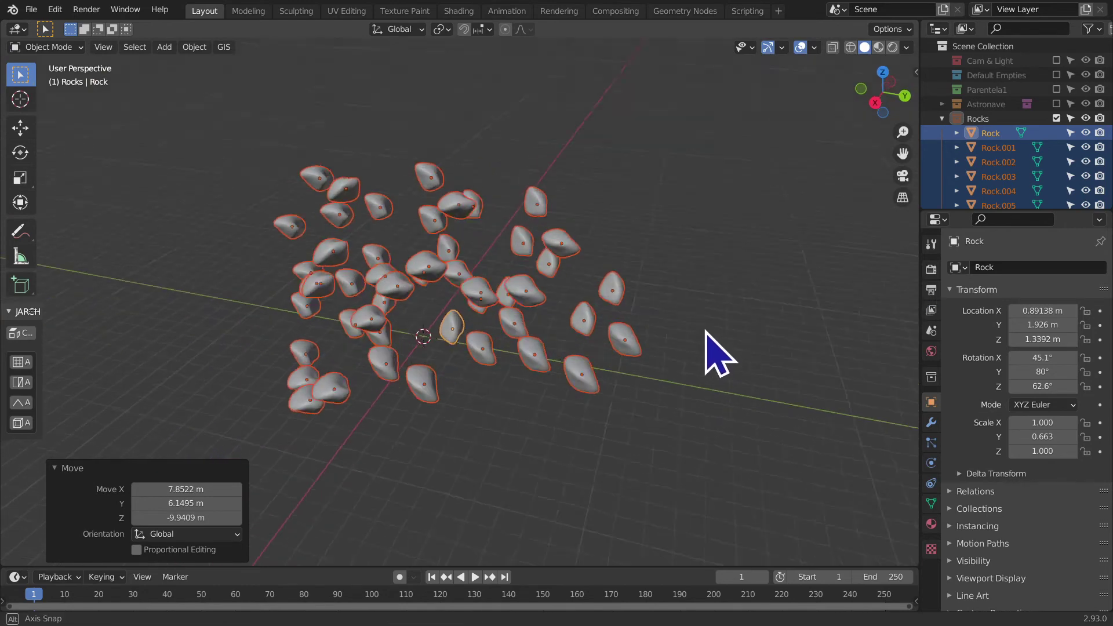
- Deselect, then reselect all the rocks with A and orbit around the cluster
click(696, 355)
scroll(696, 355, up, 5)
scroll(361, 367, up, 2)
key(shift+a)
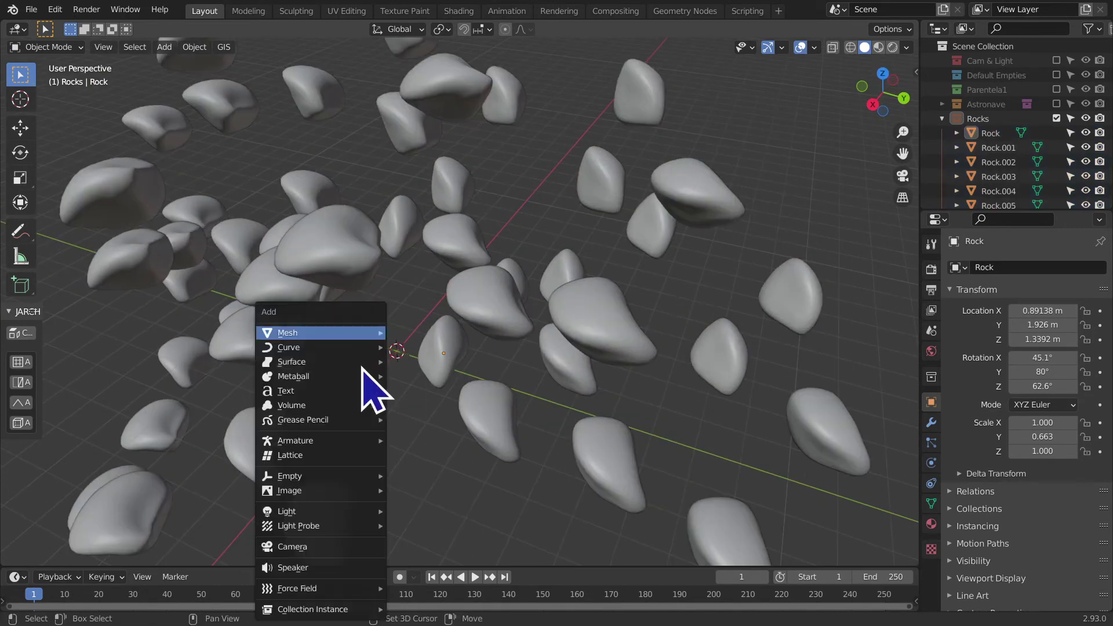
scroll(409, 342, down, 5)
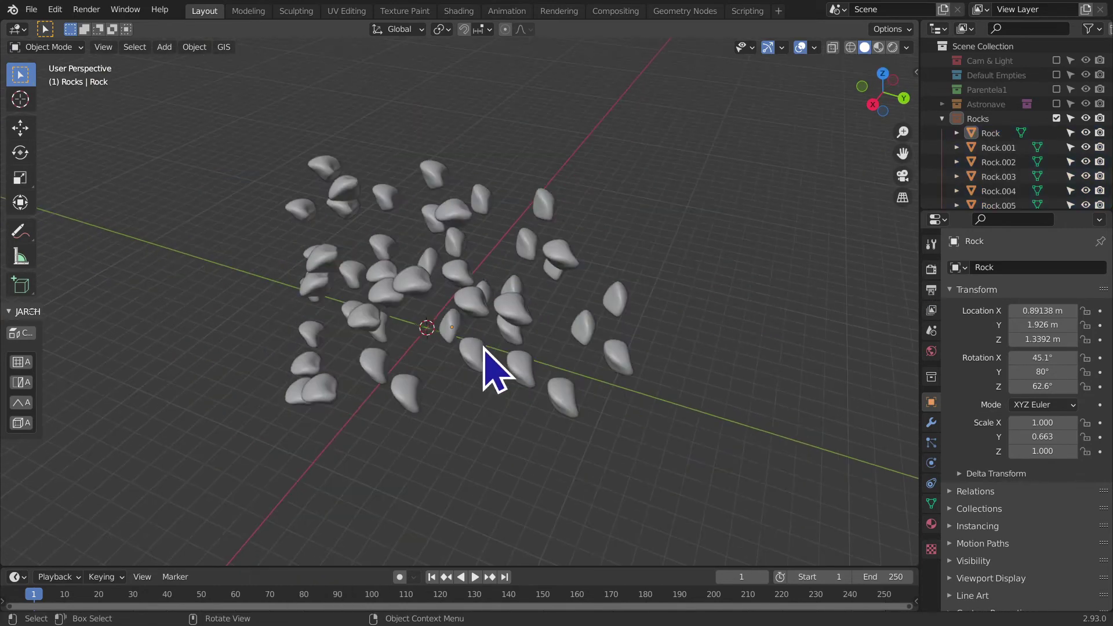
key(a)
mouse_move(418, 286)
middle_down()
mouse_move(785, 385)
mouse_move(656, 497)
mouse_move(703, 316)
mouse_move(452, 402)
middle_up()
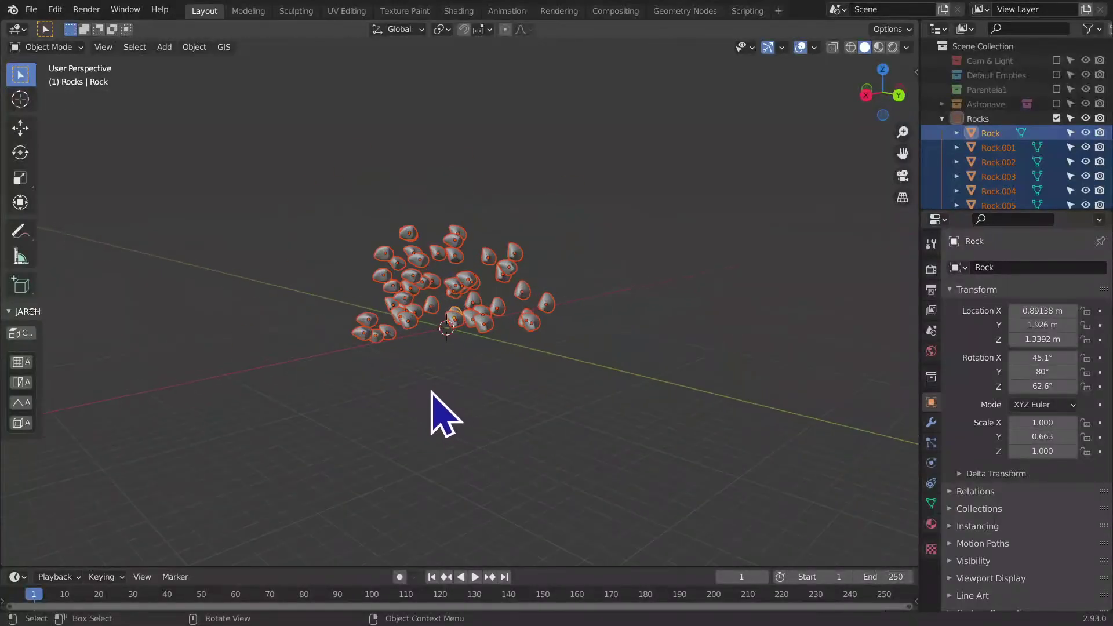
scroll(417, 385, up, 2)
scroll(398, 447, up, 4)
mouse_move(397, 447)
middle_down()
mouse_move(445, 412)
mouse_move(323, 397)
middle_up()
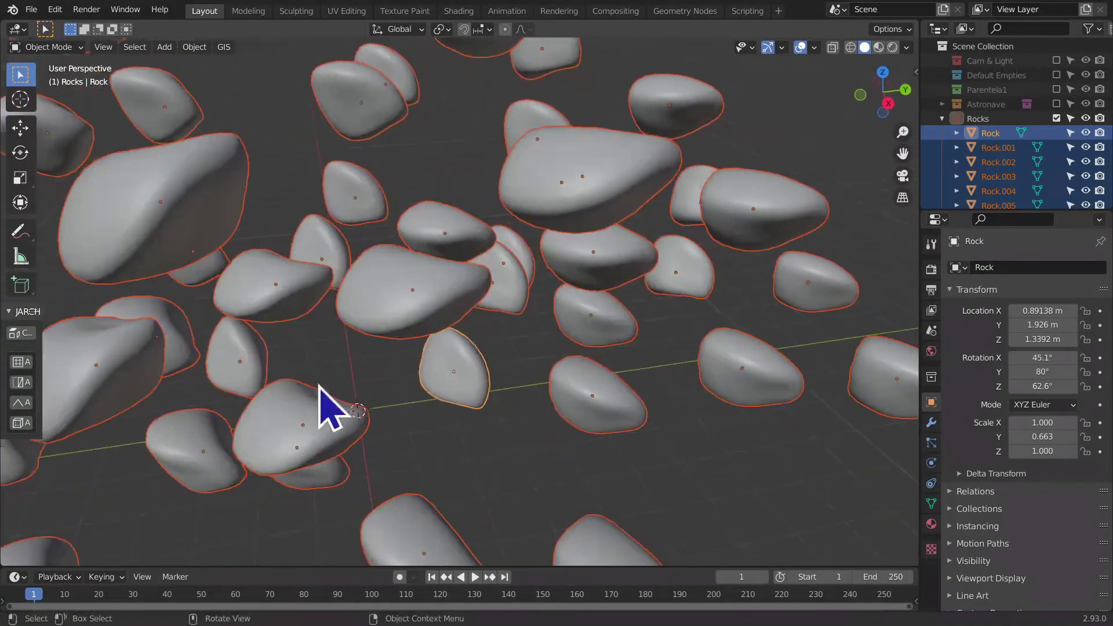
scroll(576, 385, down, 3)
scroll(504, 357, down, 2)
mouse_move(505, 358)
middle_down()
mouse_move(522, 368)
mouse_move(497, 144)
mouse_move(432, 350)
mouse_move(600, 445)
mouse_move(493, 413)
middle_up()
scroll(522, 368, down, 3)
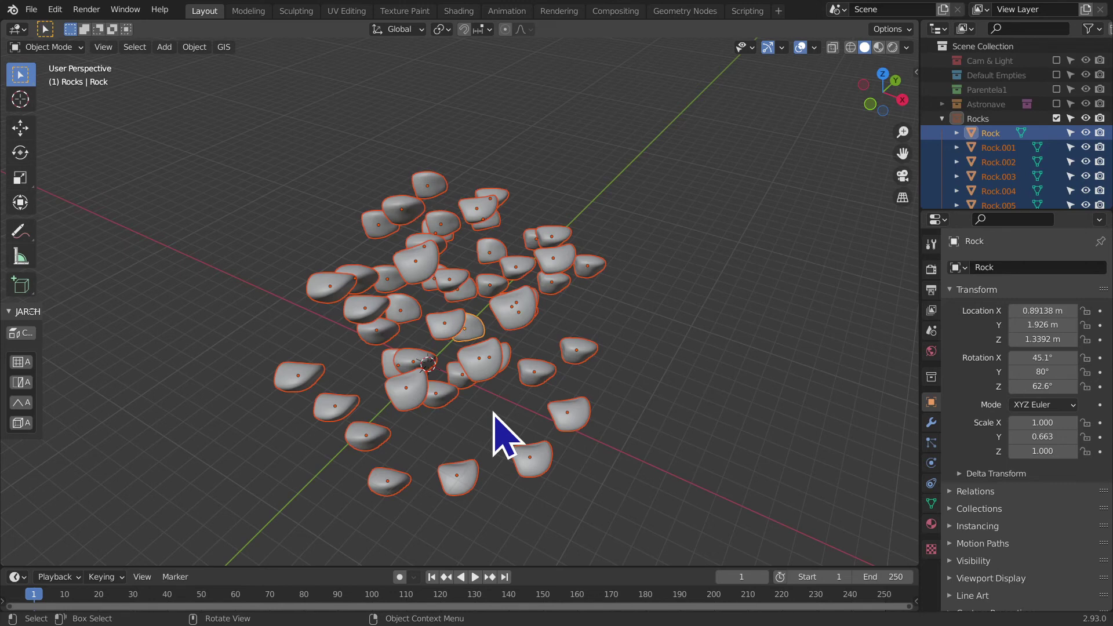
- Add an arrows empty at the origin and scale it to 12.175
key(shift+a)
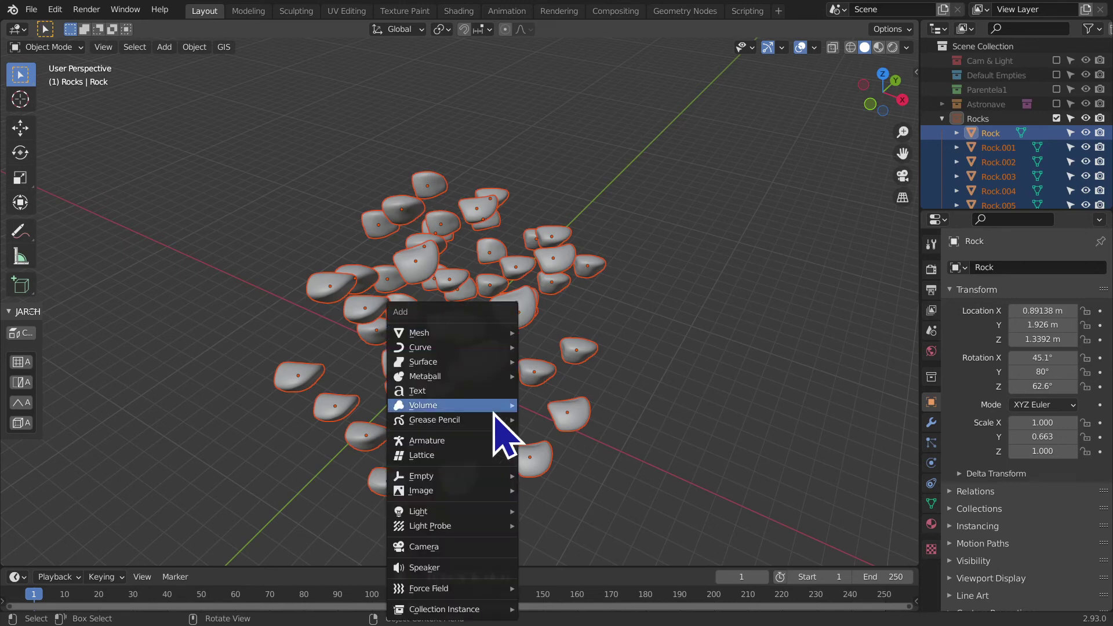
mouse_move(420, 476)
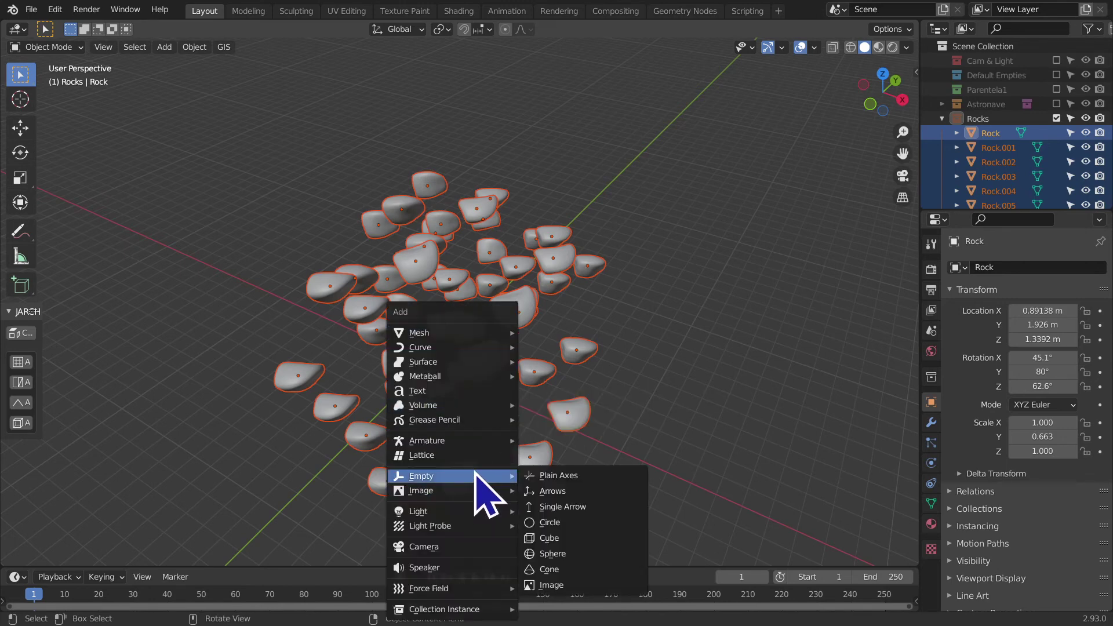
click(563, 490)
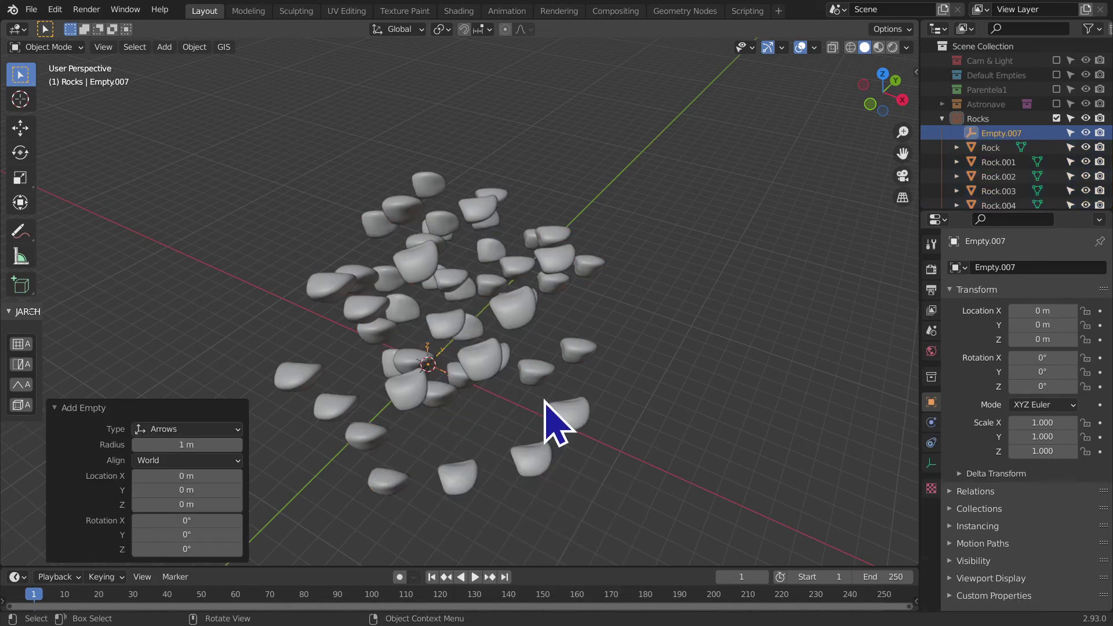
key(s)
click(832, 473)
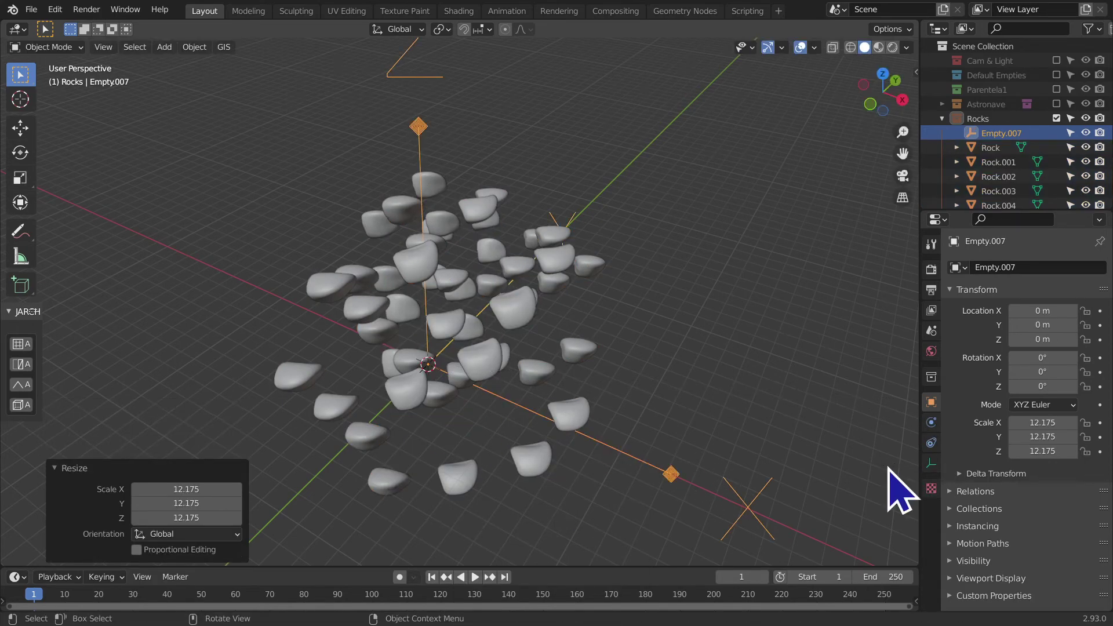
mouse_move(833, 472)
middle_down()
mouse_move(596, 473)
mouse_move(446, 409)
mouse_move(464, 423)
mouse_move(489, 418)
middle_up()
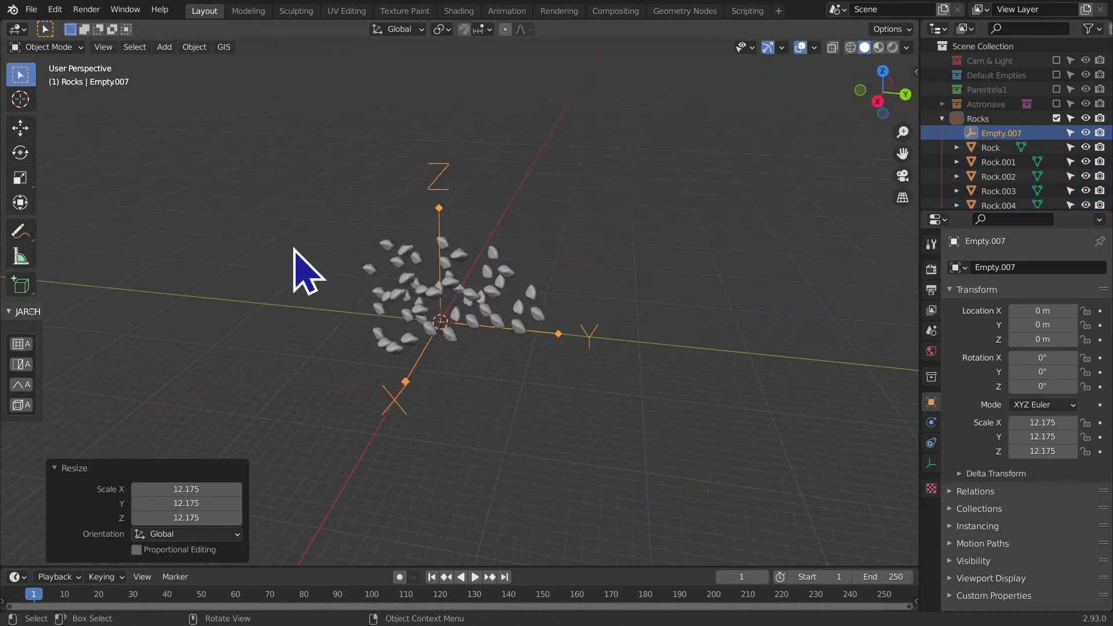
- Box-select the rocks with the empty active and bring up the Ctrl+P parenting menu
drag(269, 197, 890, 500)
mouse_move(688, 318)
middle_down()
mouse_move(606, 452)
mouse_move(661, 315)
mouse_move(675, 313)
mouse_move(659, 311)
mouse_move(609, 348)
middle_up()
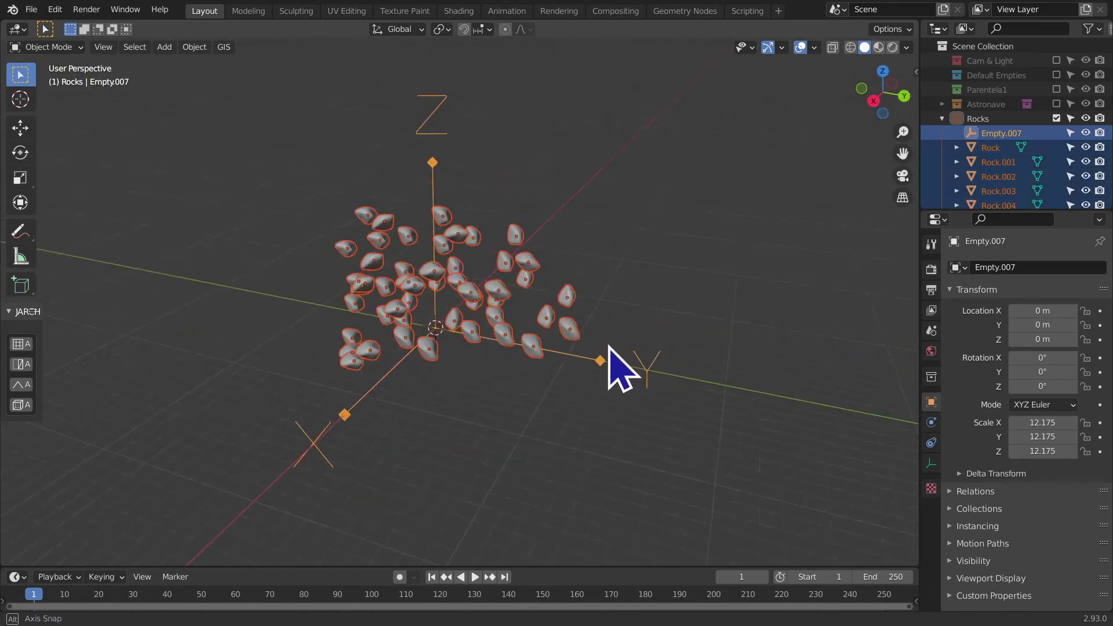
key(ctrl+p)
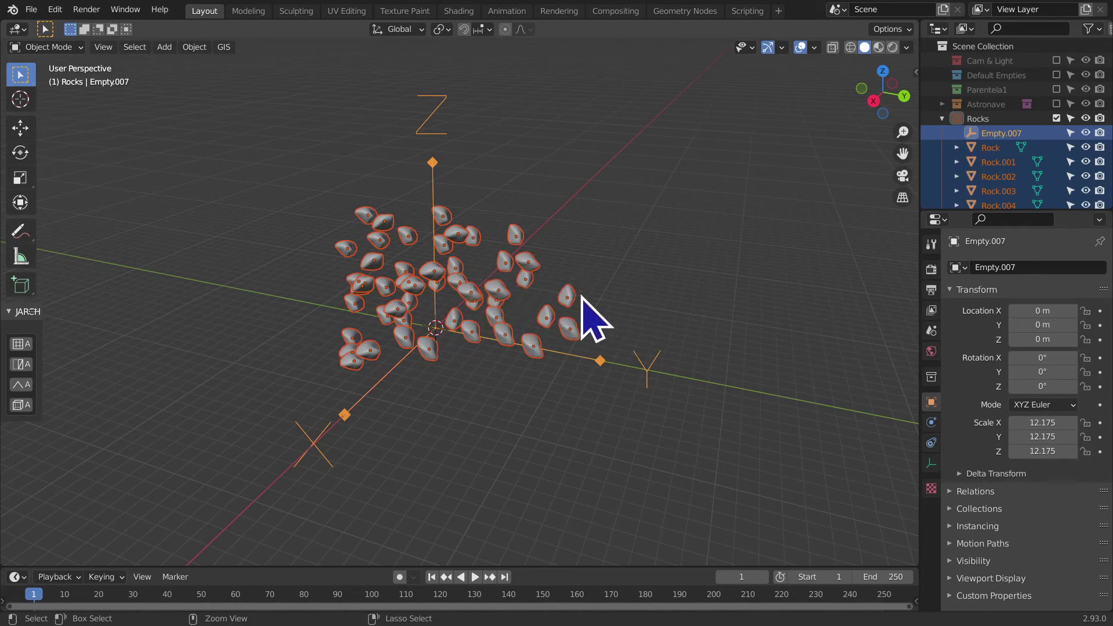
key(ctrl+p)
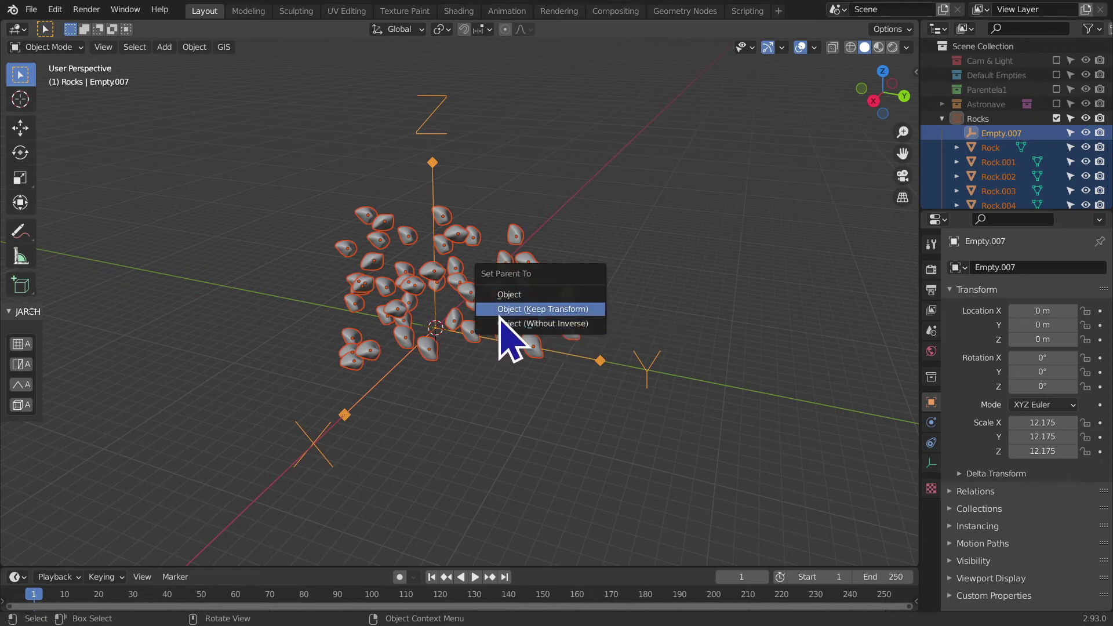
- Parent the rocks to the empty with Keep Transform, then tilt and raise the empty
click(541, 312)
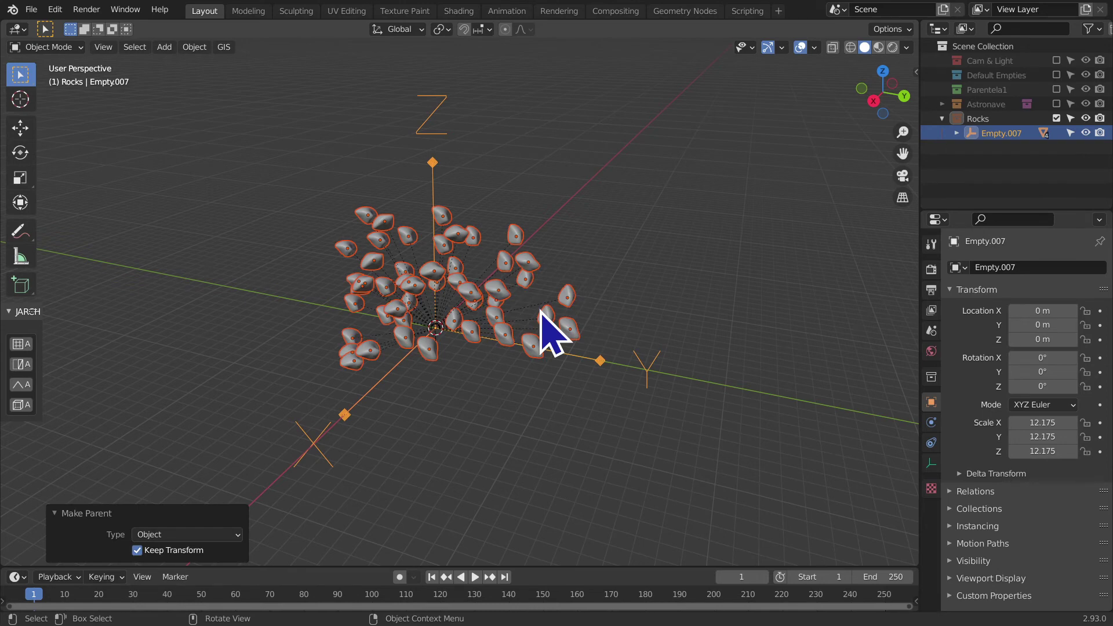
mouse_move(541, 311)
middle_down()
mouse_move(490, 423)
mouse_move(475, 398)
mouse_move(560, 386)
middle_up()
click(579, 387)
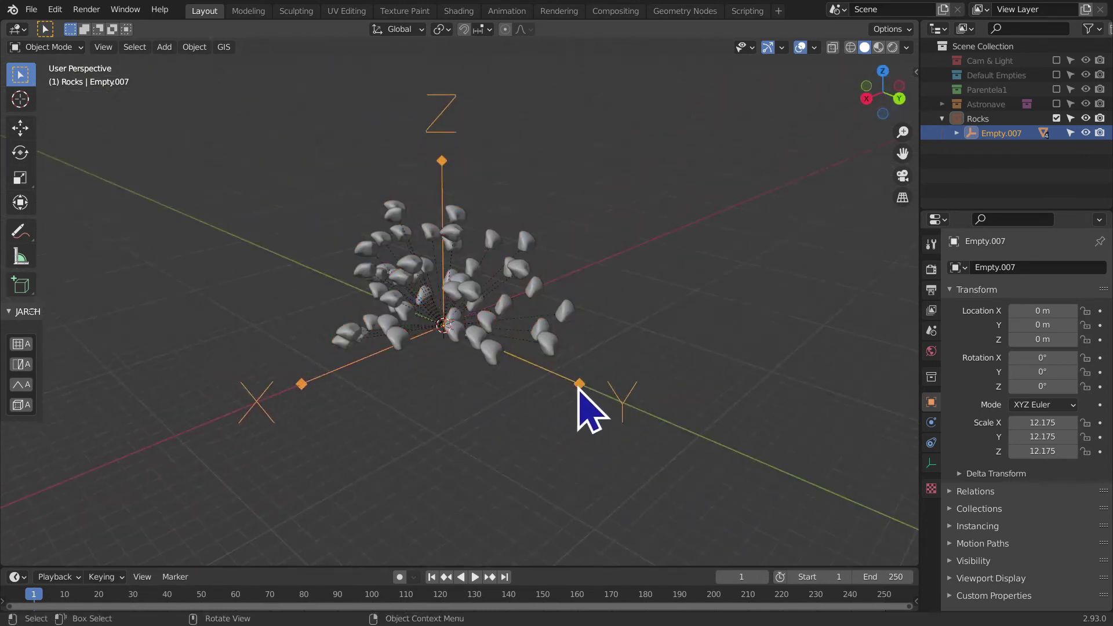
key(r)
click(554, 316)
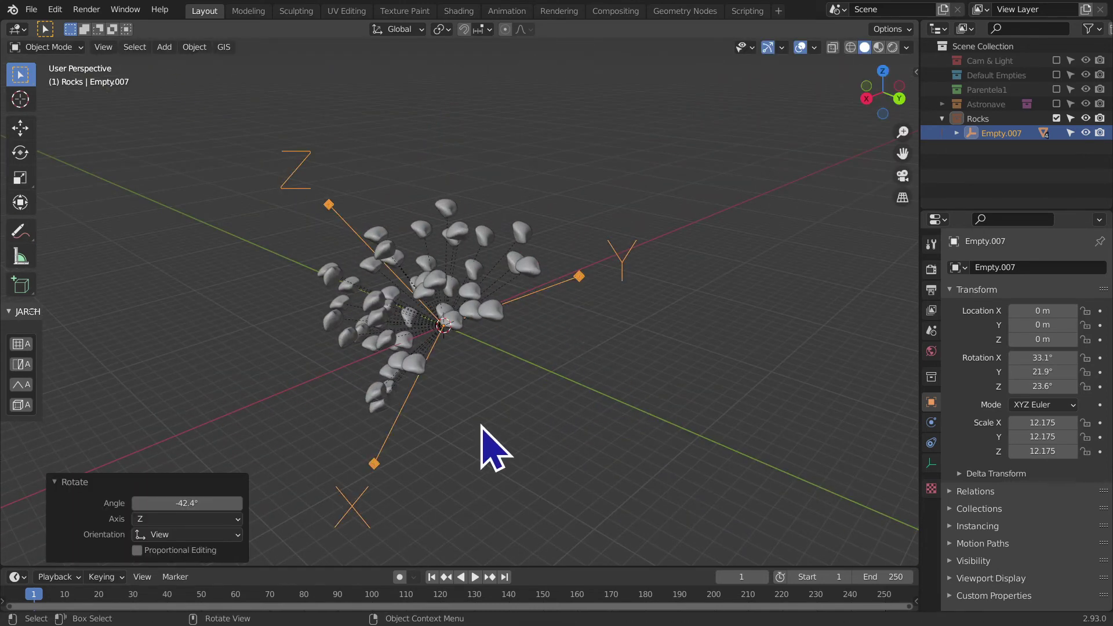
key(g)
click(505, 286)
mouse_move(506, 285)
middle_down()
mouse_move(517, 323)
mouse_move(589, 216)
middle_up()
- Rotate the empty 30.8° and then a further 6.23° so the rocks follow
key(r)
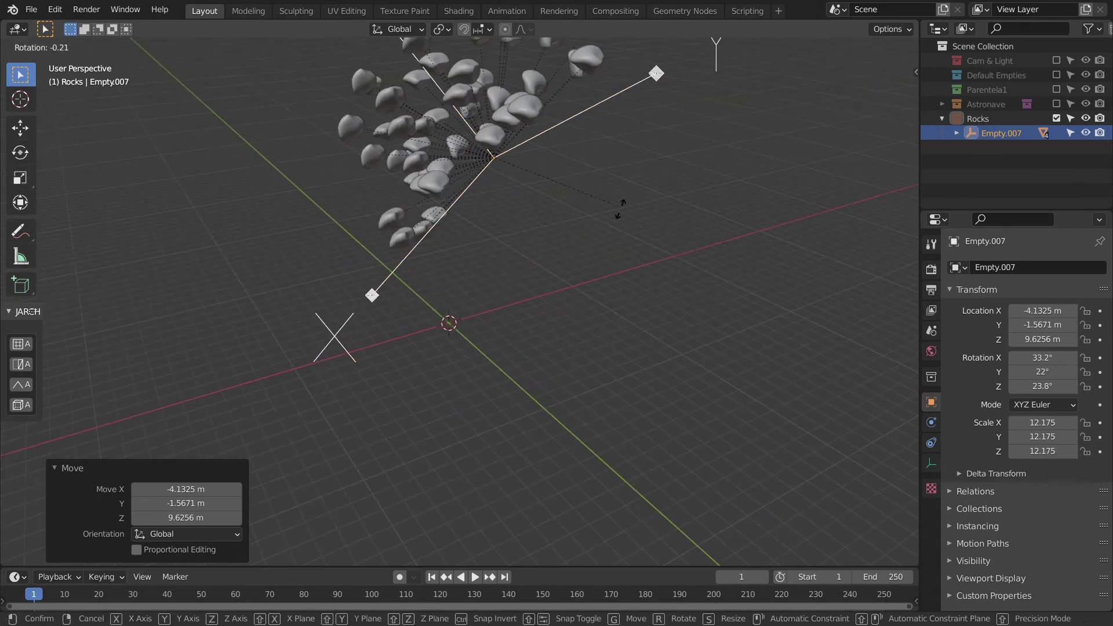
click(629, 335)
middle_drag(622, 336, 323, 385)
scroll(422, 447, up, 3)
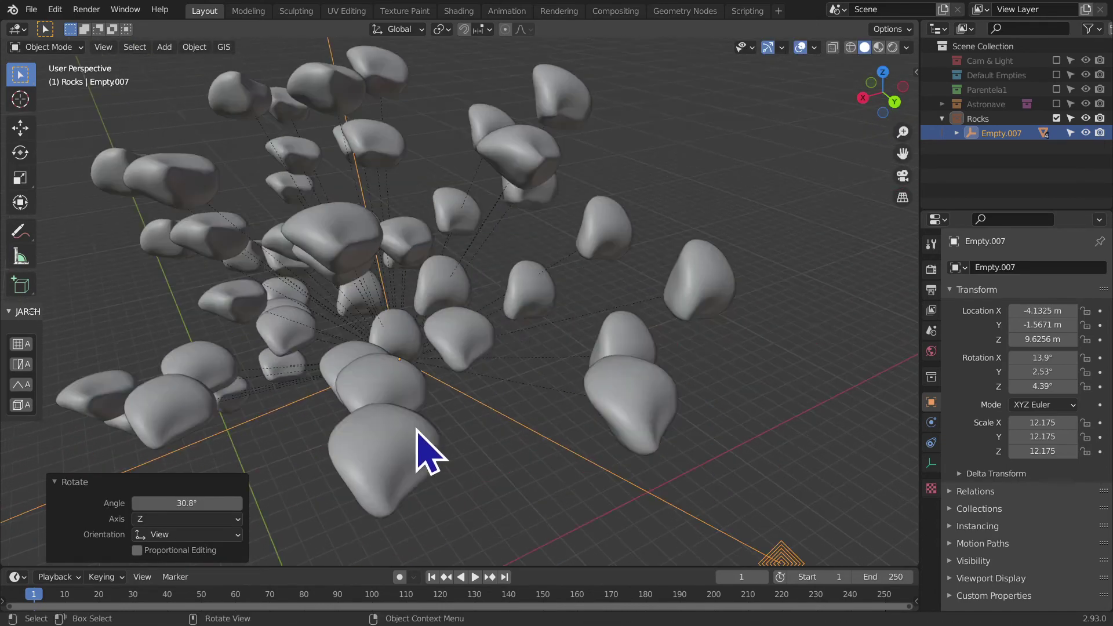
scroll(426, 446, up, 3)
scroll(427, 449, up, 2)
scroll(416, 472, up, 2)
scroll(443, 442, up, 2)
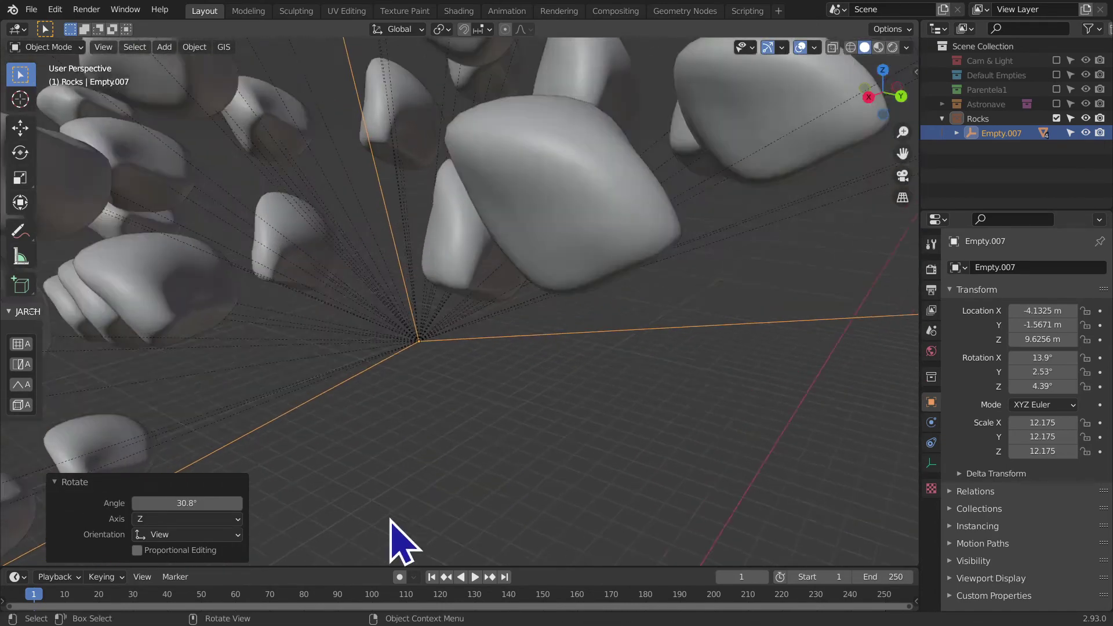
scroll(402, 542, up, 2)
scroll(417, 435, up, 2)
scroll(510, 335, up, 2)
scroll(490, 360, up, 2)
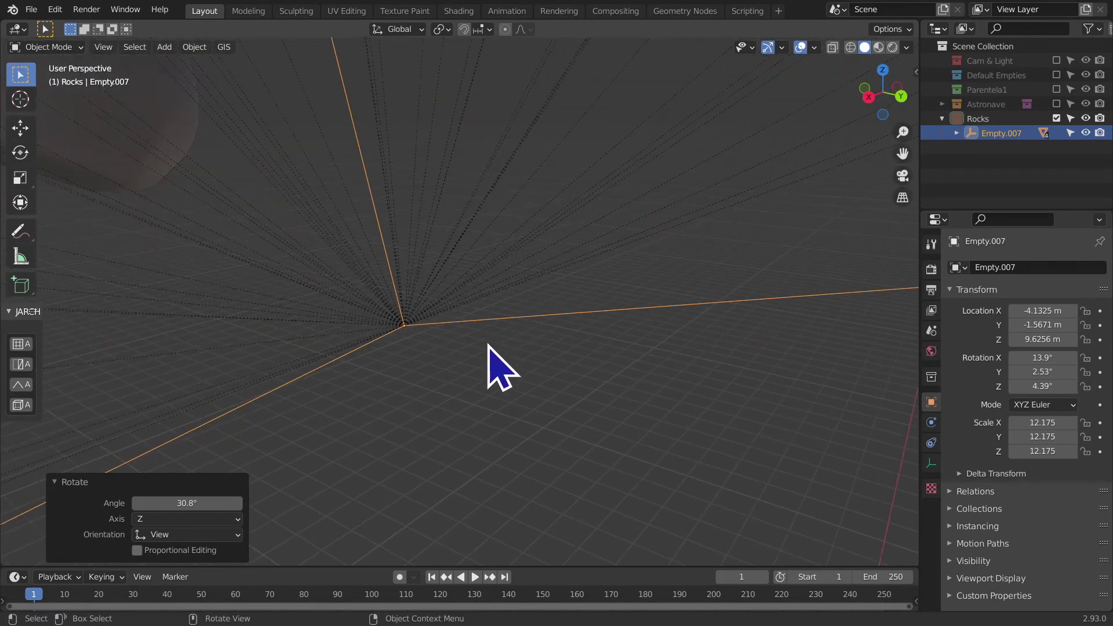
scroll(469, 343, up, 1)
mouse_move(469, 343)
shift+middle_down()
mouse_move(586, 343)
mouse_move(527, 368)
shift+middle_up()
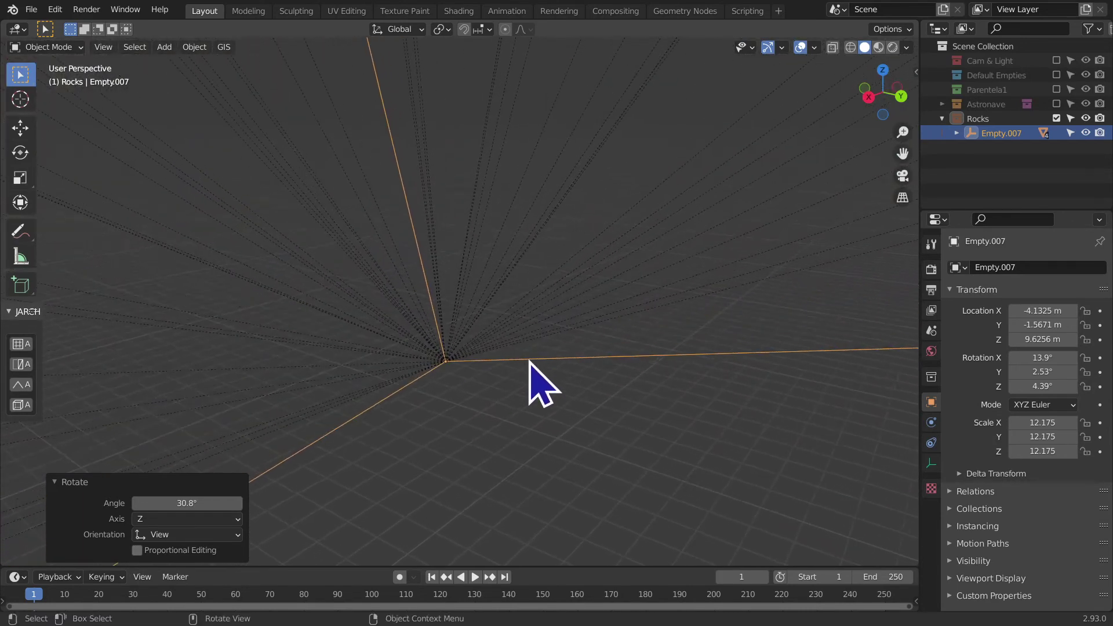
click(630, 356)
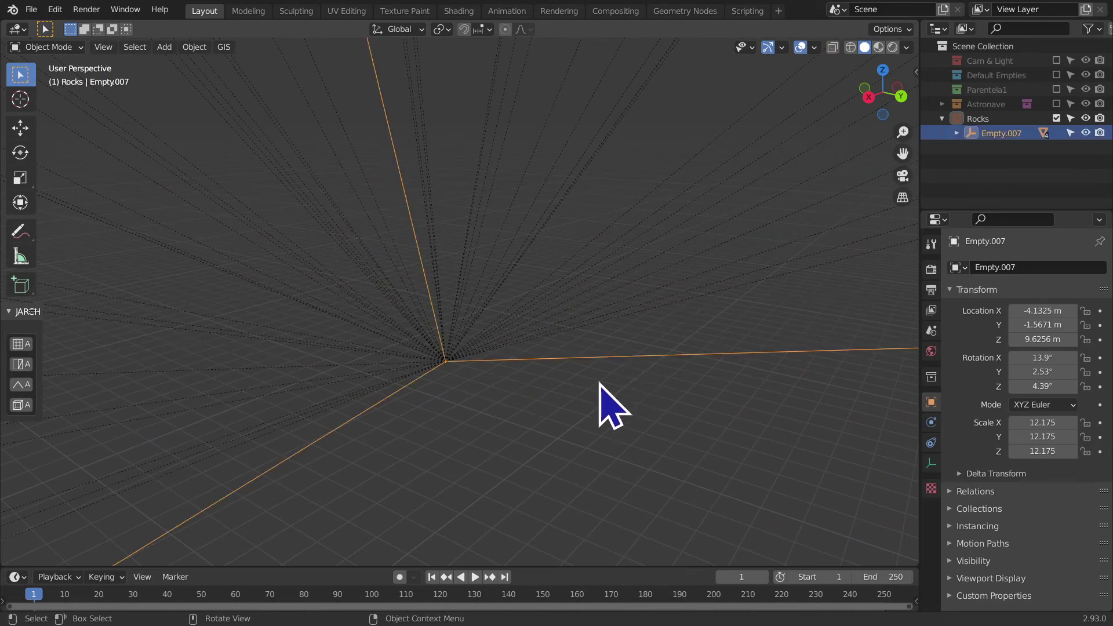
mouse_move(596, 380)
middle_down()
mouse_move(524, 435)
mouse_move(532, 407)
middle_up()
scroll(532, 407, down, 2)
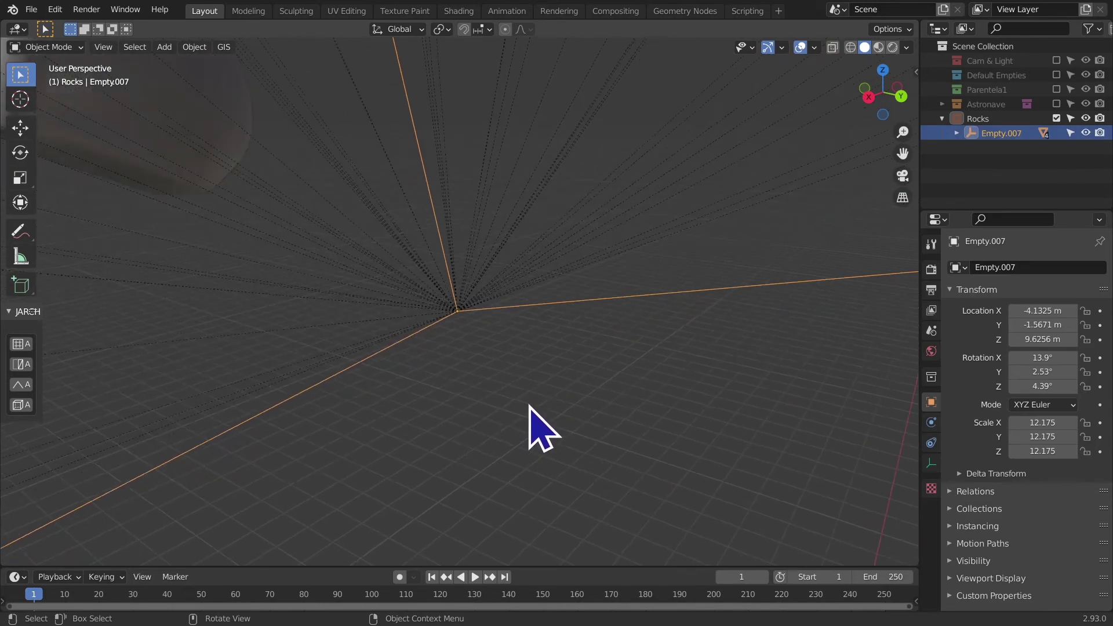
scroll(531, 406, down, 3)
scroll(530, 406, down, 3)
scroll(536, 394, down, 1)
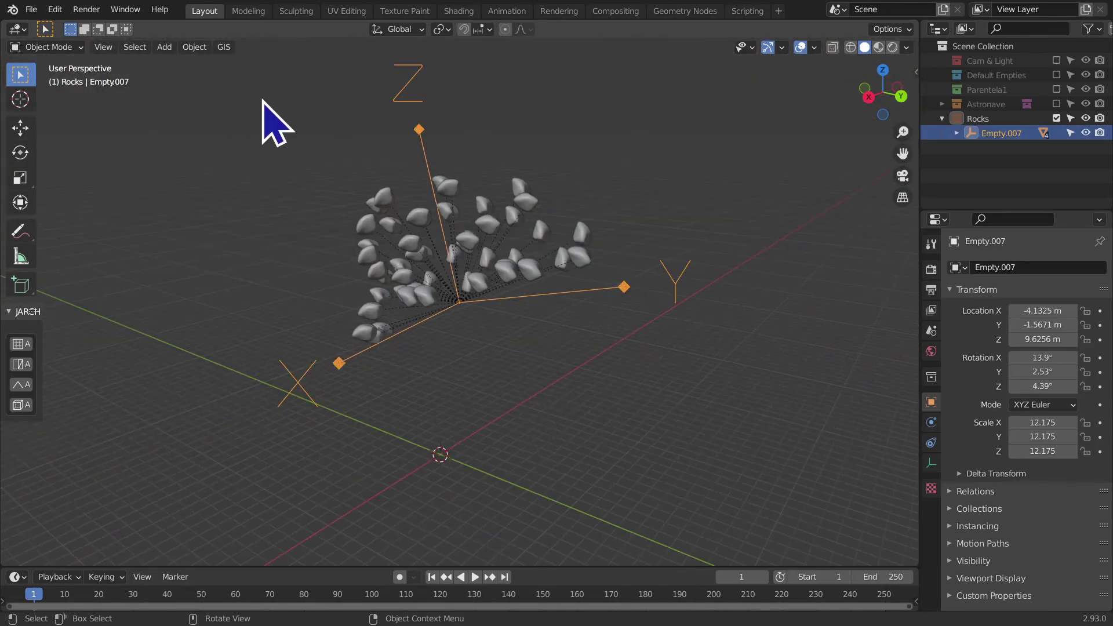
key(r)
click(348, 125)
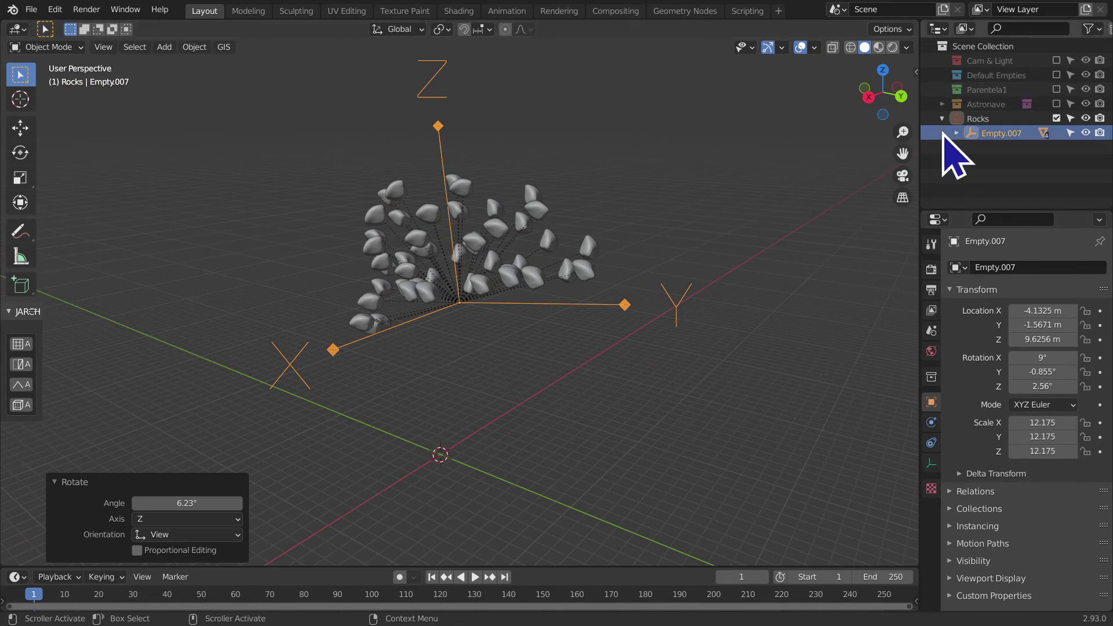
- Rename the empty to 'Rocks' parent' in the Outliner
double_click(1009, 133)
text(R)
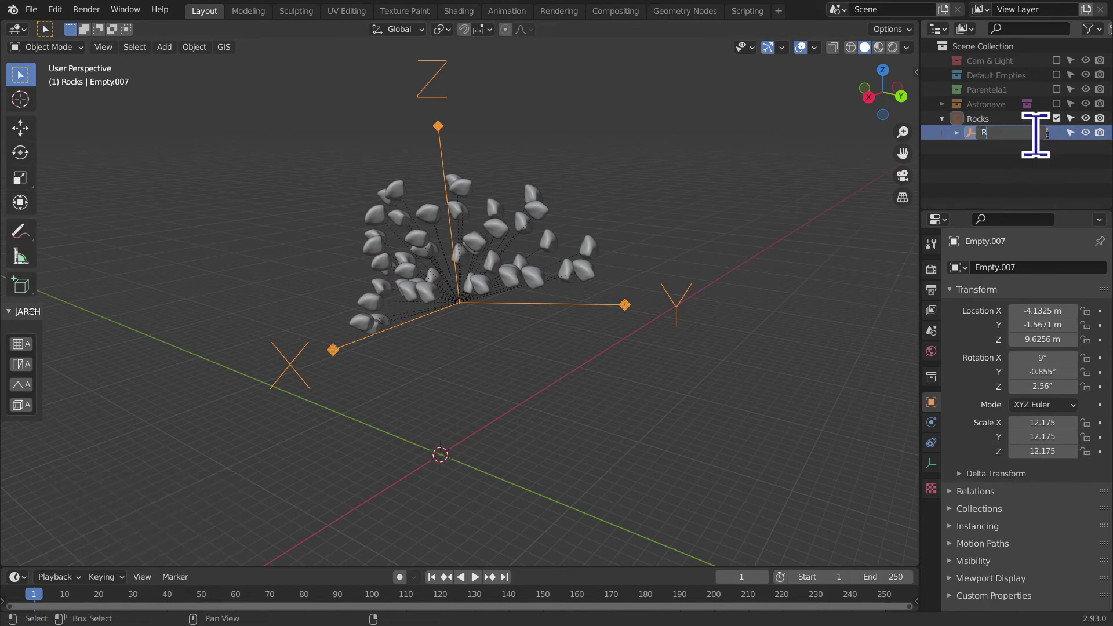
text(ocks)
text(' pare)
text(nt)
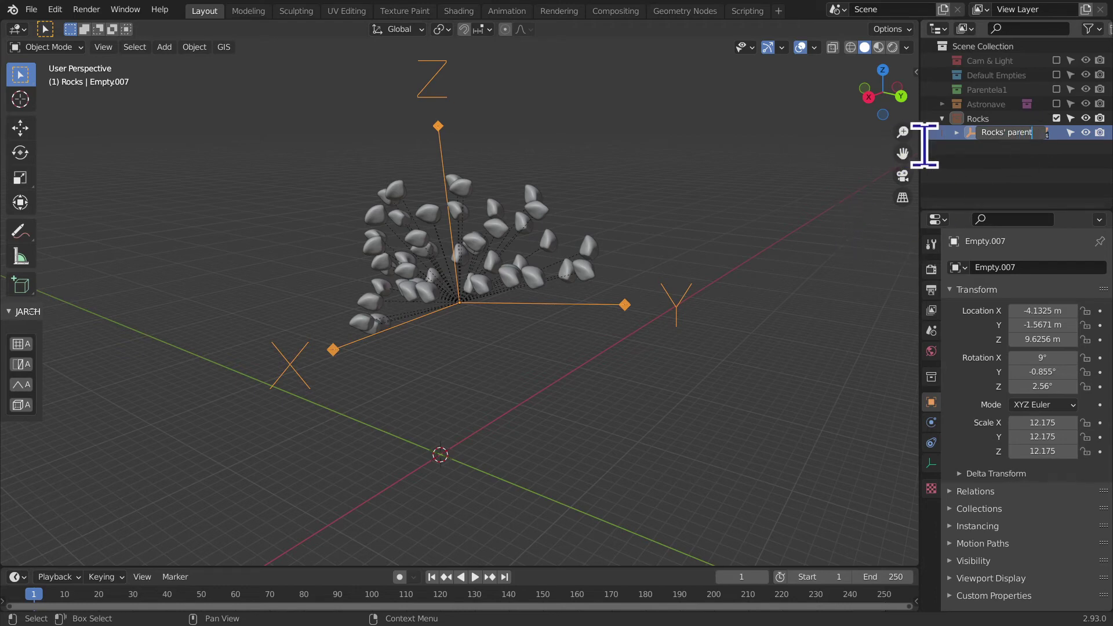
click(985, 133)
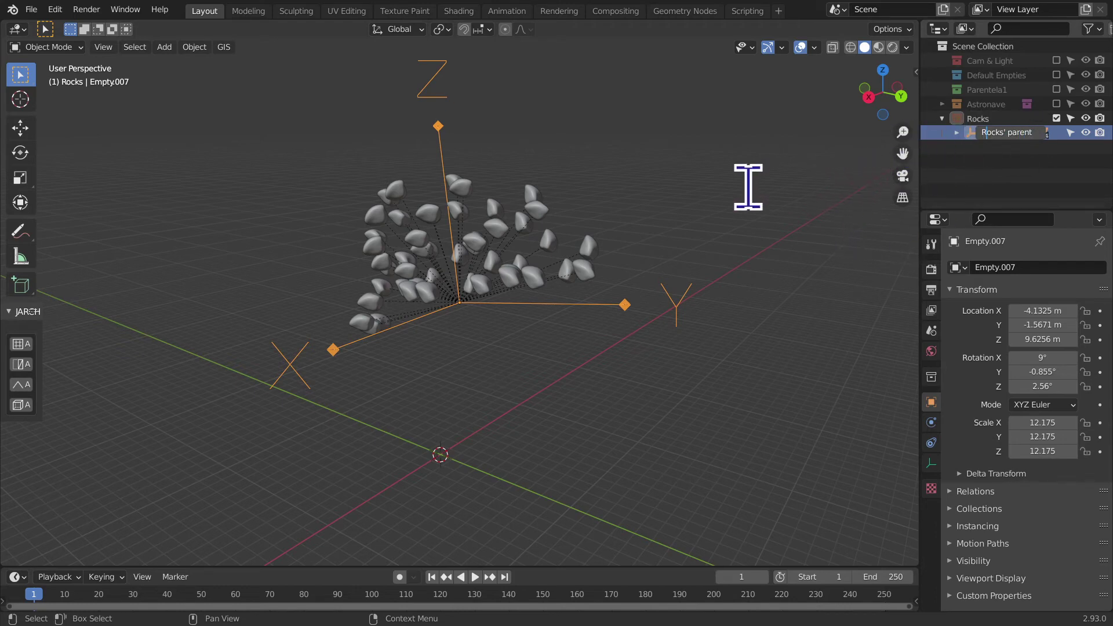
key(Return)
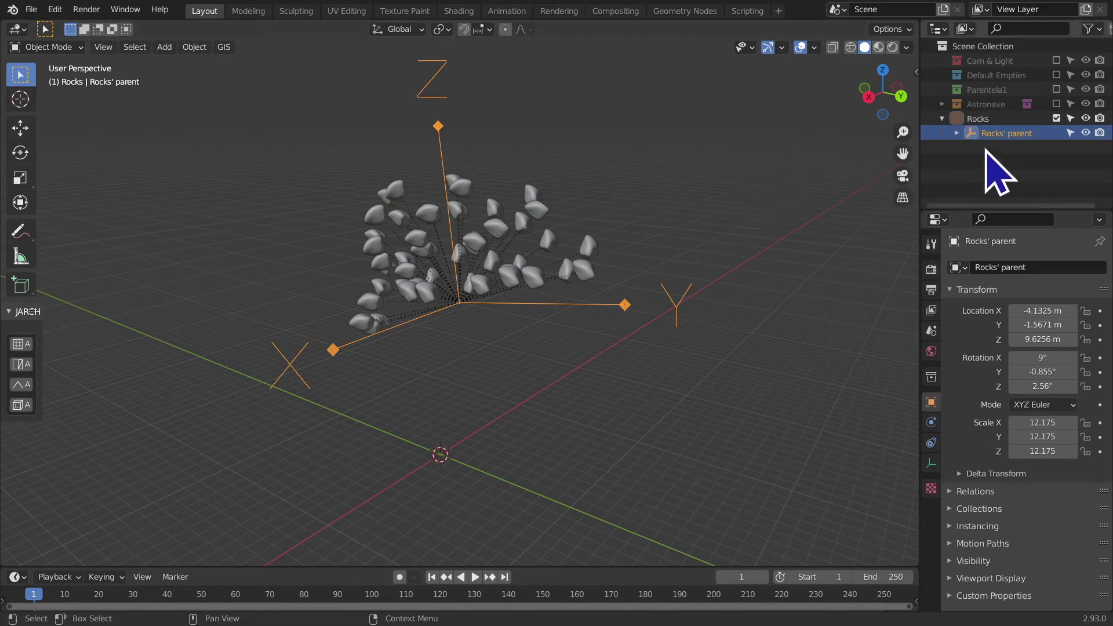
- Expand Rocks' parent in the Outliner to review its rock children, then collapse it
drag(920, 161, 849, 162)
click(886, 133)
scroll(915, 149, down, 1)
scroll(928, 168, down, 5)
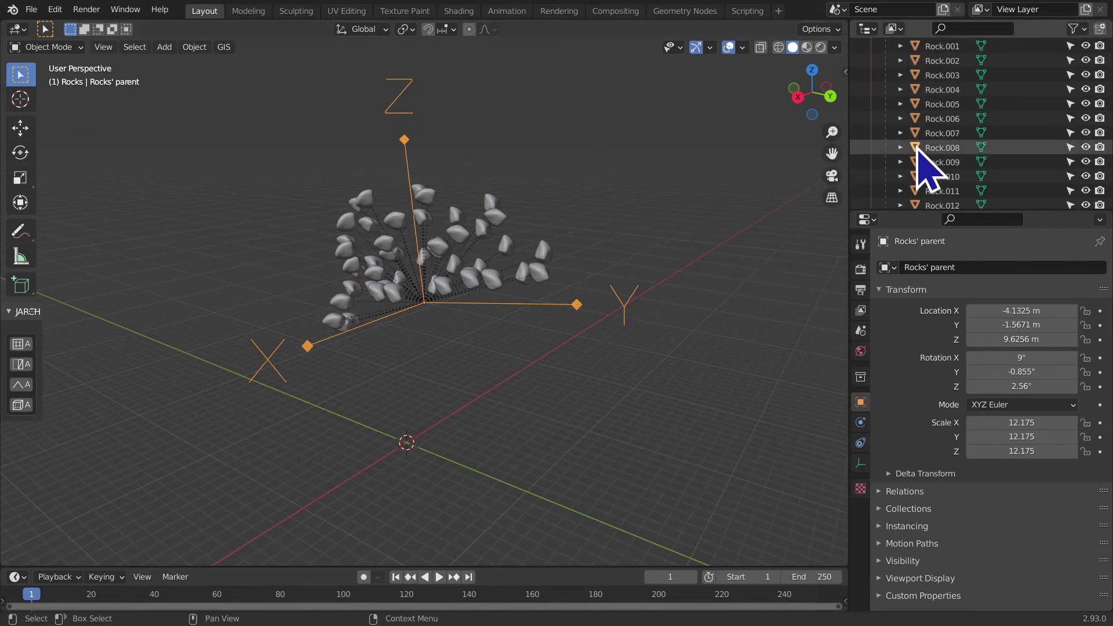
scroll(926, 151, up, 6)
click(885, 133)
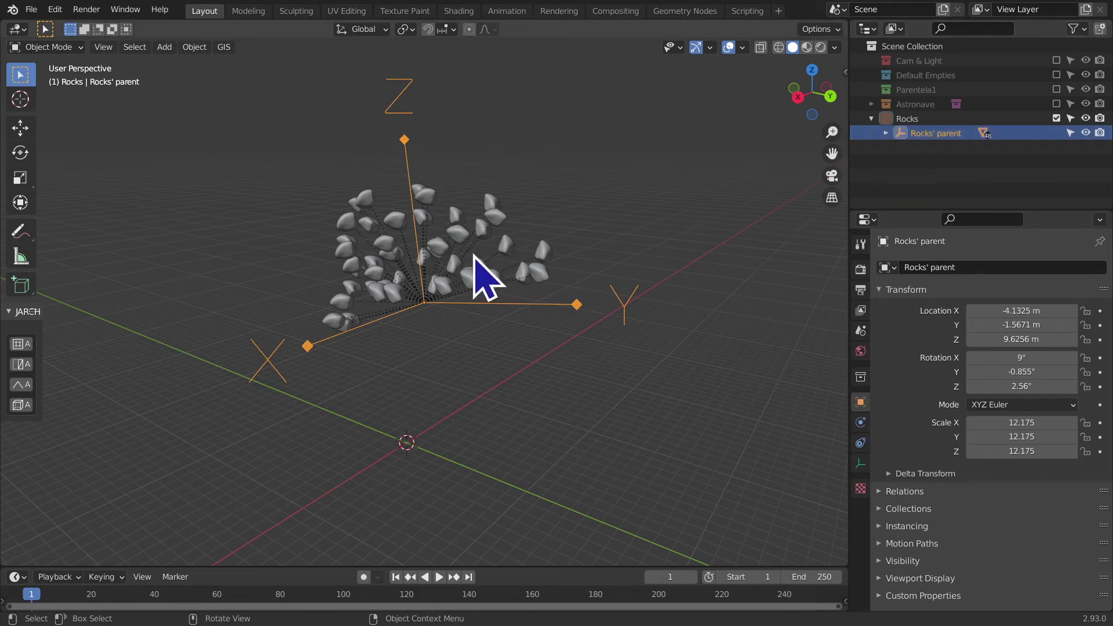
- Rotate the Rocks' parent with its rocks and snap it to the 3D cursor at 0, 0, 0
key(r)
click(619, 345)
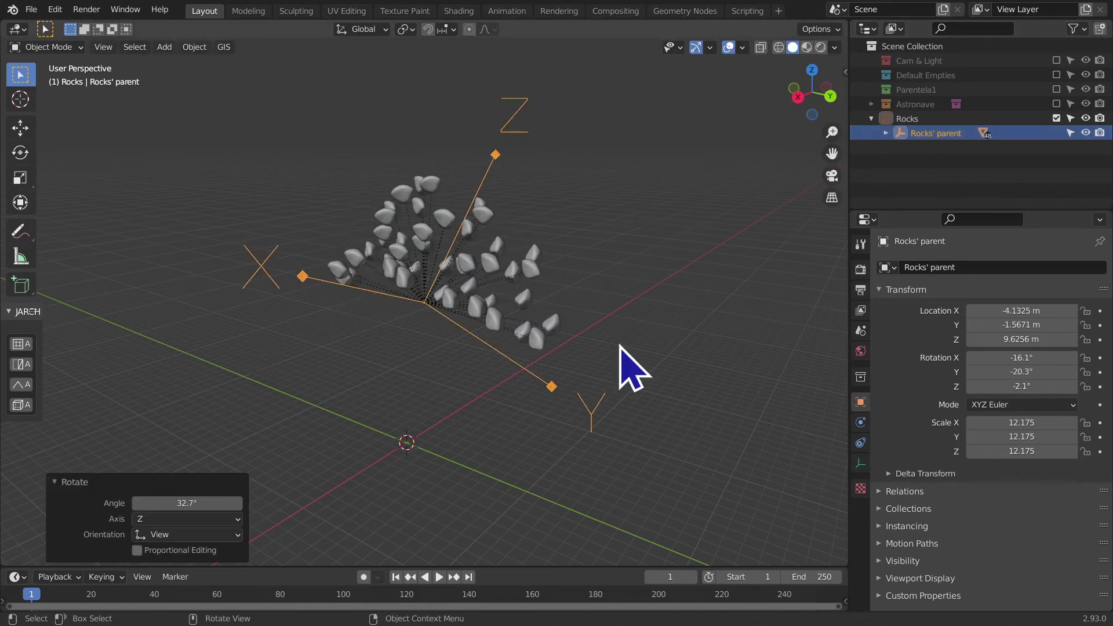
key(shift+s)
click(616, 297)
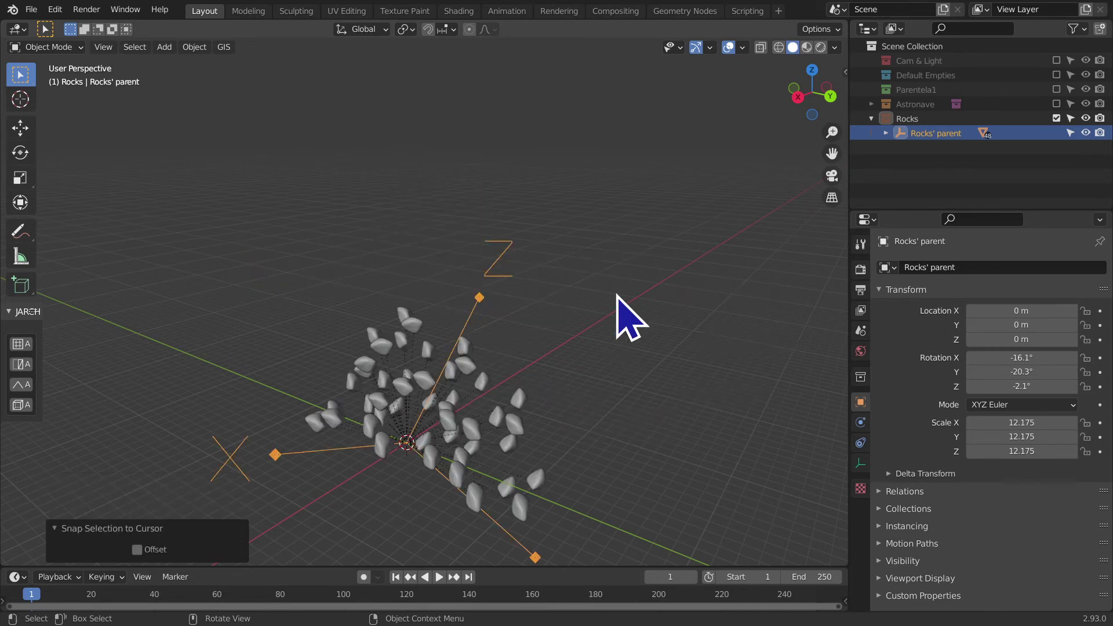
- Orbit around the rock cluster, deselecting and then reselecting the Rocks' parent empty
mouse_move(535, 485)
middle_down()
mouse_move(621, 510)
mouse_move(534, 542)
middle_up()
scroll(667, 527, up, 4)
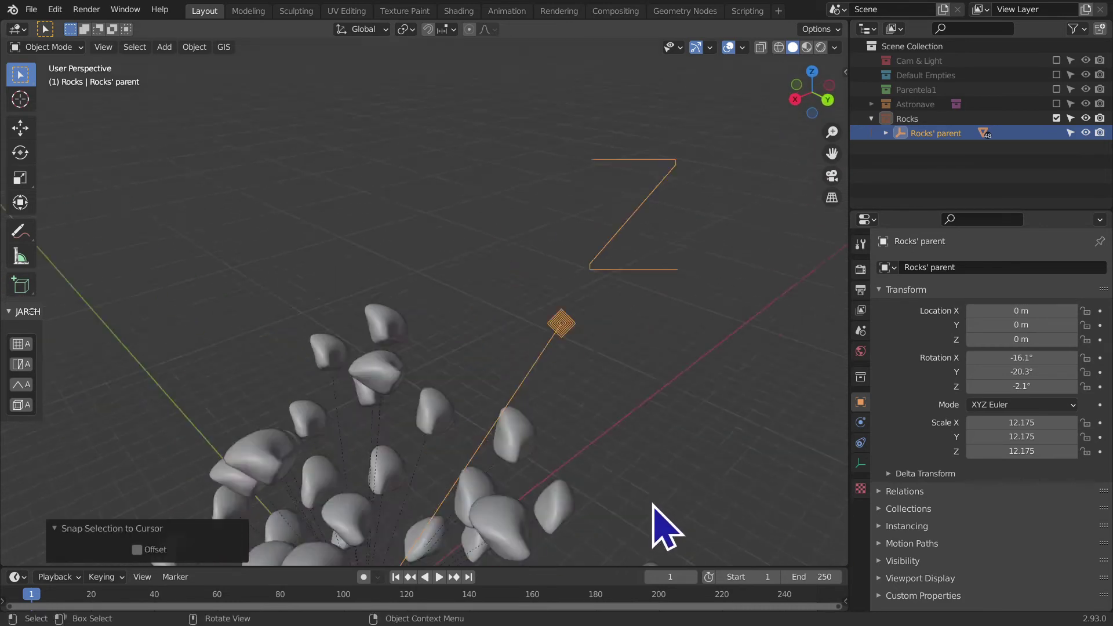
middle_drag(654, 507, 708, 154)
scroll(628, 340, down, 3)
scroll(614, 360, down, 2)
mouse_move(614, 360)
middle_down()
mouse_move(669, 219)
mouse_move(609, 308)
middle_up()
click(609, 303)
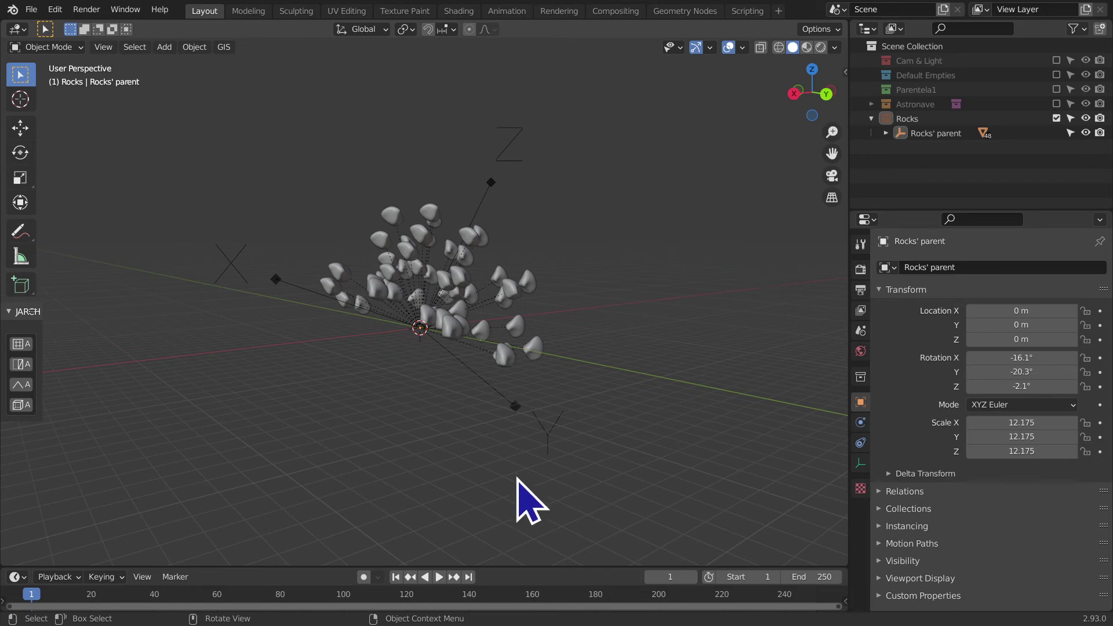
click(521, 420)
mouse_move(522, 420)
middle_down()
mouse_move(468, 473)
mouse_move(398, 69)
mouse_move(323, 303)
mouse_move(298, 510)
mouse_move(362, 318)
mouse_move(504, 293)
mouse_move(442, 497)
mouse_move(489, 373)
mouse_move(597, 255)
middle_up()
- Switch to Right Orthographic view and pan the rocks toward the lower left
click(799, 100)
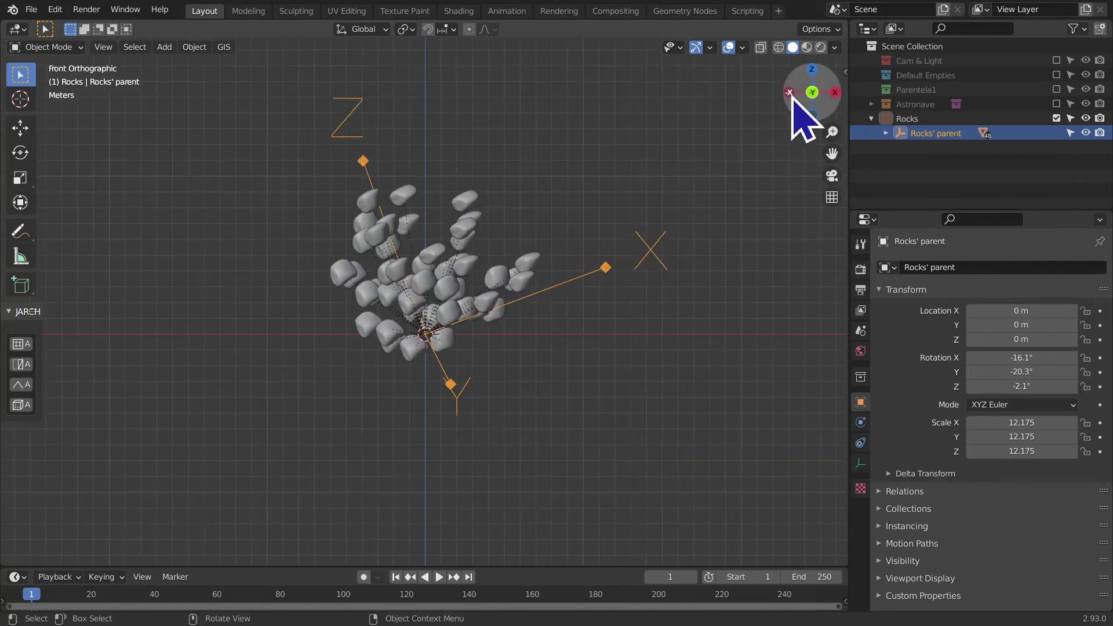
click(828, 107)
click(659, 236)
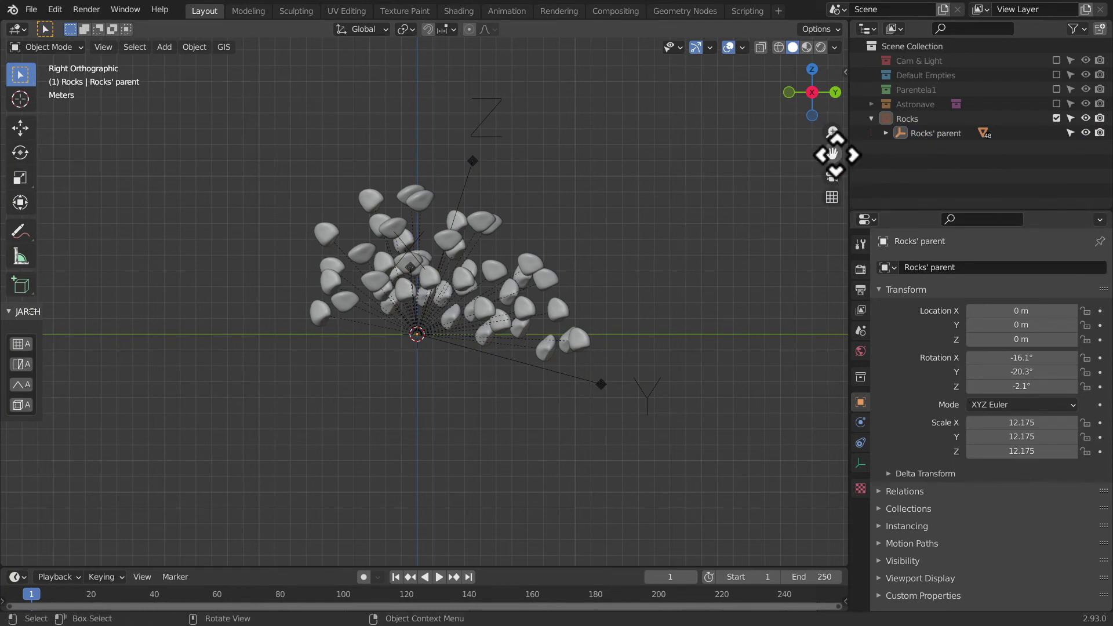
drag(832, 153, 616, 294)
scroll(616, 294, up, 1)
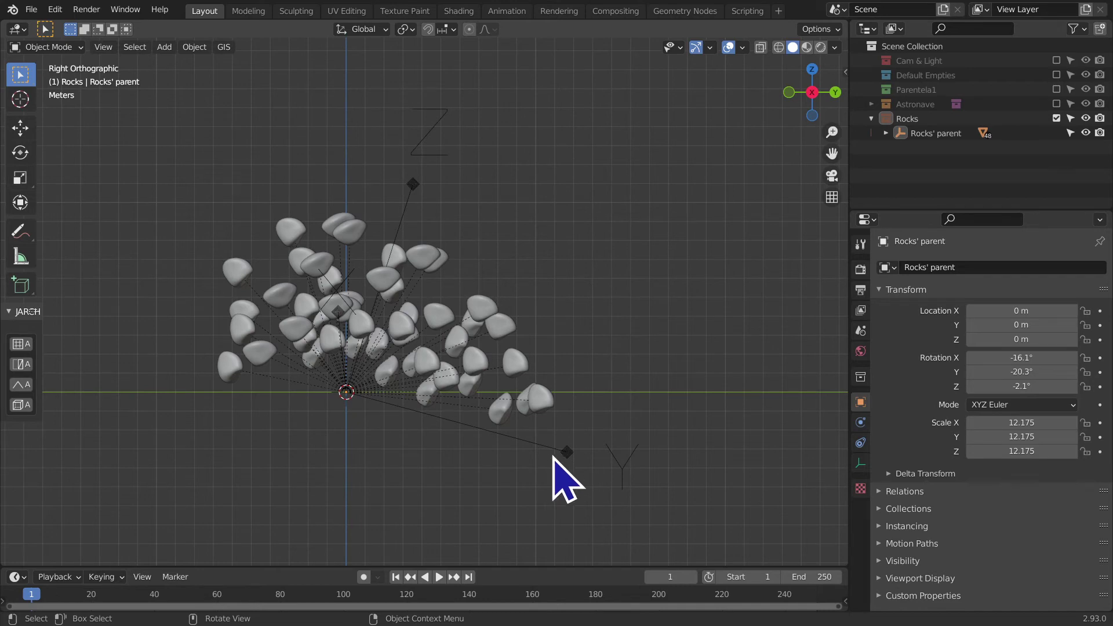
click(562, 451)
click(632, 414)
- Zoom and pan down so the rock cluster fills most of the viewport
scroll(284, 384, down, 2)
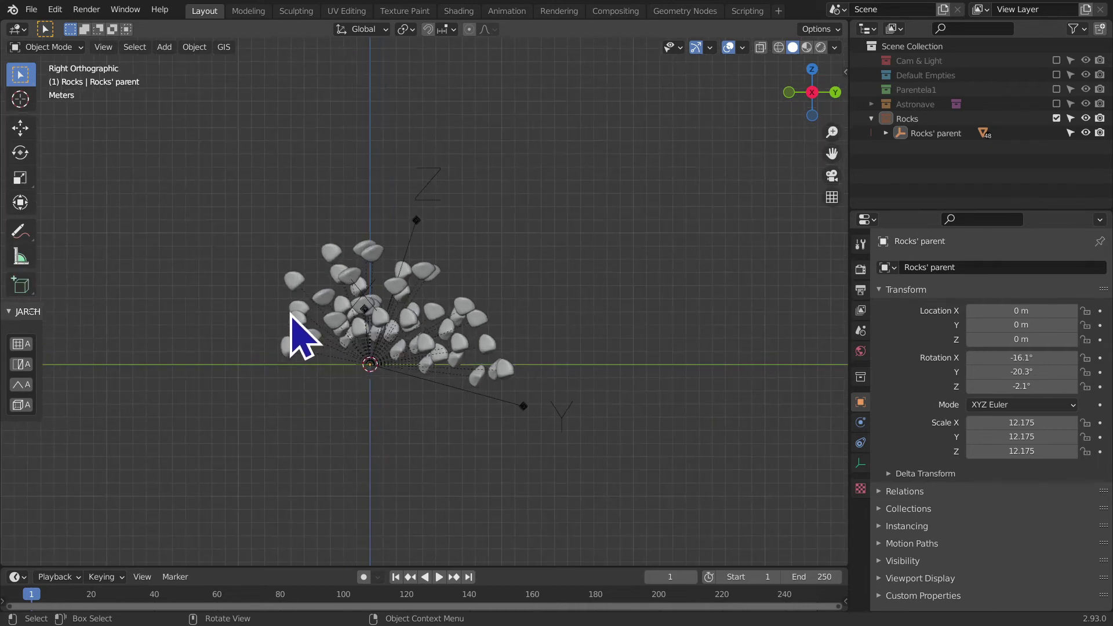
scroll(336, 348, up, 5)
scroll(490, 316, up, 2)
scroll(521, 298, down, 4)
scroll(525, 299, down, 1)
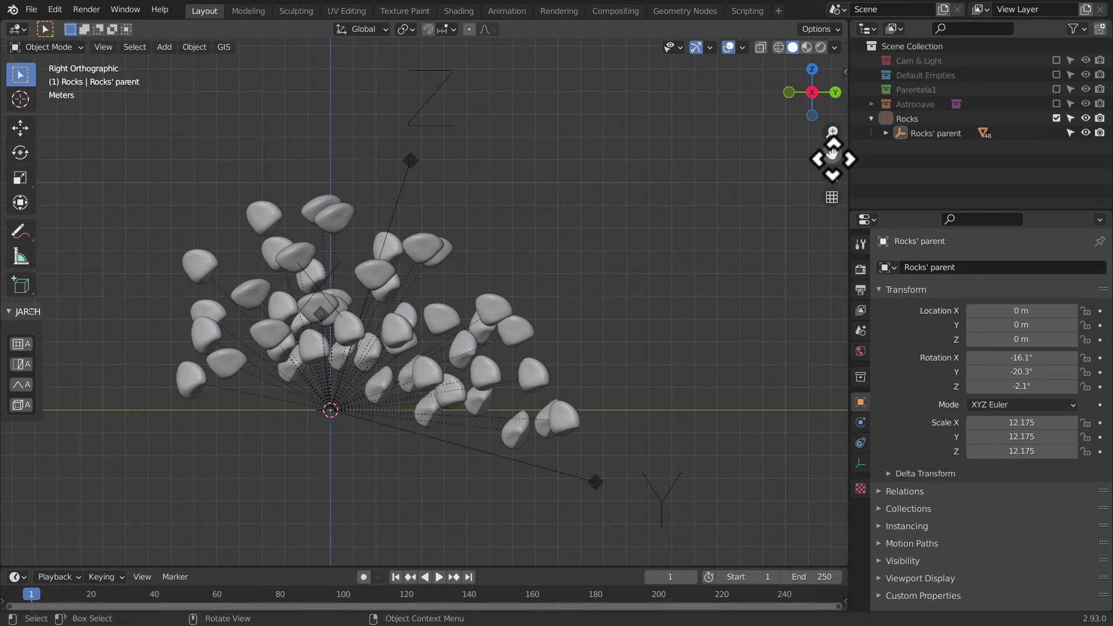
drag(832, 154, 835, 178)
scroll(551, 364, up, 1)
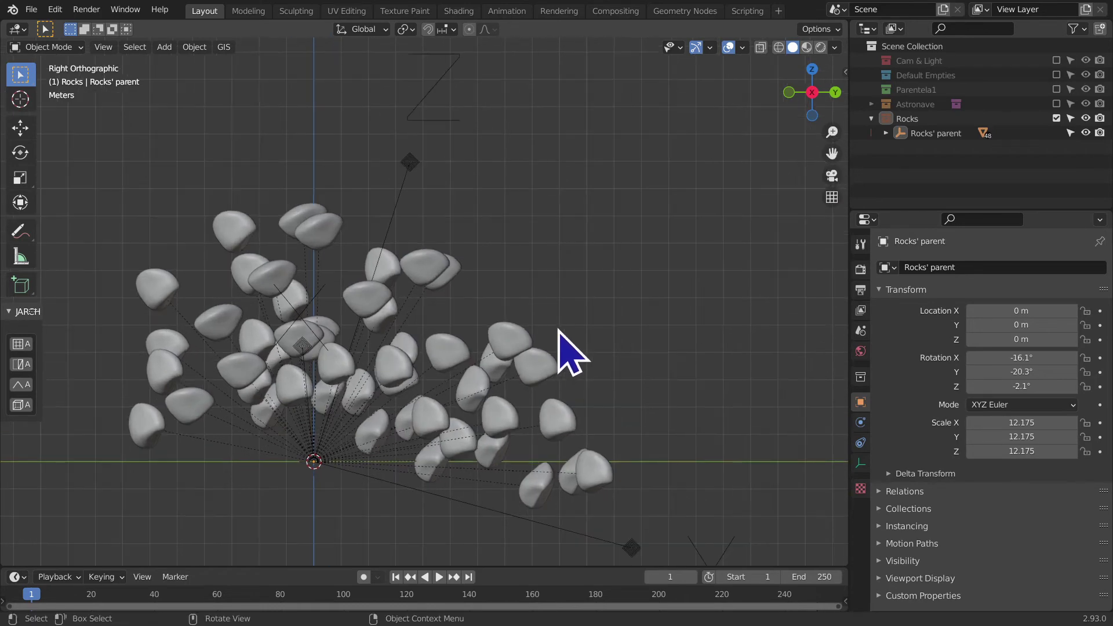
scroll(559, 333, down, 4)
scroll(559, 334, up, 5)
scroll(560, 333, down, 1)
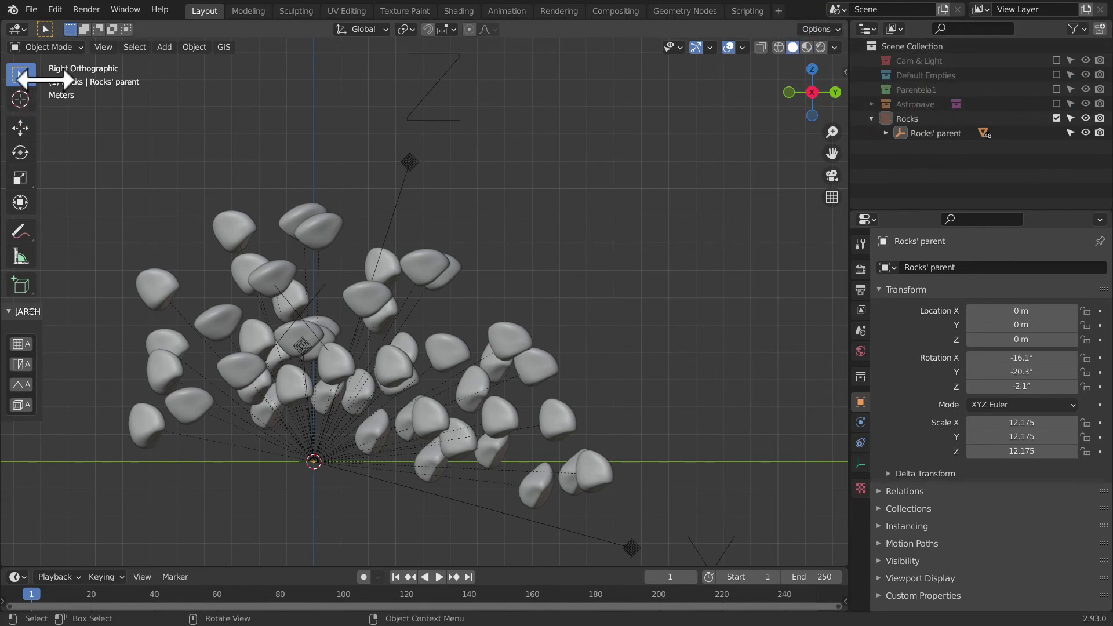
click(132, 47)
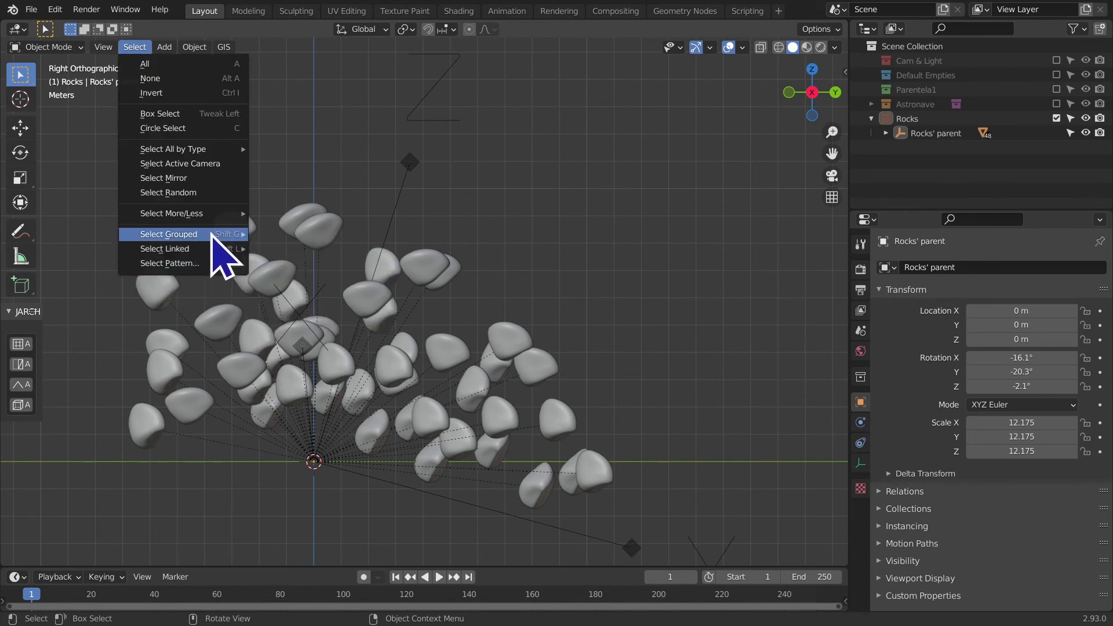
scroll(466, 244, down, 1)
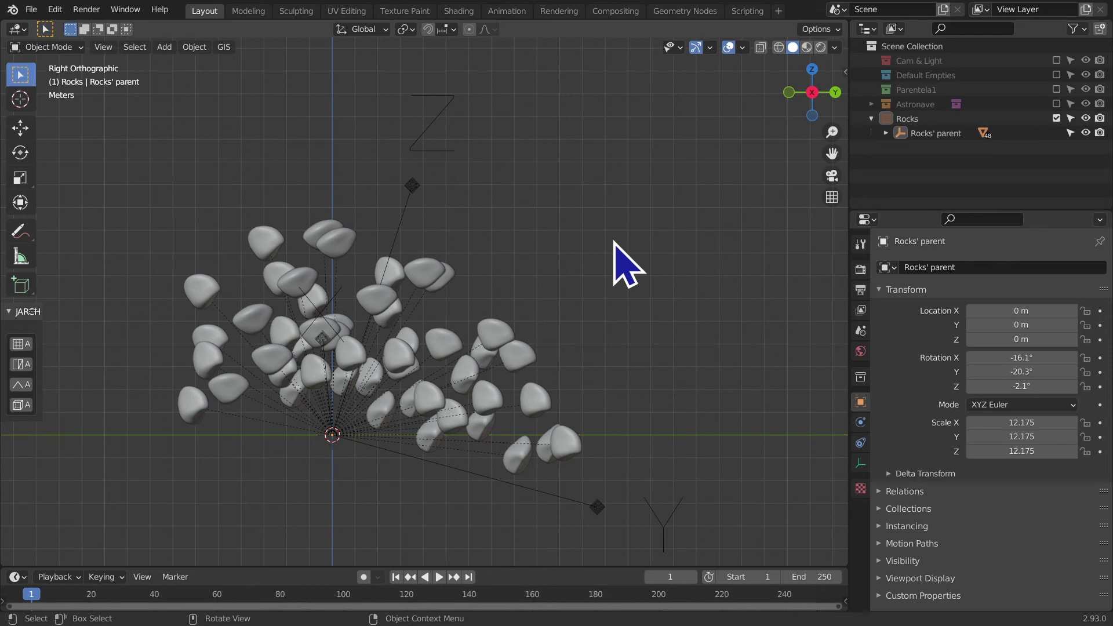
click(602, 505)
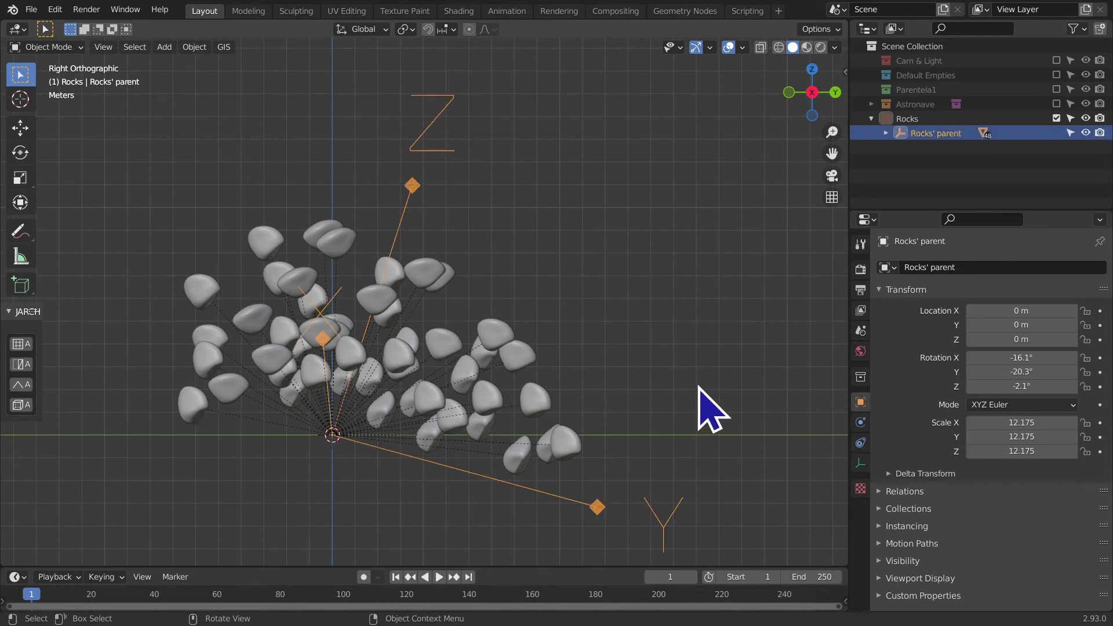
click(692, 458)
click(661, 531)
click(700, 435)
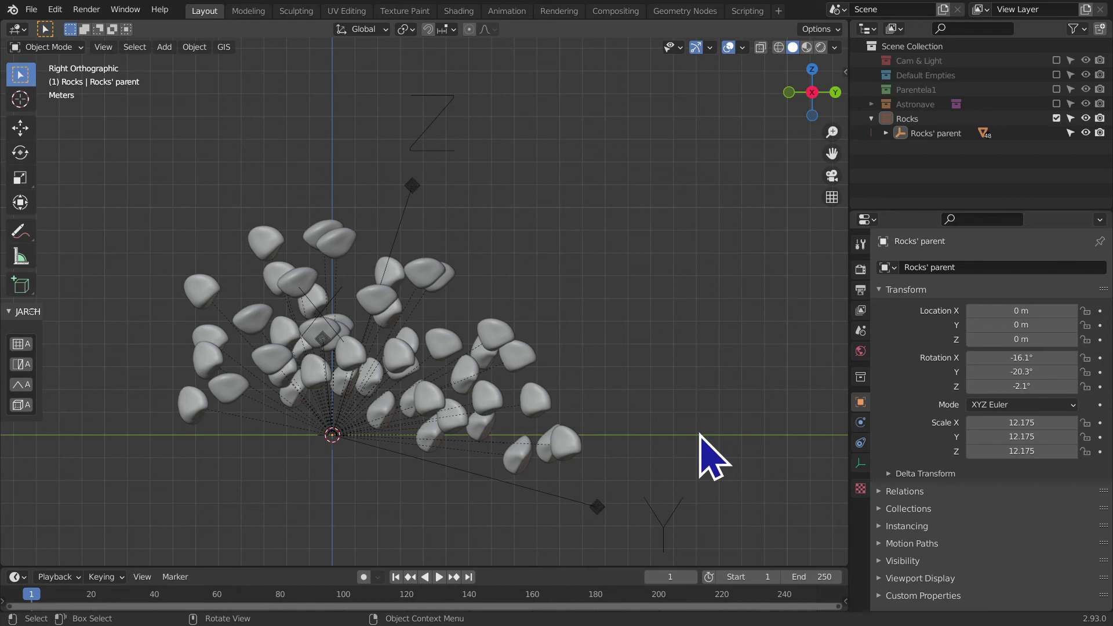
- Box-select and select all of the rock cluster, then clear the selection
click(597, 508)
click(735, 346)
drag(104, 132, 794, 508)
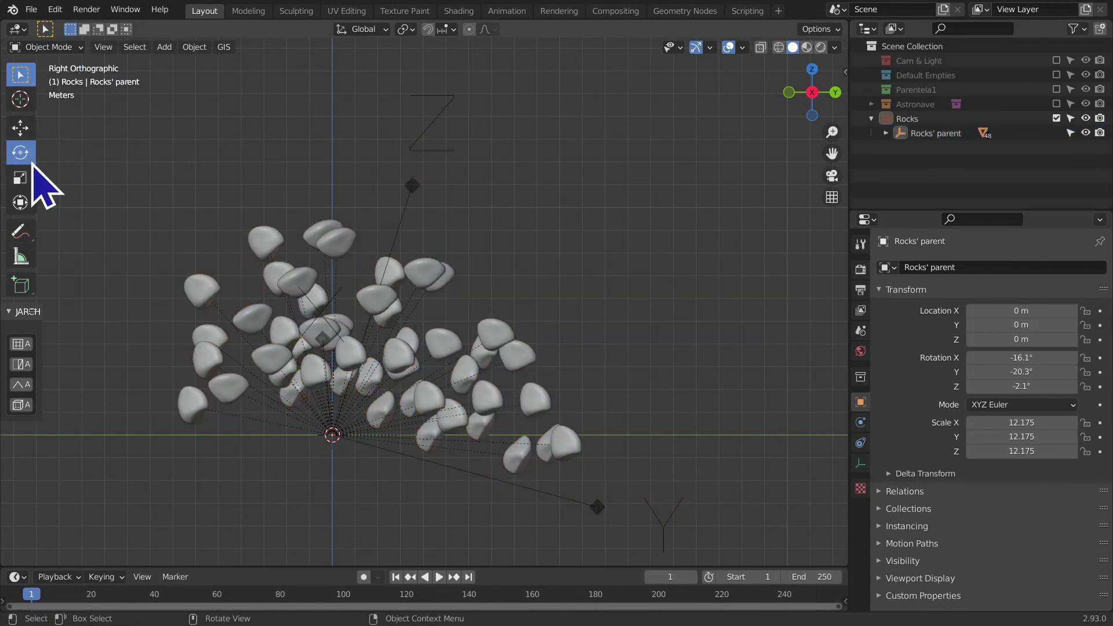
key(a)
click(592, 334)
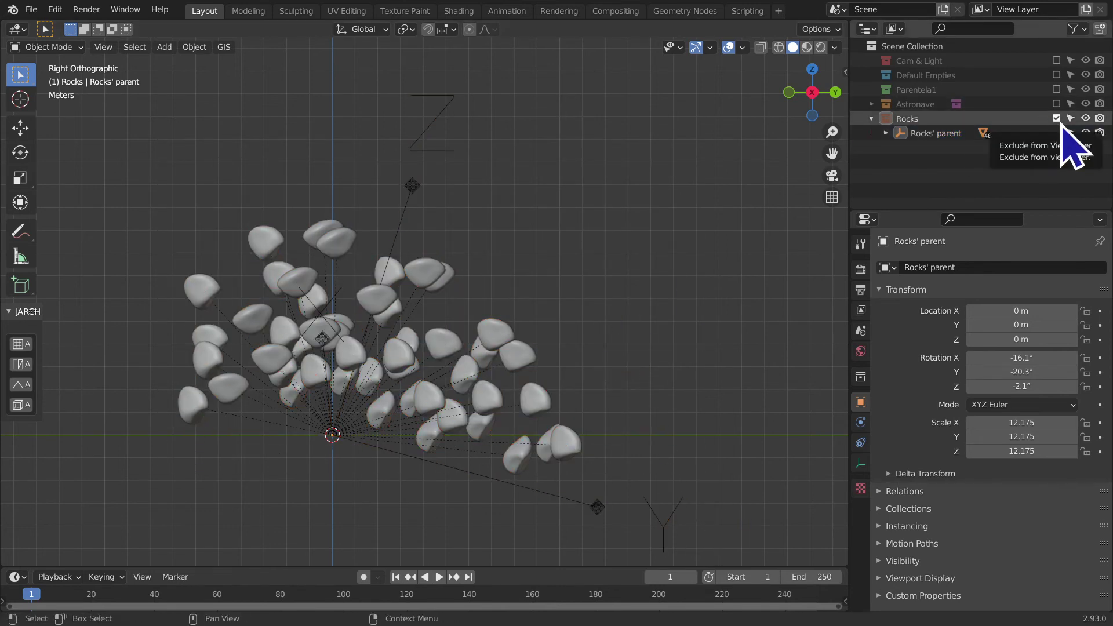
- Select Rocks' parent in the Outliner, collapse the Rocks collection and uncheck its view-layer checkbox
click(879, 137)
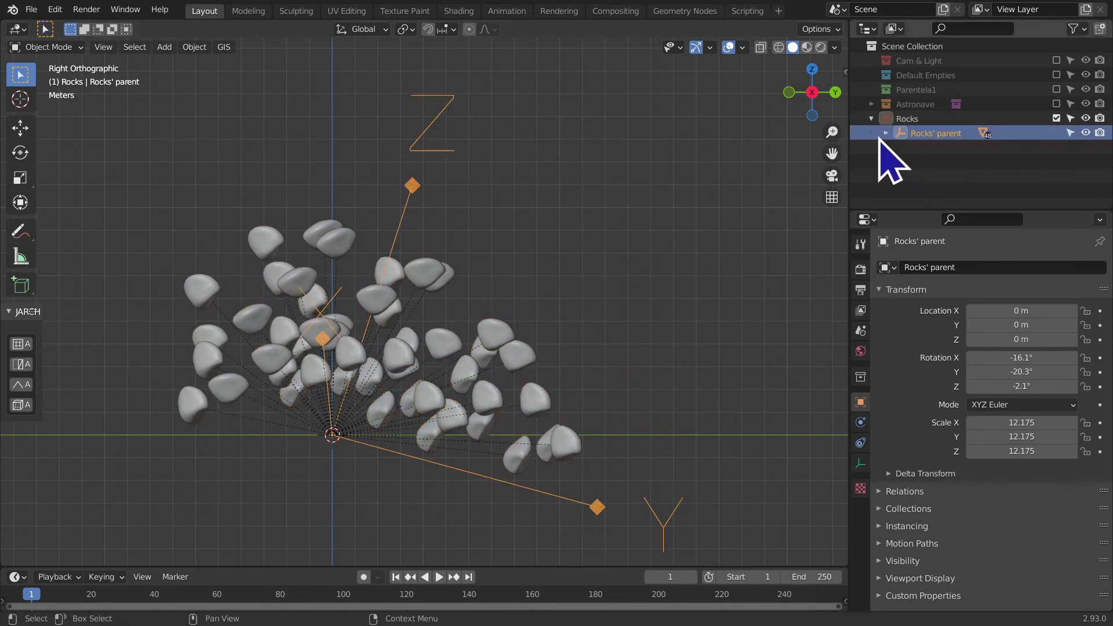
click(885, 133)
click(871, 119)
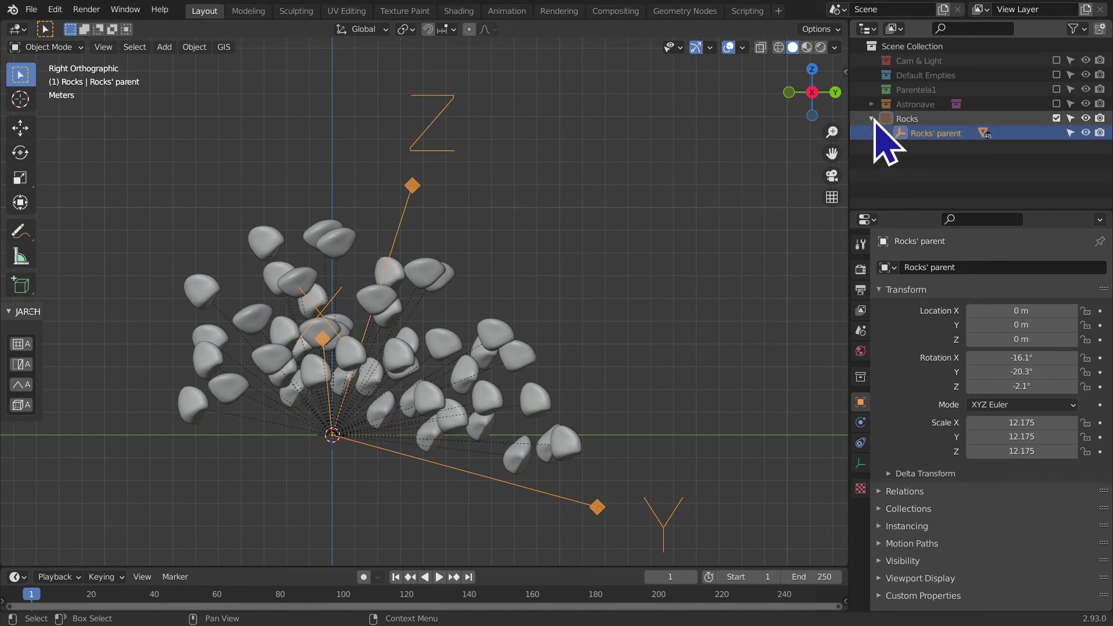
click(1057, 118)
click(1032, 90)
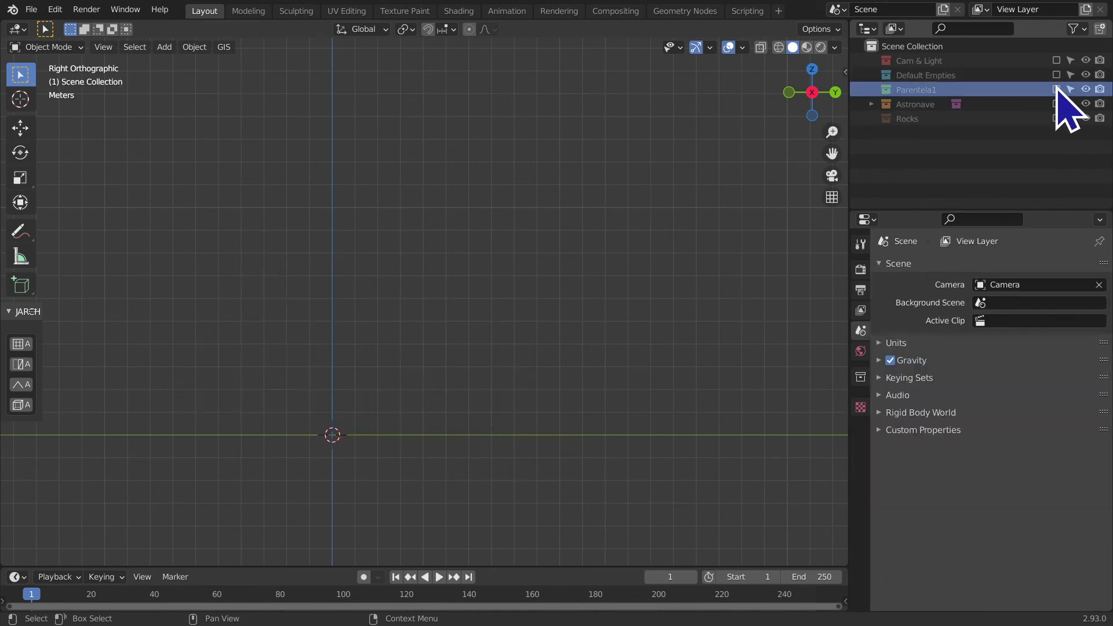
- Tick Parentela1 back into the view layer and frame its primitives in perspective
click(1057, 89)
mouse_move(531, 259)
middle_down()
mouse_move(455, 398)
mouse_move(620, 136)
mouse_move(653, 343)
mouse_move(638, 336)
middle_up()
scroll(440, 395, down, 4)
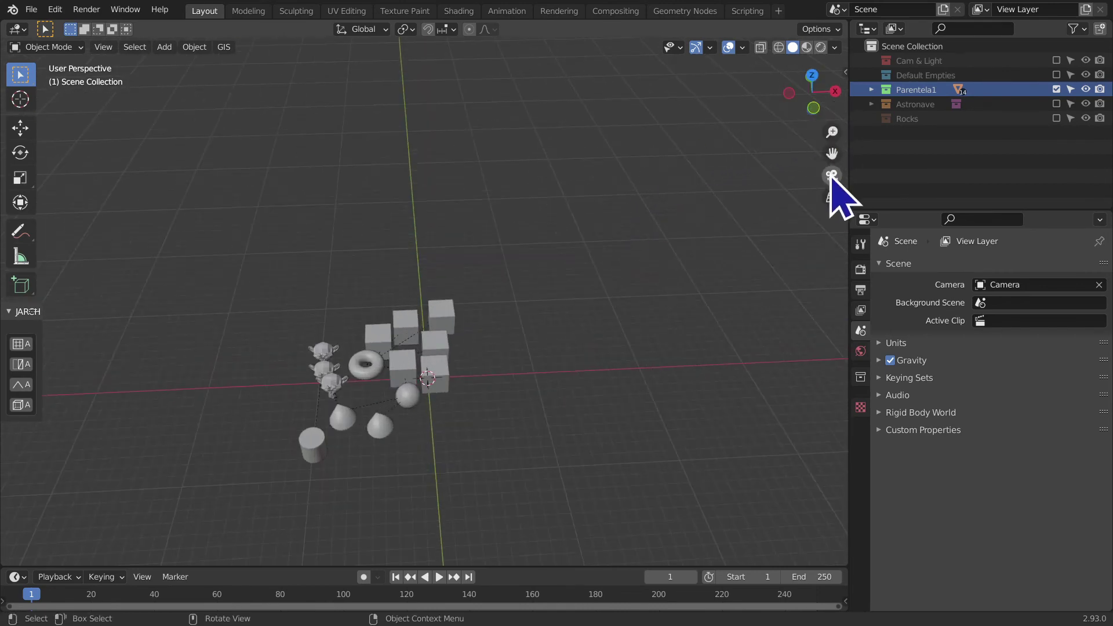
drag(832, 154, 704, 293)
scroll(703, 293, down, 2)
scroll(667, 306, up, 4)
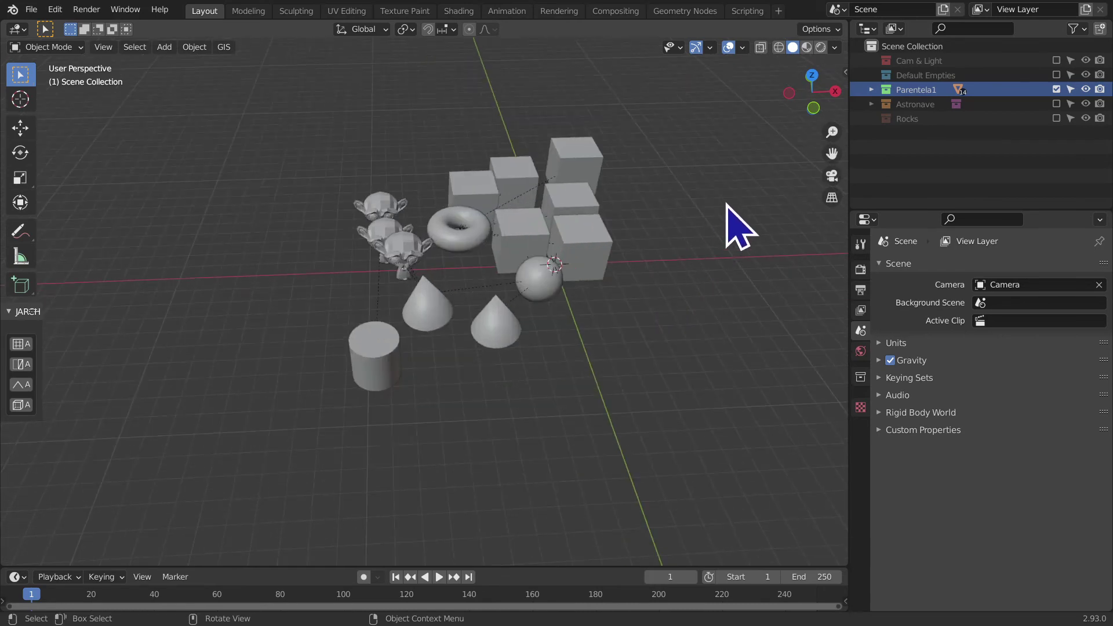
drag(832, 153, 754, 236)
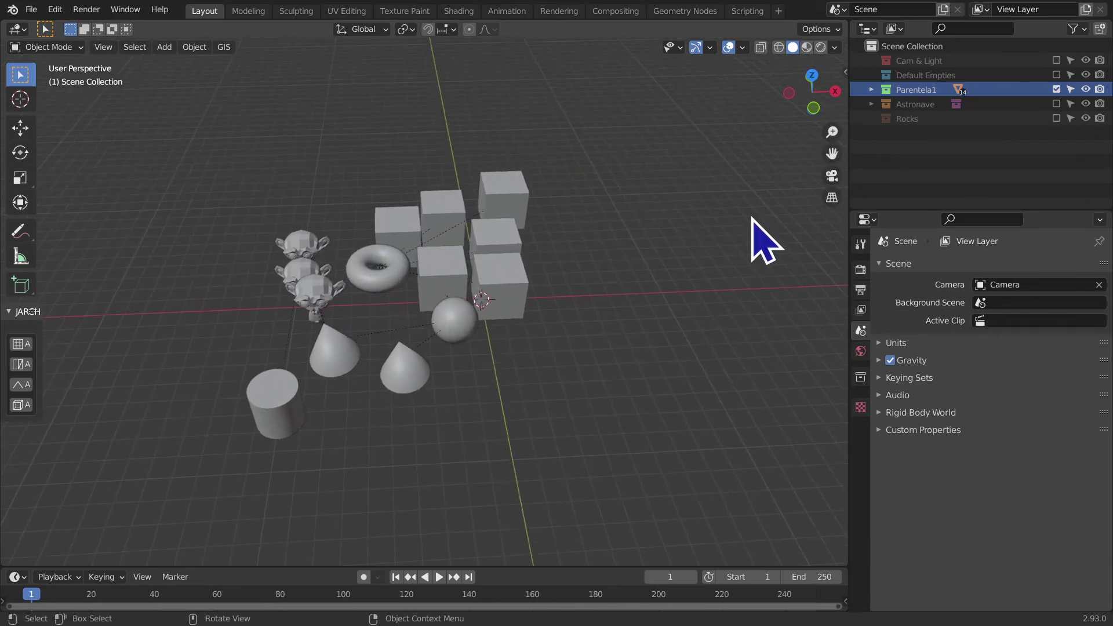
scroll(523, 350, up, 2)
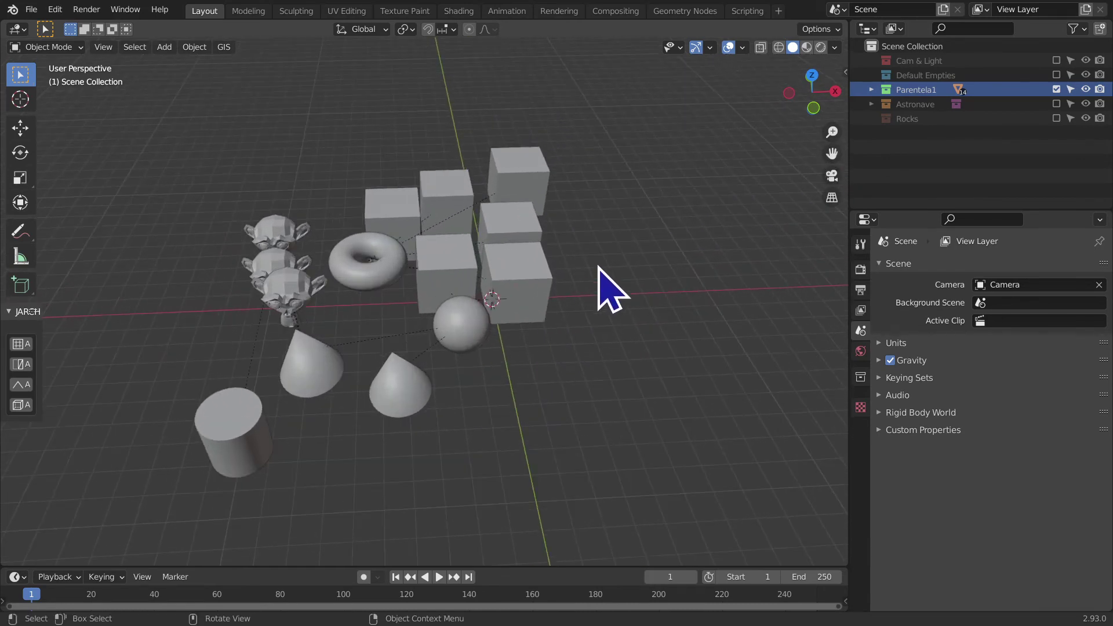
- Orbit to a top-down view of the primitives and select the torus
middle_drag(598, 268, 602, 373)
scroll(559, 378, up, 3)
scroll(564, 348, down, 1)
scroll(345, 355, up, 1)
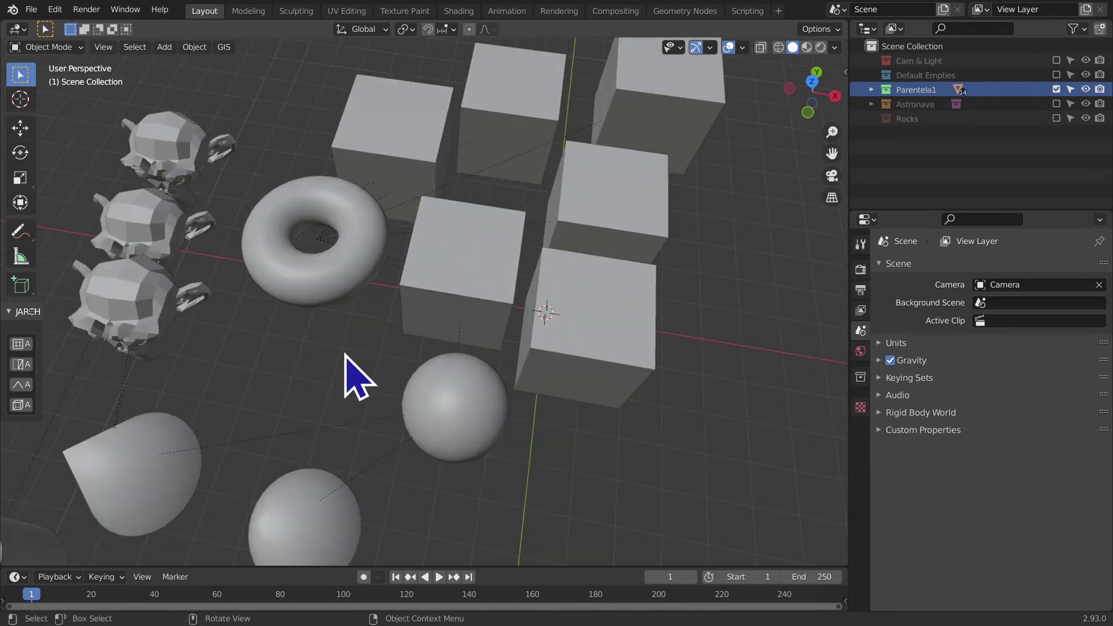
middle_drag(345, 356, 318, 435)
scroll(318, 435, down, 2)
click(323, 374)
scroll(321, 371, up, 2)
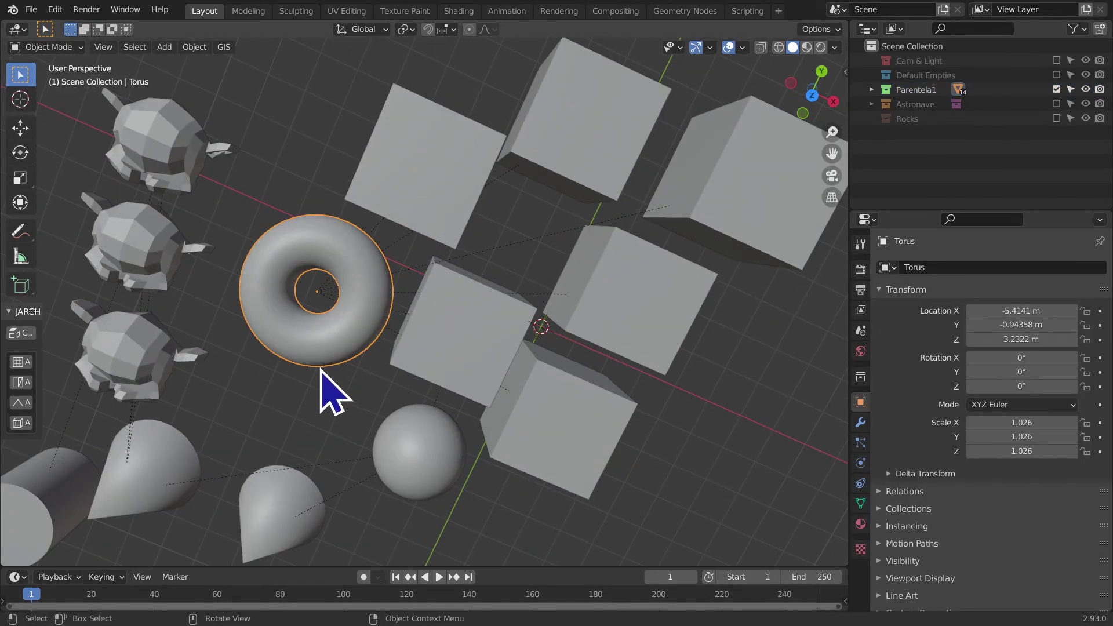
scroll(330, 323, down, 2)
mouse_move(320, 371)
middle_down()
mouse_move(330, 323)
mouse_move(302, 388)
middle_up()
scroll(318, 348, down, 2)
scroll(302, 389, up, 2)
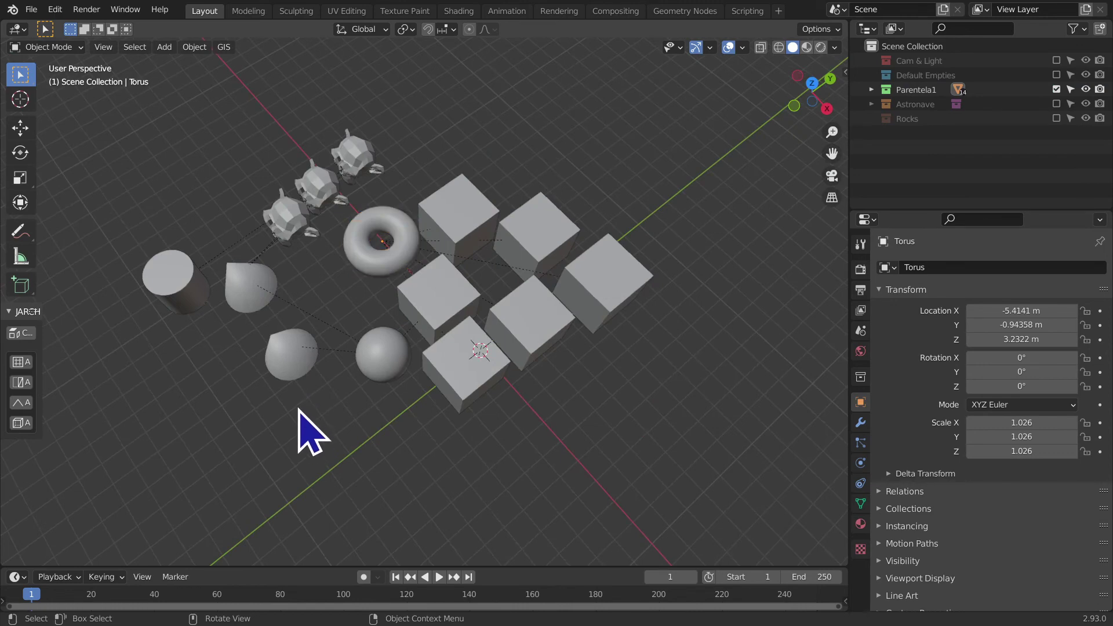
scroll(503, 286, down, 2)
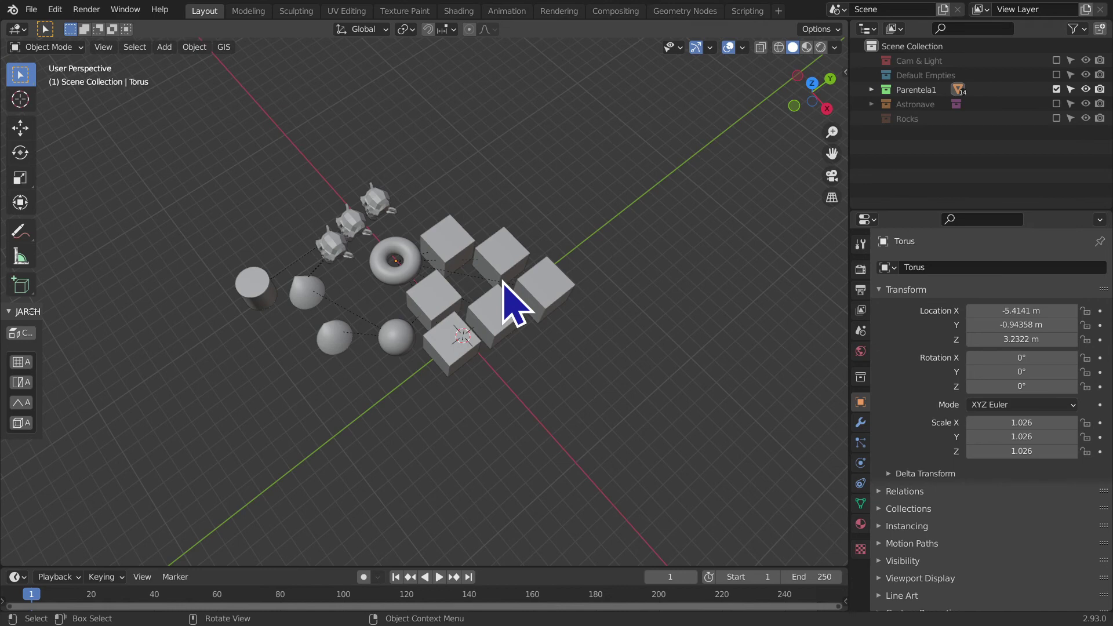
middle_drag(513, 302, 509, 290)
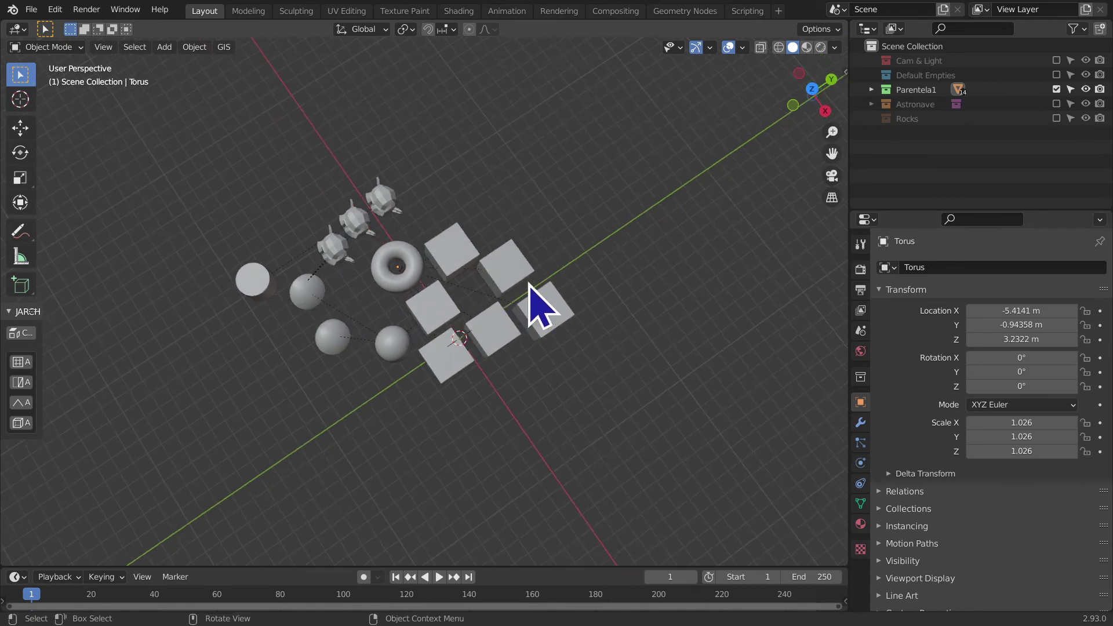
scroll(534, 303, up, 3)
- Expand Parentela1 in the Outliner to list its objects, collapsing the Cube branch under Torus
click(892, 94)
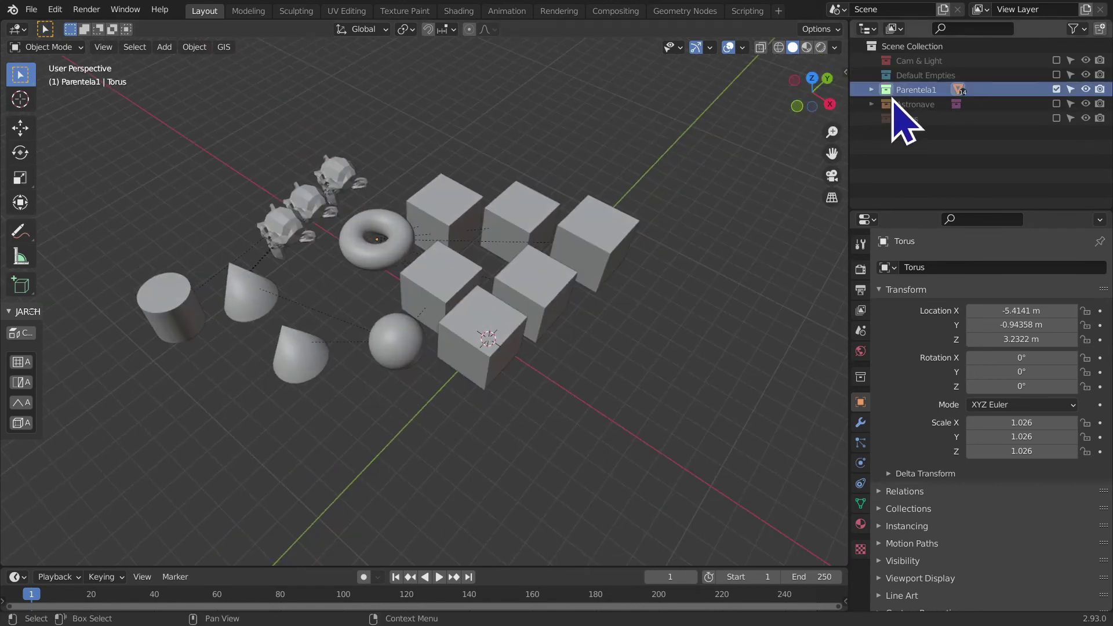
click(871, 91)
scroll(980, 174, down, 3)
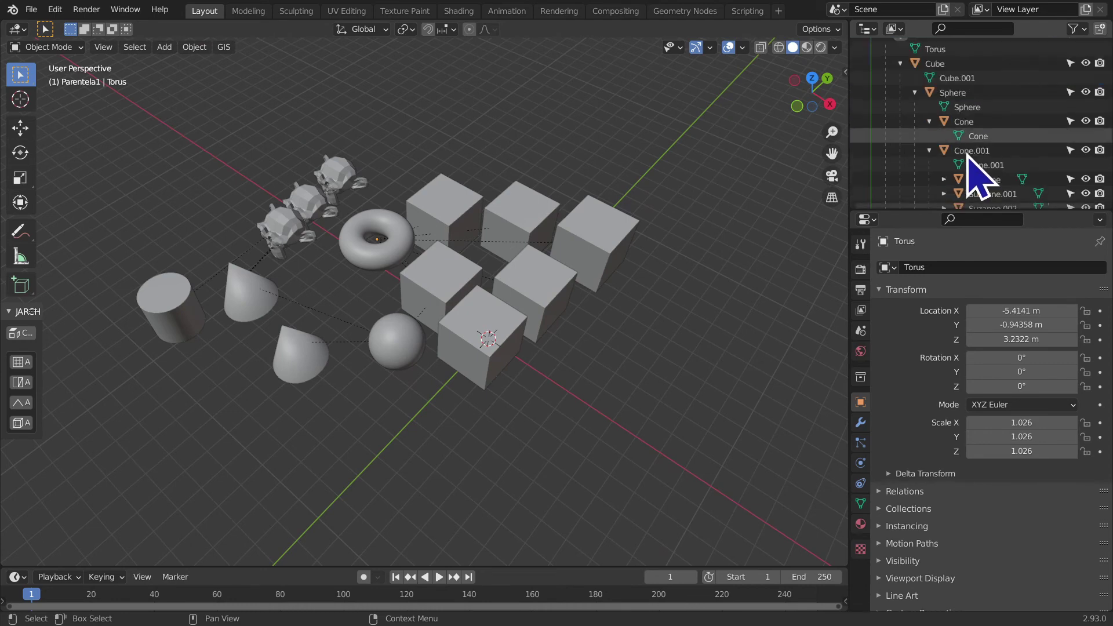
scroll(969, 163, down, 3)
scroll(980, 182, down, 2)
scroll(981, 174, up, 1)
scroll(986, 177, up, 2)
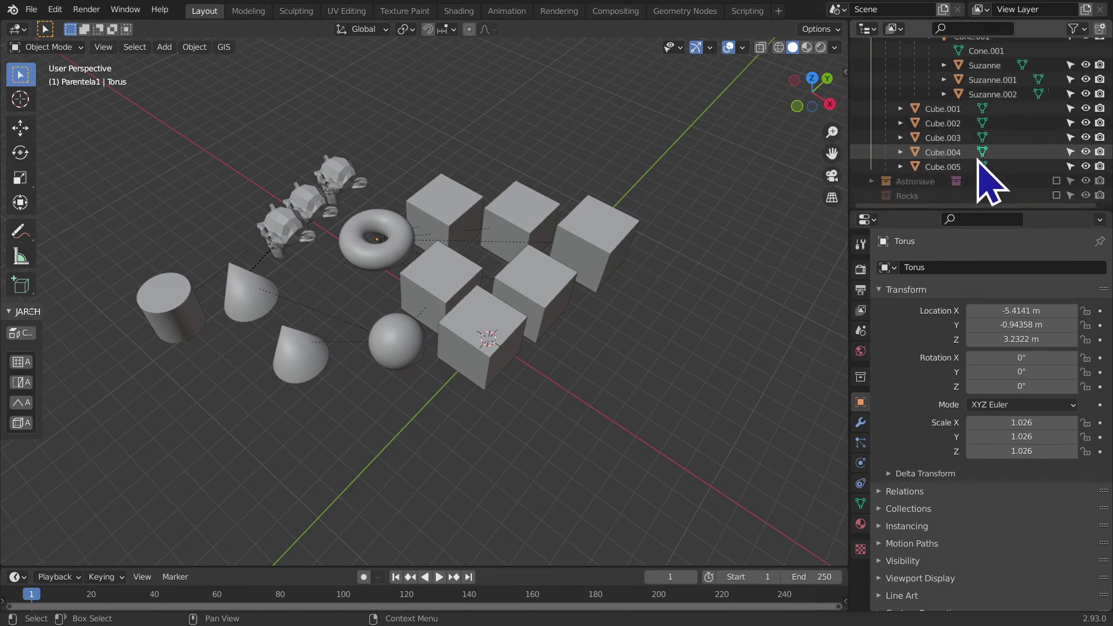
scroll(989, 171, up, 3)
scroll(980, 156, up, 3)
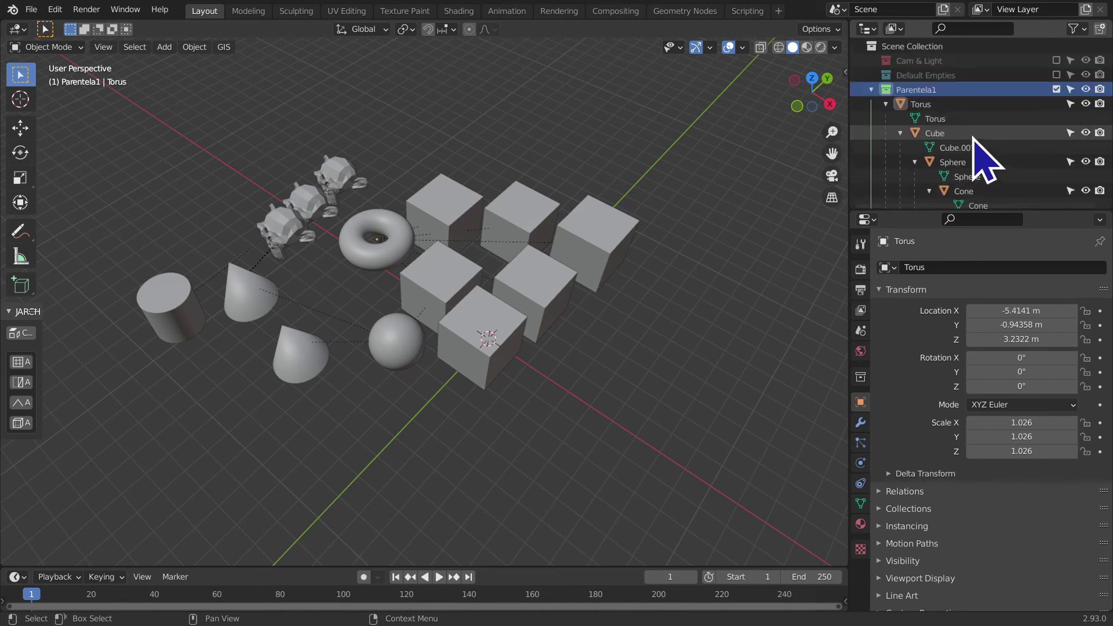
click(900, 133)
scroll(667, 232, down, 2)
- Select the Torus, grow the selection to its child cubes, then reselect the Torus alone
click(371, 259)
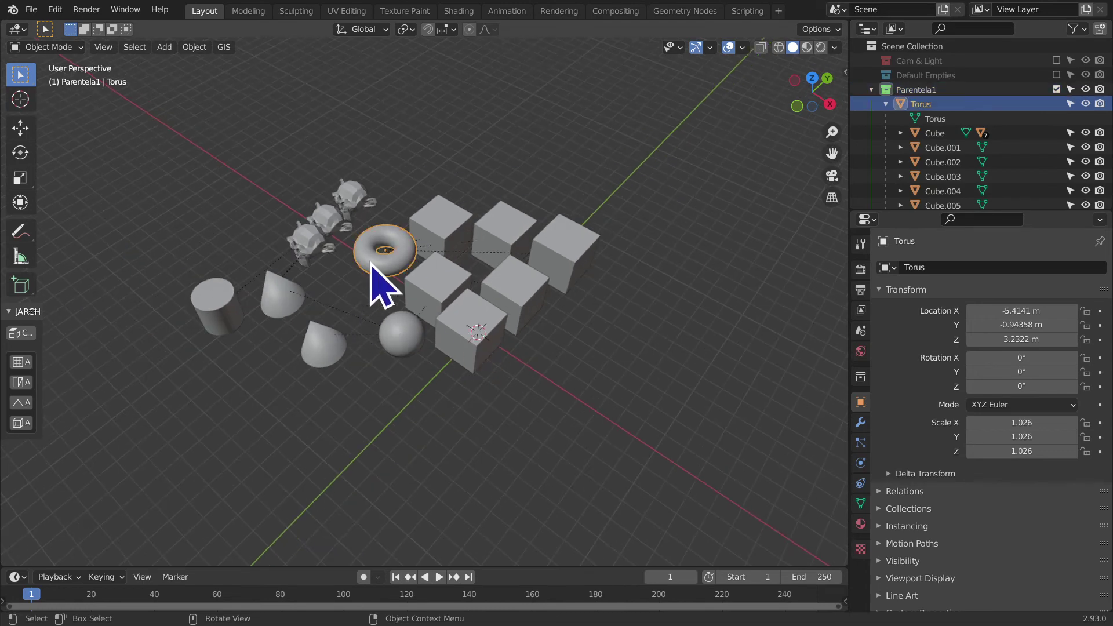
click(132, 46)
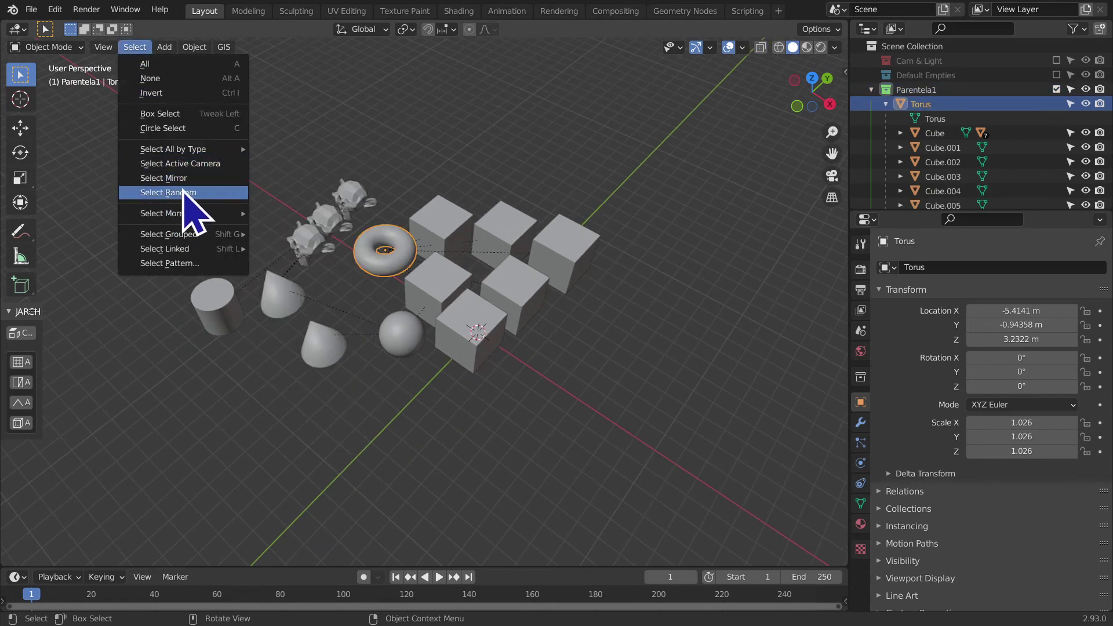
mouse_move(172, 213)
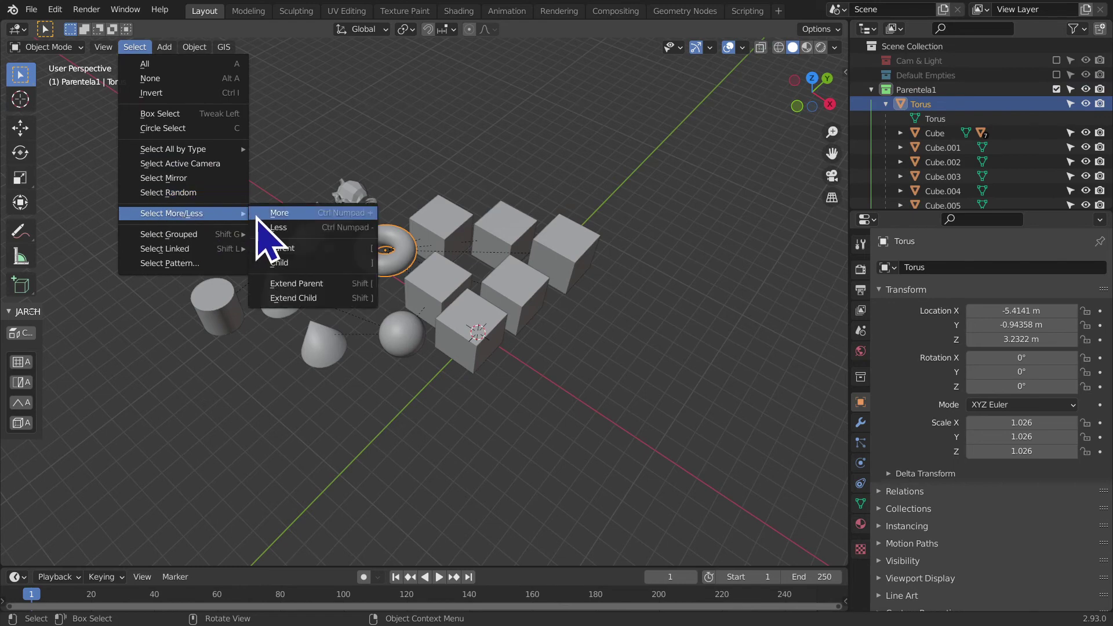
click(257, 215)
click(418, 243)
click(434, 265)
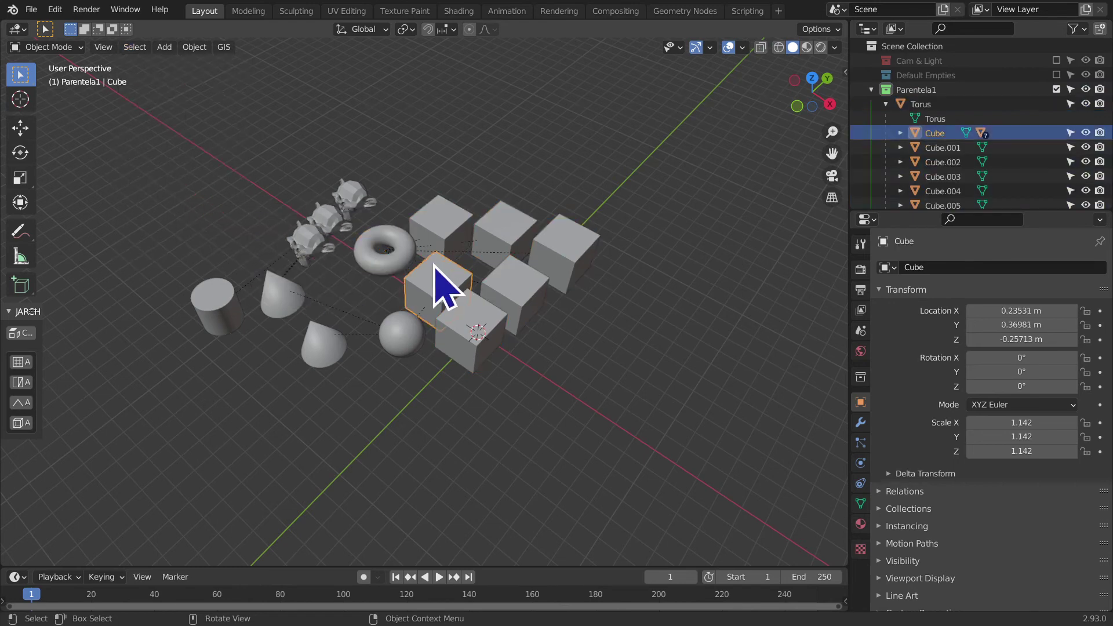
click(404, 254)
- Apply Select More again to reach the Torus's child cubes and then the sphere
click(136, 45)
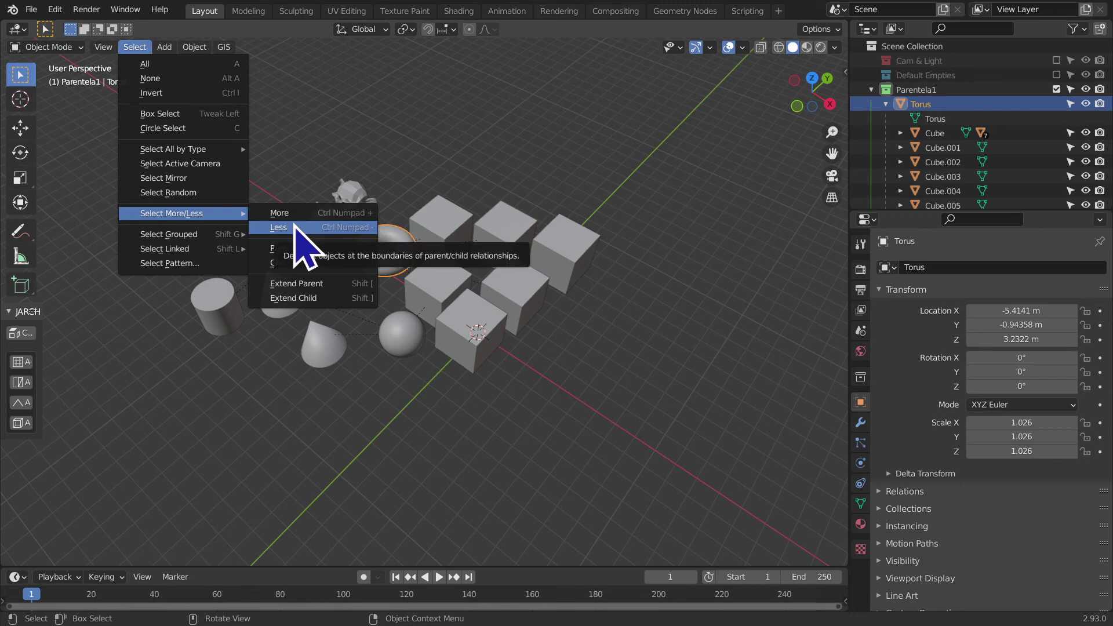
mouse_move(172, 213)
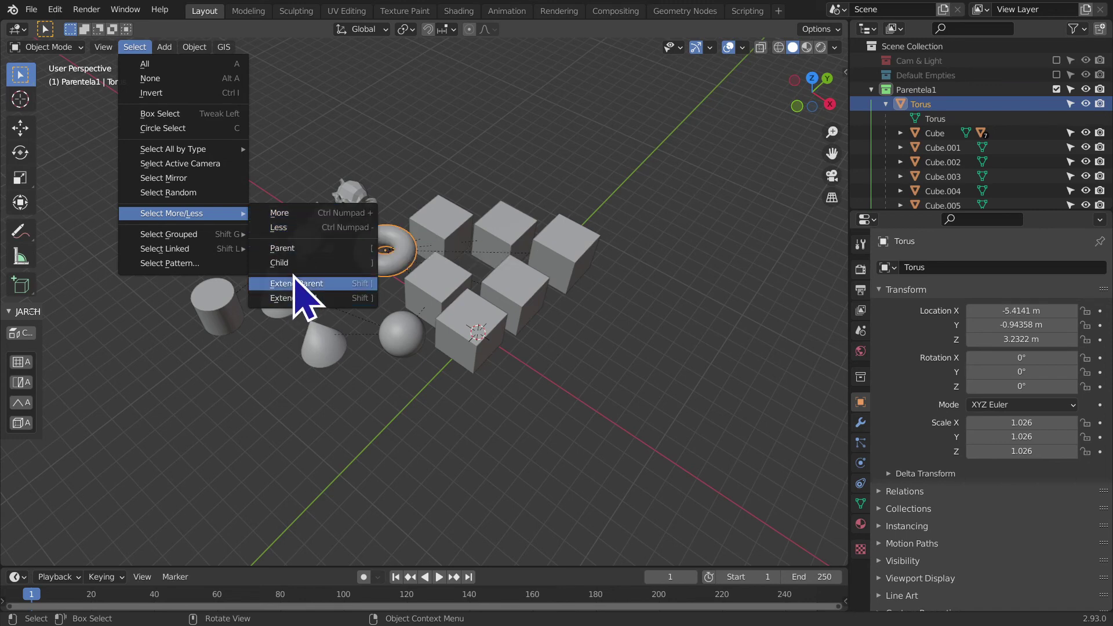
key(Up)
key(Up)
key(Up)
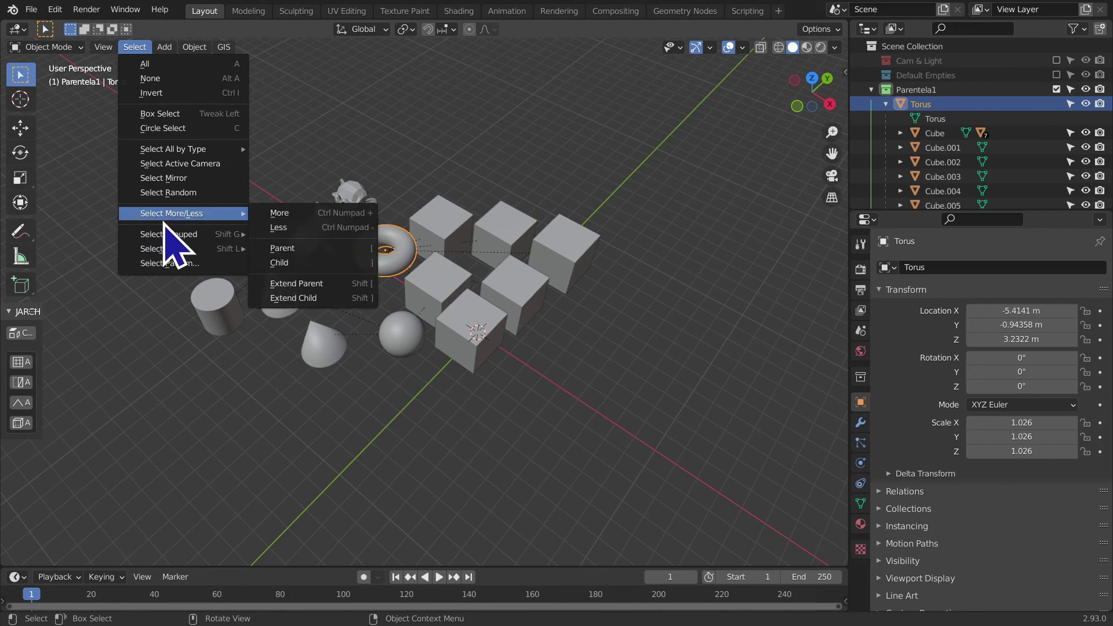
mouse_move(279, 213)
click(269, 214)
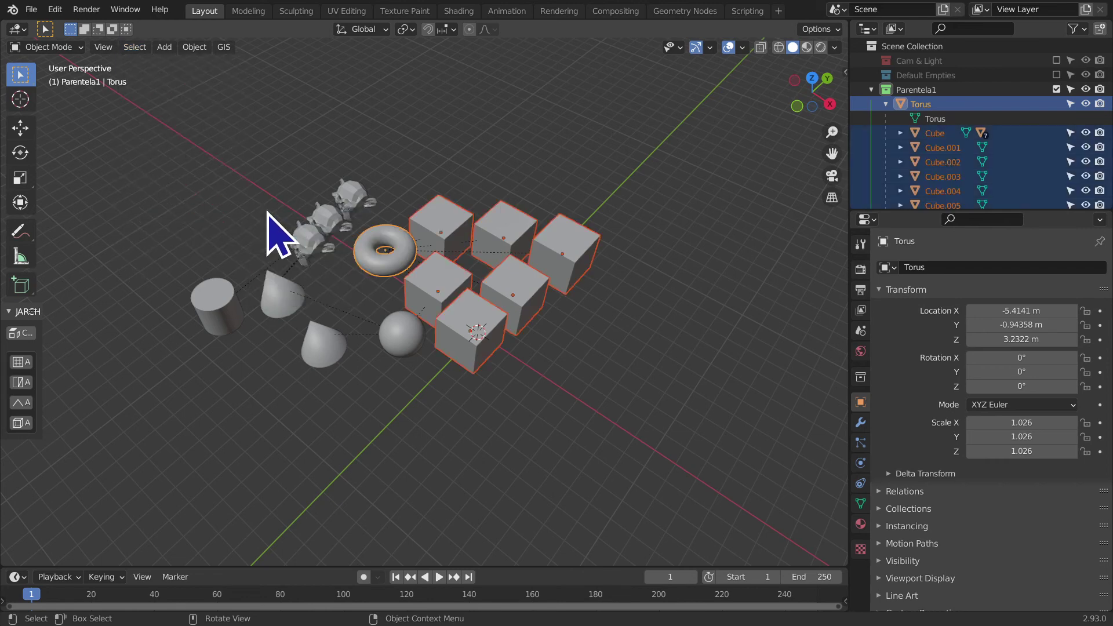
middle_drag(270, 213, 259, 250)
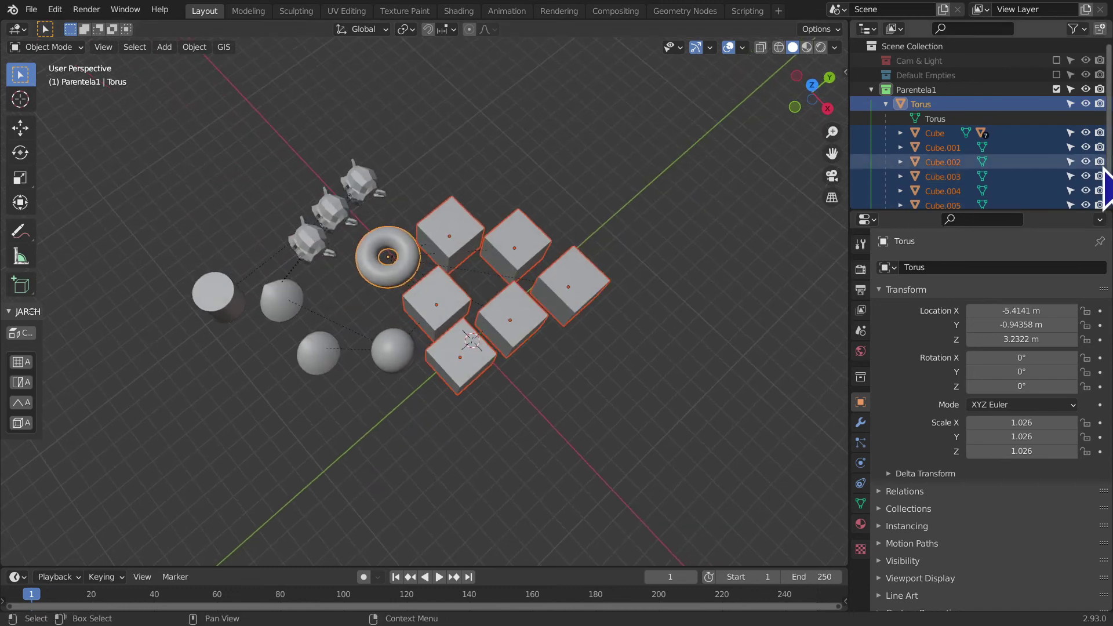
scroll(998, 191, down, 2)
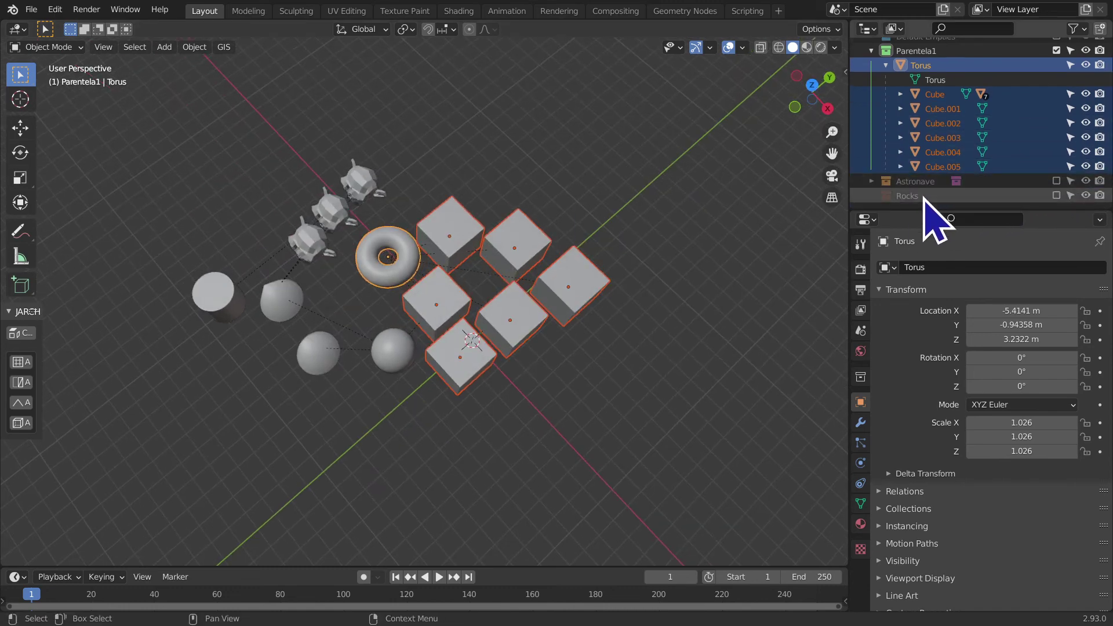
click(132, 49)
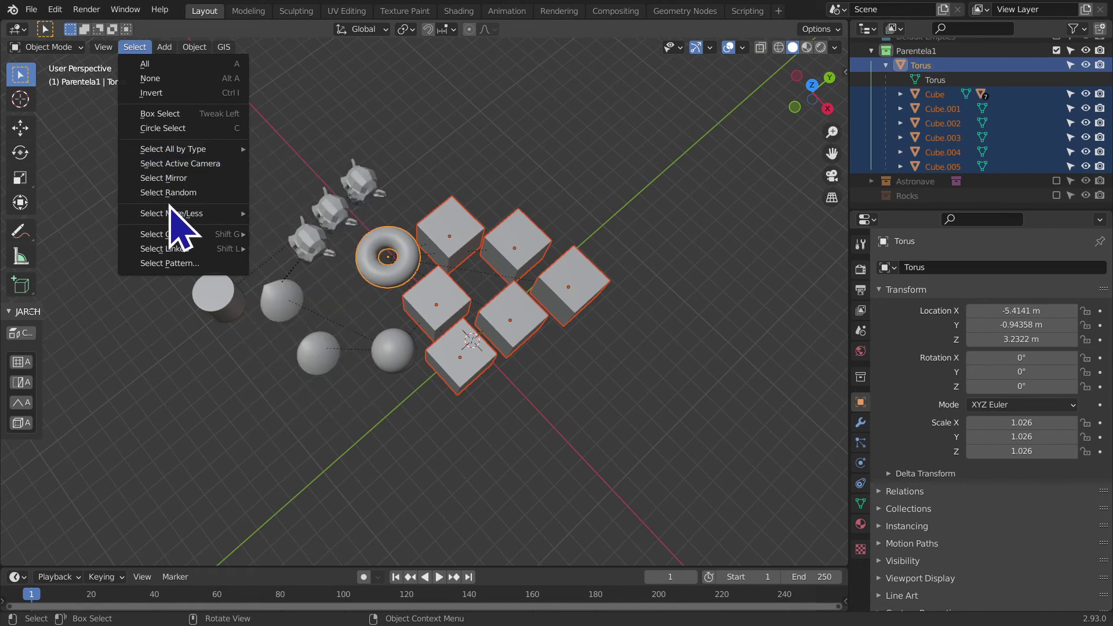
click(266, 210)
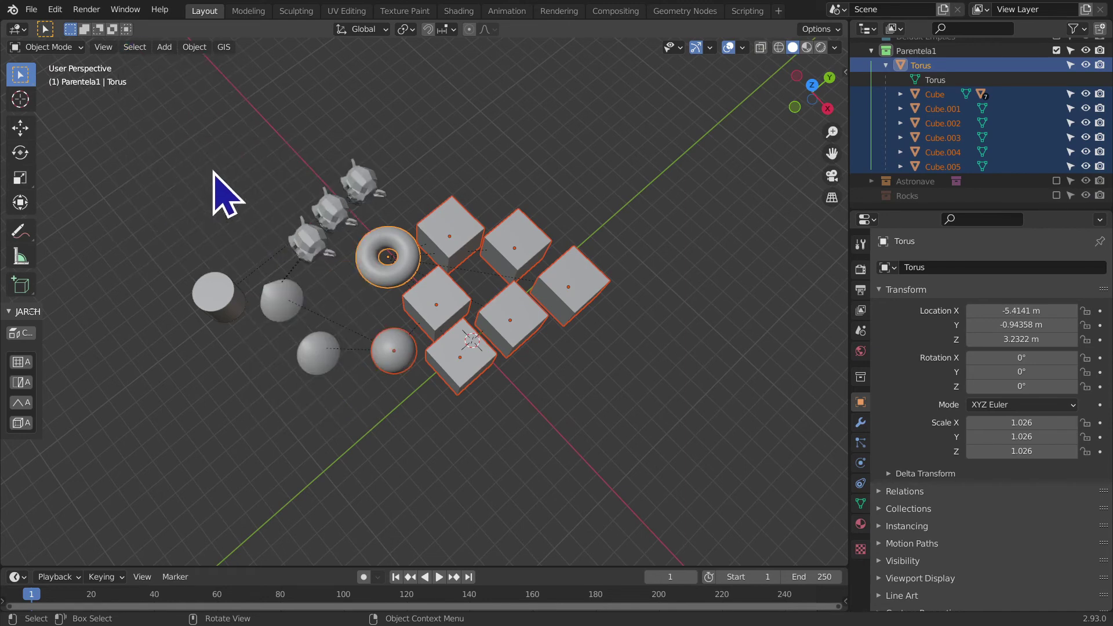
- Keep growing the selection to the next spheres and the Suzanne heads
click(136, 47)
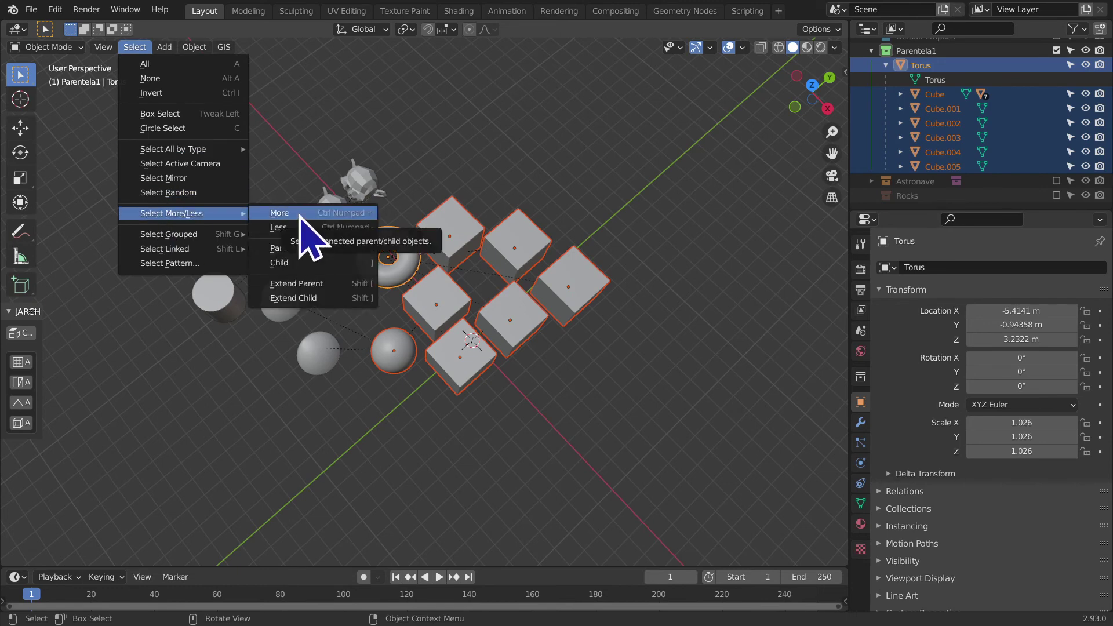
click(300, 216)
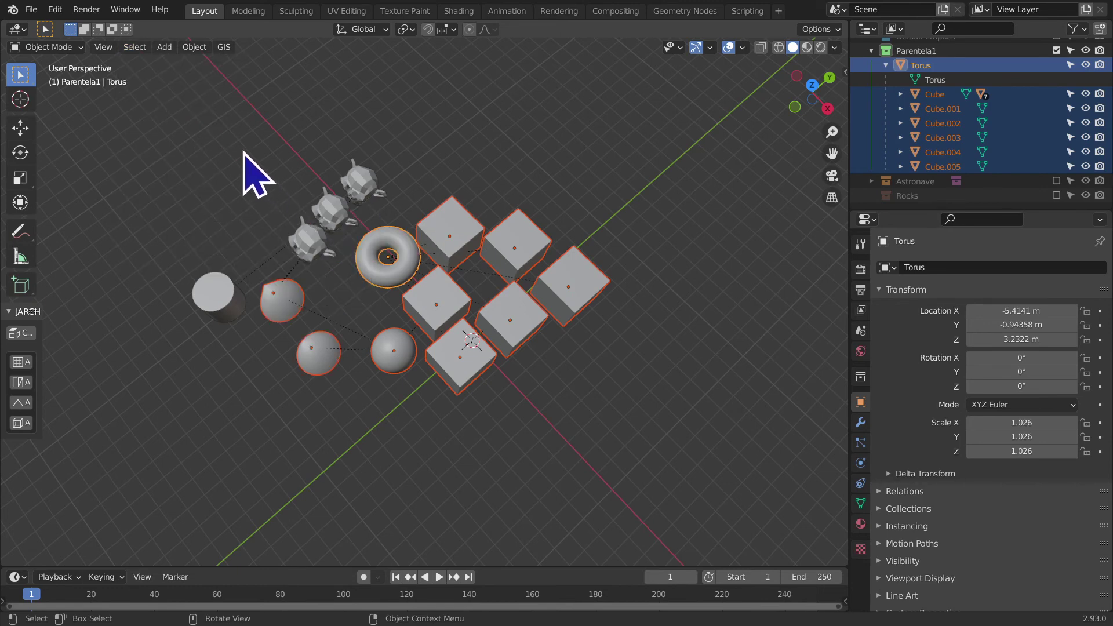
click(138, 50)
mouse_move(171, 213)
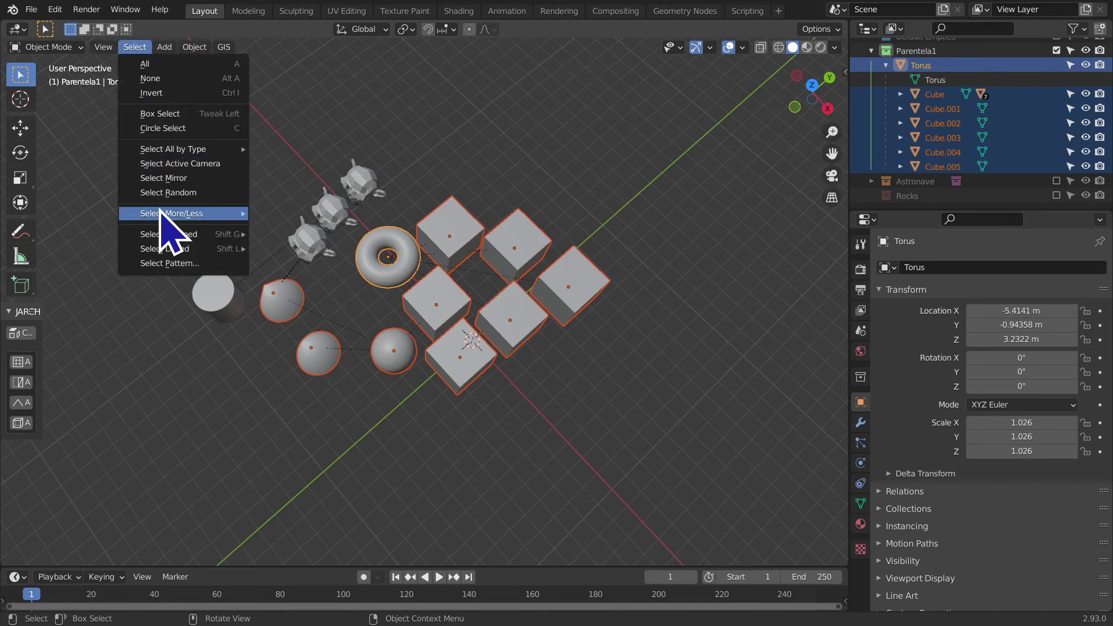
click(343, 213)
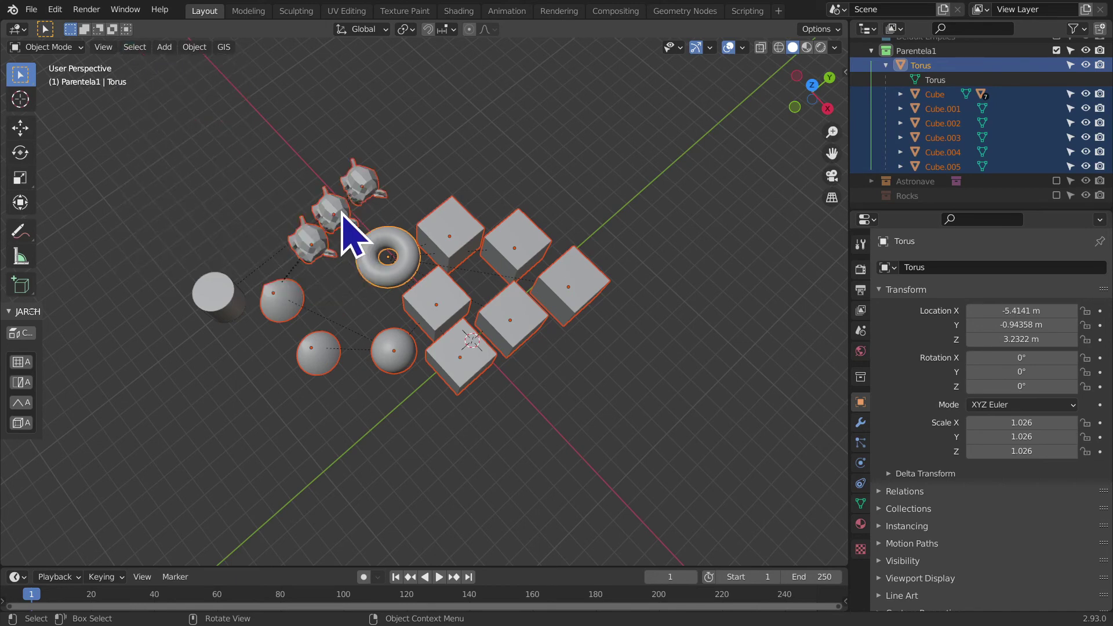
middle_drag(574, 316, 360, 256)
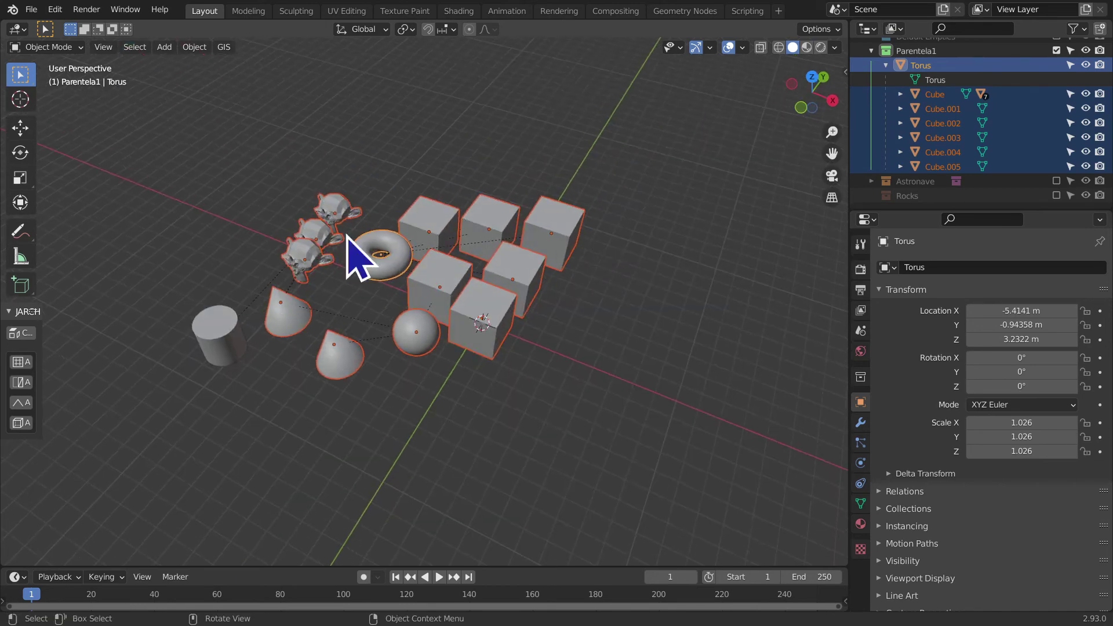
- Apply Select Less three times, dropping the outer monkey, the left cone and the sphere
click(134, 47)
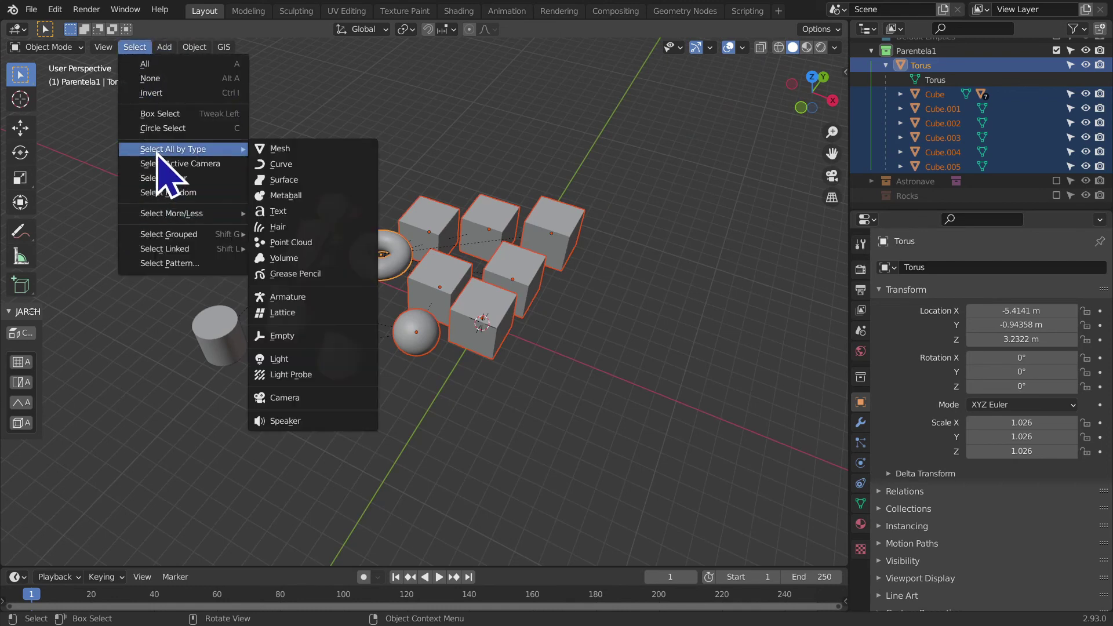
mouse_move(172, 214)
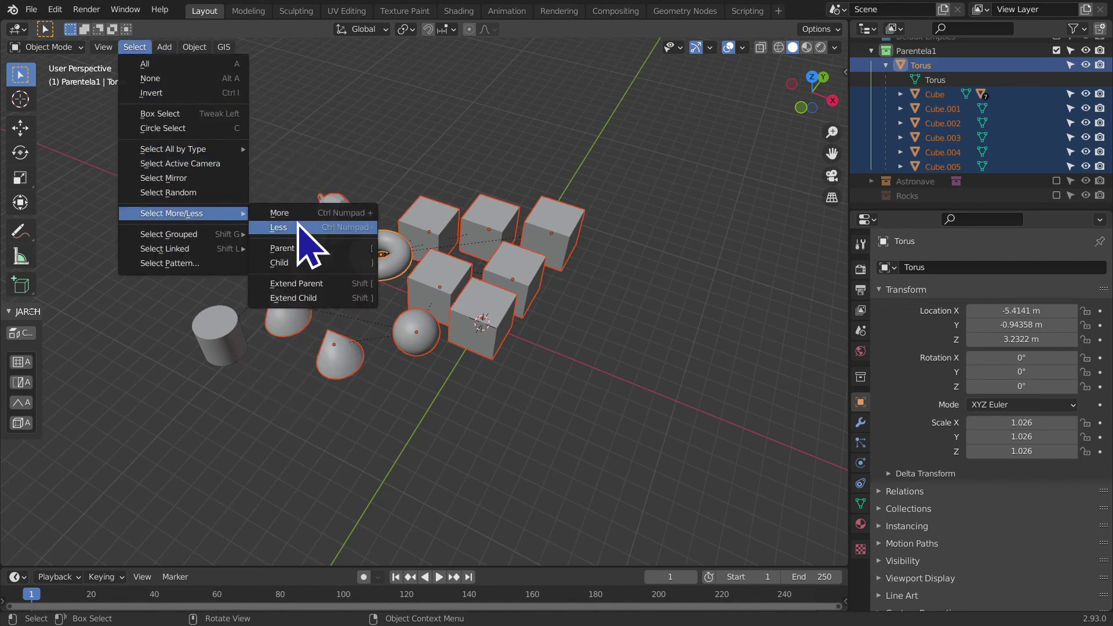
click(298, 227)
click(148, 51)
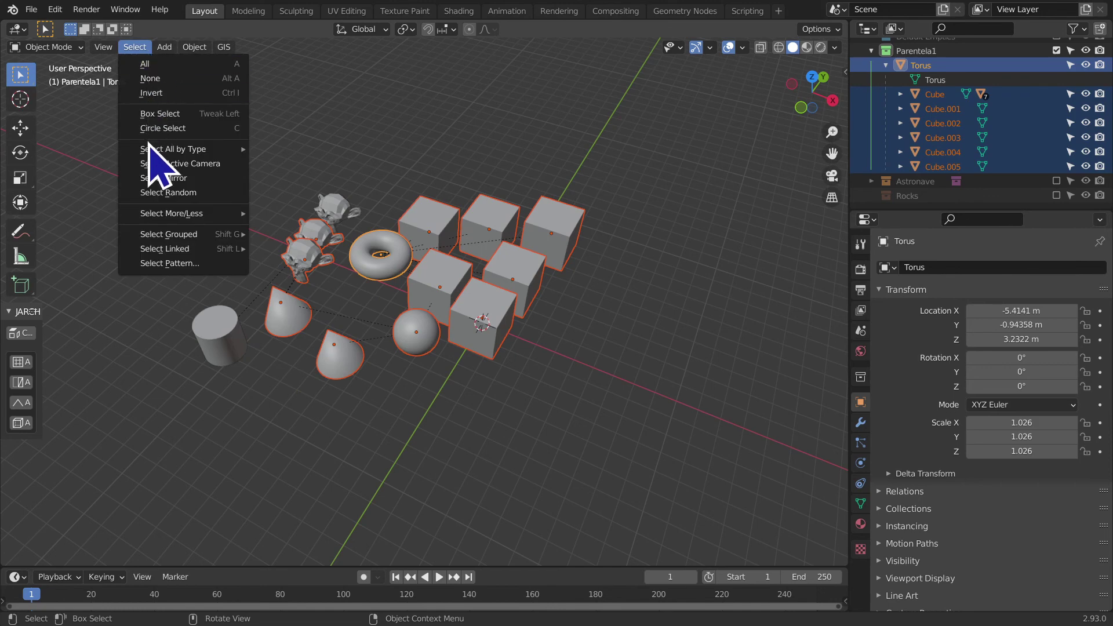
click(312, 231)
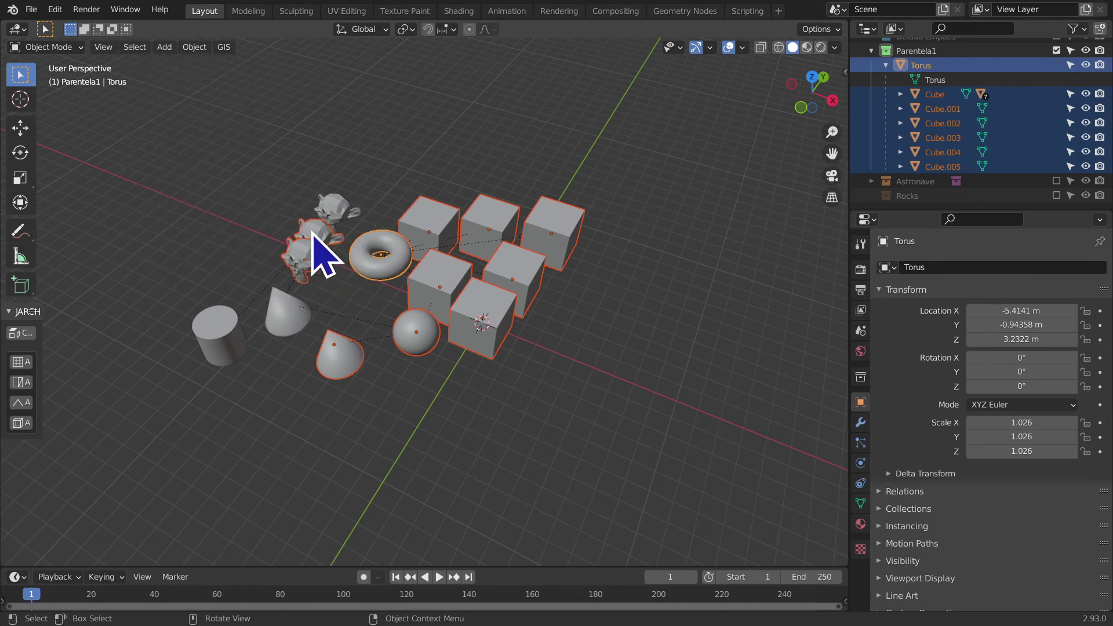
click(137, 49)
mouse_move(171, 214)
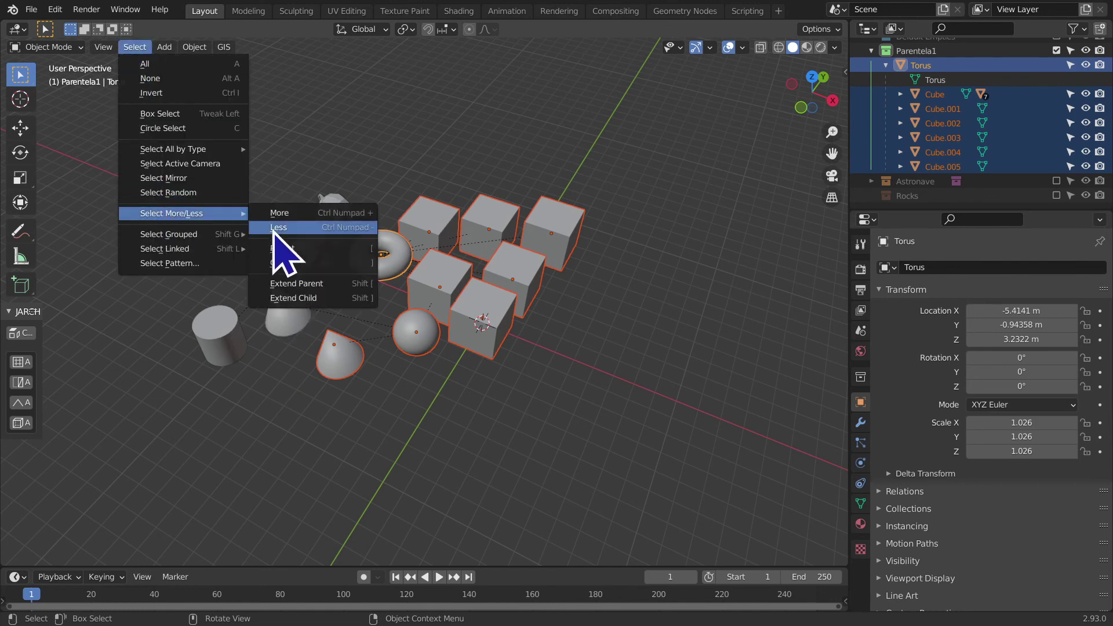
click(310, 231)
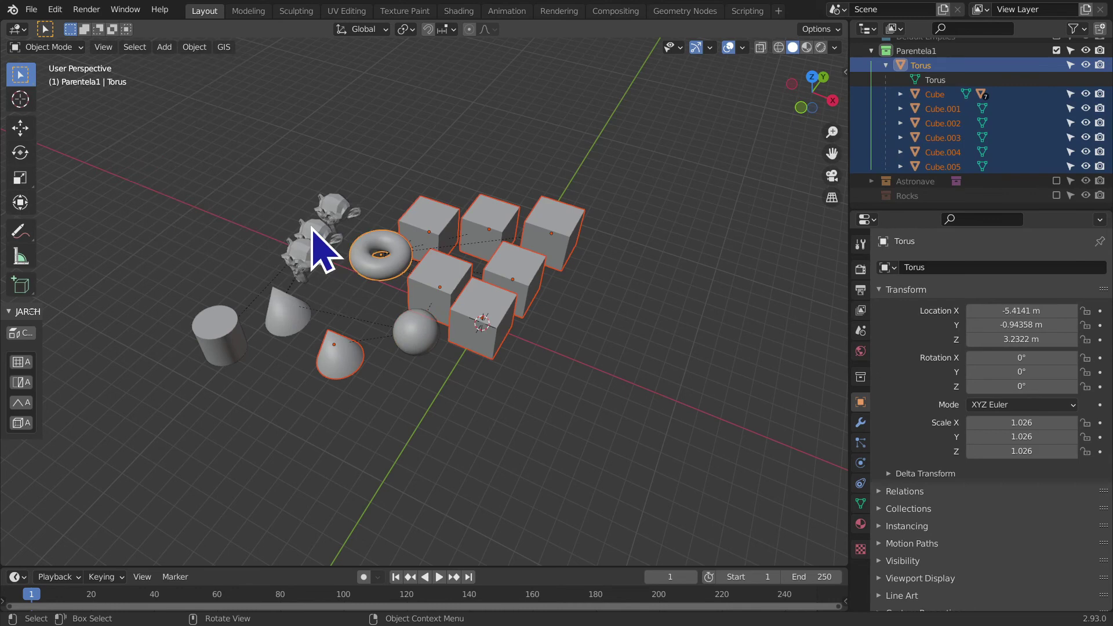
- Shrink the selection further, deselecting the last cone, the Torus and the remaining cubes
click(135, 47)
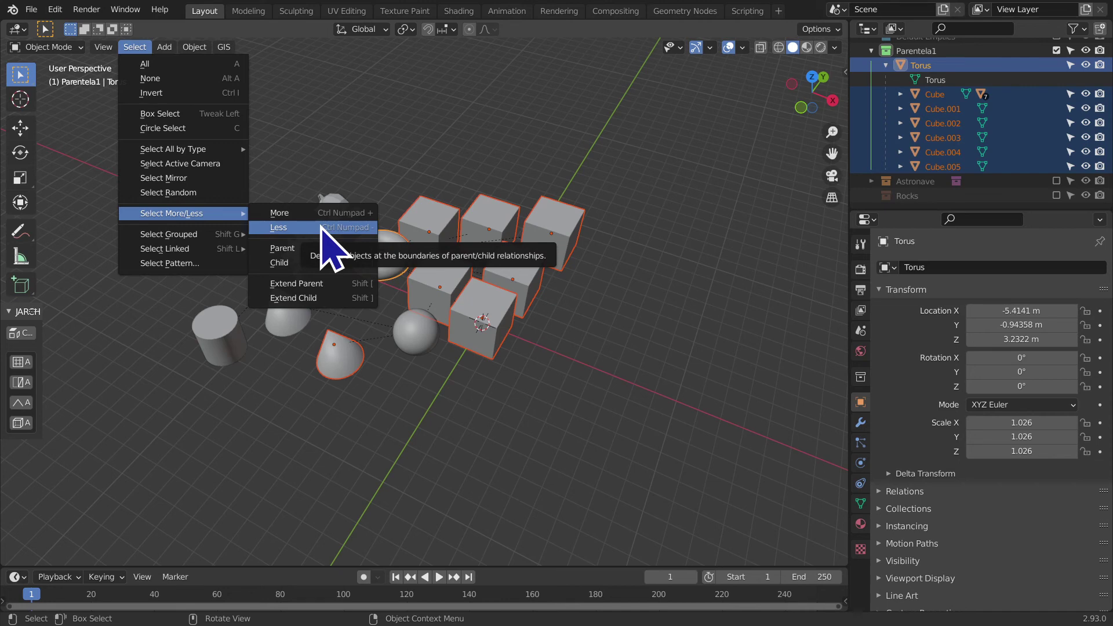
click(321, 228)
click(135, 46)
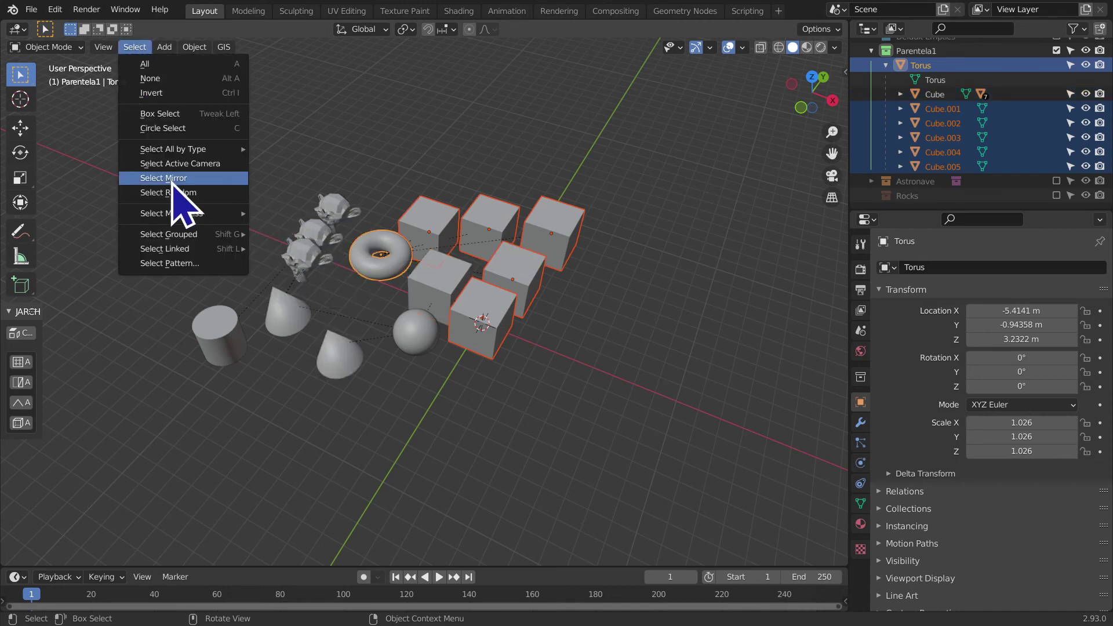
click(271, 230)
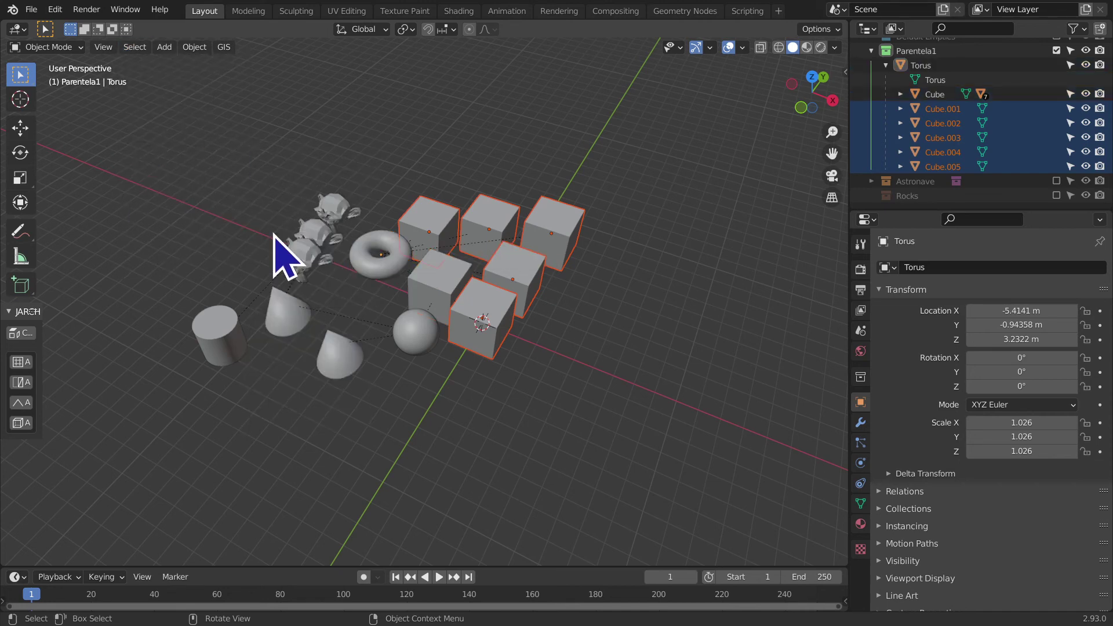
click(134, 47)
mouse_move(171, 214)
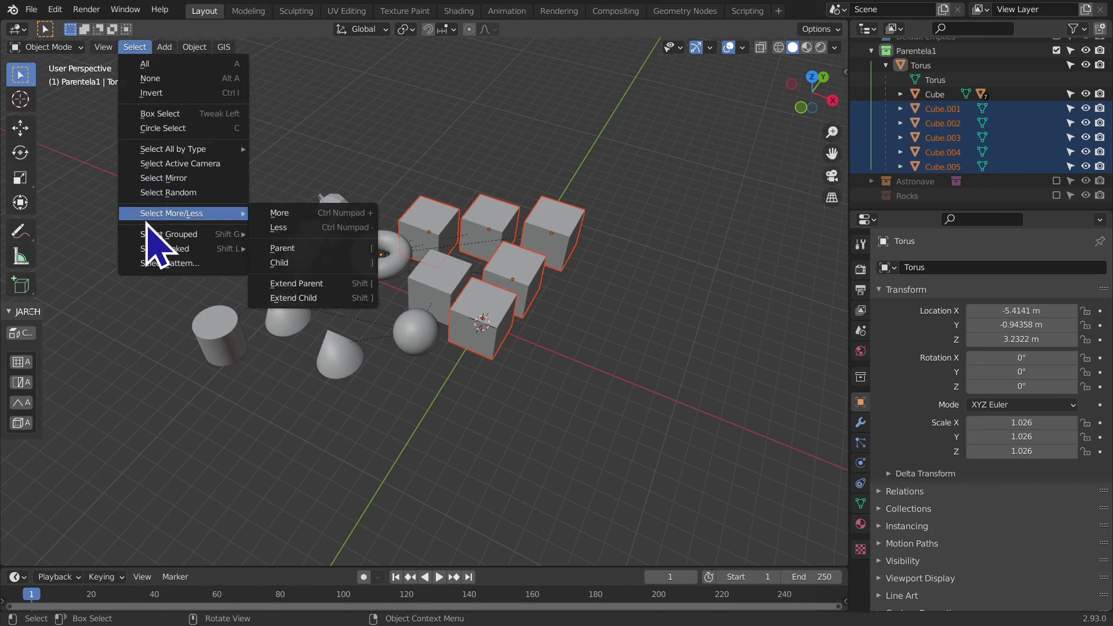
click(306, 227)
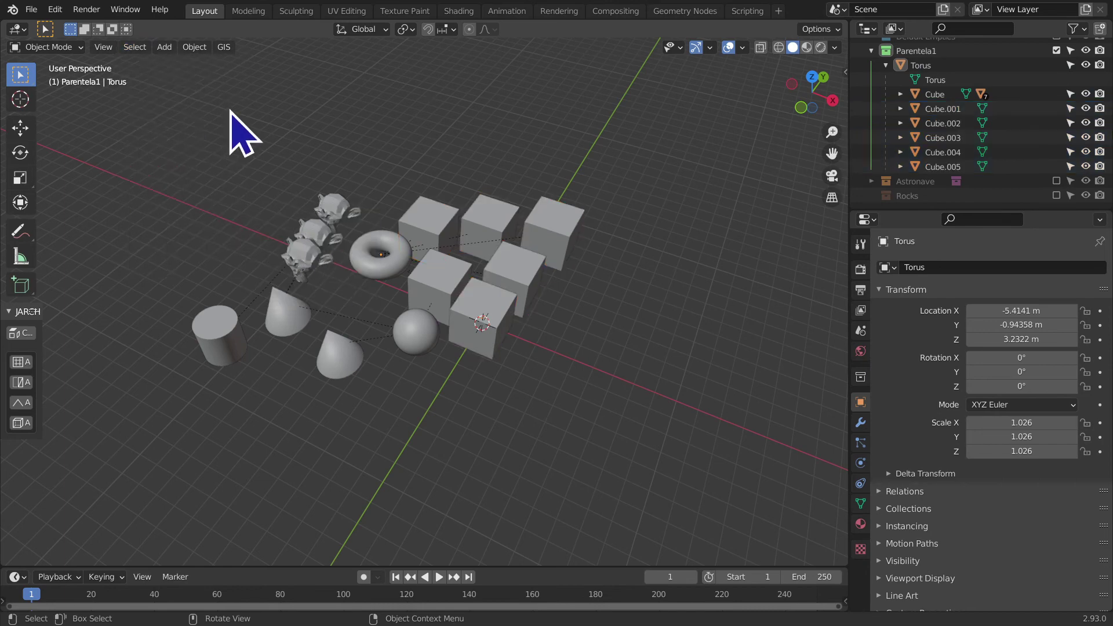
- Select the Torus and look over the hierarchy selection options without applying one
middle_drag(211, 218, 401, 281)
click(400, 281)
scroll(313, 256, up, 6)
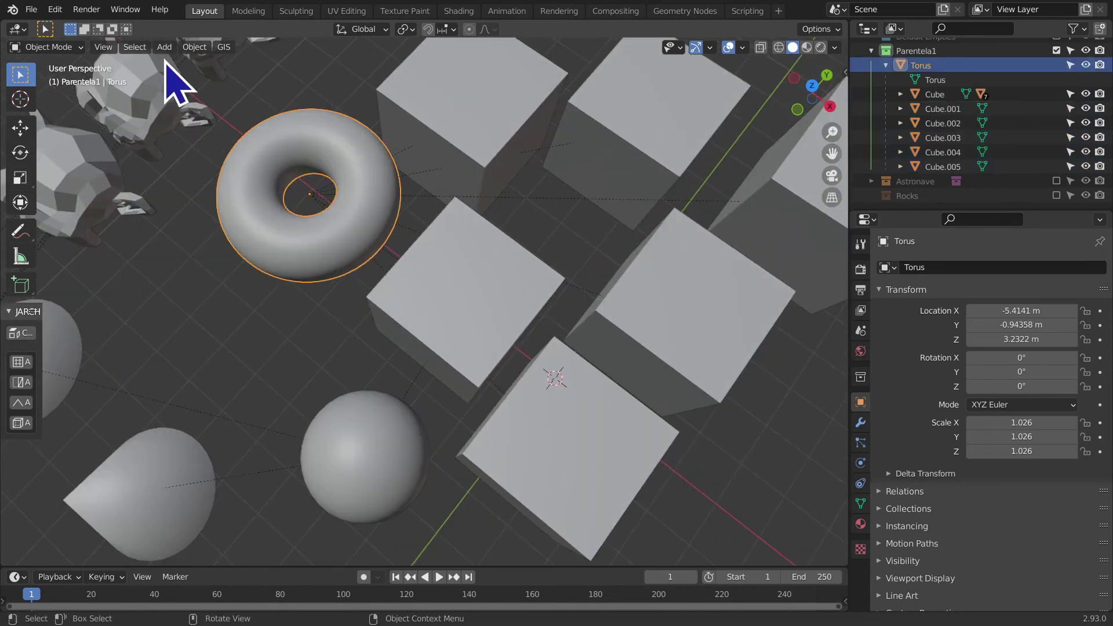
click(136, 47)
mouse_move(183, 213)
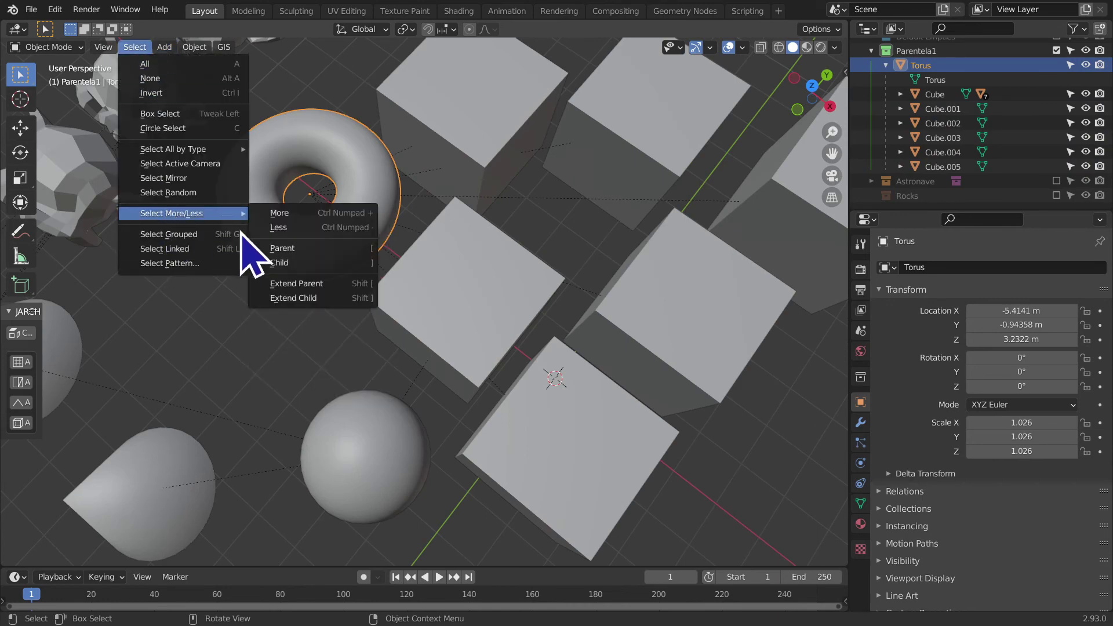
click(310, 249)
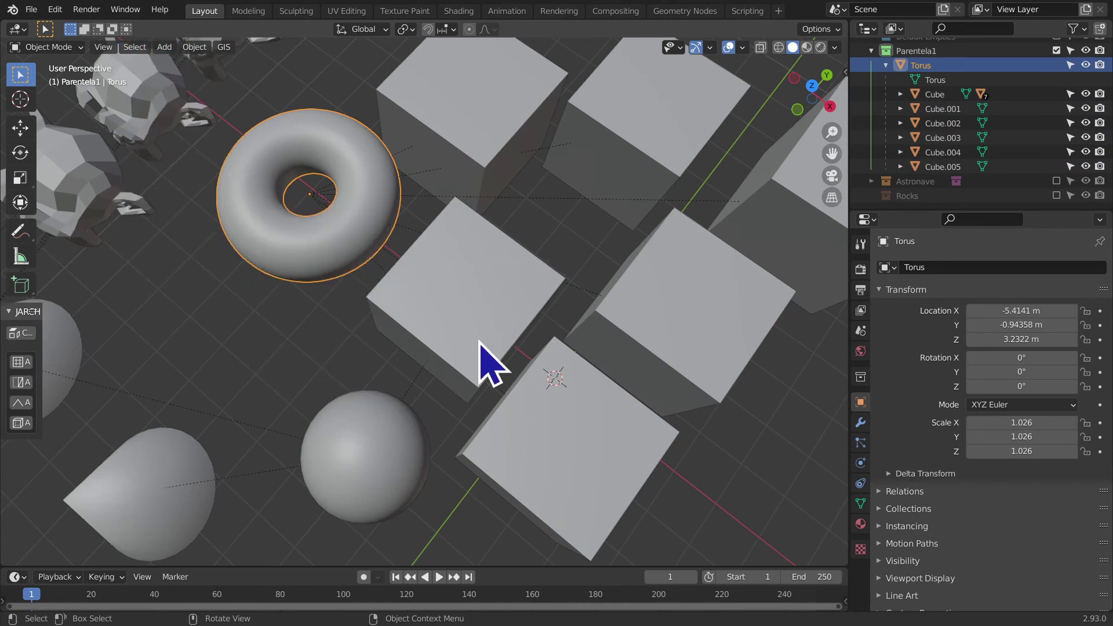
- Select the bottom cube Cube.004 and jump up to its parent Torus
click(595, 473)
click(140, 62)
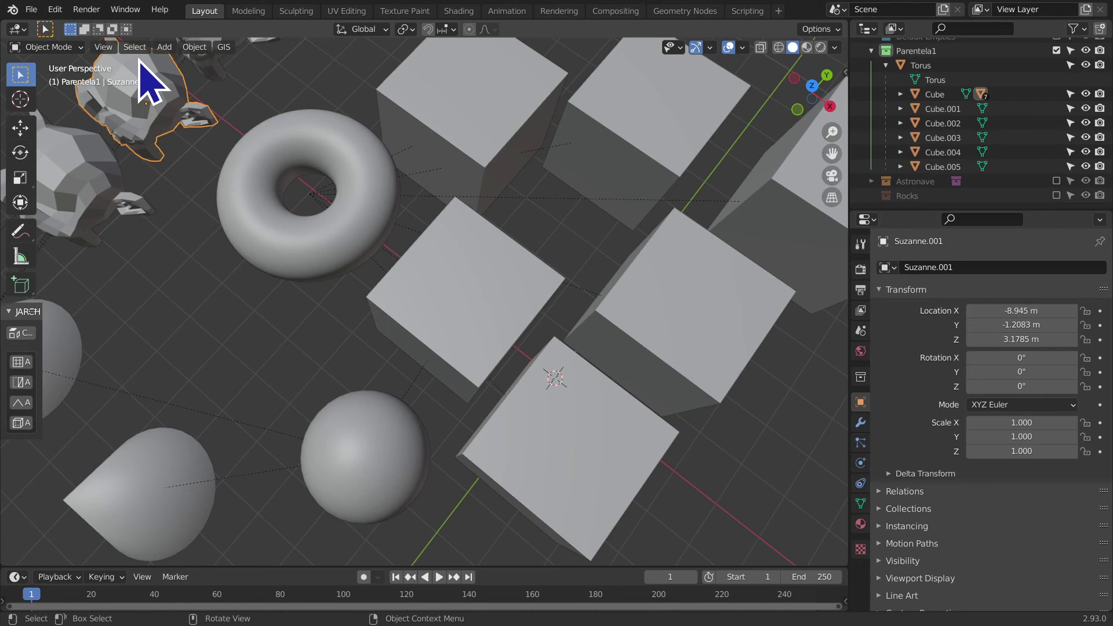
click(542, 356)
click(135, 47)
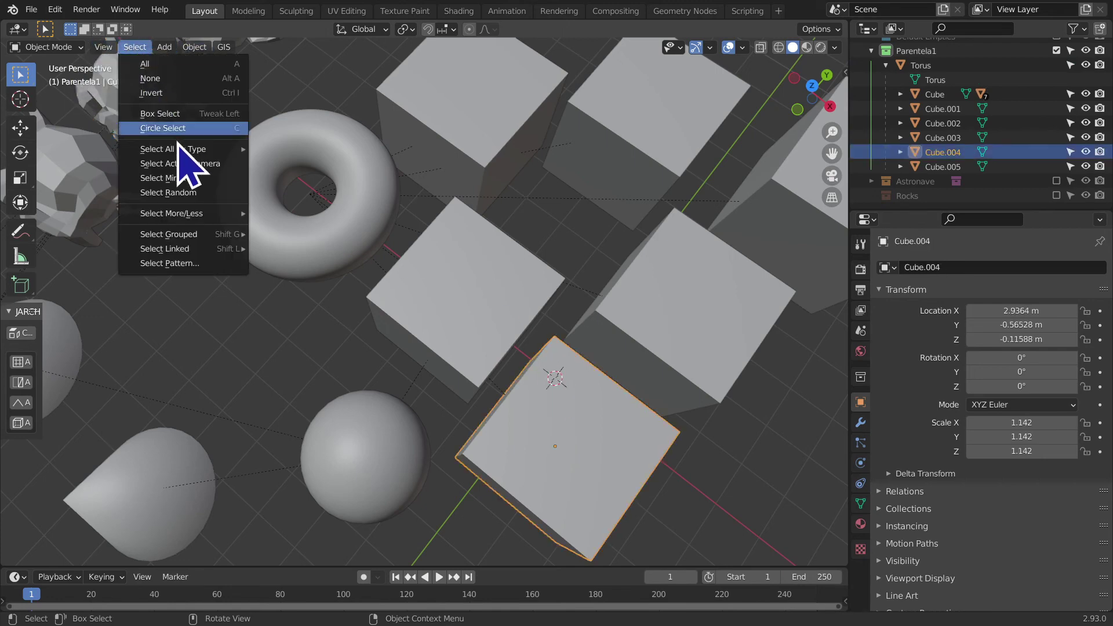
click(296, 249)
- Step down from the Torus to its child cubes
scroll(307, 295, down, 3)
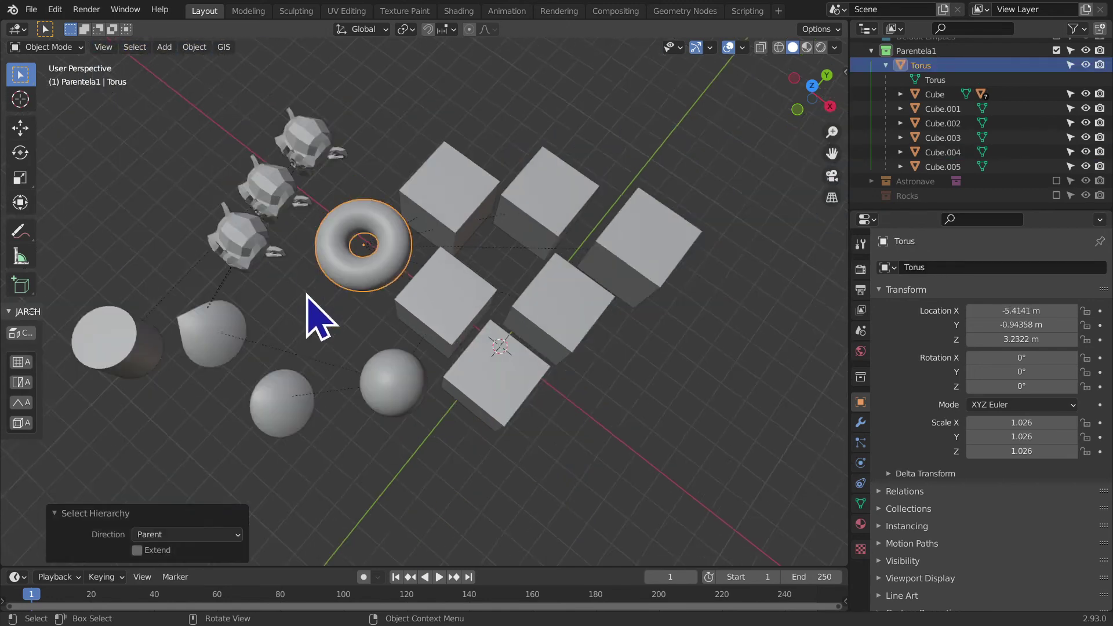
mouse_move(307, 295)
middle_down()
mouse_move(362, 194)
mouse_move(338, 255)
mouse_move(179, 211)
middle_up()
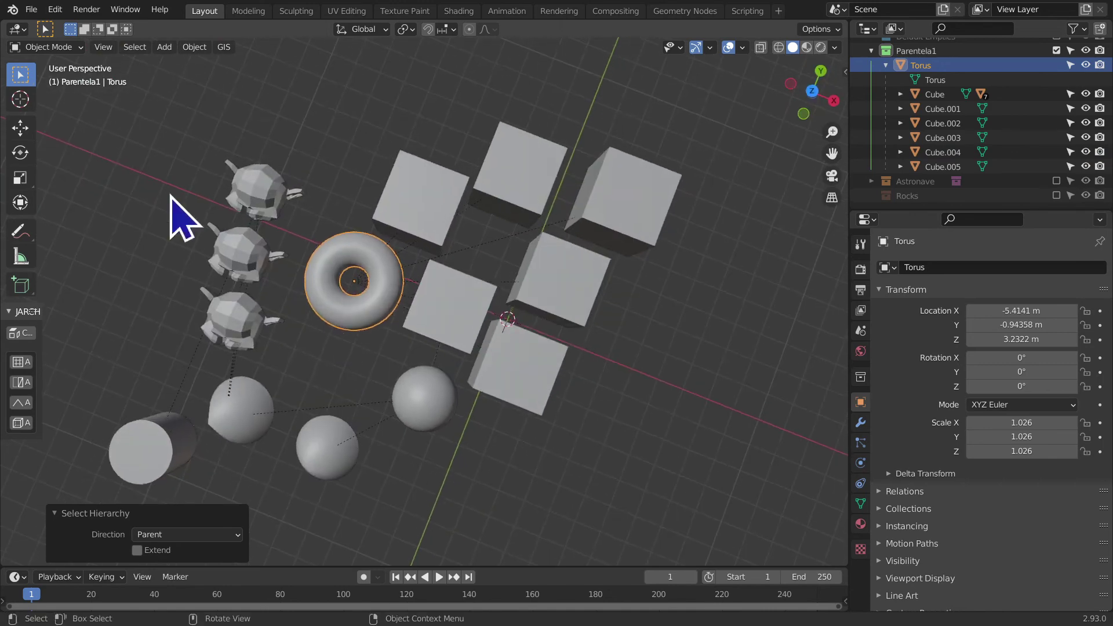
middle_drag(294, 318, 317, 240)
click(135, 47)
mouse_move(171, 213)
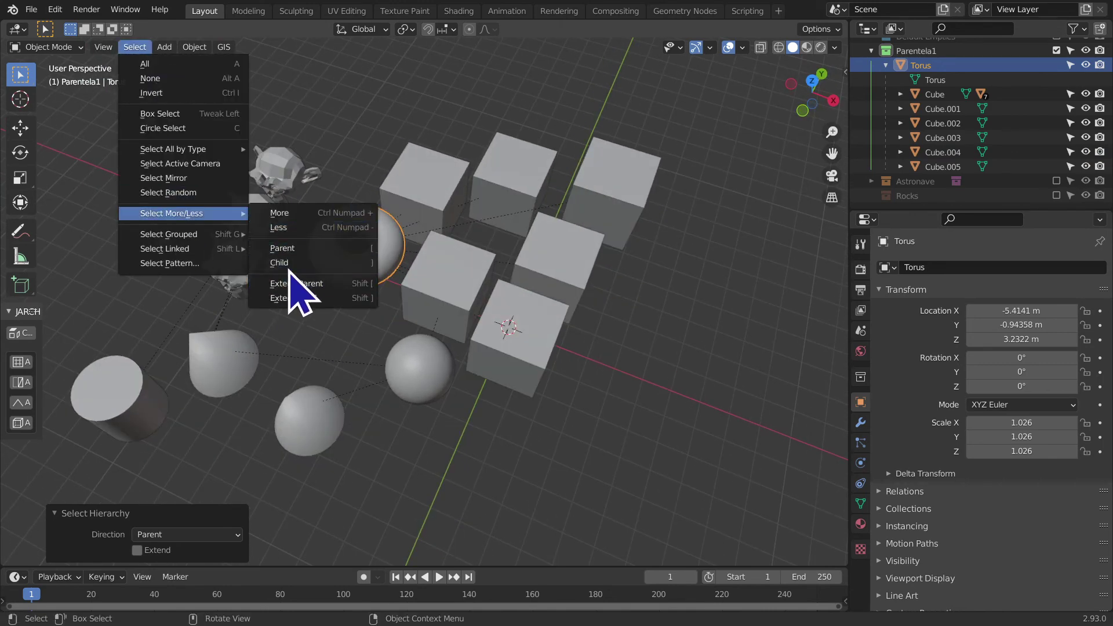
click(294, 264)
- Step down two child levels: to the middle sphere, then its children
middle_drag(294, 272, 276, 303)
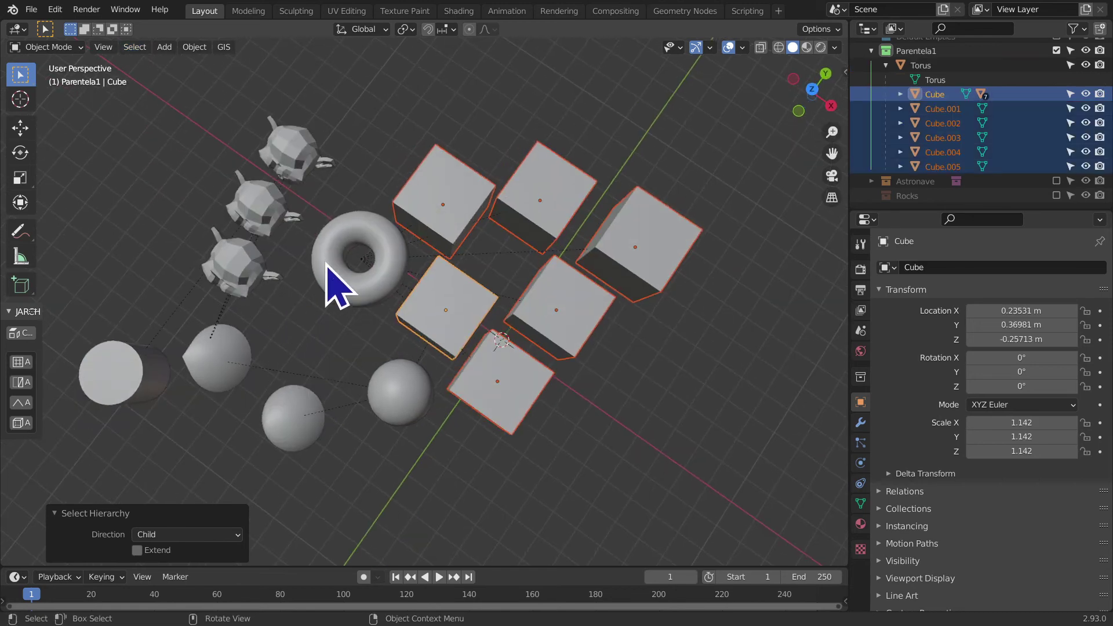
middle_drag(290, 258, 246, 194)
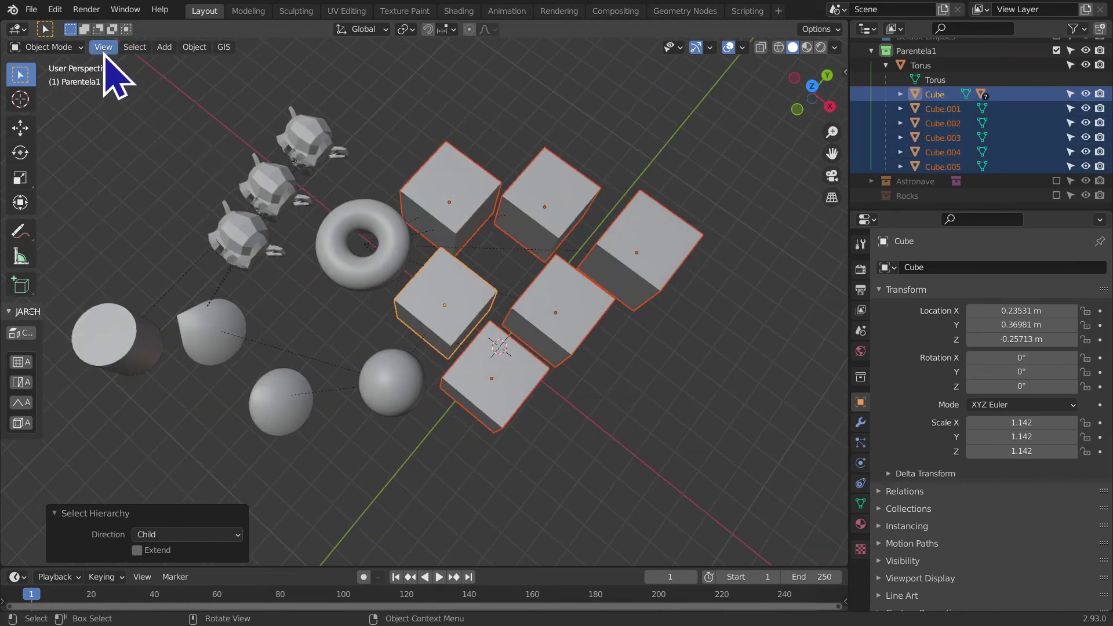
click(143, 50)
mouse_move(172, 214)
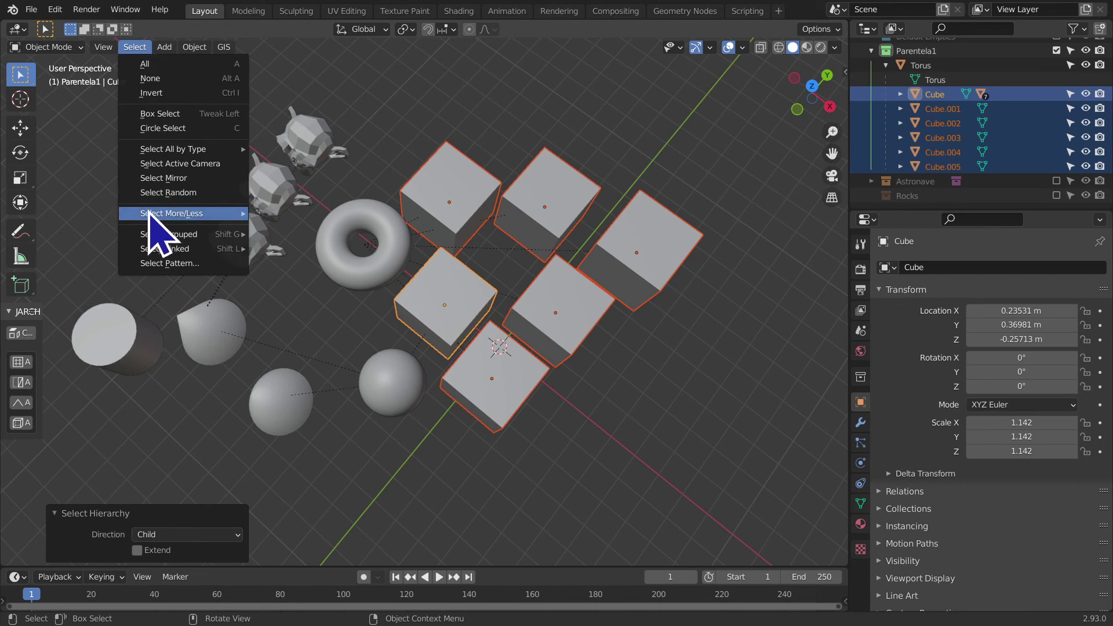
click(301, 264)
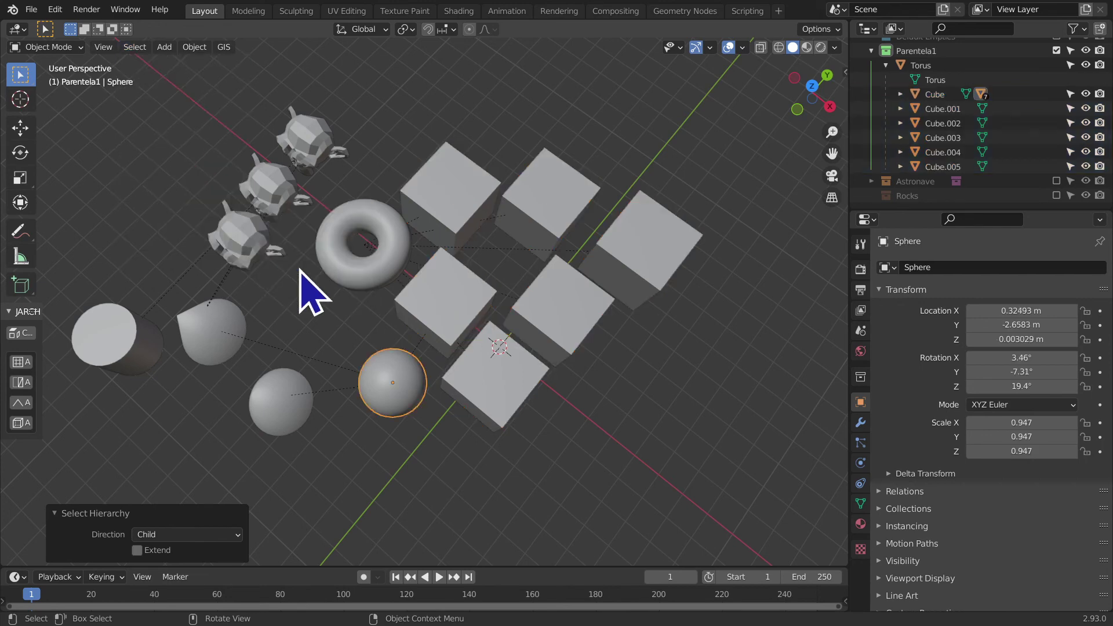
click(129, 50)
mouse_move(171, 214)
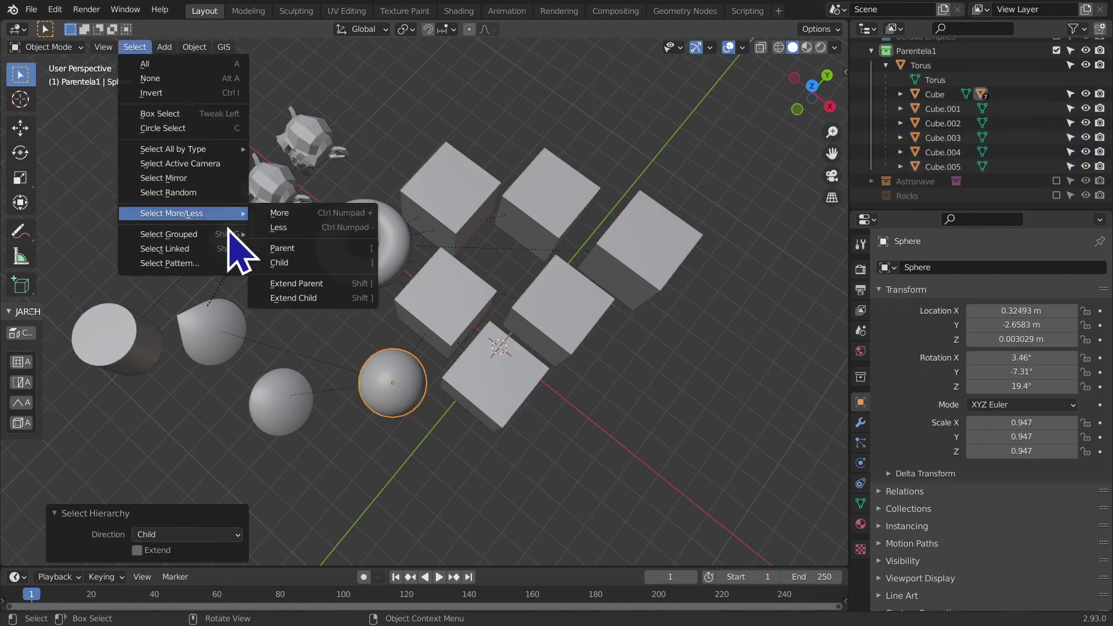
click(305, 263)
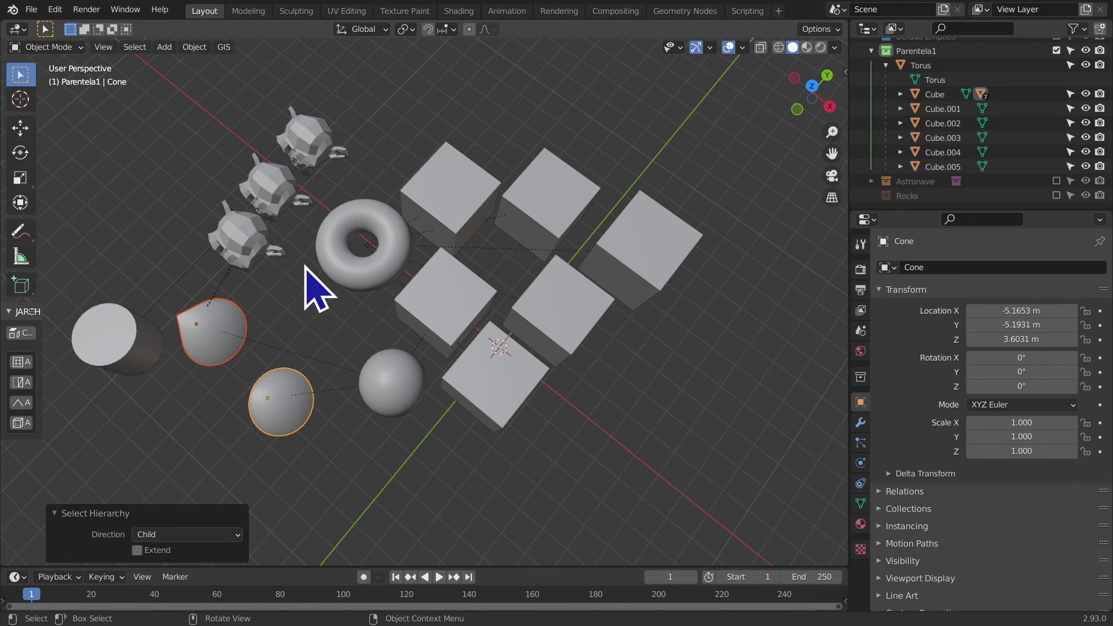
- Step down to the Suzanne heads, then to their child Cylinder
click(133, 48)
mouse_move(172, 213)
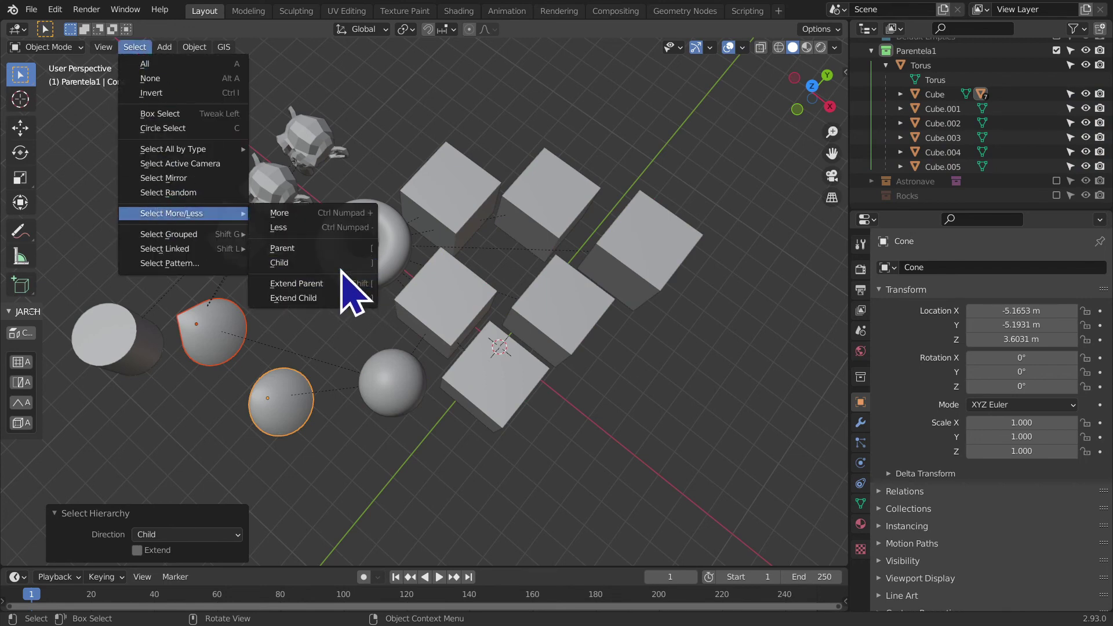
click(342, 264)
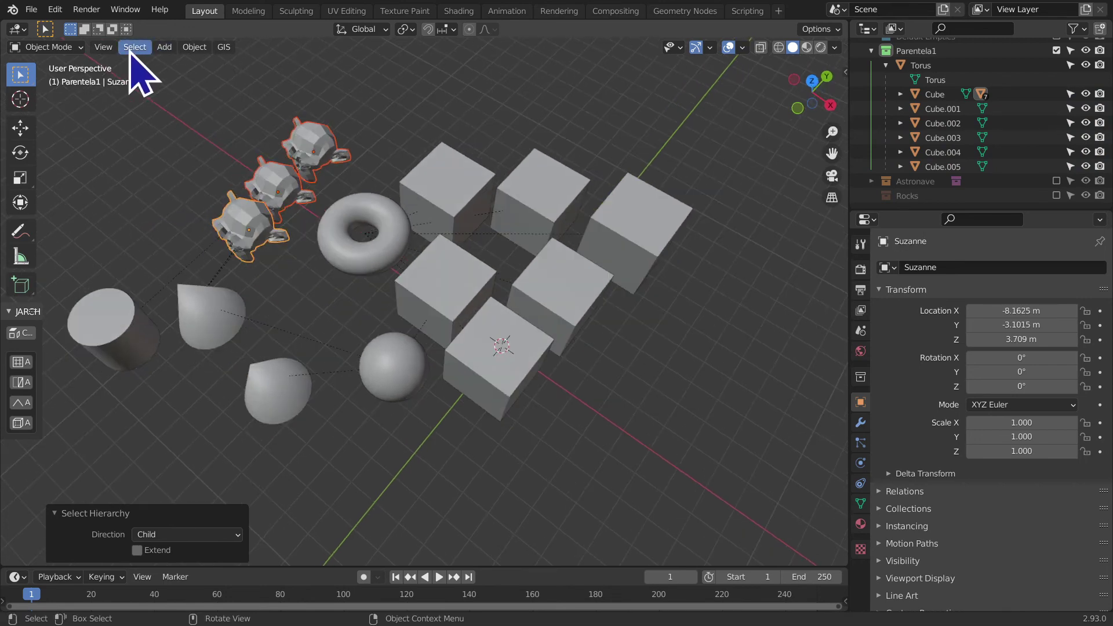
click(135, 47)
click(316, 266)
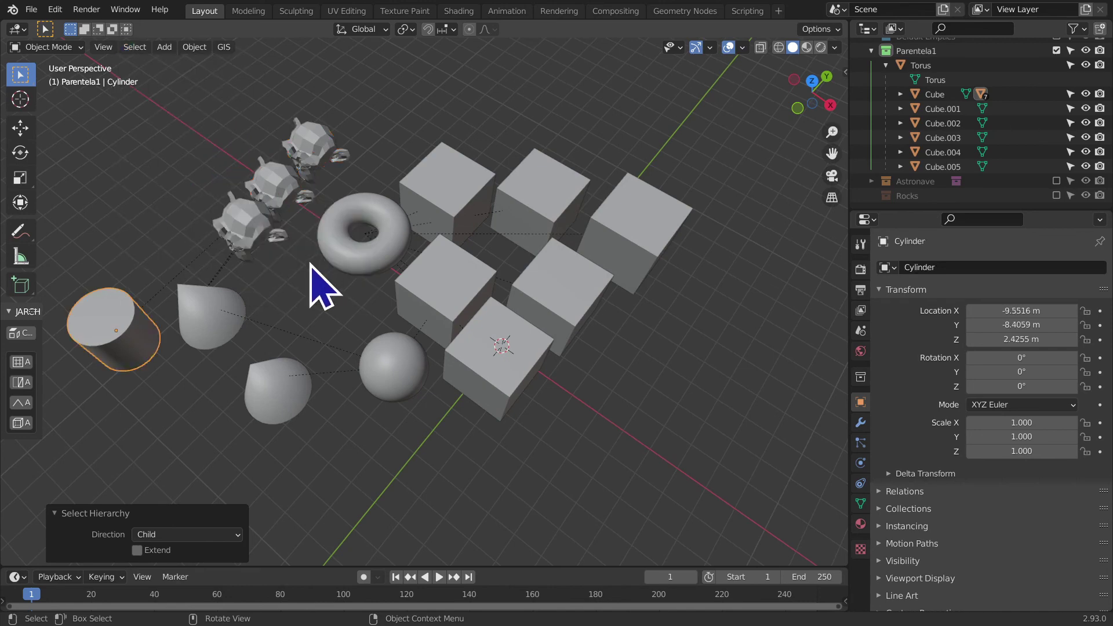
- Pull the view back and select the Torus again
mouse_move(319, 286)
middle_down()
mouse_move(392, 224)
mouse_move(318, 418)
mouse_move(336, 400)
mouse_move(331, 310)
middle_up()
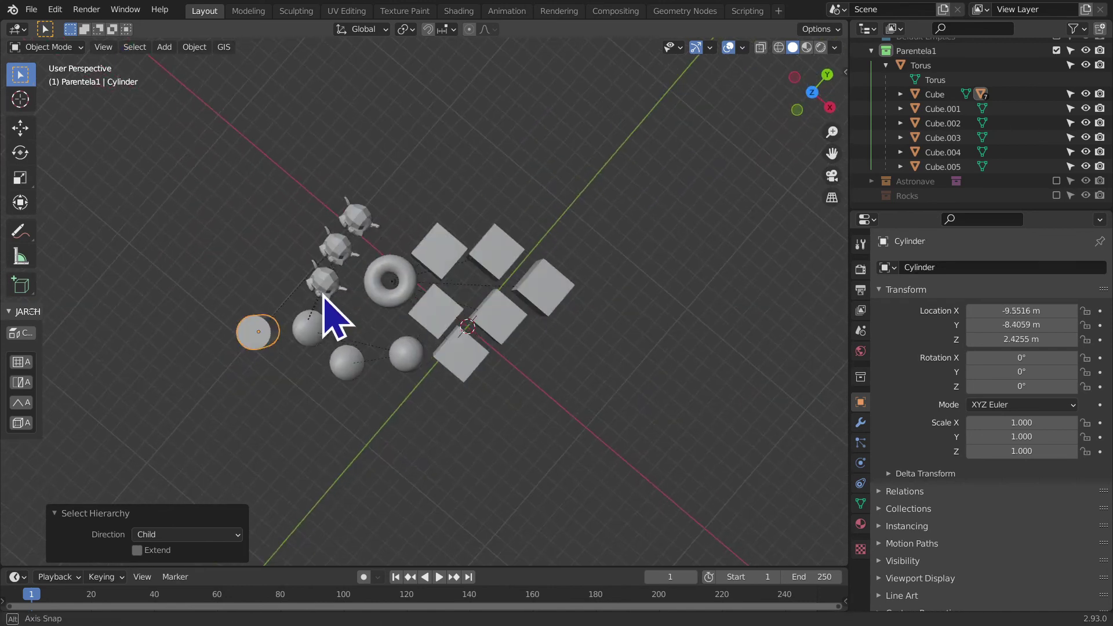
scroll(335, 355, up, 3)
scroll(343, 323, up, 4)
scroll(343, 323, down, 2)
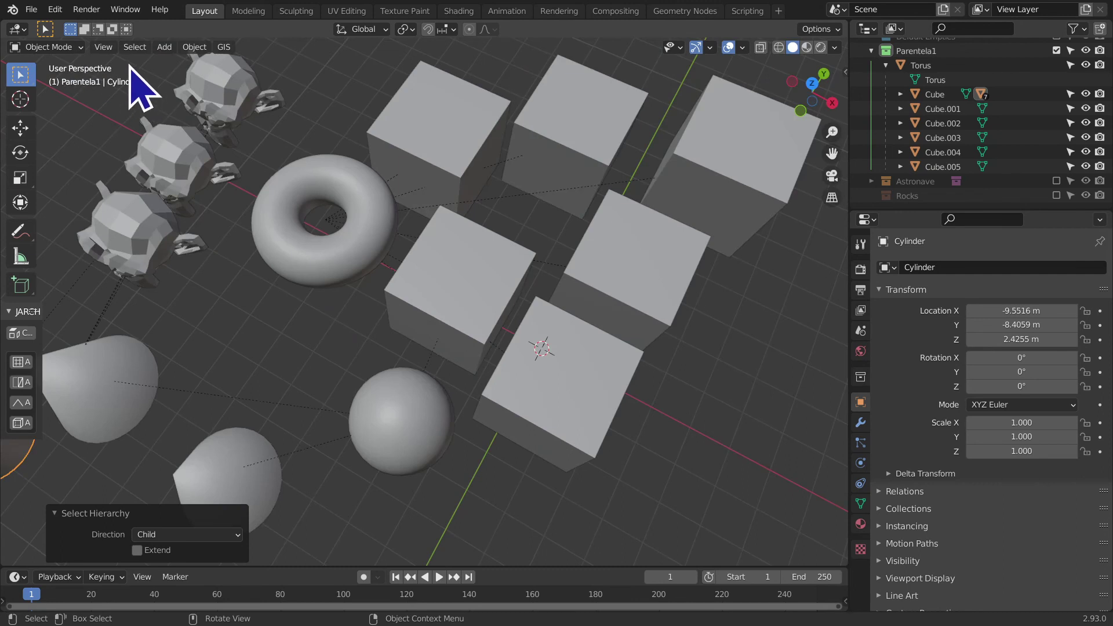
click(135, 47)
click(369, 210)
- Make the bottom cube Cube.004 the selected, active object
click(135, 47)
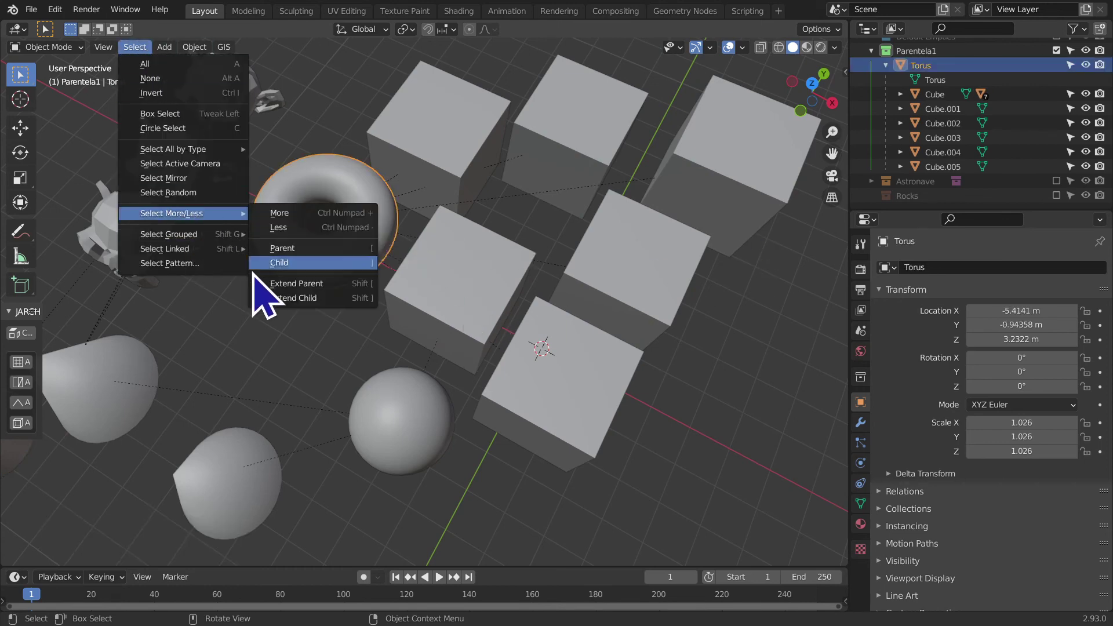
click(274, 284)
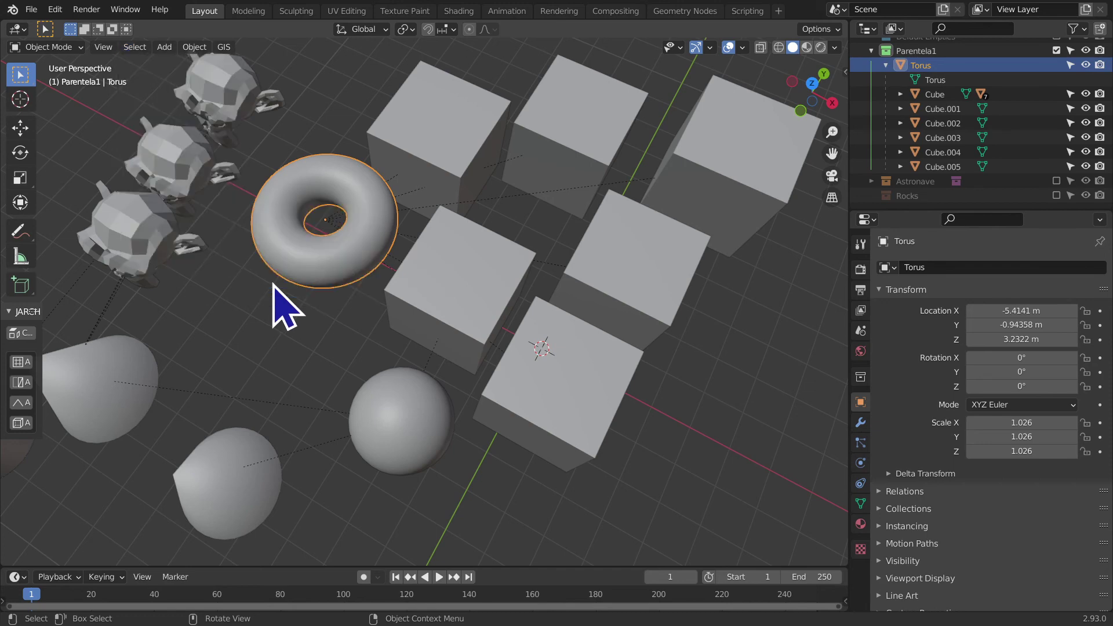
click(135, 47)
click(595, 342)
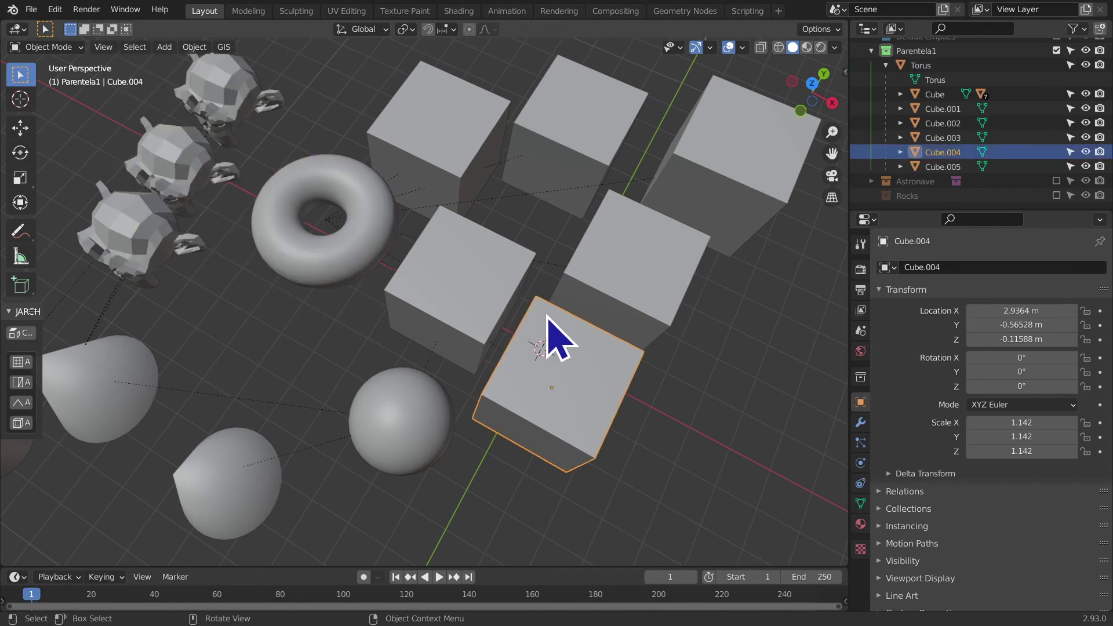
click(136, 48)
mouse_move(173, 213)
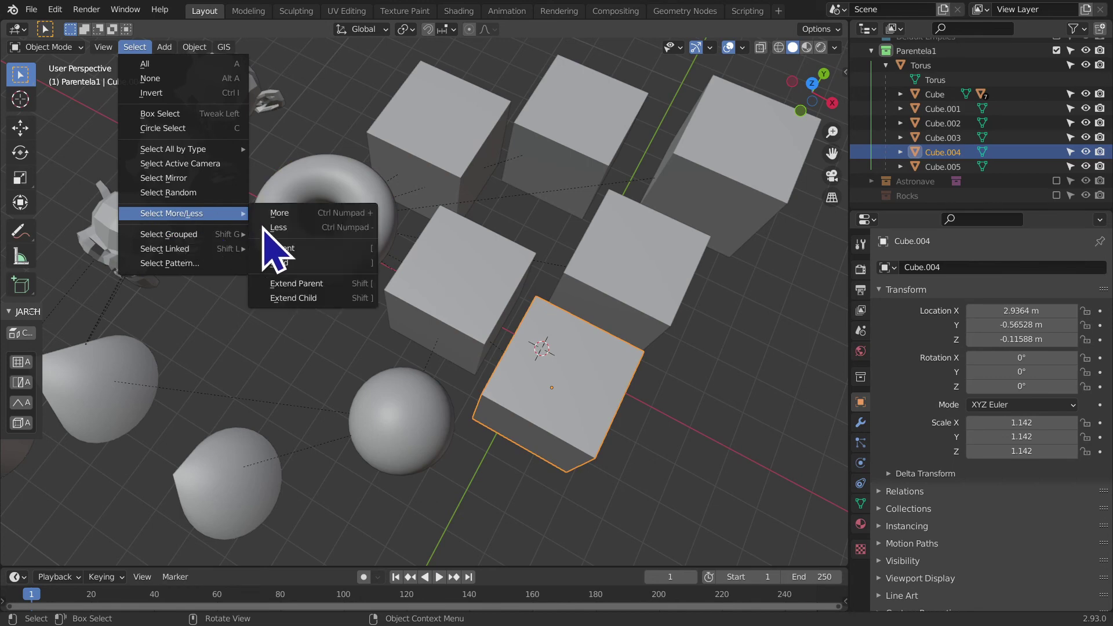
- From the lower cone, extend the selection to its parents: Sphere, Cube, then Torus
click(293, 287)
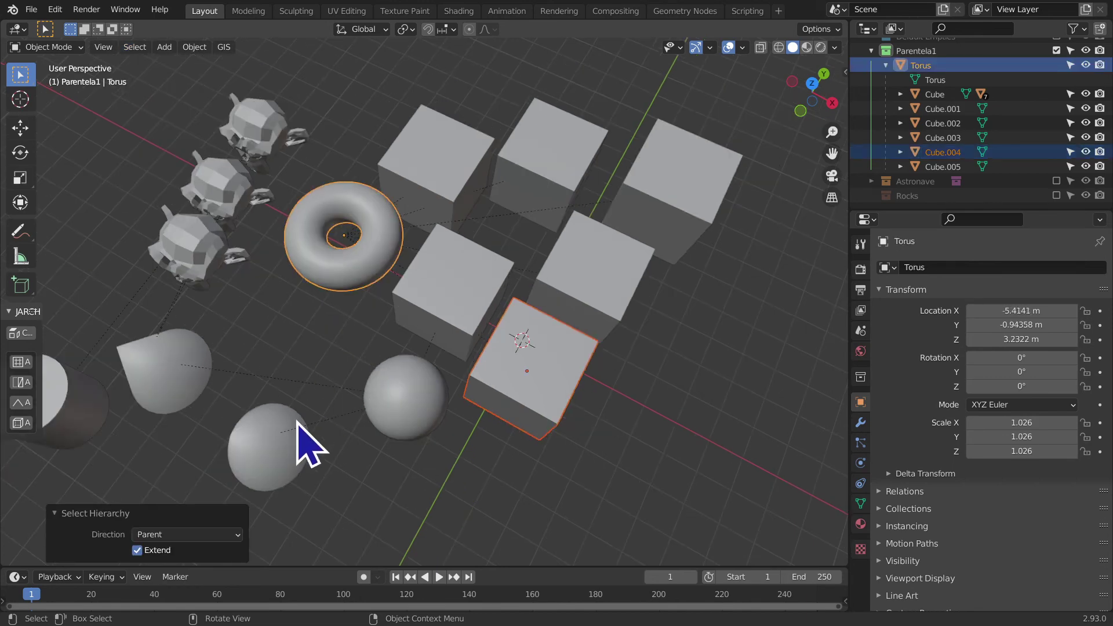
click(297, 422)
click(134, 46)
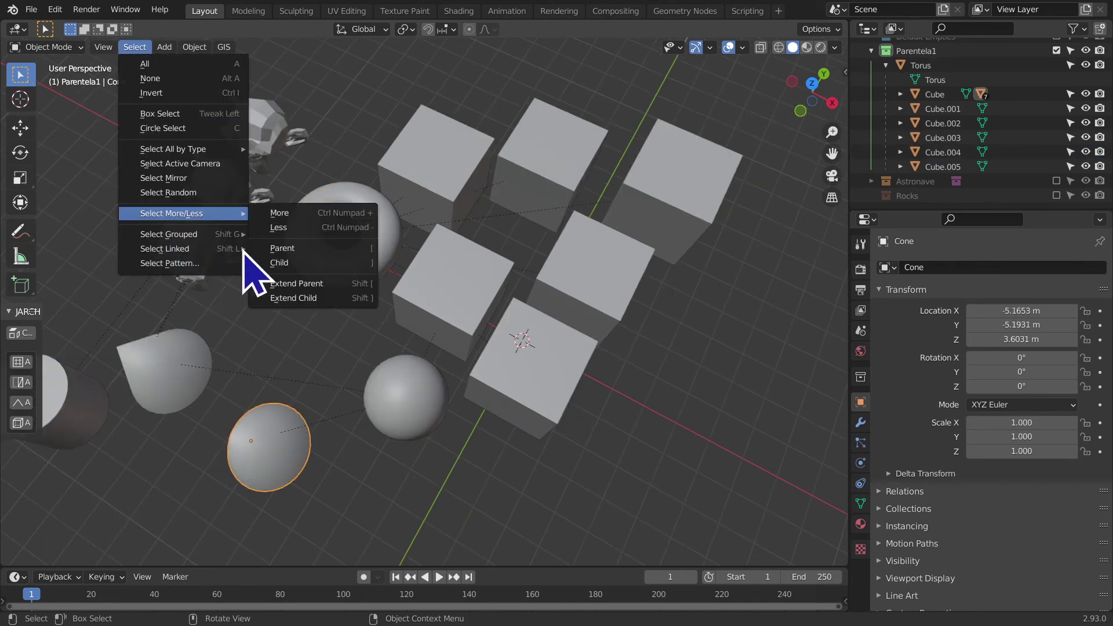
click(290, 287)
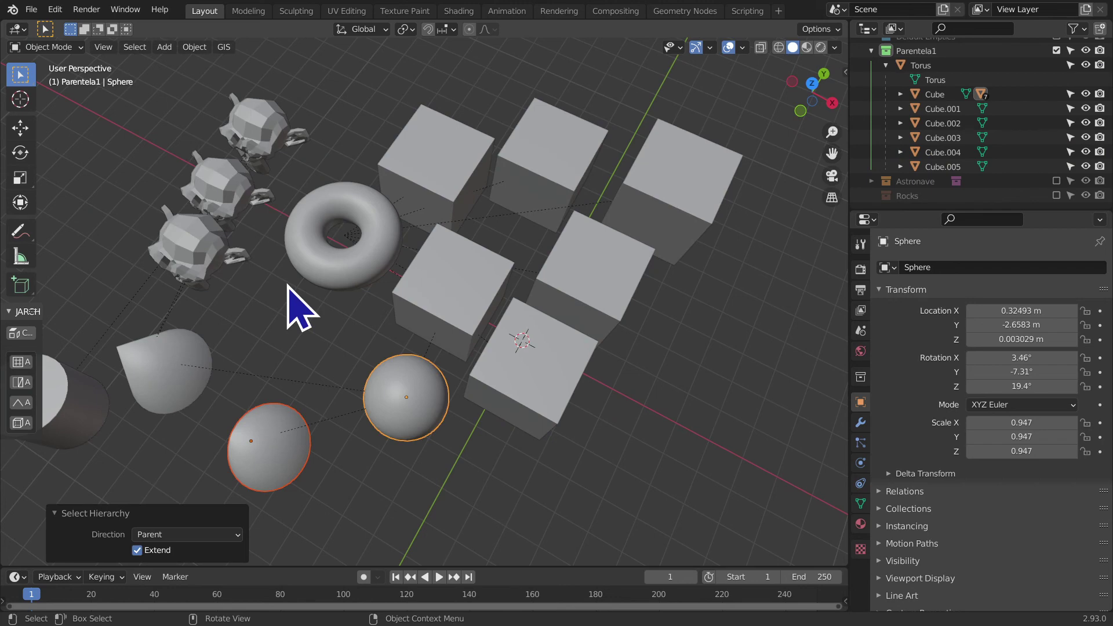
click(135, 47)
mouse_move(172, 213)
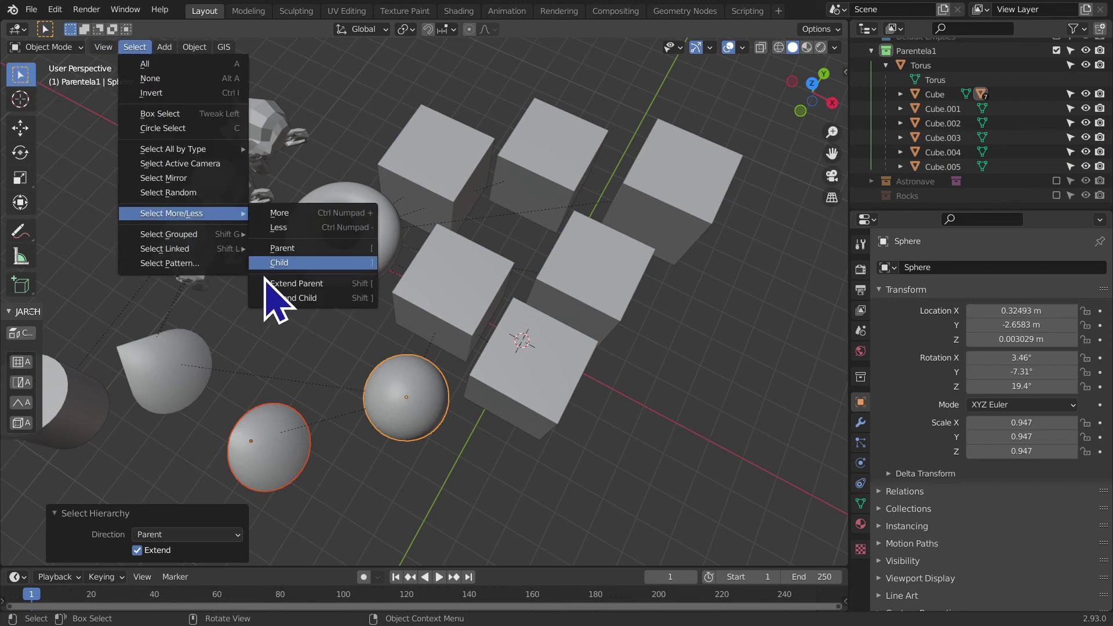
click(274, 283)
click(135, 47)
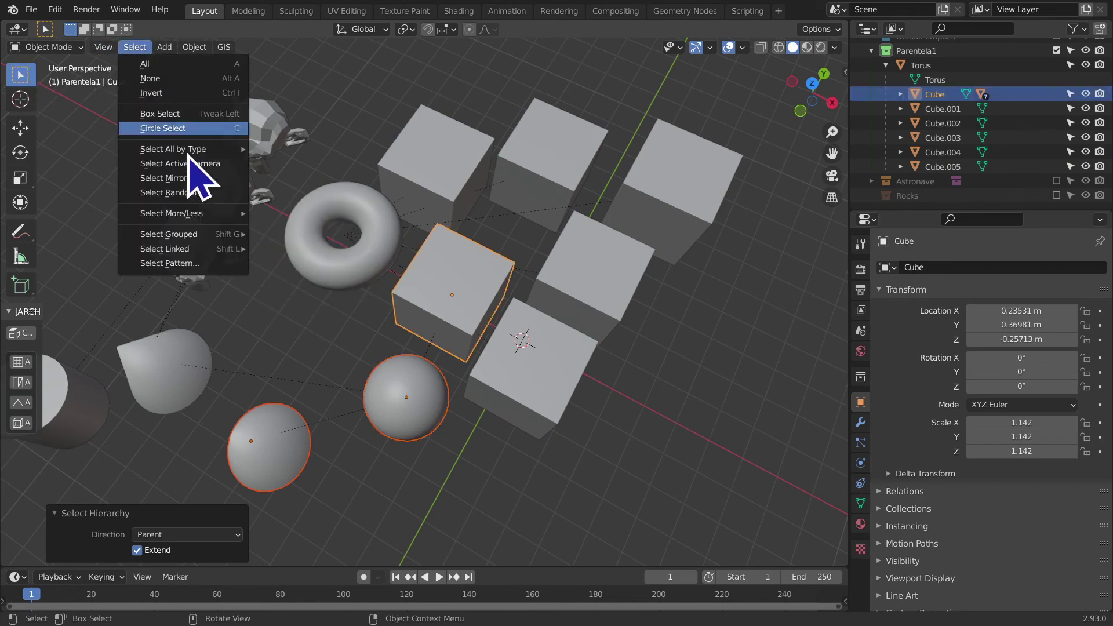
click(296, 283)
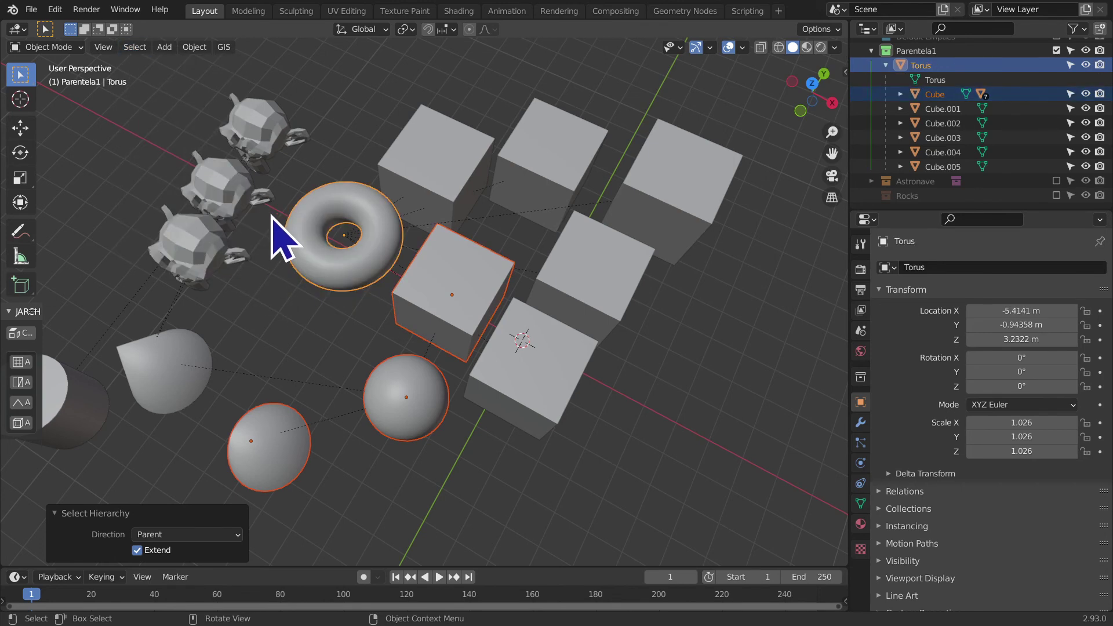
- Reselect only the cone and extend the selection to its parent Sphere
mouse_move(273, 215)
middle_down()
mouse_move(305, 322)
mouse_move(318, 228)
mouse_move(348, 278)
mouse_move(346, 268)
middle_up()
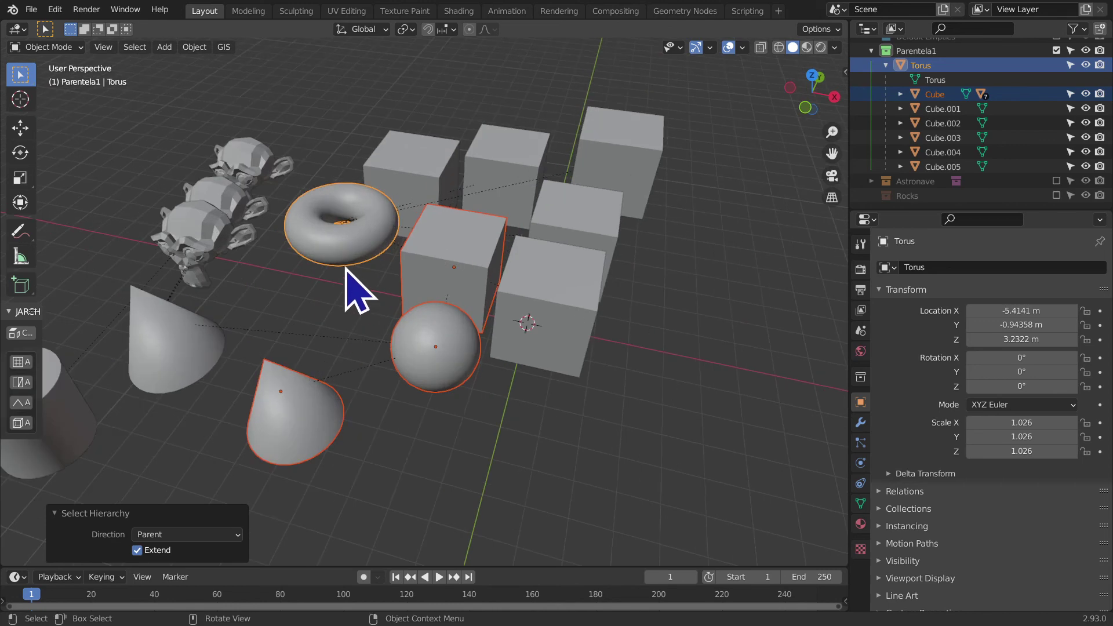
click(323, 445)
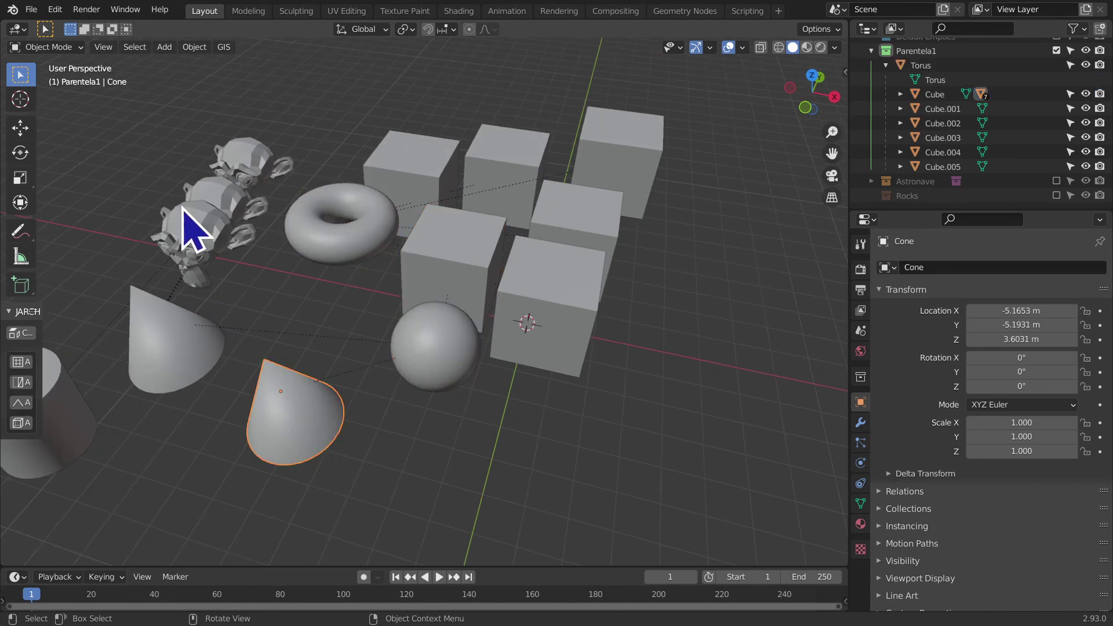
click(135, 48)
mouse_move(171, 213)
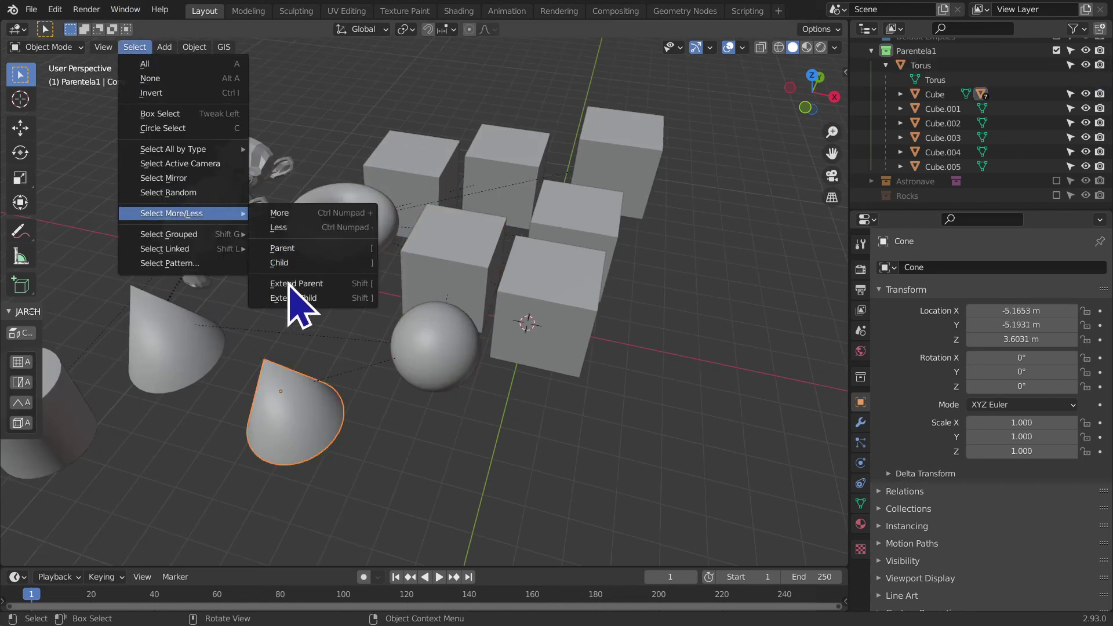
click(320, 290)
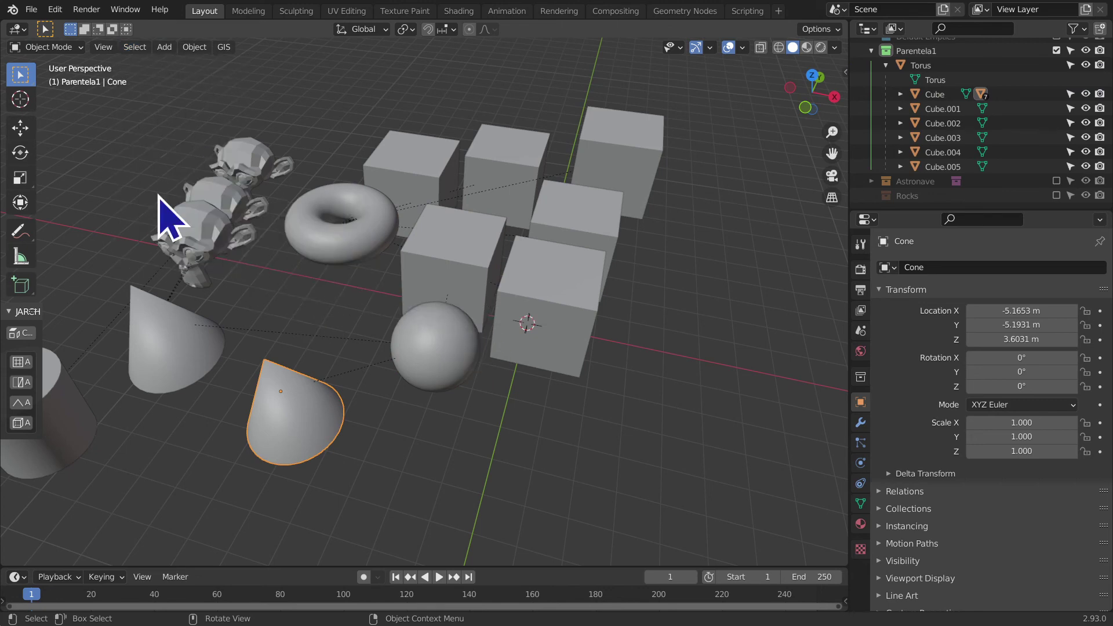
click(133, 48)
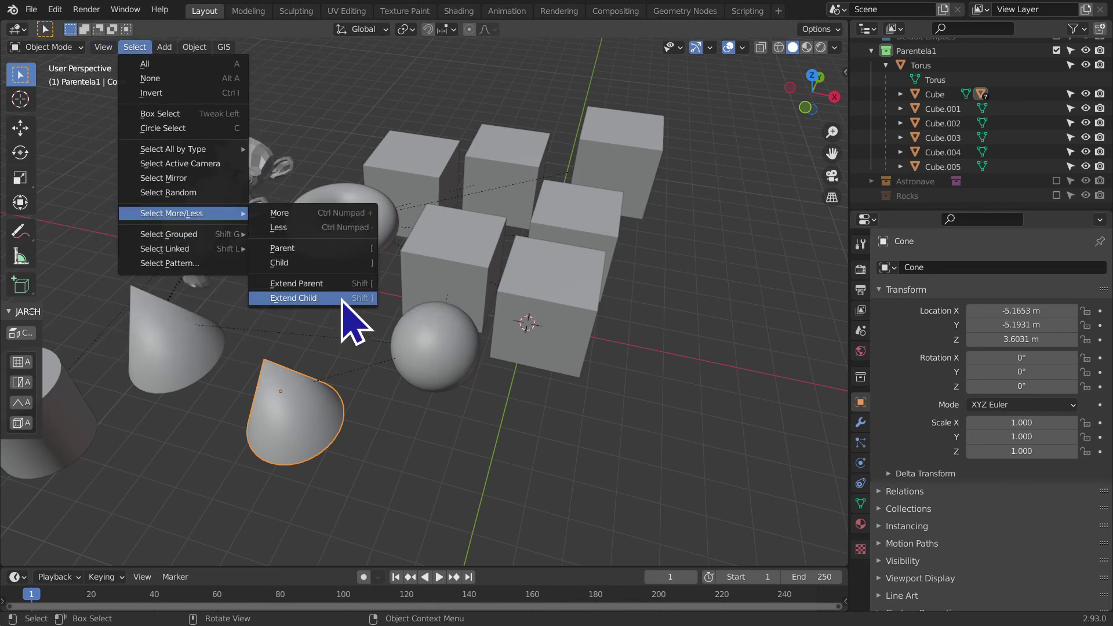
click(341, 283)
click(135, 47)
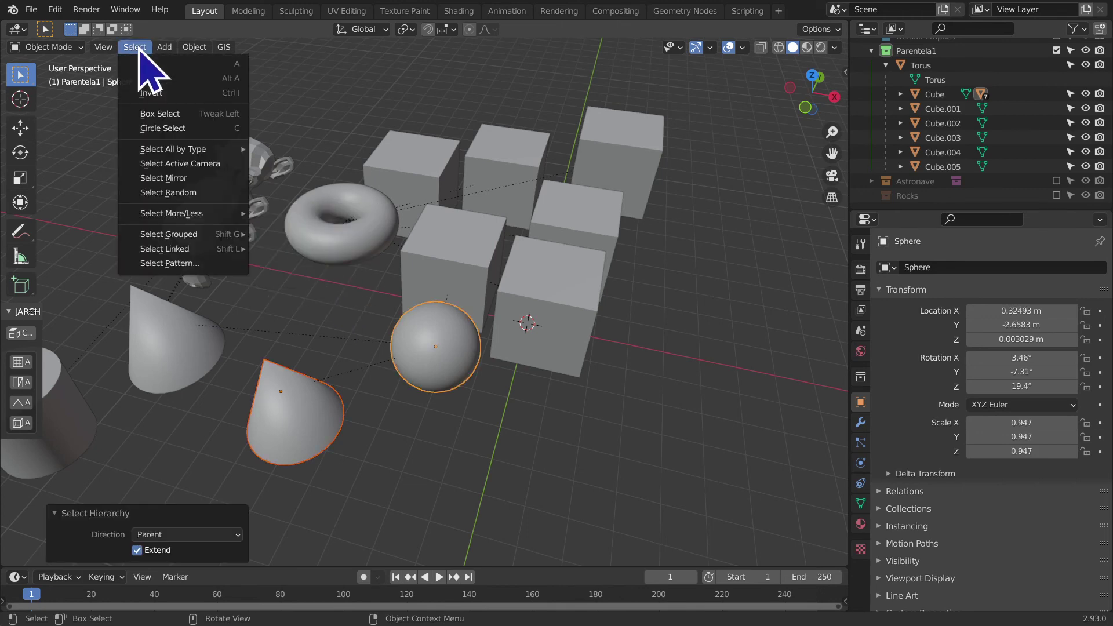
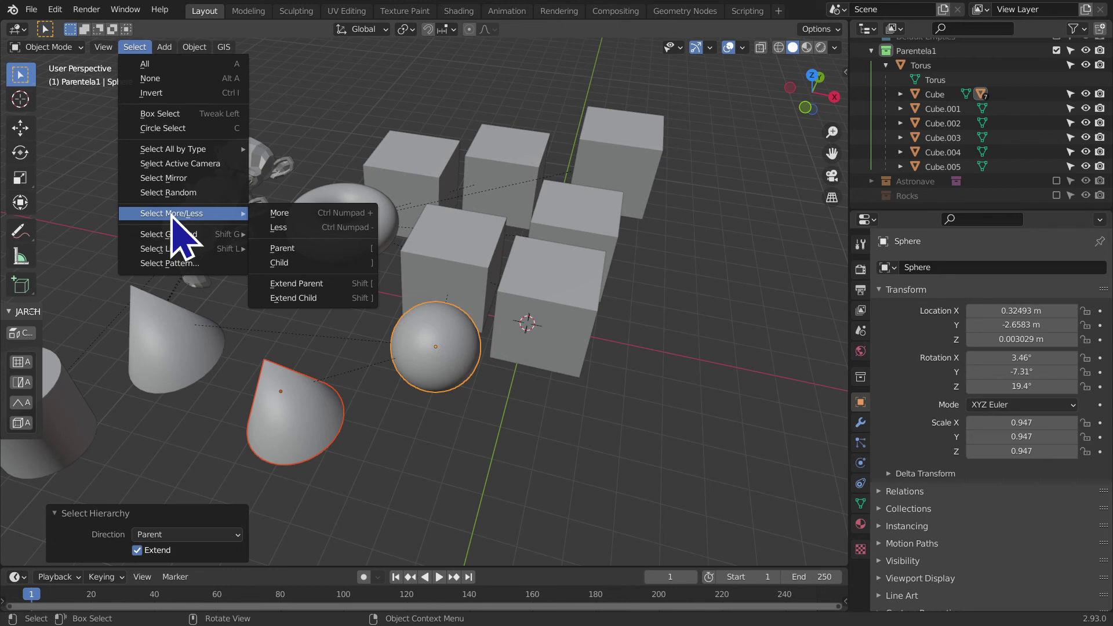
- Use Extend Parent twice to add Cube and then Torus to the sphere and cone selection
click(287, 283)
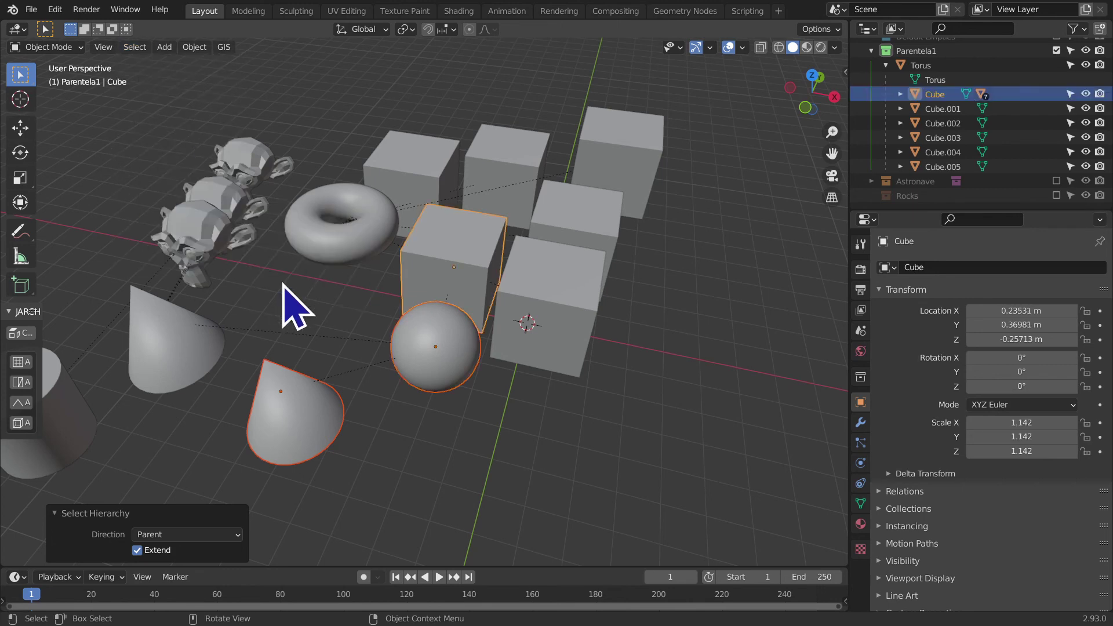
click(134, 47)
mouse_move(169, 234)
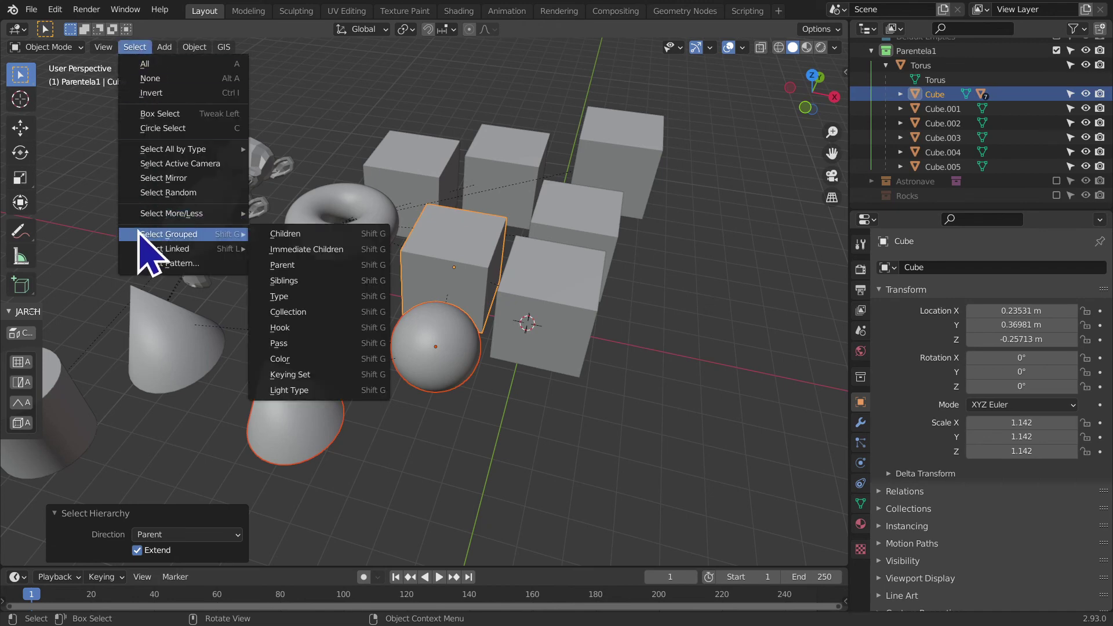
click(267, 282)
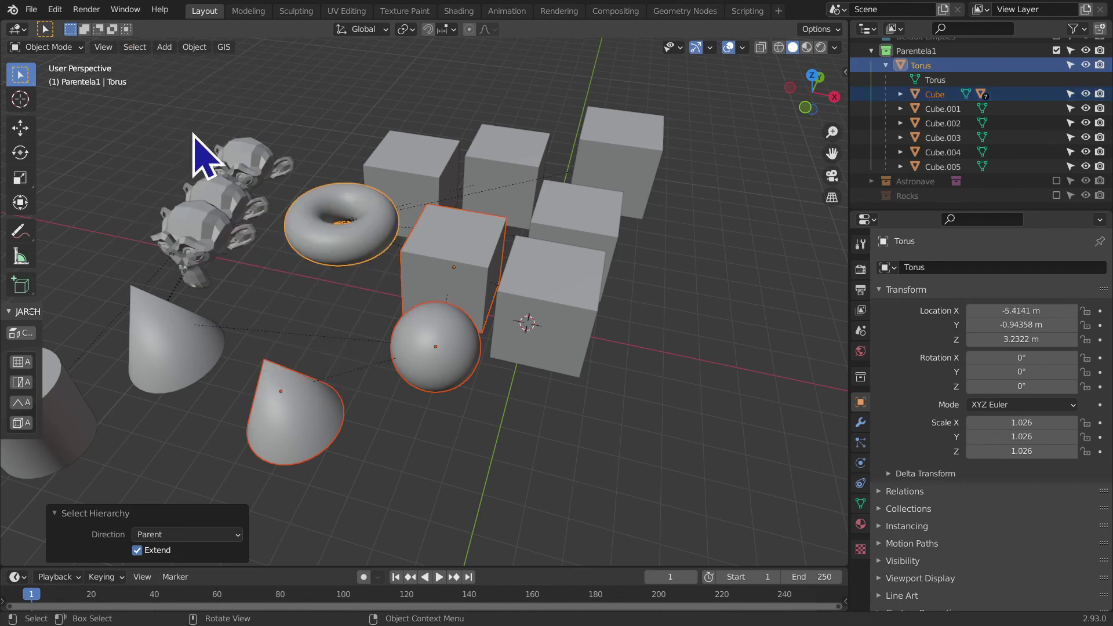
click(135, 47)
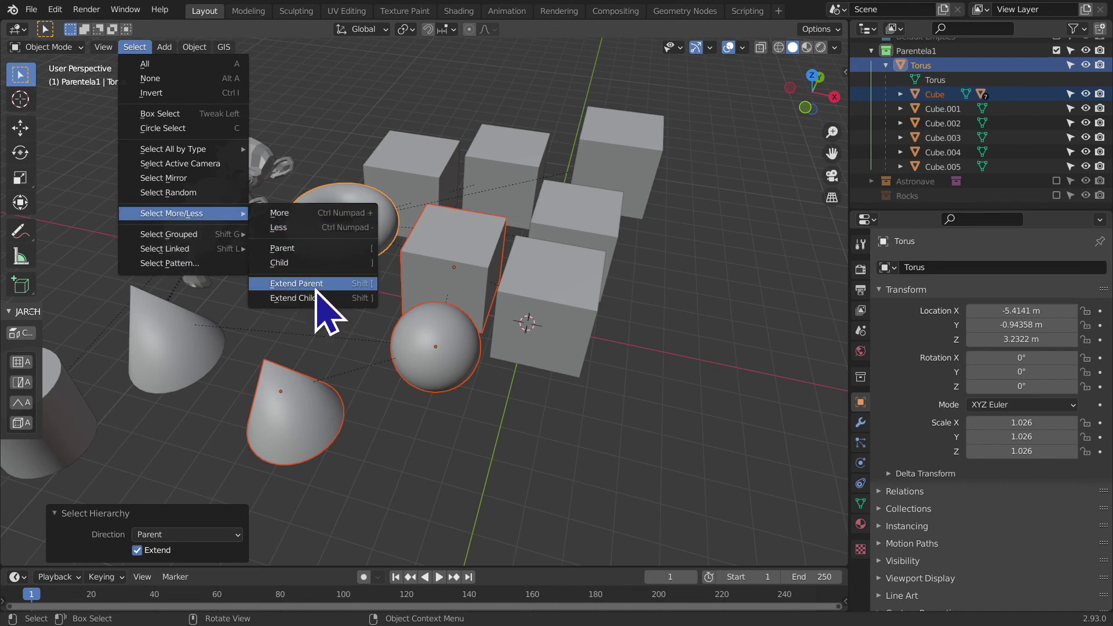
click(348, 282)
- Orbit the view to inspect the selected objects, then deselect all
mouse_move(556, 405)
middle_down()
mouse_move(510, 393)
mouse_move(505, 371)
middle_up()
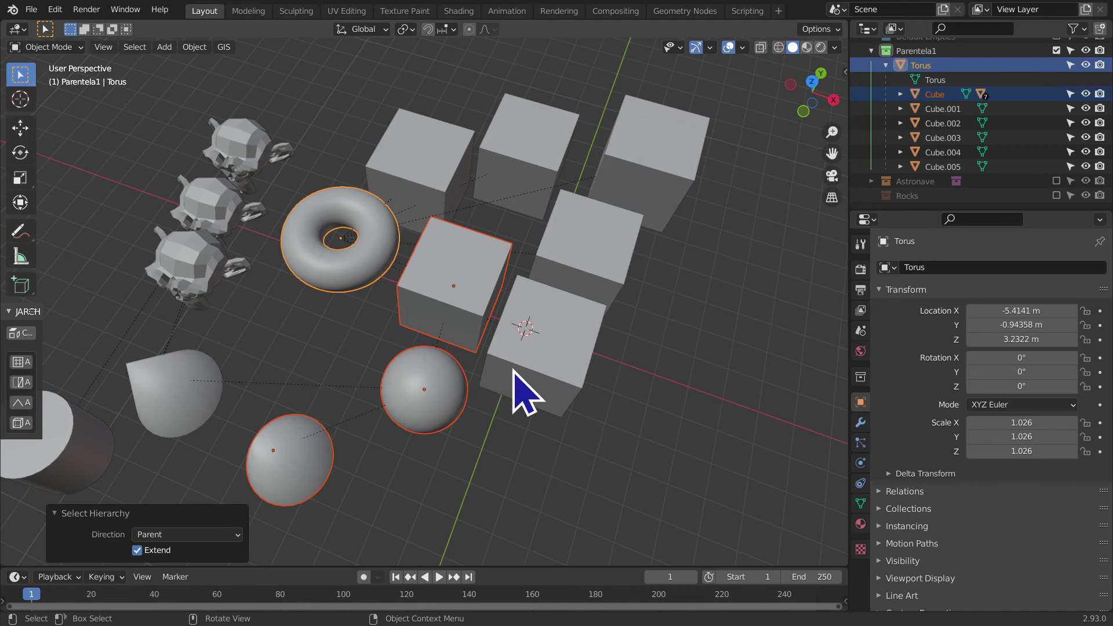
mouse_move(525, 394)
middle_down()
mouse_move(480, 409)
mouse_move(790, 150)
middle_up()
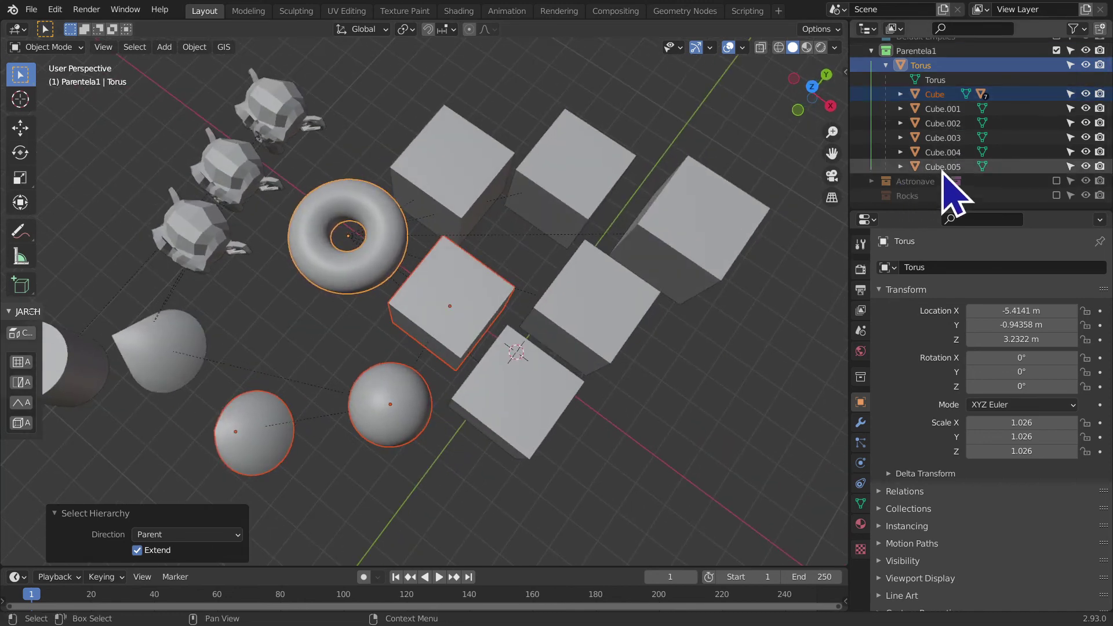
mouse_move(355, 298)
middle_down()
mouse_move(504, 427)
mouse_move(494, 285)
middle_up()
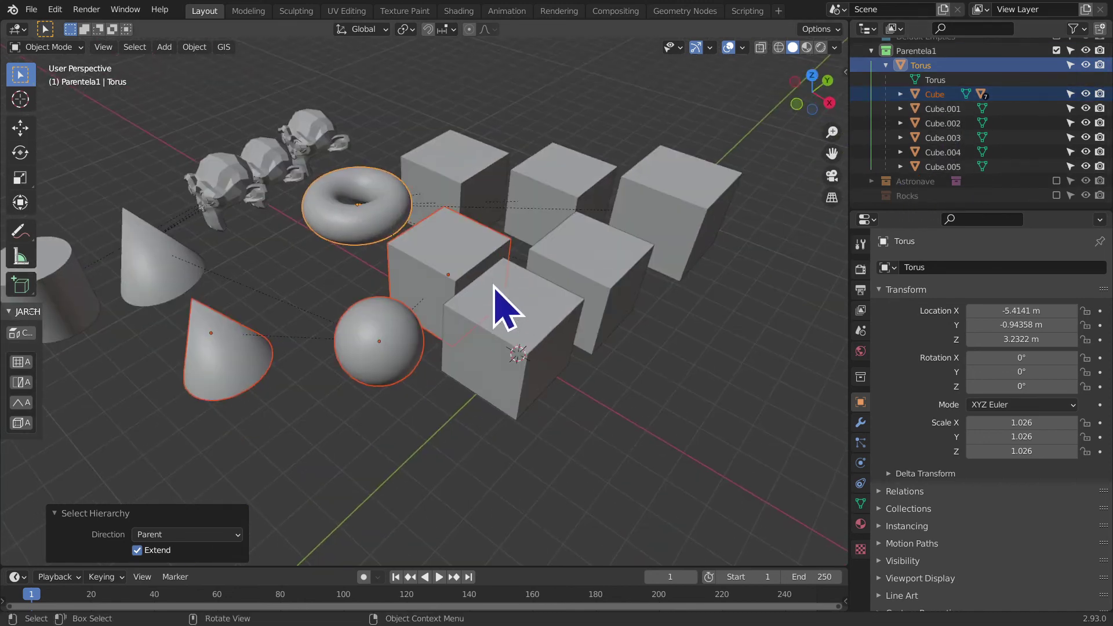
click(127, 61)
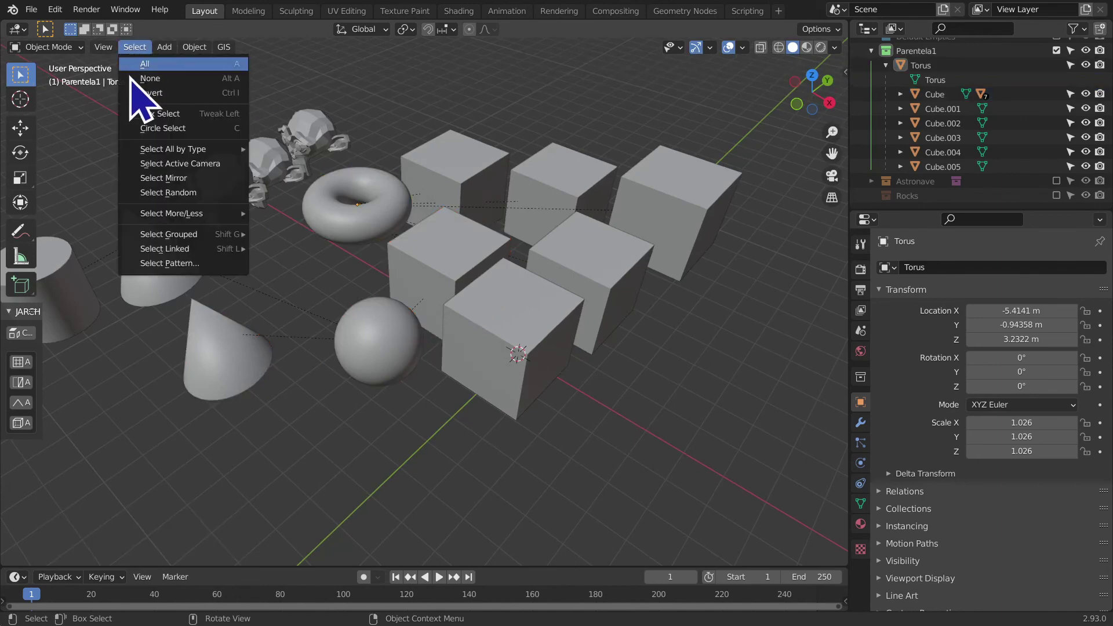
- Select the cone and use Extend Parent to add its parent Sphere
click(220, 362)
click(134, 47)
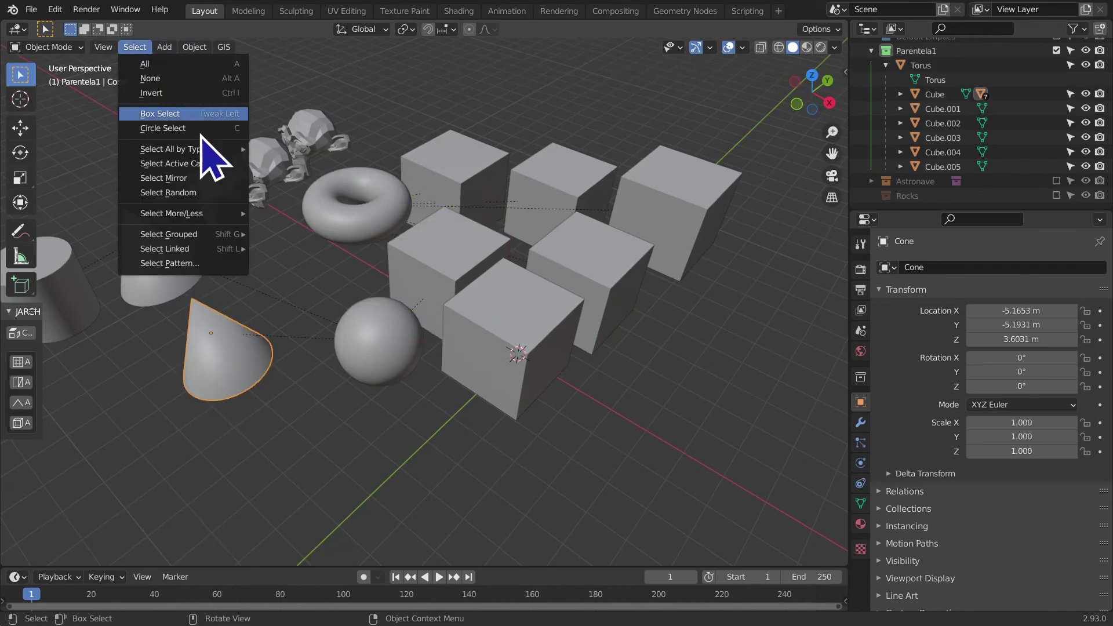
click(292, 286)
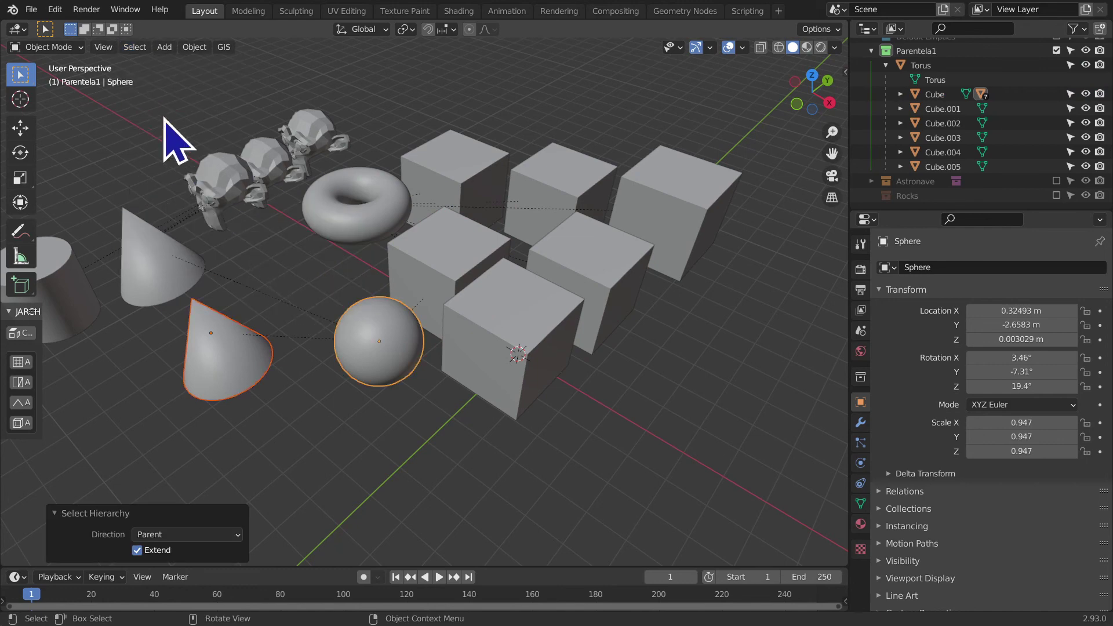
click(135, 47)
mouse_move(172, 213)
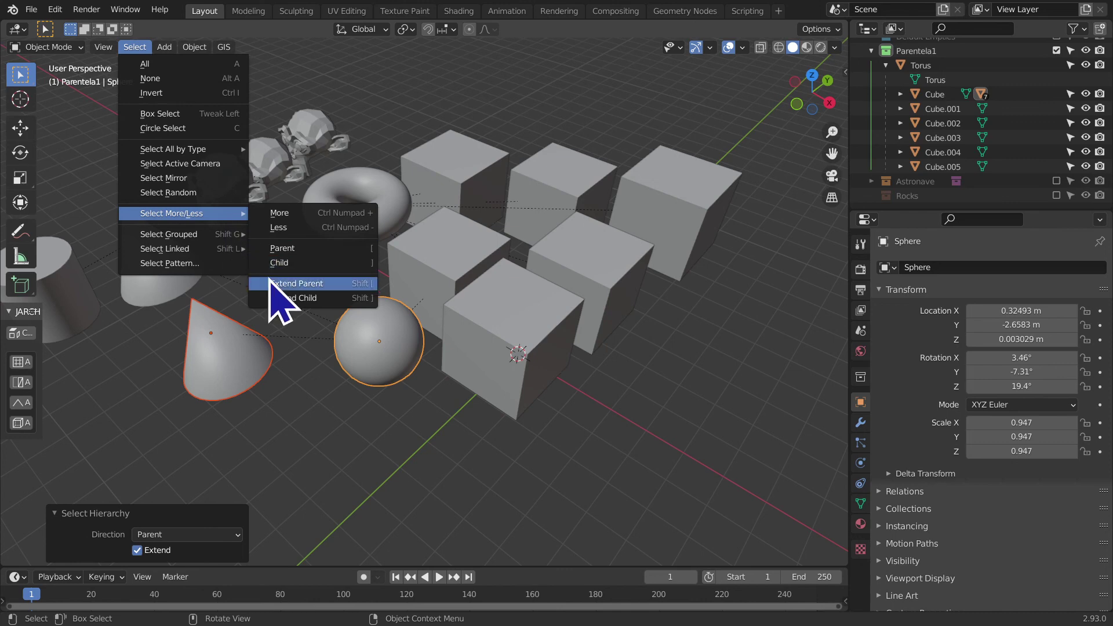
- Zoom out and select only the cylinder
scroll(145, 313, down, 3)
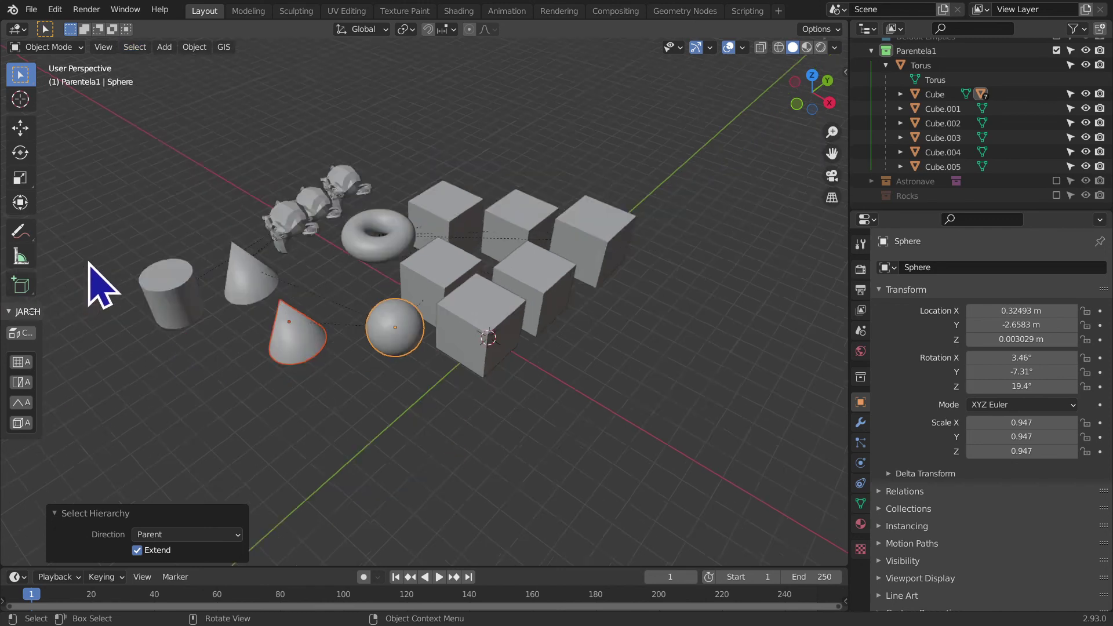
scroll(174, 295, down, 2)
click(218, 304)
mouse_move(218, 304)
middle_down()
mouse_move(197, 311)
mouse_move(350, 319)
middle_up()
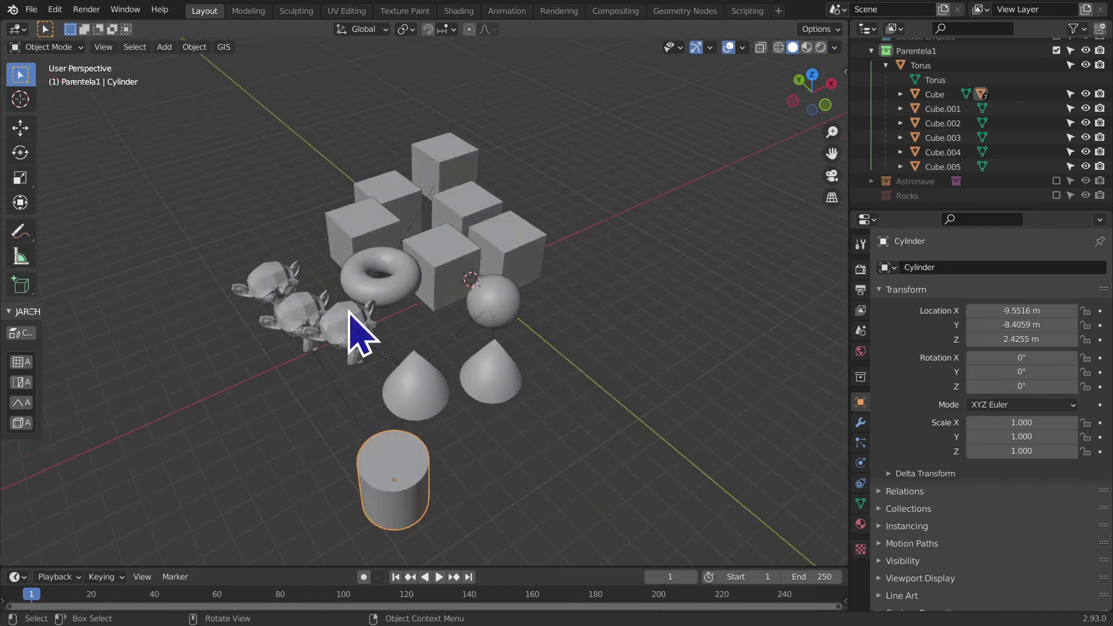
- Add the cylinder's parent Suzanne.002 to the selection with Extend Parent
click(134, 47)
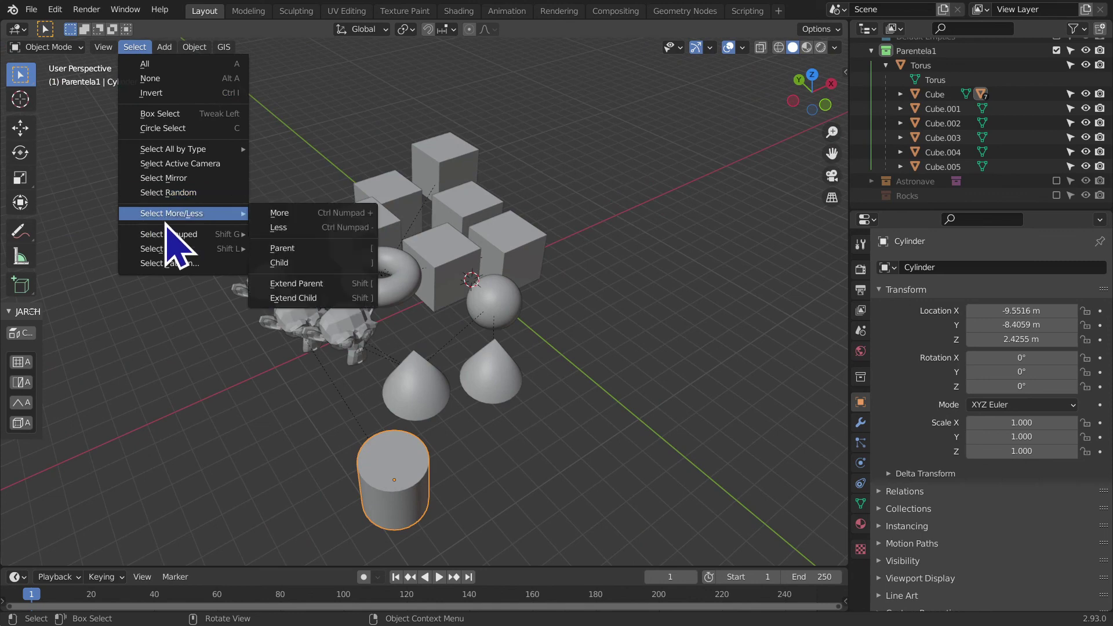
click(357, 283)
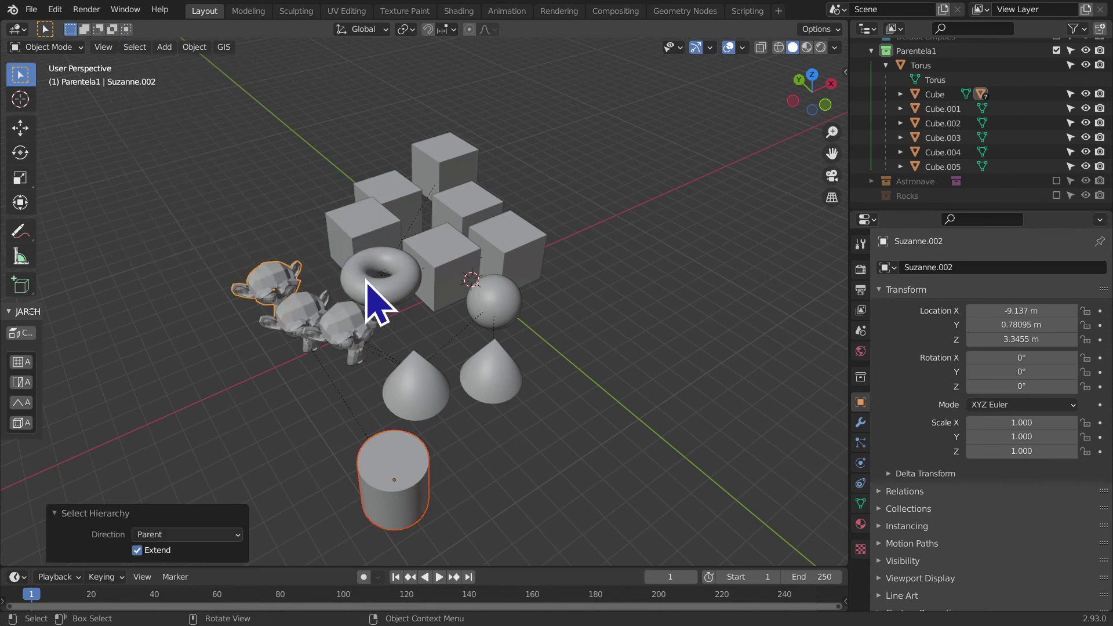
mouse_move(368, 287)
middle_down()
mouse_move(437, 264)
mouse_move(464, 298)
middle_up()
scroll(463, 300, up, 1)
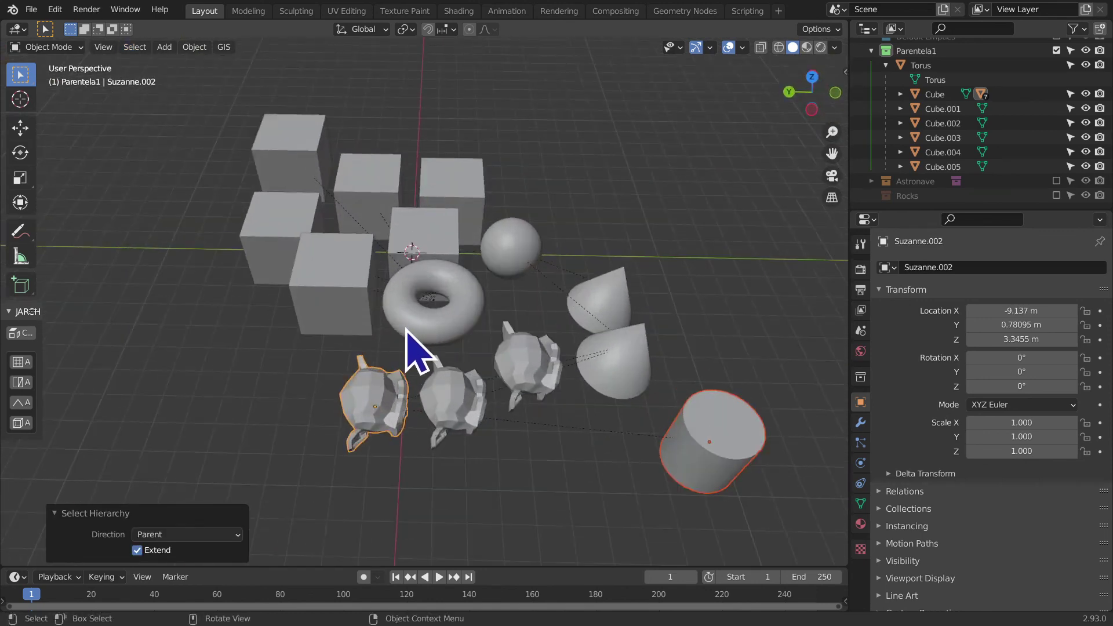
- Extend the selection two more parent levels, adding Cone.001 and then the Sphere
click(134, 47)
mouse_move(171, 214)
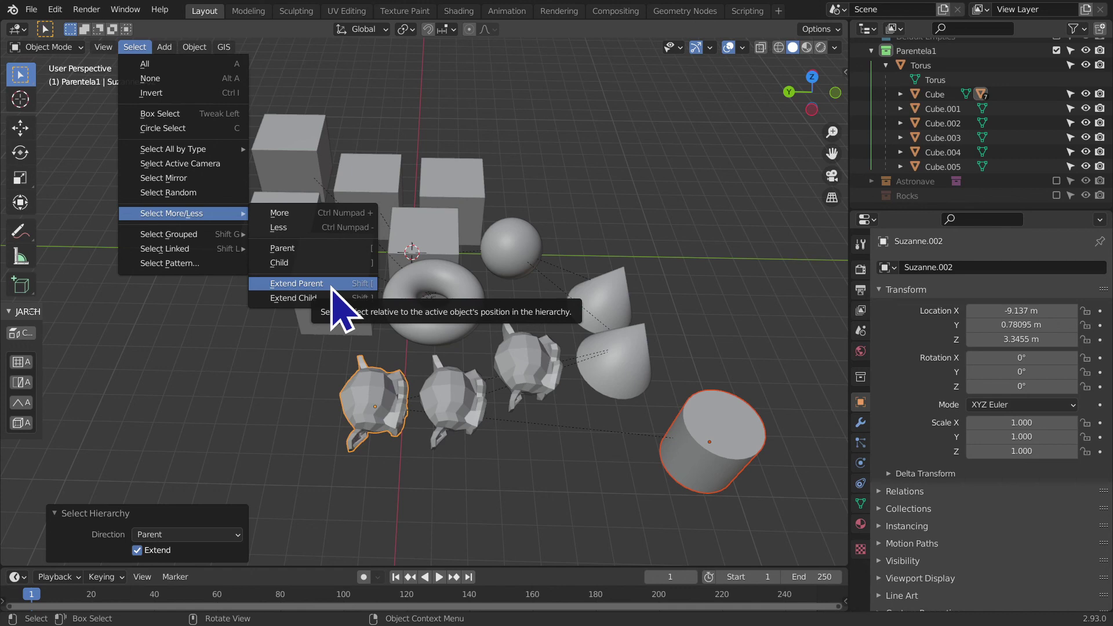
click(333, 286)
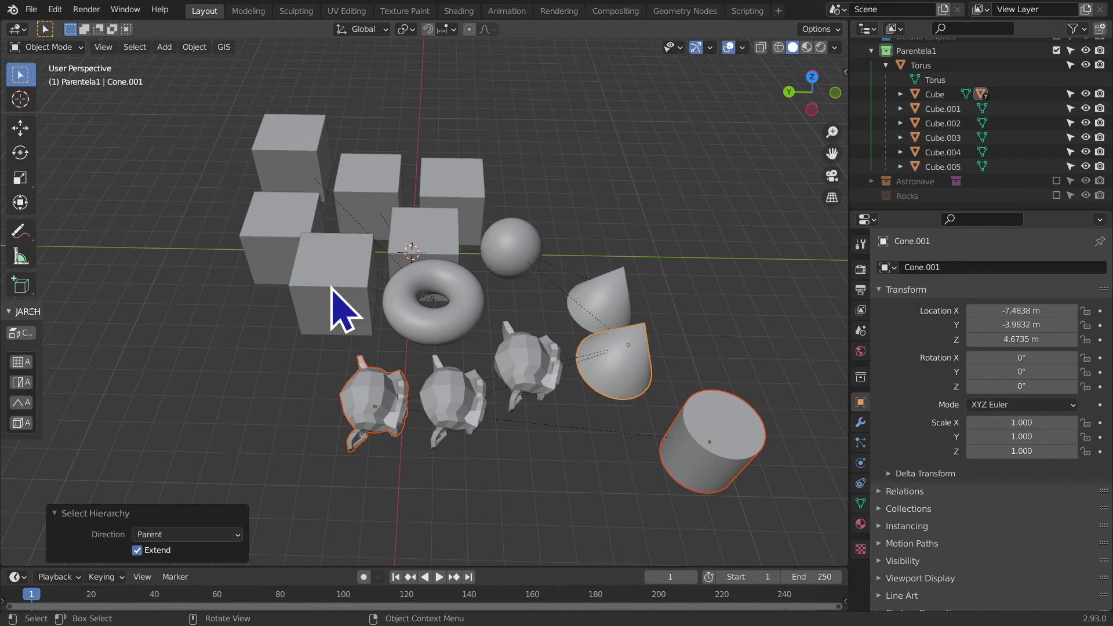
click(149, 50)
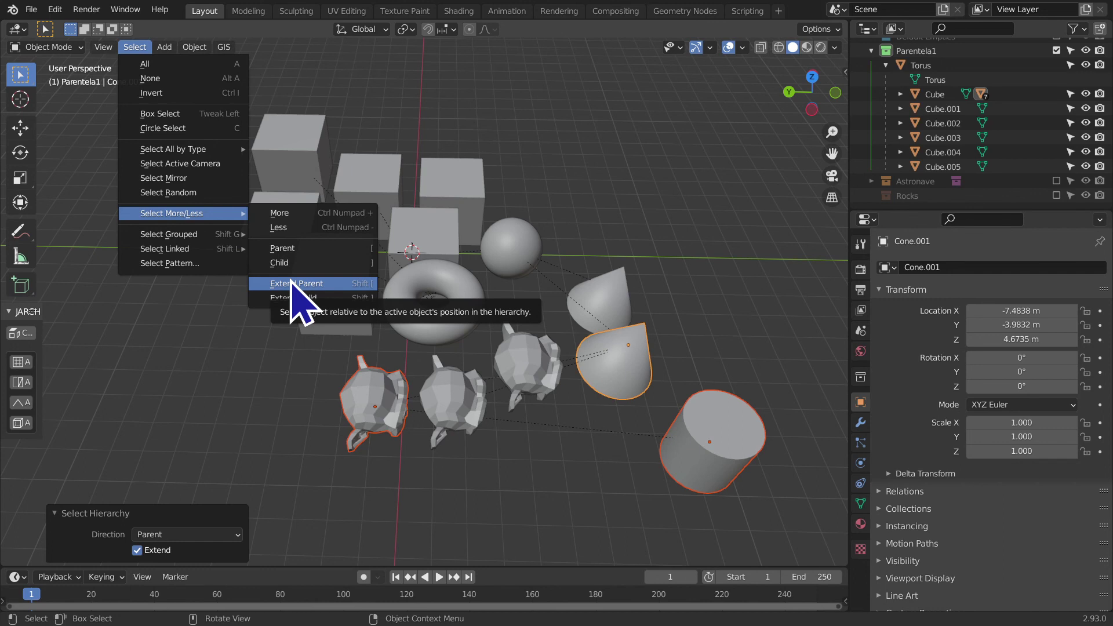
click(298, 295)
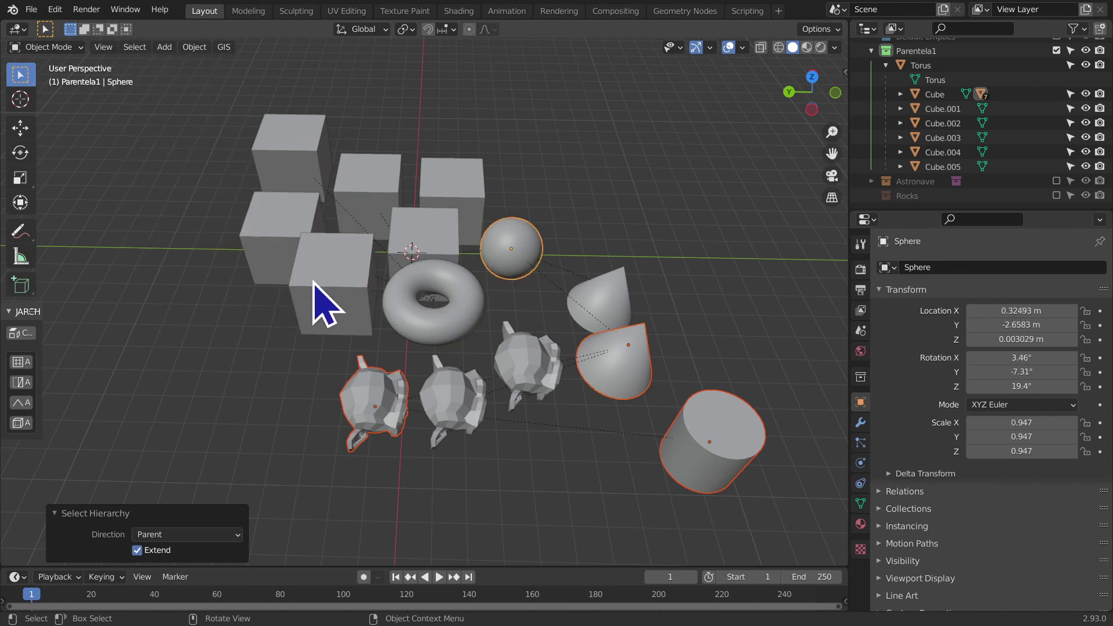
mouse_move(415, 385)
middle_down()
mouse_move(368, 505)
mouse_move(164, 531)
mouse_move(194, 434)
mouse_move(323, 397)
mouse_move(384, 432)
middle_up()
- Select only the Torus and use Extend Child to add its child cubes, then their child sphere
click(400, 235)
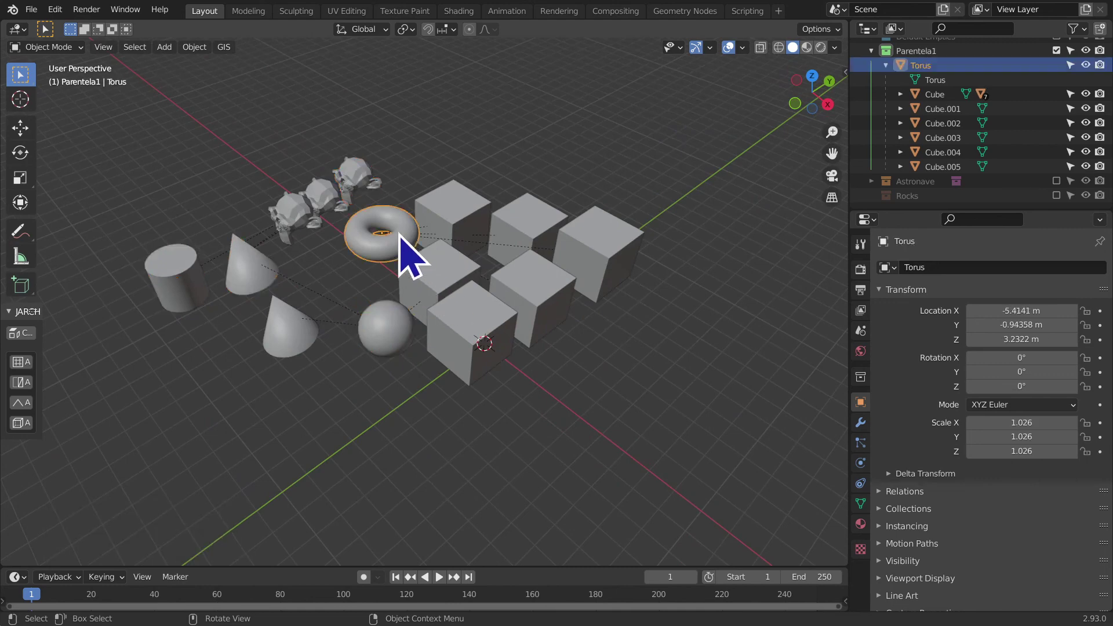
click(135, 47)
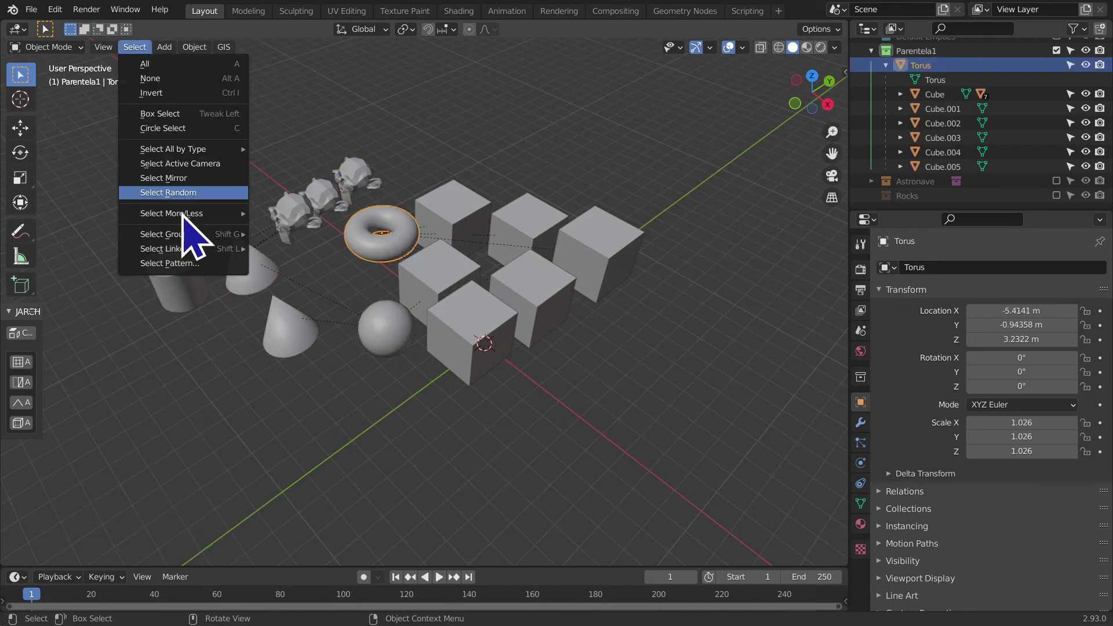
click(284, 299)
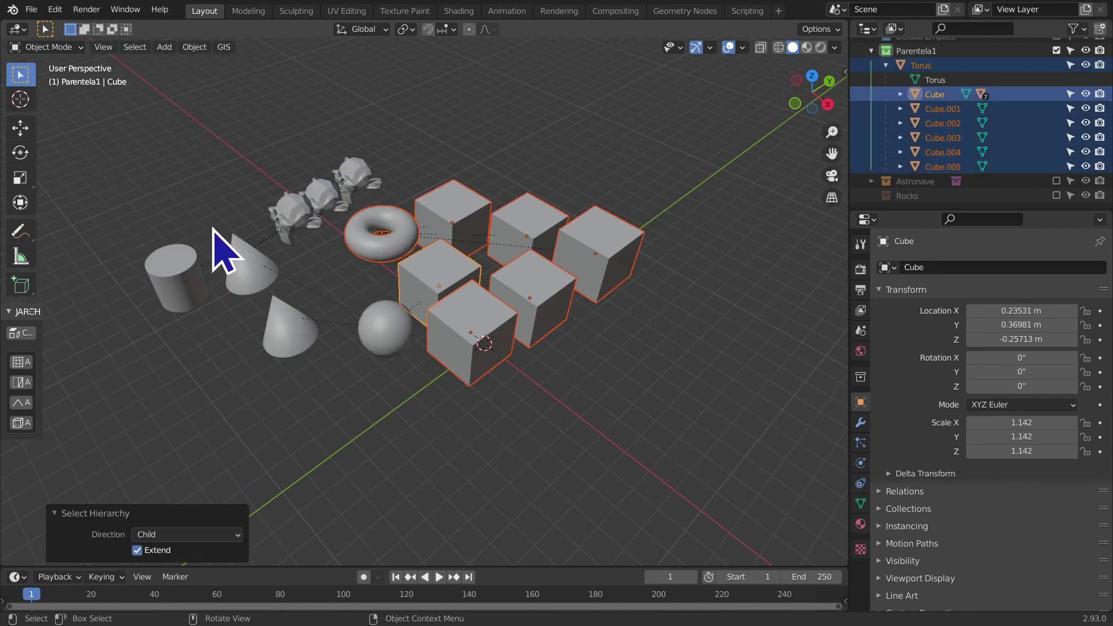
middle_drag(180, 162, 185, 180)
click(124, 46)
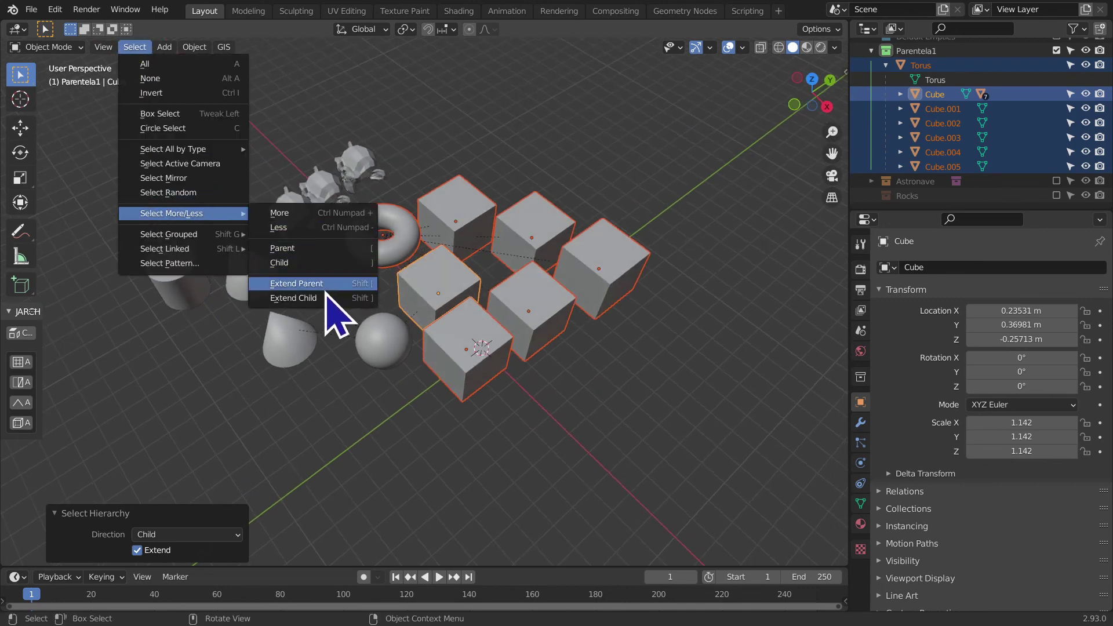
click(323, 297)
click(134, 46)
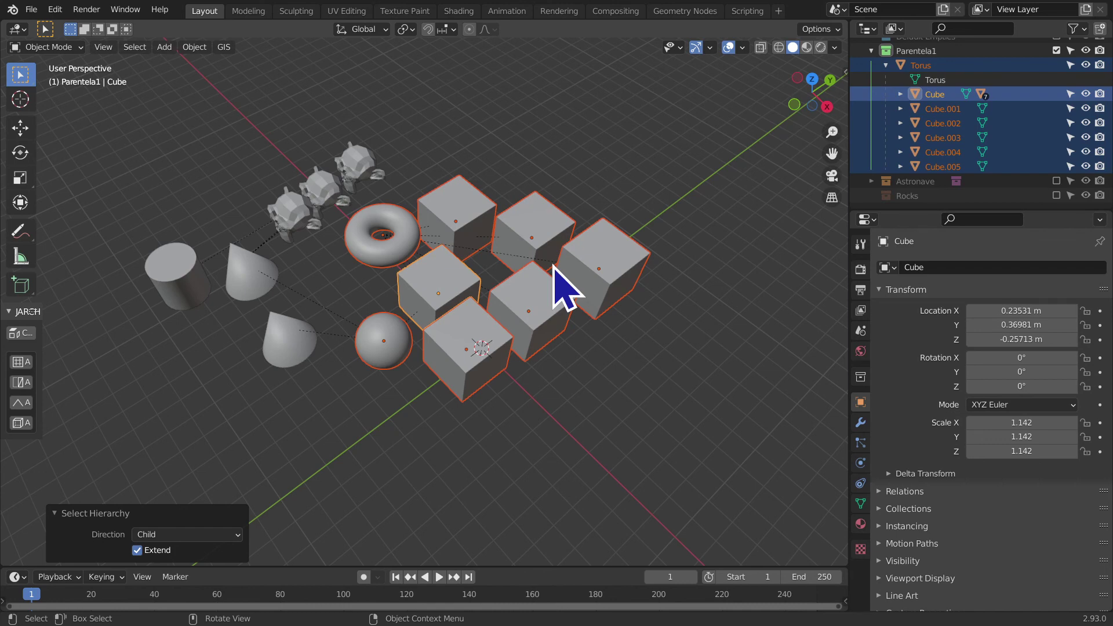
- Extend the selection to the two cones, the three monkey heads, then the cylinder and cone
click(134, 46)
mouse_move(172, 213)
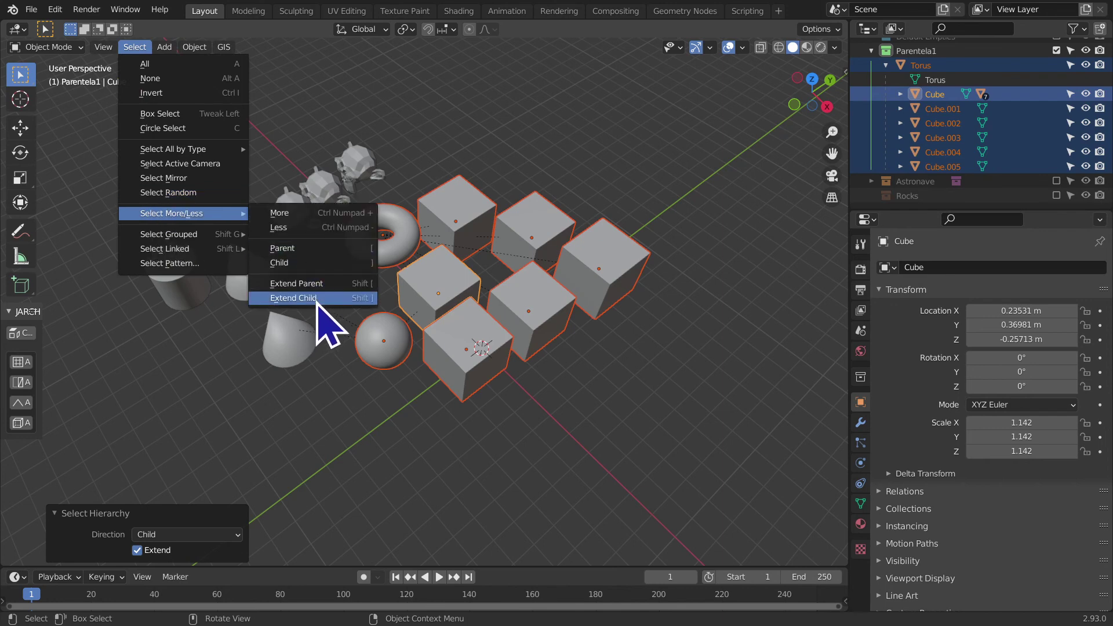
click(316, 297)
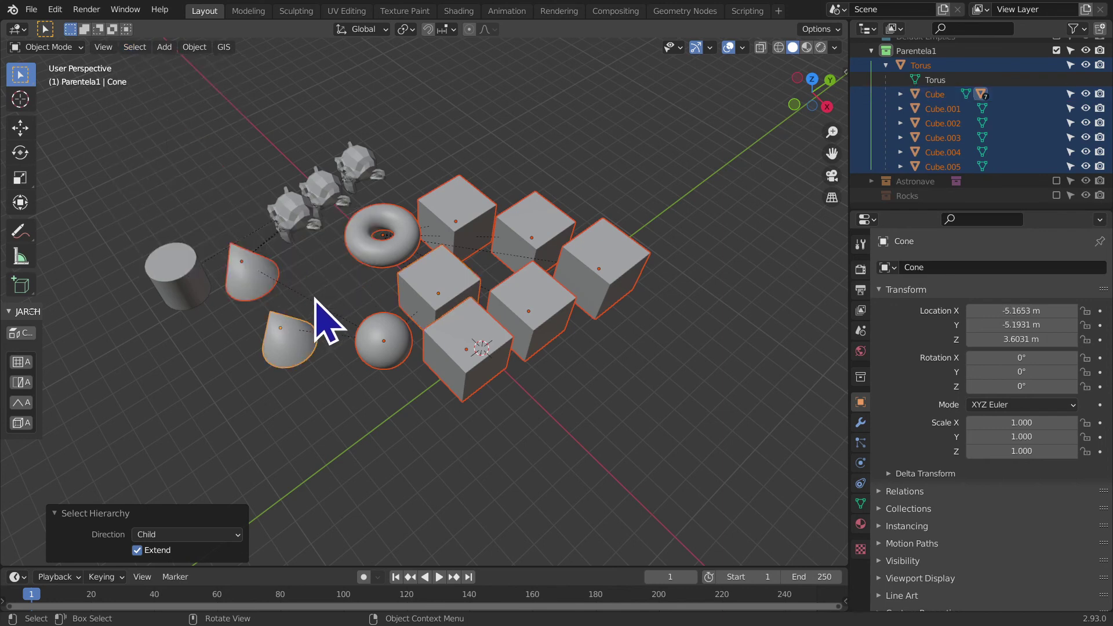
click(134, 47)
mouse_move(171, 213)
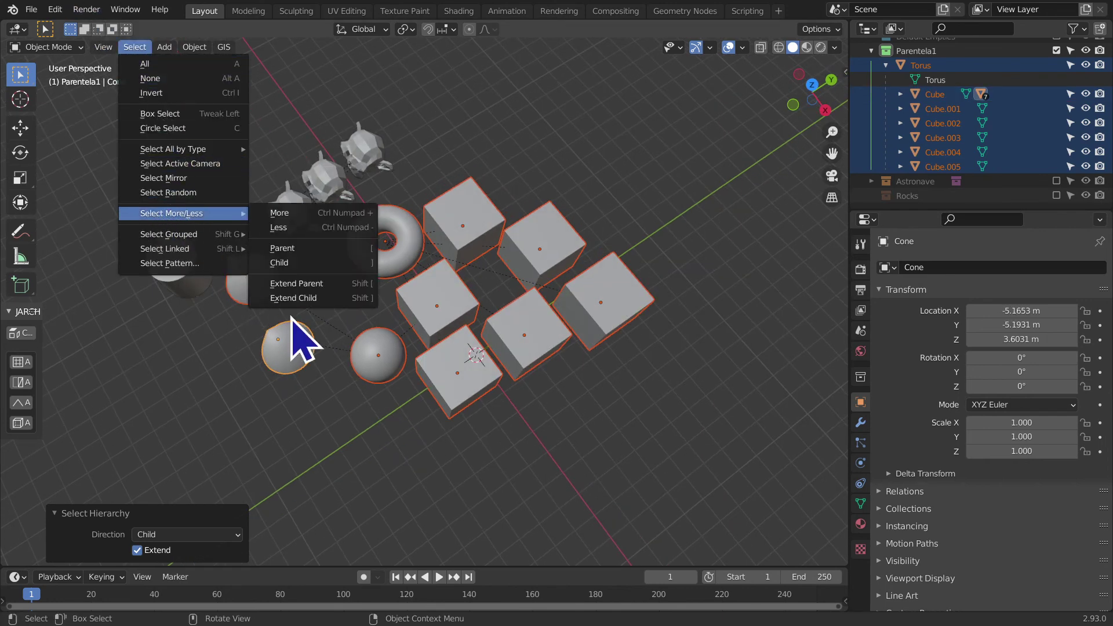
click(307, 297)
click(135, 46)
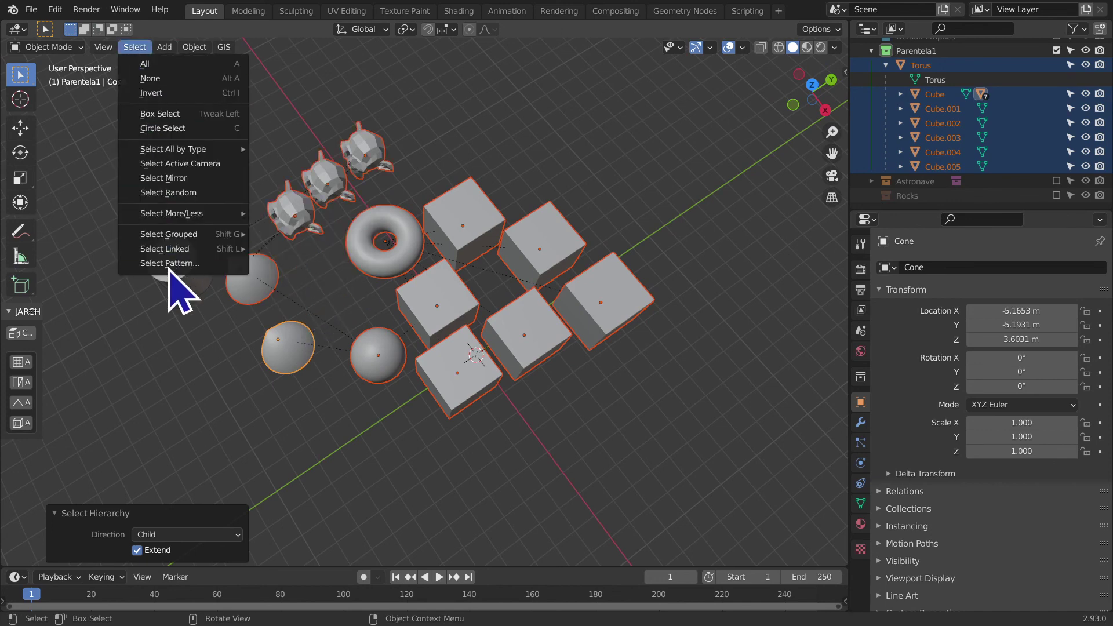
click(277, 297)
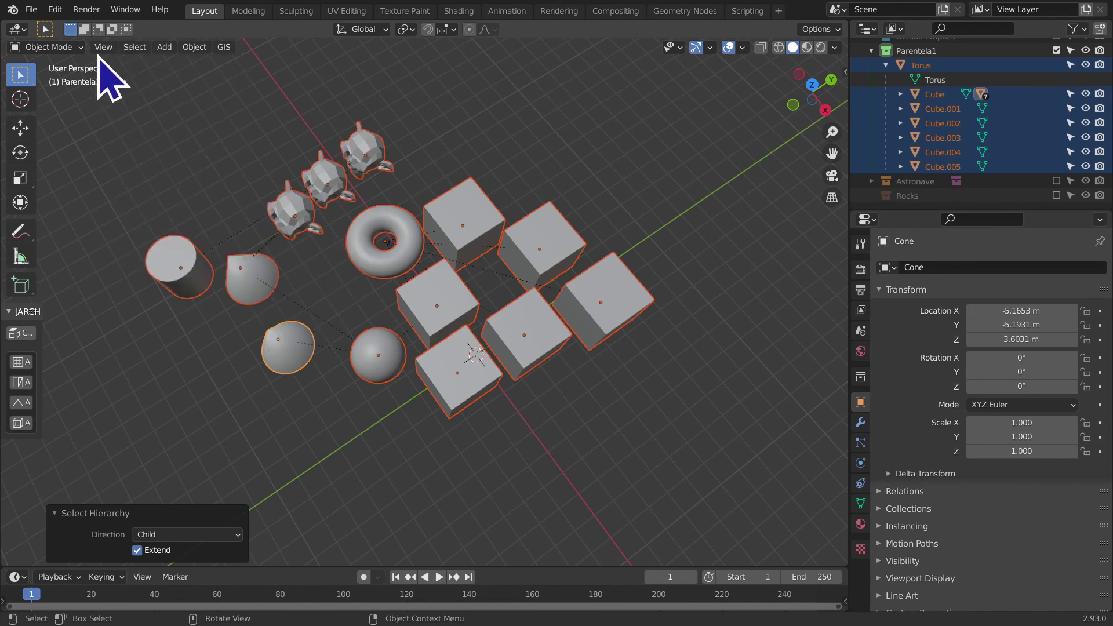
- Select Cube.004, then the parent Cube, and extend two child levels
click(135, 46)
click(443, 375)
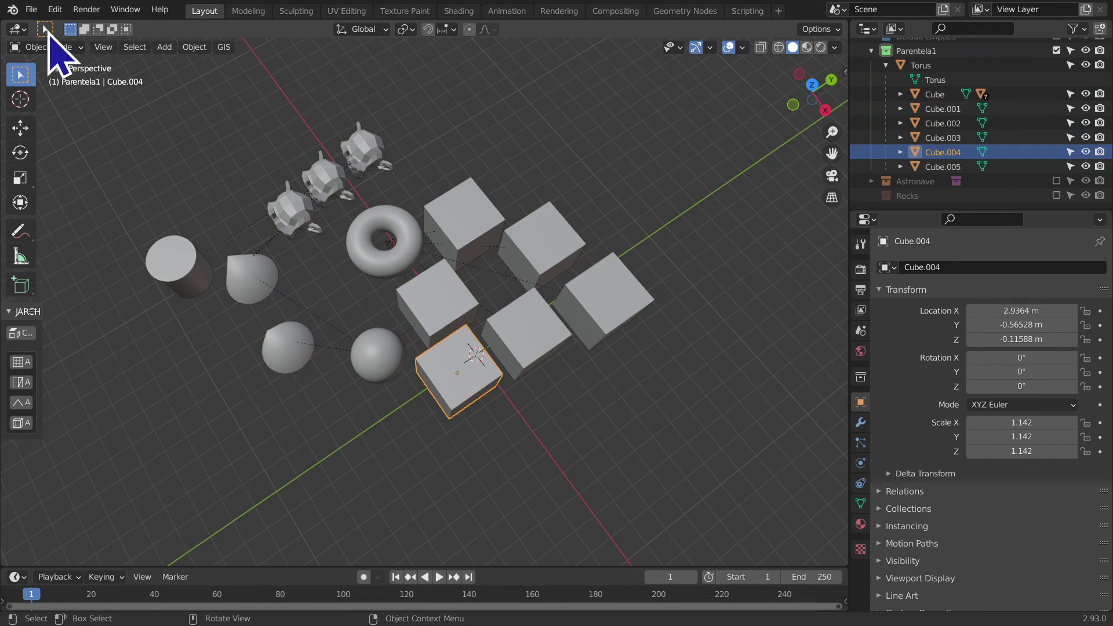
click(446, 308)
click(135, 47)
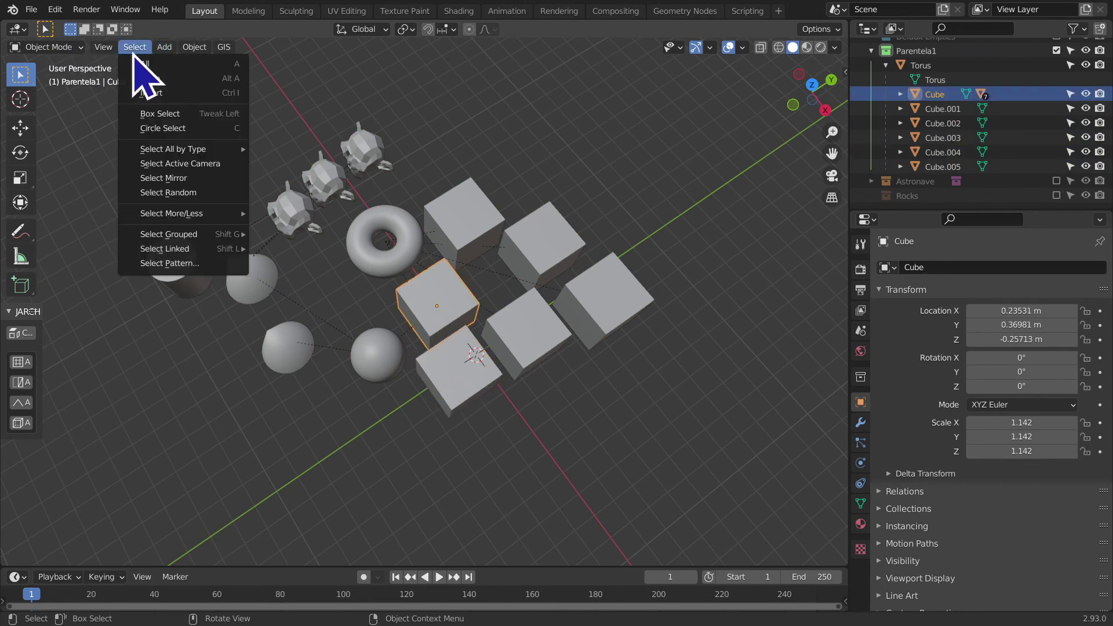
mouse_move(172, 214)
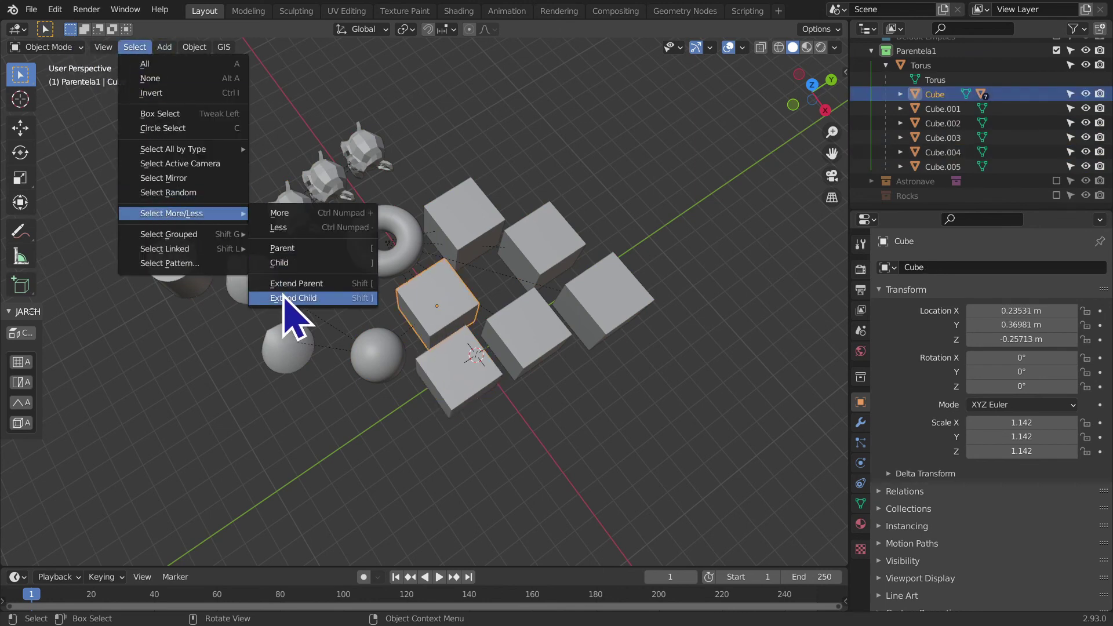
click(293, 298)
click(135, 46)
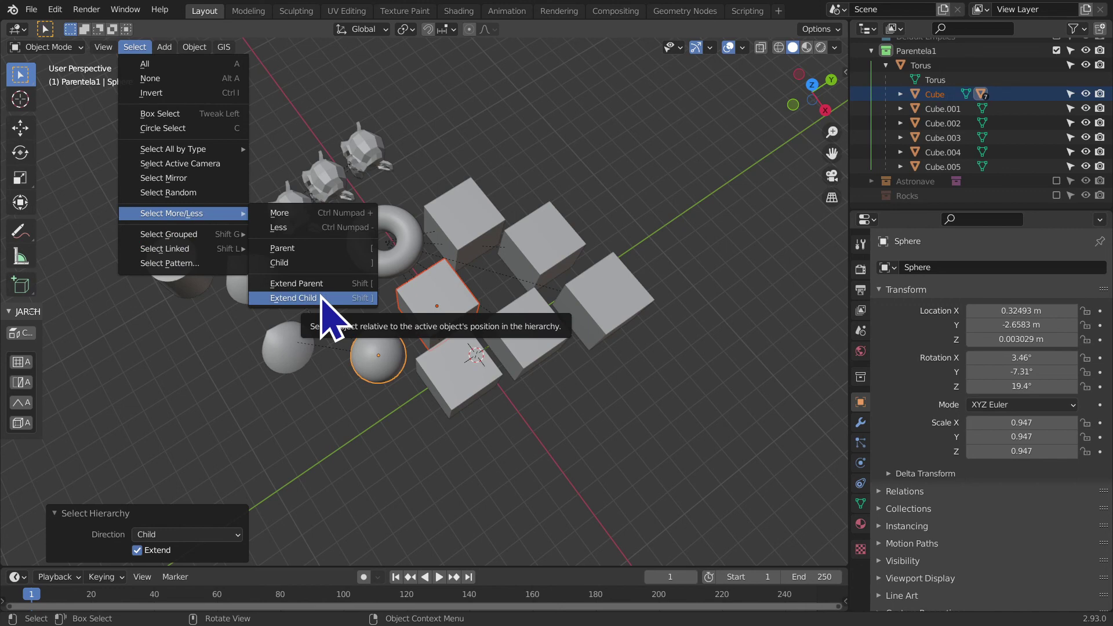
click(321, 298)
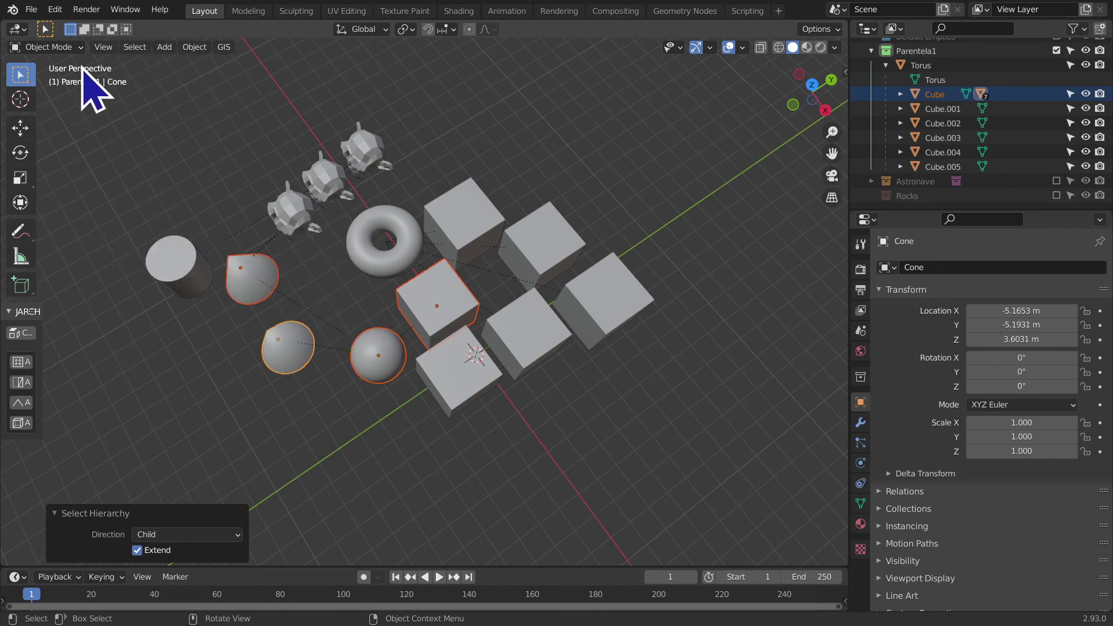
- Extend the Cube's selection further down to the monkey heads and the cylinder
click(131, 49)
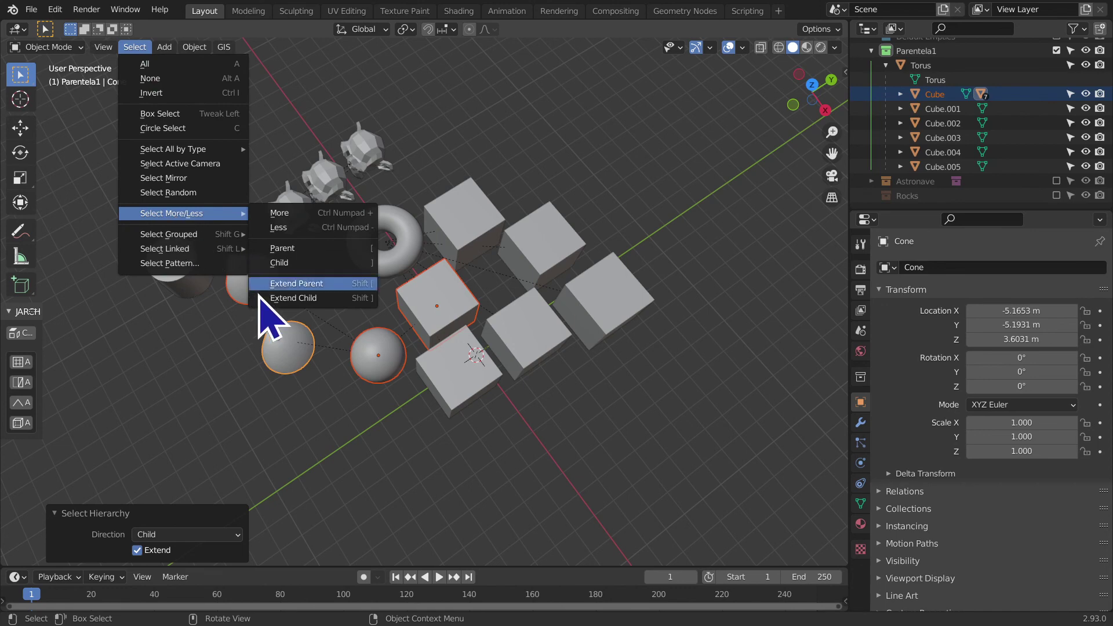
click(289, 298)
click(134, 47)
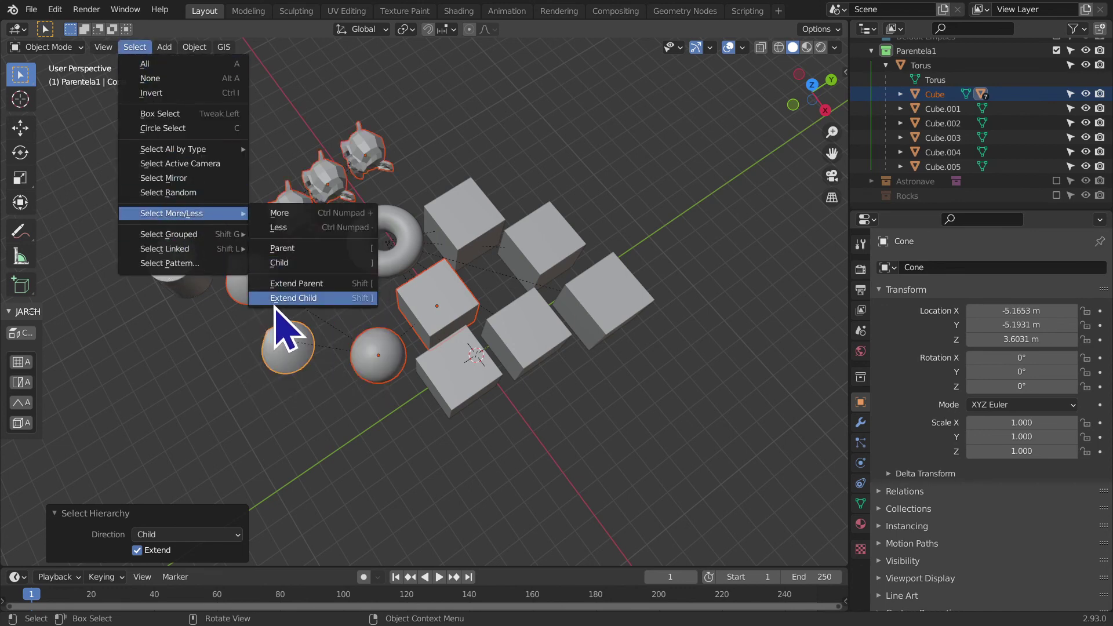
click(290, 298)
scroll(318, 211, down, 1)
scroll(366, 323, down, 2)
- Deselect everything, reselect the Torus, and add its child cubes with Extend Child
click(658, 318)
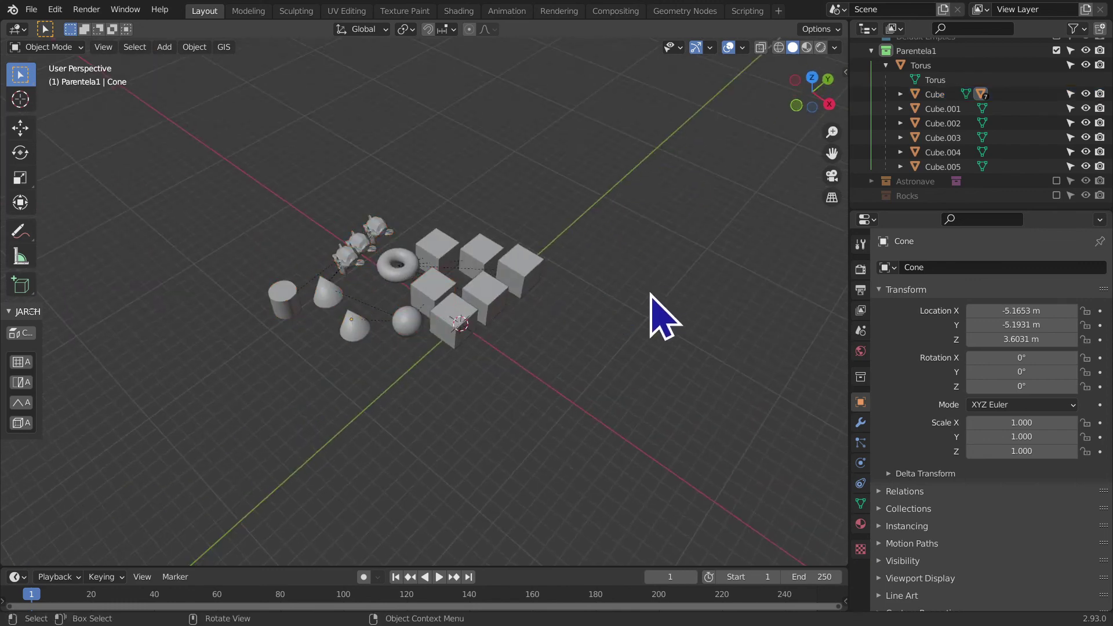
scroll(287, 255, down, 5)
scroll(444, 293, up, 6)
scroll(393, 262, down, 1)
click(391, 260)
scroll(391, 260, up, 3)
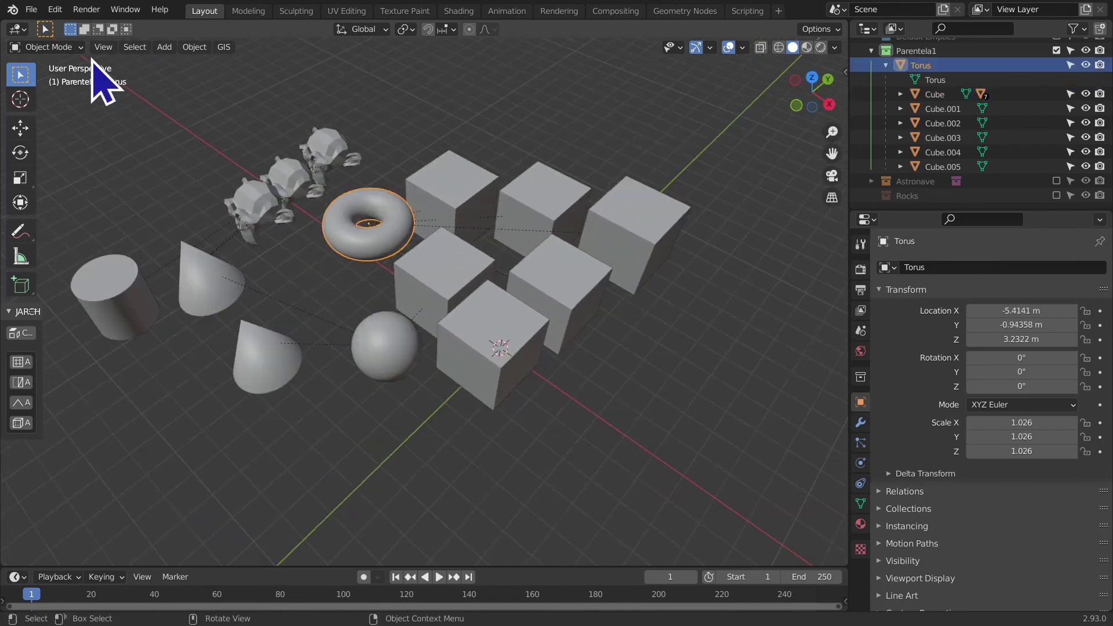
click(146, 42)
mouse_move(172, 213)
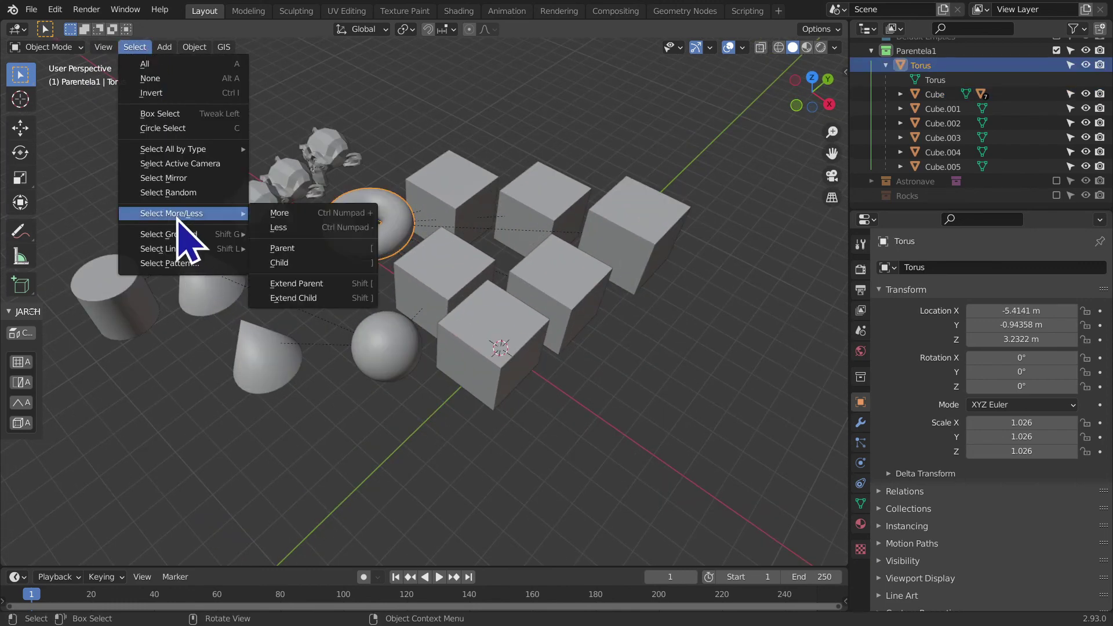
click(311, 297)
- Extend the Torus selection down to both cones, then reselect the Torus and deselect it
click(135, 47)
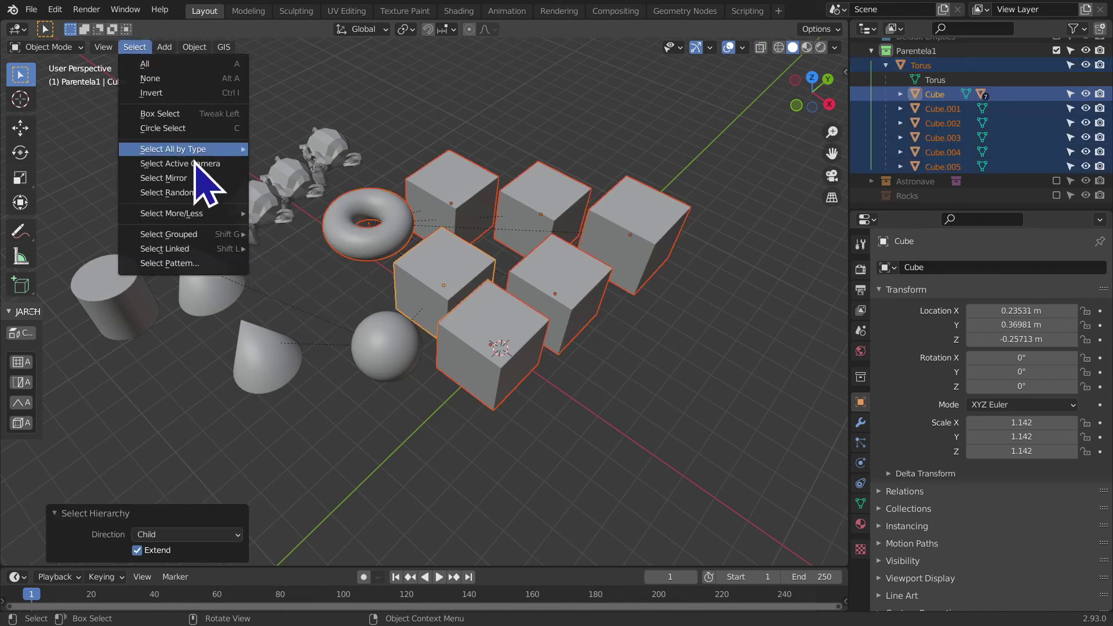
click(325, 297)
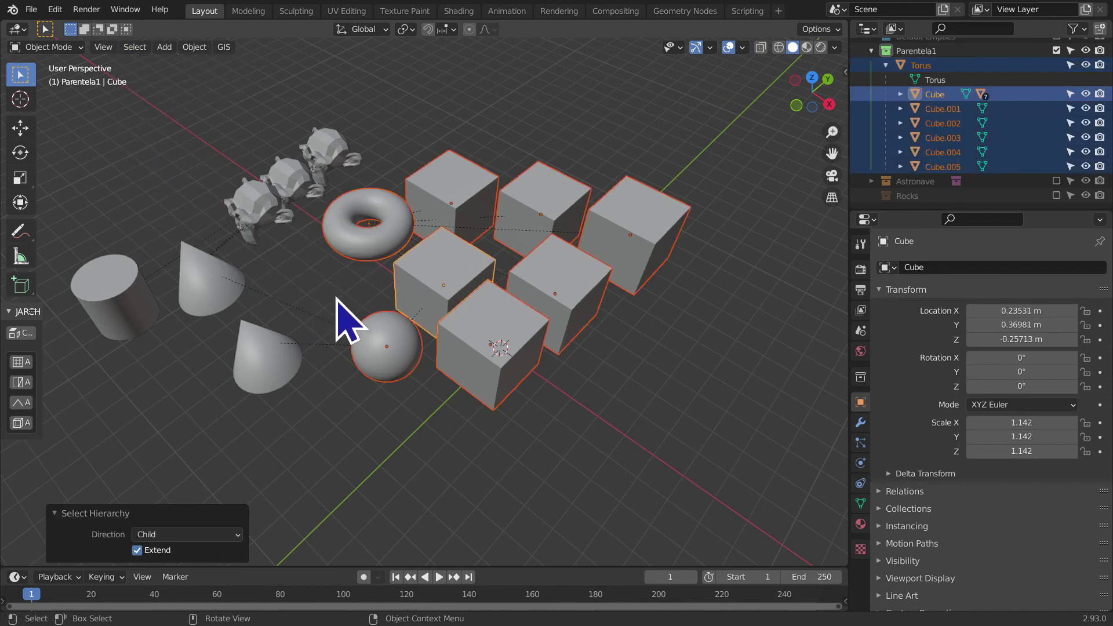
click(104, 47)
mouse_move(172, 213)
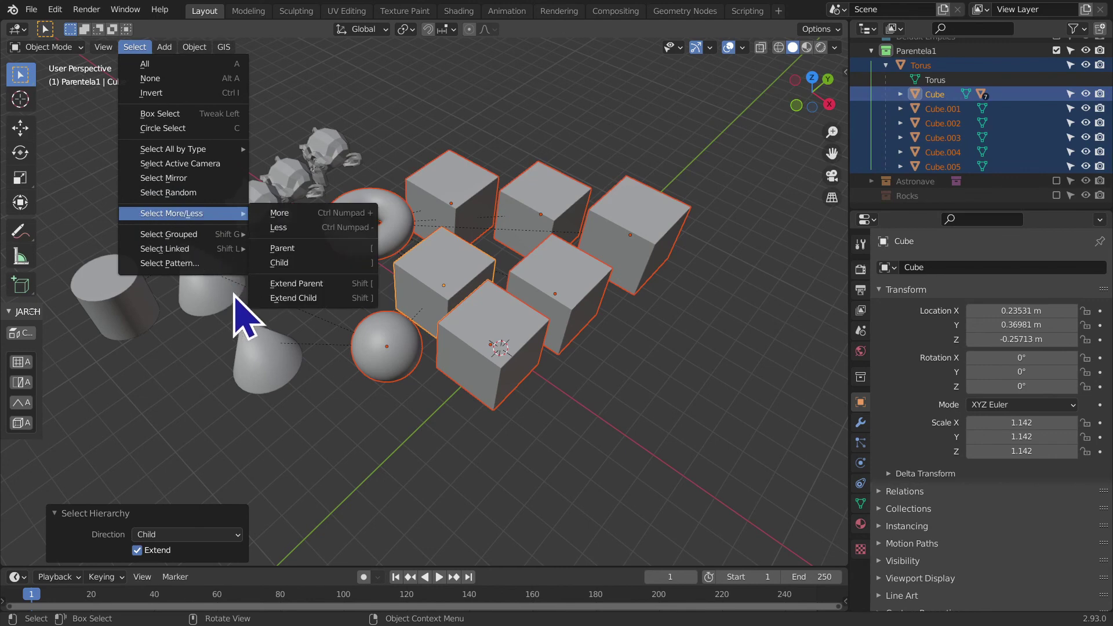
click(264, 298)
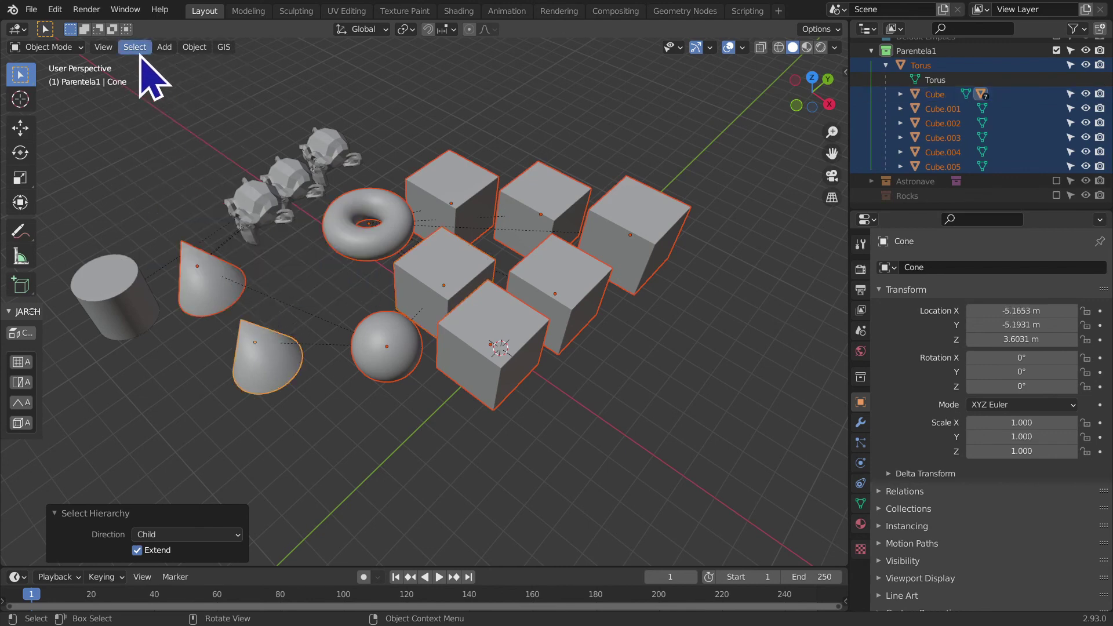
click(348, 253)
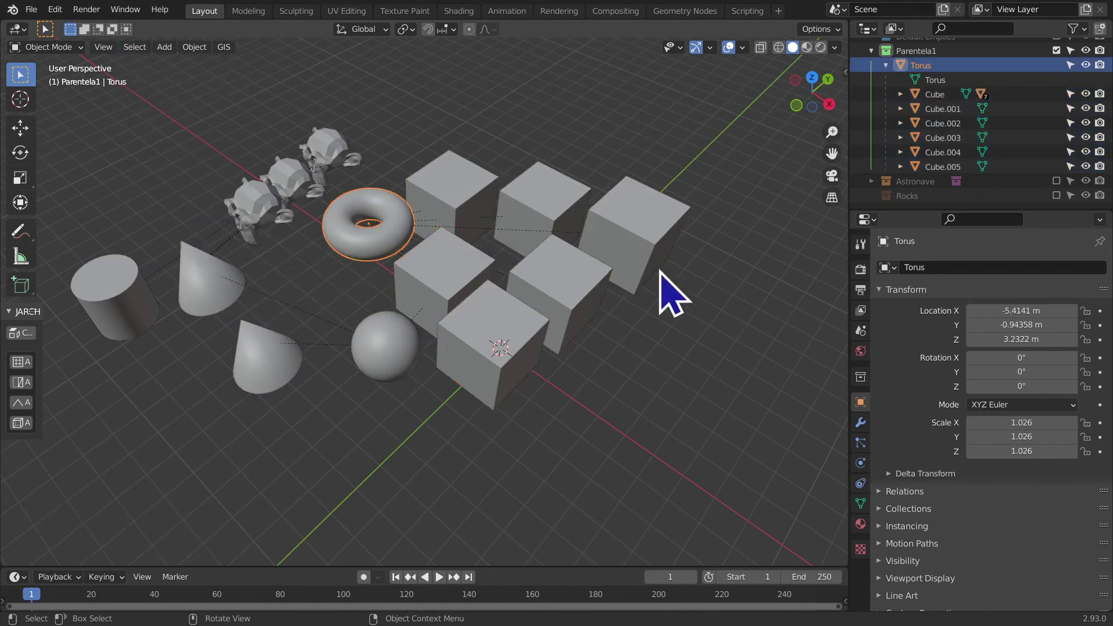
click(699, 316)
- Rename the empty scene to 'Lezione 13 - Empty e legami di parentela'
scroll(690, 336, down, 2)
middle_drag(686, 340, 832, 202)
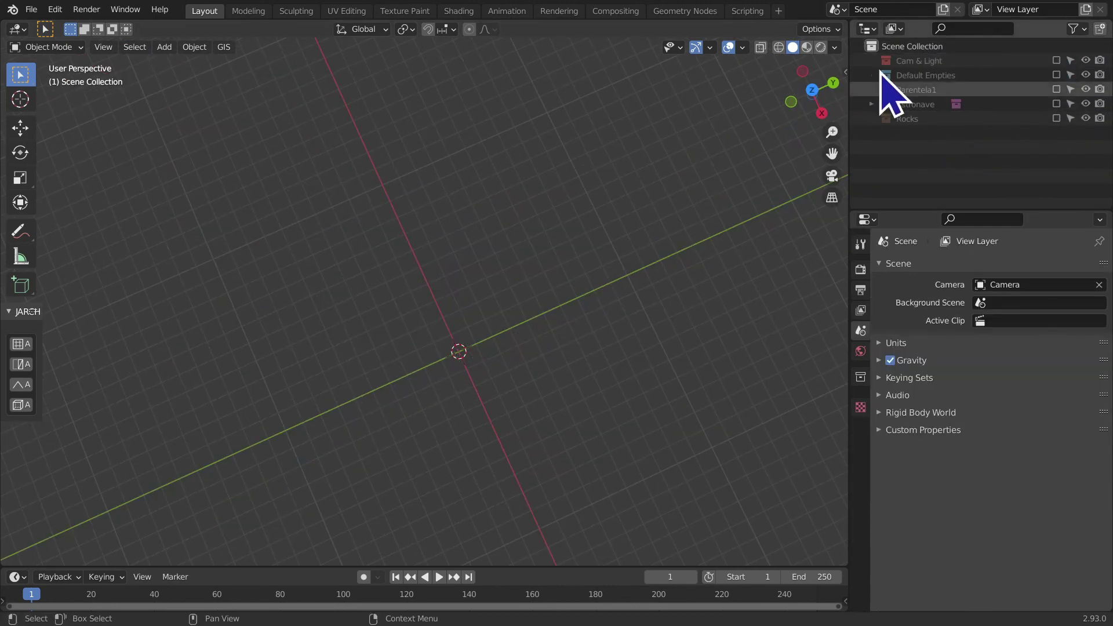
double_click(884, 9)
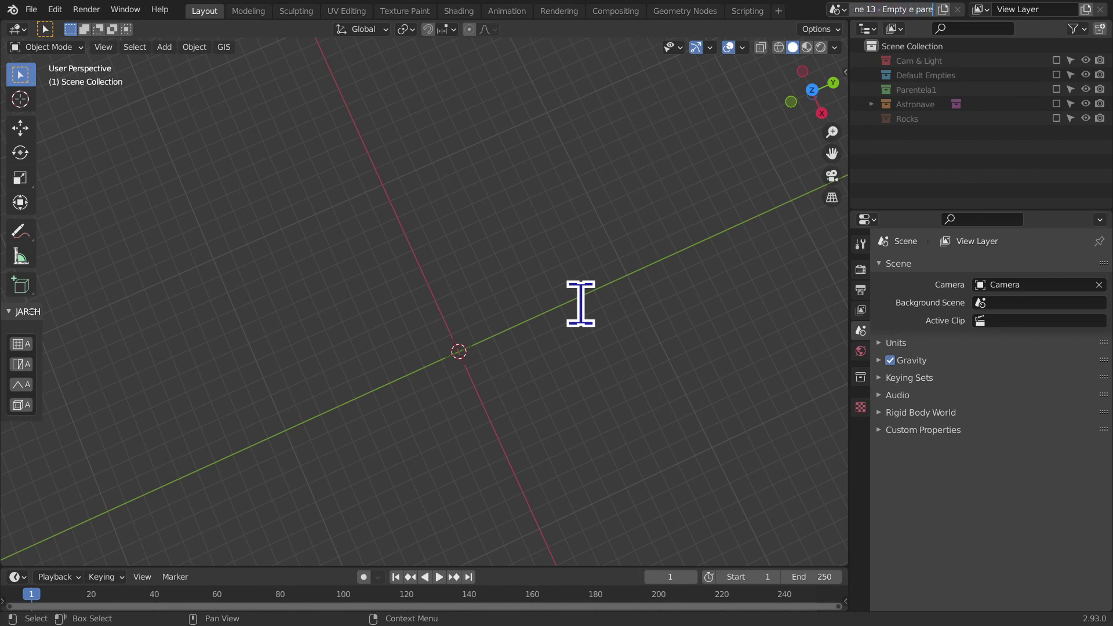
key(Return)
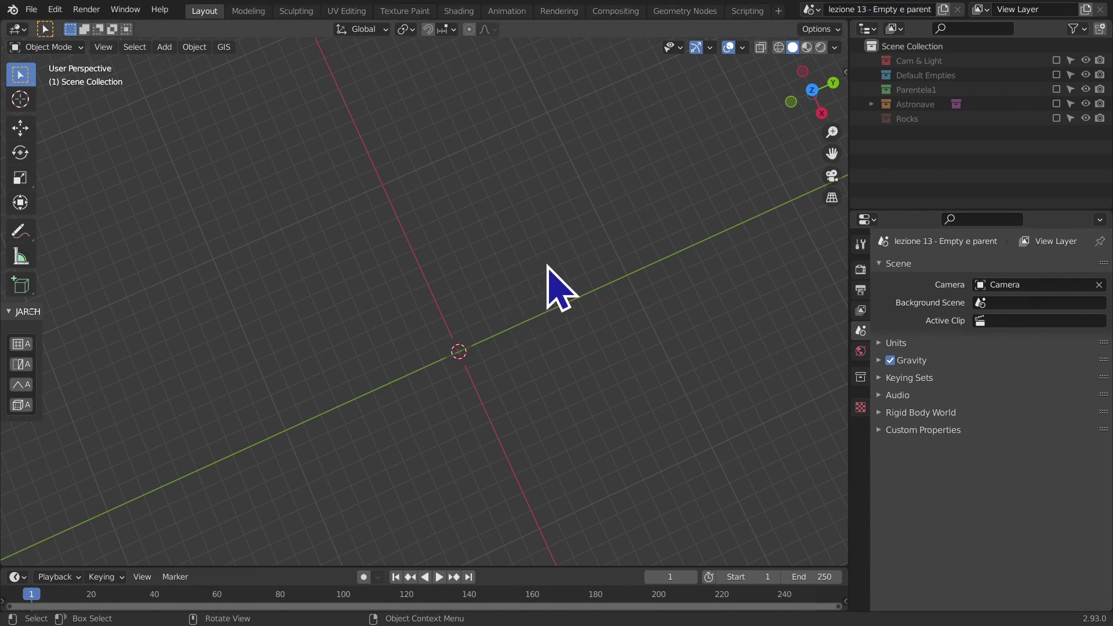
click(908, 9)
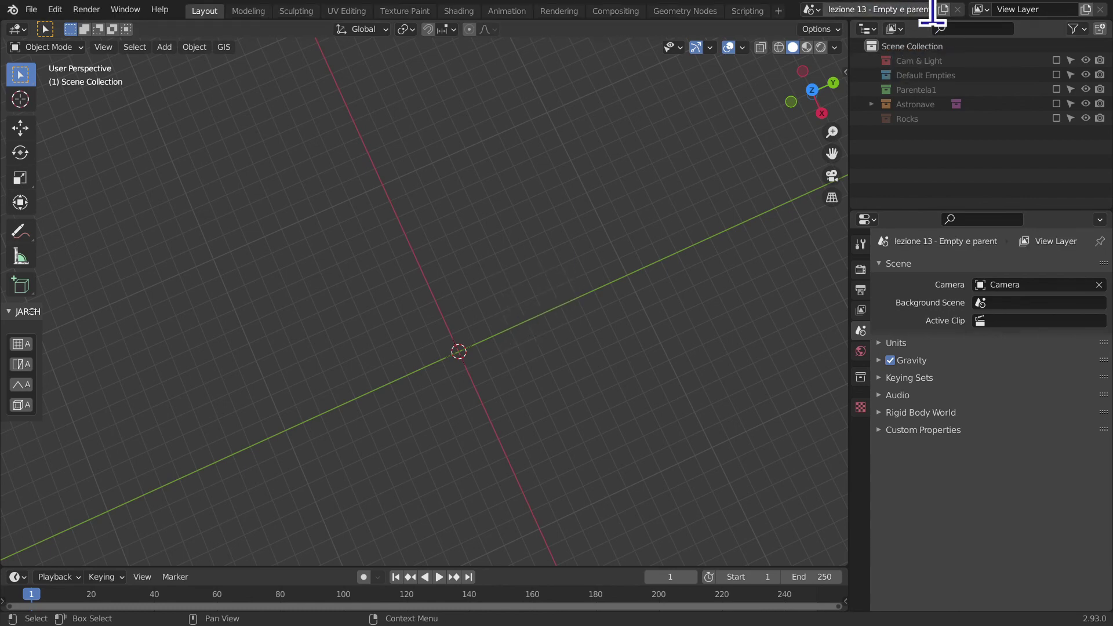
key(Home)
key(ctrl+a)
text(Le)
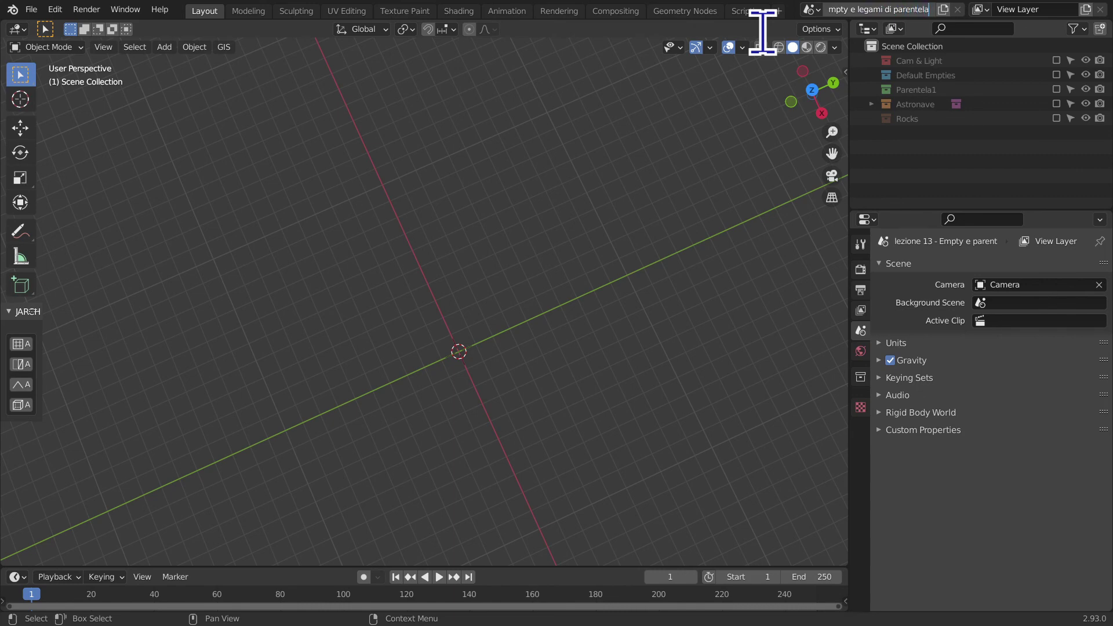
key(Return)
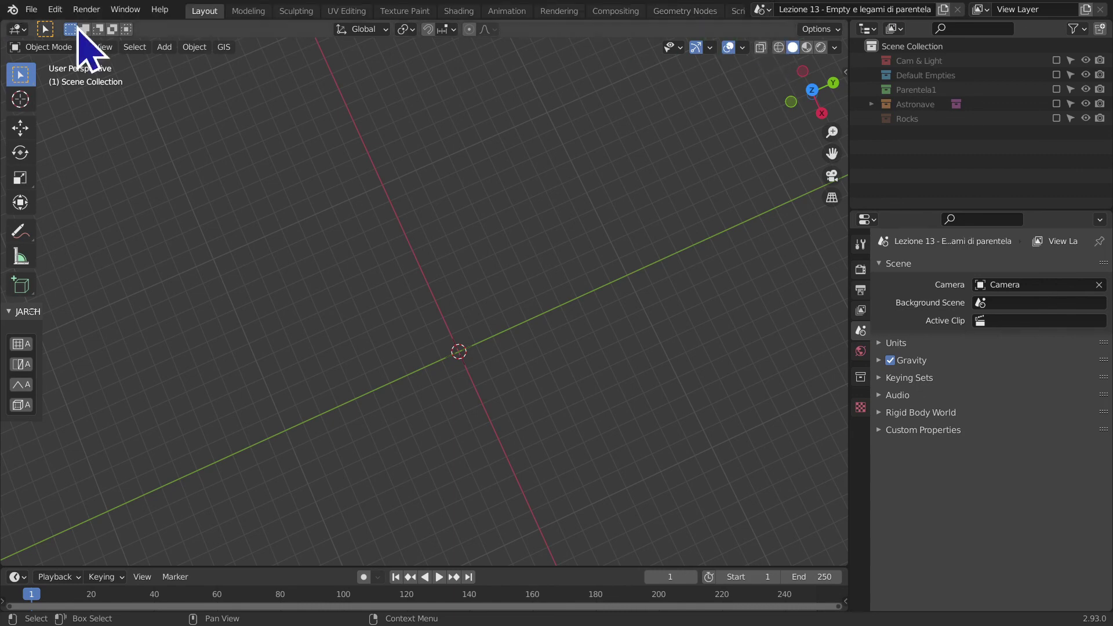
- Turn off Show Menus in the top bar header to collapse the main menus
right_click(177, 11)
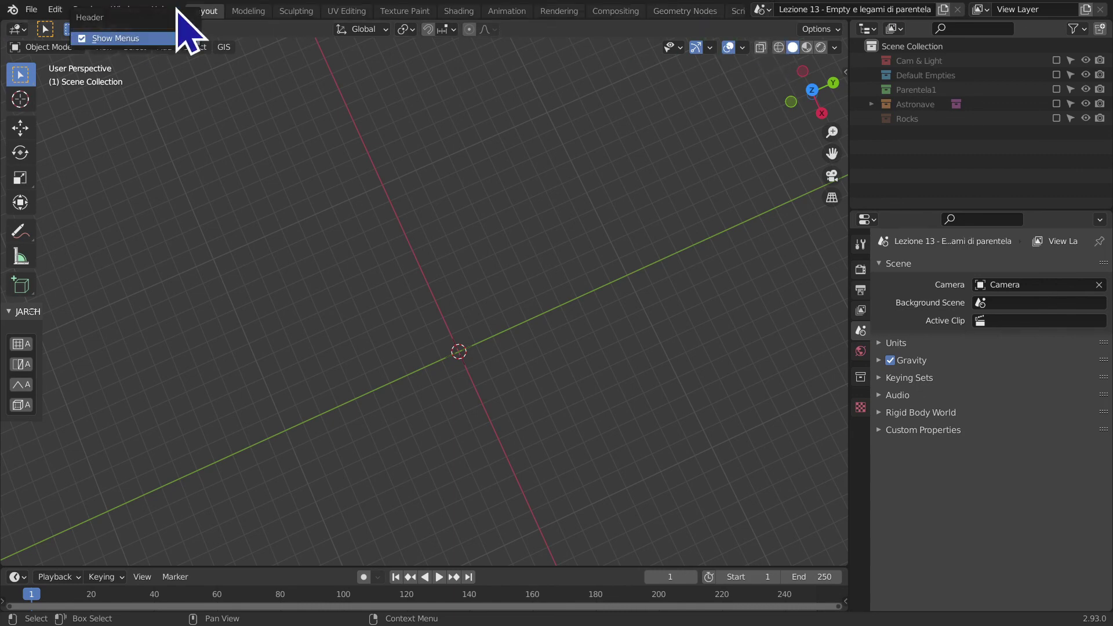
click(155, 38)
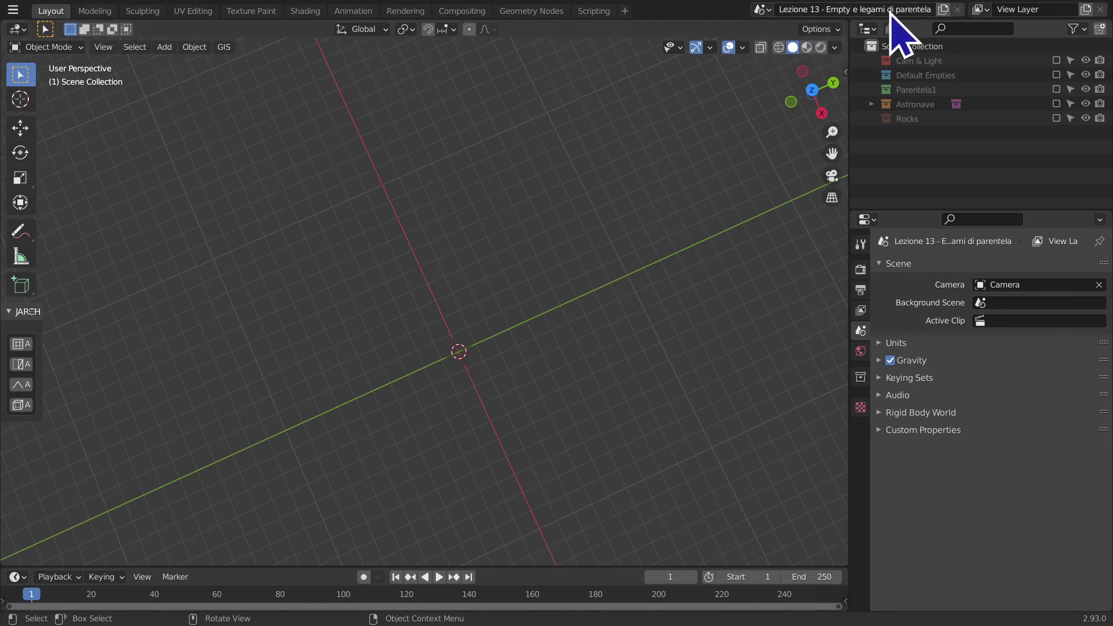
mouse_move(786, 157)
middle_down()
mouse_move(703, 310)
mouse_move(684, 193)
mouse_move(840, 75)
middle_up()
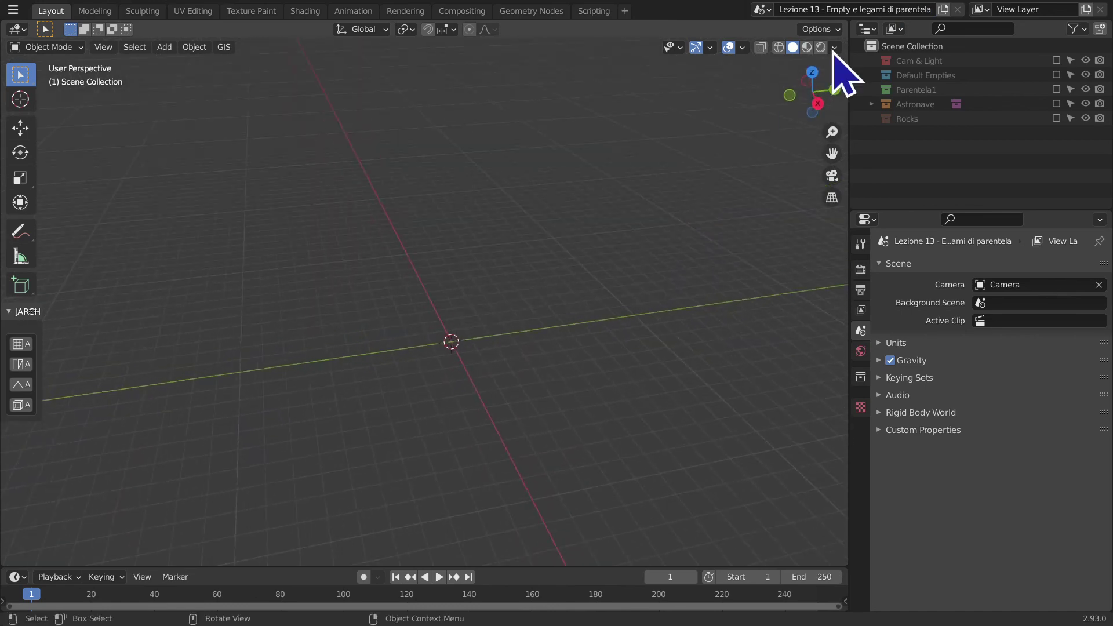
- Check the scene list, then orbit the view until the red axis stands upright
click(768, 10)
mouse_move(721, 50)
middle_down()
mouse_move(736, 219)
mouse_move(659, 315)
middle_up()
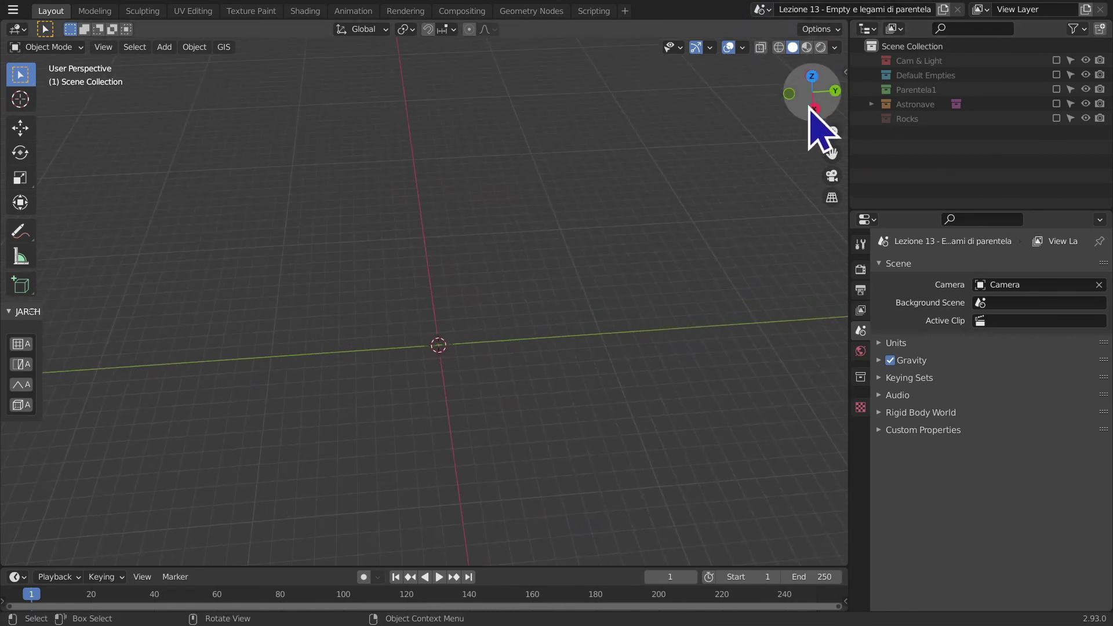
mouse_move(808, 106)
mouse_down()
mouse_move(741, 293)
mouse_move(560, 386)
mouse_move(568, 390)
mouse_move(522, 507)
mouse_up()
mouse_move(522, 507)
middle_down()
mouse_move(472, 467)
mouse_move(801, 220)
middle_up()
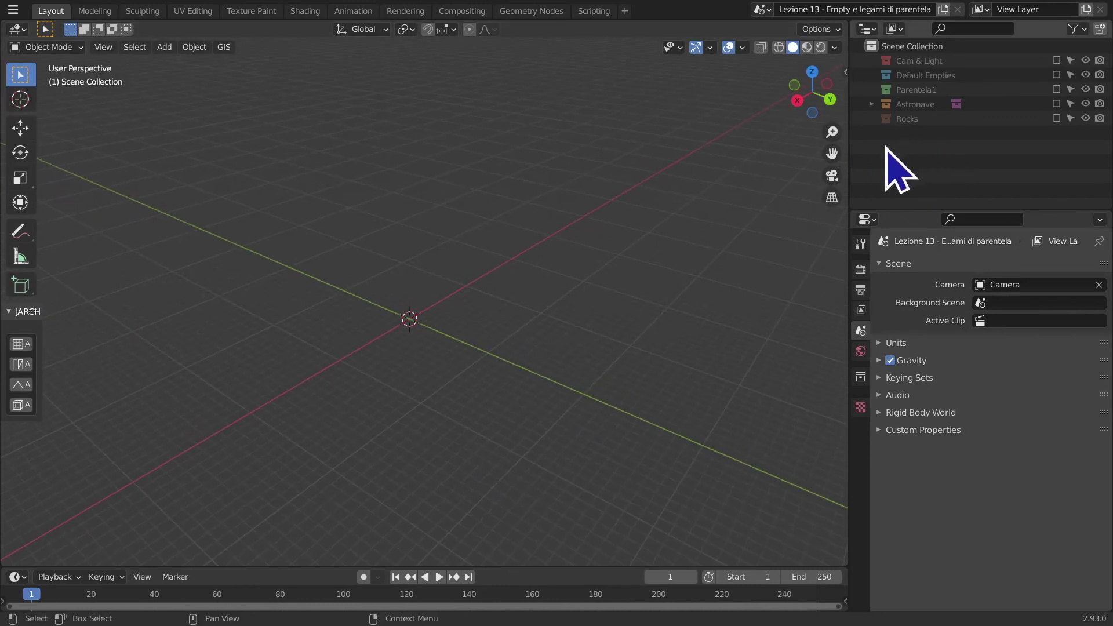
mouse_move(831, 153)
mouse_down()
mouse_move(757, 211)
mouse_move(595, 247)
mouse_up()
mouse_move(595, 246)
middle_down()
mouse_move(408, 331)
mouse_move(481, 330)
mouse_move(371, 350)
mouse_move(435, 346)
middle_up()
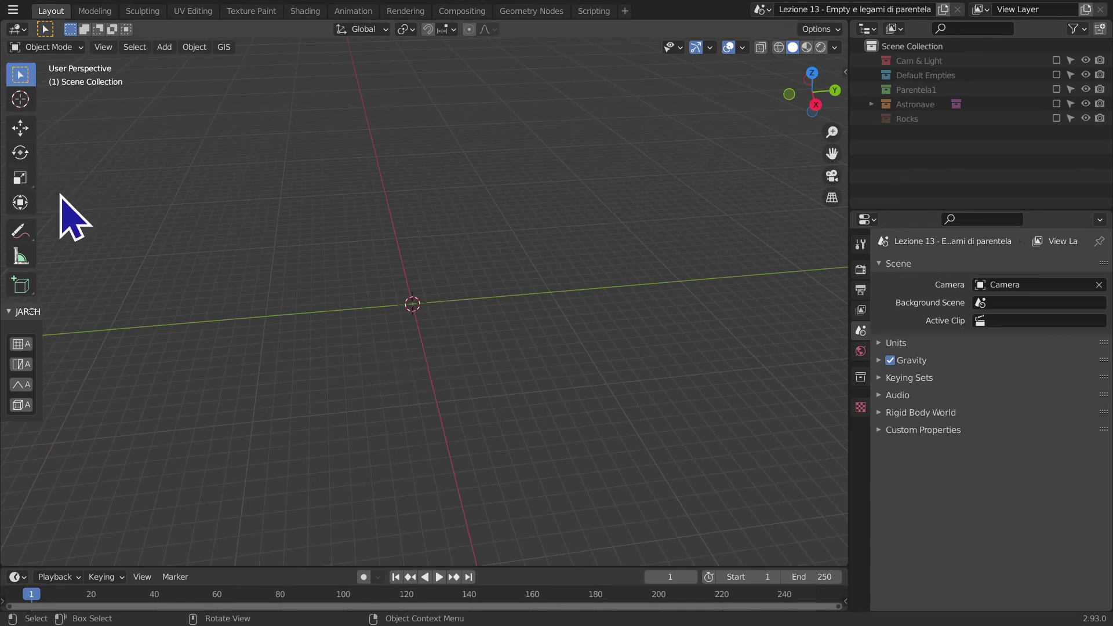
- Widen the toolbar to show labels, restore Select Box, then open the Windows Start menu
click(23, 232)
click(21, 233)
drag(36, 192, 87, 192)
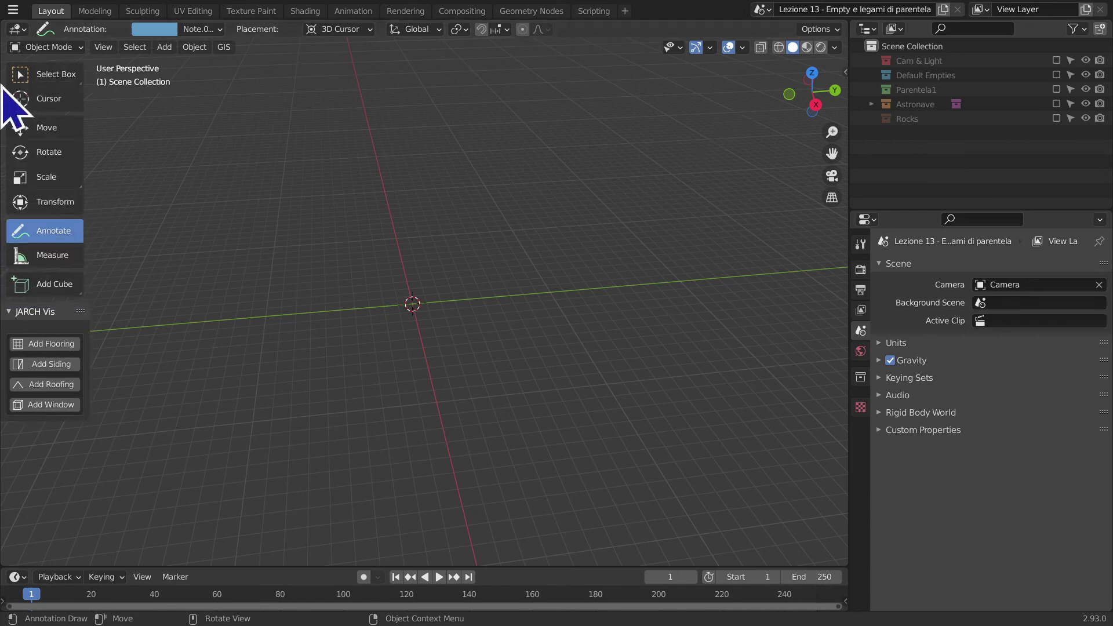
click(52, 74)
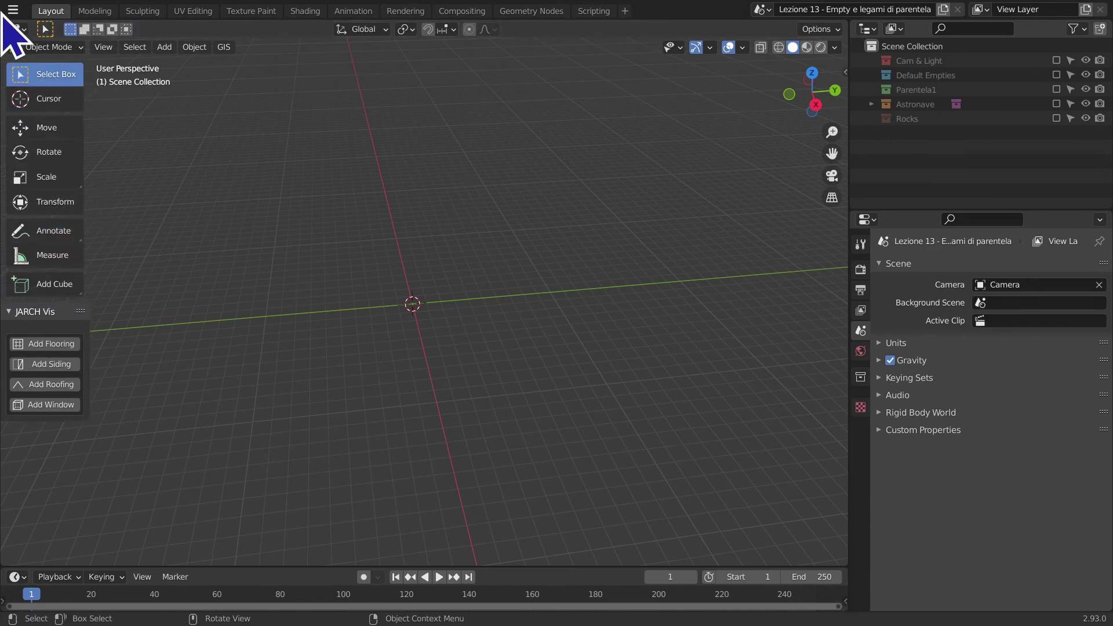
click(224, 47)
click(761, 10)
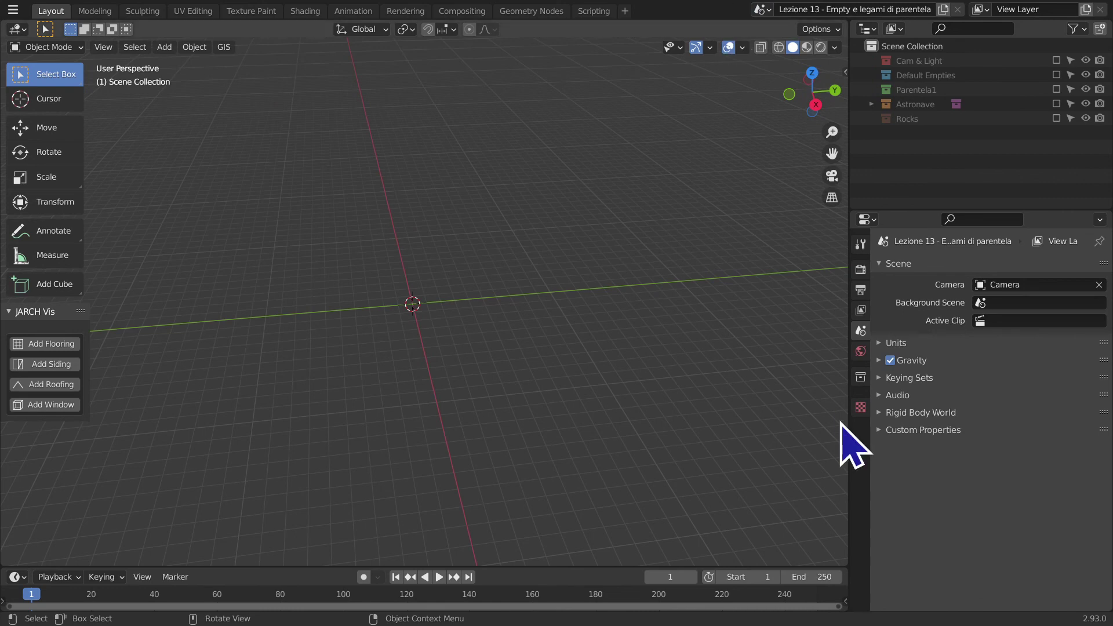
key(super)
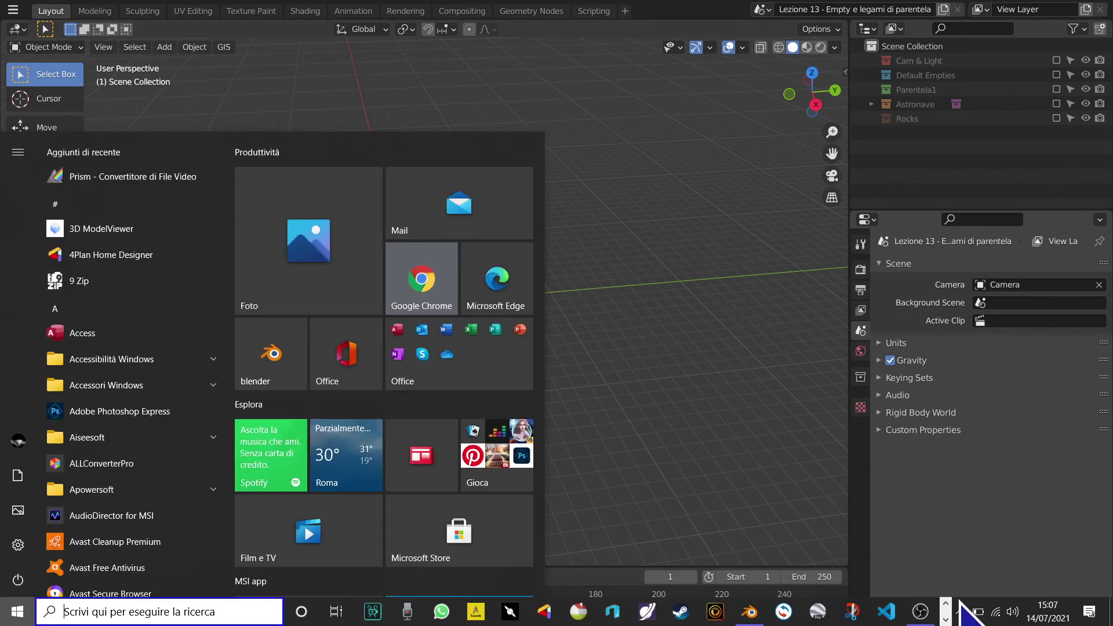